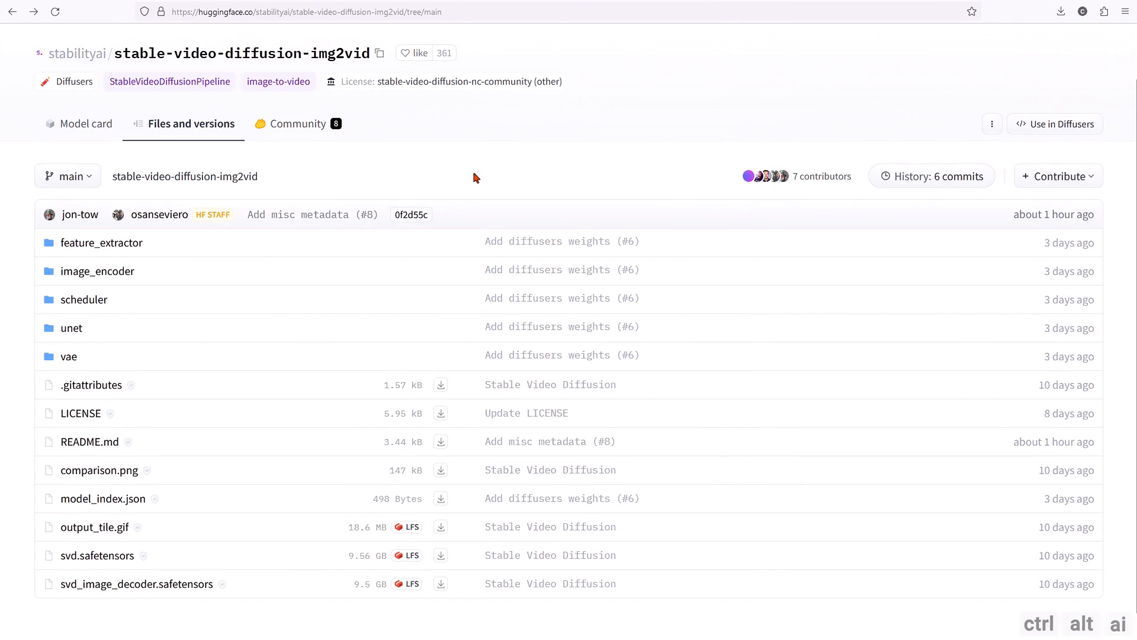
Step: Examine the Hugging Face file pages for stable-video-diffusion-img2vid and img2vid-xt, noting their addresses and the svd_xt.safetensors model file
{"action": "left_click", "coordinate": [460, 12]}
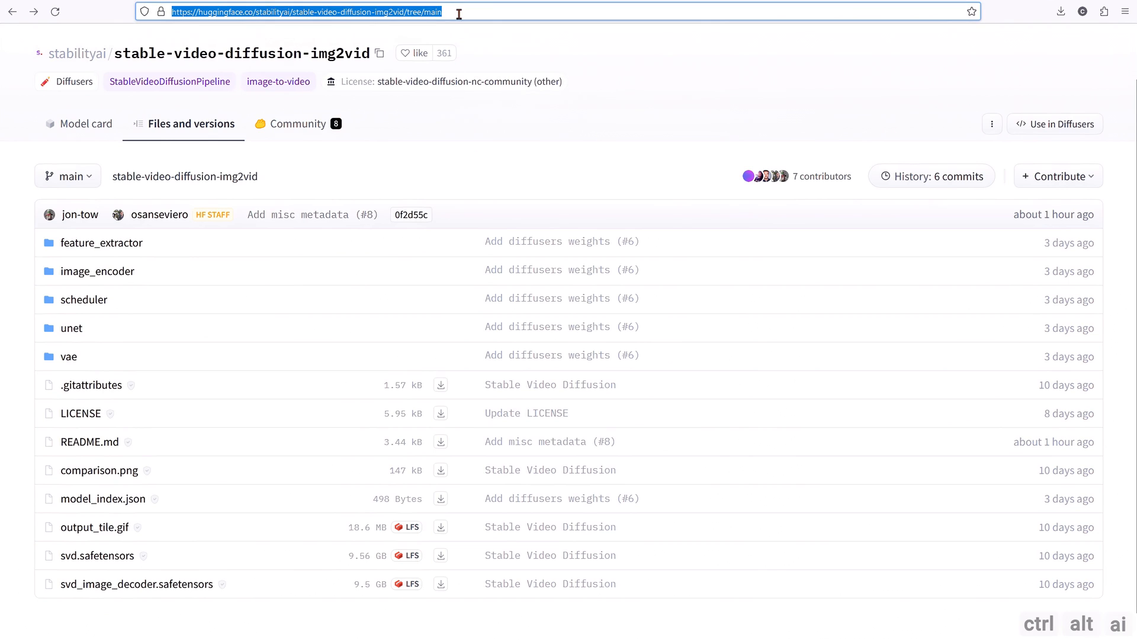
{"action": "left_click", "coordinate": [425, 120]}
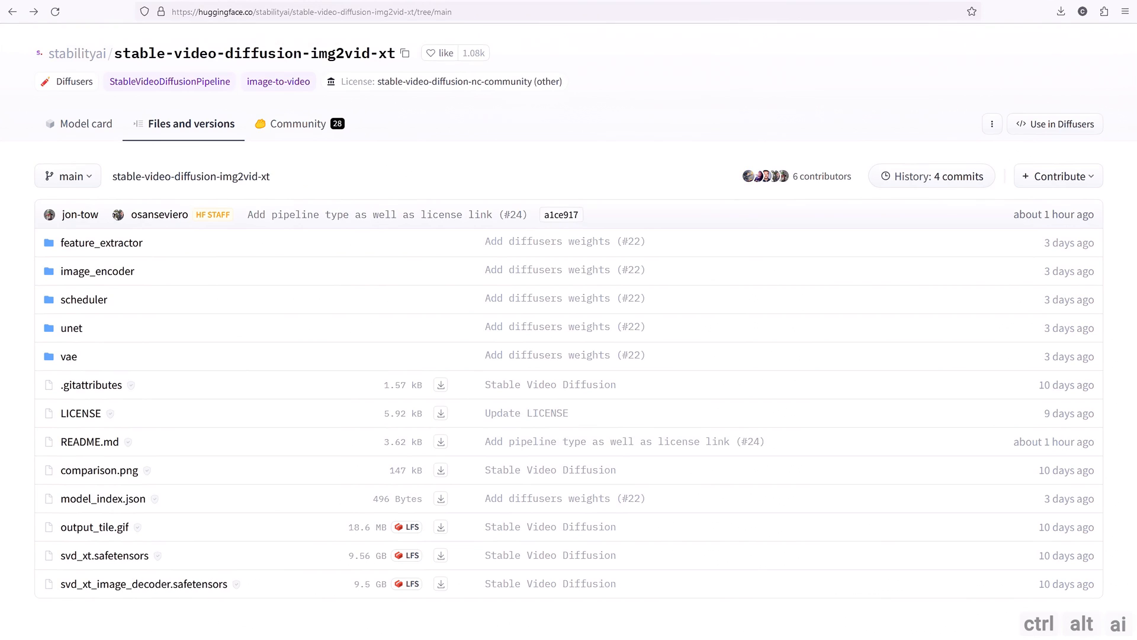
{"action": "left_click", "coordinate": [473, 13]}
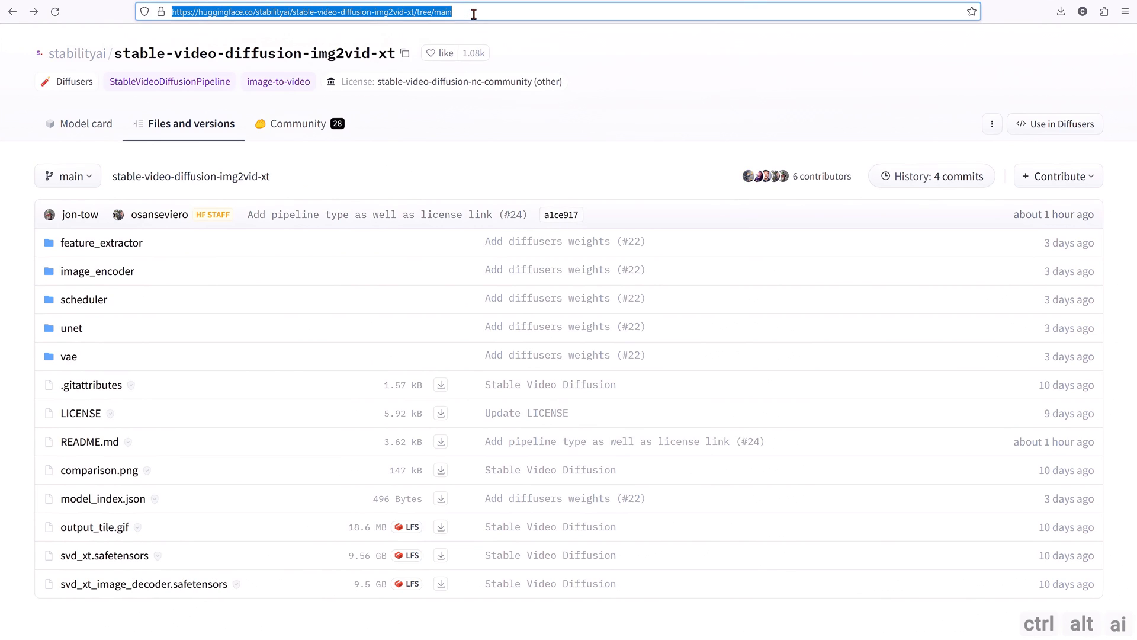
{"action": "left_click", "coordinate": [188, 553]}
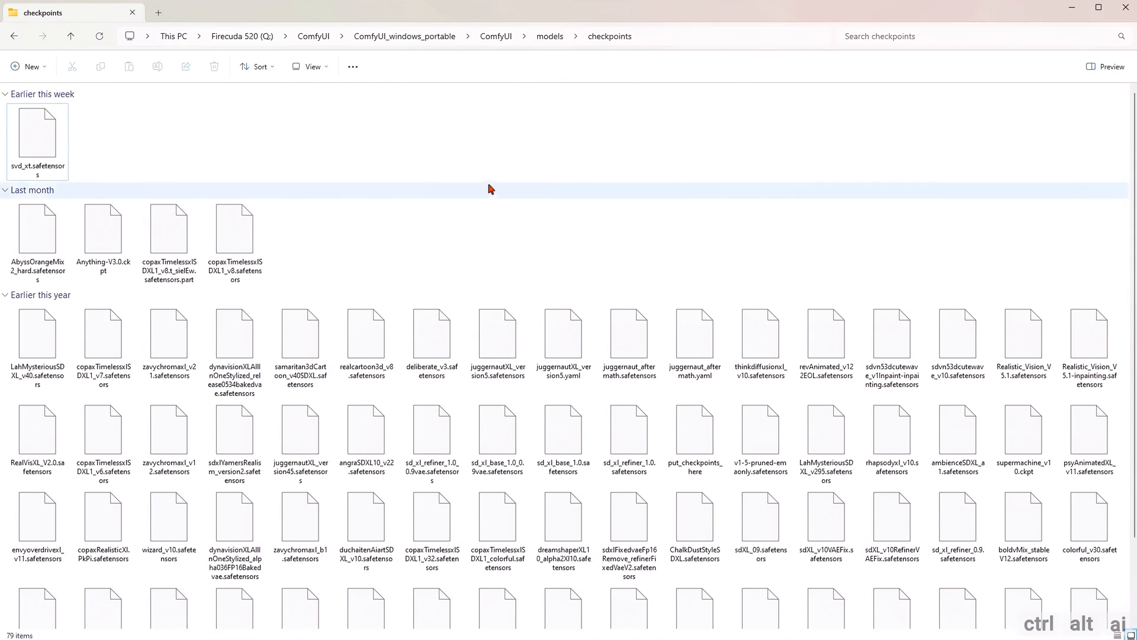
Step: Check the full path of ComfyUI's checkpoints folder and locate svd_xt.safetensors in it
{"action": "left_click", "coordinate": [642, 37]}
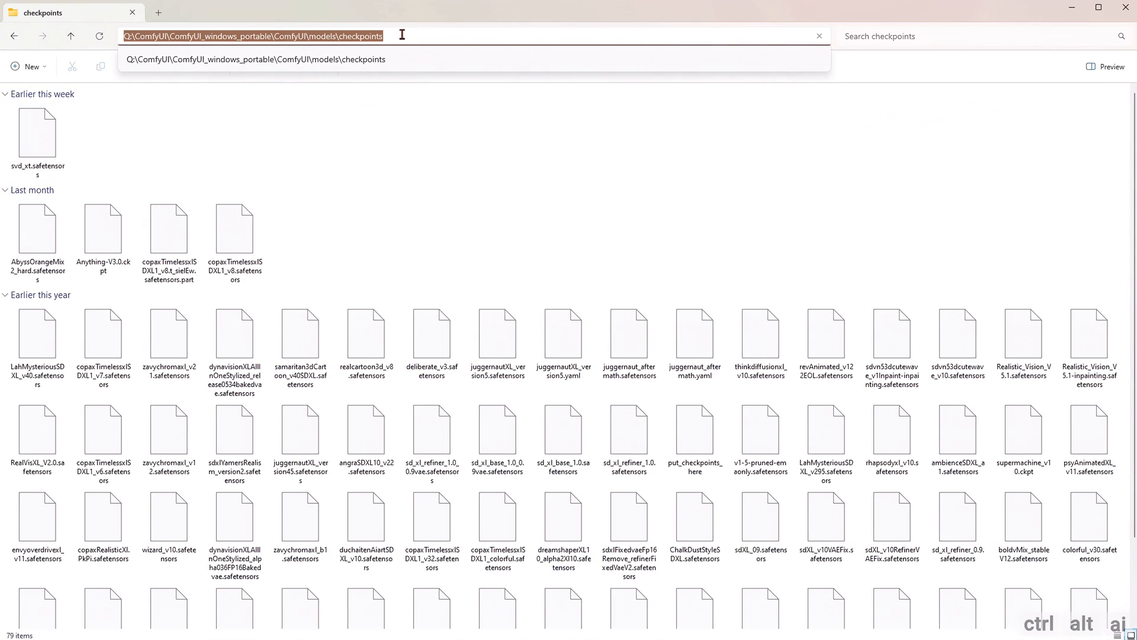
{"action": "left_click_drag", "start_coordinate": [403, 35], "coordinate": [135, 31]}
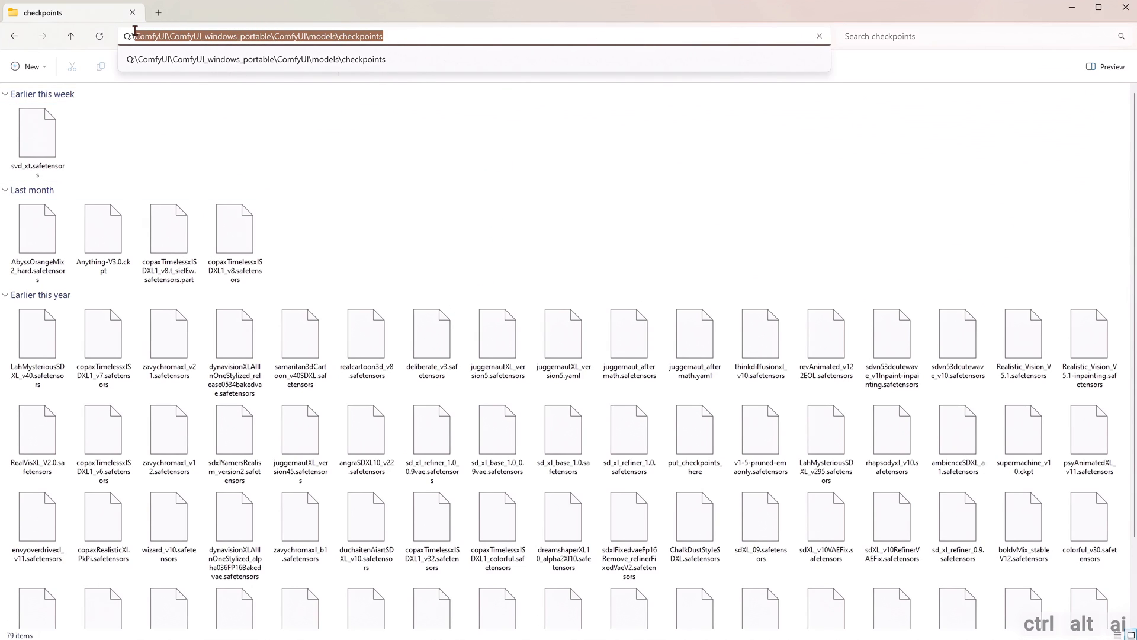
{"action": "left_click", "coordinate": [304, 153]}
{"action": "left_click", "coordinate": [50, 173]}
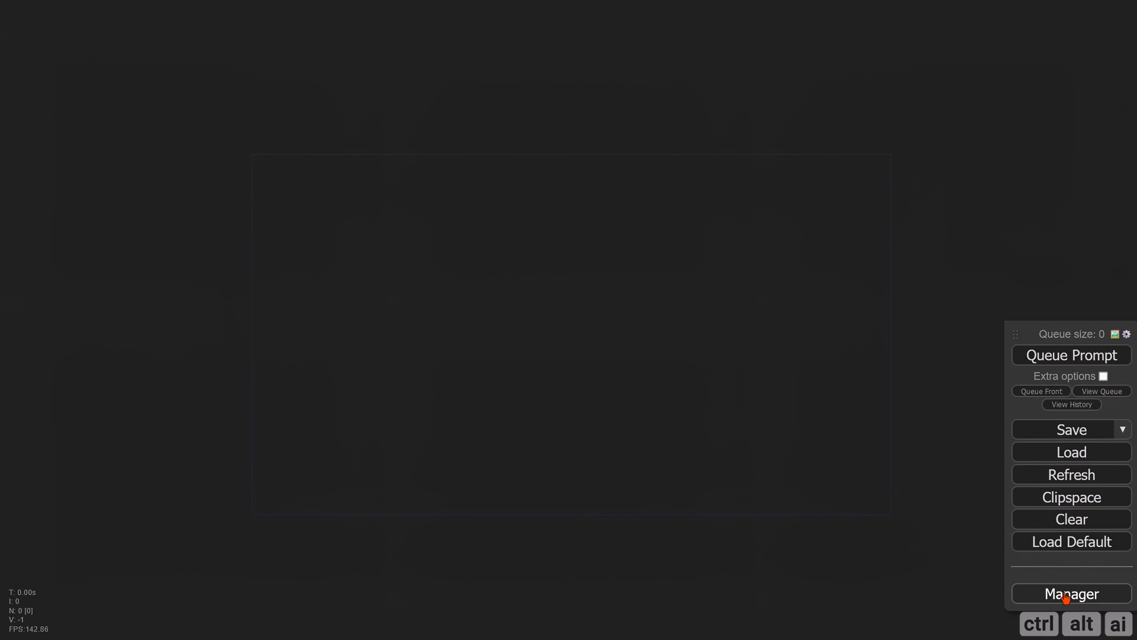
Step: In ComfyUI, open the Manager's custom nodes list and look through the installed nodes for ComfyUI-VideoHelperSuite
{"action": "left_click", "coordinate": [1066, 596]}
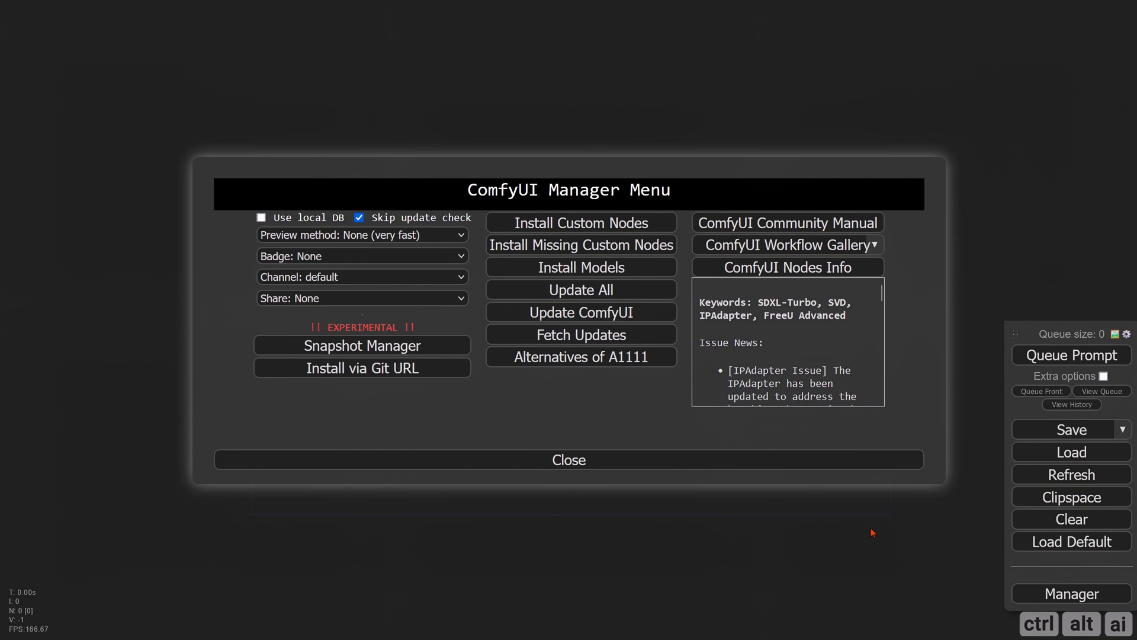
{"action": "left_click", "coordinate": [591, 228]}
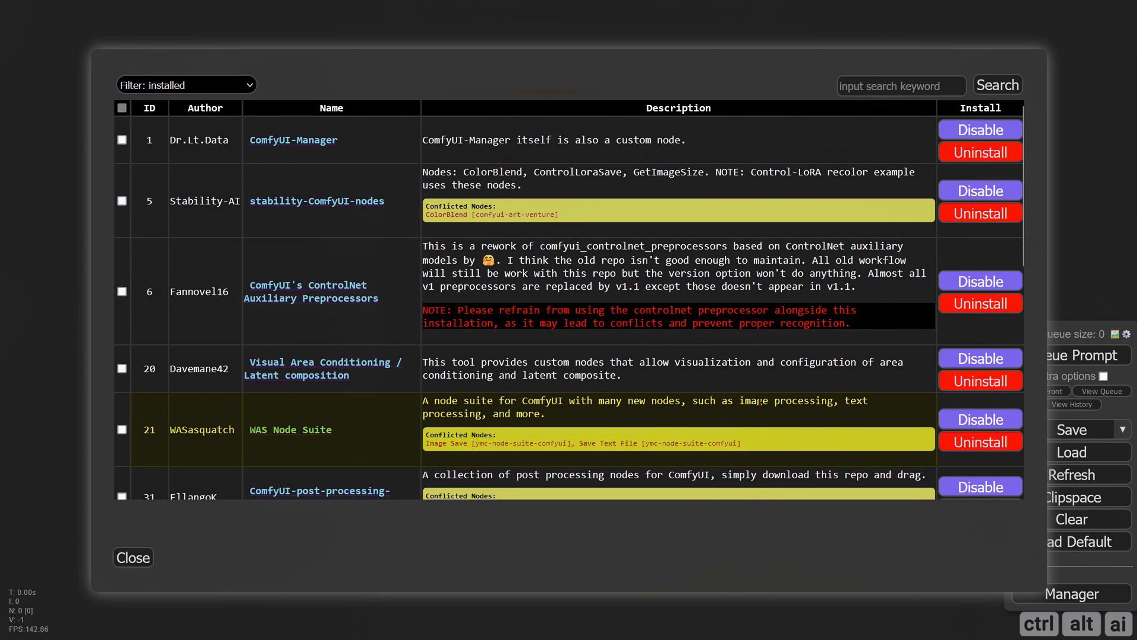
{"action": "scroll", "coordinate": [760, 400], "scroll_direction": "down", "scroll_amount": 5}
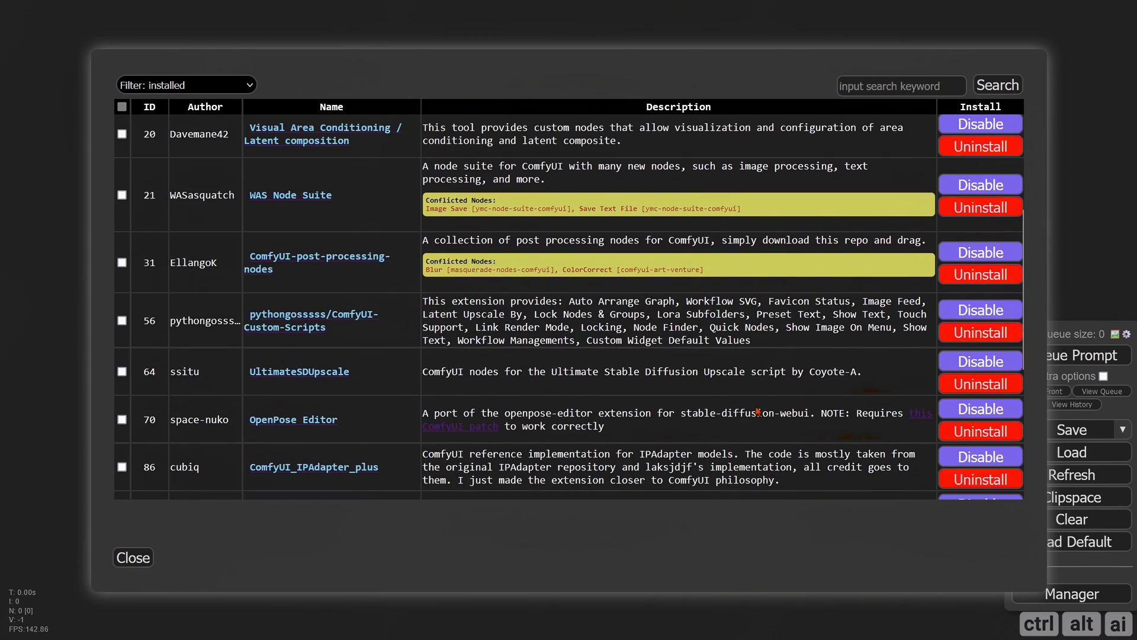
{"action": "scroll", "coordinate": [752, 407], "scroll_direction": "down", "scroll_amount": 1}
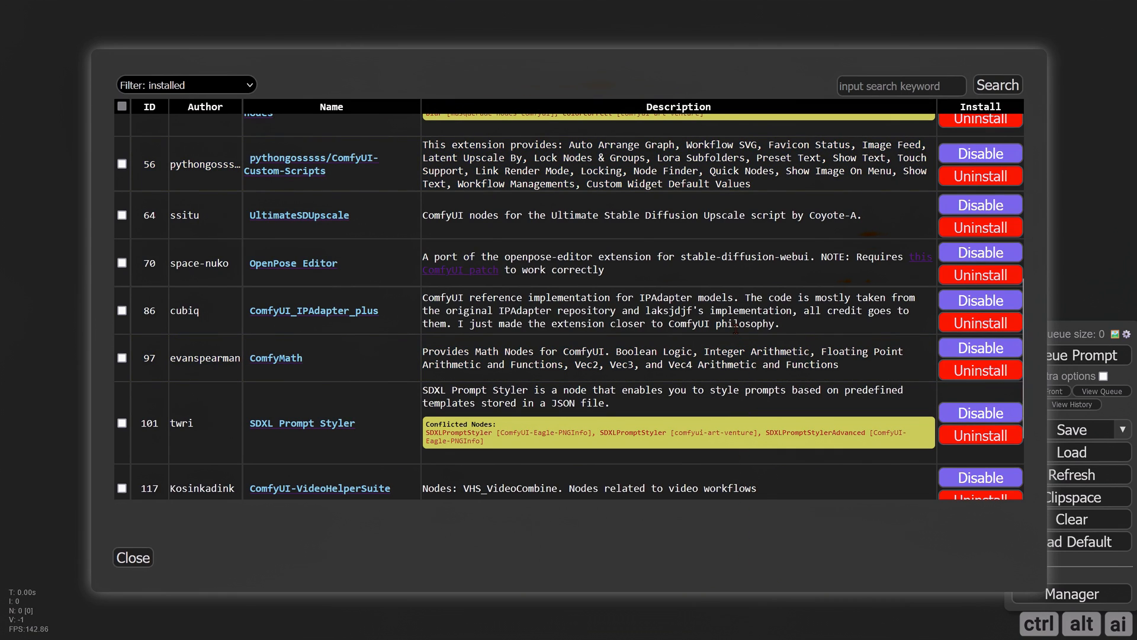
{"action": "scroll", "coordinate": [737, 339], "scroll_direction": "down", "scroll_amount": 1}
{"action": "scroll", "coordinate": [737, 339], "scroll_direction": "down", "scroll_amount": 1}
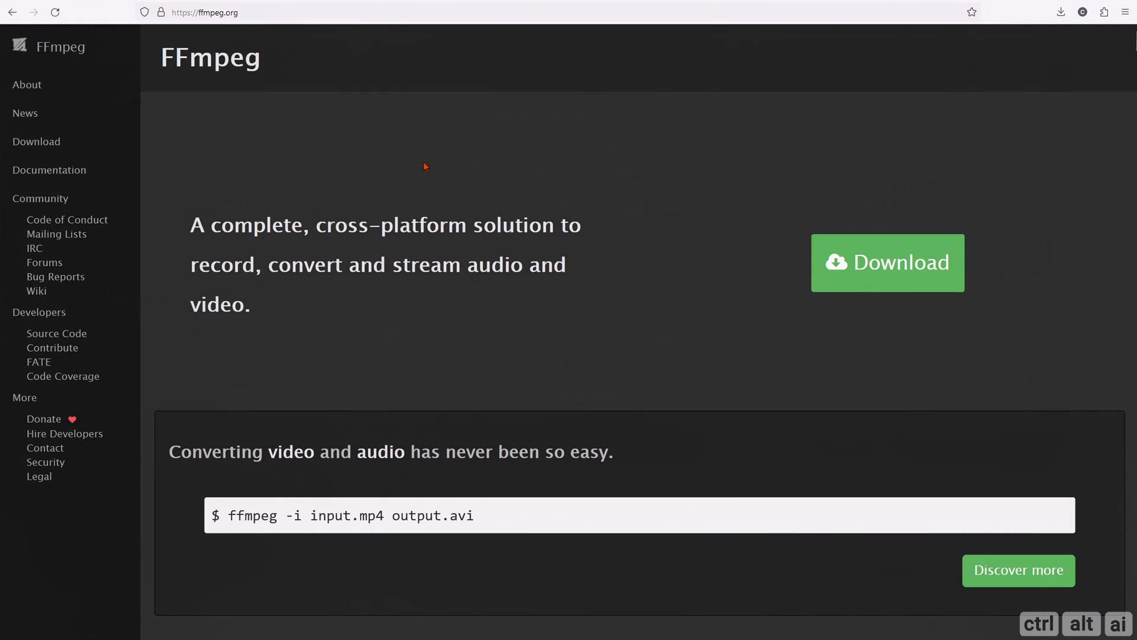
Step: On ffmpeg.org, open the download page and go to the gyan.dev builds for Windows
{"action": "left_click", "coordinate": [254, 13]}
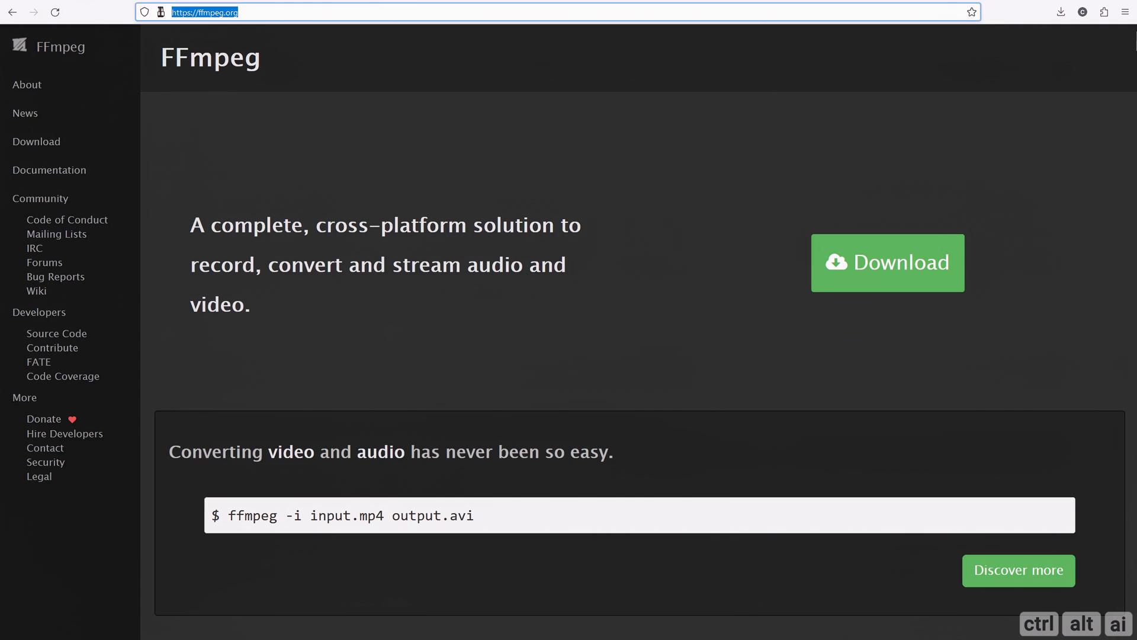
{"action": "left_click", "coordinate": [277, 105]}
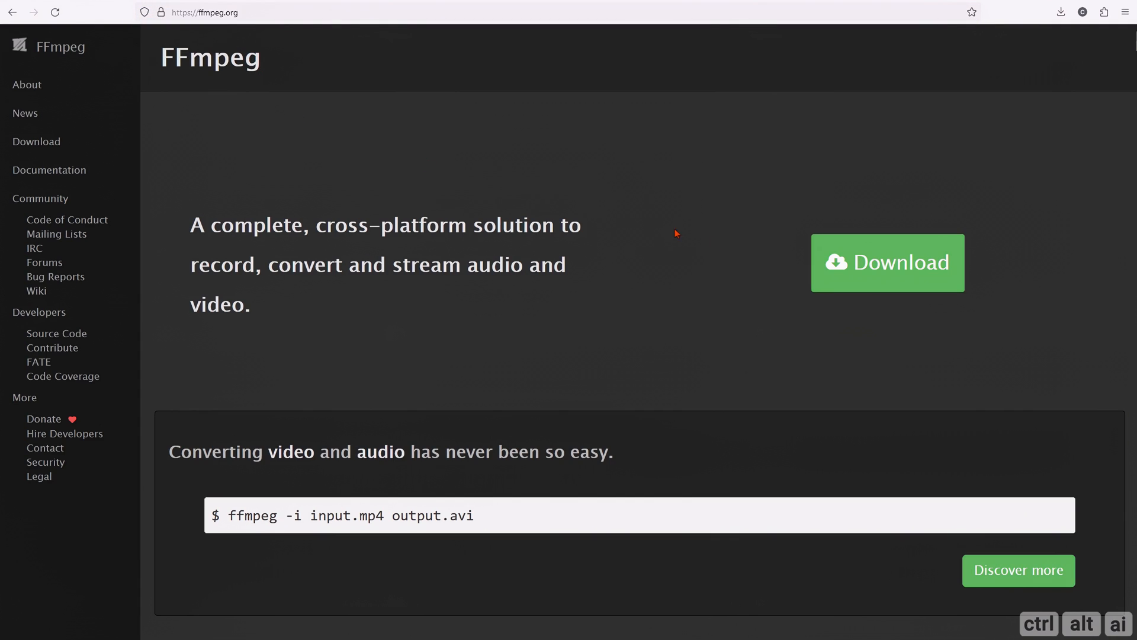
{"action": "left_click", "coordinate": [865, 276]}
{"action": "scroll", "coordinate": [822, 285], "scroll_direction": "down", "scroll_amount": 4}
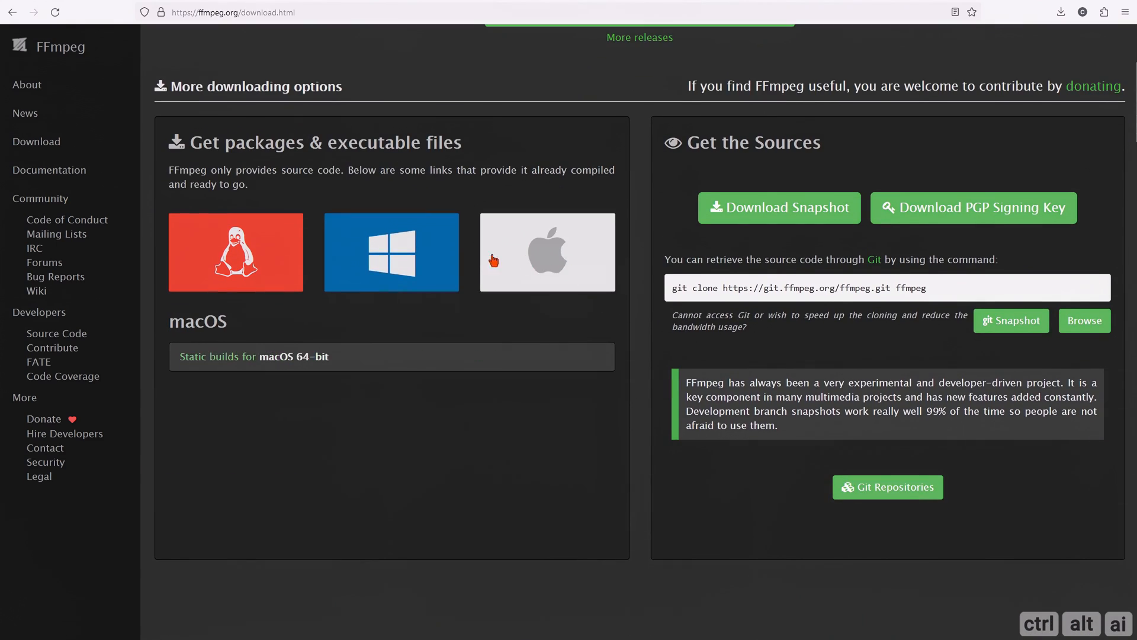
{"action": "mouse_move", "coordinate": [394, 264]}
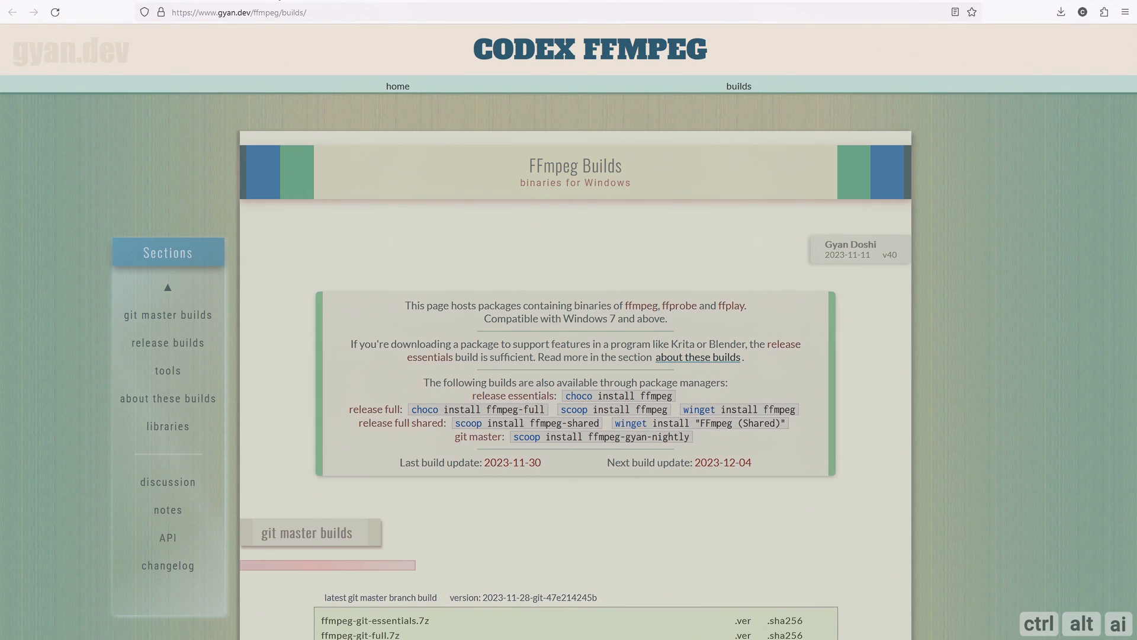
Step: Check the gyan.dev builds page address and find ffmpeg-release-full.7z under the latest release in the release builds section
{"action": "left_click", "coordinate": [344, 13]}
{"action": "left_click_drag", "start_coordinate": [344, 13], "coordinate": [121, 14]}
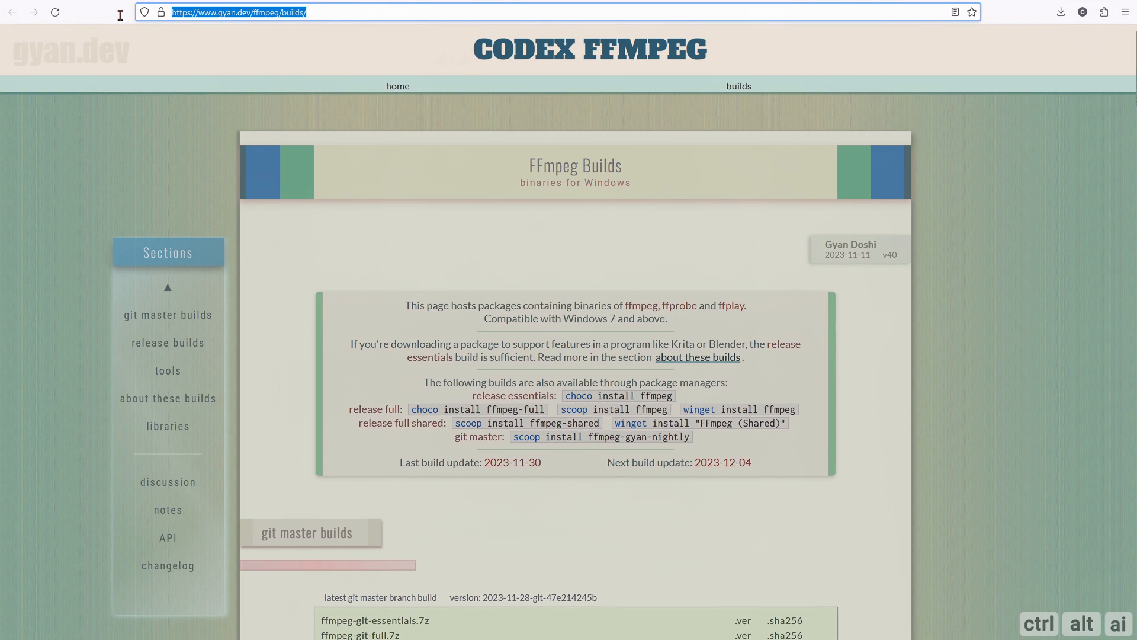
{"action": "left_click", "coordinate": [336, 116]}
{"action": "scroll", "coordinate": [427, 278], "scroll_direction": "down", "scroll_amount": 10}
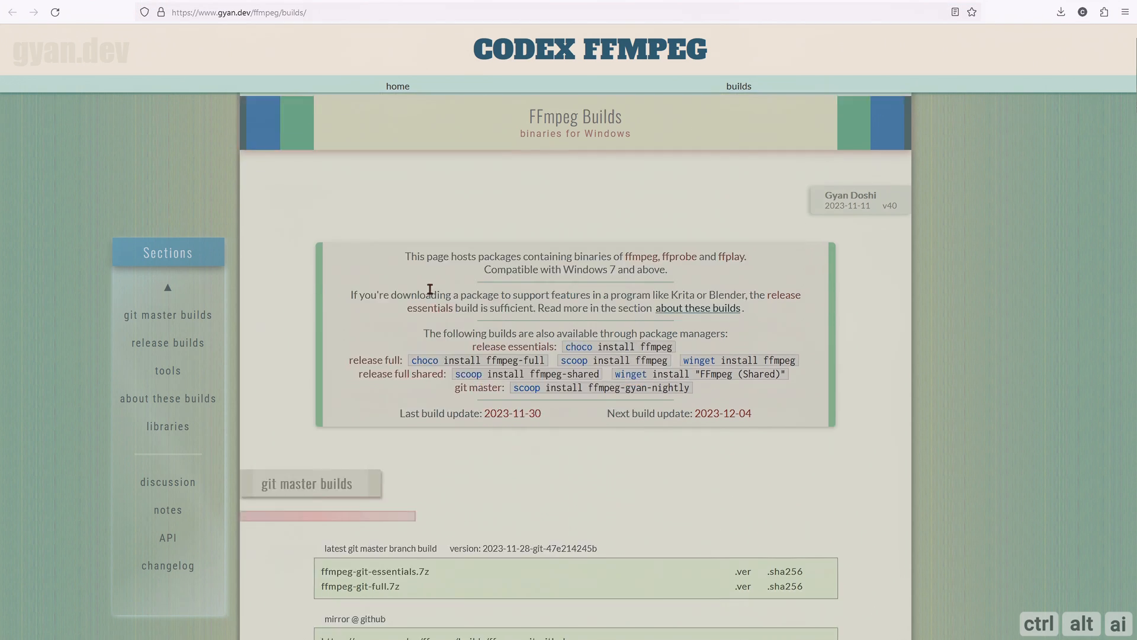
{"action": "left_click_drag", "start_coordinate": [262, 342], "coordinate": [344, 349]}
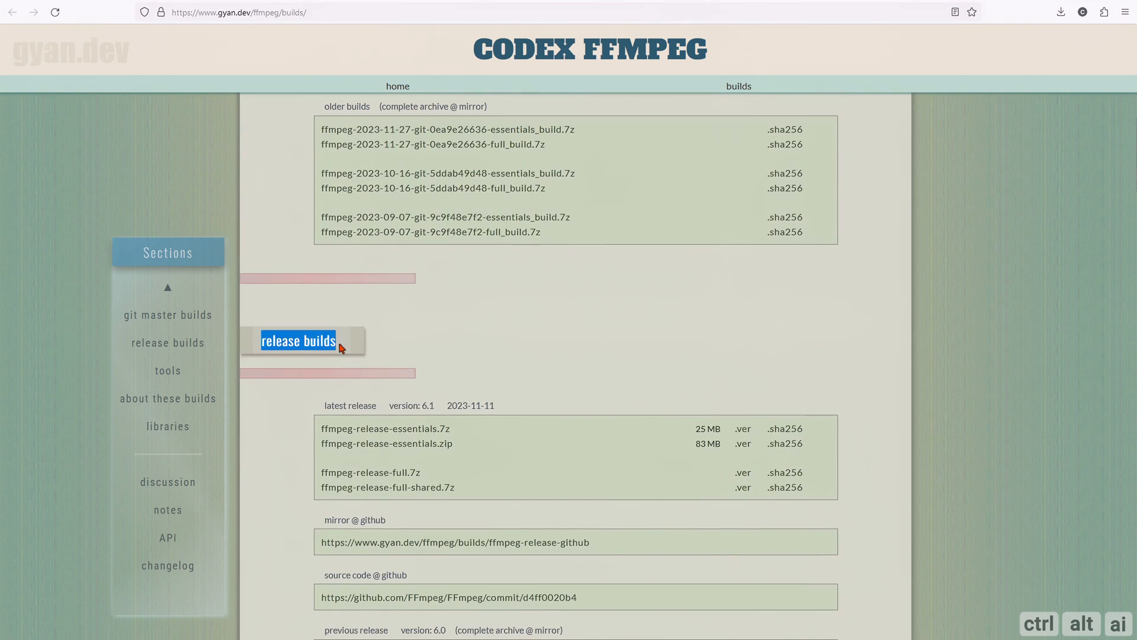
{"action": "left_click", "coordinate": [447, 350]}
{"action": "scroll", "coordinate": [449, 357], "scroll_direction": "down", "scroll_amount": 5}
{"action": "scroll", "coordinate": [415, 305], "scroll_direction": "up", "scroll_amount": 3}
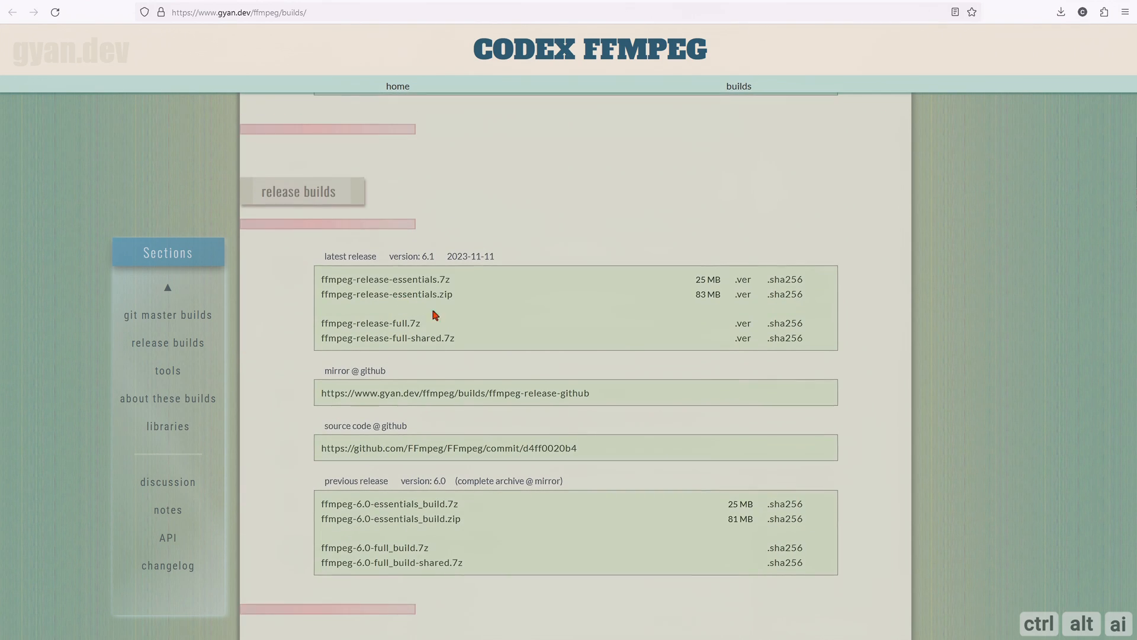
{"action": "left_click_drag", "start_coordinate": [433, 329], "coordinate": [318, 330]}
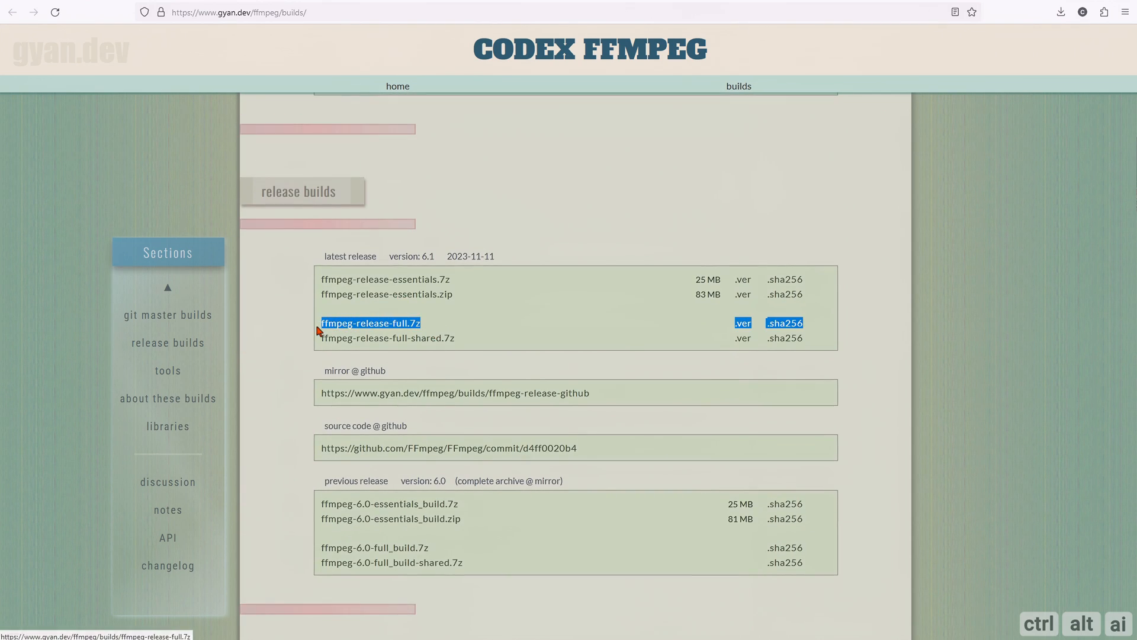
{"action": "left_click", "coordinate": [483, 328]}
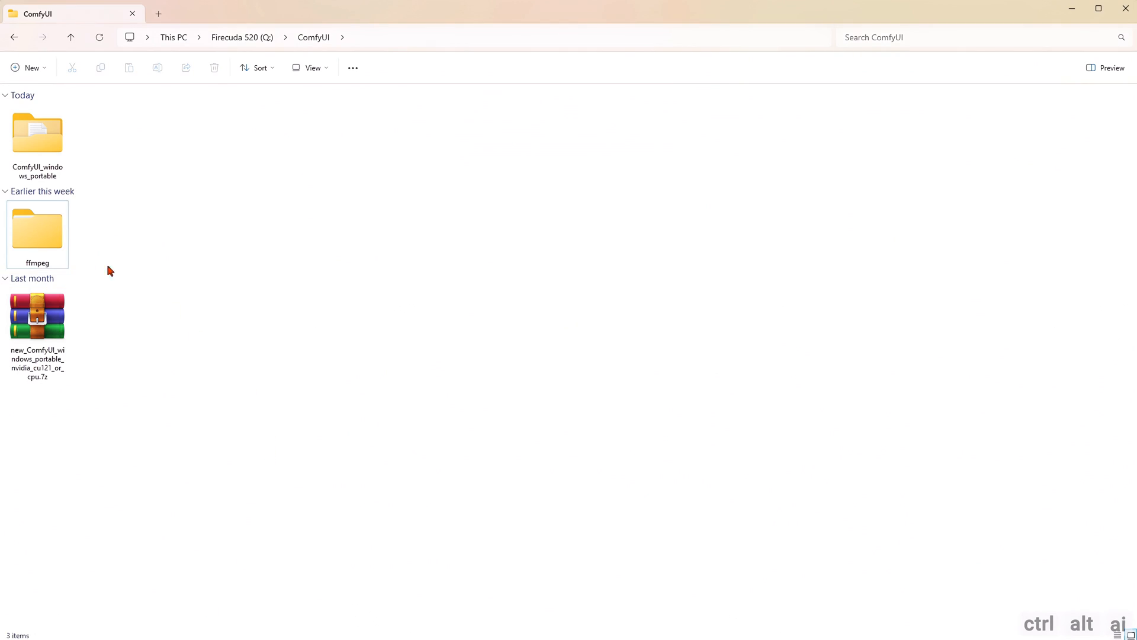
Step: In File Explorer, open the bin folder of ffmpeg-6.1-full_build inside ComfyUI's ffmpeg folder
{"action": "left_click", "coordinate": [49, 240]}
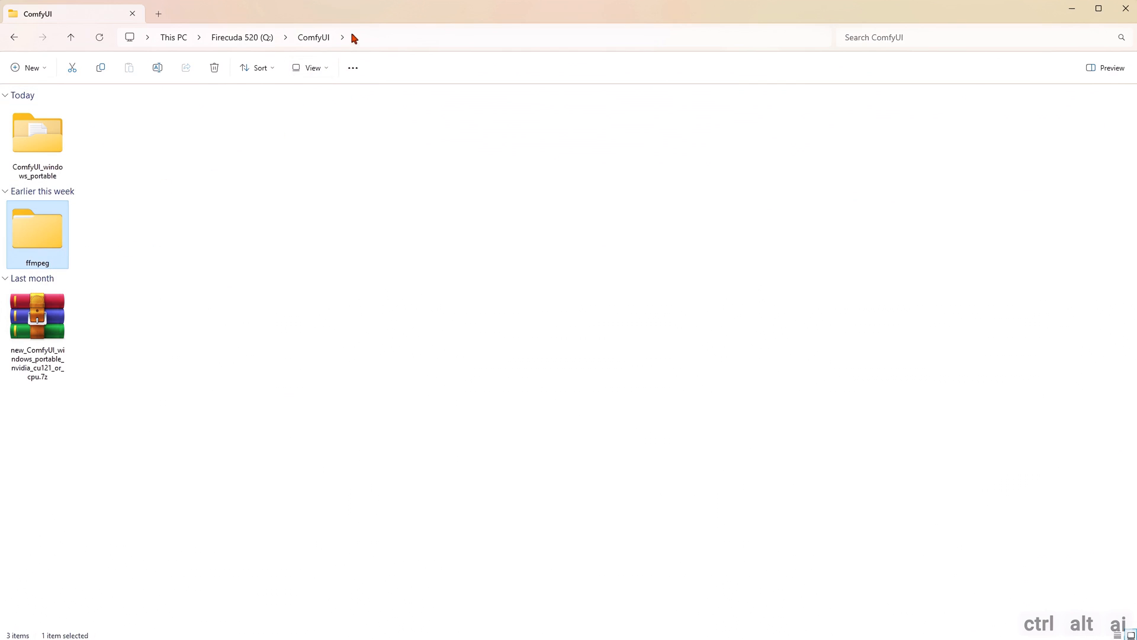
{"action": "double_click", "coordinate": [50, 243]}
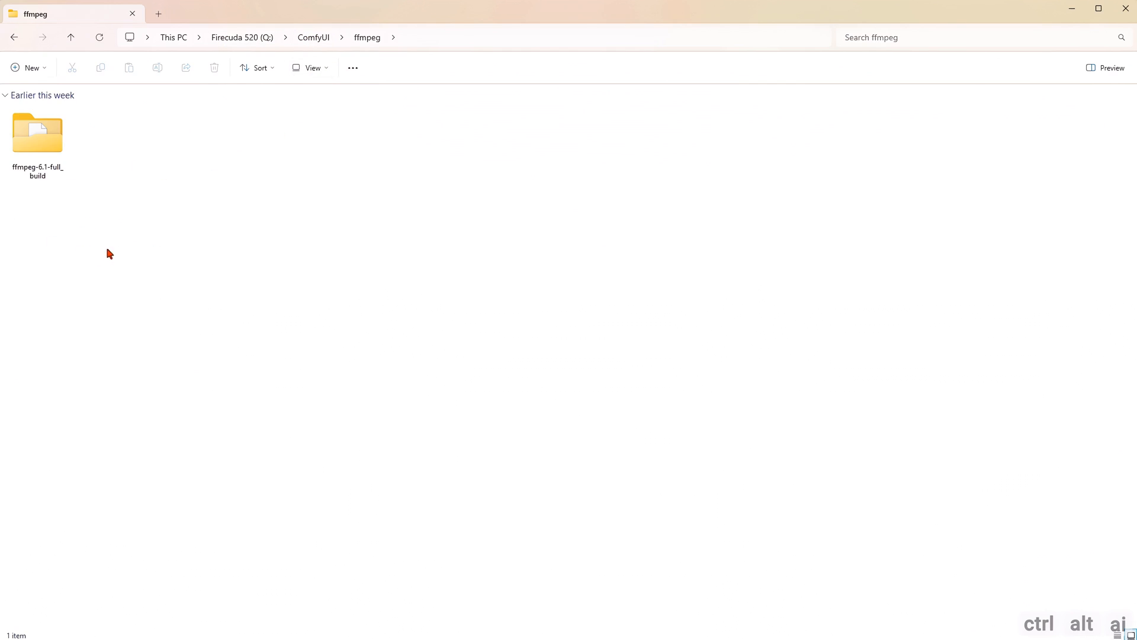
{"action": "double_click", "coordinate": [59, 174]}
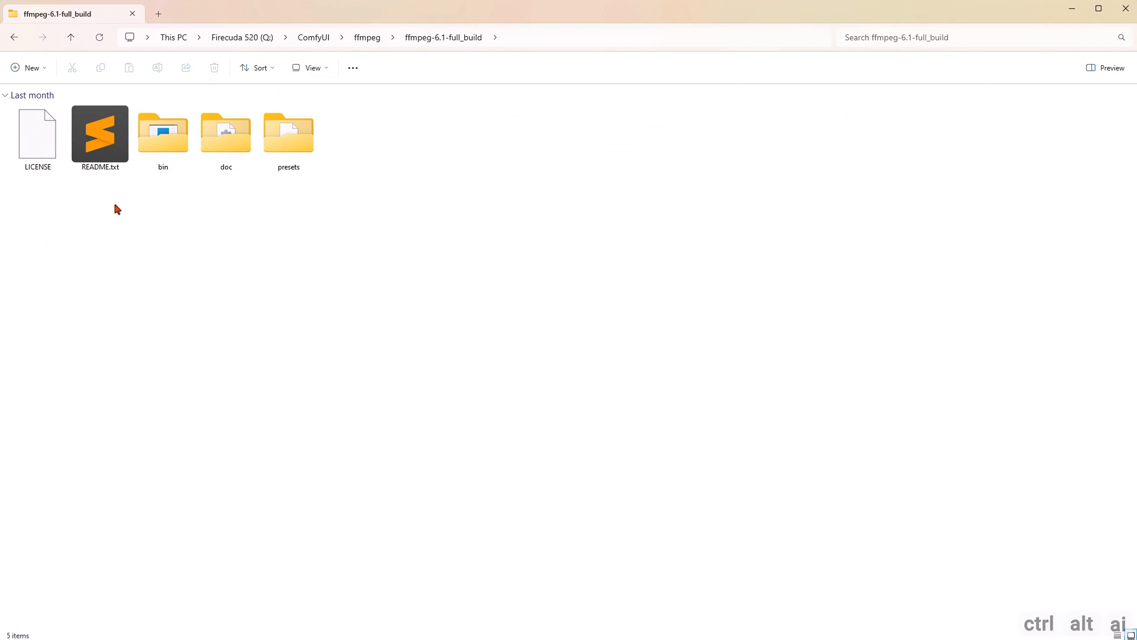
{"action": "double_click", "coordinate": [172, 148]}
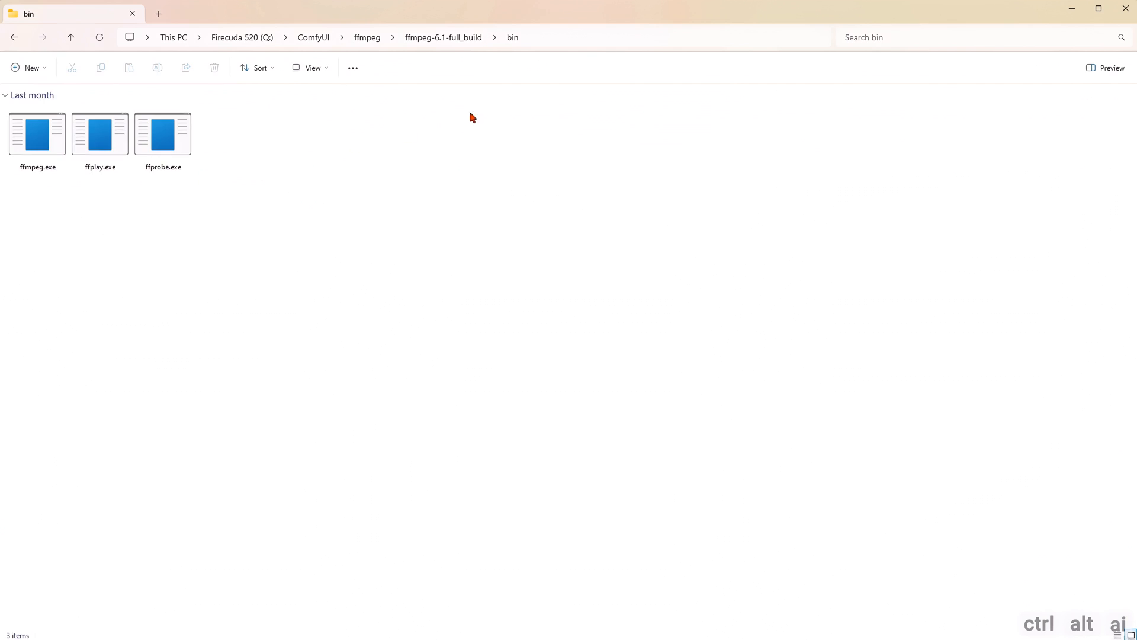
Step: Copy the full path of the FFmpeg bin folder, Q:\ComfyUI\ffmpeg\ffmpeg-6.1-full_build\bin
{"action": "left_click", "coordinate": [541, 39]}
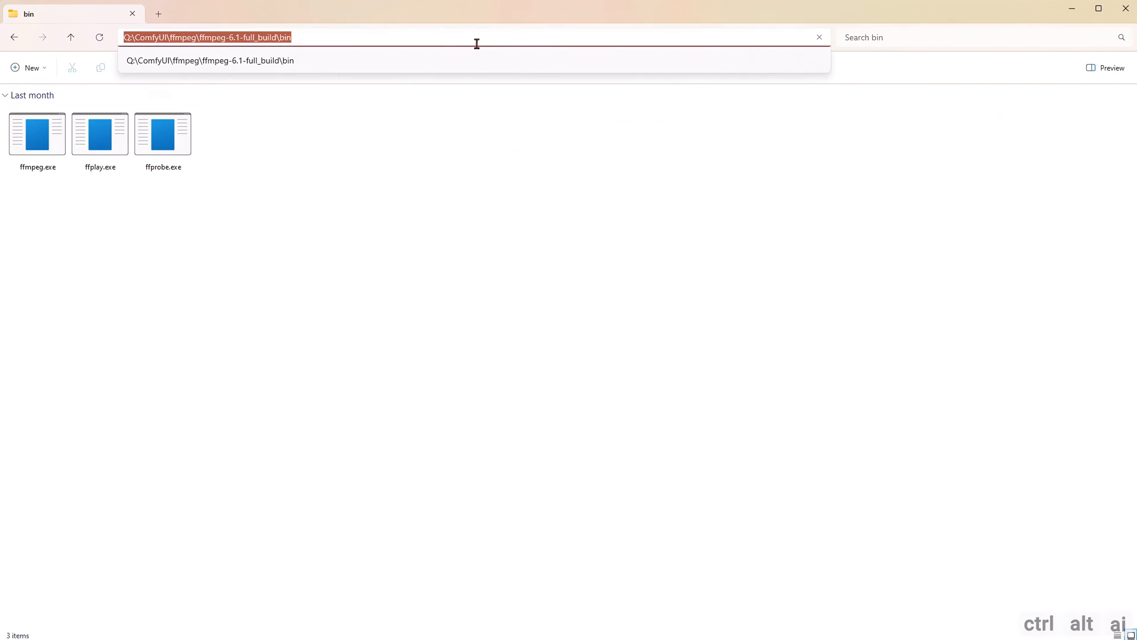
{"action": "right_click", "coordinate": [283, 39]}
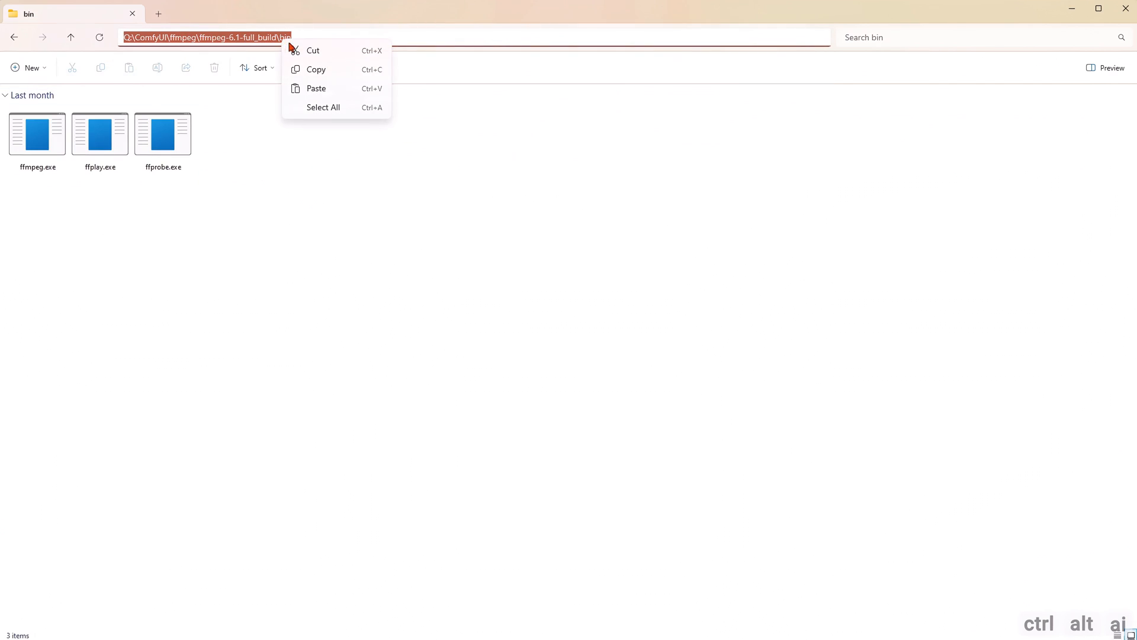
{"action": "left_click", "coordinate": [313, 72]}
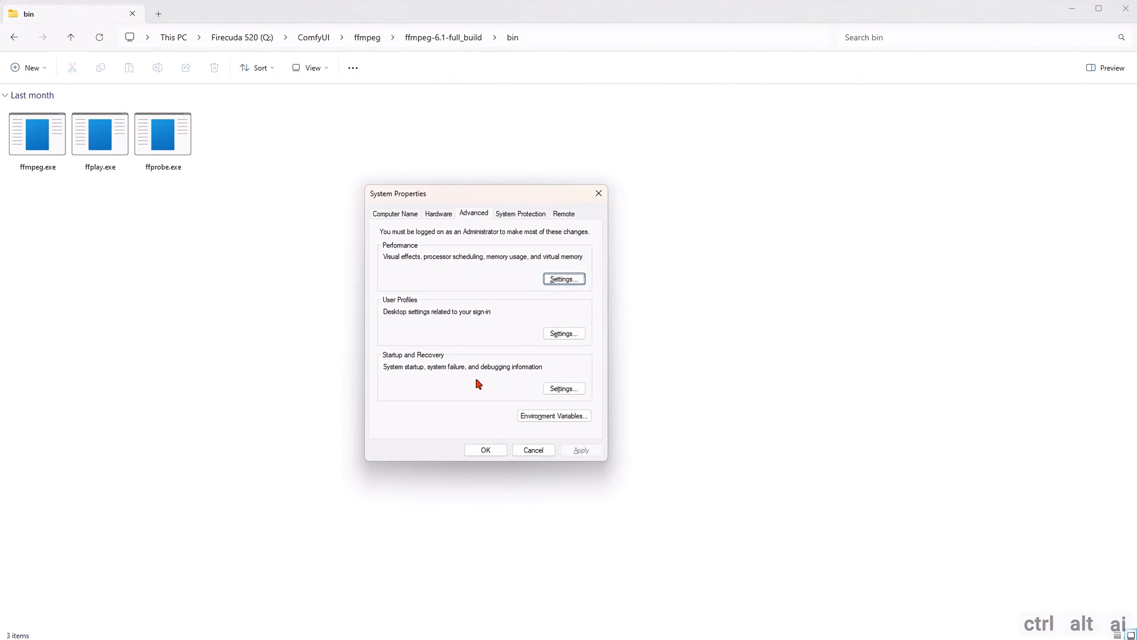
Step: Add Q:\ComfyUI\ffmpeg\ffmpeg-6.1-full_build\bin as a new entry in the user Path environment variable
{"action": "left_click", "coordinate": [550, 416]}
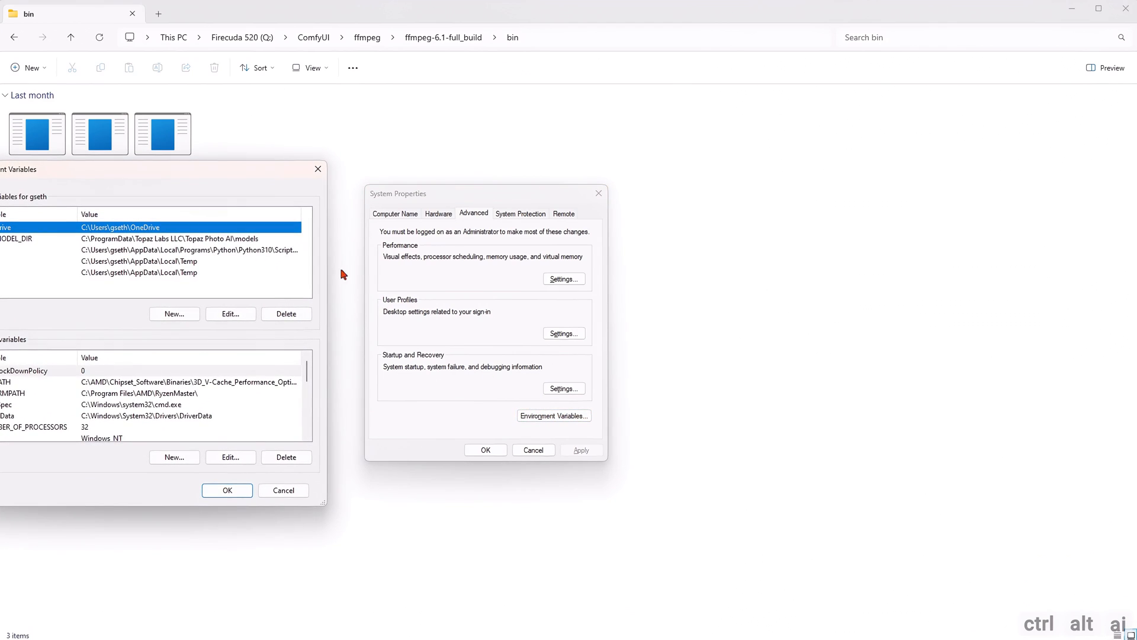
{"action": "left_click_drag", "start_coordinate": [203, 176], "coordinate": [469, 179]}
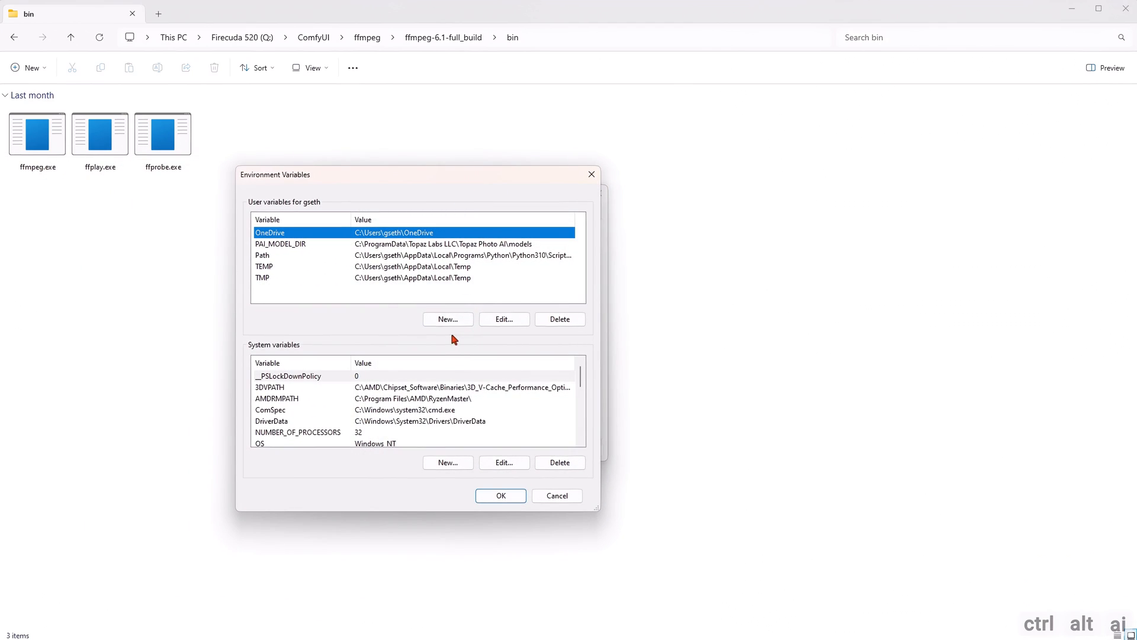
{"action": "left_click", "coordinate": [287, 256]}
{"action": "left_click", "coordinate": [504, 320]}
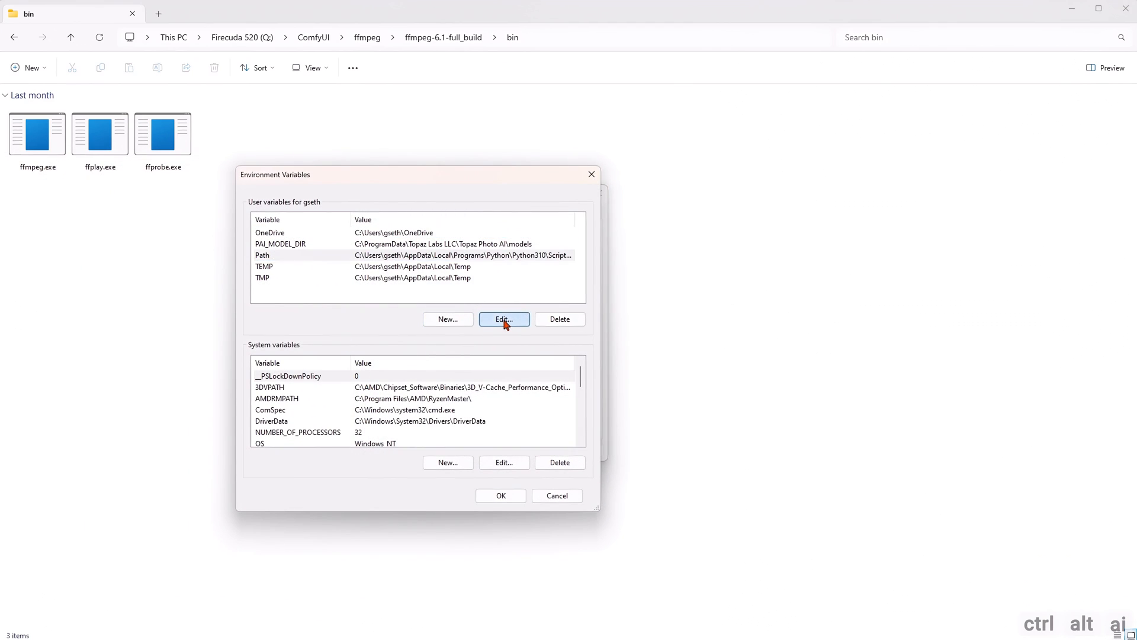
{"action": "left_click_drag", "start_coordinate": [163, 198], "coordinate": [415, 218]}
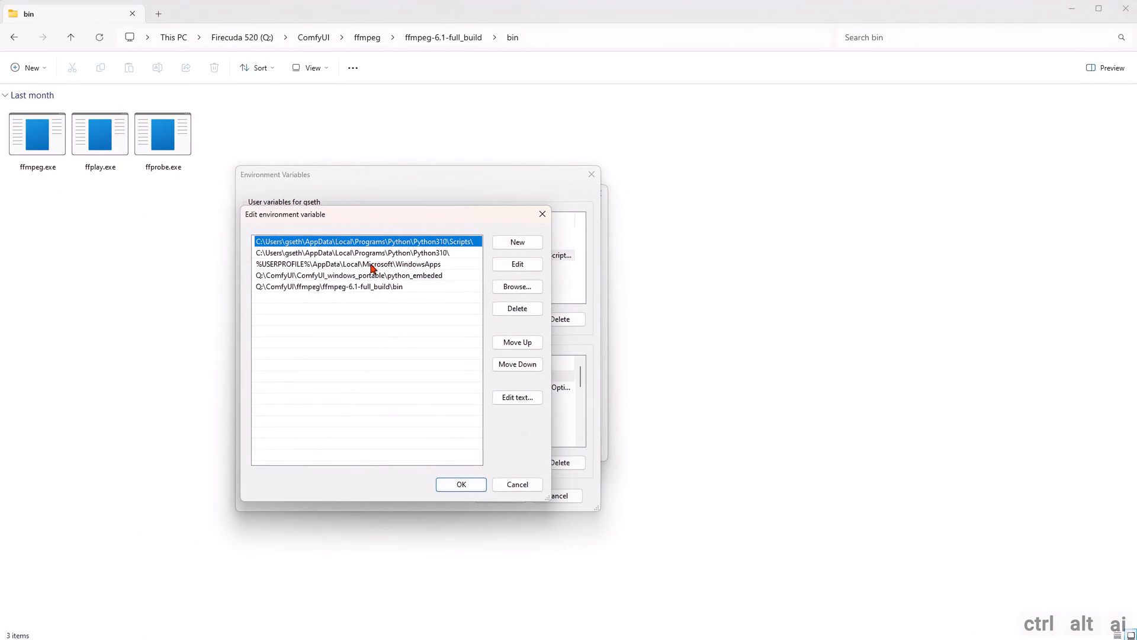
{"action": "left_click", "coordinate": [396, 287]}
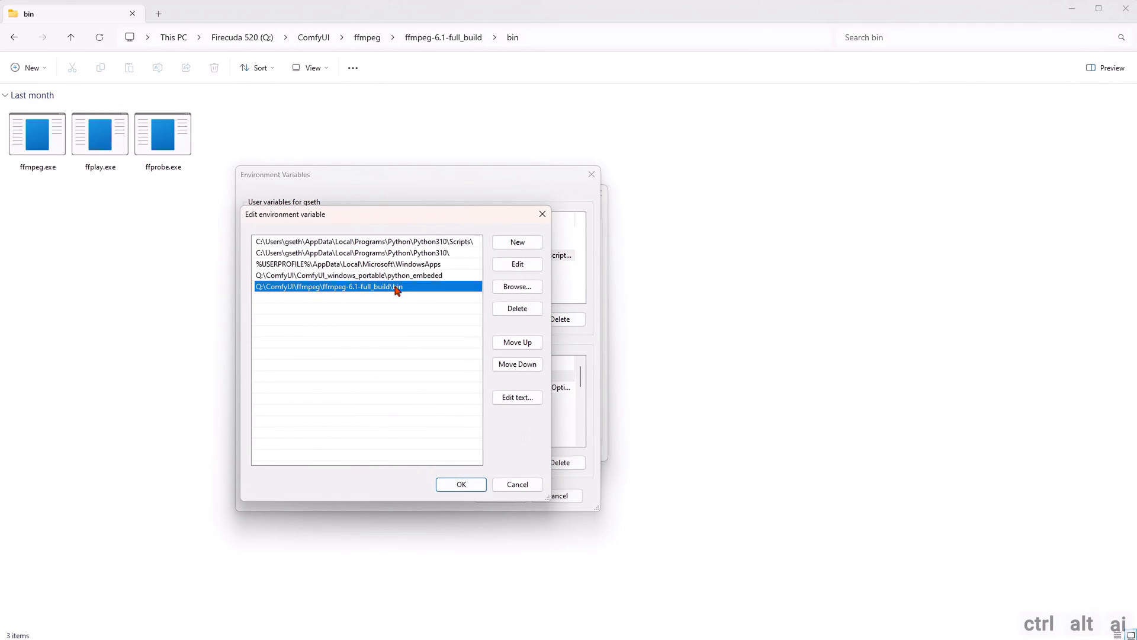
{"action": "left_click", "coordinate": [507, 244]}
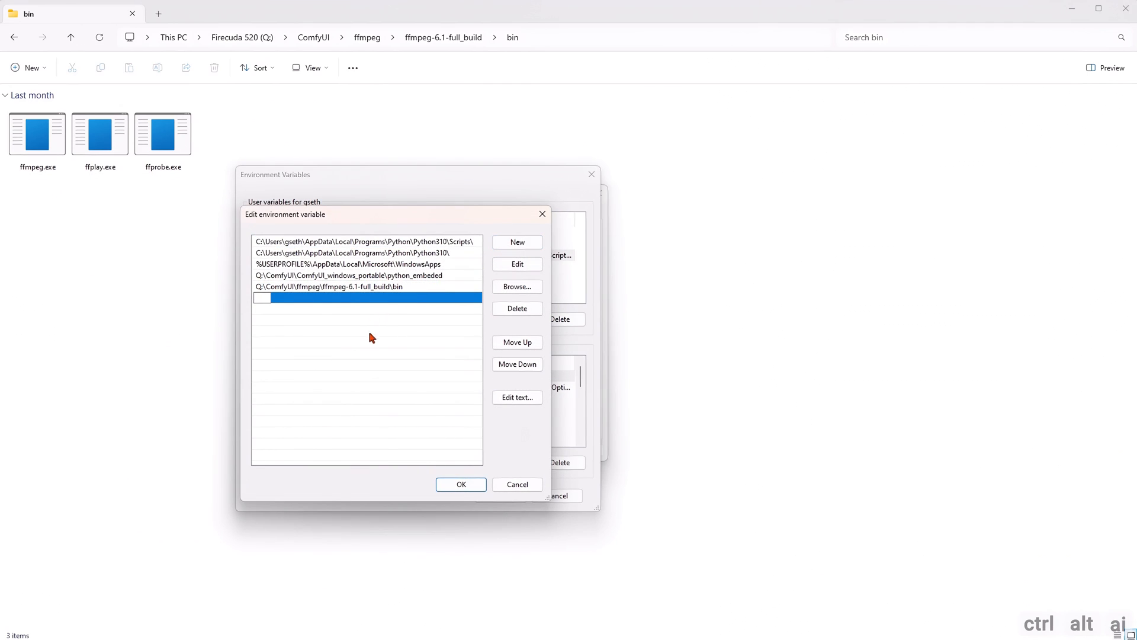
{"action": "type", "text": "Q:\\ComfyUI\\ffmpeg\\ffmpeg-6.1-full_build\\bin"}
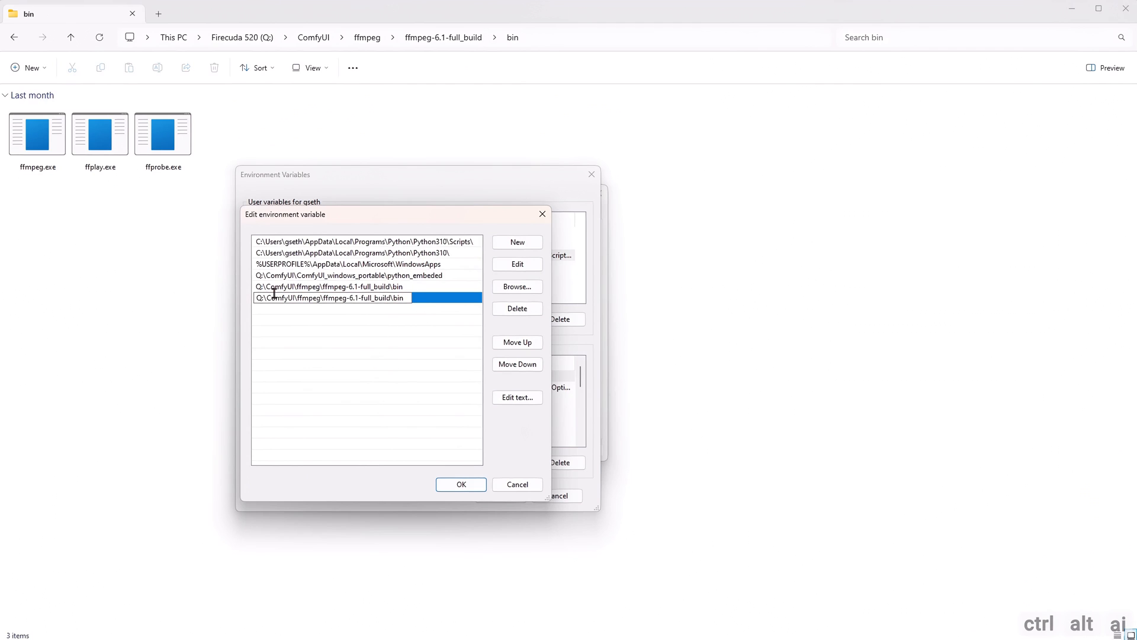
{"action": "left_click_drag", "start_coordinate": [257, 298], "coordinate": [403, 297]}
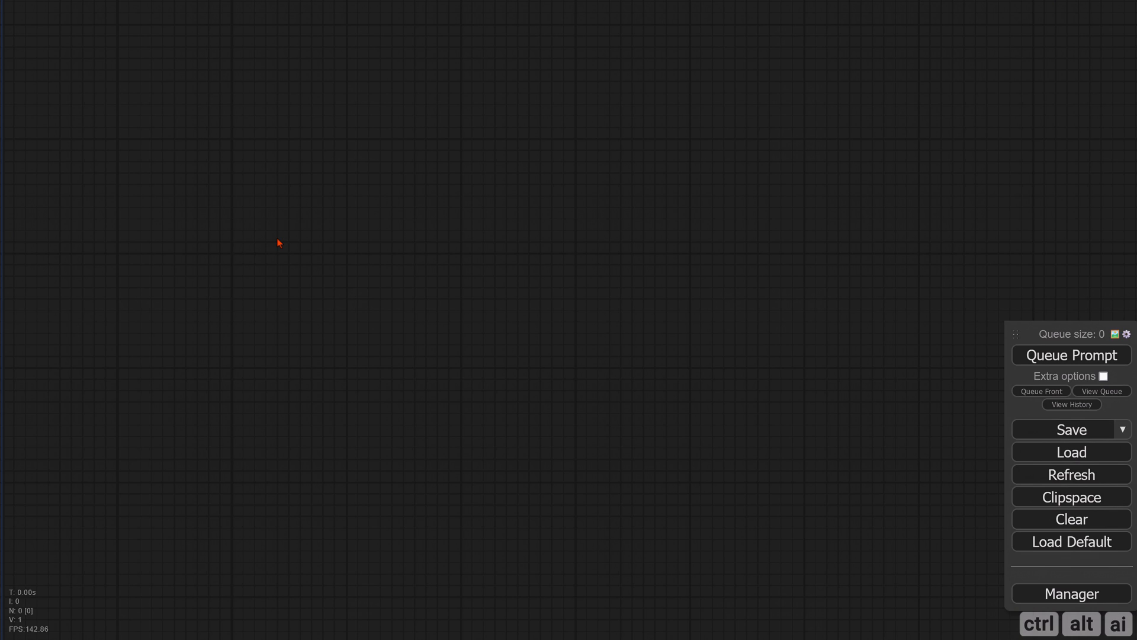
Step: In ComfyUI, add an Image Only Checkpoint Loader (img2vid model) node and widen it so its title fits
{"action": "right_click", "coordinate": [277, 239]}
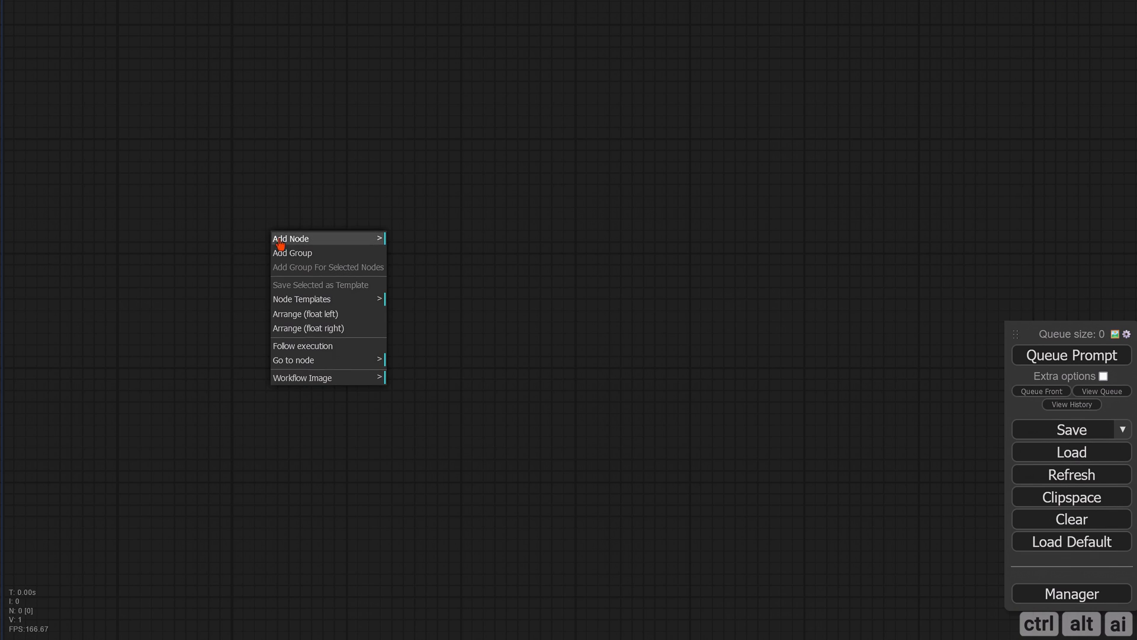
{"action": "left_click", "coordinate": [291, 240]}
{"action": "left_click", "coordinate": [412, 258]}
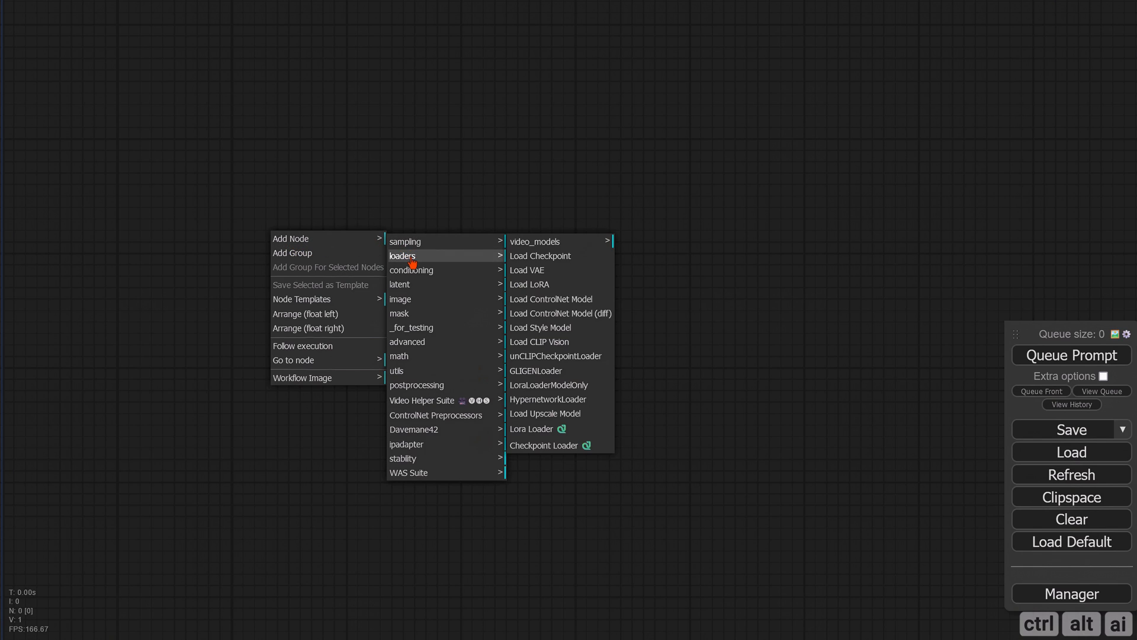
{"action": "left_click", "coordinate": [533, 245]}
{"action": "left_click", "coordinate": [635, 245]}
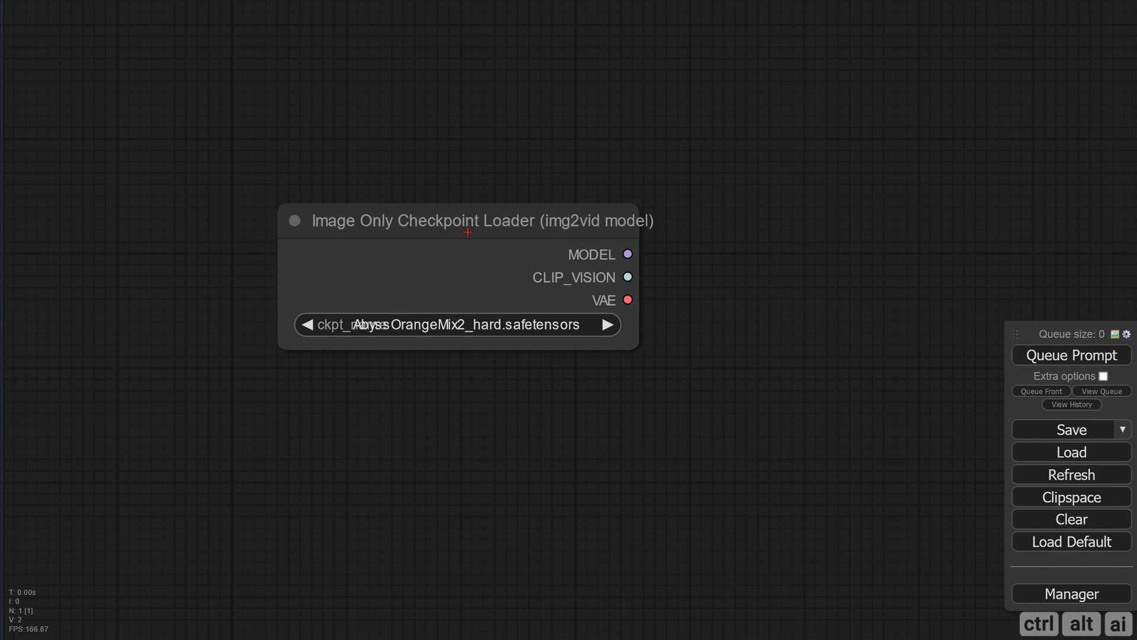
{"action": "left_click_drag", "start_coordinate": [468, 232], "coordinate": [313, 226]}
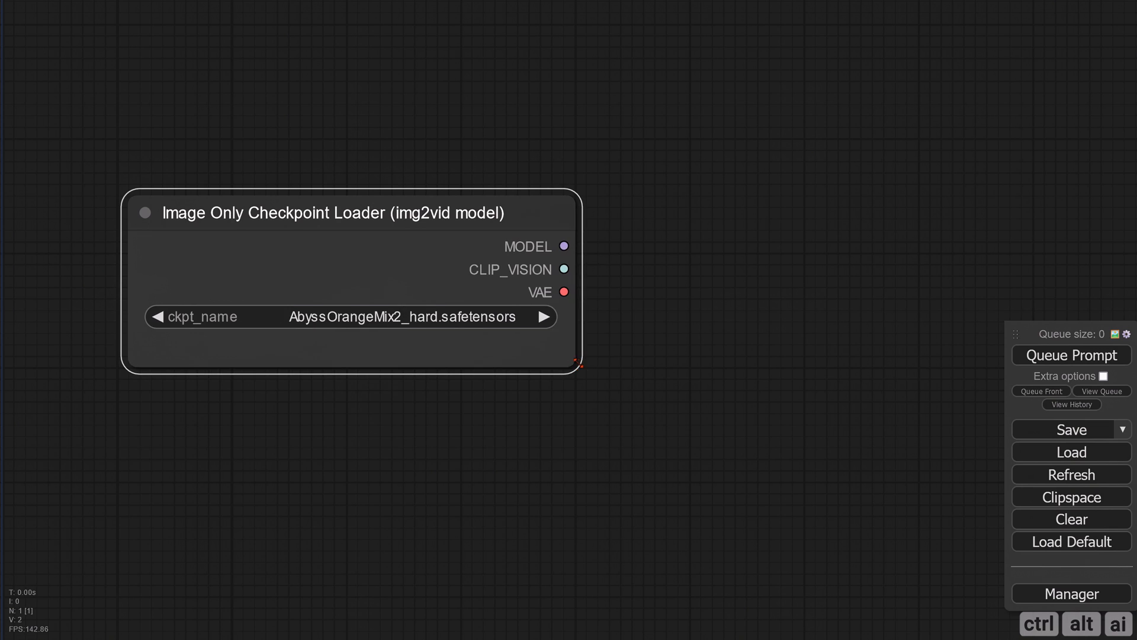
Step: Set the Image Only Checkpoint Loader's checkpoint to svd_xt.safetensors and shift the node slightly
{"action": "scroll", "coordinate": [379, 399], "scroll_direction": "down", "scroll_amount": 5}
{"action": "scroll", "coordinate": [380, 403], "scroll_direction": "down", "scroll_amount": 1}
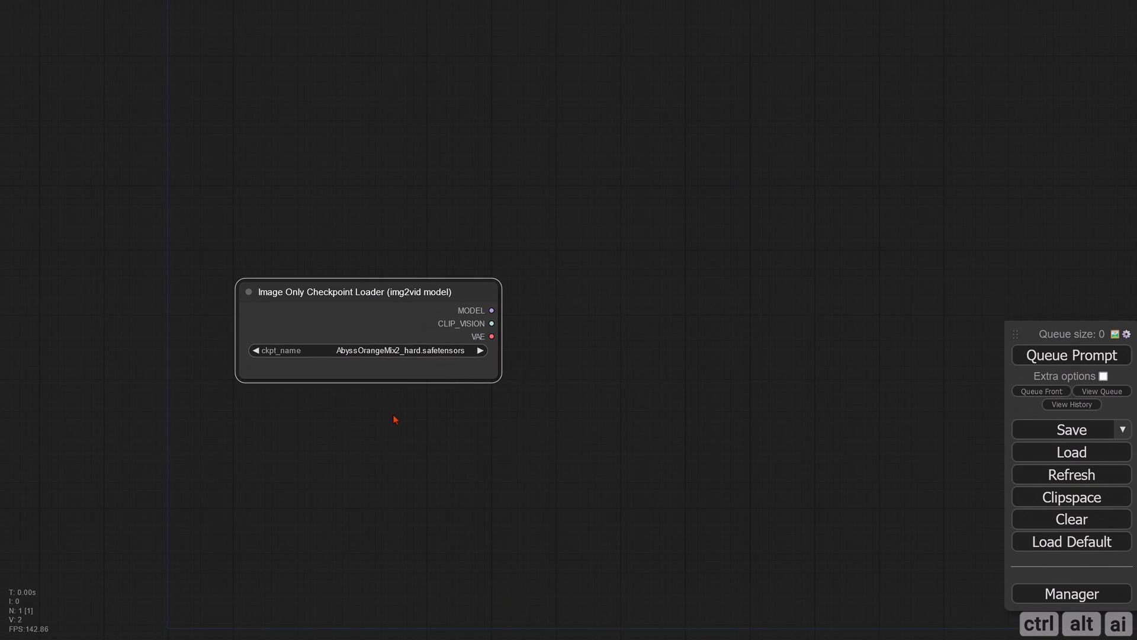
{"action": "left_click_drag", "start_coordinate": [393, 419], "coordinate": [302, 424]}
{"action": "scroll", "coordinate": [313, 420], "scroll_direction": "down", "scroll_amount": 1}
{"action": "scroll", "coordinate": [313, 422], "scroll_direction": "down", "scroll_amount": 1}
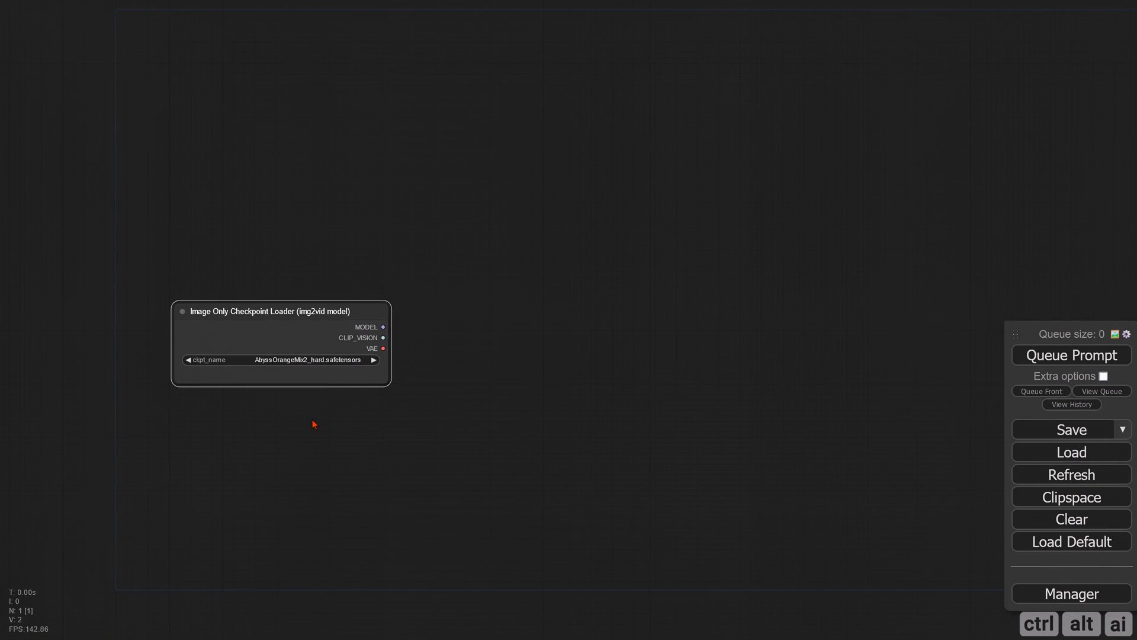
{"action": "scroll", "coordinate": [311, 418], "scroll_direction": "up", "scroll_amount": 3}
{"action": "left_click_drag", "start_coordinate": [311, 418], "coordinate": [243, 416]}
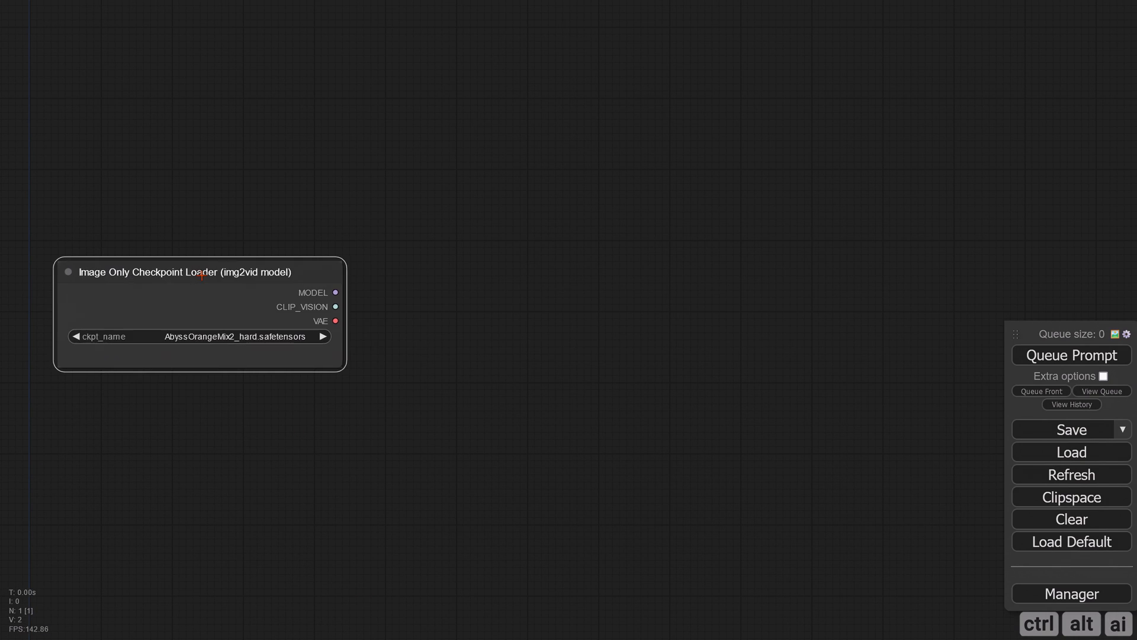
{"action": "left_click", "coordinate": [266, 336]}
{"action": "type", "text": "s"}
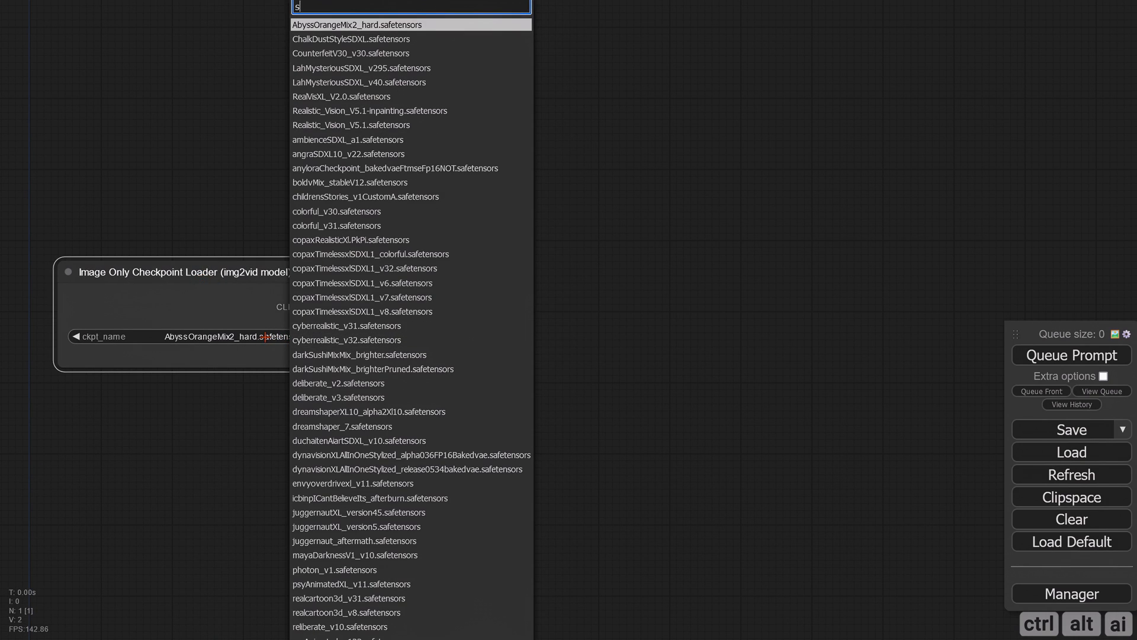
{"action": "type", "text": "v"}
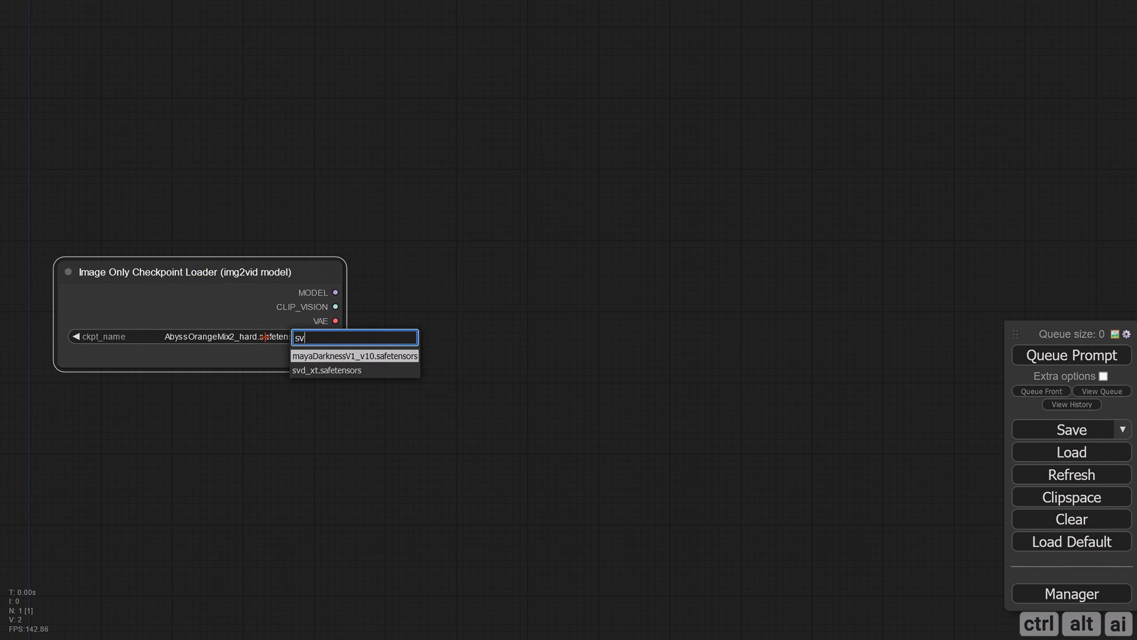
{"action": "left_click", "coordinate": [335, 372]}
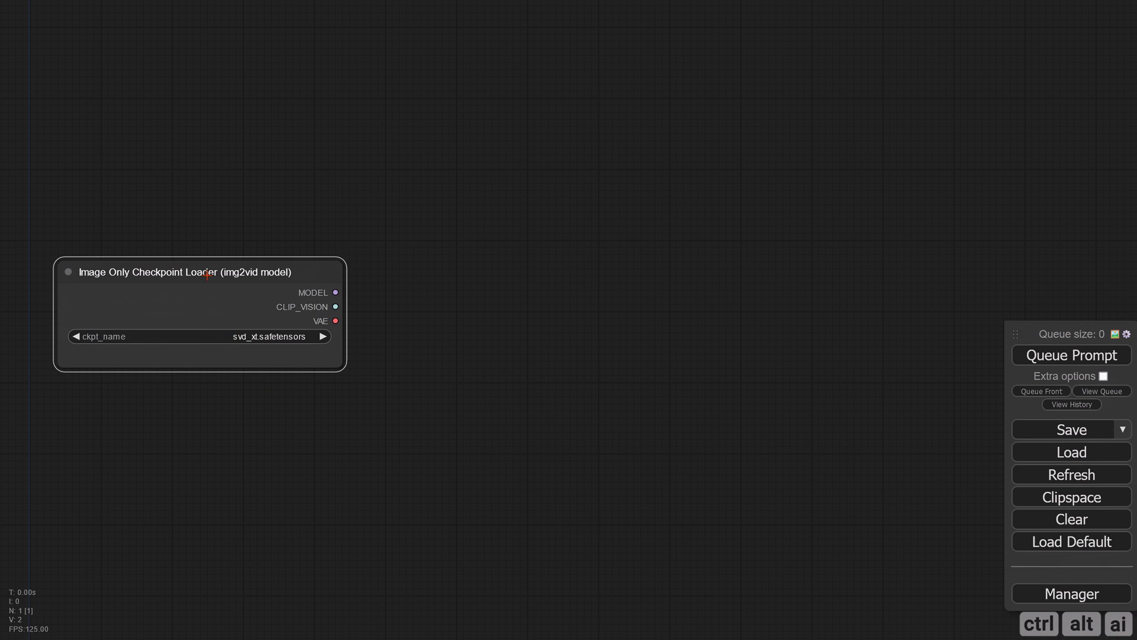
{"action": "left_click_drag", "start_coordinate": [207, 274], "coordinate": [221, 288]}
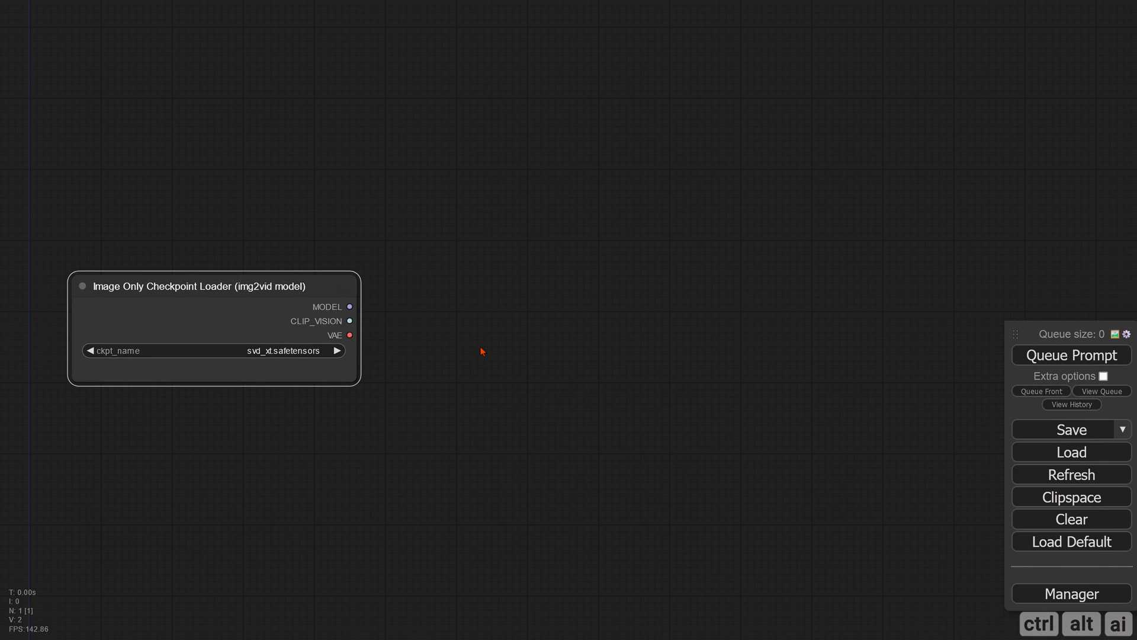
Step: Add a VideoLinearCFGGuidance node and place it above and to the right of the checkpoint loader
{"action": "left_click_drag", "start_coordinate": [484, 346], "coordinate": [389, 390]}
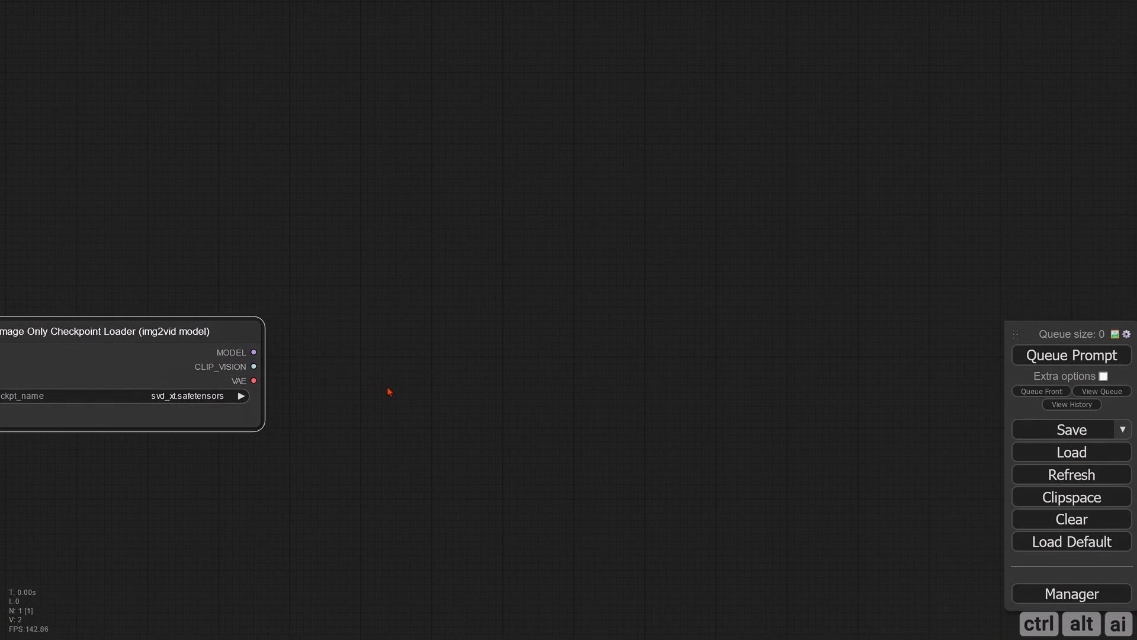
{"action": "left_click_drag", "start_coordinate": [320, 337], "coordinate": [396, 335]}
{"action": "double_click", "coordinate": [453, 278]}
{"action": "type", "text": "v"}
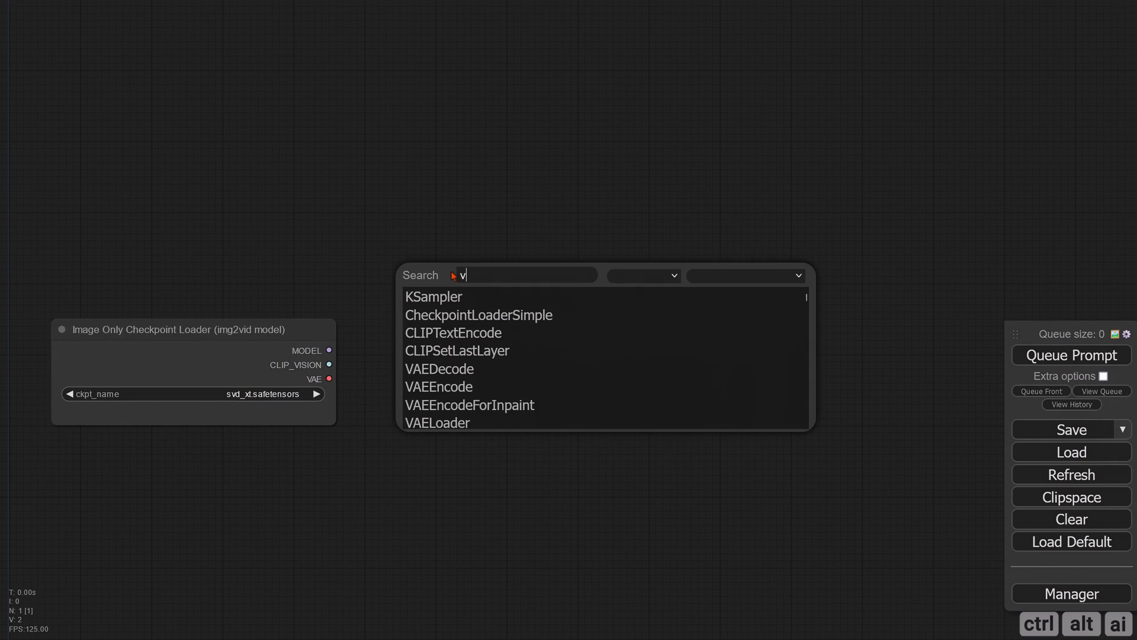
{"action": "type", "text": "ide"}
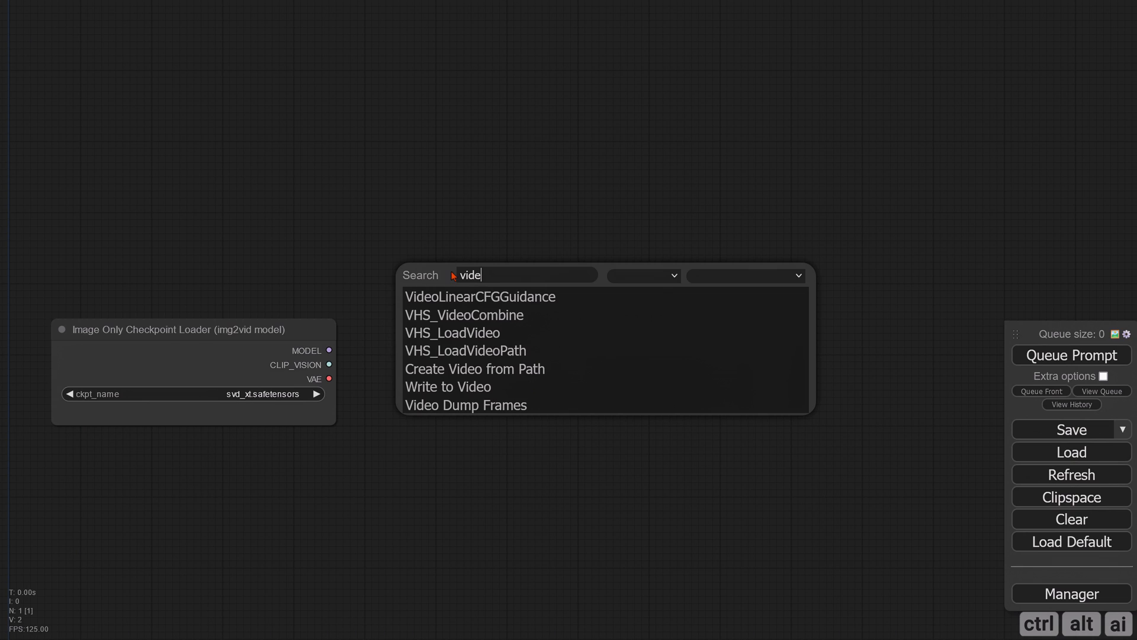
{"action": "left_click", "coordinate": [494, 299]}
{"action": "left_click_drag", "start_coordinate": [513, 276], "coordinate": [510, 248]}
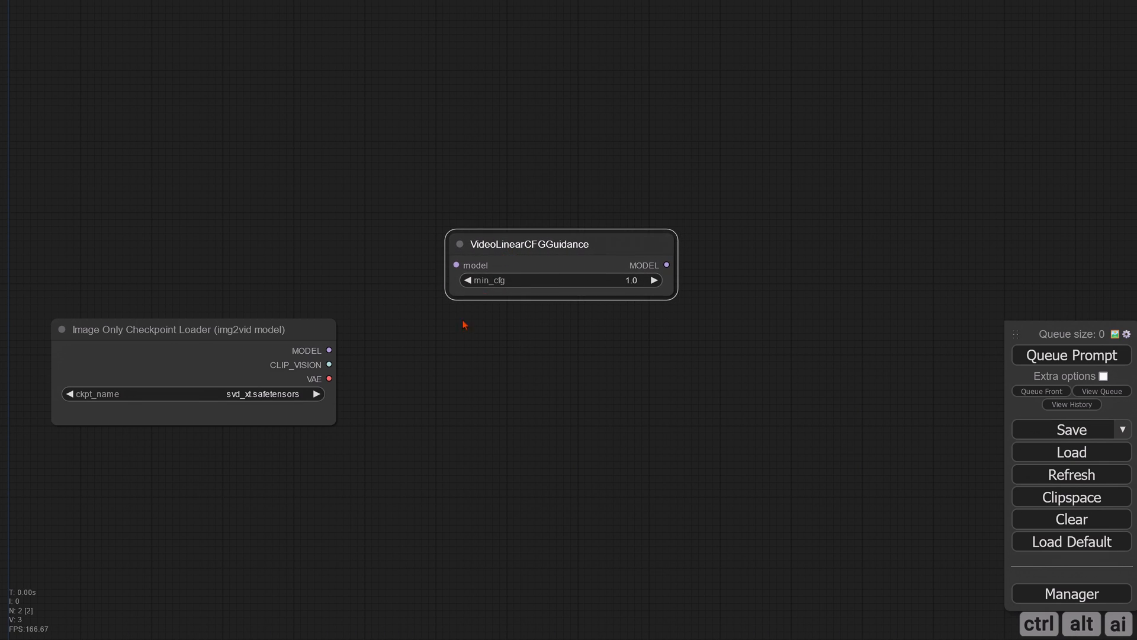
Step: Add an SVD_img2vid_Conditioning node and align it directly below the VideoLinearCFGGuidance node
{"action": "left_click_drag", "start_coordinate": [430, 368], "coordinate": [390, 383]}
{"action": "double_click", "coordinate": [477, 395]}
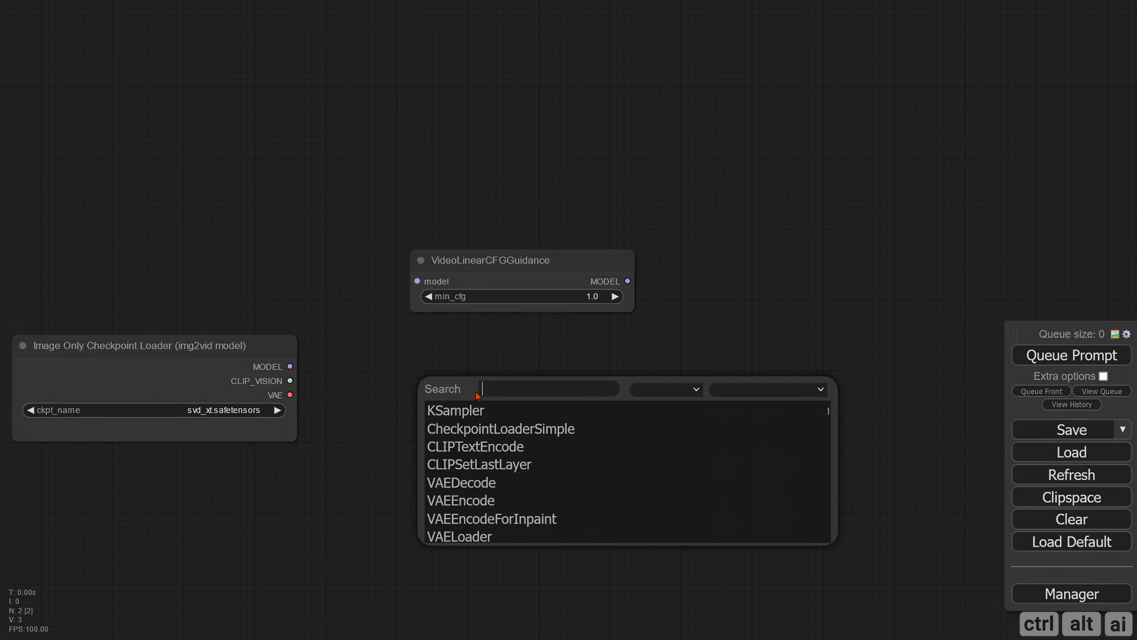
{"action": "type", "text": "svd"}
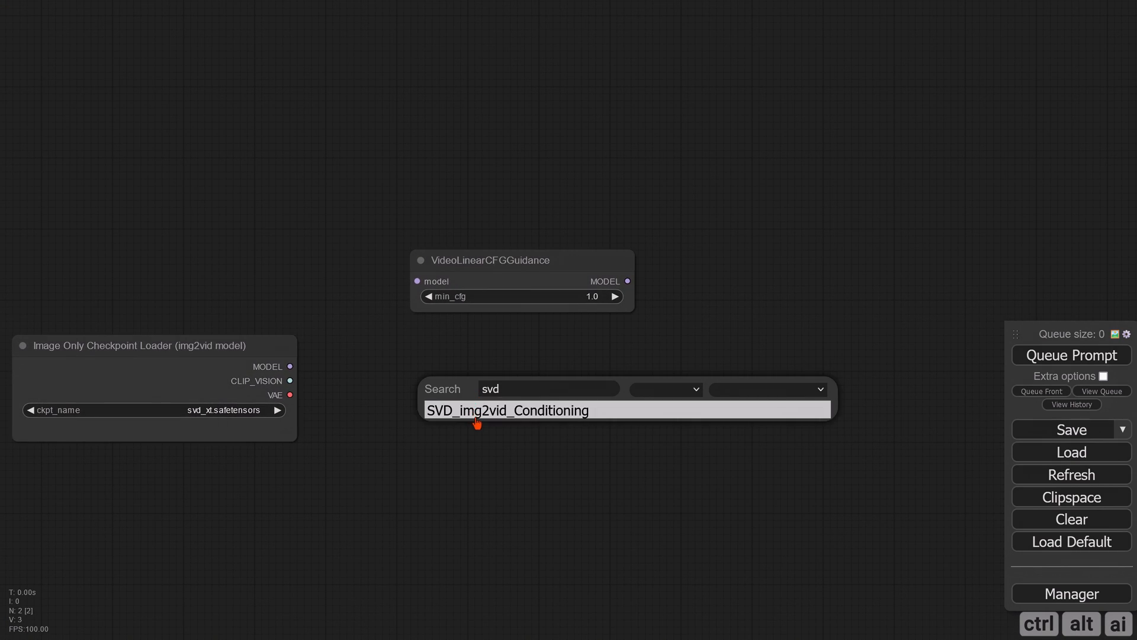
{"action": "key", "text": "Return"}
{"action": "left_click_drag", "start_coordinate": [505, 394], "coordinate": [455, 375]}
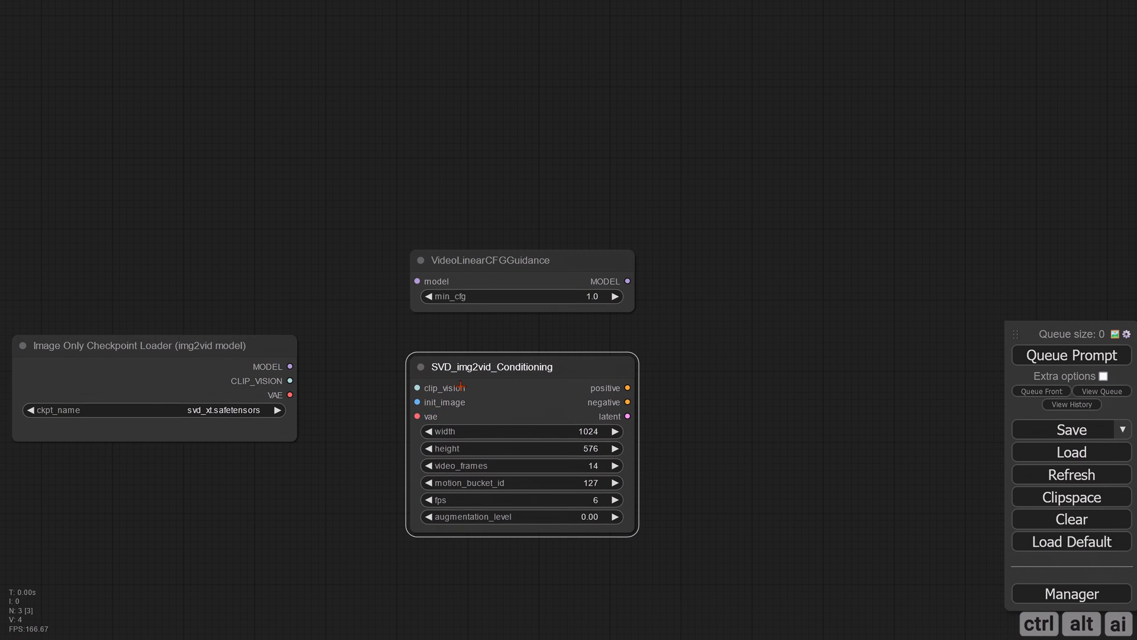
Step: Add a KSampler node and place it to the right of the guidance and conditioning nodes
{"action": "left_click_drag", "start_coordinate": [774, 413], "coordinate": [501, 407]}
{"action": "double_click", "coordinate": [502, 356]}
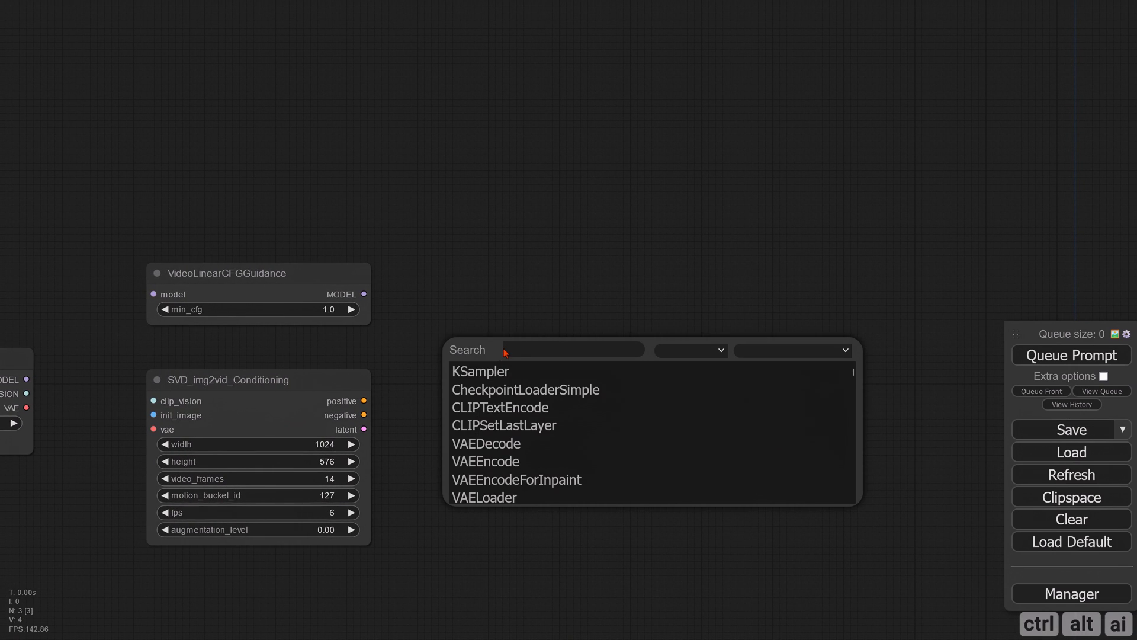
{"action": "left_click", "coordinate": [506, 371]}
{"action": "left_click_drag", "start_coordinate": [559, 353], "coordinate": [522, 323]}
Step: Add a VAE Decode node and place it to the right of the KSampler
{"action": "left_click_drag", "start_coordinate": [738, 372], "coordinate": [468, 338]}
{"action": "left_click", "coordinate": [521, 321]}
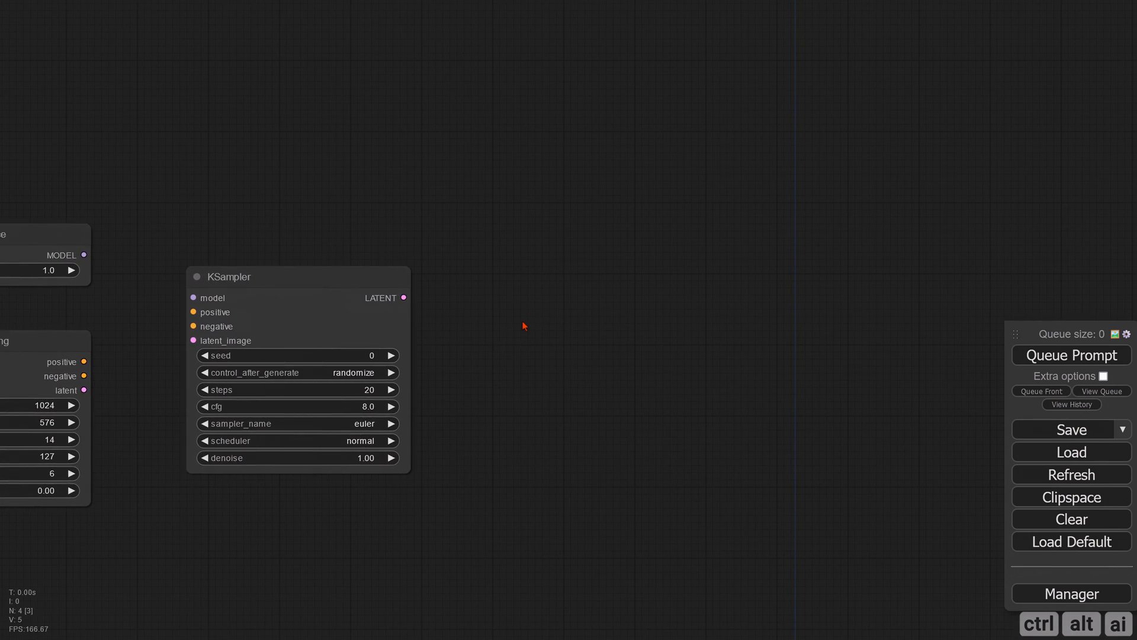
{"action": "double_click", "coordinate": [522, 322]}
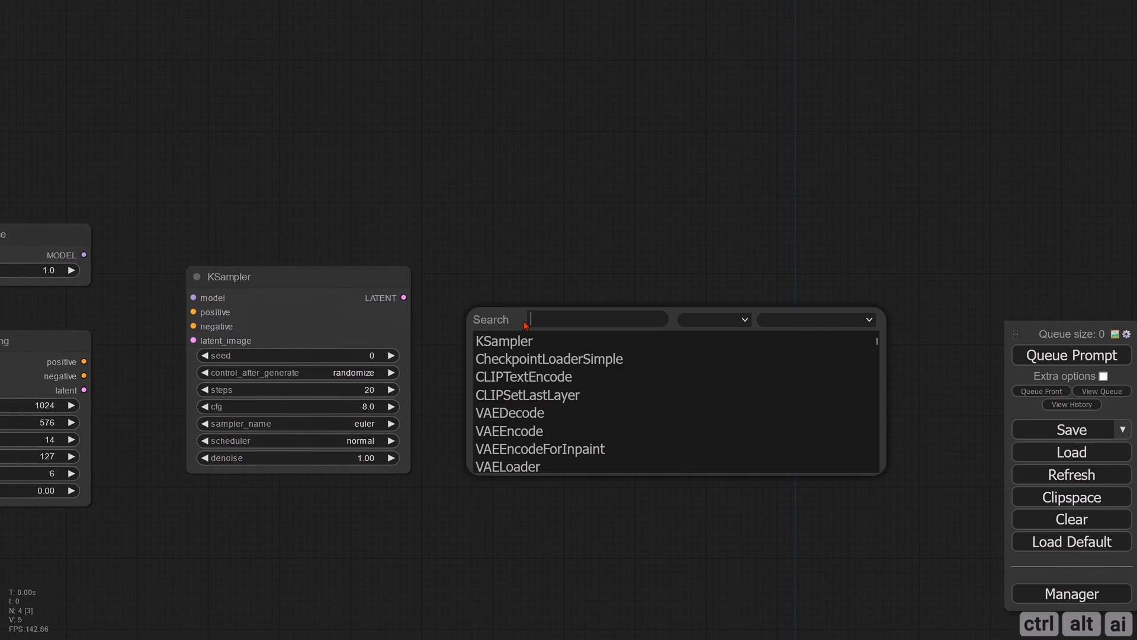
{"action": "left_click", "coordinate": [531, 415]}
{"action": "left_click_drag", "start_coordinate": [570, 315], "coordinate": [533, 323]}
Step: Add a VHS_VideoCombine node and place it to the right of VAE Decode, slightly higher
{"action": "left_click_drag", "start_coordinate": [661, 427], "coordinate": [333, 406]}
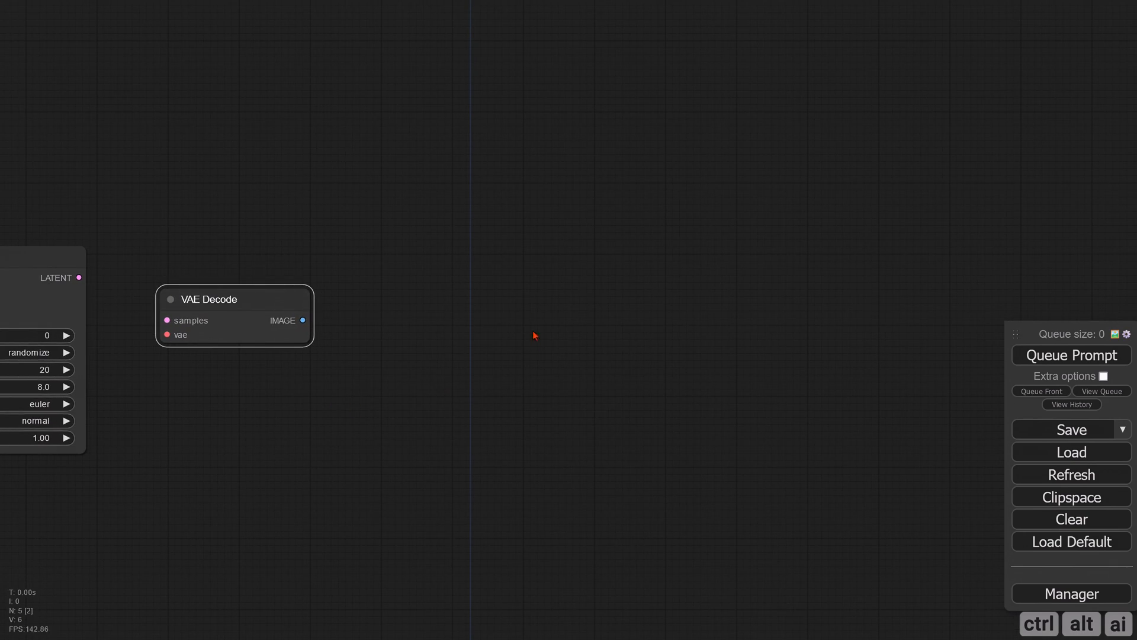
{"action": "double_click", "coordinate": [522, 302]}
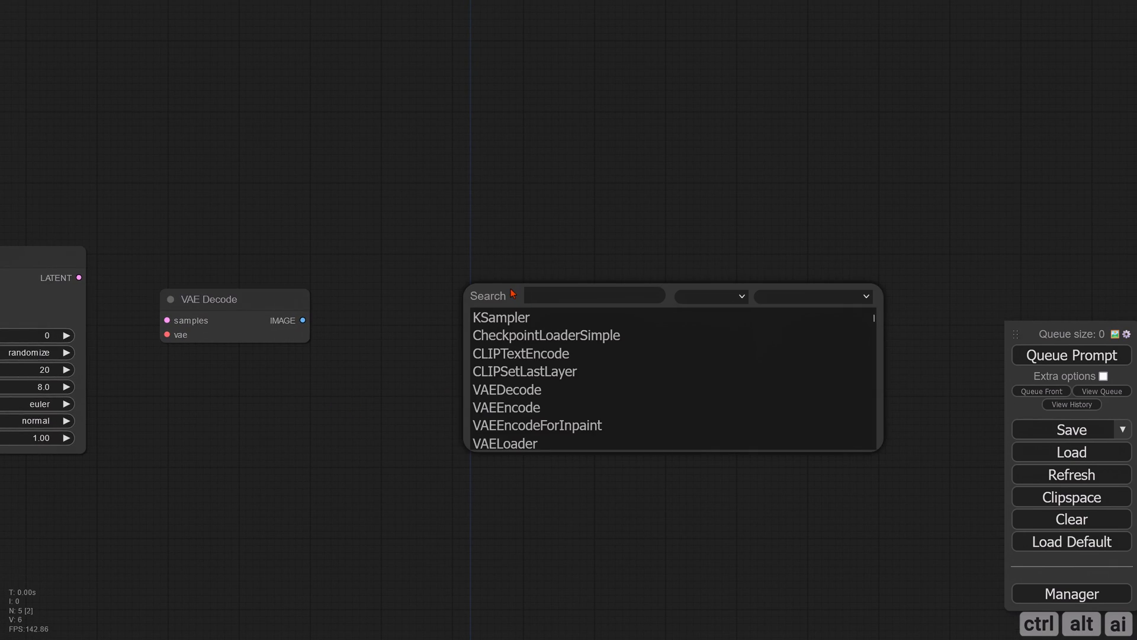
{"action": "type", "text": "video"}
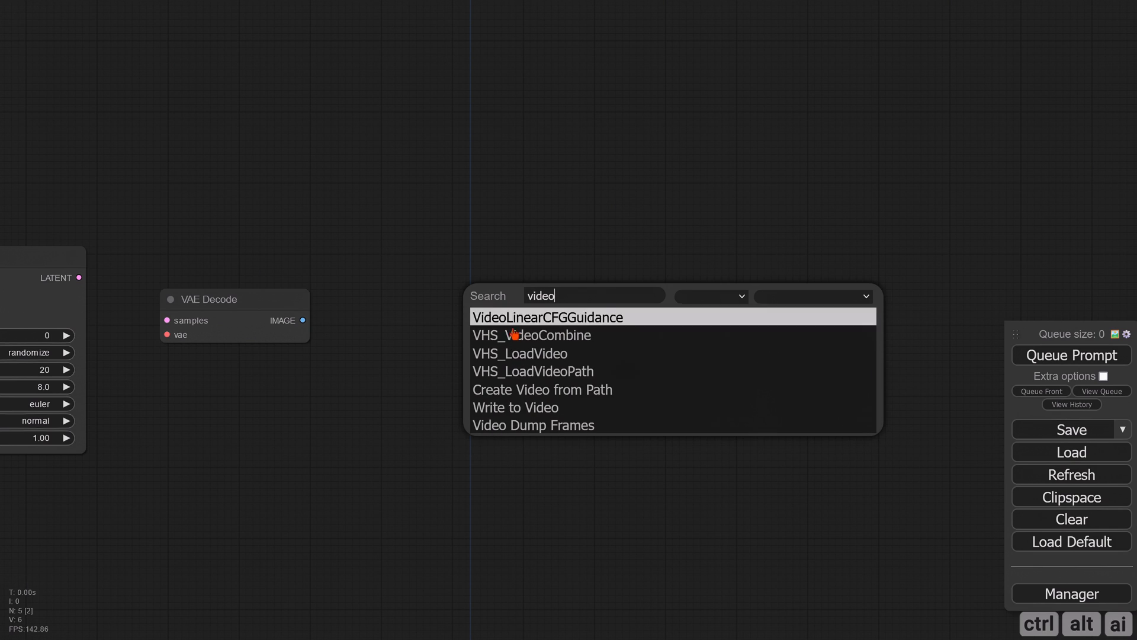
{"action": "left_click", "coordinate": [518, 335]}
{"action": "left_click_drag", "start_coordinate": [588, 293], "coordinate": [598, 171]}
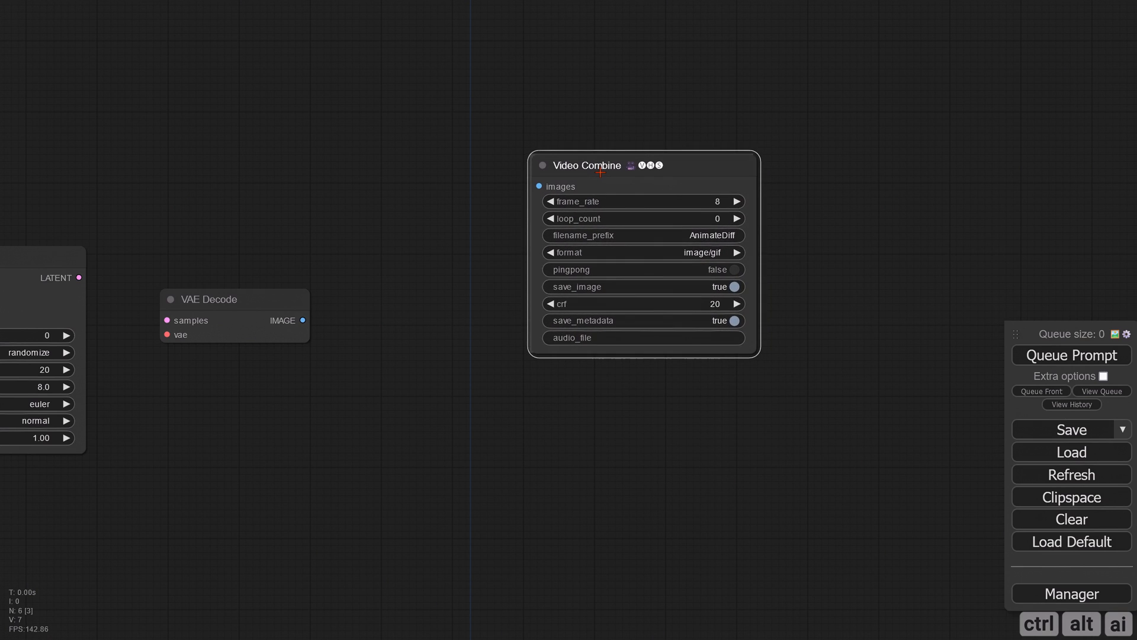
{"action": "left_click", "coordinate": [631, 409]}
{"action": "left_click_drag", "start_coordinate": [324, 413], "coordinate": [693, 421]}
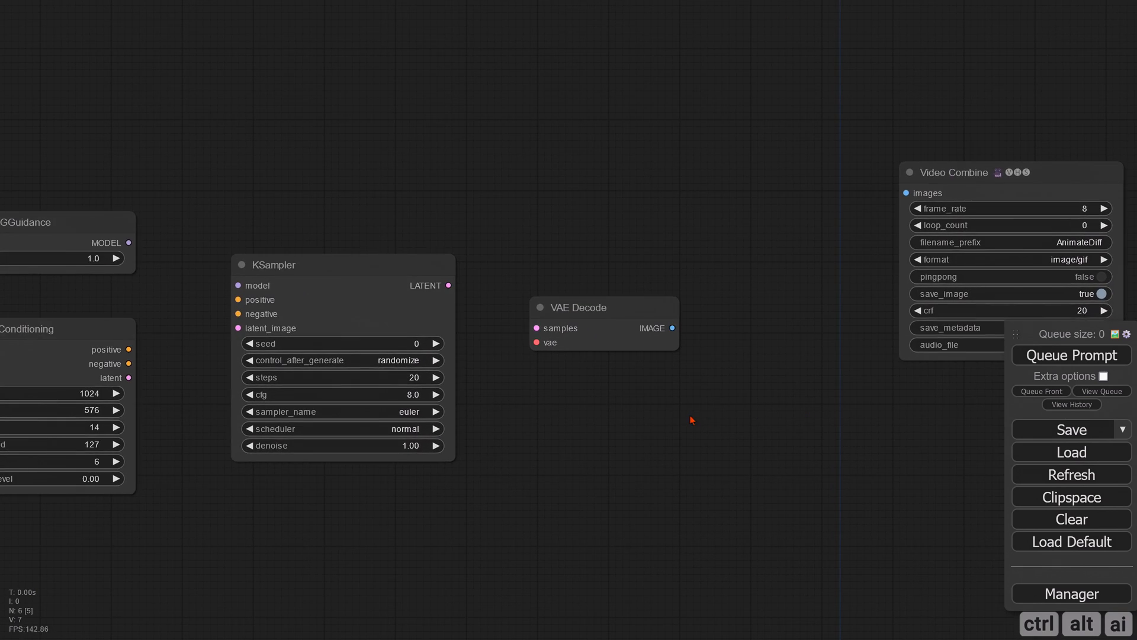
{"action": "scroll", "coordinate": [692, 420], "scroll_direction": "down", "scroll_amount": 3}
{"action": "left_click_drag", "start_coordinate": [605, 450], "coordinate": [881, 430]}
{"action": "scroll", "coordinate": [260, 416], "scroll_direction": "down", "scroll_amount": 2}
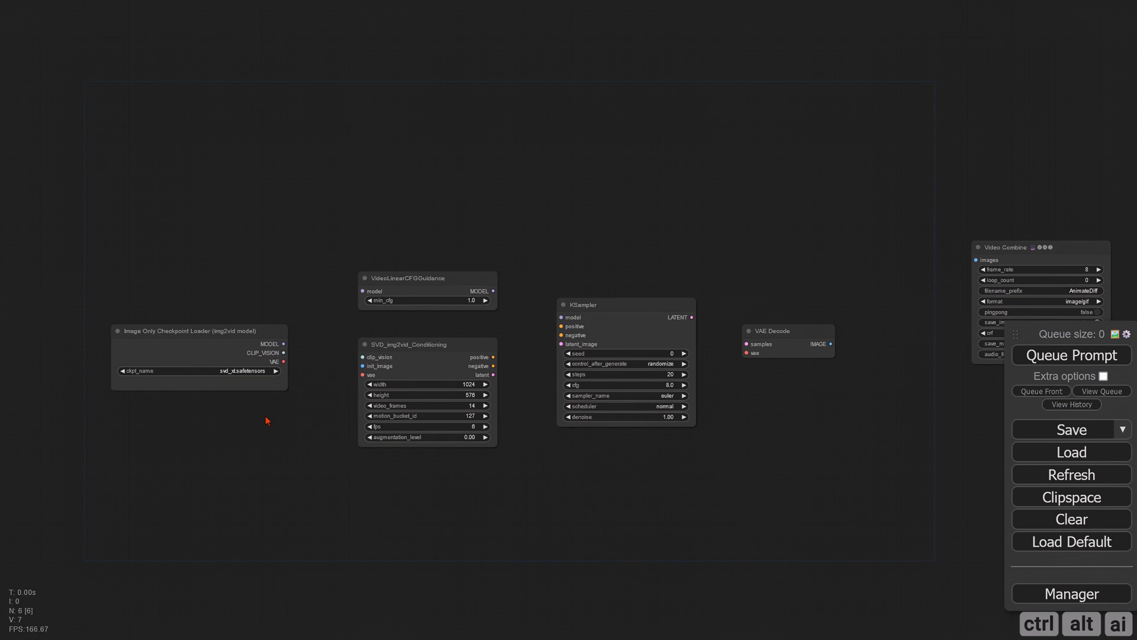
Step: Move the Video Combine node slightly farther from VAE Decode and a little lower
{"action": "left_click_drag", "start_coordinate": [315, 431], "coordinate": [266, 354]}
{"action": "scroll", "coordinate": [333, 397], "scroll_direction": "down", "scroll_amount": 2}
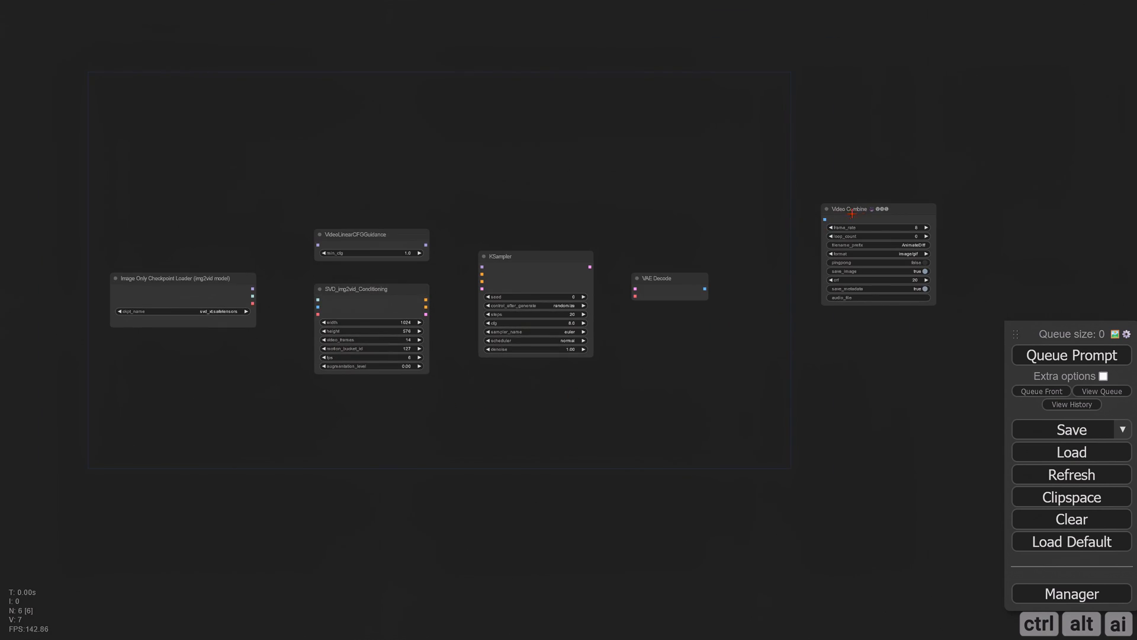
{"action": "left_click_drag", "start_coordinate": [852, 213], "coordinate": [876, 221]}
{"action": "scroll", "coordinate": [360, 394], "scroll_direction": "up", "scroll_amount": 3}
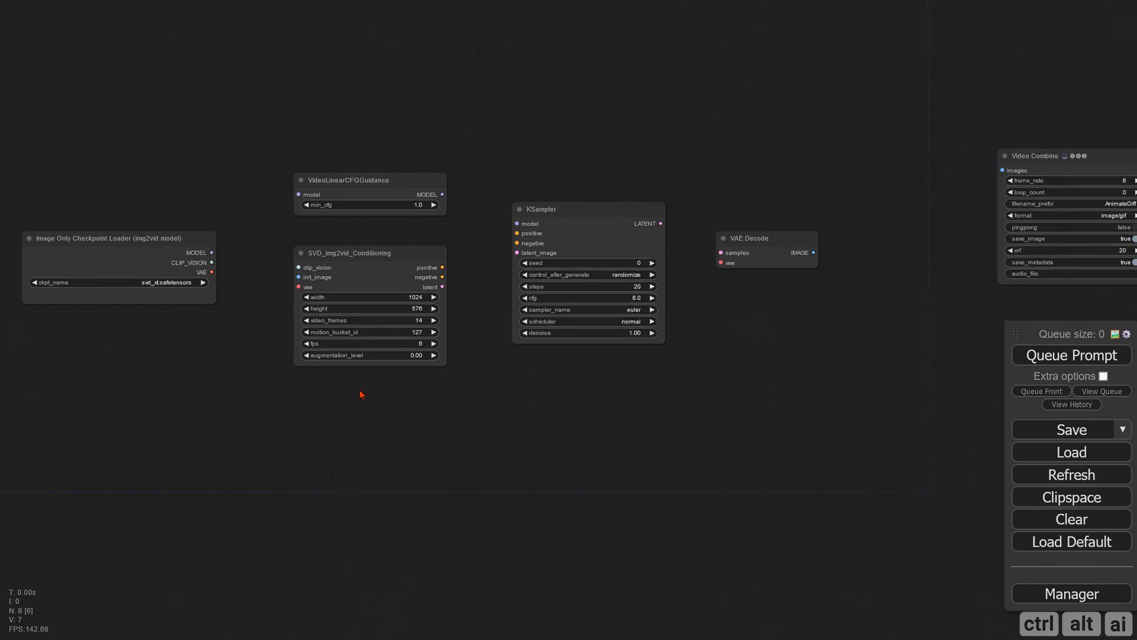
Step: Connect the checkpoint loader's MODEL output to VideoLinearCFGGuidance, and its CLIP_VISION and VAE outputs to SVD_img2vid_Conditioning
{"action": "scroll", "coordinate": [360, 394], "scroll_direction": "up", "scroll_amount": 2}
{"action": "left_click_drag", "start_coordinate": [223, 347], "coordinate": [298, 425]}
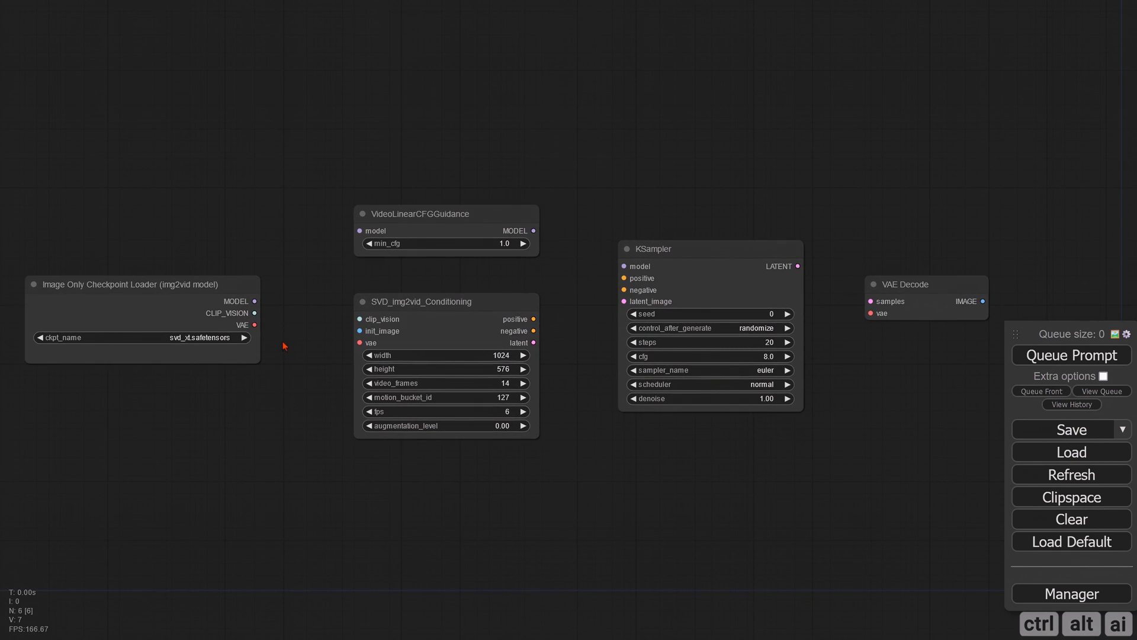
{"action": "left_click_drag", "start_coordinate": [284, 346], "coordinate": [328, 356]}
{"action": "scroll", "coordinate": [328, 353], "scroll_direction": "up", "scroll_amount": 2}
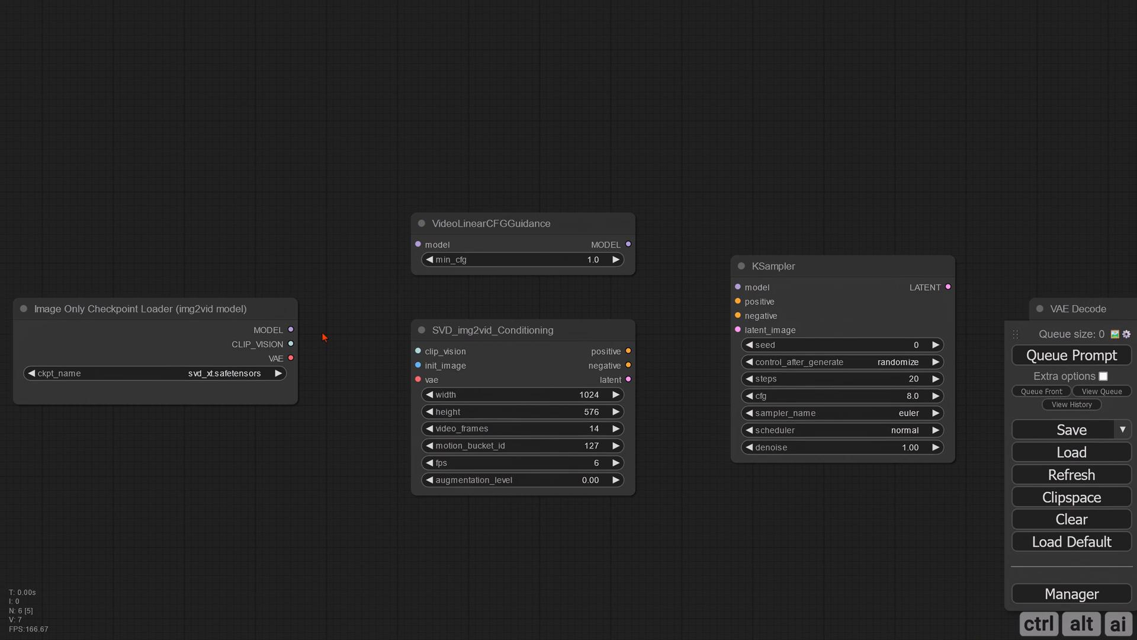
{"action": "left_click_drag", "start_coordinate": [289, 329], "coordinate": [419, 352]}
{"action": "left_click_drag", "start_coordinate": [290, 357], "coordinate": [417, 378]}
Step: Connect the guidance MODEL output and the conditioning positive, negative and latent outputs to the matching KSampler inputs
{"action": "left_click_drag", "start_coordinate": [620, 298], "coordinate": [429, 313]}
{"action": "left_click_drag", "start_coordinate": [438, 259], "coordinate": [545, 301]}
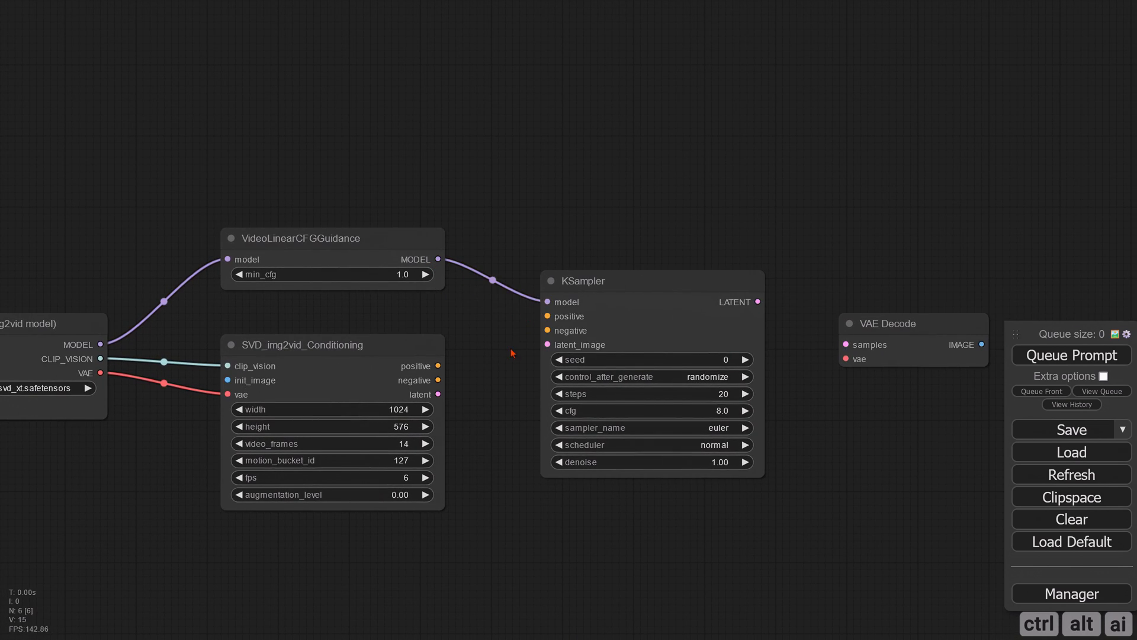
{"action": "left_click_drag", "start_coordinate": [508, 355], "coordinate": [439, 348]}
{"action": "left_click_drag", "start_coordinate": [369, 358], "coordinate": [477, 323]}
{"action": "left_click_drag", "start_coordinate": [369, 387], "coordinate": [478, 337]}
Step: Connect KSampler's LATENT output to VAE Decode's samples, and VAE Decode's IMAGE output to Video Combine's images input
{"action": "left_click_drag", "start_coordinate": [814, 398], "coordinate": [592, 403]}
{"action": "mouse_move", "coordinate": [605, 331]}
{"action": "left_mouse_down"}
{"action": "mouse_move", "coordinate": [603, 317]}
{"action": "mouse_move", "coordinate": [613, 323]}
{"action": "left_mouse_up"}
{"action": "left_click_drag", "start_coordinate": [468, 300], "coordinate": [562, 336]}
{"action": "left_click_drag", "start_coordinate": [656, 407], "coordinate": [464, 427]}
{"action": "left_click_drag", "start_coordinate": [507, 355], "coordinate": [775, 242]}
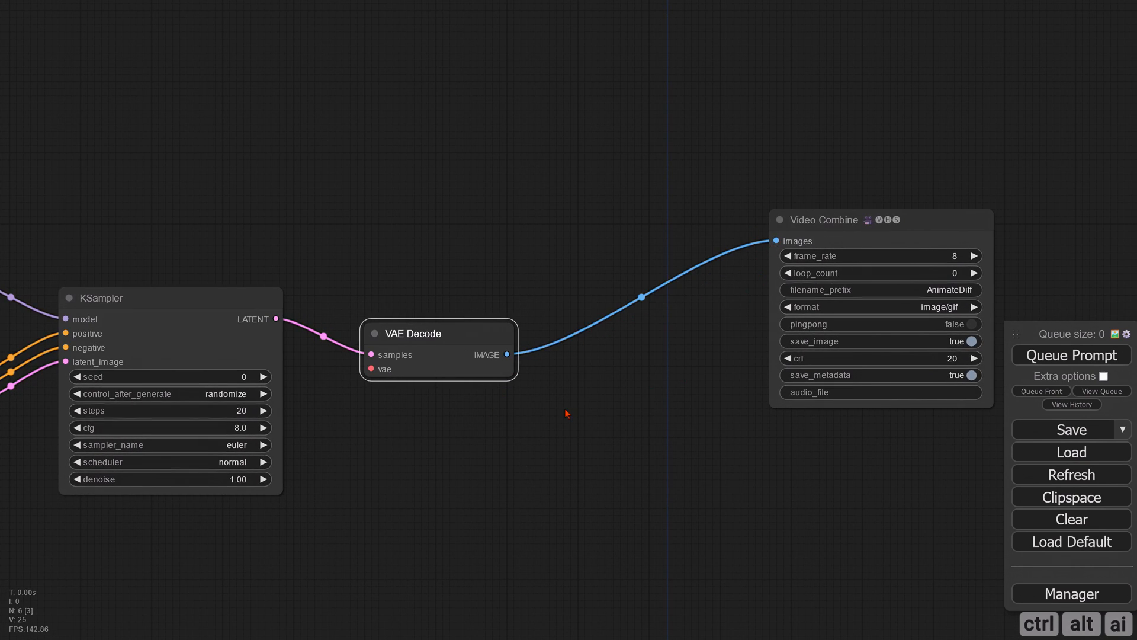
Step: Connect the checkpoint loader's VAE output to the vae input of VAE Decode
{"action": "left_click_drag", "start_coordinate": [472, 411], "coordinate": [706, 358]}
{"action": "left_click_drag", "start_coordinate": [616, 384], "coordinate": [917, 376]}
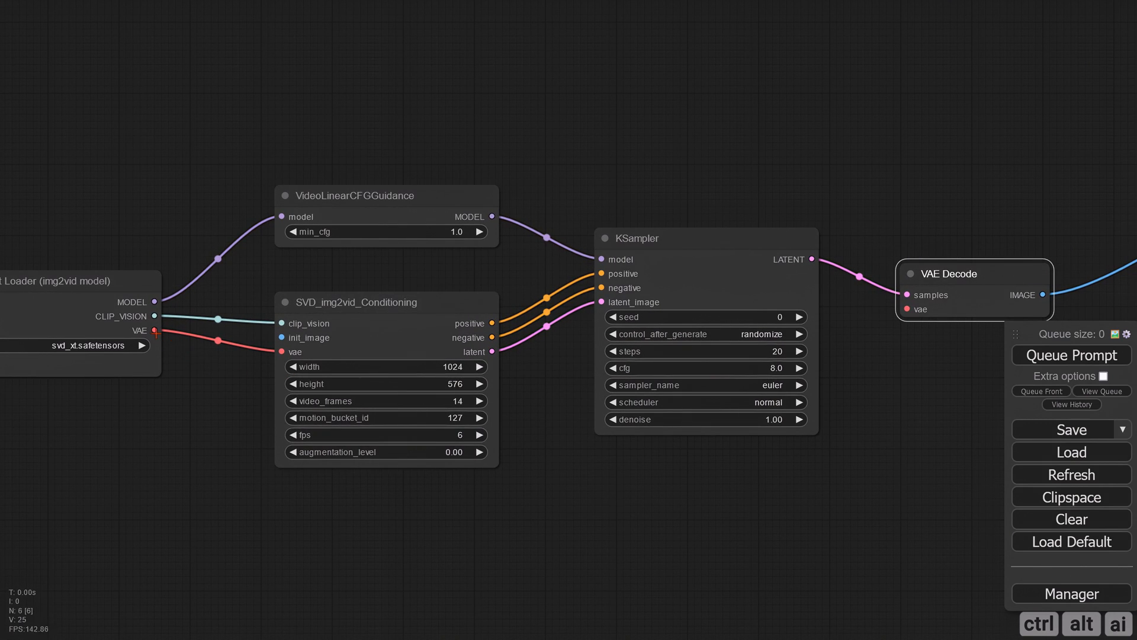
{"action": "left_click_drag", "start_coordinate": [156, 332], "coordinate": [907, 309]}
{"action": "left_click_drag", "start_coordinate": [869, 373], "coordinate": [837, 373]}
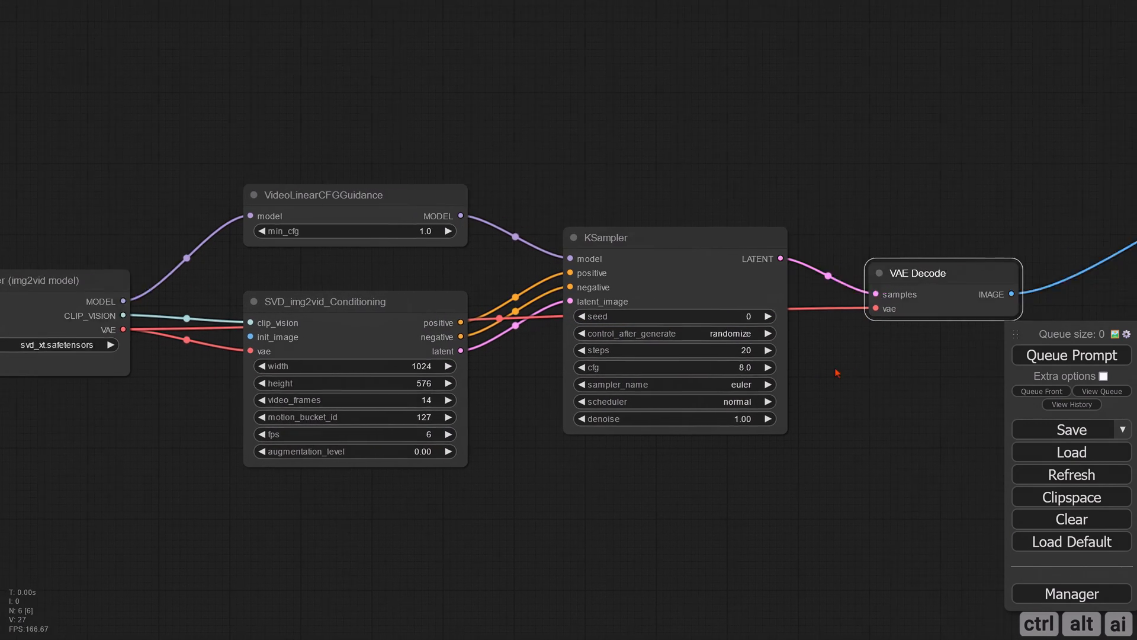
Step: Add a group and size it to enclose the nodes from the checkpoint loader through VAE Decode
{"action": "scroll", "coordinate": [837, 372], "scroll_direction": "down", "scroll_amount": 5}
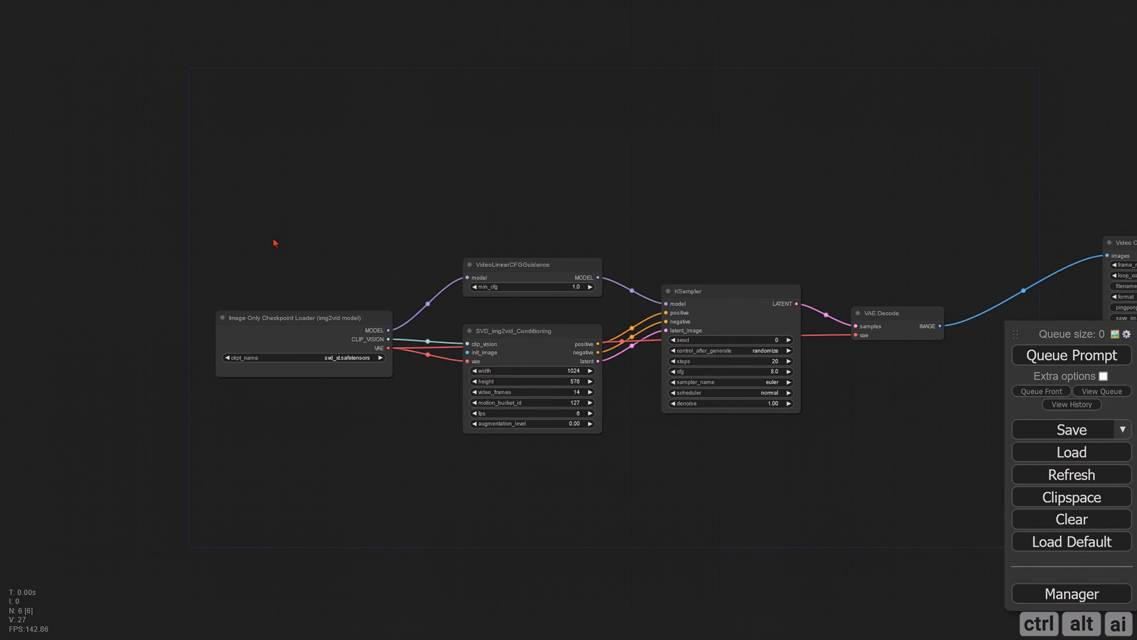
{"action": "right_click", "coordinate": [229, 149]}
{"action": "left_click", "coordinate": [242, 164]}
{"action": "left_click_drag", "start_coordinate": [258, 174], "coordinate": [203, 176]}
{"action": "left_click_drag", "start_coordinate": [320, 247], "coordinate": [264, 231]}
{"action": "scroll", "coordinate": [264, 231], "scroll_direction": "down", "scroll_amount": 1}
{"action": "left_click_drag", "start_coordinate": [202, 189], "coordinate": [861, 416]}
{"action": "left_click_drag", "start_coordinate": [580, 176], "coordinate": [618, 234]}
{"action": "scroll", "coordinate": [307, 365], "scroll_direction": "up", "scroll_amount": 2}
Step: Arrange the five nodes neatly inside the new group and shrink the group to fit around them
{"action": "left_click_drag", "start_coordinate": [307, 364], "coordinate": [291, 317]}
{"action": "left_click_drag", "start_coordinate": [511, 308], "coordinate": [509, 254]}
{"action": "left_click_drag", "start_coordinate": [529, 380], "coordinate": [531, 321]}
{"action": "left_click_drag", "start_coordinate": [748, 341], "coordinate": [729, 287]}
{"action": "left_click_drag", "start_coordinate": [918, 363], "coordinate": [882, 326]}
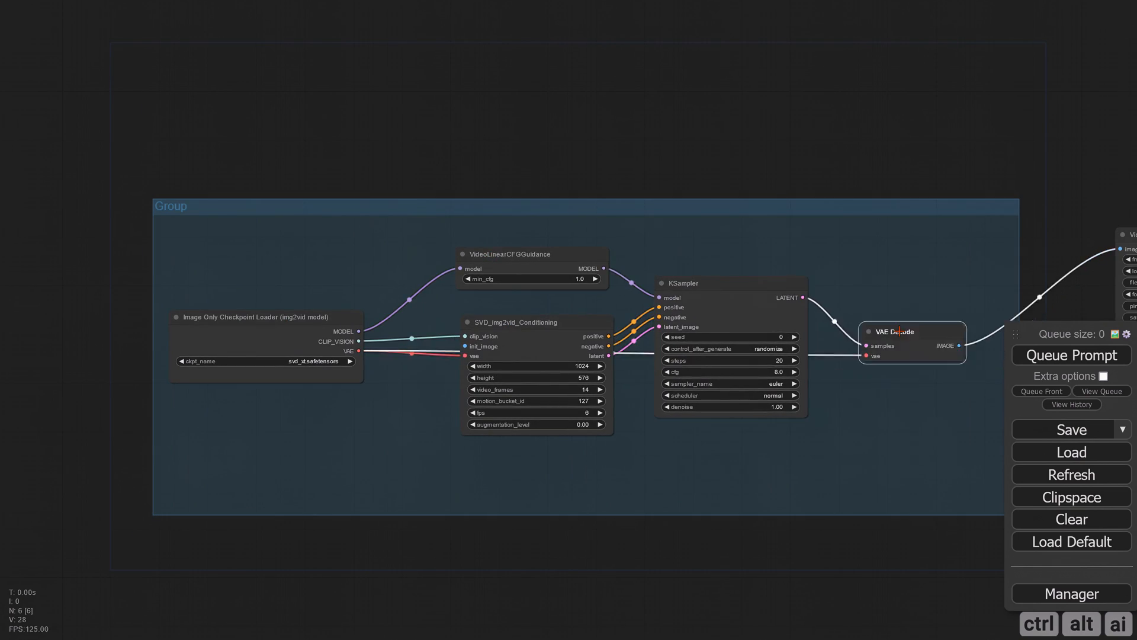
{"action": "left_click_drag", "start_coordinate": [997, 540], "coordinate": [886, 416]}
{"action": "left_click_drag", "start_coordinate": [503, 167], "coordinate": [531, 216]}
Step: Title the group "Video Processing 1" and color it purple
{"action": "right_click", "coordinate": [115, 204]}
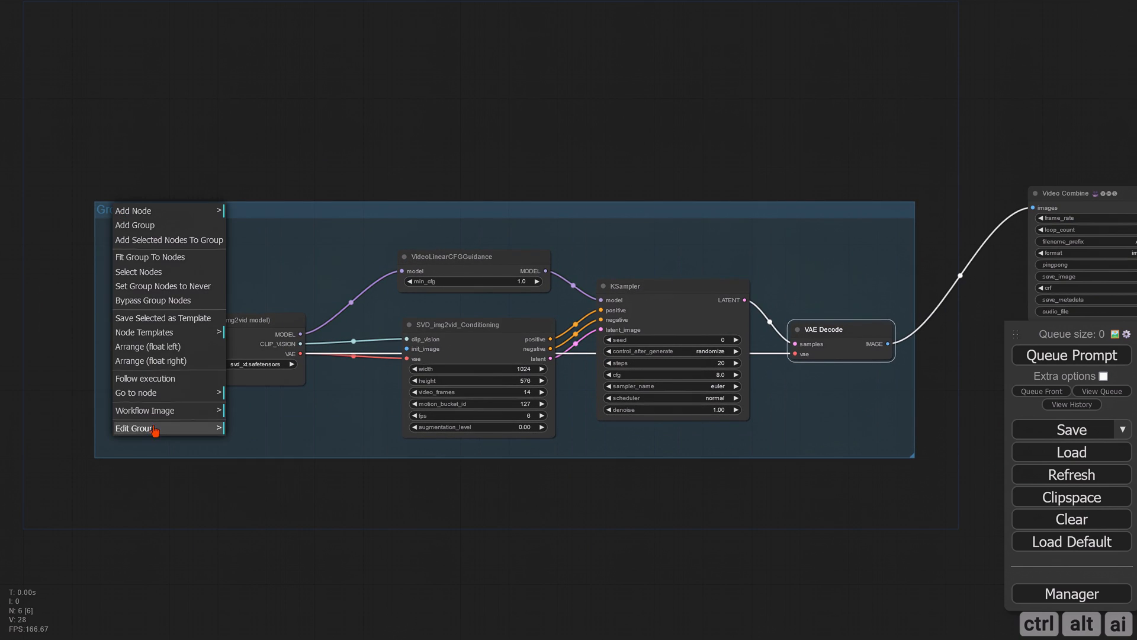
{"action": "left_click", "coordinate": [142, 434]}
{"action": "left_click", "coordinate": [244, 440]}
{"action": "type", "text": "Video Processing 1"}
{"action": "key", "text": "Return"}
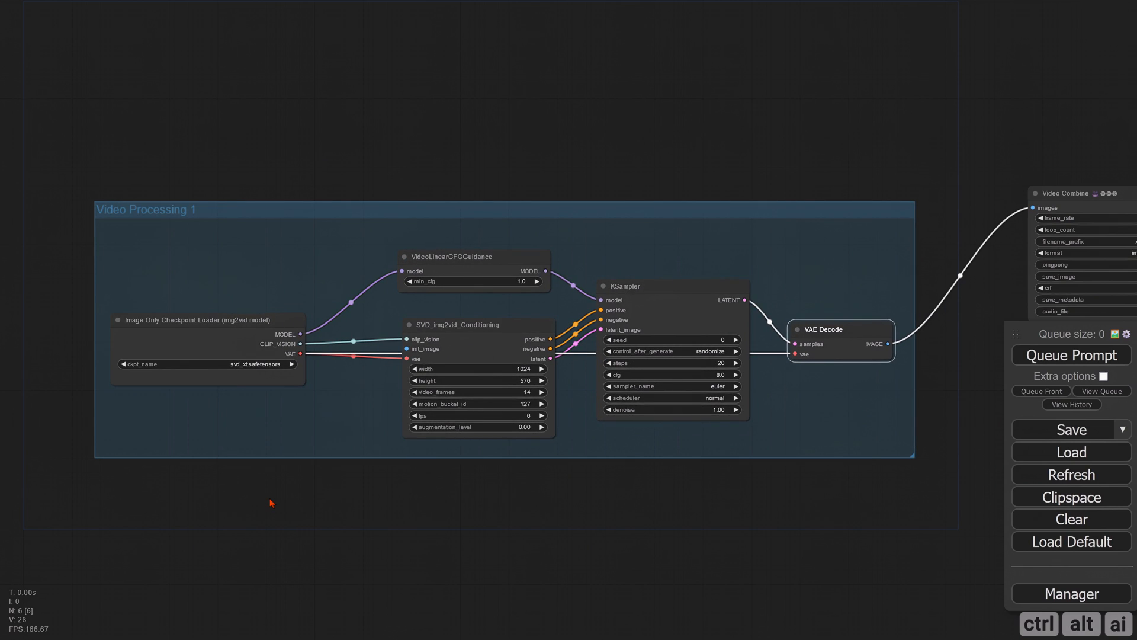
{"action": "right_click", "coordinate": [208, 207]}
{"action": "left_click", "coordinate": [252, 426]}
{"action": "left_click", "coordinate": [328, 454]}
Step: Add a large group around the Video Combine node and position the node near the group's upper middle
{"action": "left_click_drag", "start_coordinate": [570, 492], "coordinate": [522, 494]}
{"action": "left_click_drag", "start_coordinate": [559, 226], "coordinate": [578, 259]}
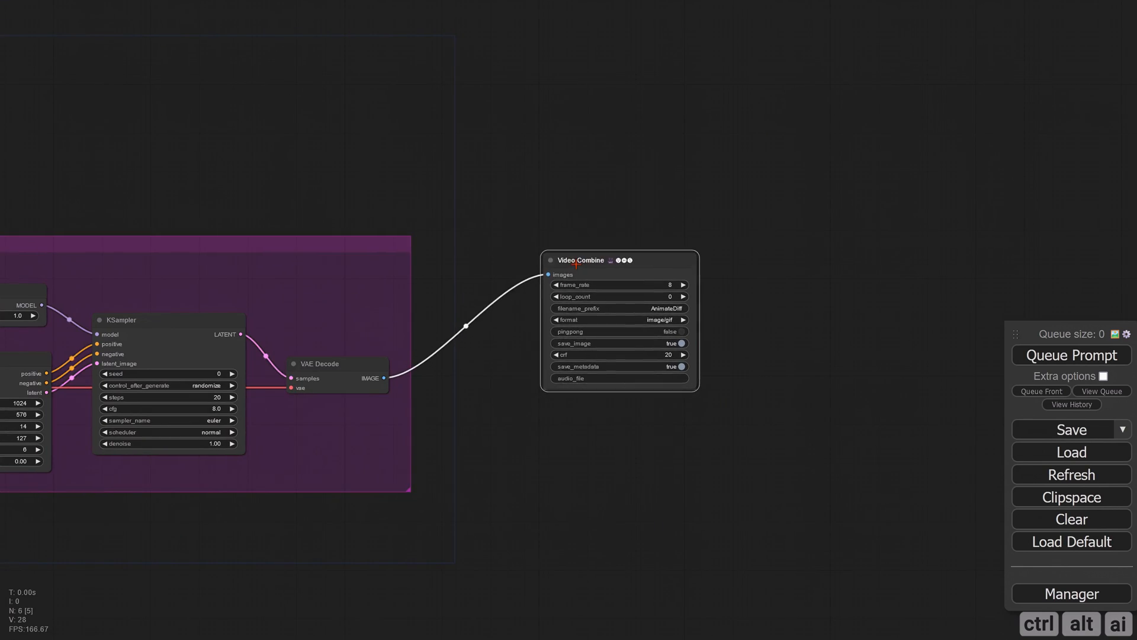
{"action": "right_click", "coordinate": [467, 218]}
{"action": "right_click", "coordinate": [481, 157]}
{"action": "left_click", "coordinate": [512, 174]}
{"action": "left_click_drag", "start_coordinate": [517, 179], "coordinate": [468, 177]}
{"action": "left_click_drag", "start_coordinate": [528, 209], "coordinate": [944, 609]}
{"action": "left_click_drag", "start_coordinate": [614, 259], "coordinate": [707, 205]}
Step: Adjust the position of the group around Video Combine and title it "Final Video Output"
{"action": "left_click_drag", "start_coordinate": [487, 180], "coordinate": [516, 180]}
{"action": "right_click", "coordinate": [515, 180]}
{"action": "left_click", "coordinate": [547, 402]}
{"action": "left_click", "coordinate": [640, 414]}
{"action": "type", "text": "Final Video Output"}
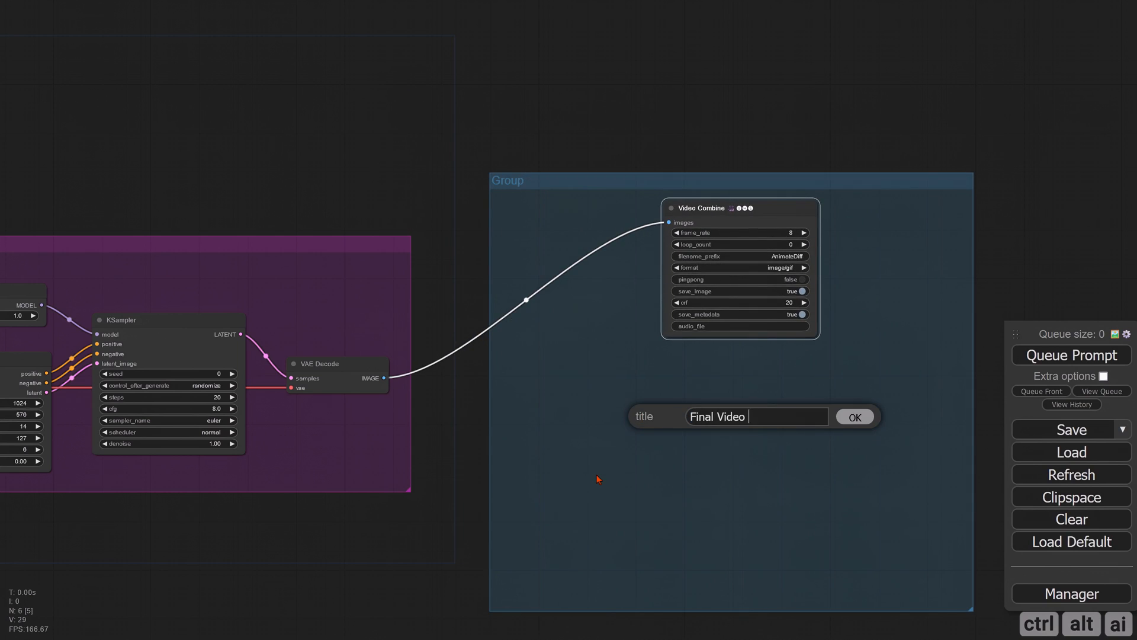
{"action": "key", "text": "Return"}
Step: Add a Load Image node in the empty area below the Video Processing 1 group, under the checkpoint loader
{"action": "left_click_drag", "start_coordinate": [101, 589], "coordinate": [625, 451]}
{"action": "scroll", "coordinate": [624, 451], "scroll_direction": "down", "scroll_amount": 4}
{"action": "scroll", "coordinate": [279, 389], "scroll_direction": "up", "scroll_amount": 3}
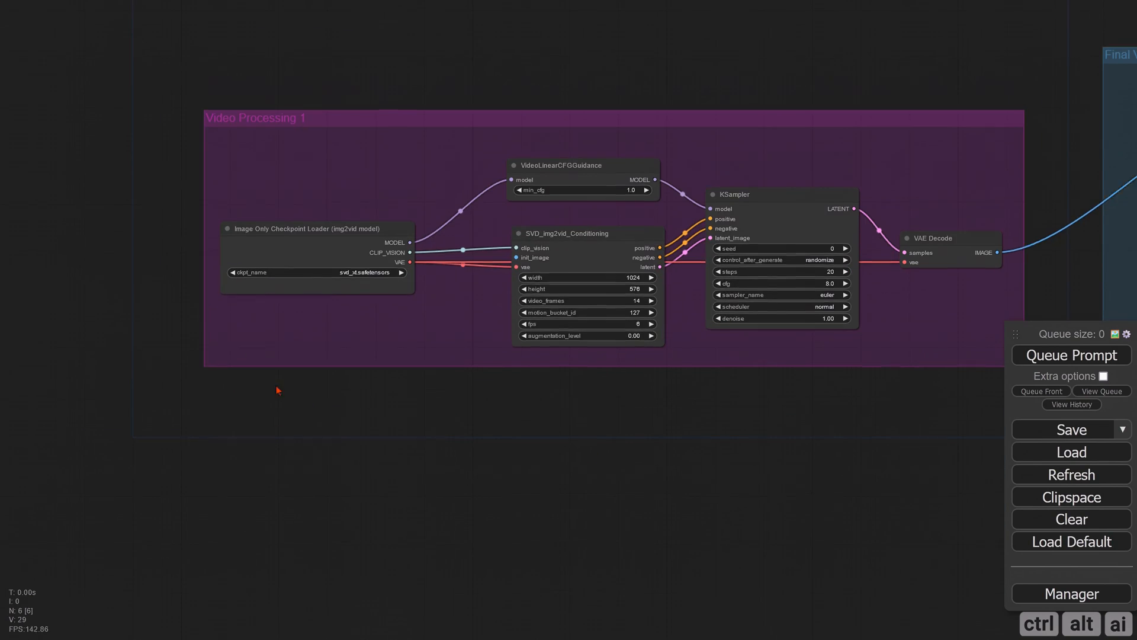
{"action": "scroll", "coordinate": [307, 378], "scroll_direction": "down", "scroll_amount": 3}
{"action": "scroll", "coordinate": [300, 371], "scroll_direction": "up", "scroll_amount": 6}
{"action": "scroll", "coordinate": [271, 367], "scroll_direction": "up", "scroll_amount": 2}
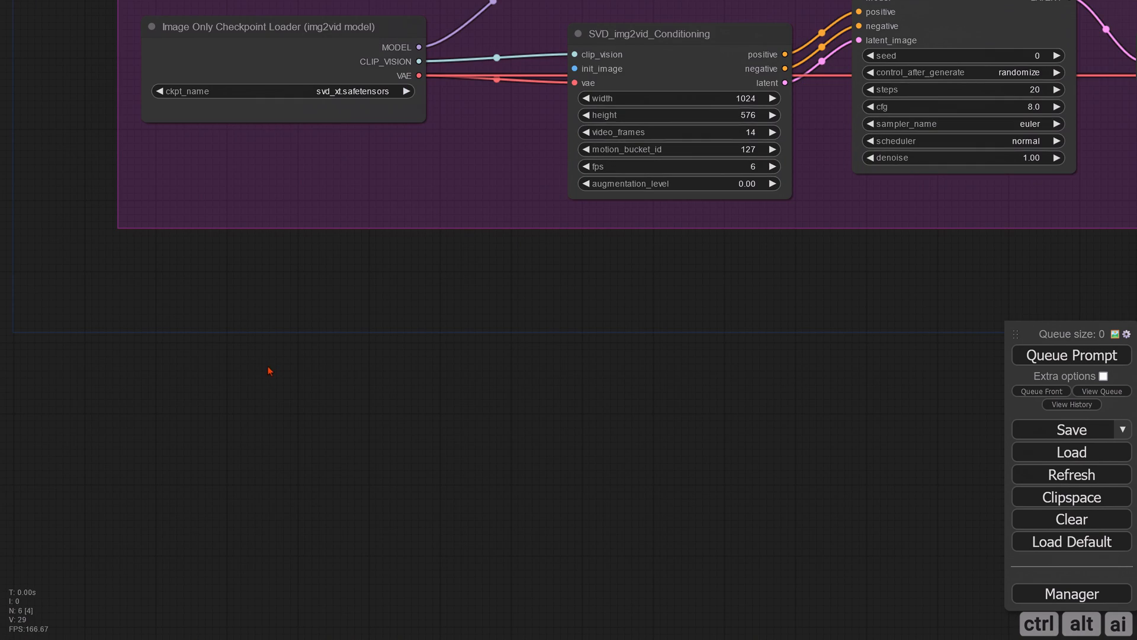
{"action": "left_click_drag", "start_coordinate": [231, 381], "coordinate": [264, 379]}
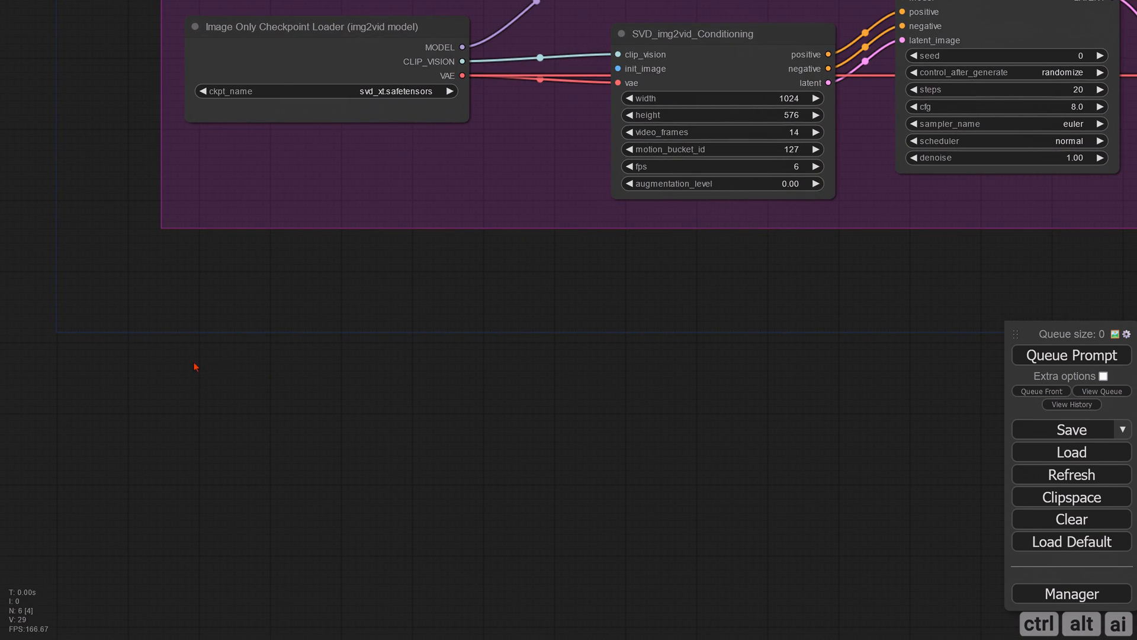
{"action": "double_click", "coordinate": [223, 342]}
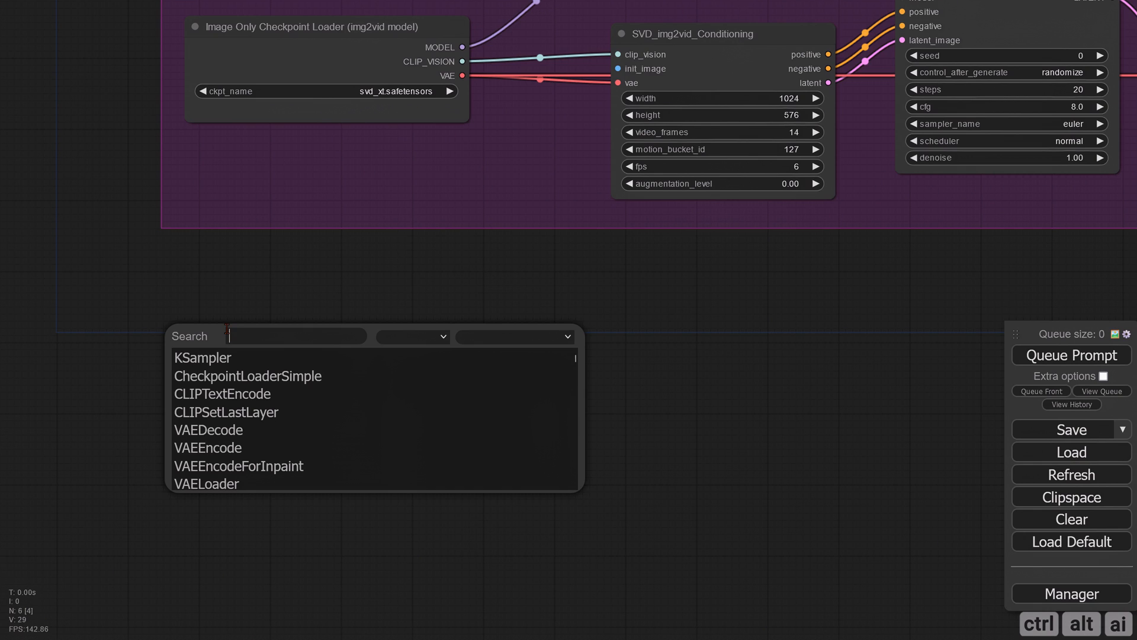
{"action": "type", "text": "load"}
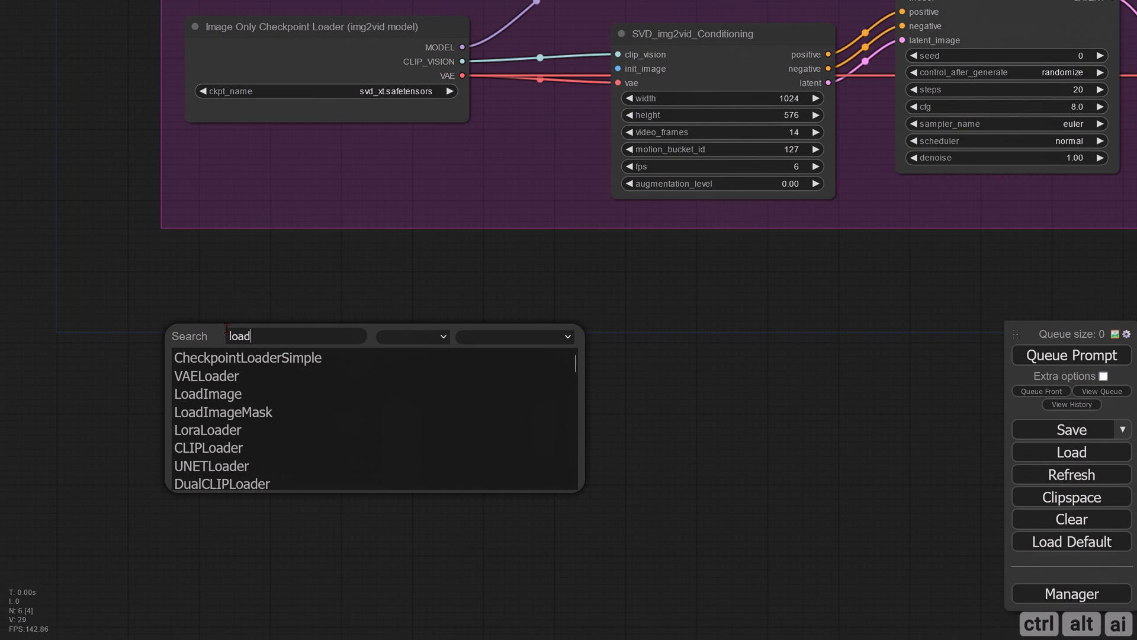
{"action": "key", "text": "Down"}
{"action": "key", "text": "Down"}
{"action": "key", "text": "Down"}
{"action": "key", "text": "Return"}
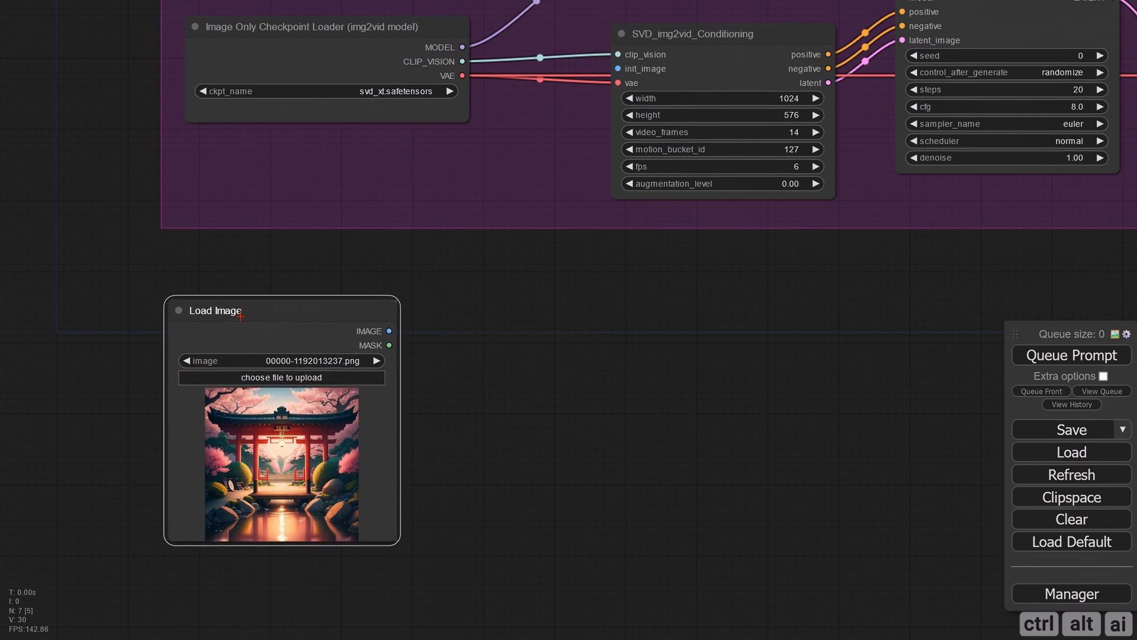
{"action": "left_click_drag", "start_coordinate": [240, 316], "coordinate": [249, 330]}
Step: Add an Image Resize node and place it to the right of the Load Image node
{"action": "left_click_drag", "start_coordinate": [488, 388], "coordinate": [362, 383]}
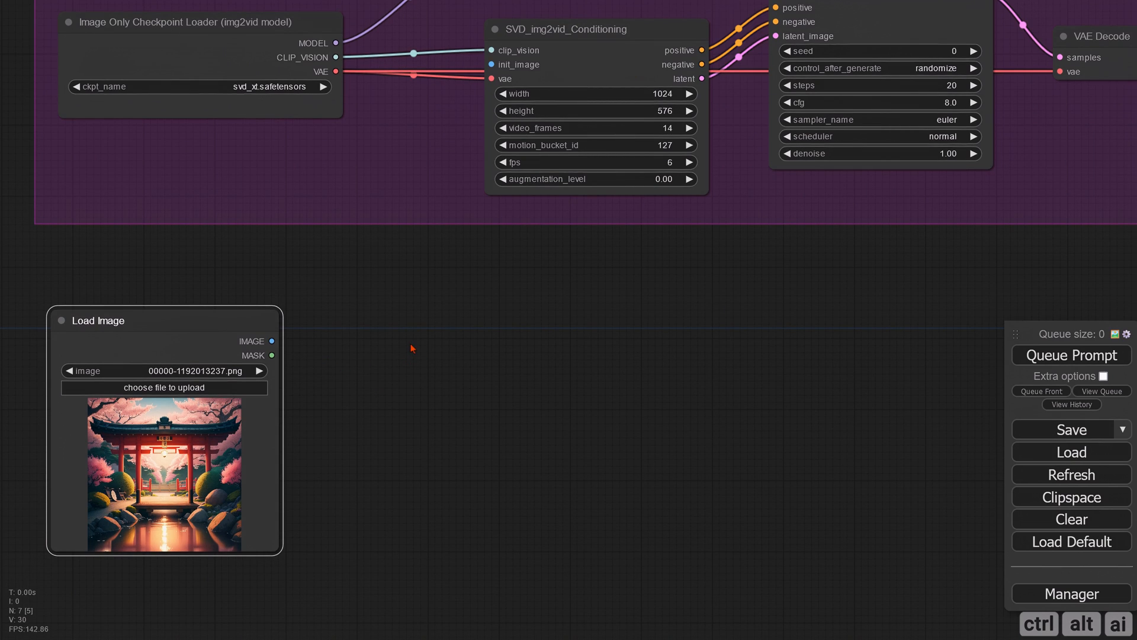
{"action": "scroll", "coordinate": [409, 349], "scroll_direction": "down", "scroll_amount": 2}
{"action": "left_click_drag", "start_coordinate": [436, 340], "coordinate": [316, 367]}
{"action": "scroll", "coordinate": [376, 379], "scroll_direction": "up", "scroll_amount": 2}
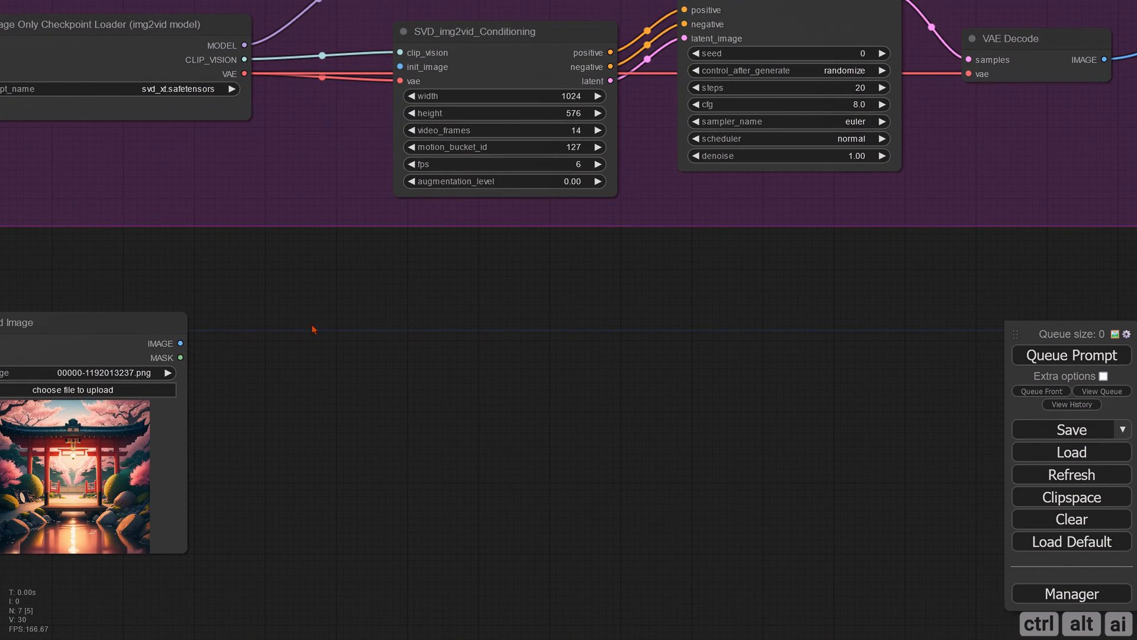
{"action": "right_click", "coordinate": [299, 322]}
{"action": "left_click", "coordinate": [314, 322]}
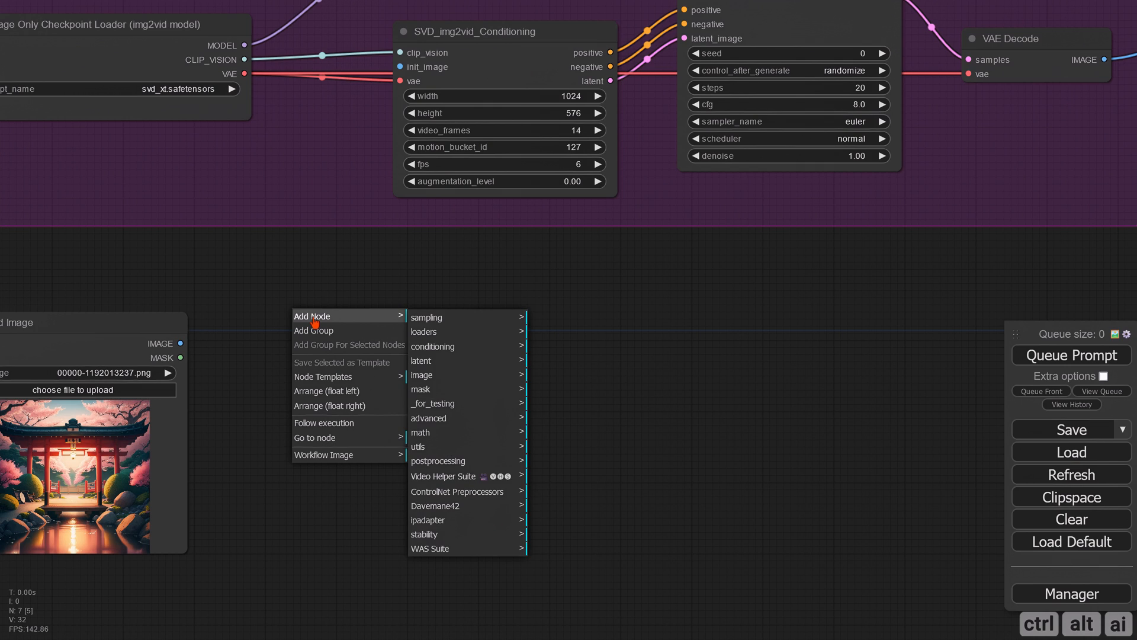
{"action": "left_click", "coordinate": [452, 379]}
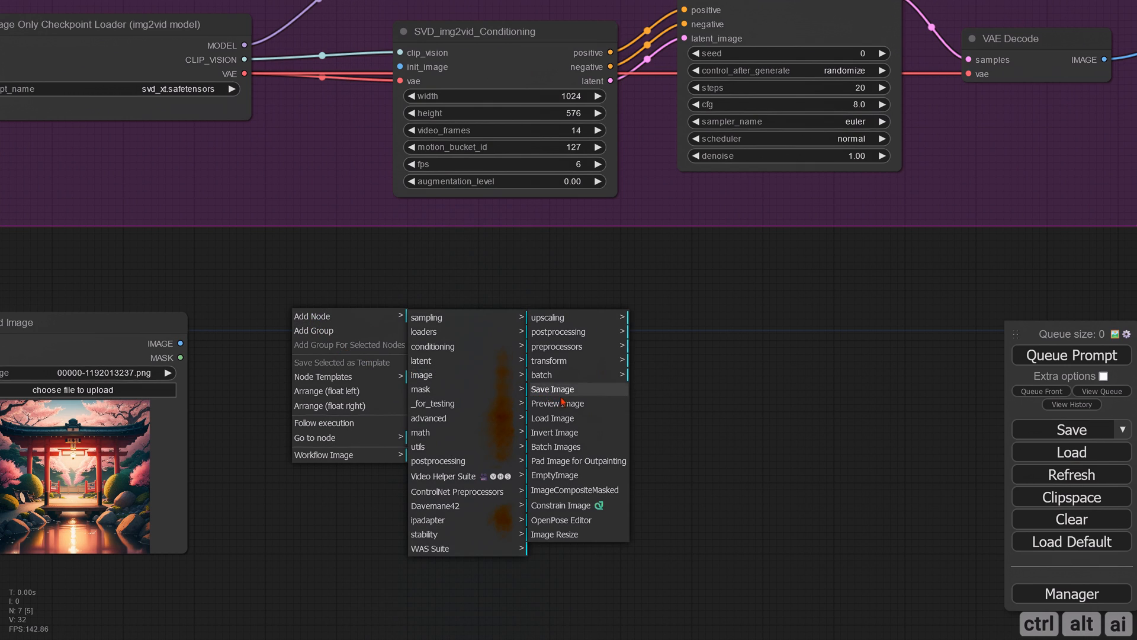
{"action": "left_click", "coordinate": [557, 535]}
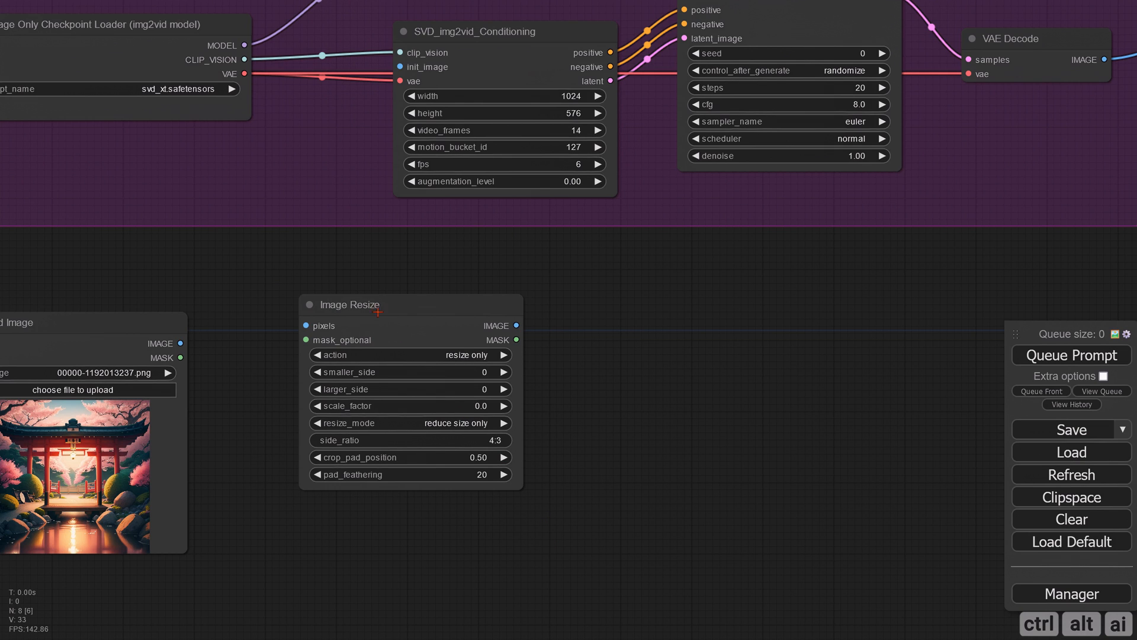
{"action": "left_click_drag", "start_coordinate": [382, 311], "coordinate": [336, 328]}
Step: Add a Preview Image node connected to the IMAGE output of Image Resize
{"action": "left_click_drag", "start_coordinate": [518, 384], "coordinate": [390, 350]}
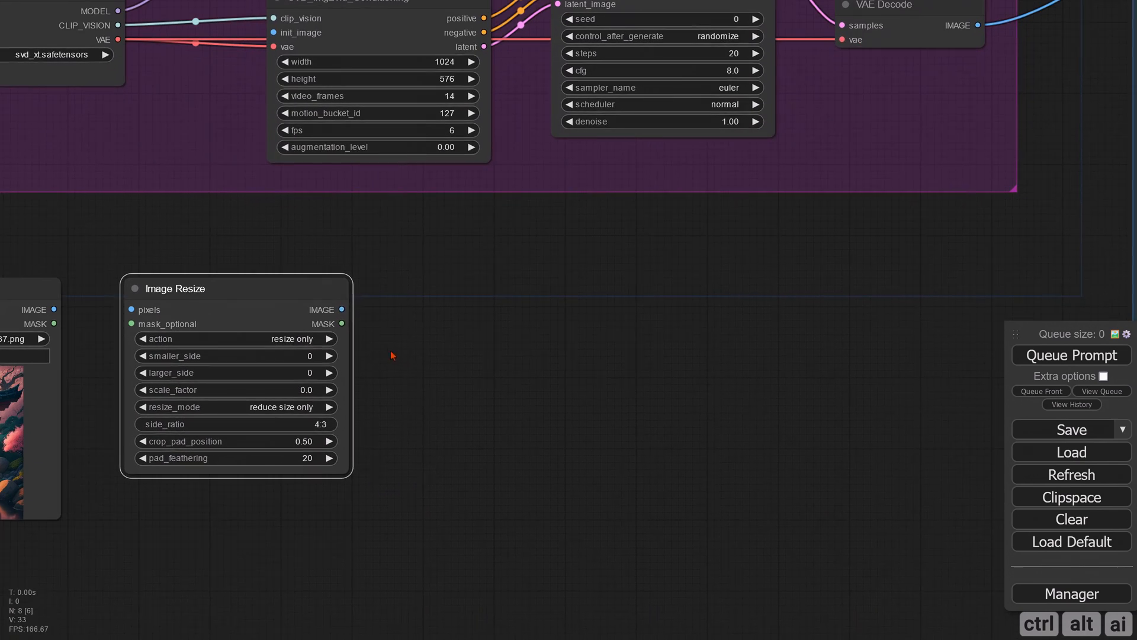
{"action": "left_click_drag", "start_coordinate": [340, 309], "coordinate": [481, 303]}
{"action": "left_click", "coordinate": [543, 436]}
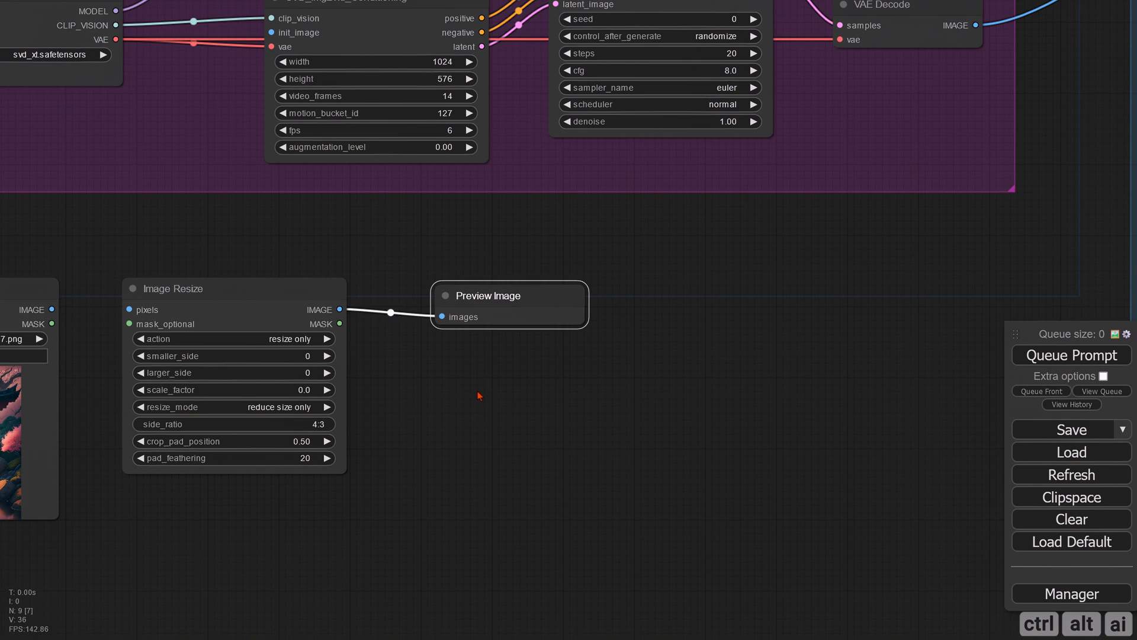
Step: Connect Load Image's IMAGE output to Image Resize's pixels input and adjust the spacing of the three image nodes
{"action": "left_click_drag", "start_coordinate": [478, 393], "coordinate": [745, 403]}
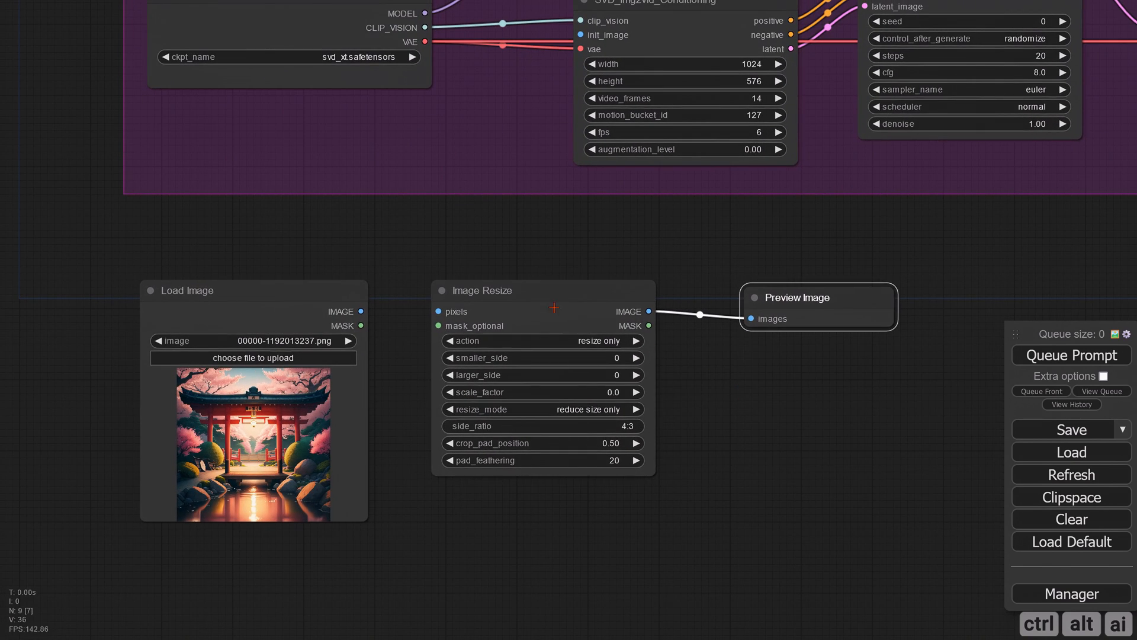
{"action": "left_click_drag", "start_coordinate": [491, 291], "coordinate": [505, 298]}
{"action": "left_click_drag", "start_coordinate": [361, 311], "coordinate": [454, 320]}
{"action": "scroll", "coordinate": [683, 384], "scroll_direction": "down", "scroll_amount": 3}
{"action": "left_click_drag", "start_coordinate": [675, 330], "coordinate": [660, 334]}
{"action": "left_click_drag", "start_coordinate": [478, 340], "coordinate": [484, 340]}
{"action": "left_click_drag", "start_coordinate": [272, 351], "coordinate": [309, 350]}
Step: Add a group enclosing the Load Image, Image Resize and Preview Image nodes and spread the nodes out inside it
{"action": "right_click", "coordinate": [158, 274]}
{"action": "left_click", "coordinate": [173, 290]}
{"action": "left_click_drag", "start_coordinate": [256, 324], "coordinate": [261, 361]}
{"action": "left_click_drag", "start_coordinate": [201, 298], "coordinate": [887, 527]}
{"action": "scroll", "coordinate": [172, 308], "scroll_direction": "down", "scroll_amount": 2}
{"action": "left_click_drag", "start_coordinate": [546, 287], "coordinate": [739, 291]}
{"action": "left_click_drag", "start_coordinate": [215, 308], "coordinate": [131, 295]}
{"action": "left_click_drag", "start_coordinate": [376, 281], "coordinate": [302, 308]}
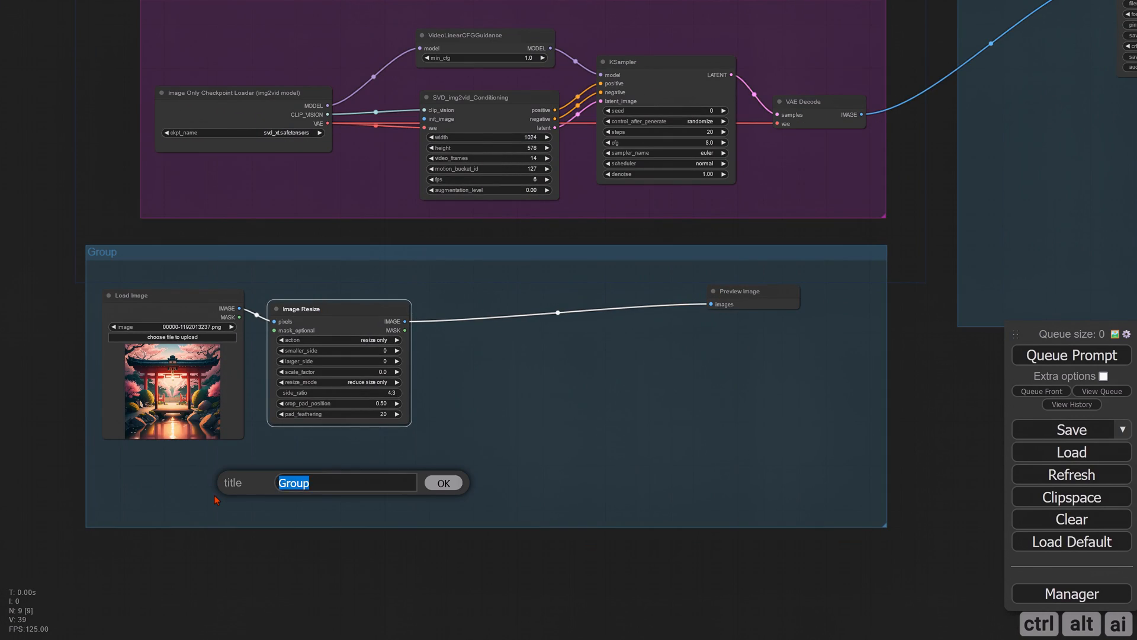
Step: Title the new group "Image Load & Resize" and color it grayish cyan
{"action": "type", "text": "Image Load & Resize"}
{"action": "key", "text": "Return"}
{"action": "right_click", "coordinate": [219, 254]}
{"action": "left_click", "coordinate": [249, 472]}
{"action": "left_click", "coordinate": [349, 501]}
{"action": "left_click", "coordinate": [421, 582]}
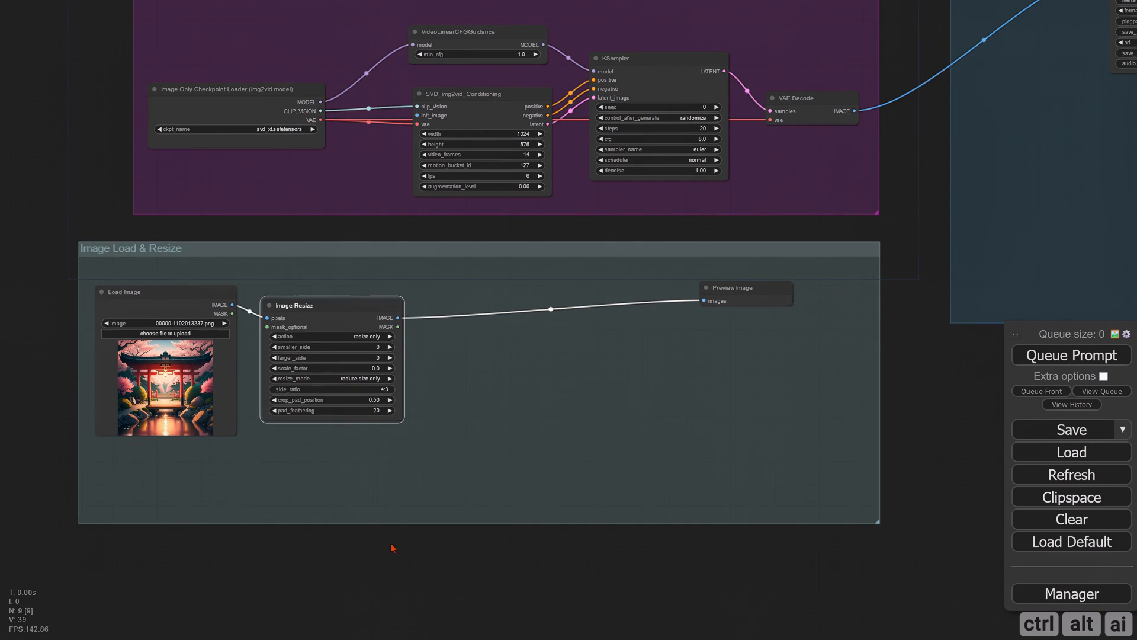
Step: Move the Preview Image node closer to Image Resize and enlarge it to fill most of the remaining group area
{"action": "left_click_drag", "start_coordinate": [733, 287], "coordinate": [475, 298]}
{"action": "left_click_drag", "start_coordinate": [534, 315], "coordinate": [775, 495]}
{"action": "left_click_drag", "start_coordinate": [475, 298], "coordinate": [529, 305]}
{"action": "left_click_drag", "start_coordinate": [328, 306], "coordinate": [336, 317]}
Step: Align the Image Load & Resize group with Video Processing 1 above, shift Preview Image inward, and narrow the group to match
{"action": "left_click_drag", "start_coordinate": [70, 377], "coordinate": [86, 341]}
{"action": "left_click_drag", "start_coordinate": [177, 212], "coordinate": [232, 208]}
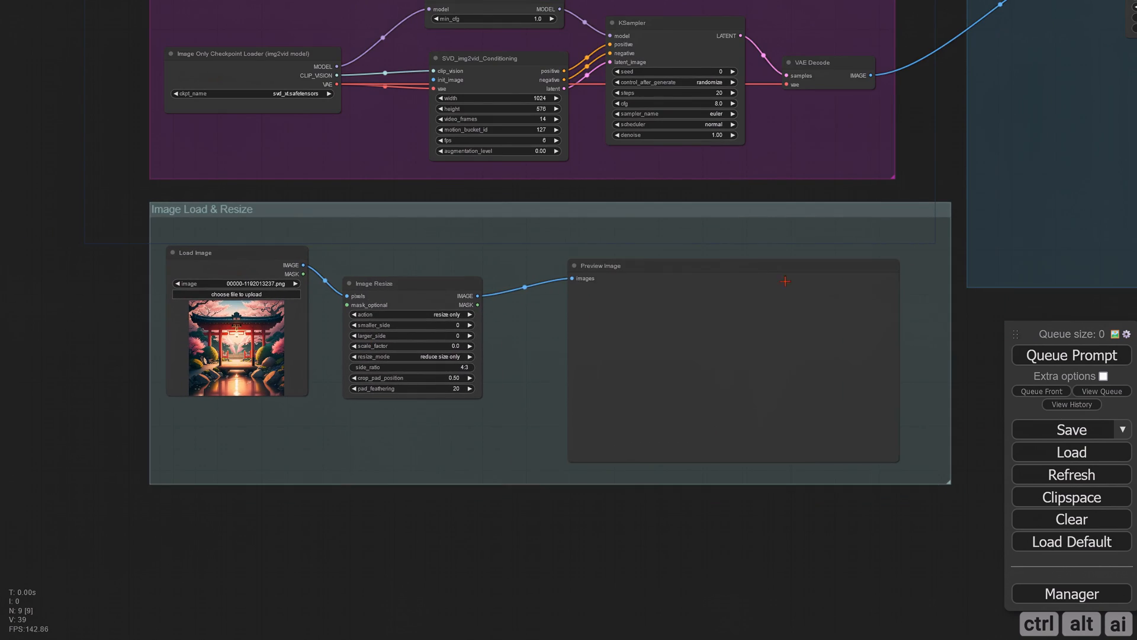
{"action": "left_click_drag", "start_coordinate": [784, 280], "coordinate": [725, 268]}
{"action": "left_click_drag", "start_coordinate": [949, 481], "coordinate": [893, 478]}
Step: Load the candle picture 1549c663-f1d7-44d4-bf52-47dd91a3238b.png from the Images folder into the Load Image node
{"action": "scroll", "coordinate": [913, 468], "scroll_direction": "down", "scroll_amount": 2}
{"action": "left_click_drag", "start_coordinate": [995, 388], "coordinate": [807, 498]}
{"action": "scroll", "coordinate": [118, 468], "scroll_direction": "up", "scroll_amount": 7}
{"action": "left_click_drag", "start_coordinate": [469, 239], "coordinate": [384, 176]}
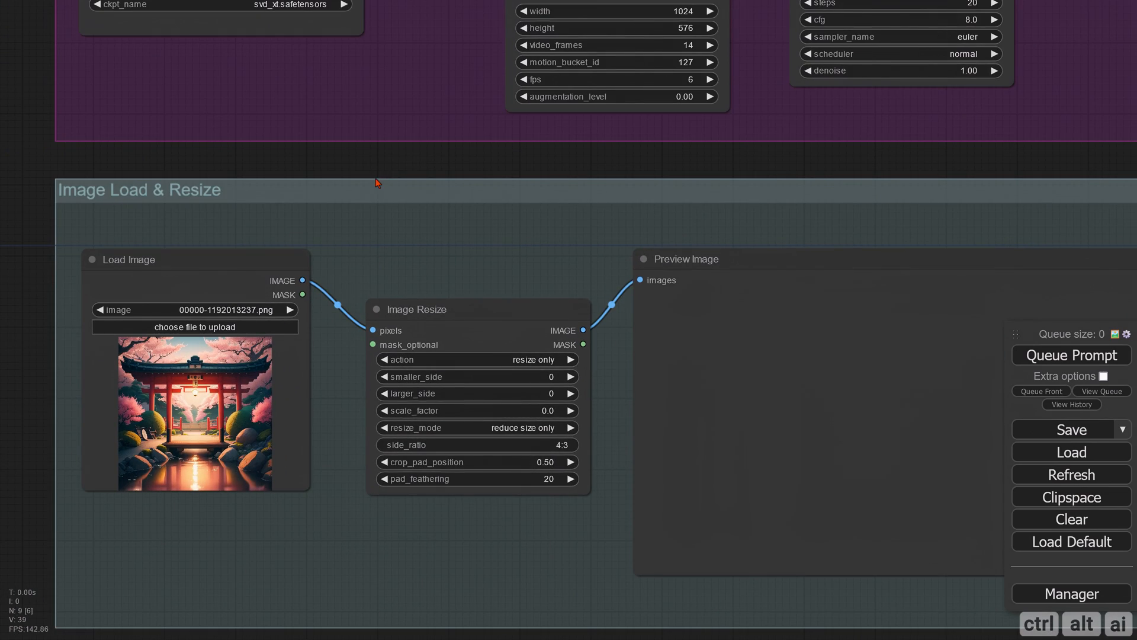
{"action": "left_click", "coordinate": [219, 328]}
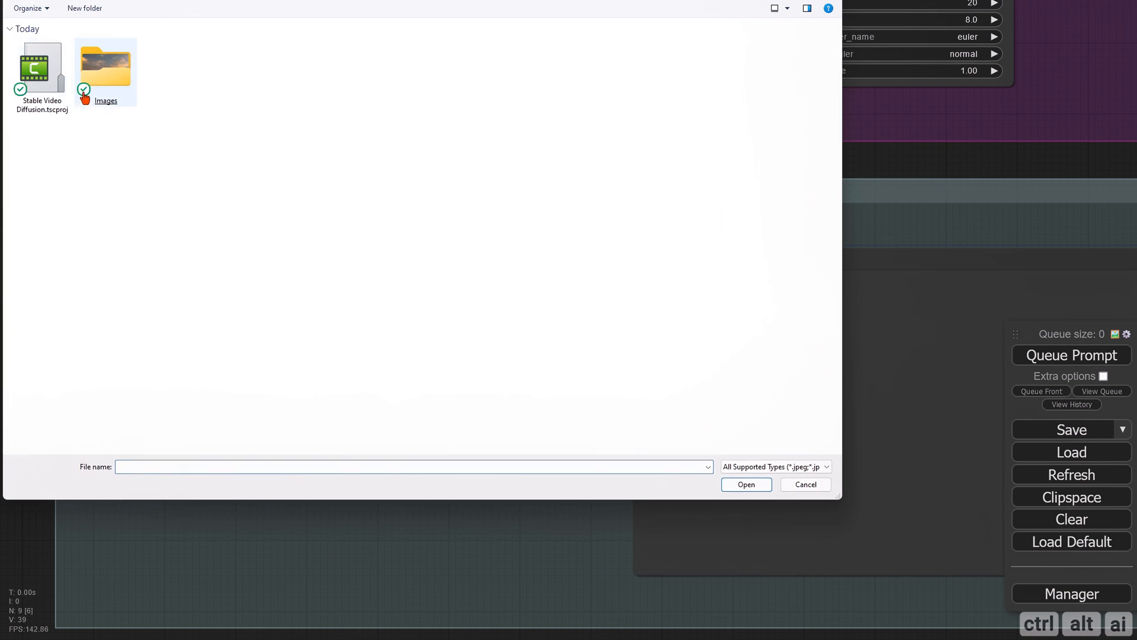
{"action": "double_click", "coordinate": [105, 82]}
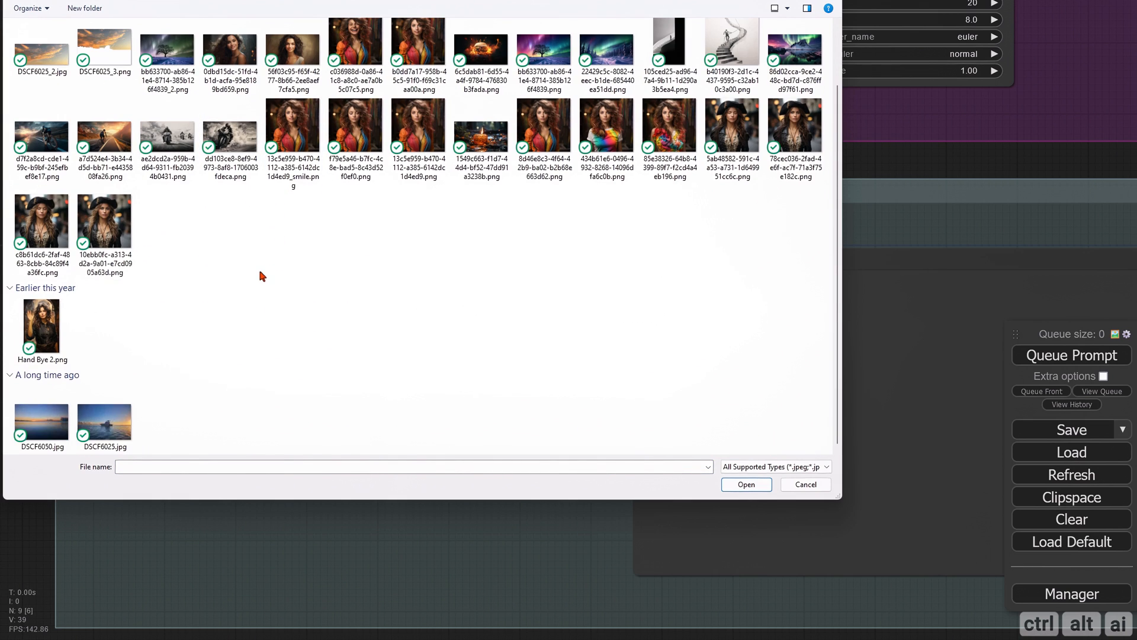
{"action": "double_click", "coordinate": [481, 169]}
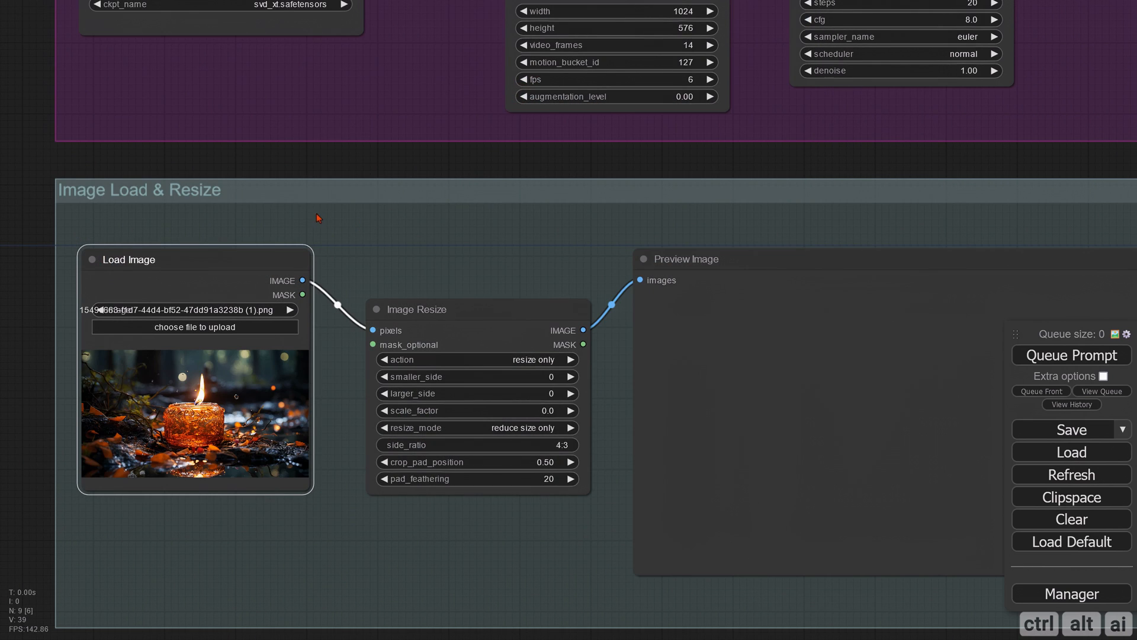
Step: Enlarge the Load Image node for a bigger picture, shifting Image Resize and Preview Image to the right to make room
{"action": "left_click", "coordinate": [268, 165]}
{"action": "scroll", "coordinate": [271, 166], "scroll_direction": "down", "scroll_amount": 2}
{"action": "left_click_drag", "start_coordinate": [271, 166], "coordinate": [257, 145]}
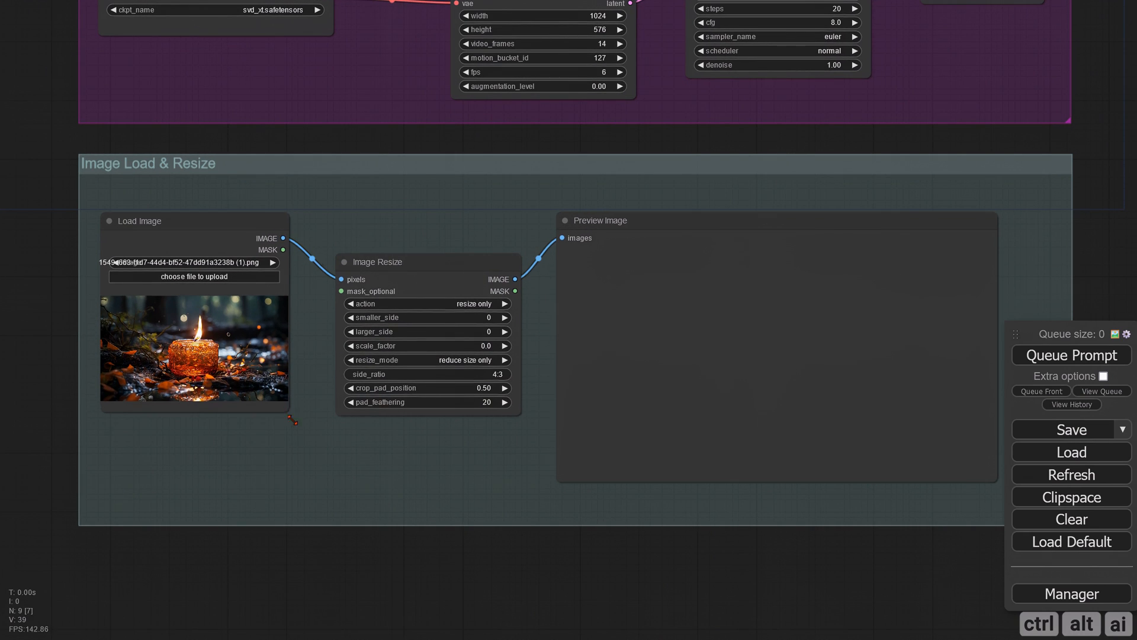
{"action": "left_click_drag", "start_coordinate": [290, 412], "coordinate": [330, 445]}
{"action": "left_click_drag", "start_coordinate": [654, 231], "coordinate": [711, 231]}
{"action": "left_click_drag", "start_coordinate": [460, 261], "coordinate": [504, 250]}
{"action": "left_click_drag", "start_coordinate": [329, 445], "coordinate": [355, 436]}
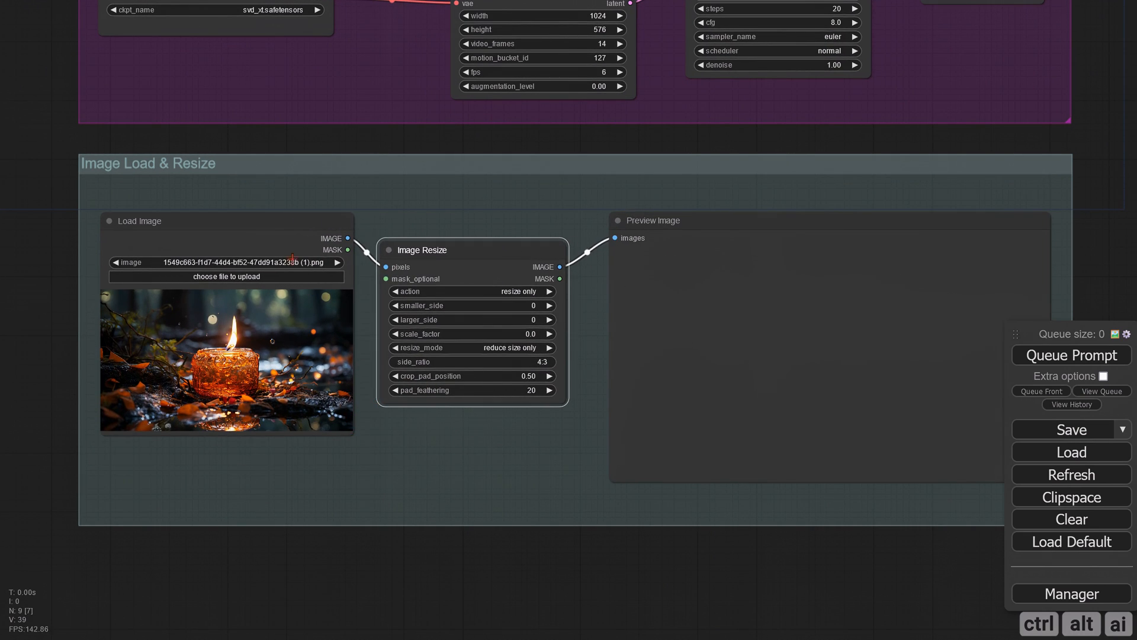
{"action": "left_click_drag", "start_coordinate": [260, 231], "coordinate": [257, 231]}
Step: Set the Image Resize node's action to crop to ratio and its larger_side to 1024
{"action": "scroll", "coordinate": [233, 373], "scroll_direction": "up", "scroll_amount": 7}
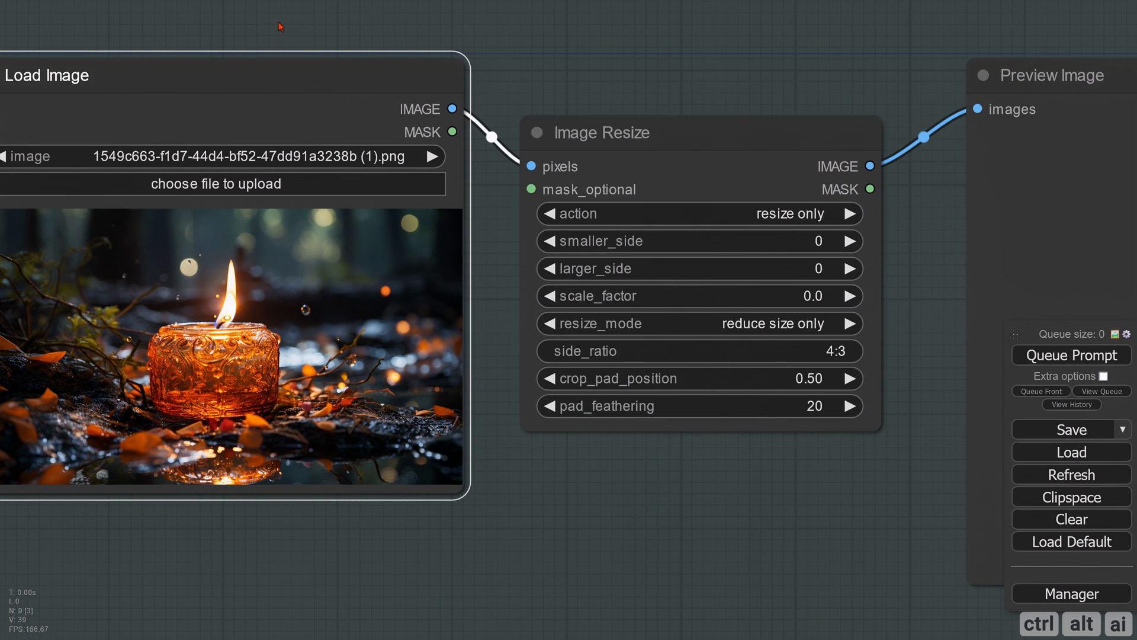
{"action": "scroll", "coordinate": [202, 137], "scroll_direction": "down", "scroll_amount": 4}
{"action": "left_click_drag", "start_coordinate": [13, 51], "coordinate": [74, 99]}
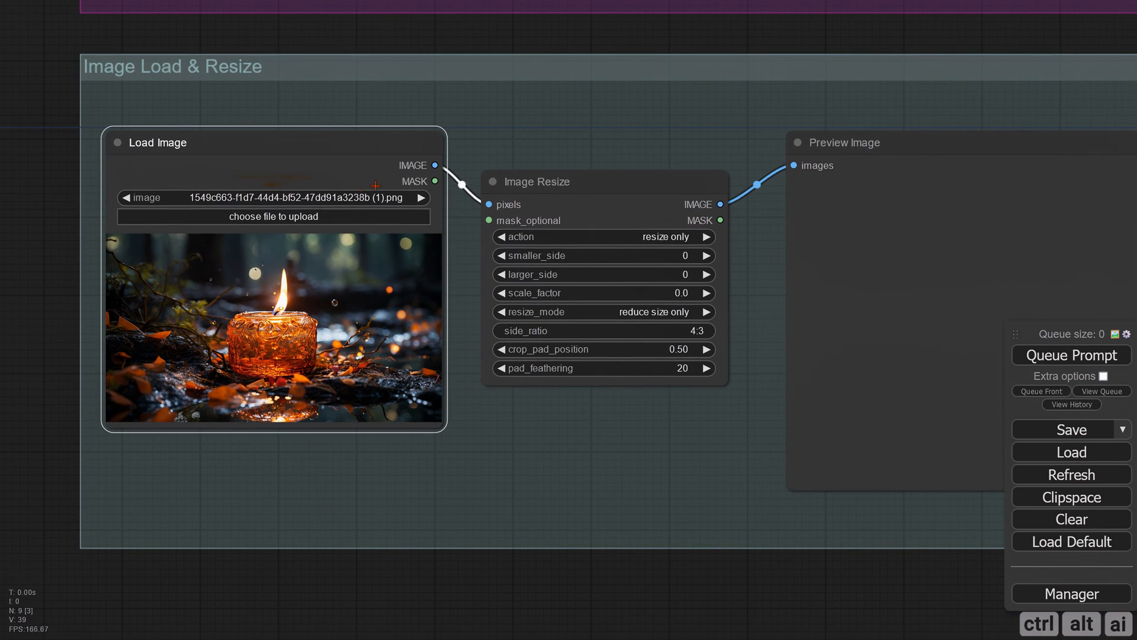
{"action": "scroll", "coordinate": [495, 67], "scroll_direction": "down", "scroll_amount": 2}
{"action": "left_click_drag", "start_coordinate": [499, 51], "coordinate": [372, 59]}
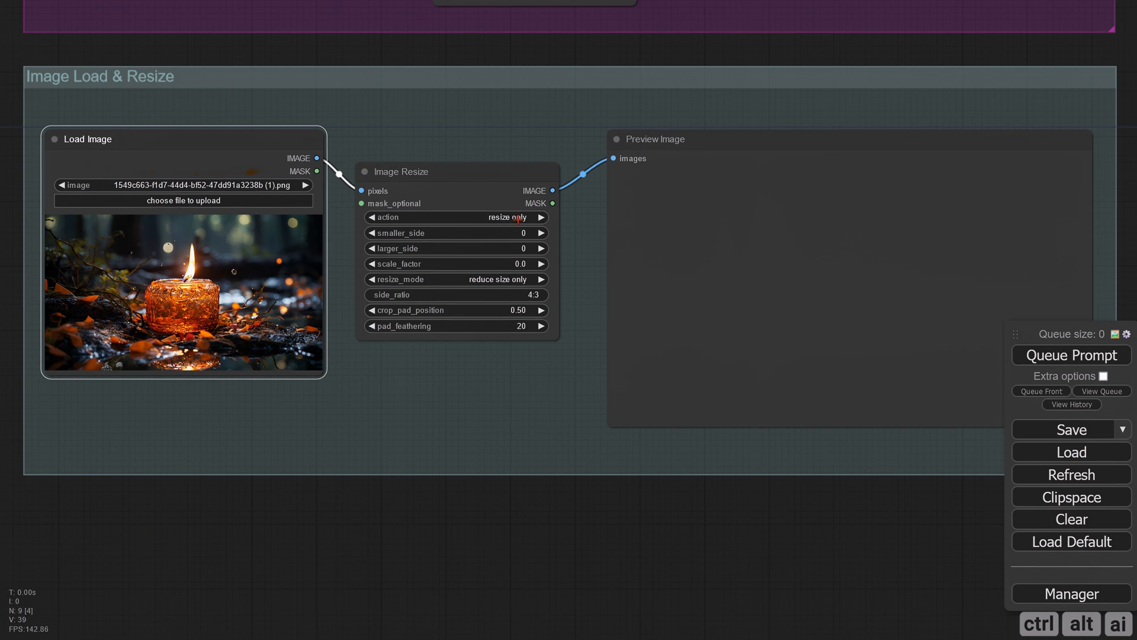
{"action": "left_click", "coordinate": [520, 219]}
{"action": "left_click", "coordinate": [537, 233]}
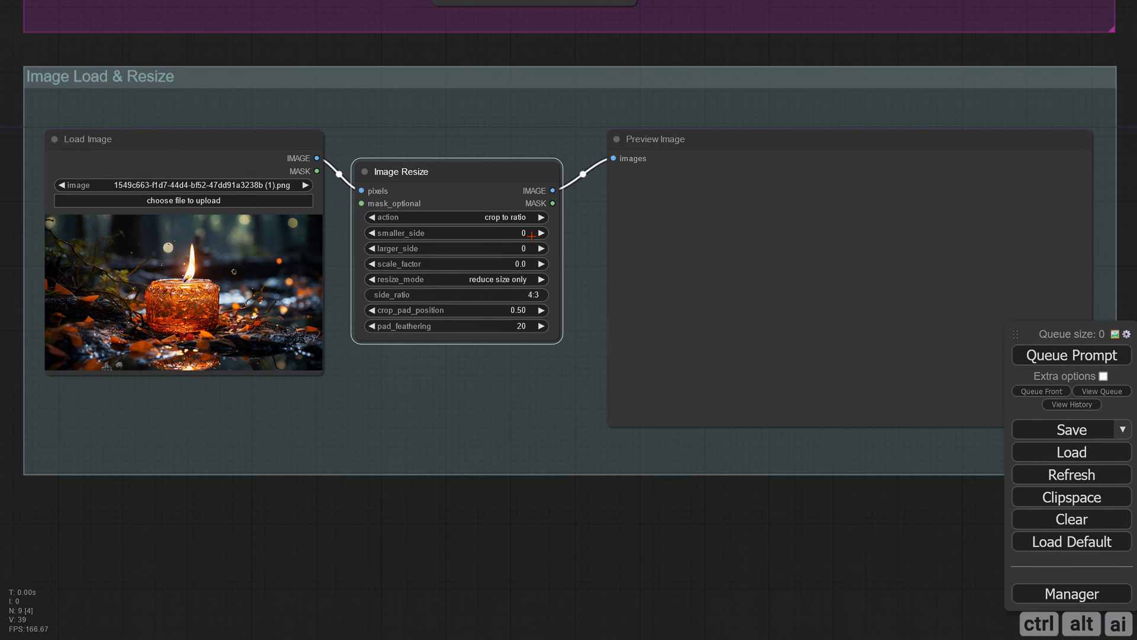
{"action": "scroll", "coordinate": [495, 253], "scroll_direction": "up", "scroll_amount": 5}
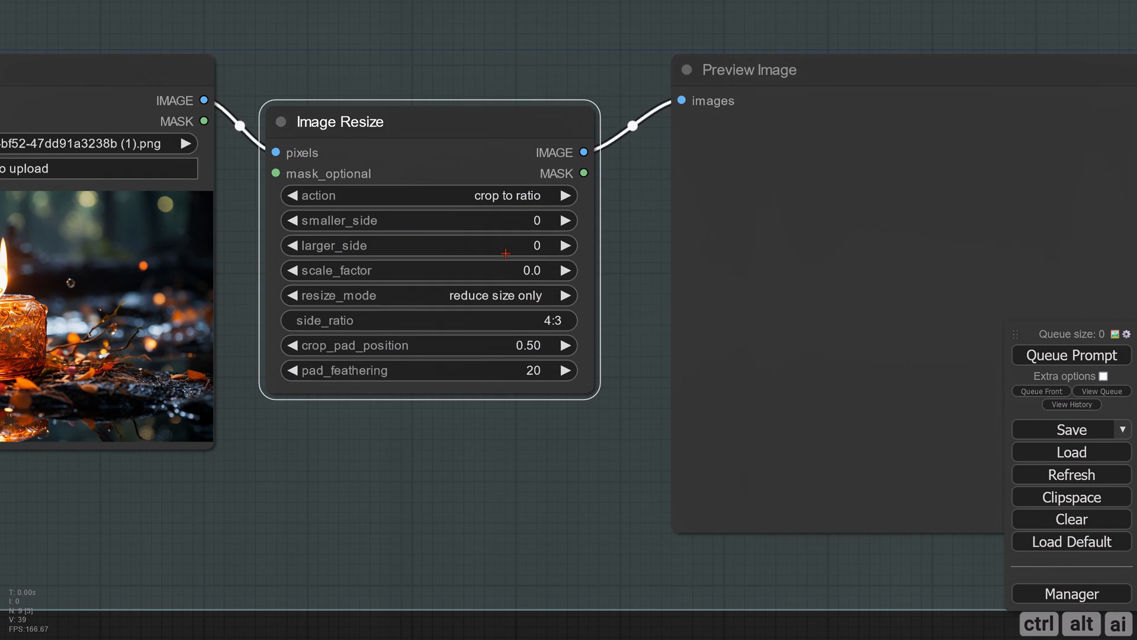
{"action": "left_click", "coordinate": [536, 249]}
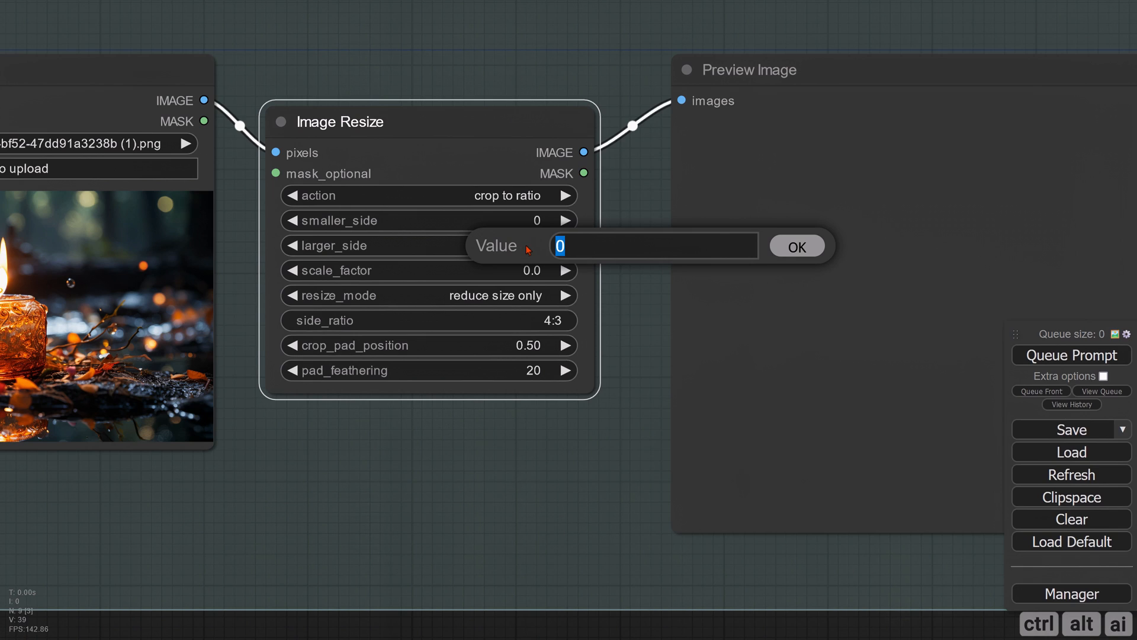
{"action": "type", "text": "1024"}
{"action": "key", "text": "Return"}
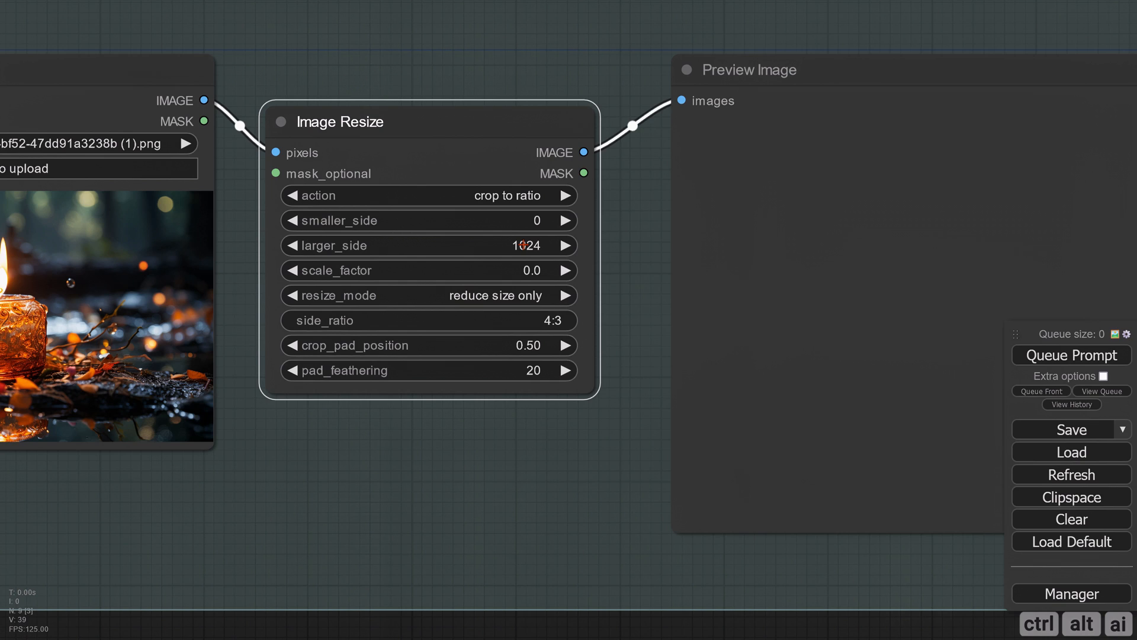
Step: Choose reduce size only as Image Resize's resize_mode and set its side_ratio to 16:9
{"action": "left_click", "coordinate": [539, 298]}
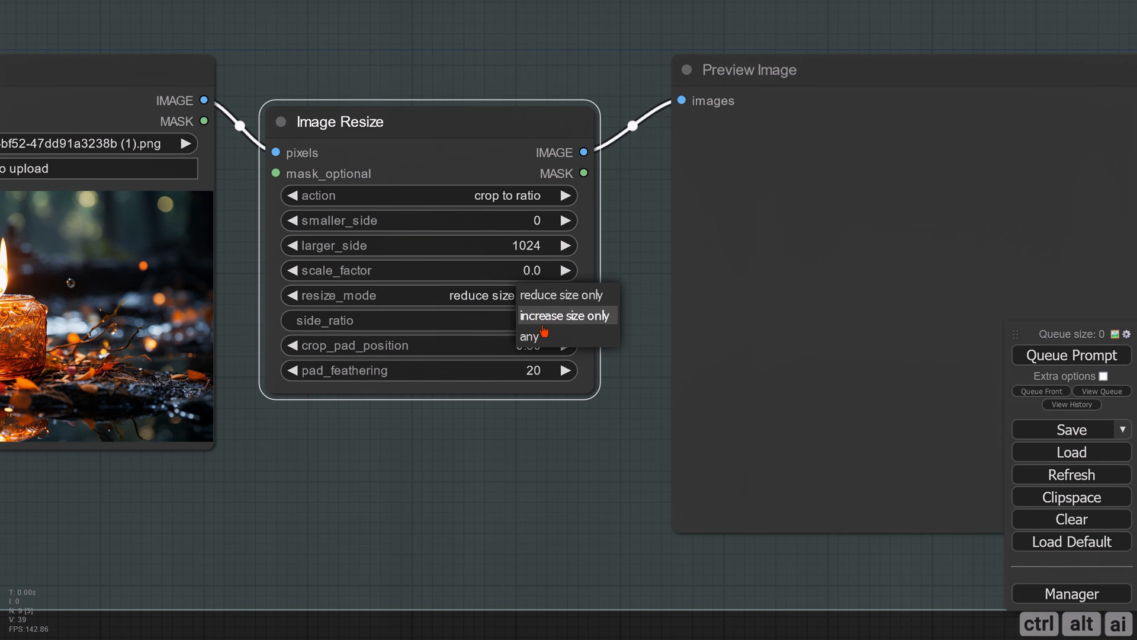
{"action": "left_click", "coordinate": [462, 292]}
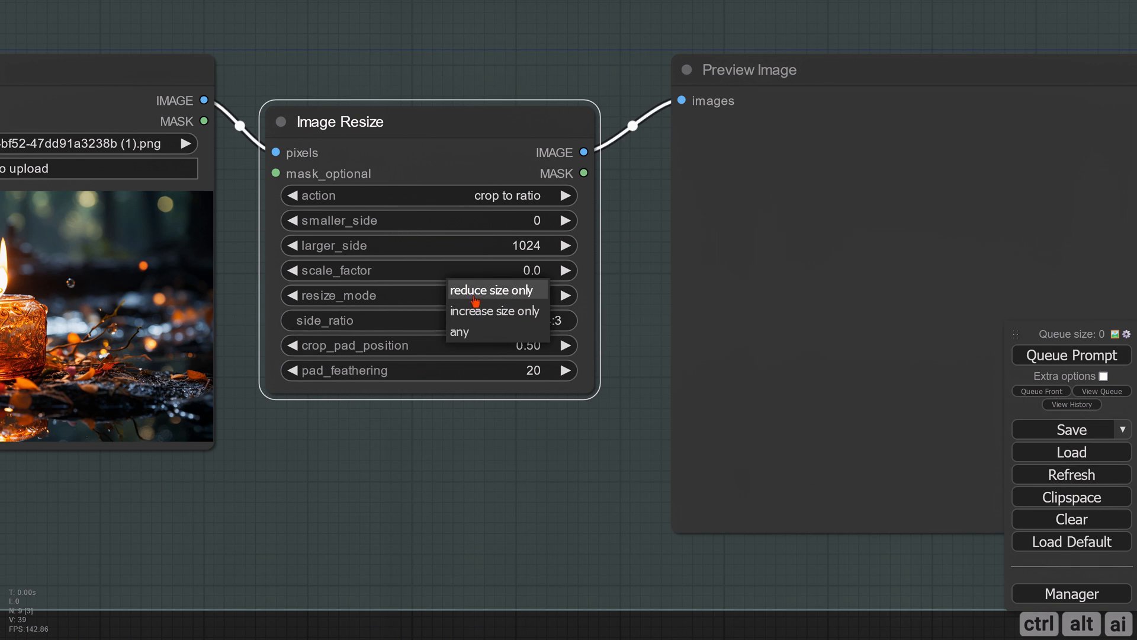
{"action": "left_click", "coordinate": [508, 295]}
{"action": "left_click", "coordinate": [551, 320]}
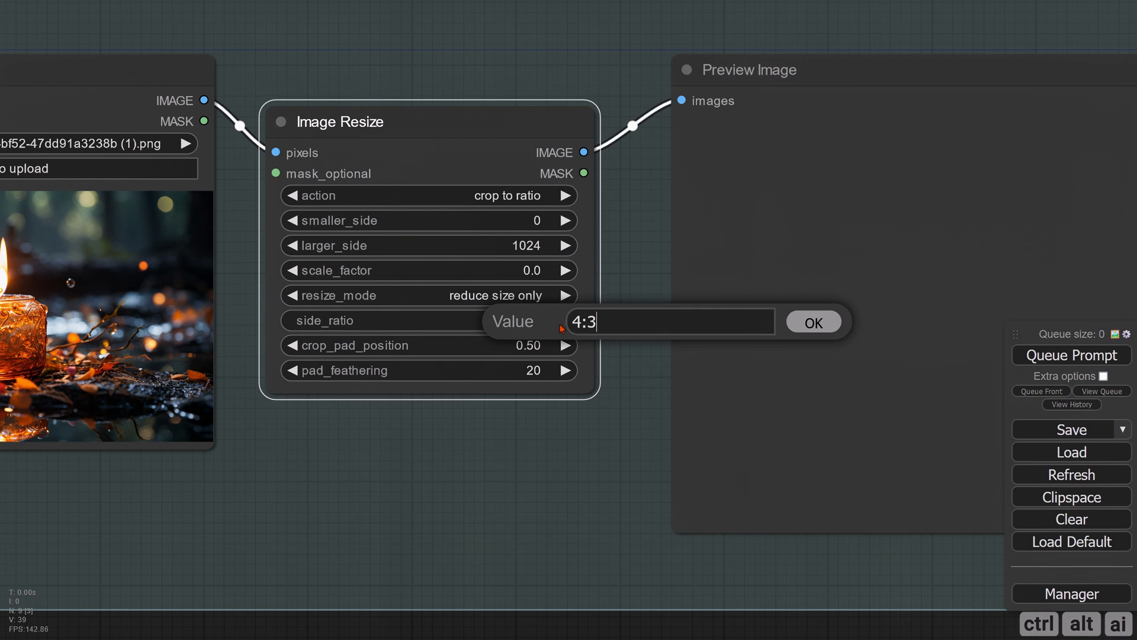
{"action": "key", "text": "ctrl+a"}
{"action": "type", "text": "16:9"}
{"action": "key", "text": "Return"}
Step: Queue the prompt to generate the resized picture in the Preview Image node
{"action": "scroll", "coordinate": [536, 415], "scroll_direction": "down", "scroll_amount": 5}
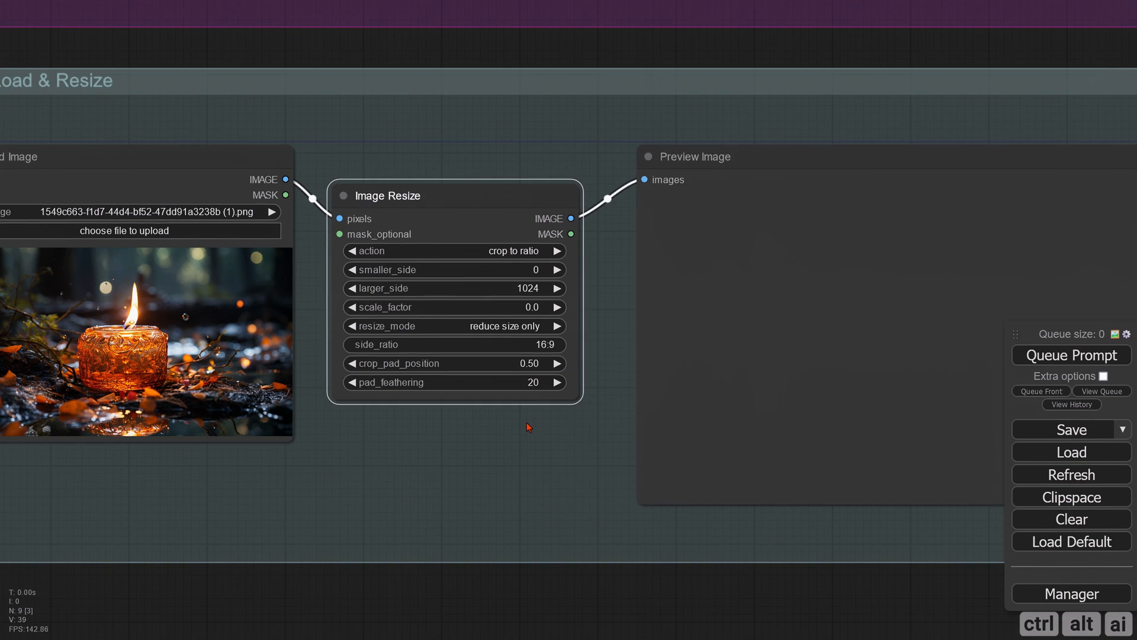
{"action": "scroll", "coordinate": [502, 155], "scroll_direction": "up", "scroll_amount": 1}
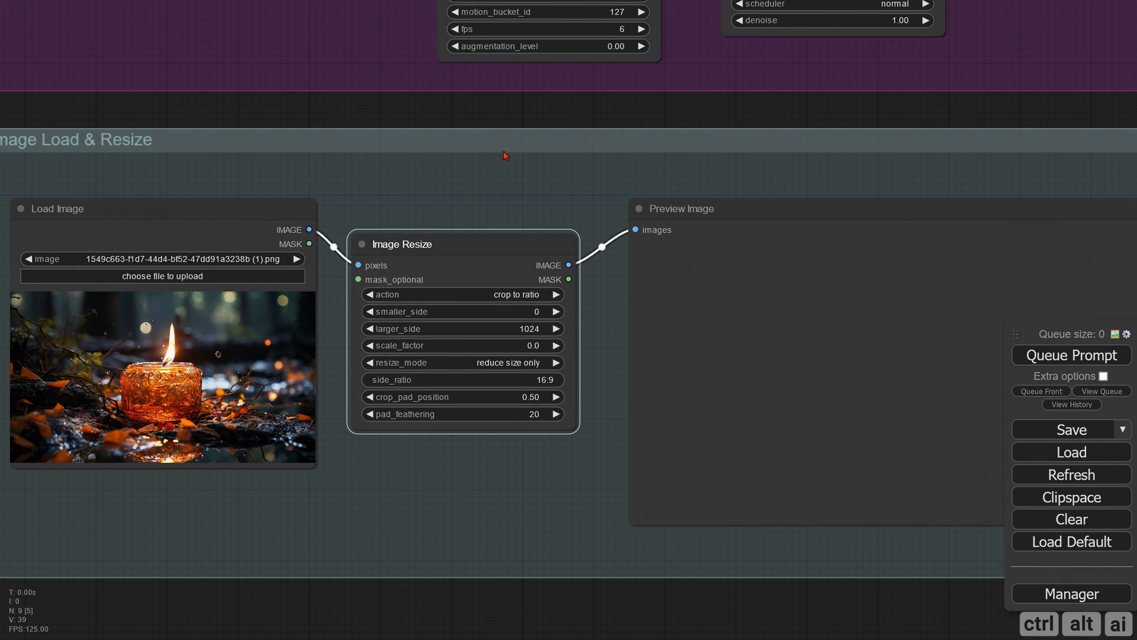
{"action": "left_click_drag", "start_coordinate": [519, 116], "coordinate": [410, 95]}
{"action": "scroll", "coordinate": [326, 495], "scroll_direction": "down", "scroll_amount": 2}
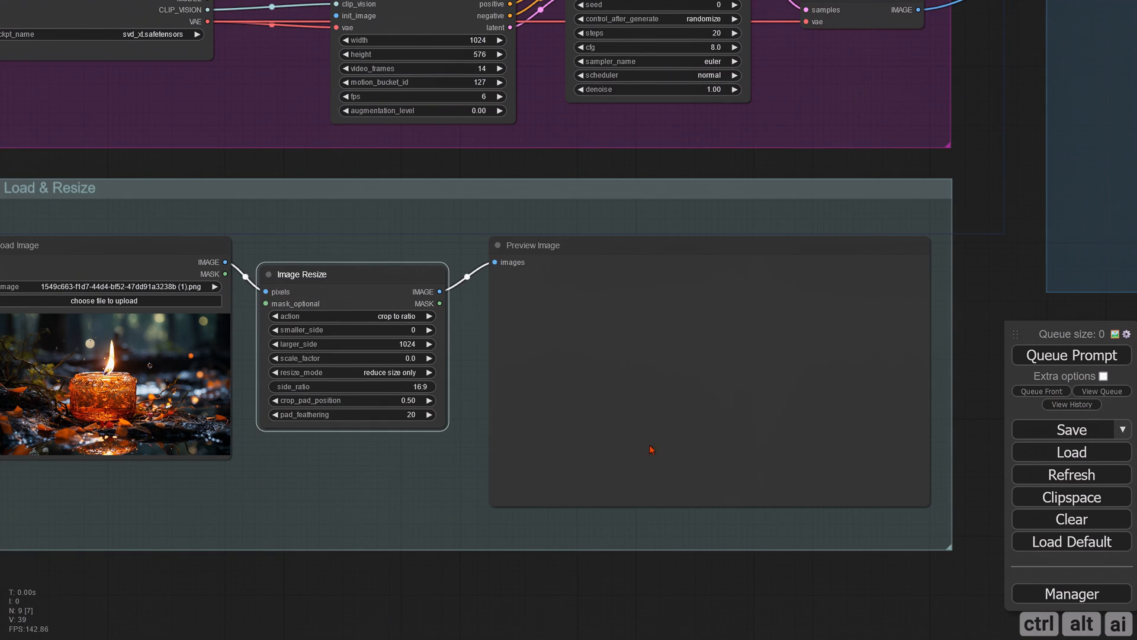
{"action": "left_click", "coordinate": [1037, 357]}
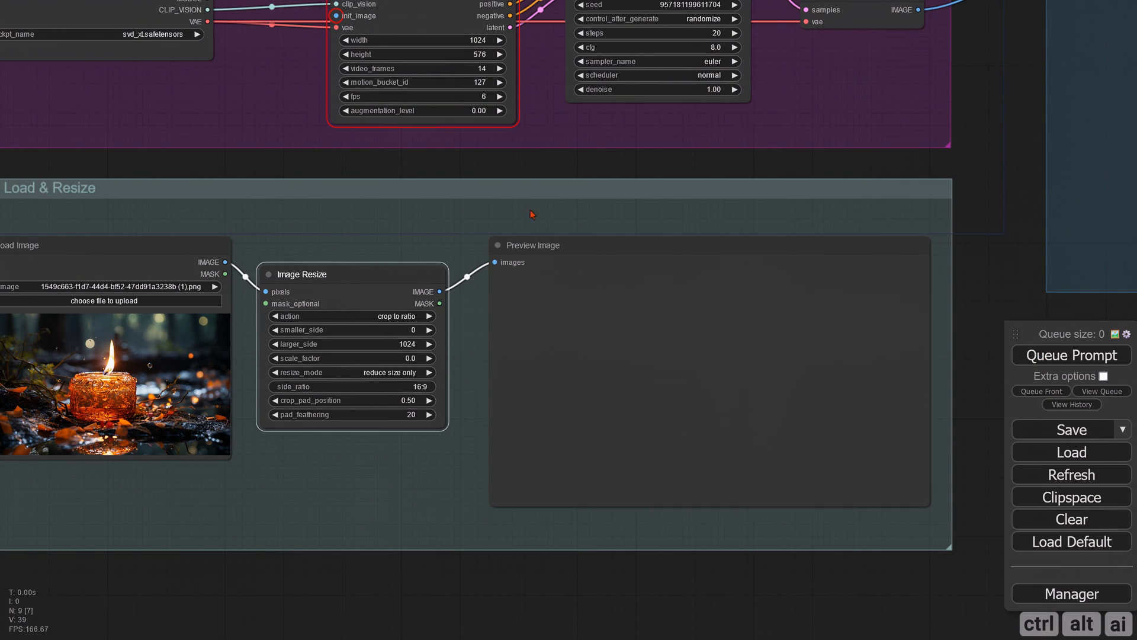
Step: Test Image Resize's crop_pad_position at 0.00 and at 1.00, queueing the prompt for each to compare the crop
{"action": "left_click_drag", "start_coordinate": [466, 168], "coordinate": [424, 122]}
{"action": "left_click", "coordinate": [373, 351]}
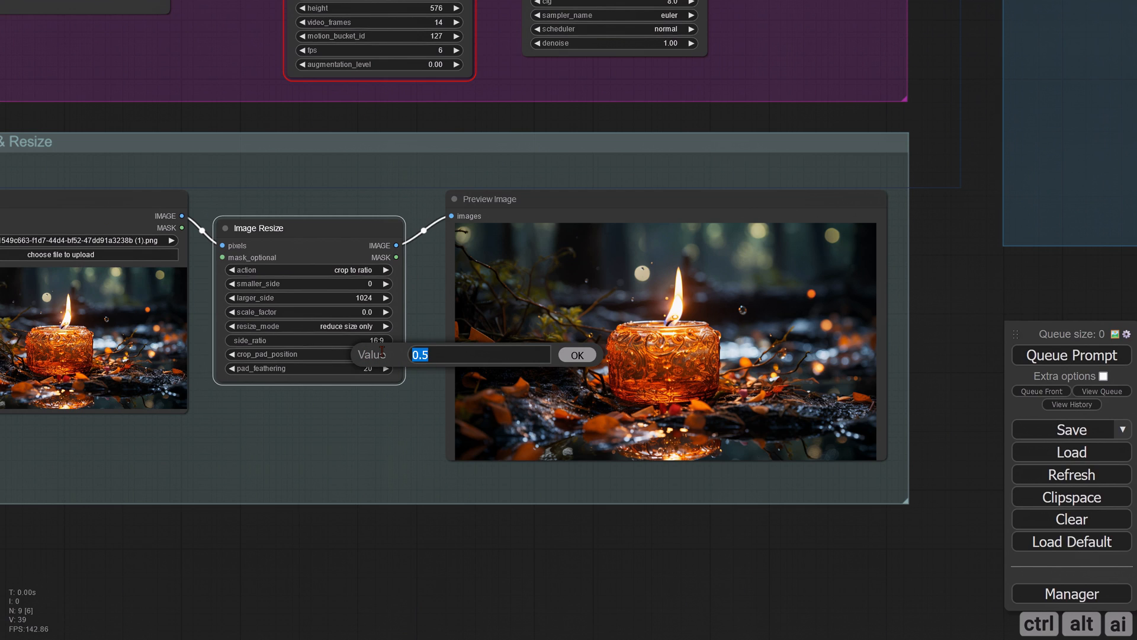
{"action": "key", "text": "Return"}
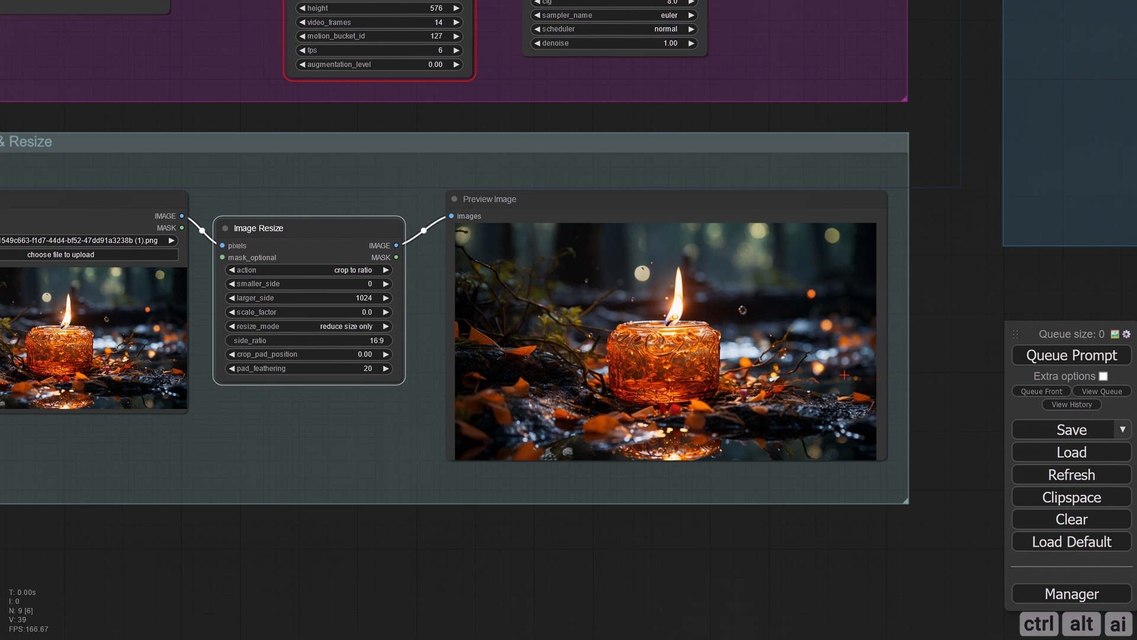
{"action": "left_click", "coordinate": [1033, 357]}
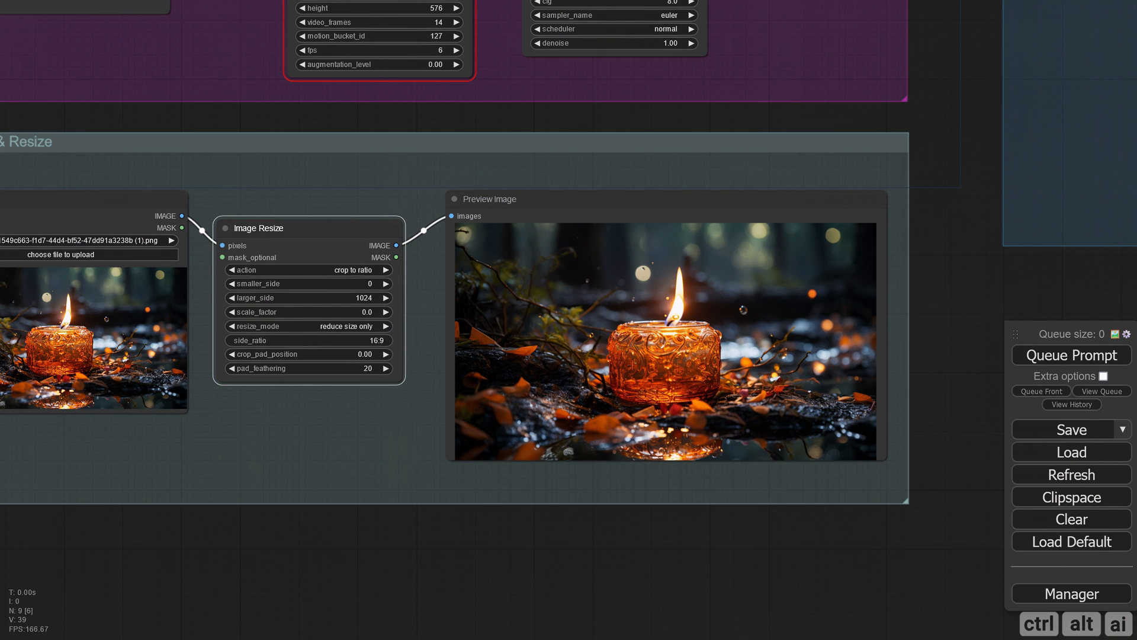
{"action": "left_click_drag", "start_coordinate": [388, 525], "coordinate": [481, 525]}
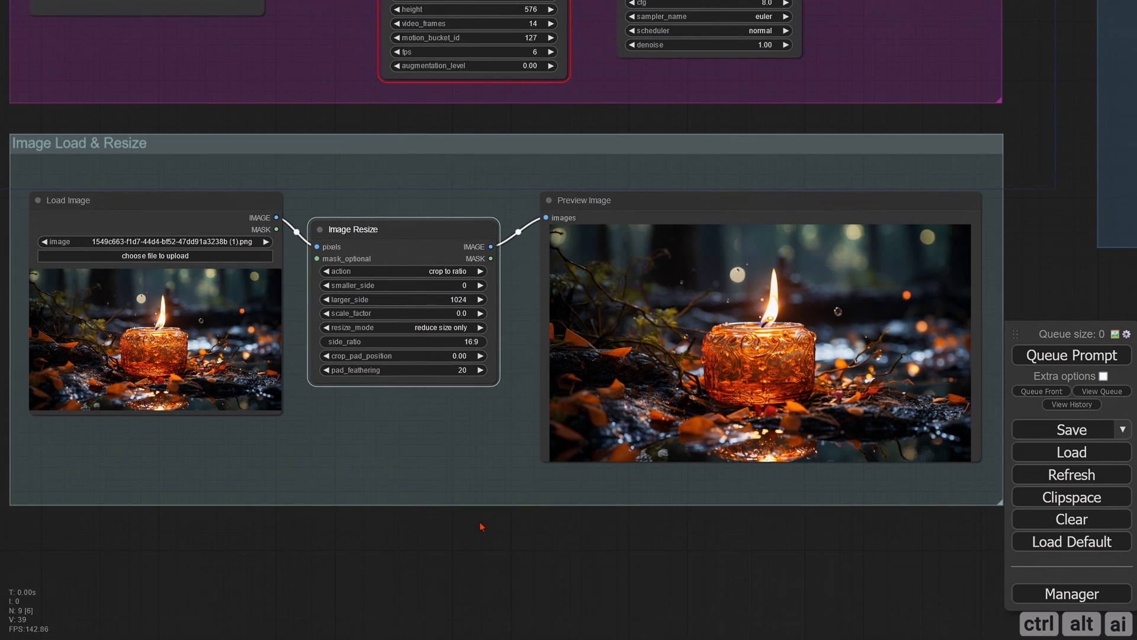
{"action": "left_click_drag", "start_coordinate": [465, 362], "coordinate": [653, 362]}
{"action": "left_click", "coordinate": [1034, 354]}
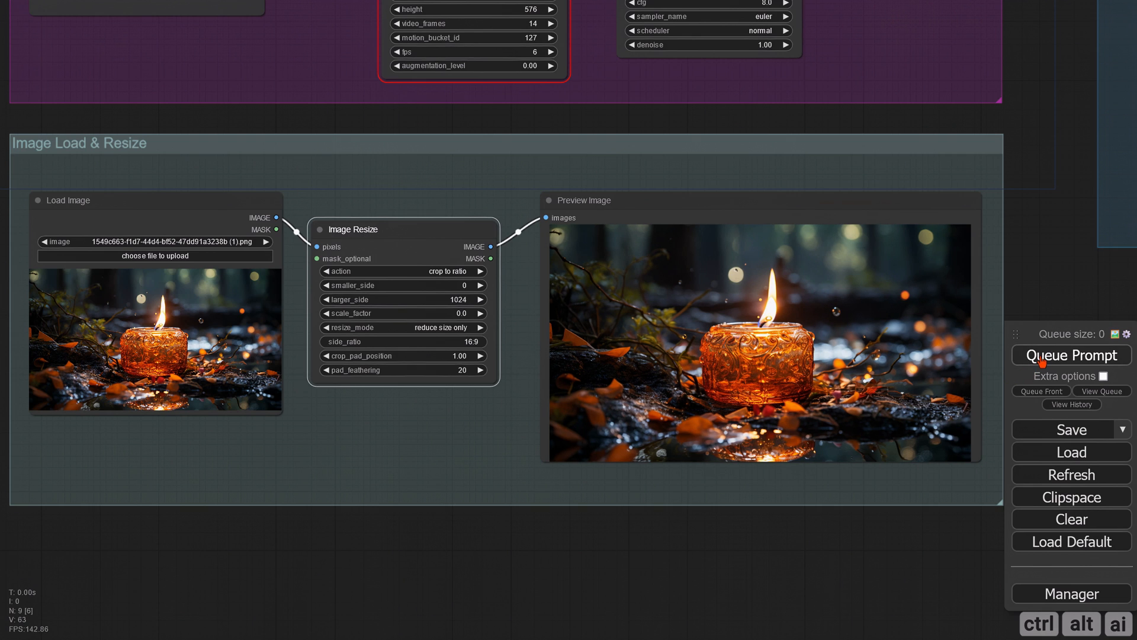
Step: Set Image Resize's crop_pad_position to 0.01 and queue the prompt to refresh the preview
{"action": "left_click_drag", "start_coordinate": [468, 357], "coordinate": [350, 357]}
{"action": "left_click", "coordinate": [1060, 355]}
{"action": "left_click_drag", "start_coordinate": [709, 542], "coordinate": [600, 553]}
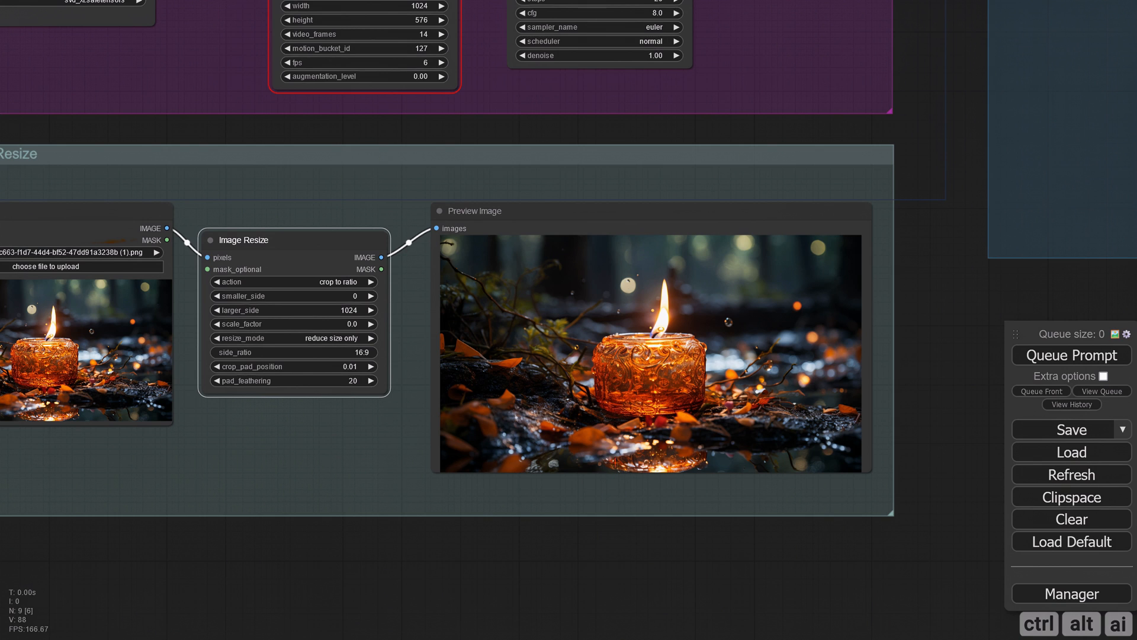
Step: Connect Image Resize's IMAGE output to the init_image input of SVD_img2vid_Conditioning
{"action": "left_click_drag", "start_coordinate": [228, 137], "coordinate": [342, 320]}
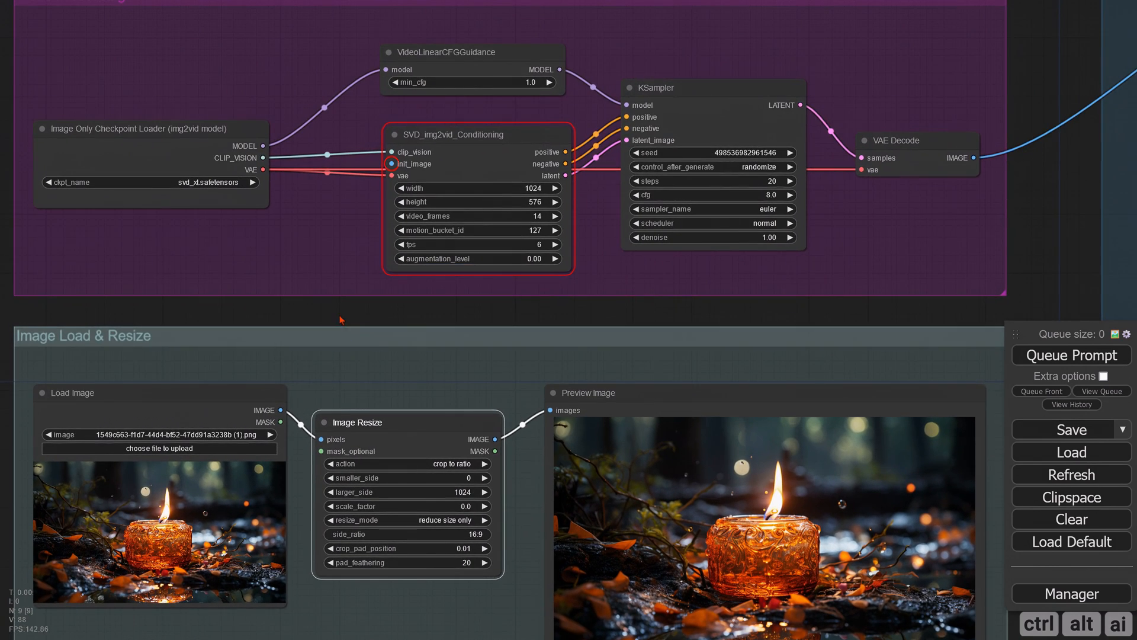
{"action": "left_click_drag", "start_coordinate": [442, 322], "coordinate": [438, 340]}
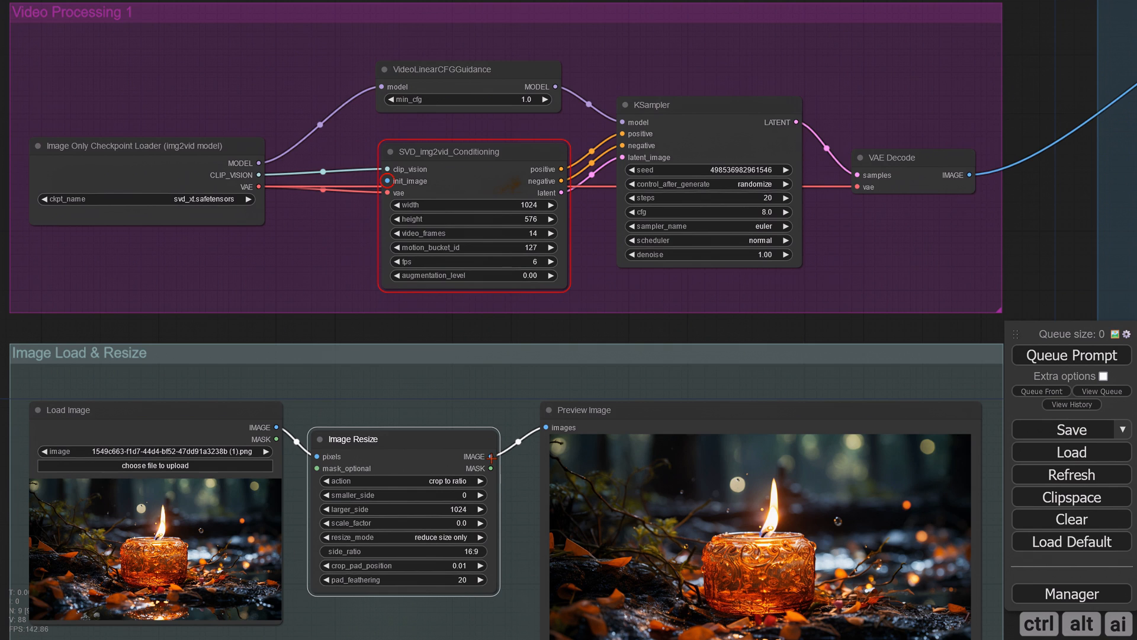
{"action": "left_click_drag", "start_coordinate": [491, 456], "coordinate": [387, 181]}
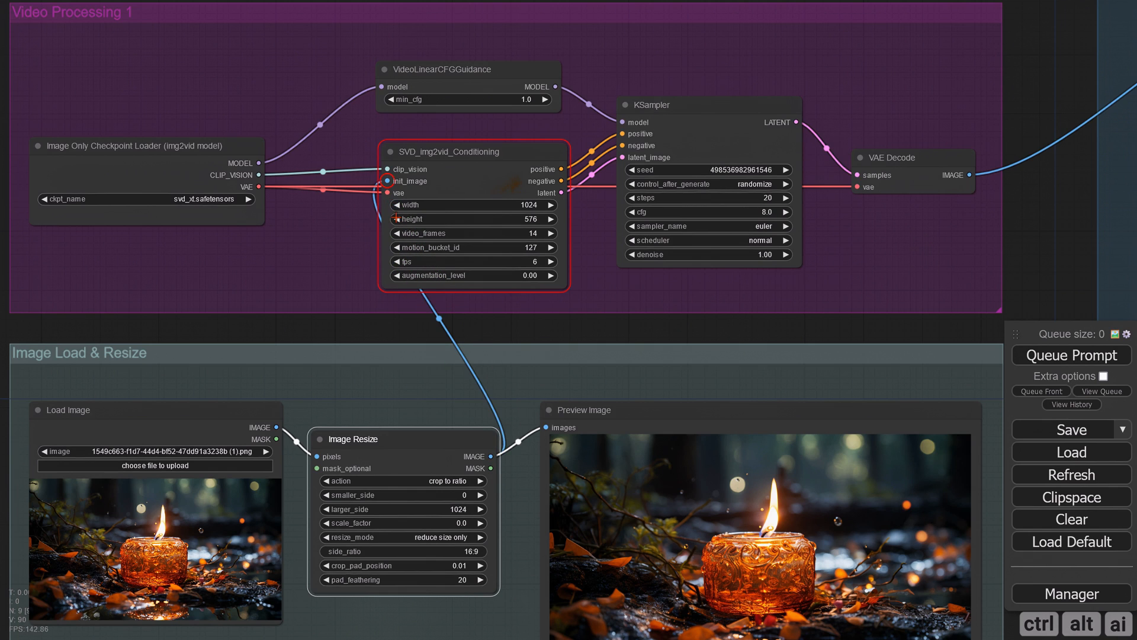
{"action": "left_click", "coordinate": [385, 329]}
{"action": "left_click_drag", "start_coordinate": [356, 328], "coordinate": [206, 382]}
{"action": "left_click", "coordinate": [622, 226]}
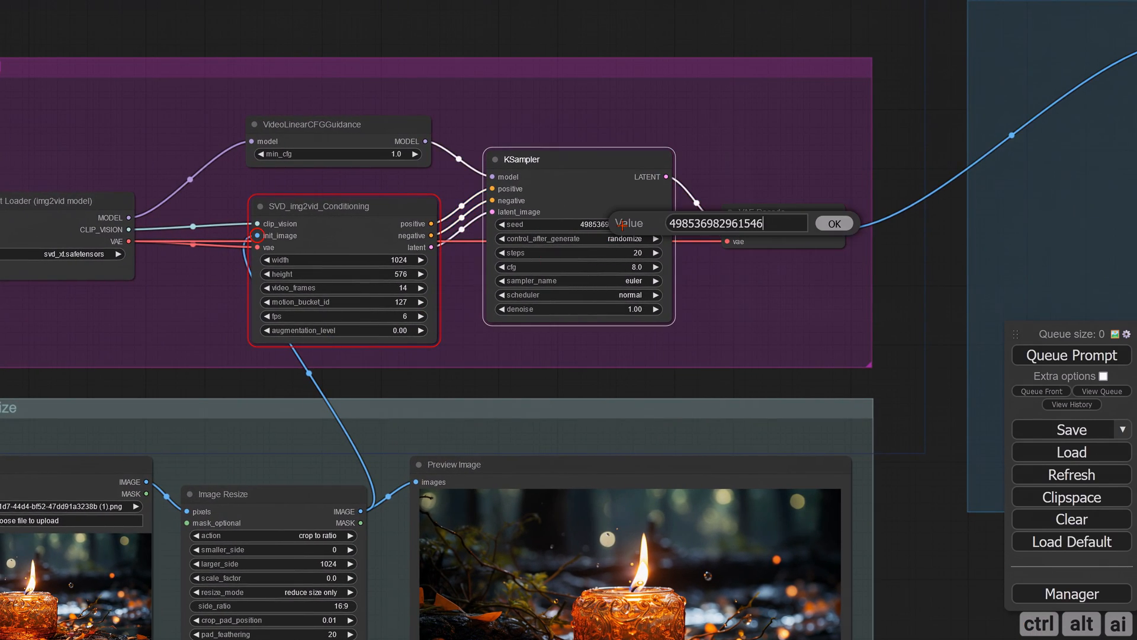
{"action": "double_click", "coordinate": [763, 223]}
{"action": "key", "text": "ctrl+v"}
{"action": "left_click", "coordinate": [834, 223]}
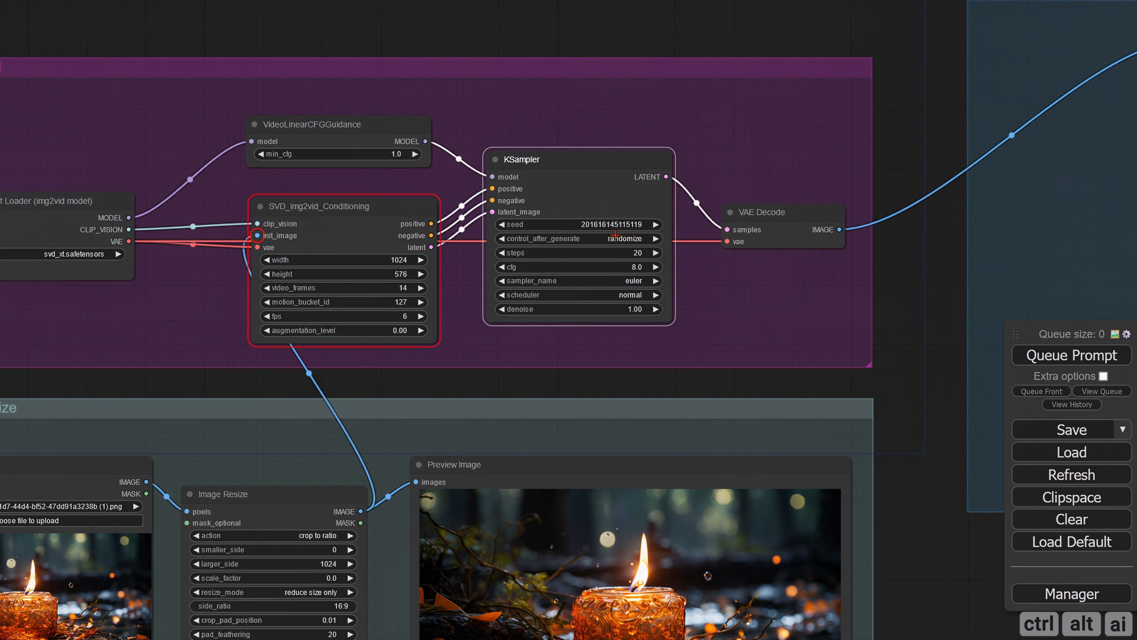
Step: Set the KSampler's control_after_generate to fixed
{"action": "scroll", "coordinate": [626, 240], "scroll_direction": "up", "scroll_amount": 6}
{"action": "scroll", "coordinate": [627, 240], "scroll_direction": "up", "scroll_amount": 1}
{"action": "scroll", "coordinate": [460, 348], "scroll_direction": "down", "scroll_amount": 2}
{"action": "left_click_drag", "start_coordinate": [388, 481], "coordinate": [473, 492]}
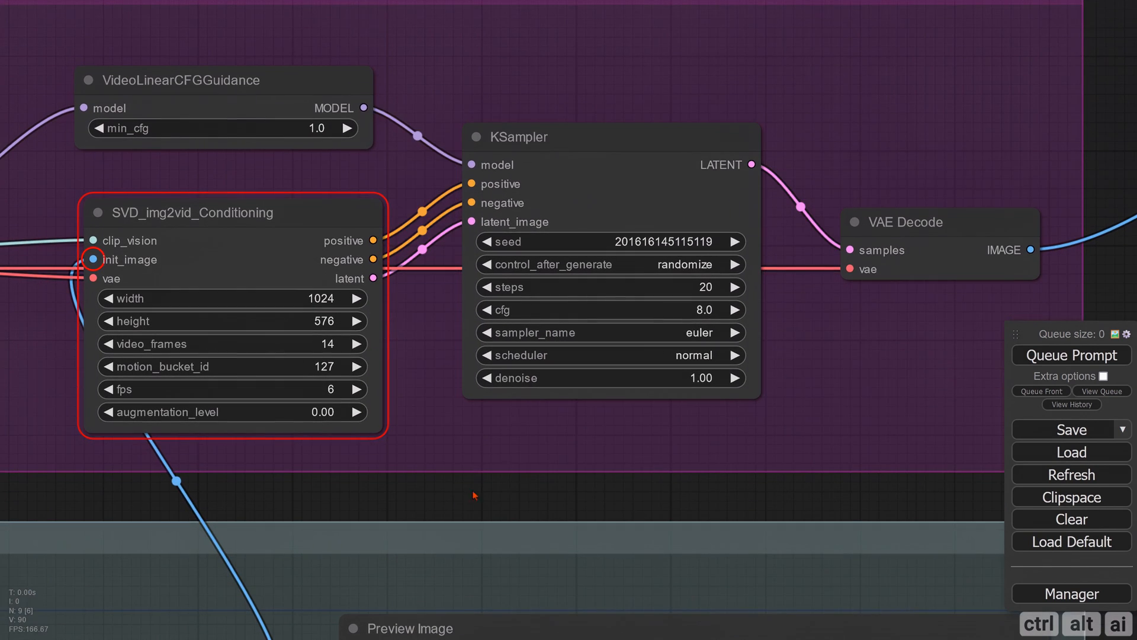
{"action": "left_click", "coordinate": [712, 265]}
{"action": "left_click", "coordinate": [708, 280]}
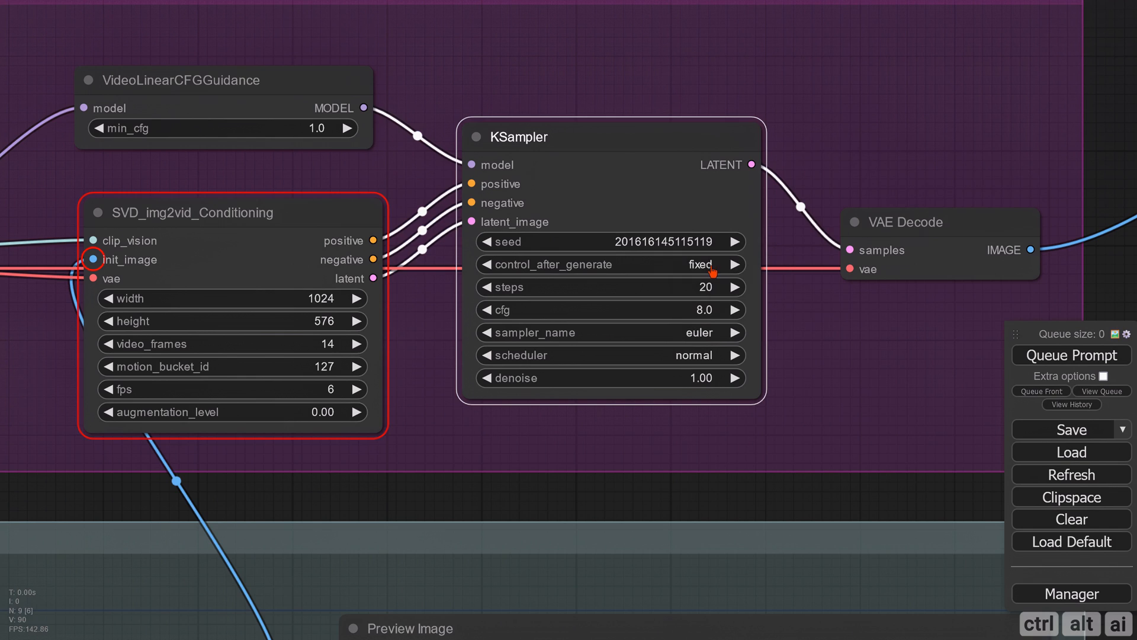
Step: Set the KSampler's cfg to 2.5
{"action": "left_click", "coordinate": [704, 309]}
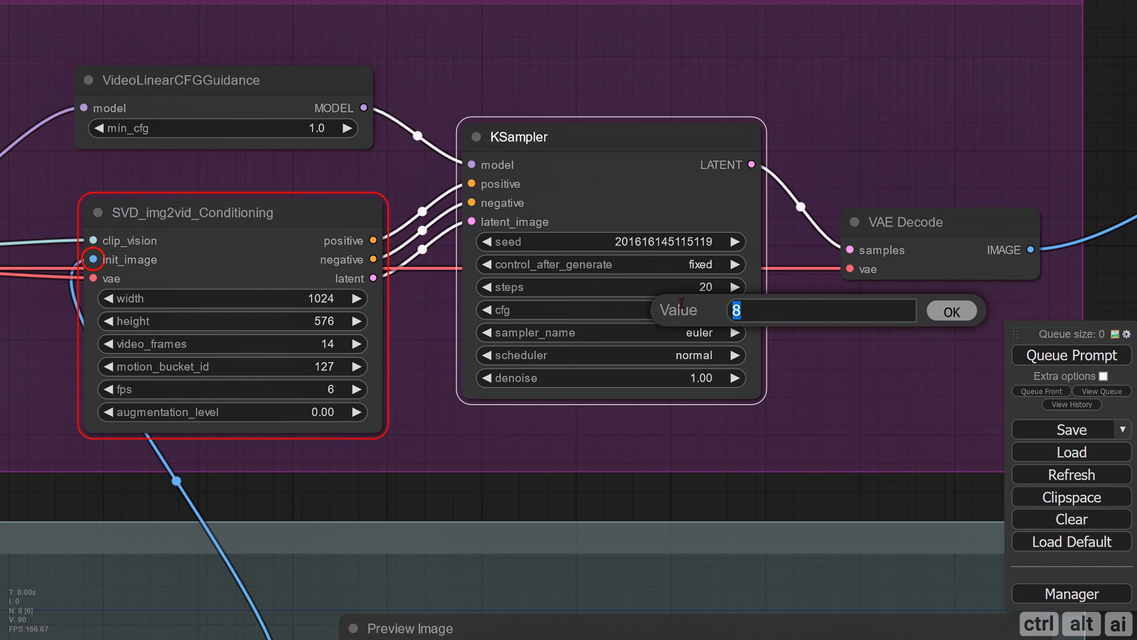
{"action": "type", "text": "2.5"}
{"action": "key", "text": "Return"}
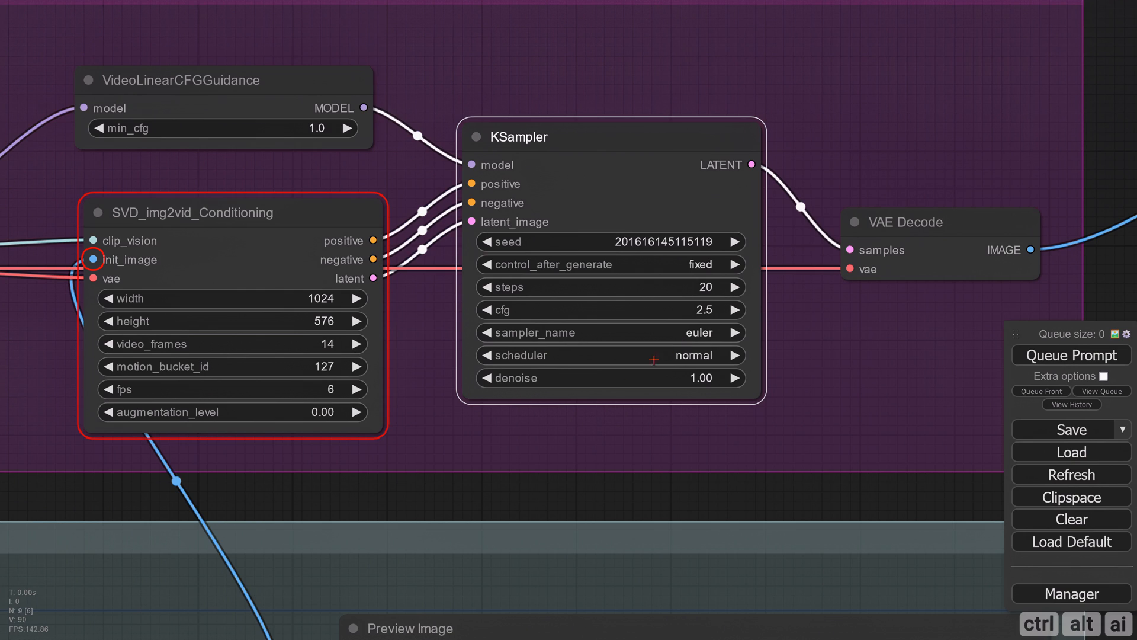
Step: Set video_frames to 25 in the SVD_img2vid_Conditioning node
{"action": "left_click_drag", "start_coordinate": [381, 437], "coordinate": [451, 443]}
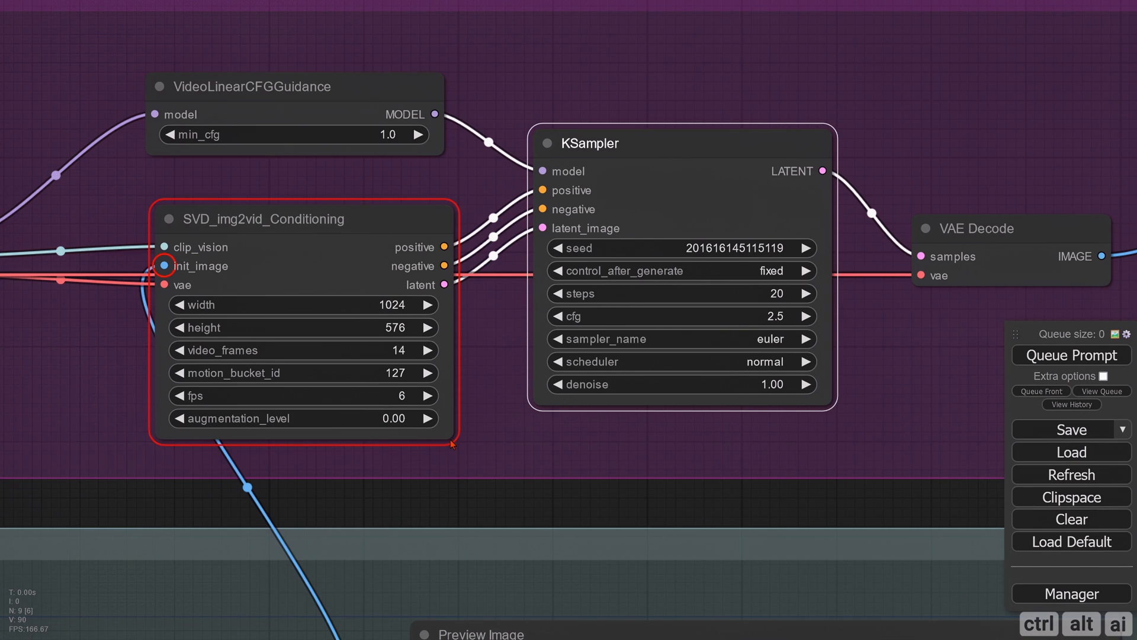
{"action": "double_click", "coordinate": [394, 350]}
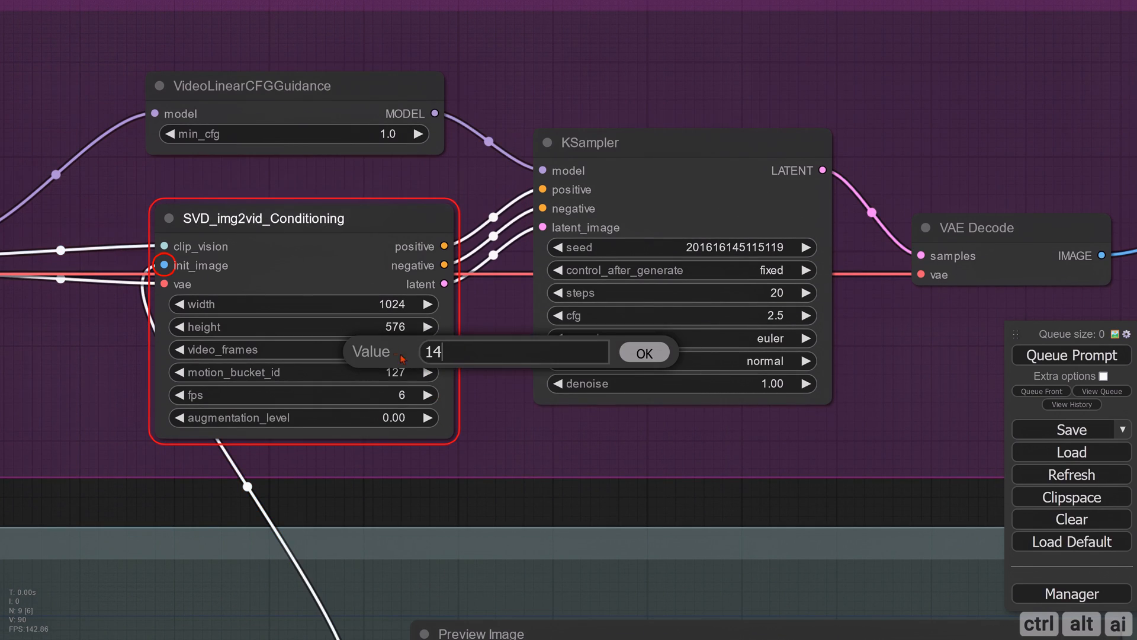
{"action": "type", "text": "25"}
{"action": "key", "text": "Return"}
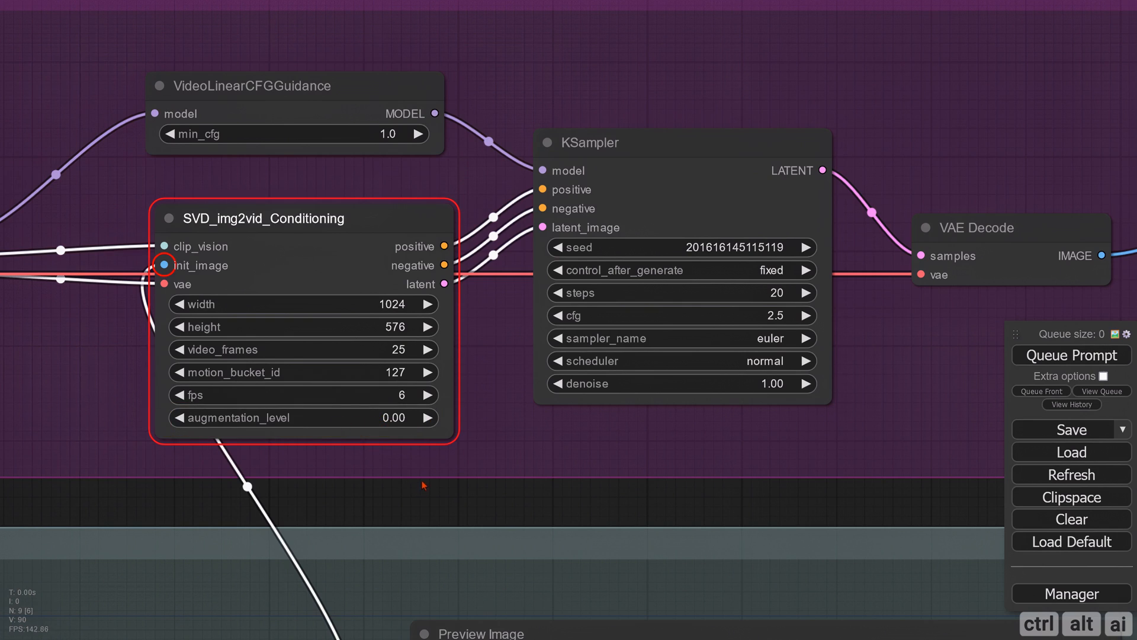
{"action": "left_click", "coordinate": [456, 478]}
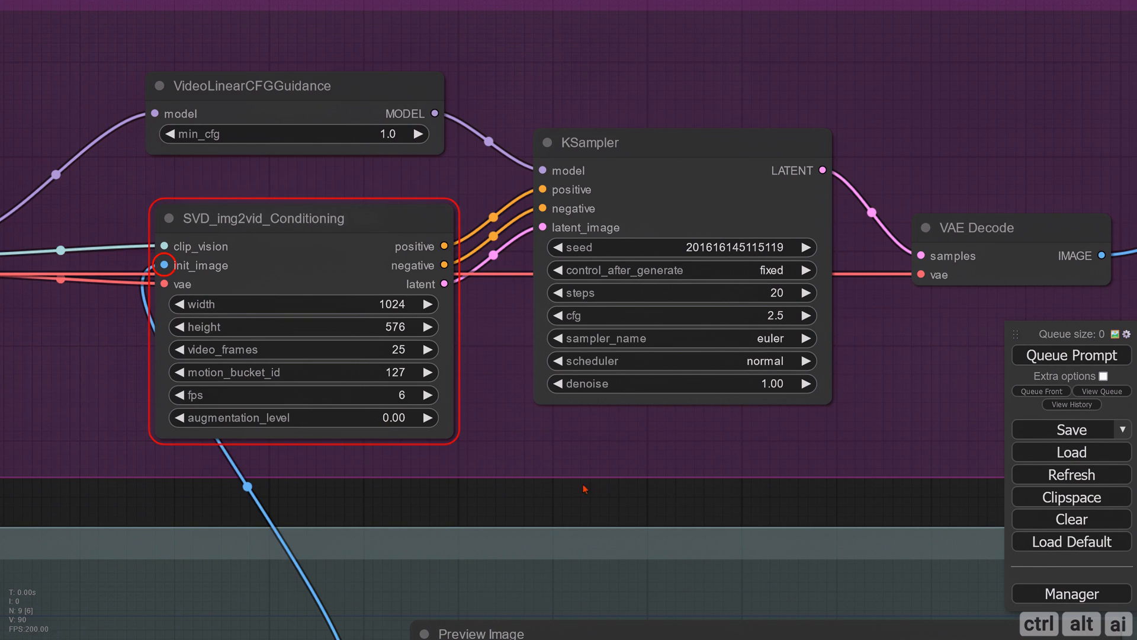
Step: Queue the workflow to generate the candle video
{"action": "scroll", "coordinate": [585, 489], "scroll_direction": "down", "scroll_amount": 4}
{"action": "left_click_drag", "start_coordinate": [586, 490], "coordinate": [408, 350]}
{"action": "scroll", "coordinate": [657, 467], "scroll_direction": "down", "scroll_amount": 7}
{"action": "left_click", "coordinate": [1061, 358]}
{"action": "left_click_drag", "start_coordinate": [702, 479], "coordinate": [587, 508]}
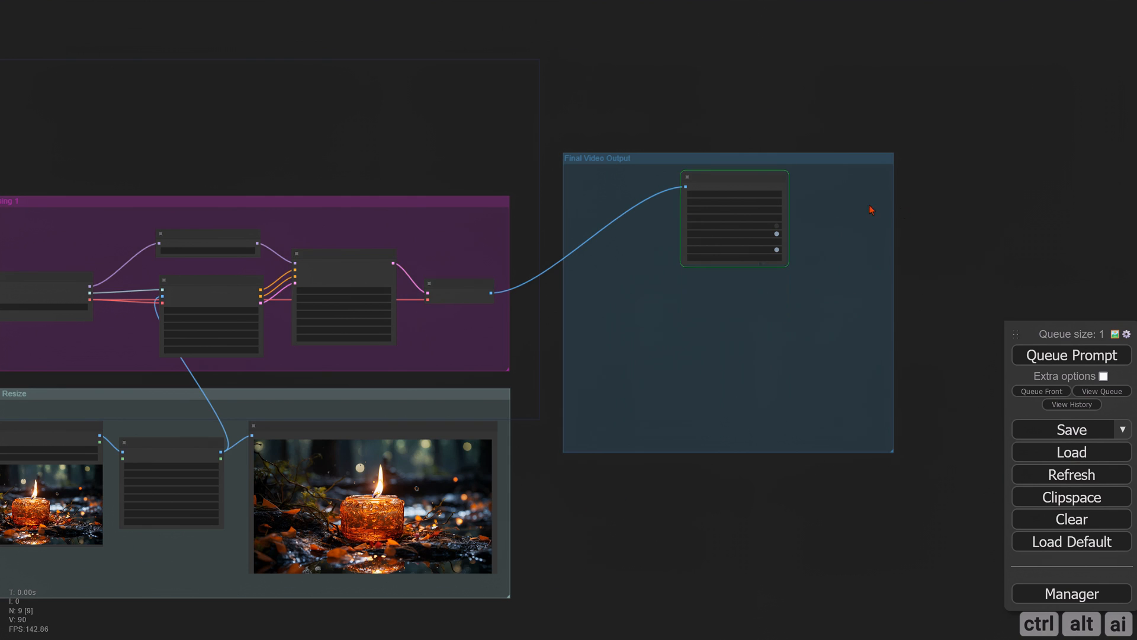
Step: Move the Video Combine node to the Final Video Output group's upper-left corner and enlarge it to nearly fill the group
{"action": "scroll", "coordinate": [870, 211], "scroll_direction": "up", "scroll_amount": 9}
{"action": "left_click_drag", "start_coordinate": [404, 72], "coordinate": [397, 7]}
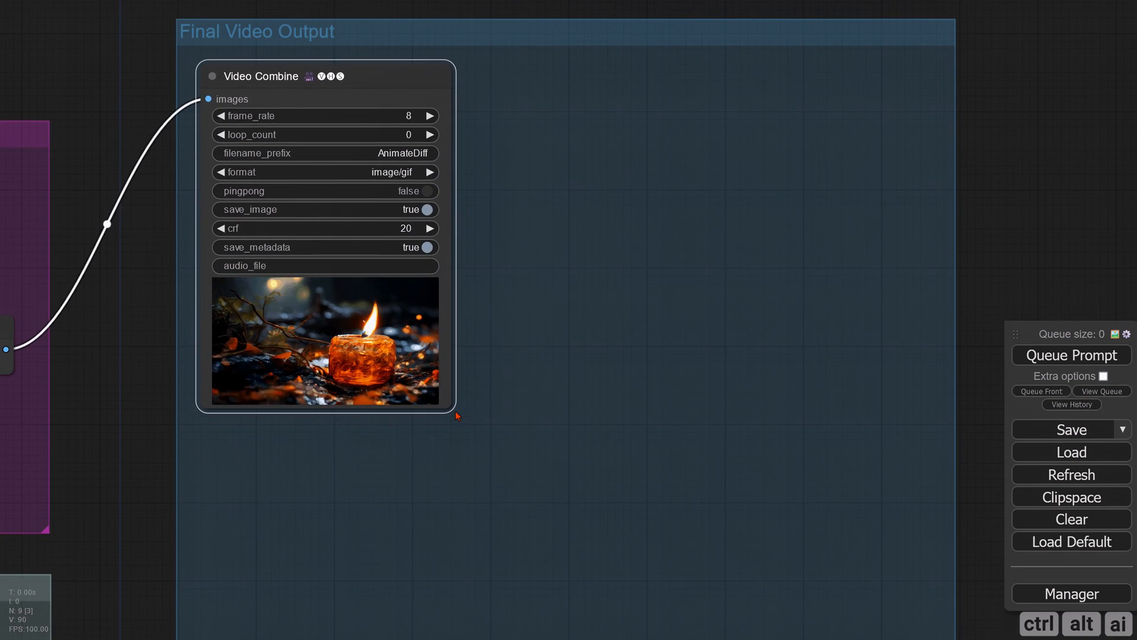
{"action": "left_click_drag", "start_coordinate": [454, 410], "coordinate": [910, 515]}
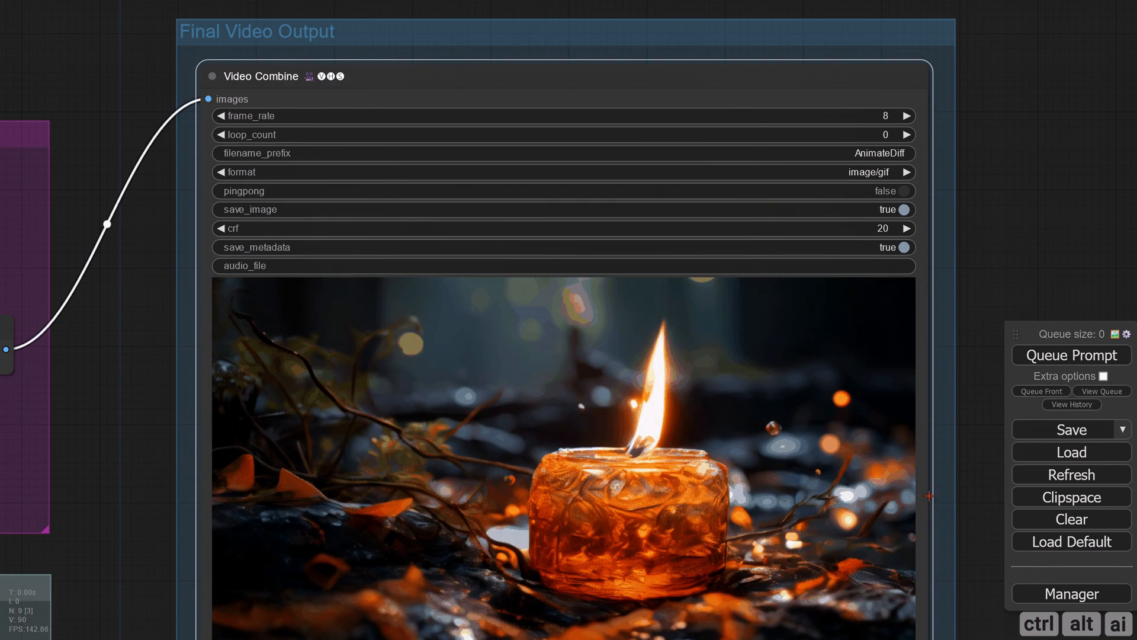
{"action": "scroll", "coordinate": [1007, 237], "scroll_direction": "down", "scroll_amount": 3}
{"action": "left_click_drag", "start_coordinate": [992, 225], "coordinate": [865, 255]}
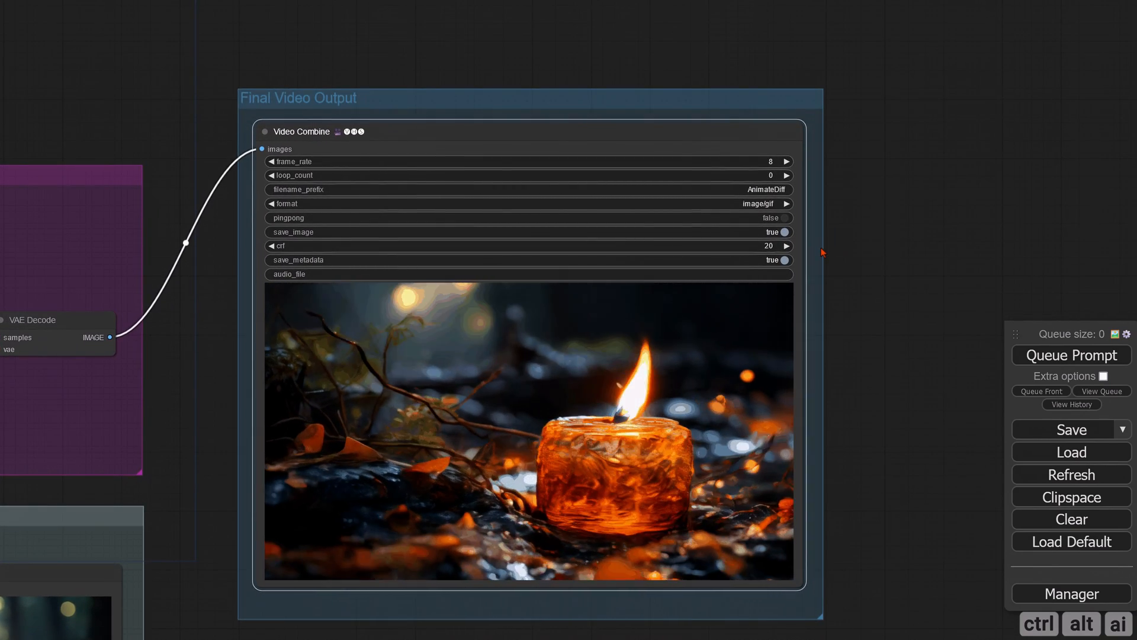
{"action": "scroll", "coordinate": [820, 247], "scroll_direction": "up", "scroll_amount": 1}
{"action": "scroll", "coordinate": [820, 247], "scroll_direction": "down", "scroll_amount": 1}
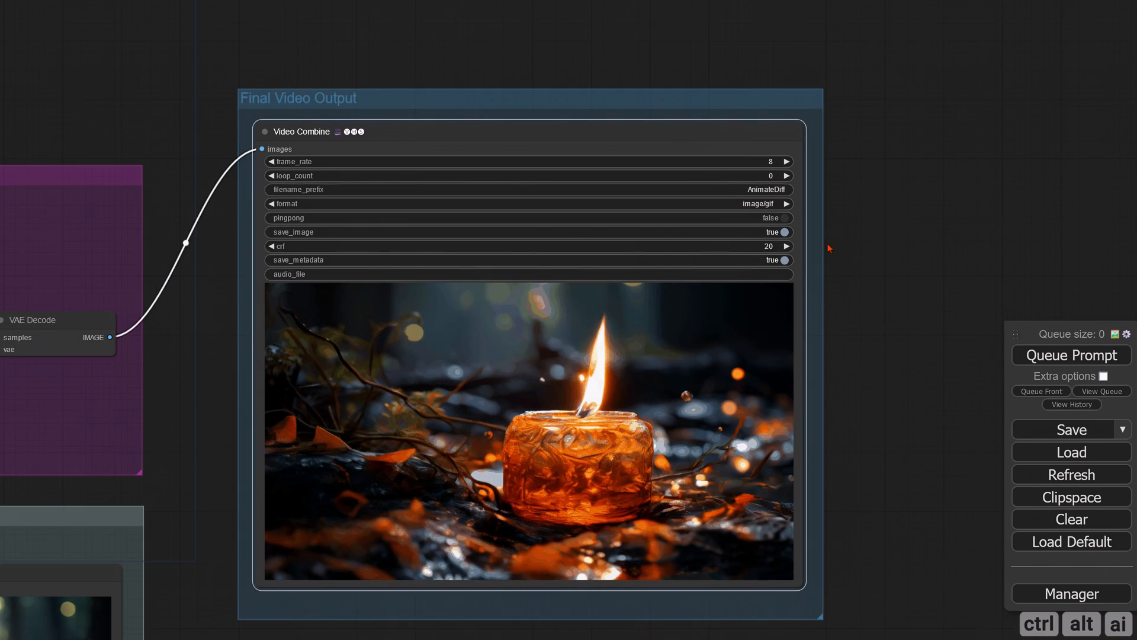
Step: Set the Video Combine node's frame_rate to 10
{"action": "scroll", "coordinate": [820, 248], "scroll_direction": "up", "scroll_amount": 1}
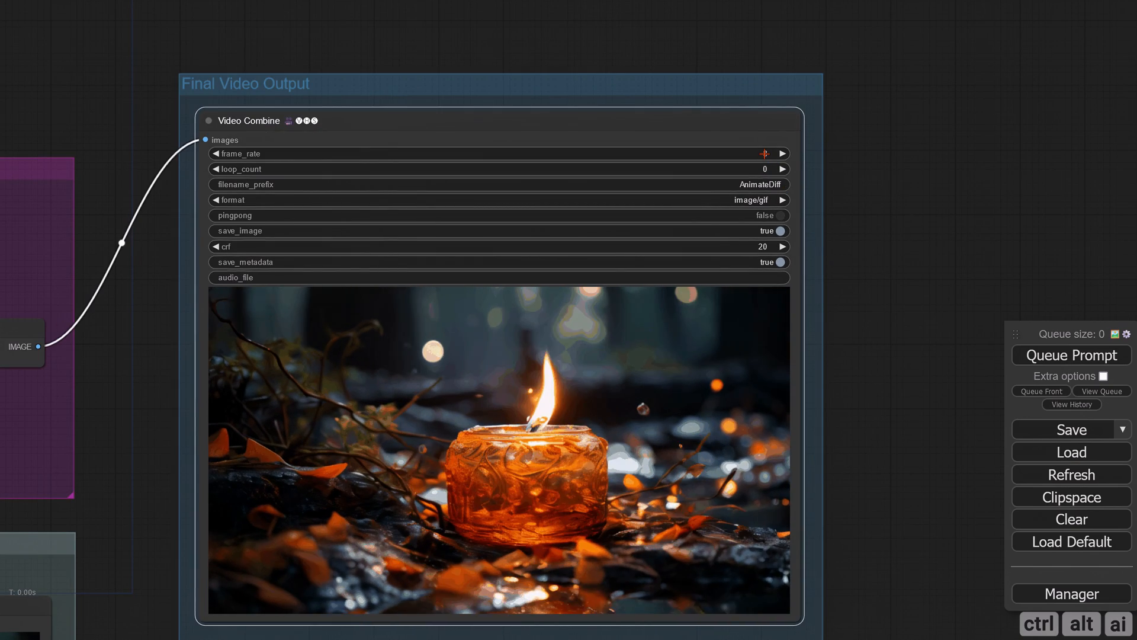
{"action": "left_click", "coordinate": [770, 155]}
{"action": "key", "text": "BackSpace"}
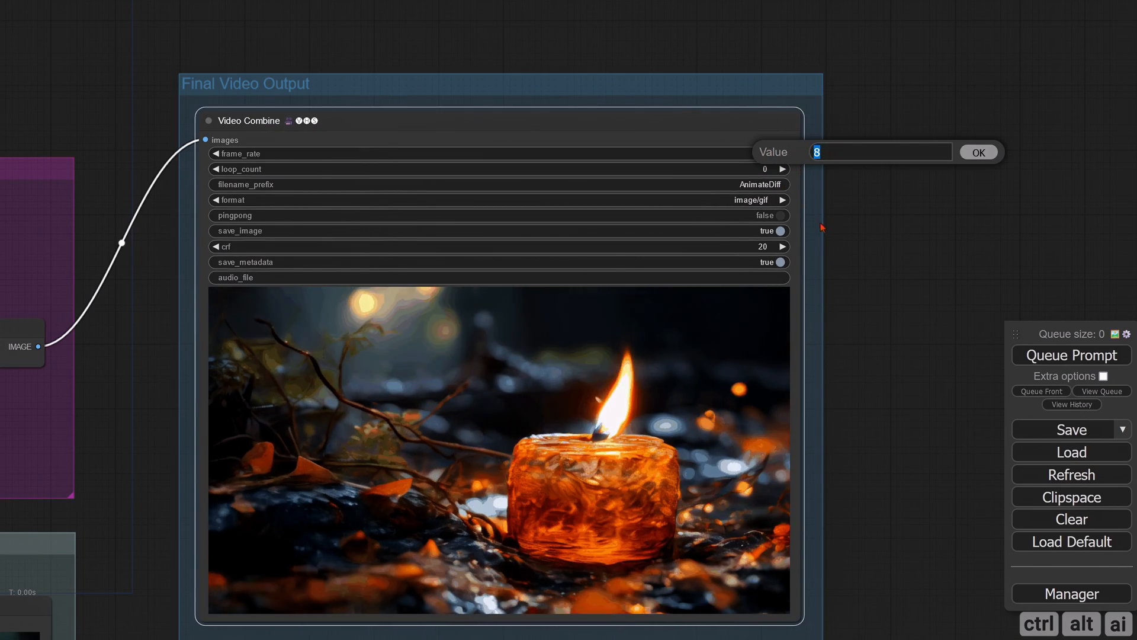
{"action": "type", "text": "10"}
{"action": "left_click", "coordinate": [976, 158]}
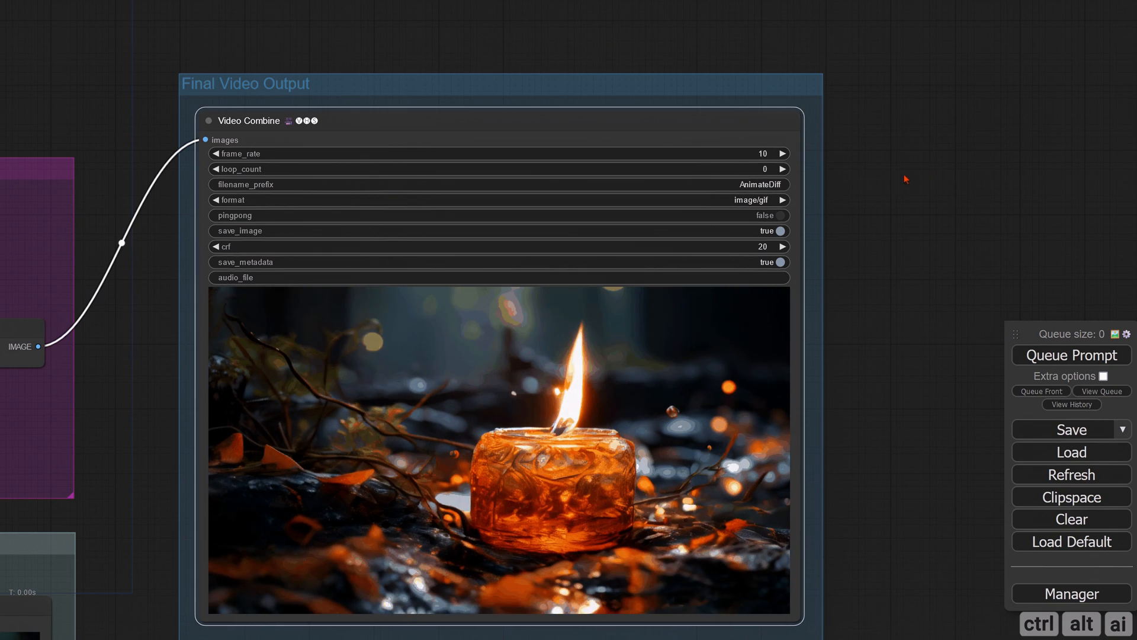
Step: Set the Video Combine node's filename_prefix to svd
{"action": "left_click", "coordinate": [752, 184]}
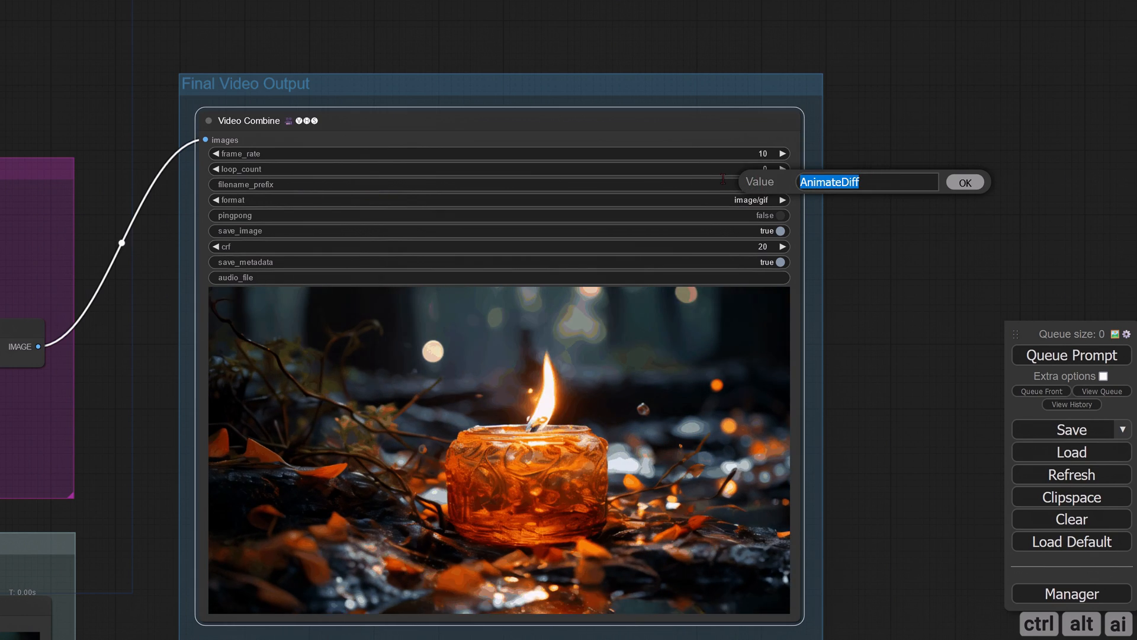
{"action": "type", "text": "svd"}
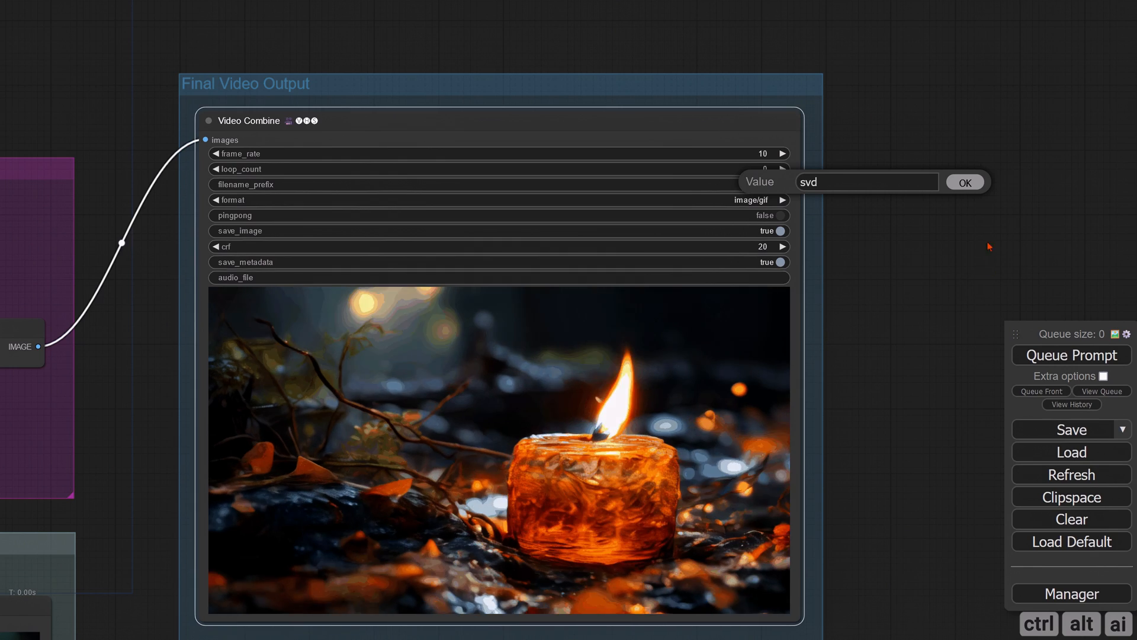
{"action": "left_click", "coordinate": [965, 183]}
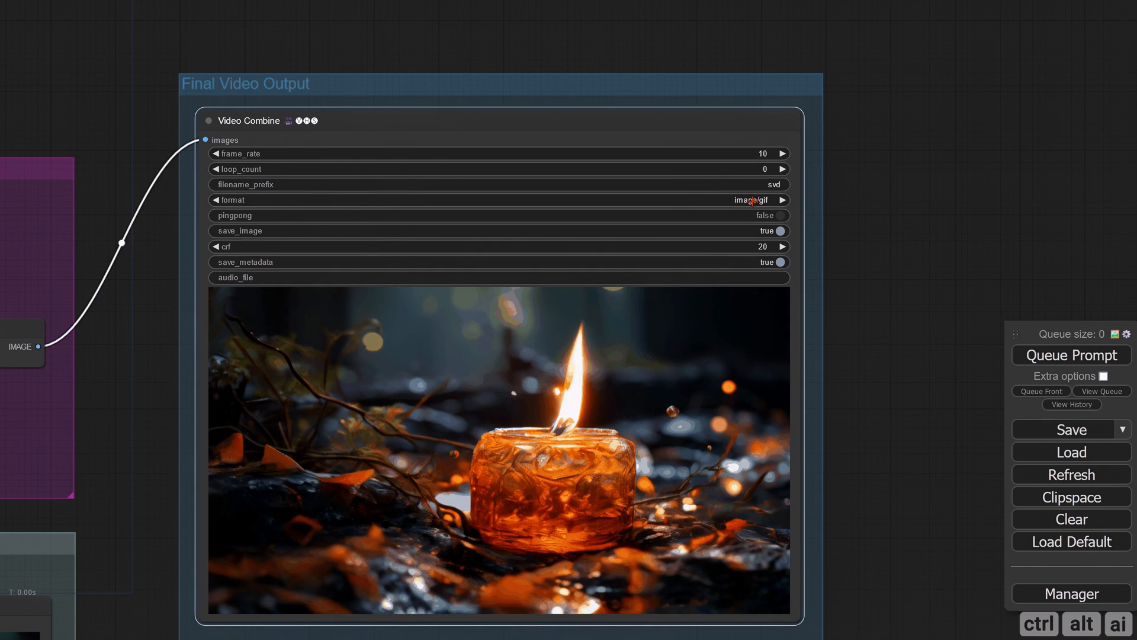
Step: Set the Video Combine node's format to video/h264-mp4 and queue the workflow
{"action": "left_click", "coordinate": [764, 202]}
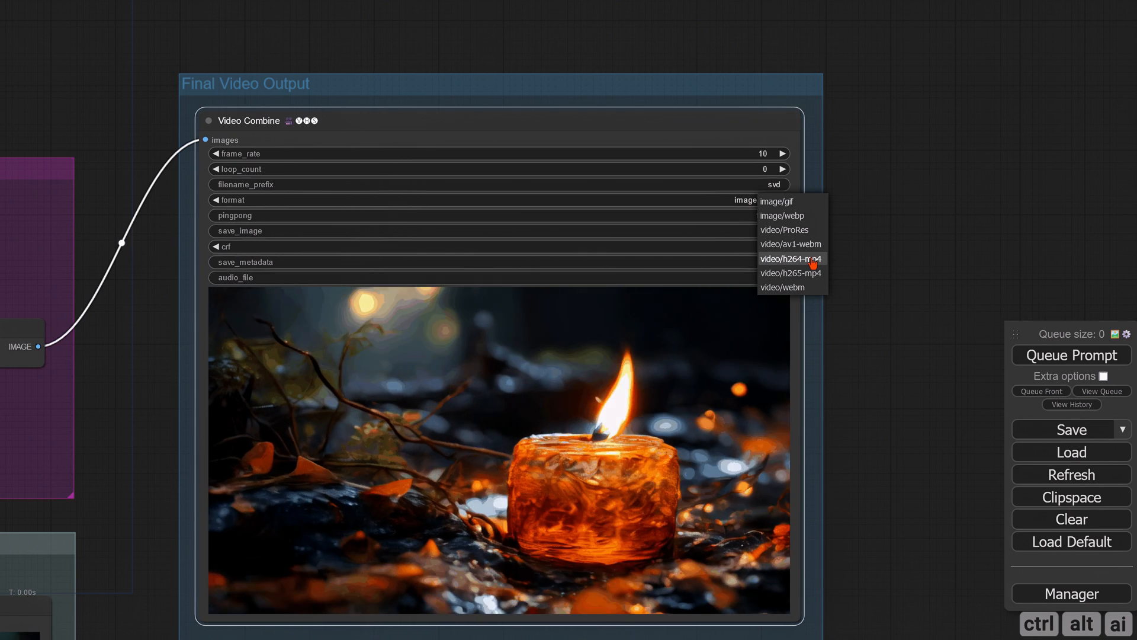
{"action": "left_click", "coordinate": [813, 261]}
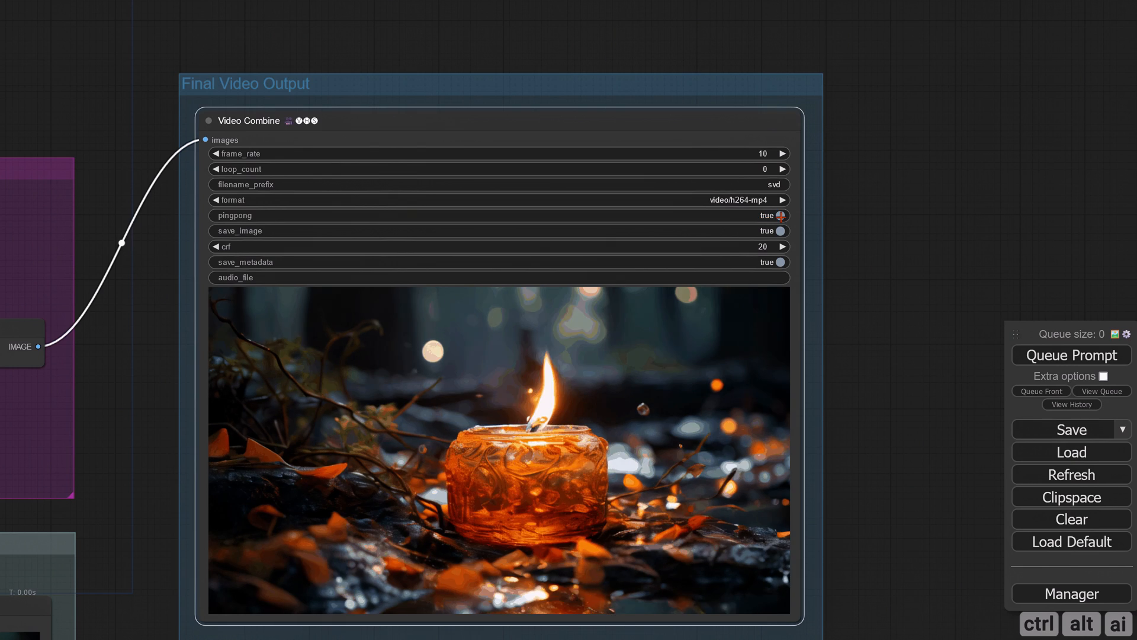
{"action": "left_click_drag", "start_coordinate": [846, 289], "coordinate": [829, 272]}
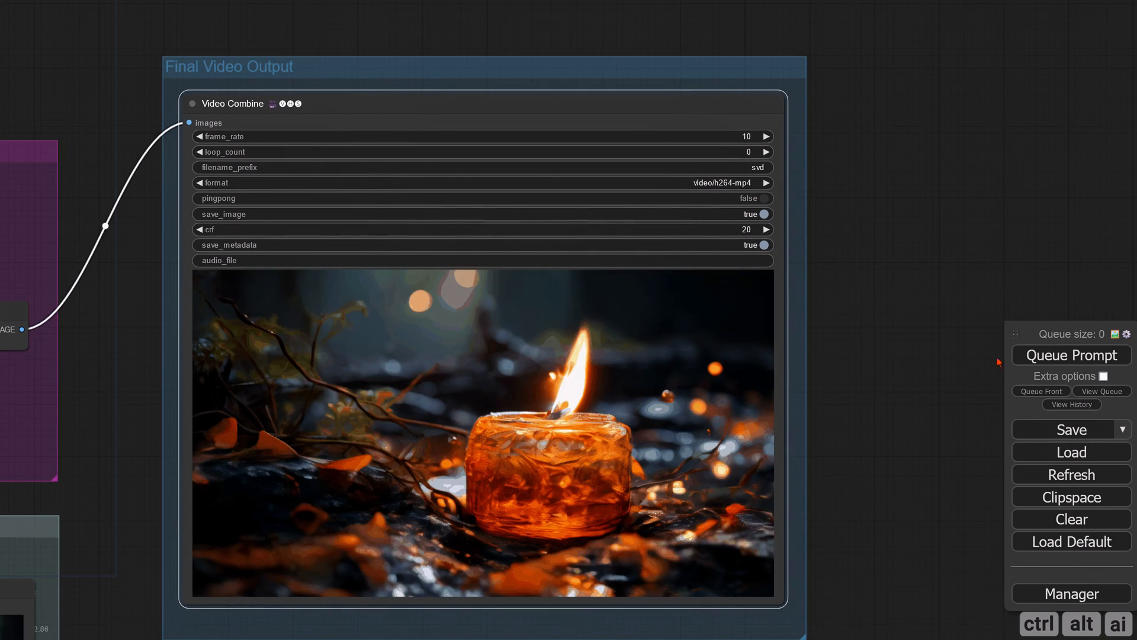
{"action": "left_click", "coordinate": [1037, 357]}
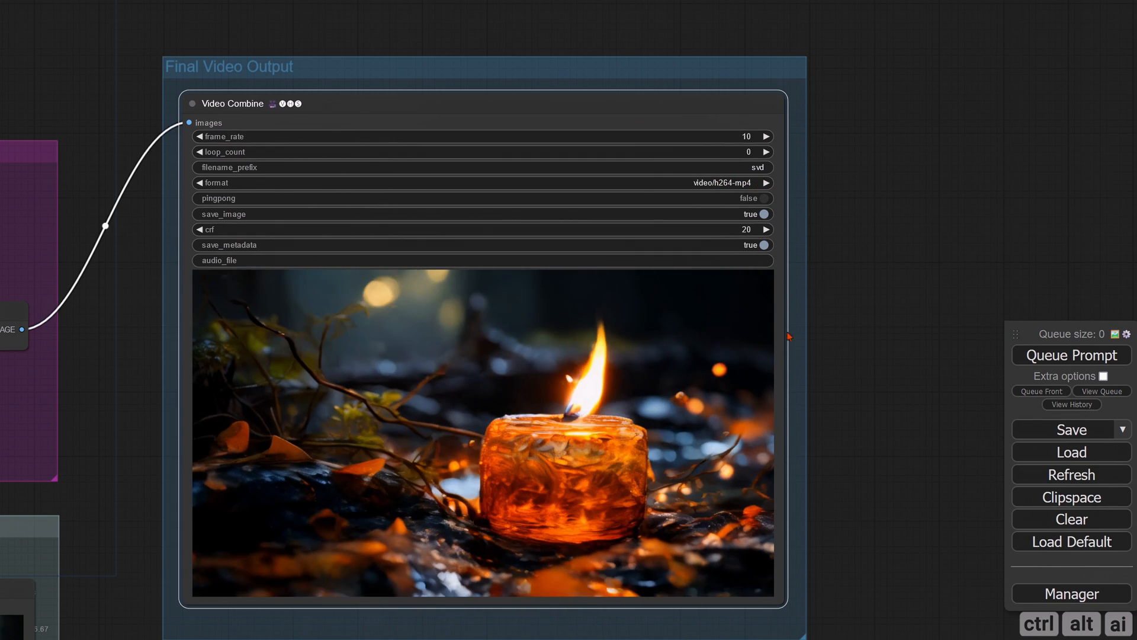
Step: Try a crf of 100 in the Video Combine node and queue the workflow
{"action": "left_click", "coordinate": [744, 229]}
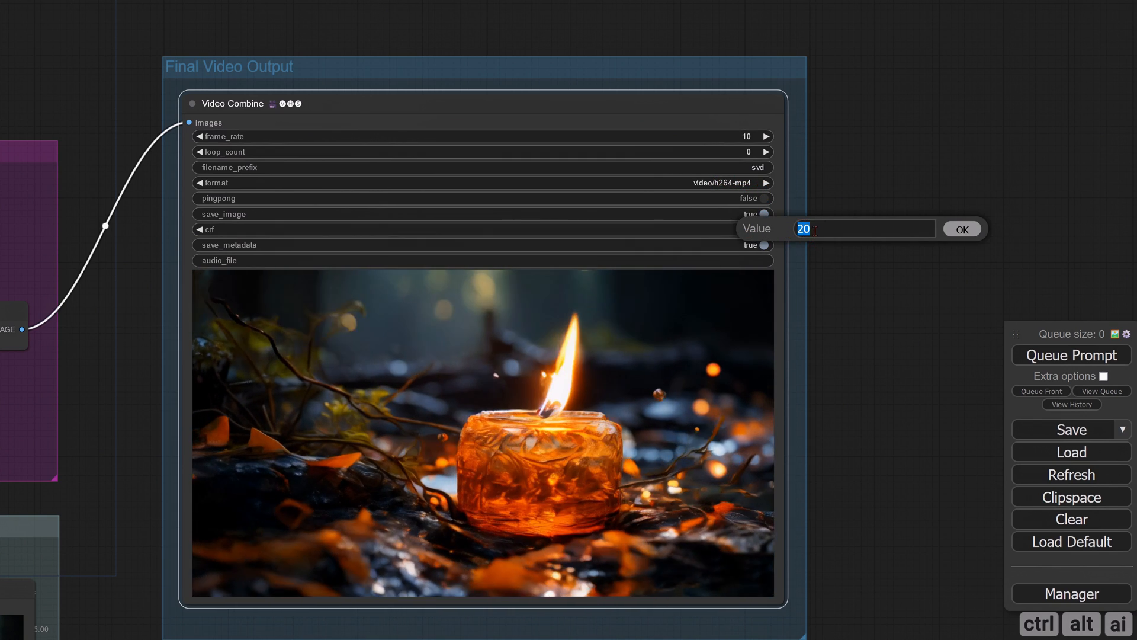
{"action": "type", "text": "100"}
{"action": "left_click", "coordinate": [961, 229]}
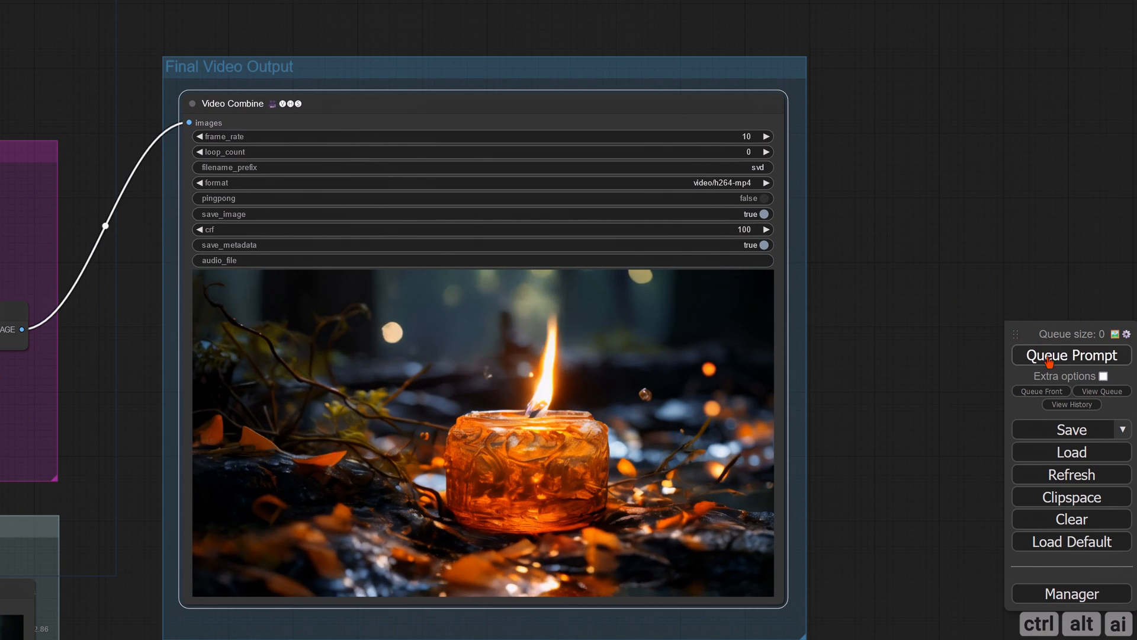
{"action": "left_click", "coordinate": [1049, 355]}
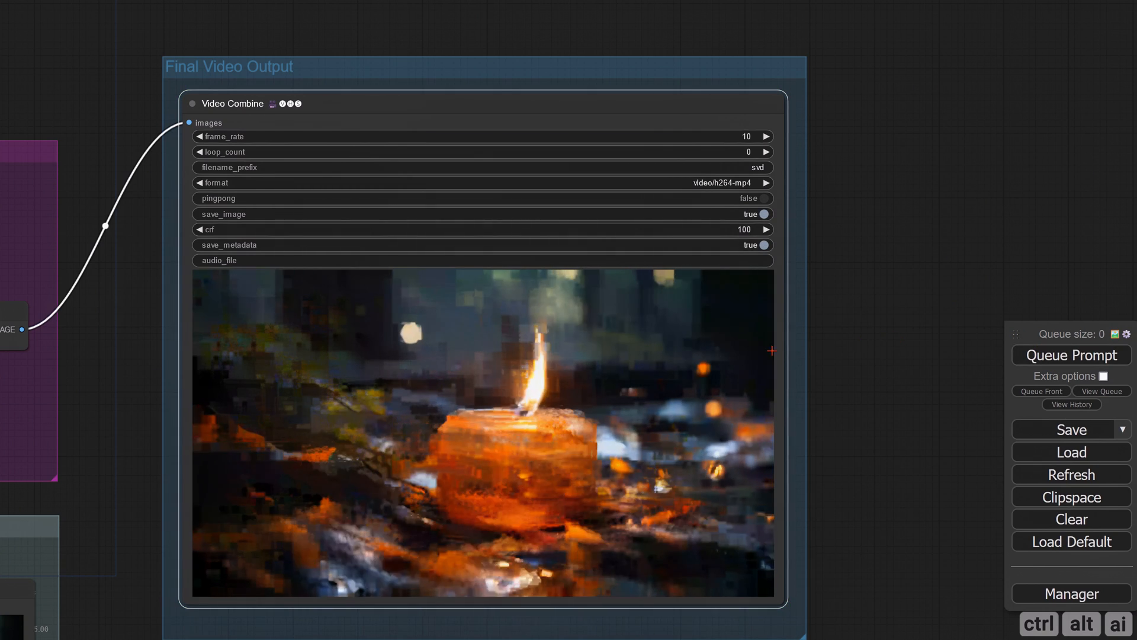
Step: Set the Video Combine node's crf to 1 and queue the workflow again
{"action": "left_click", "coordinate": [748, 229]}
{"action": "left_click", "coordinate": [835, 230]}
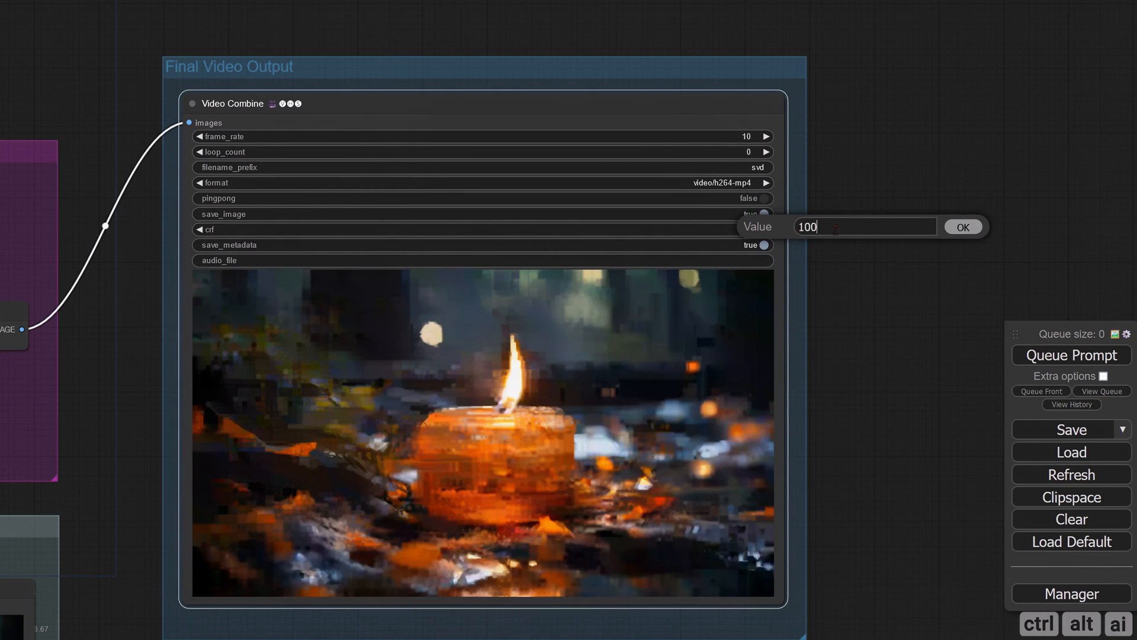
{"action": "double_click", "coordinate": [835, 229]}
{"action": "type", "text": "1"}
{"action": "left_click", "coordinate": [962, 227]}
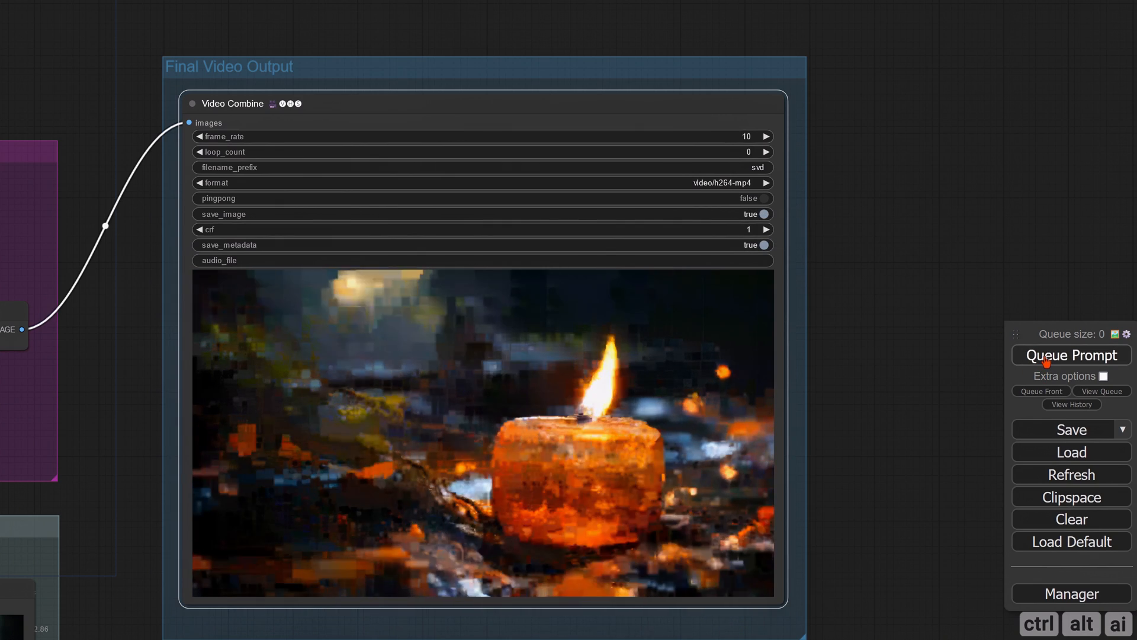
{"action": "left_click", "coordinate": [1047, 358]}
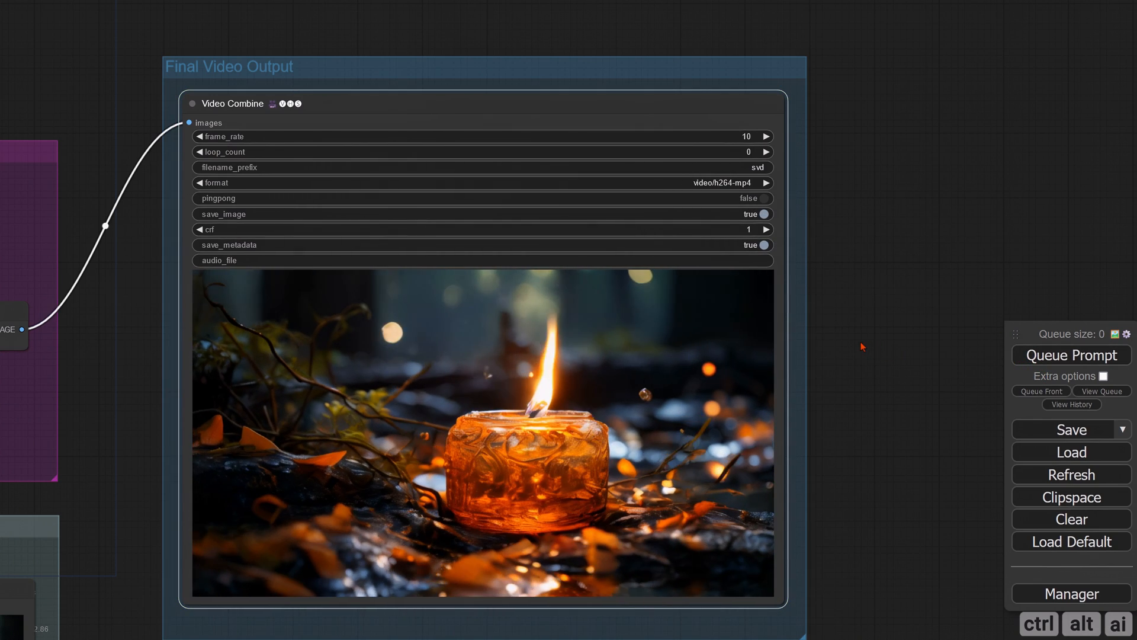
Step: Try a cfg of 3.5 in the KSampler and queue the workflow
{"action": "left_click_drag", "start_coordinate": [123, 375], "coordinate": [705, 359]}
{"action": "scroll", "coordinate": [374, 321], "scroll_direction": "down", "scroll_amount": 2}
{"action": "scroll", "coordinate": [255, 369], "scroll_direction": "up", "scroll_amount": 3}
{"action": "scroll", "coordinate": [255, 368], "scroll_direction": "up", "scroll_amount": 1}
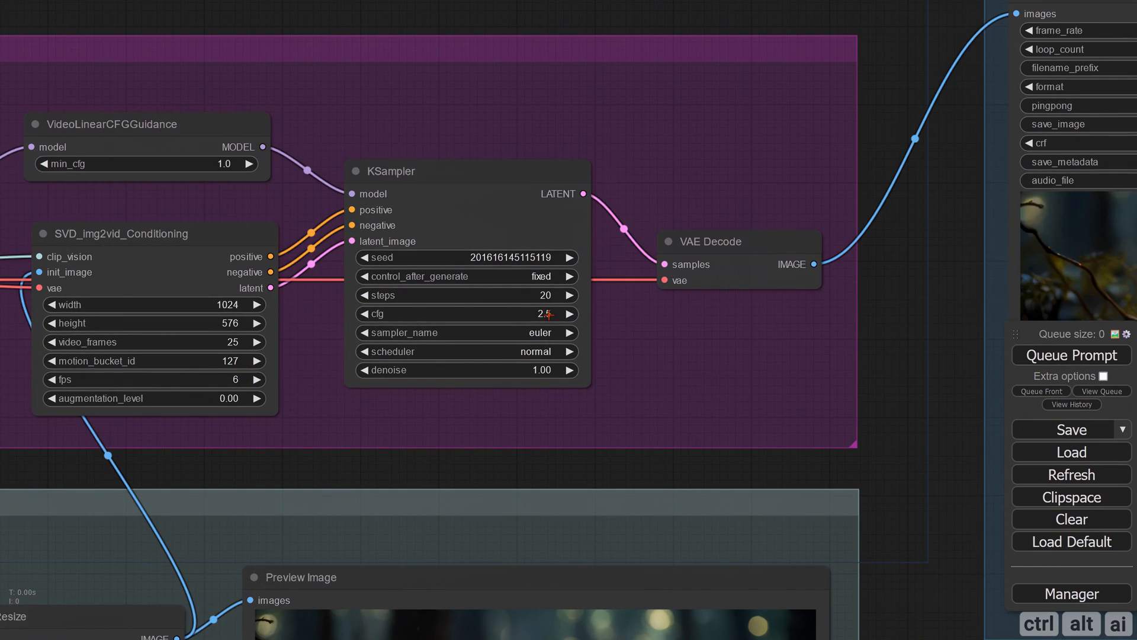
{"action": "left_click", "coordinate": [548, 314]}
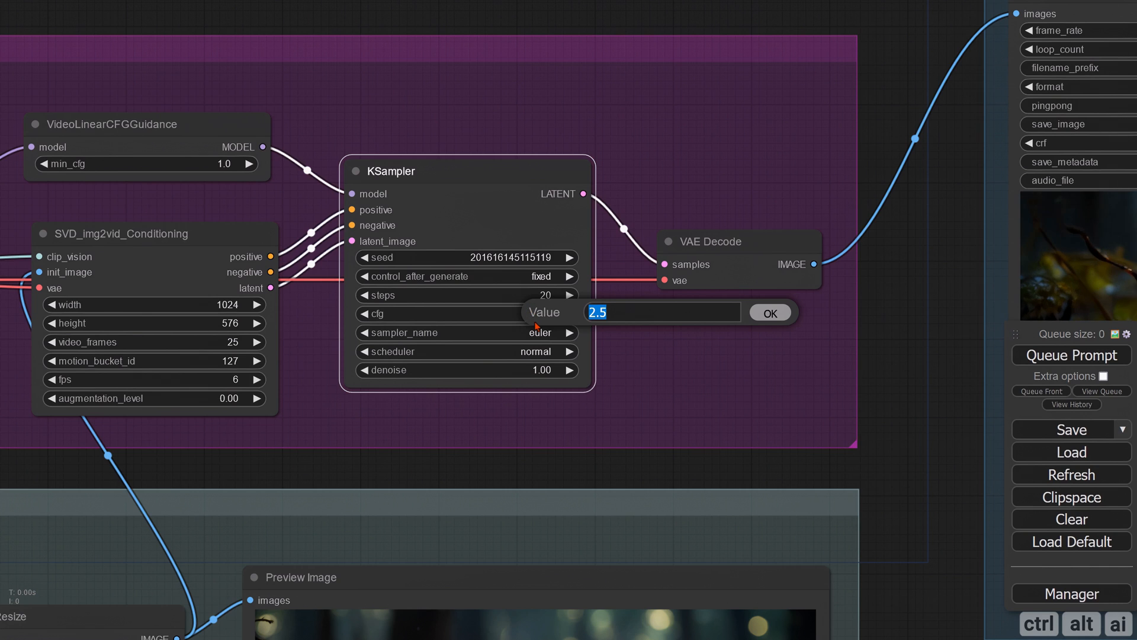
{"action": "type", "text": "3.5"}
{"action": "key", "text": "Return"}
{"action": "scroll", "coordinate": [776, 399], "scroll_direction": "down", "scroll_amount": 1}
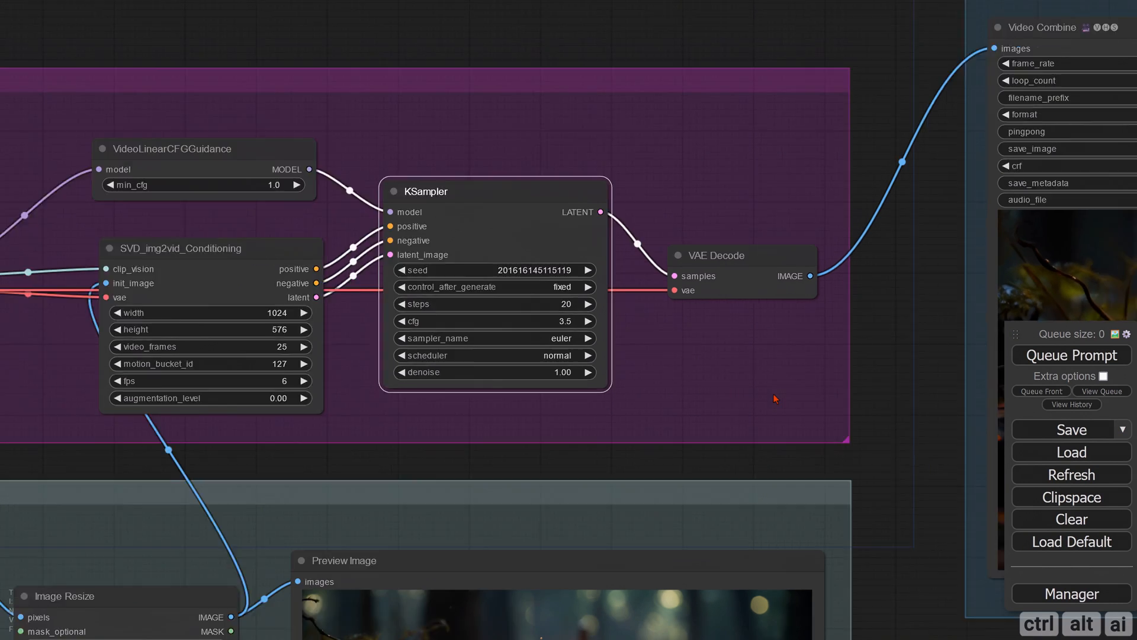
{"action": "scroll", "coordinate": [774, 396], "scroll_direction": "down", "scroll_amount": 2}
{"action": "left_click_drag", "start_coordinate": [874, 371], "coordinate": [247, 351]}
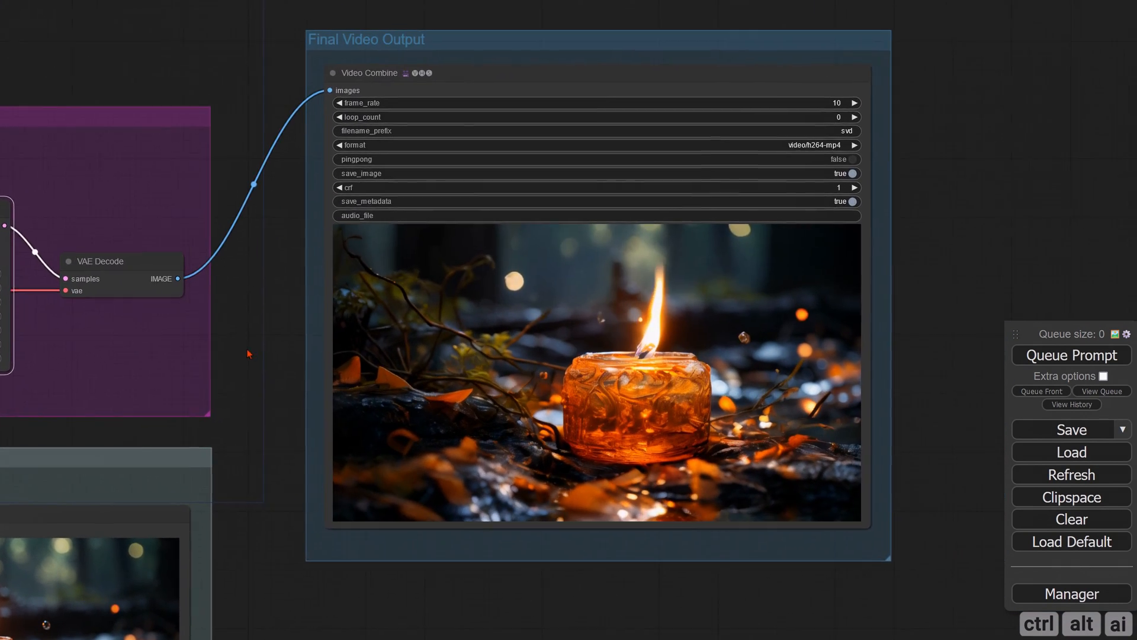
{"action": "left_click", "coordinate": [1028, 356]}
Step: Examine the regenerated candle video in the Video Combine preview and compare it with the resized source image
{"action": "scroll", "coordinate": [940, 274], "scroll_direction": "down", "scroll_amount": 5}
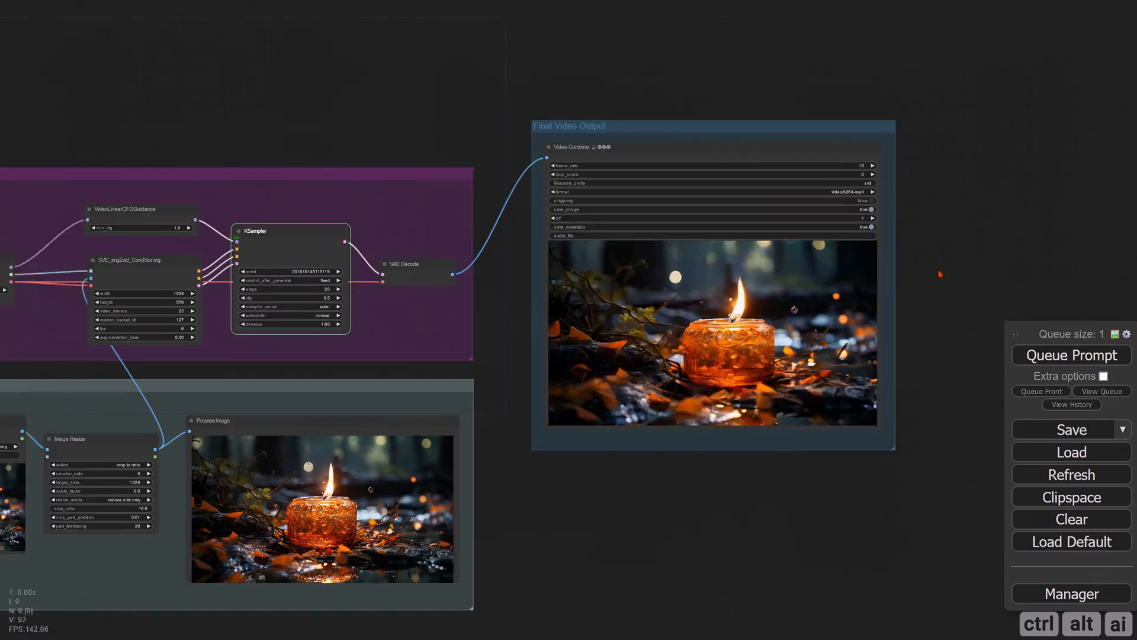
{"action": "left_click_drag", "start_coordinate": [941, 274], "coordinate": [841, 289]}
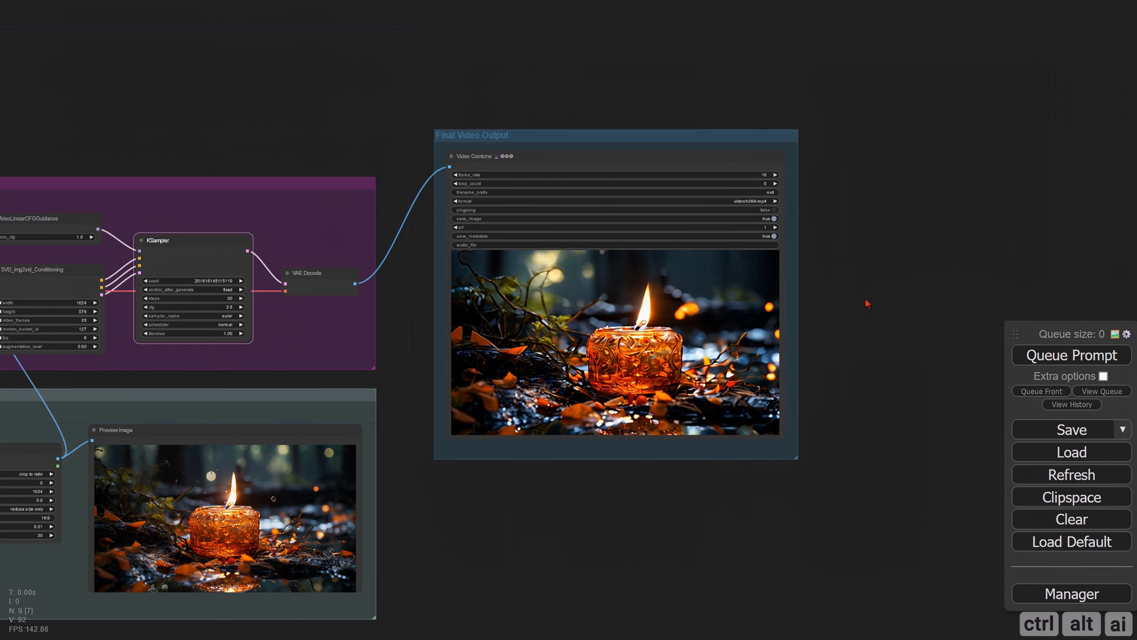
{"action": "left_click_drag", "start_coordinate": [866, 303], "coordinate": [800, 308]}
{"action": "scroll", "coordinate": [569, 388], "scroll_direction": "up", "scroll_amount": 6}
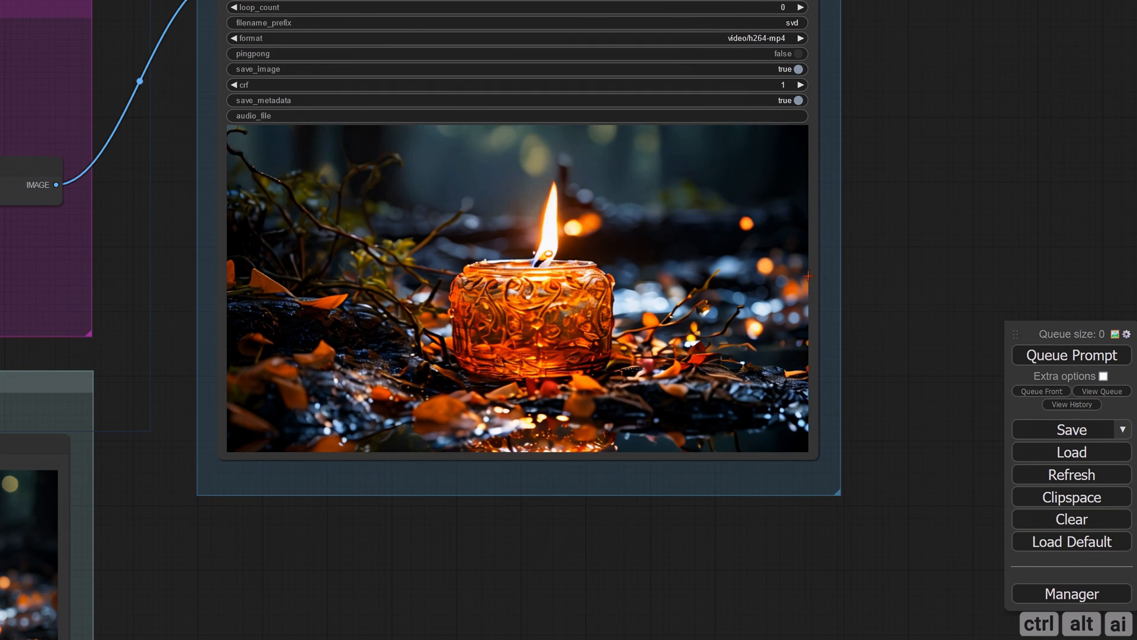
{"action": "left_click_drag", "start_coordinate": [861, 274], "coordinate": [863, 301]}
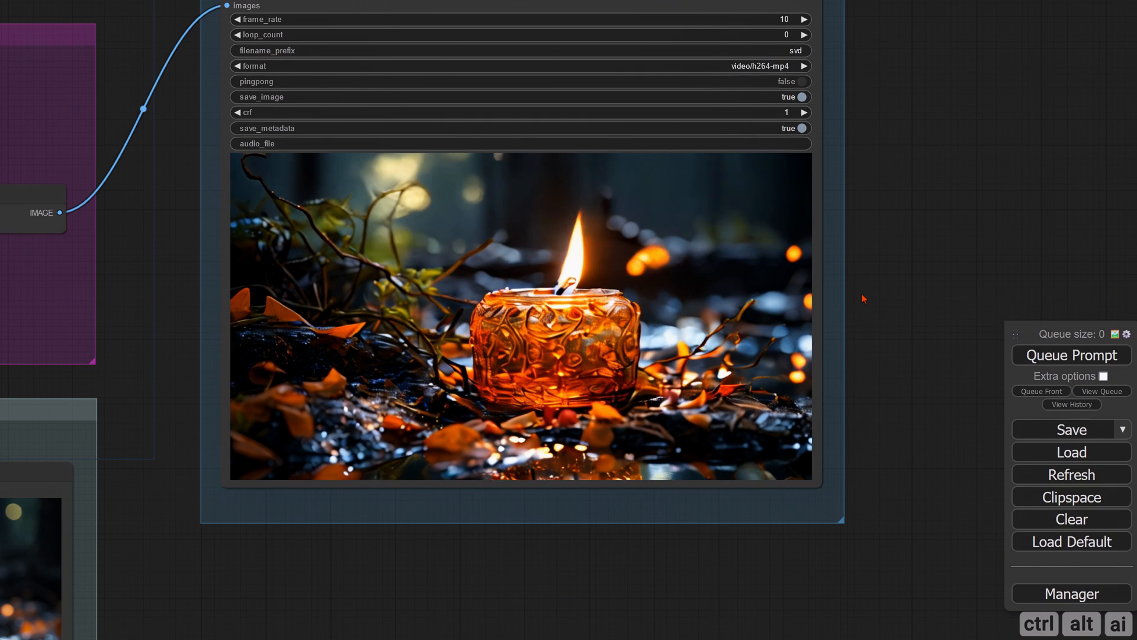
{"action": "scroll", "coordinate": [862, 294], "scroll_direction": "down", "scroll_amount": 4}
{"action": "left_click_drag", "start_coordinate": [505, 496], "coordinate": [560, 444]}
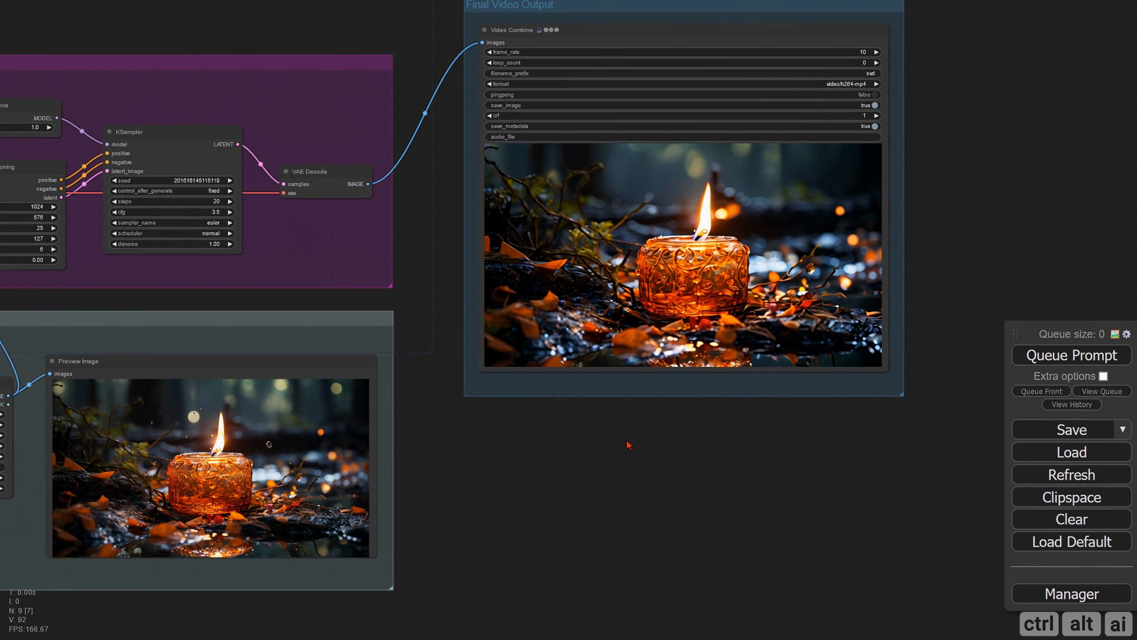
Step: Set the KSampler's cfg to 4.5 and check the resulting candle video in the Video Combine preview
{"action": "left_click_drag", "start_coordinate": [590, 398], "coordinate": [758, 475]}
{"action": "scroll", "coordinate": [609, 409], "scroll_direction": "up", "scroll_amount": 2}
{"action": "mouse_move", "coordinate": [762, 479]}
{"action": "left_mouse_down"}
{"action": "mouse_move", "coordinate": [783, 480]}
{"action": "mouse_move", "coordinate": [715, 440]}
{"action": "mouse_move", "coordinate": [779, 489]}
{"action": "left_mouse_up"}
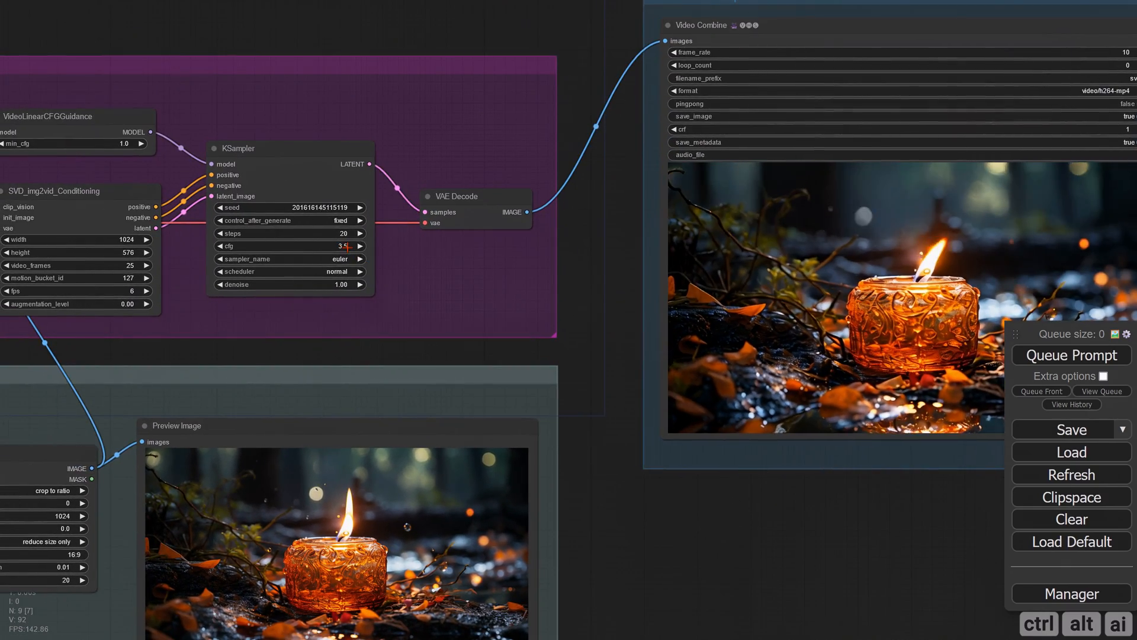
{"action": "left_click", "coordinate": [347, 246]}
{"action": "type", "text": "4.5"}
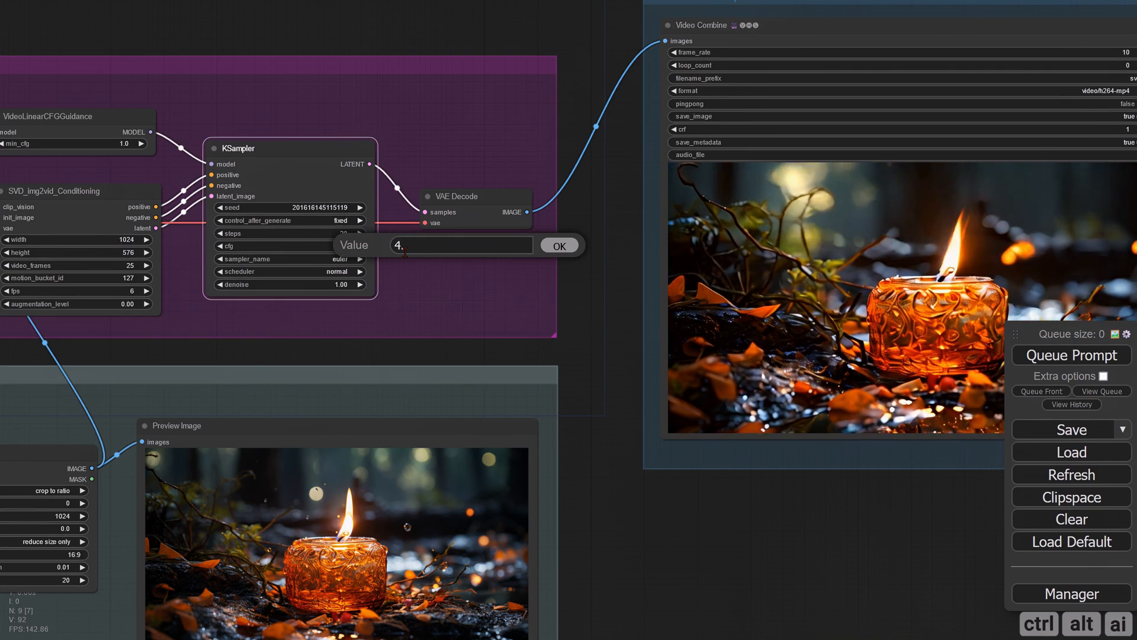
{"action": "key", "text": "Return"}
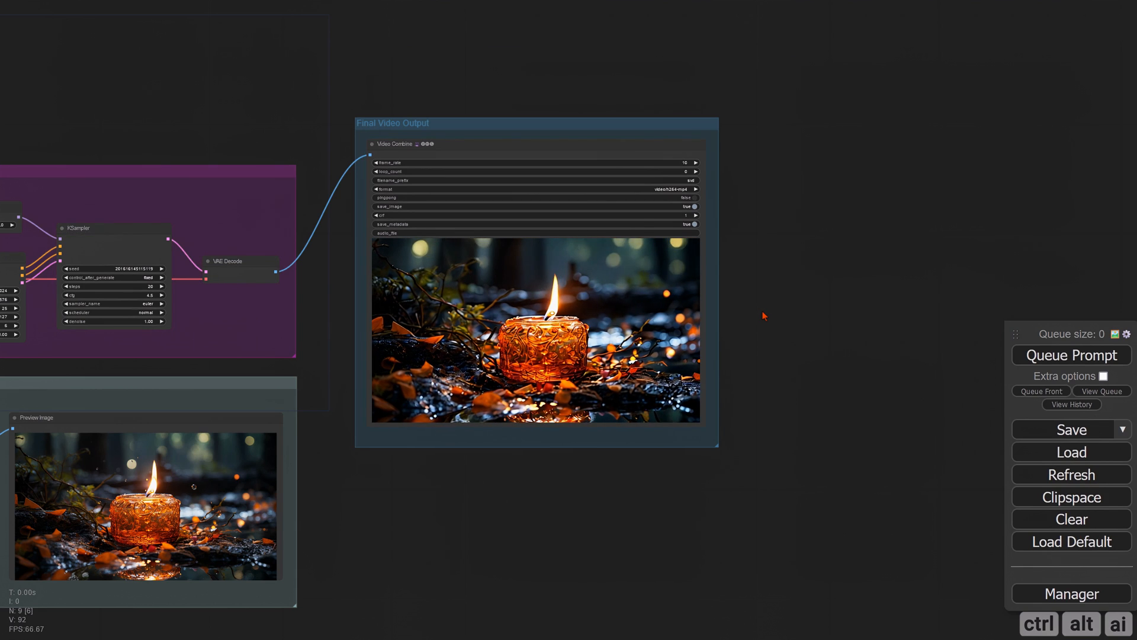
{"action": "left_click_drag", "start_coordinate": [764, 311], "coordinate": [892, 314]}
{"action": "scroll", "coordinate": [714, 325], "scroll_direction": "up", "scroll_amount": 5}
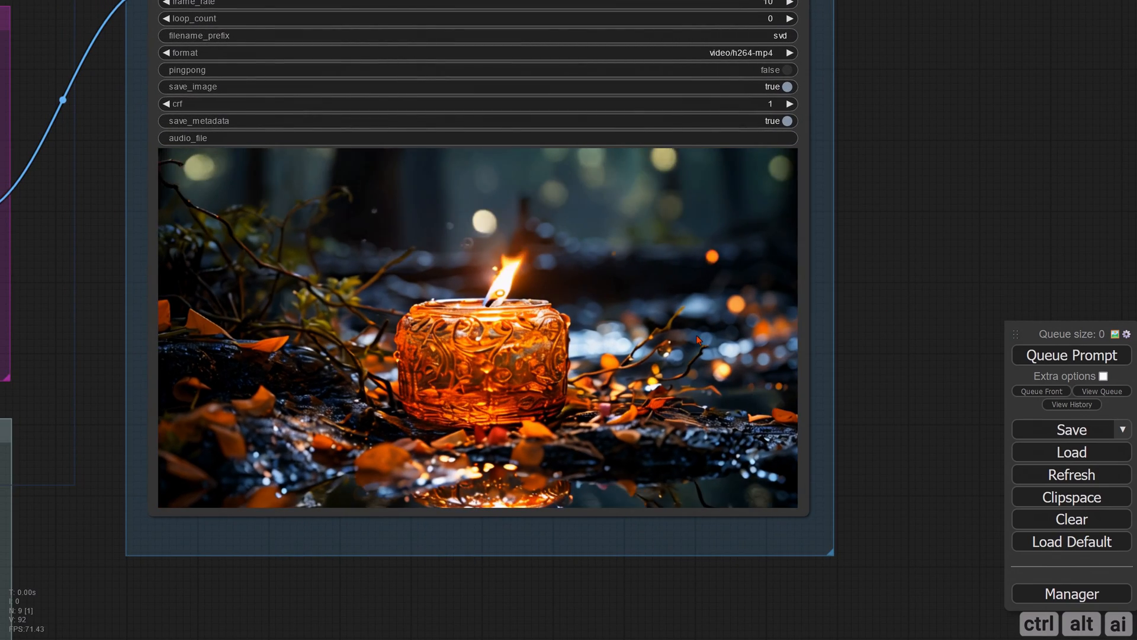
{"action": "scroll", "coordinate": [857, 349], "scroll_direction": "down", "scroll_amount": 6}
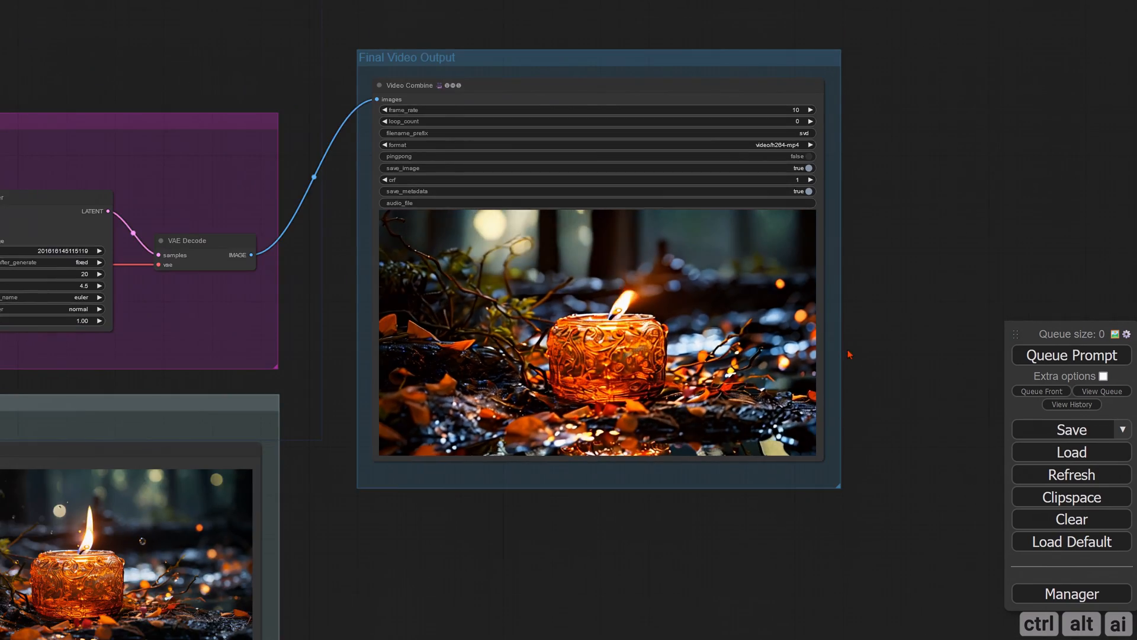
Step: Set the KSampler's cfg to 1.5 and queue the workflow to regenerate the candle video
{"action": "left_click_drag", "start_coordinate": [609, 528], "coordinate": [562, 509]}
{"action": "scroll", "coordinate": [630, 450], "scroll_direction": "up", "scroll_amount": 4}
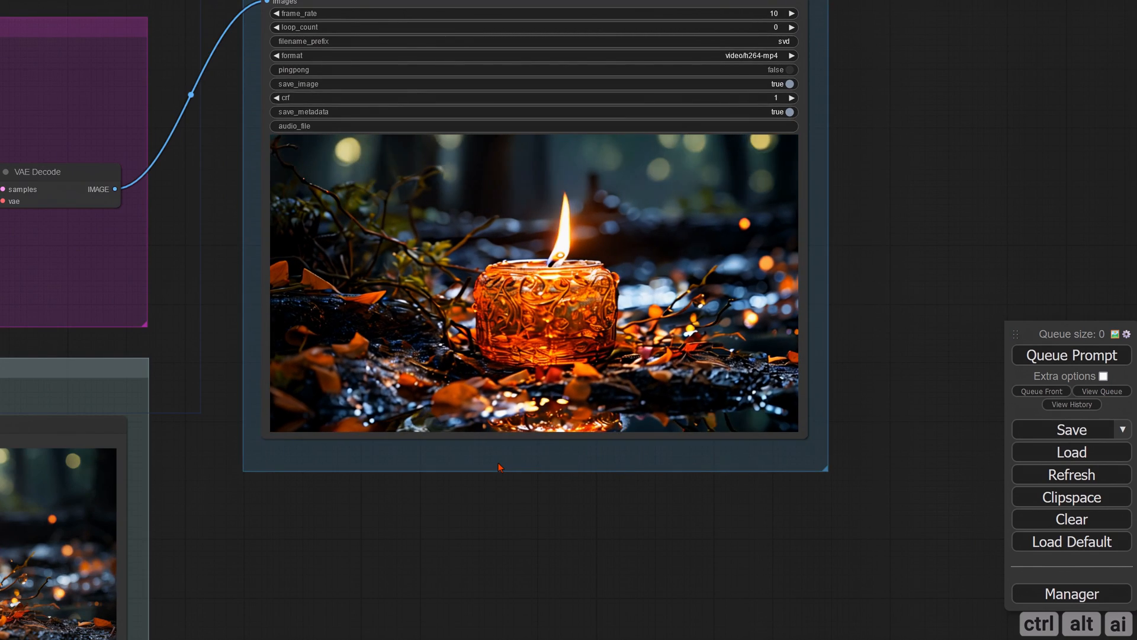
{"action": "scroll", "coordinate": [500, 464], "scroll_direction": "down", "scroll_amount": 4}
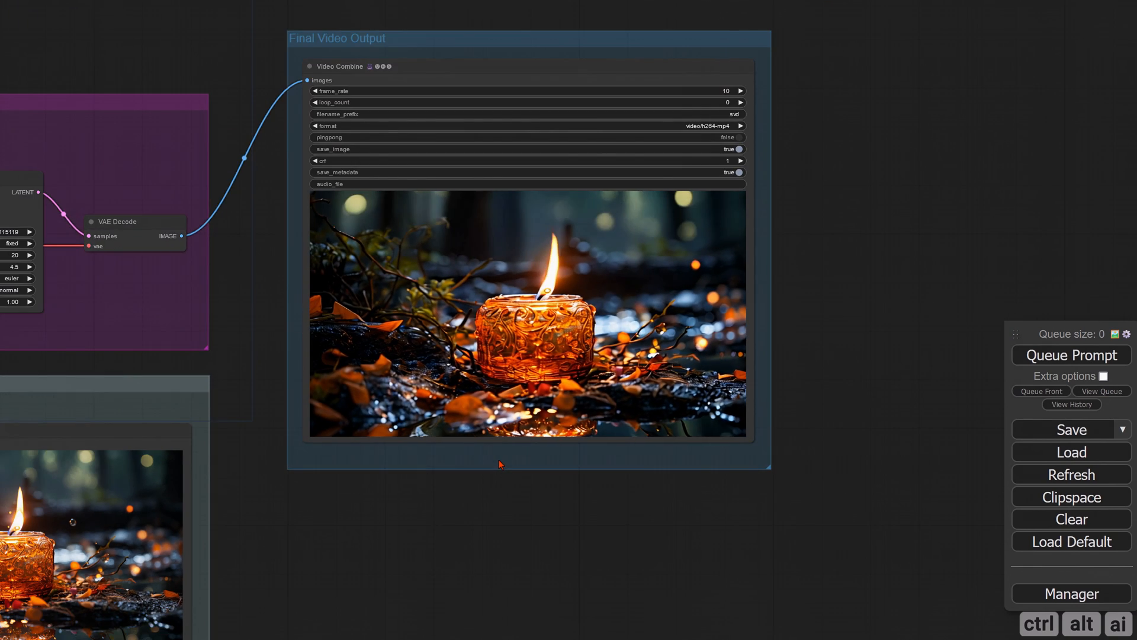
{"action": "scroll", "coordinate": [504, 417], "scroll_direction": "up", "scroll_amount": 5}
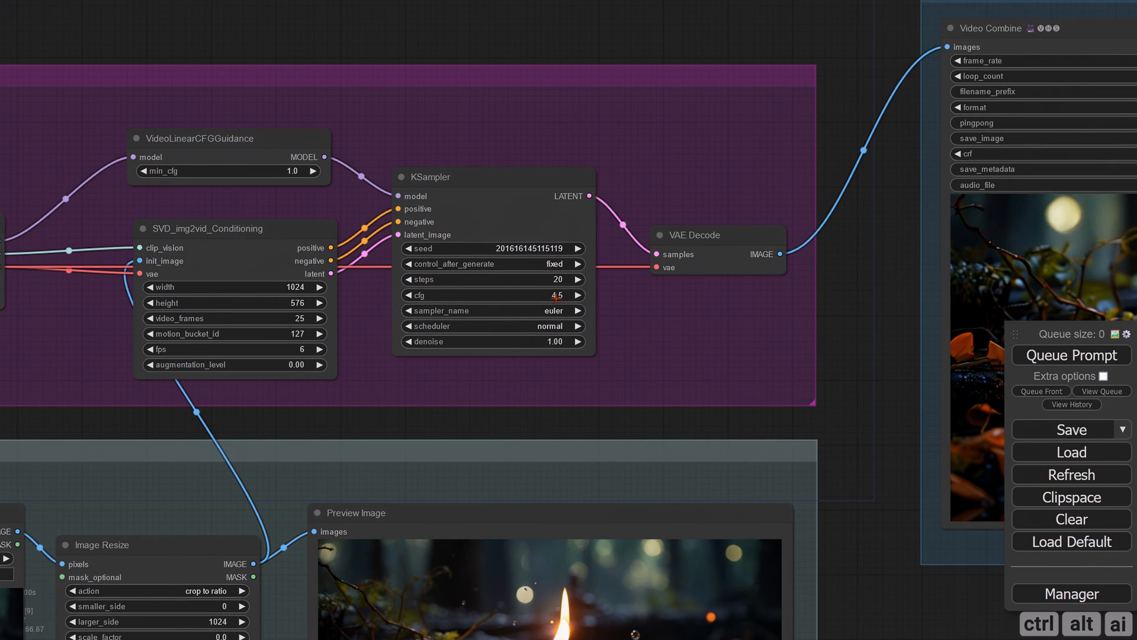
{"action": "left_click", "coordinate": [556, 298]}
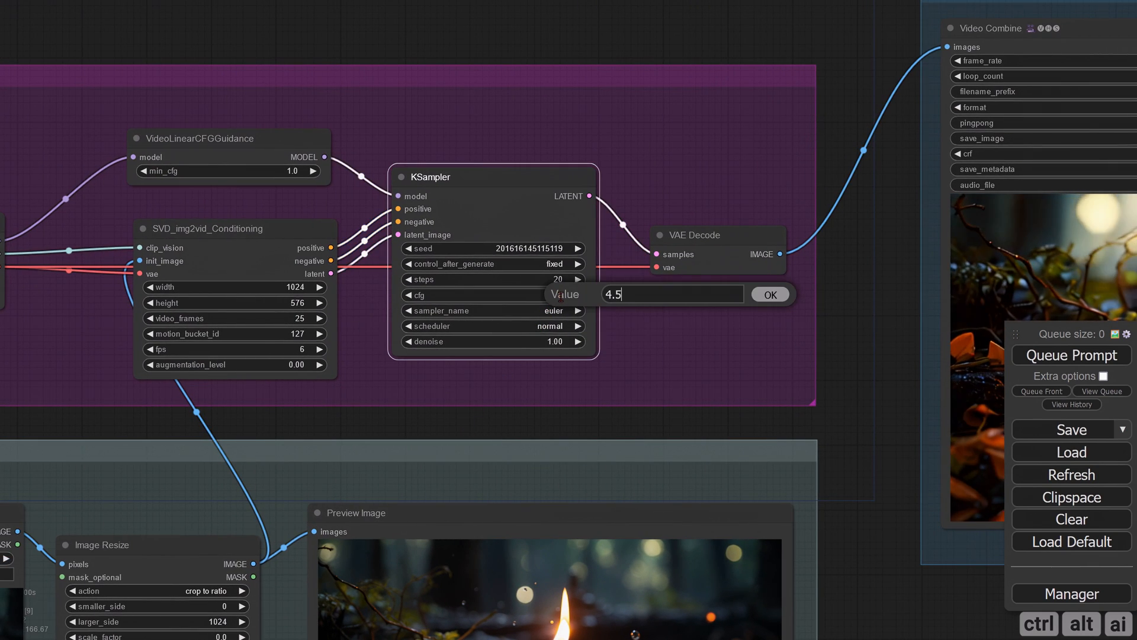
{"action": "type", "text": "1.5"}
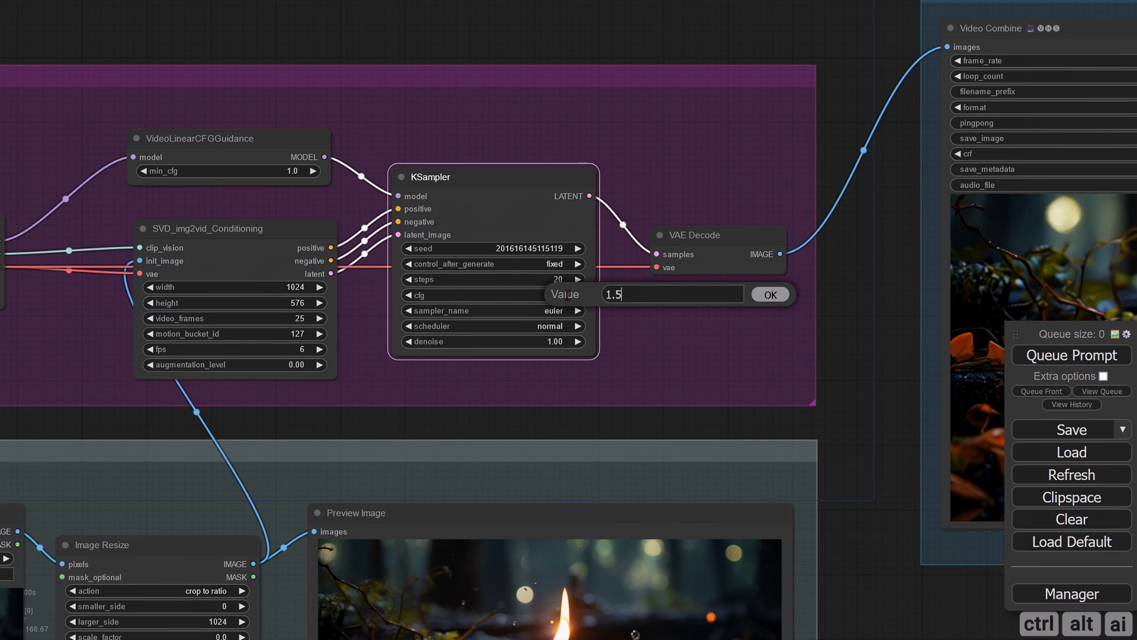
{"action": "key", "text": "Return"}
{"action": "scroll", "coordinate": [607, 394], "scroll_direction": "down", "scroll_amount": 2}
{"action": "left_click_drag", "start_coordinate": [728, 409], "coordinate": [485, 392]}
{"action": "scroll", "coordinate": [485, 392], "scroll_direction": "down", "scroll_amount": 1}
{"action": "left_click", "coordinate": [1068, 354]}
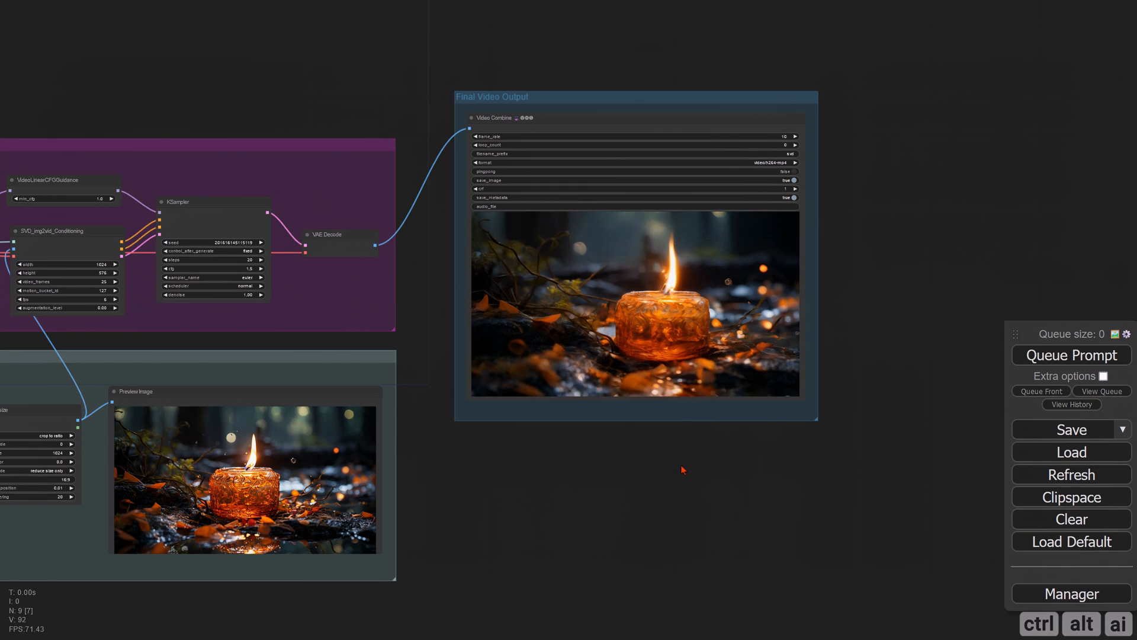
Step: Check the regenerated candle video in the Video Combine preview and set the KSampler's scheduler to simple
{"action": "left_click_drag", "start_coordinate": [682, 469], "coordinate": [564, 464]}
{"action": "scroll", "coordinate": [524, 307], "scroll_direction": "up", "scroll_amount": 7}
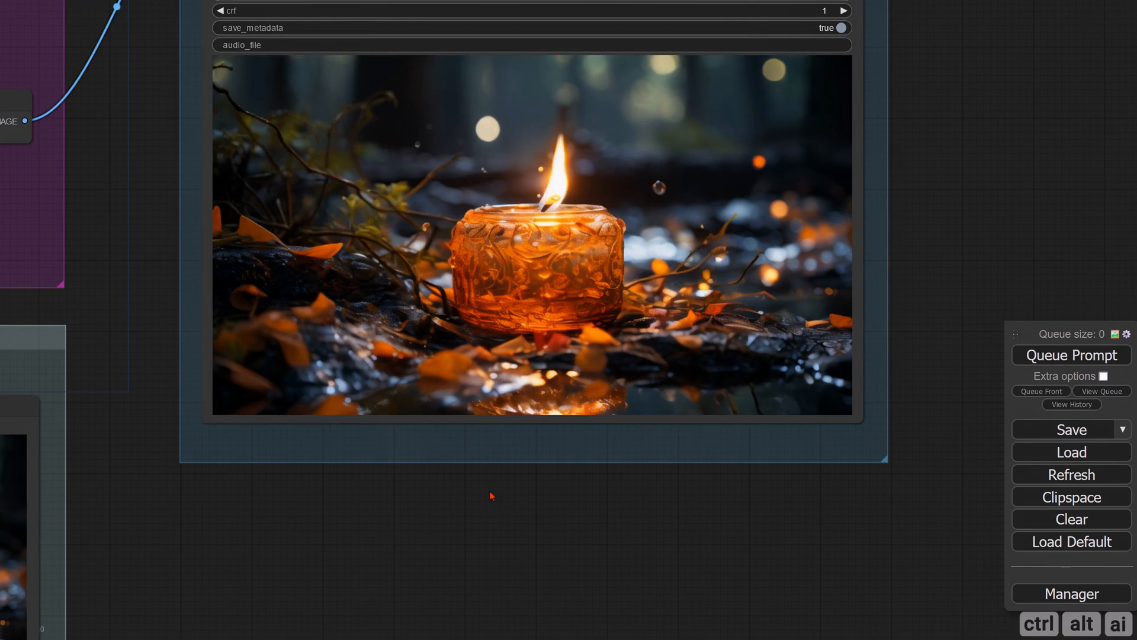
{"action": "left_click_drag", "start_coordinate": [492, 495], "coordinate": [455, 584]}
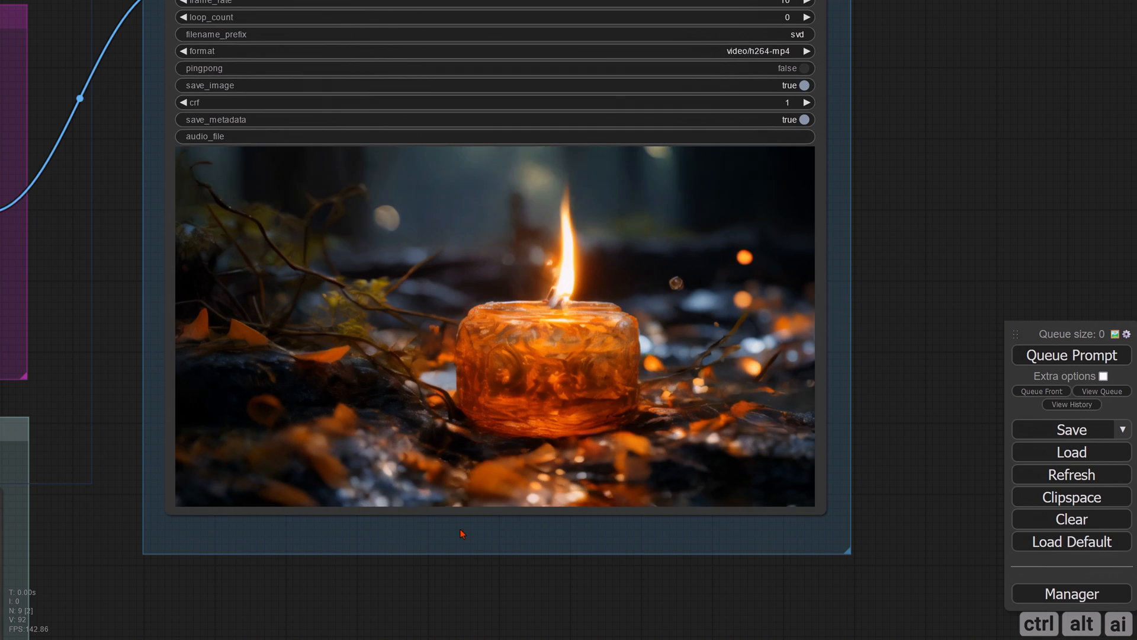
{"action": "scroll", "coordinate": [463, 534], "scroll_direction": "down", "scroll_amount": 5}
{"action": "left_click_drag", "start_coordinate": [232, 455], "coordinate": [594, 422]}
{"action": "scroll", "coordinate": [389, 383], "scroll_direction": "up", "scroll_amount": 2}
{"action": "left_click_drag", "start_coordinate": [399, 378], "coordinate": [459, 379]}
{"action": "left_click", "coordinate": [445, 338]}
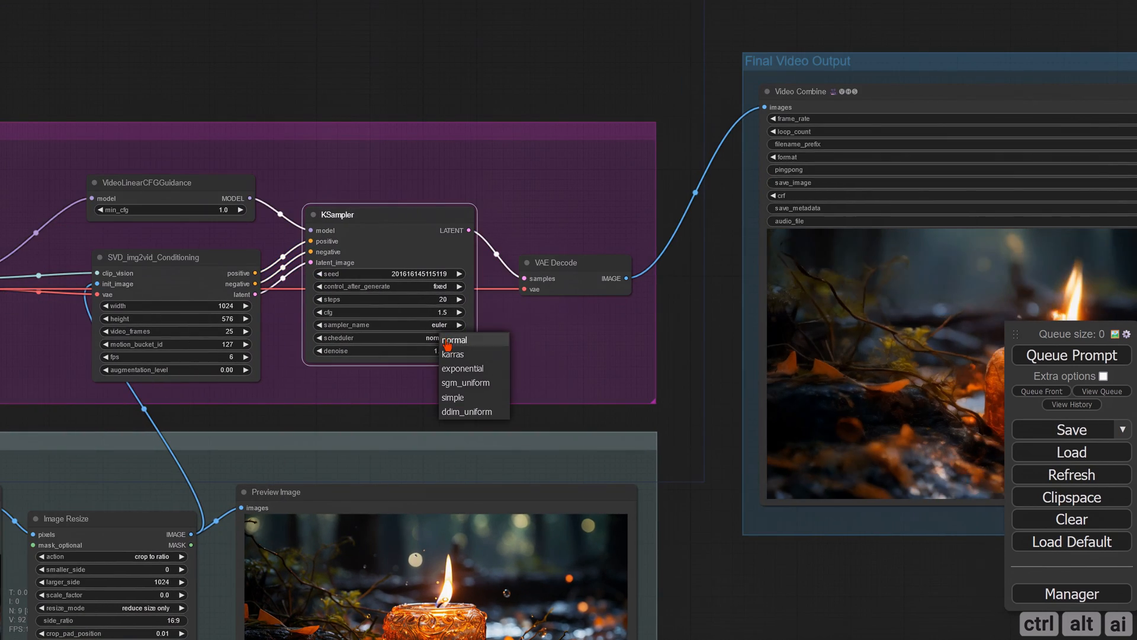
{"action": "left_click", "coordinate": [452, 397]}
Step: Set motion_bucket_id to 5 in SVD_img2vid_Conditioning, run the workflow and check the resulting candle video
{"action": "scroll", "coordinate": [335, 378], "scroll_direction": "up", "scroll_amount": 2}
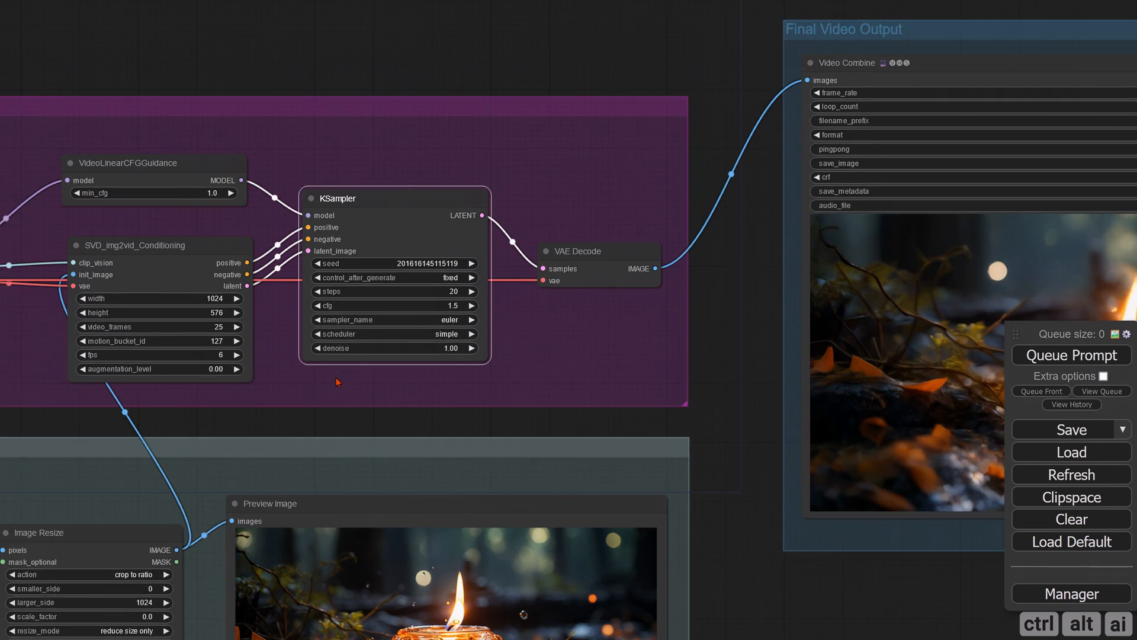
{"action": "left_click", "coordinate": [210, 338]}
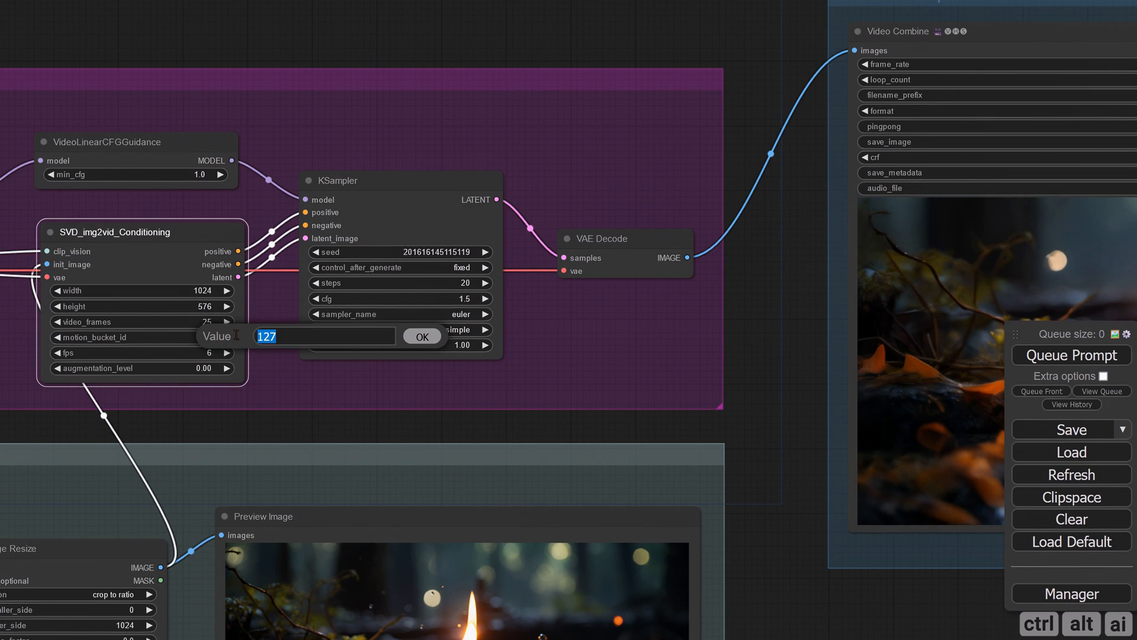
{"action": "type", "text": "5"}
{"action": "key", "text": "Return"}
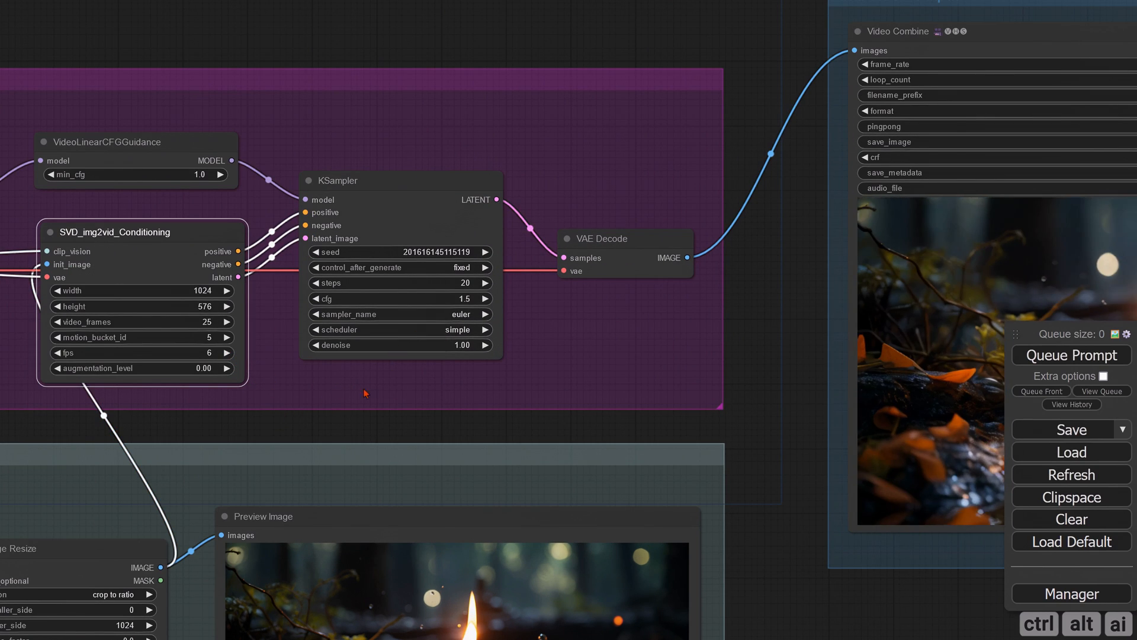
{"action": "scroll", "coordinate": [450, 423], "scroll_direction": "down", "scroll_amount": 2}
{"action": "left_click_drag", "start_coordinate": [879, 548], "coordinate": [423, 475]}
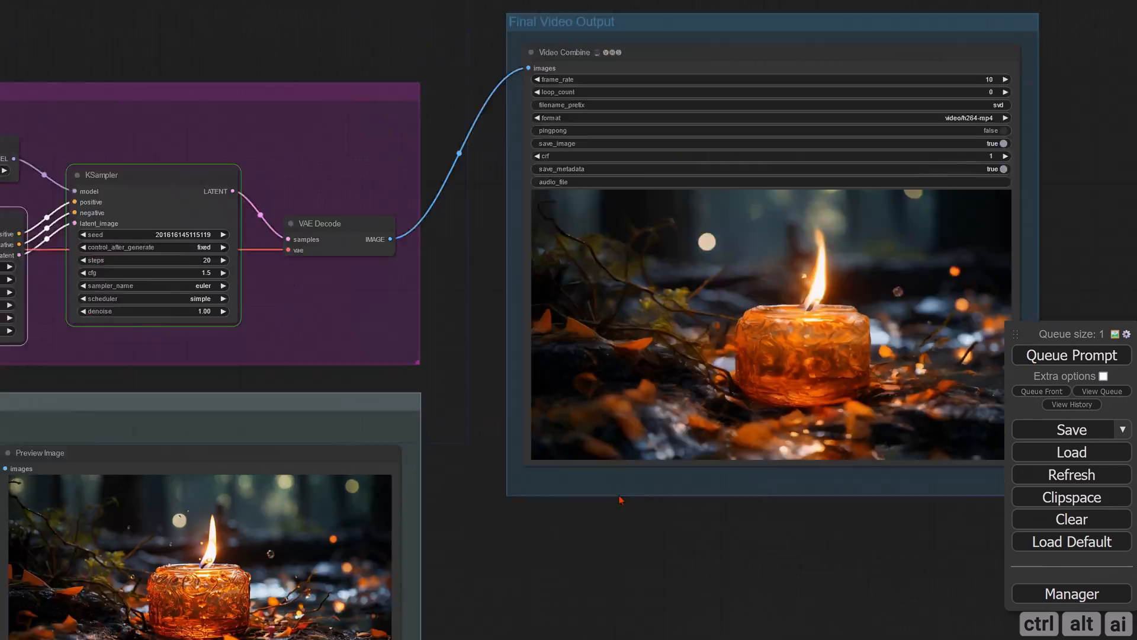
{"action": "scroll", "coordinate": [538, 499], "scroll_direction": "down", "scroll_amount": 3}
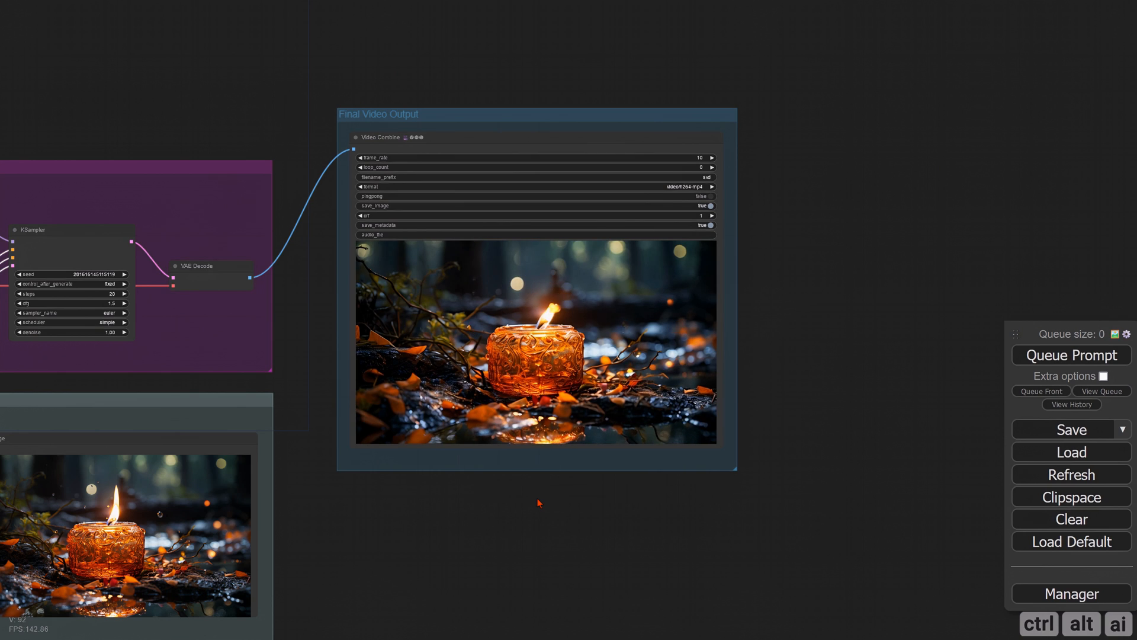
{"action": "scroll", "coordinate": [557, 498], "scroll_direction": "up", "scroll_amount": 6}
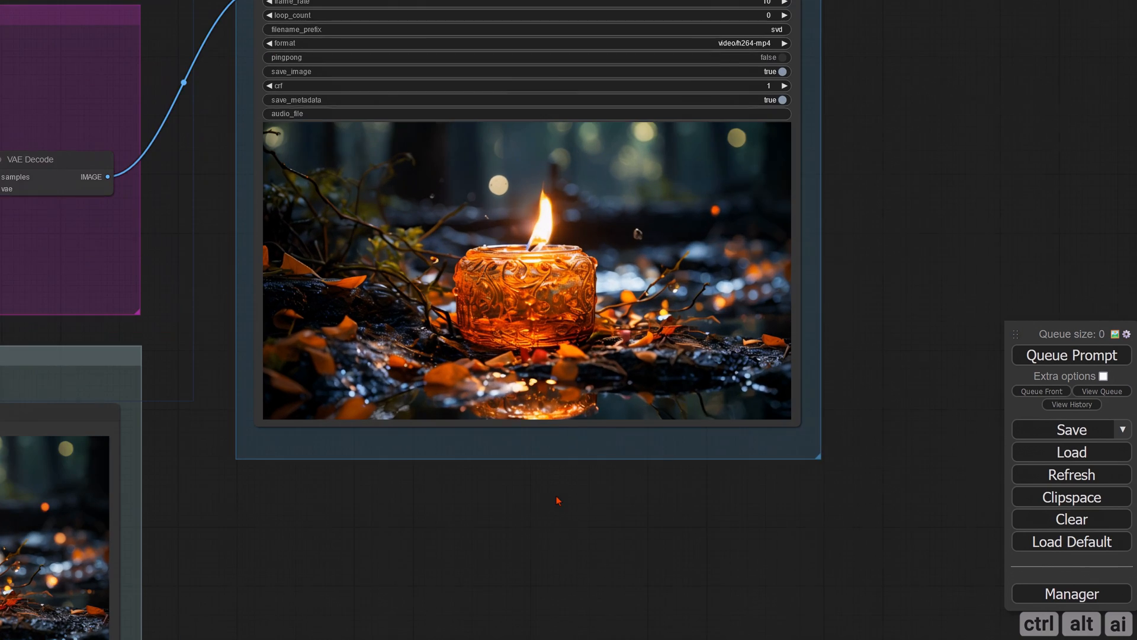
{"action": "scroll", "coordinate": [559, 487], "scroll_direction": "up", "scroll_amount": 1}
{"action": "left_click_drag", "start_coordinate": [548, 492], "coordinate": [529, 585]}
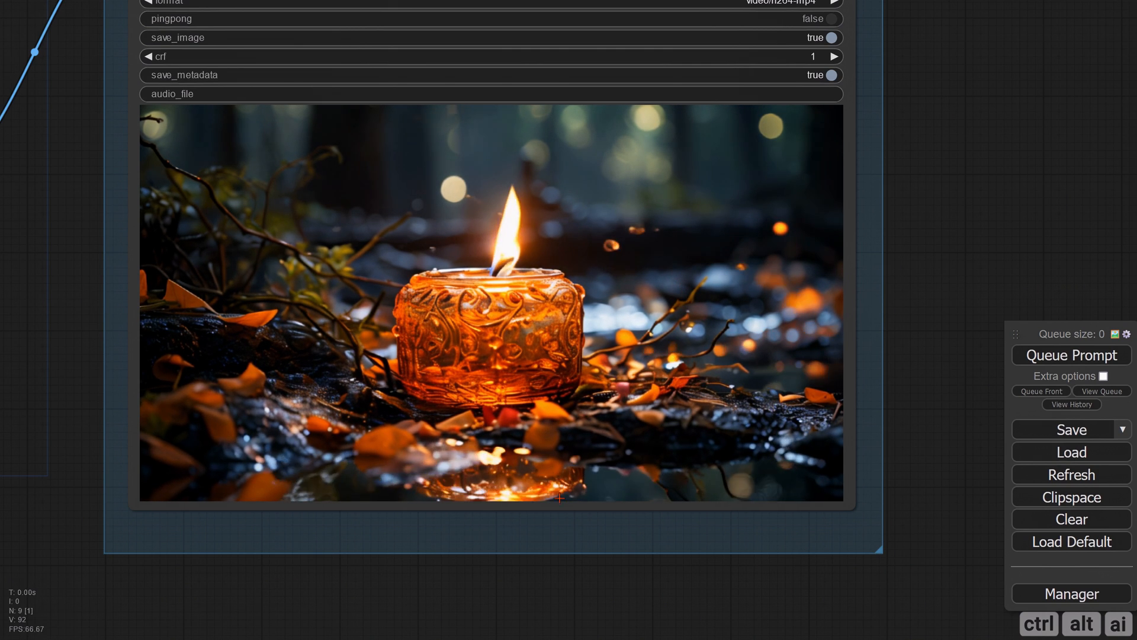
Step: Load the picture Hand Bye 2.png into the Load Image node
{"action": "scroll", "coordinate": [557, 530], "scroll_direction": "down", "scroll_amount": 4}
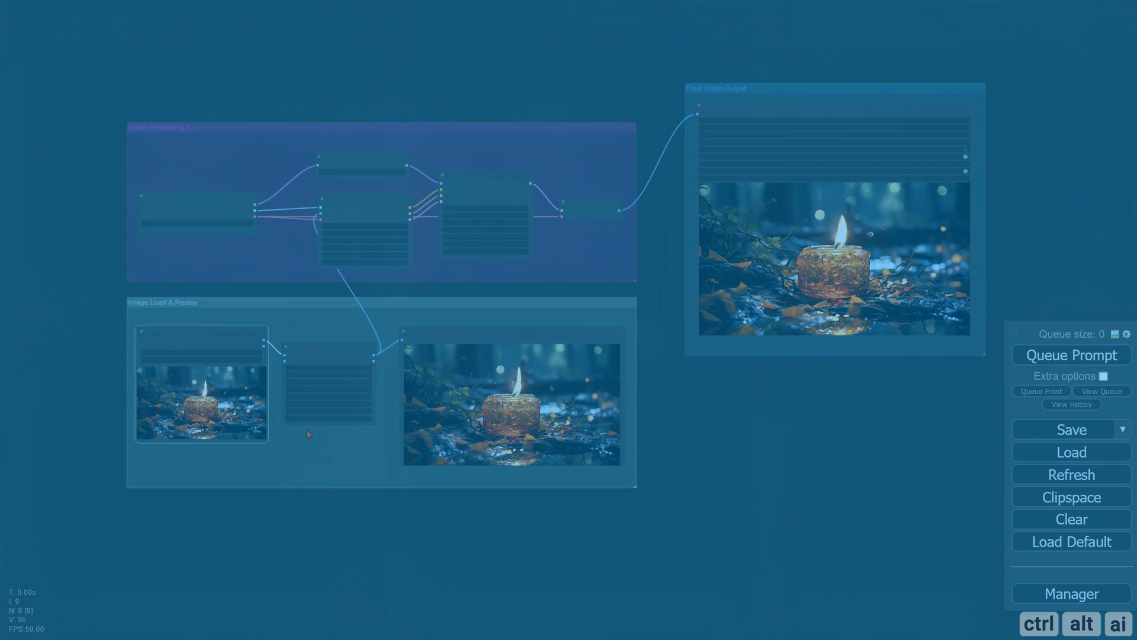
{"action": "scroll", "coordinate": [285, 461], "scroll_direction": "up", "scroll_amount": 5}
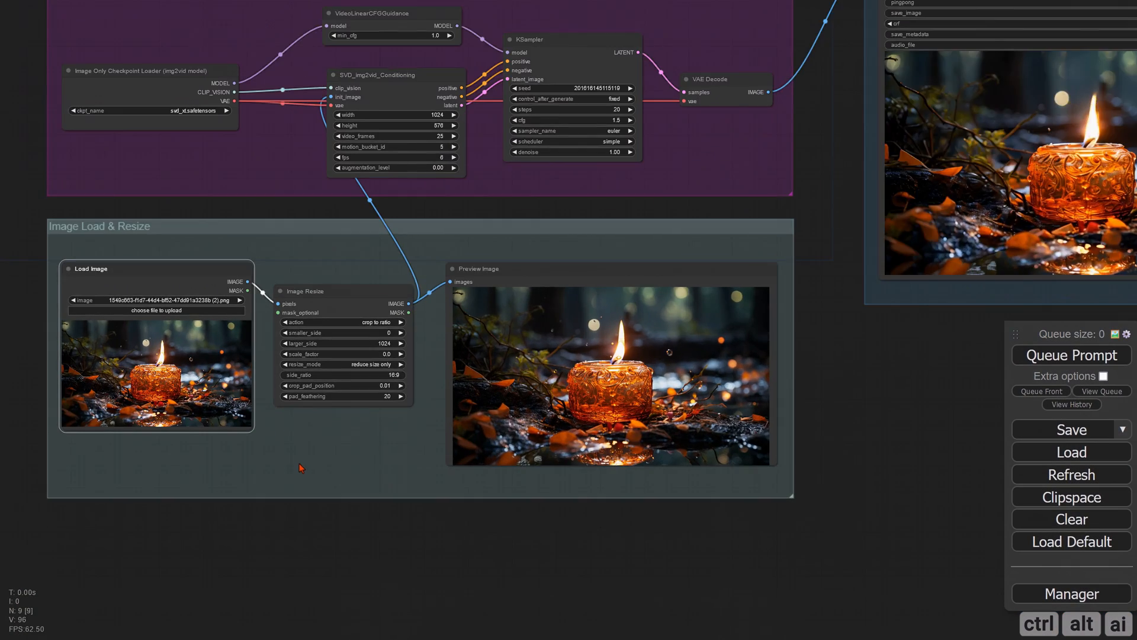
{"action": "left_click_drag", "start_coordinate": [259, 582], "coordinate": [500, 615]}
{"action": "scroll", "coordinate": [403, 436], "scroll_direction": "up", "scroll_amount": 1}
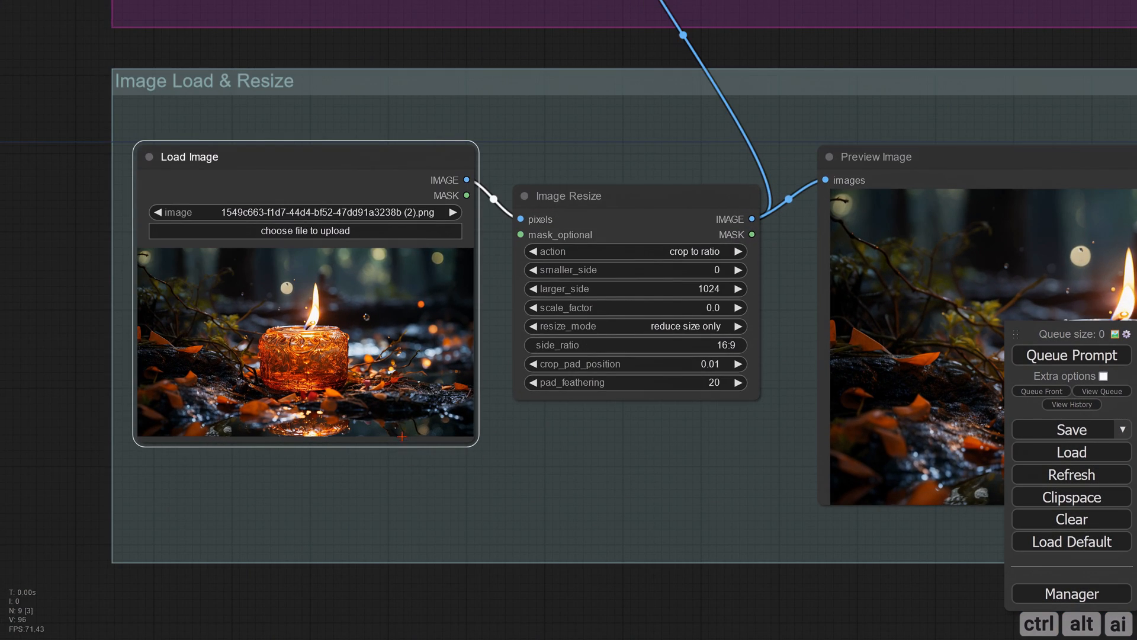
{"action": "left_click", "coordinate": [306, 233]}
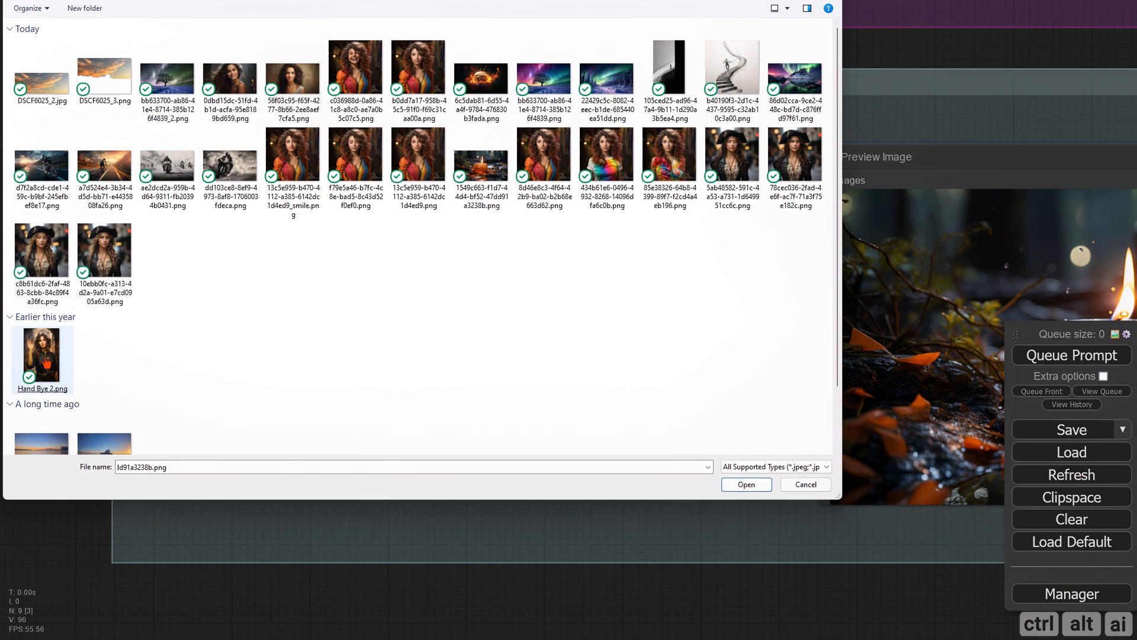
{"action": "double_click", "coordinate": [47, 364]}
Step: Resize the Load Image node to a narrow portrait shape and reposition it inside the Image Load & Resize group
{"action": "scroll", "coordinate": [323, 391], "scroll_direction": "up", "scroll_amount": 3}
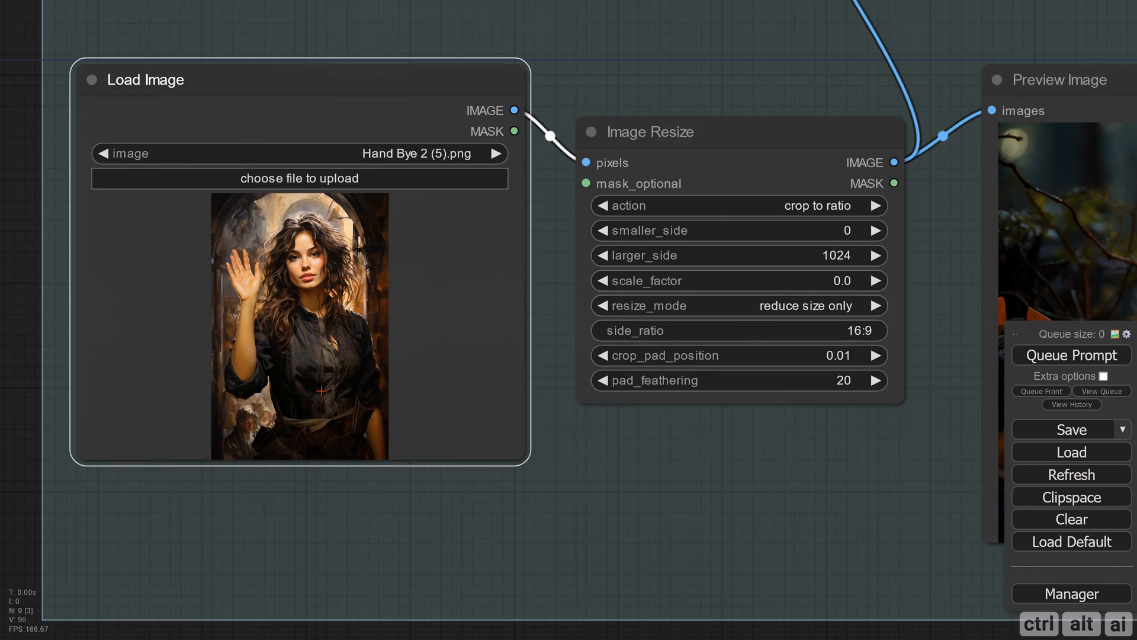
{"action": "scroll", "coordinate": [321, 395], "scroll_direction": "down", "scroll_amount": 2}
{"action": "left_click_drag", "start_coordinate": [490, 453], "coordinate": [359, 569]}
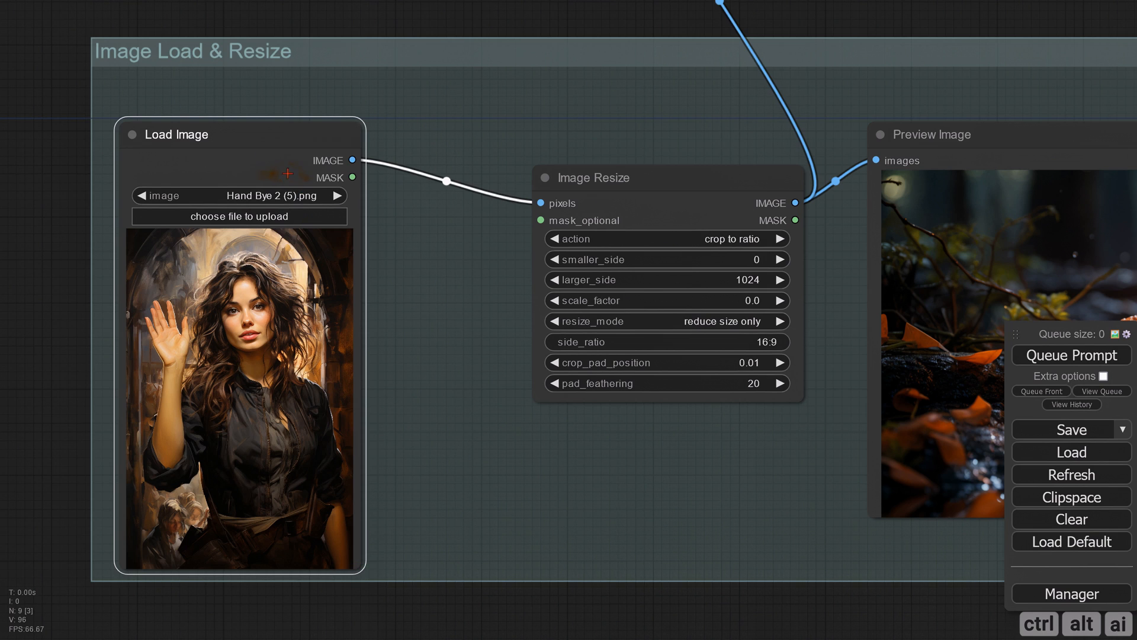
{"action": "left_click_drag", "start_coordinate": [288, 173], "coordinate": [340, 148]}
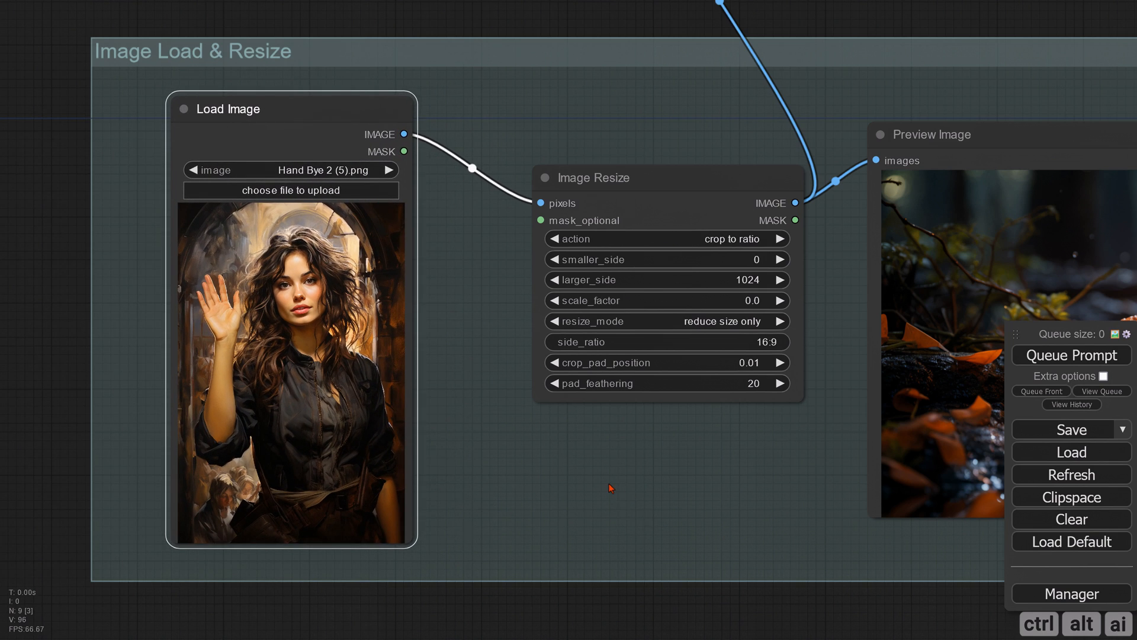
Step: Set the Image Resize node's side_ratio to 9:16 and its crop_pad_position to 0.00
{"action": "scroll", "coordinate": [610, 485], "scroll_direction": "down", "scroll_amount": 2}
{"action": "left_click_drag", "start_coordinate": [667, 578], "coordinate": [559, 557]}
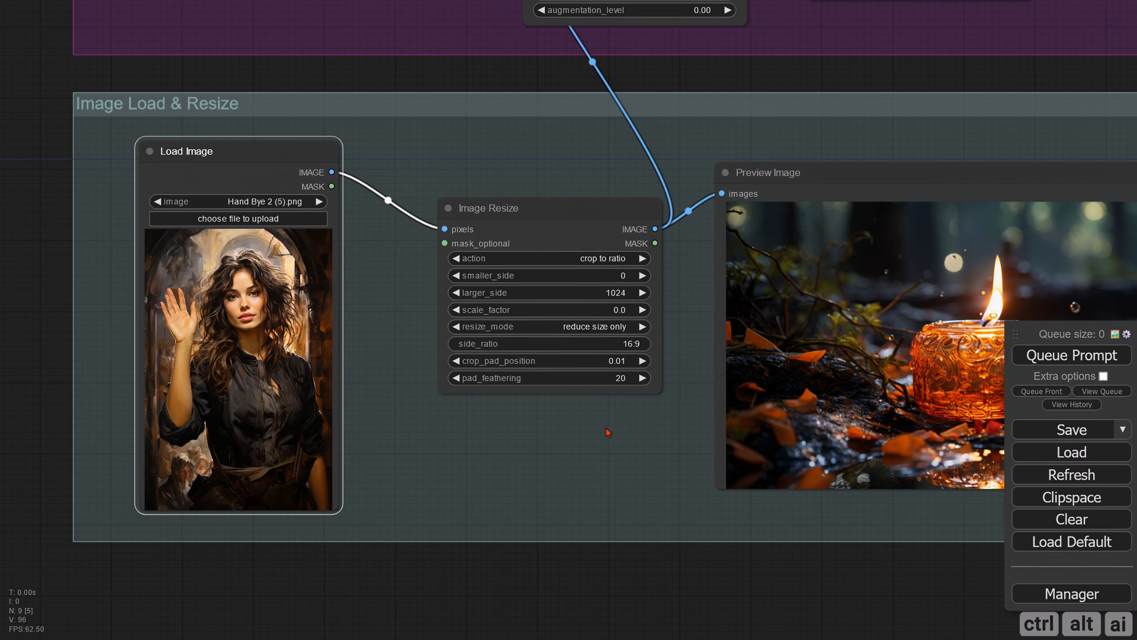
{"action": "left_click_drag", "start_coordinate": [634, 561], "coordinate": [587, 549]}
{"action": "left_click", "coordinate": [578, 332]}
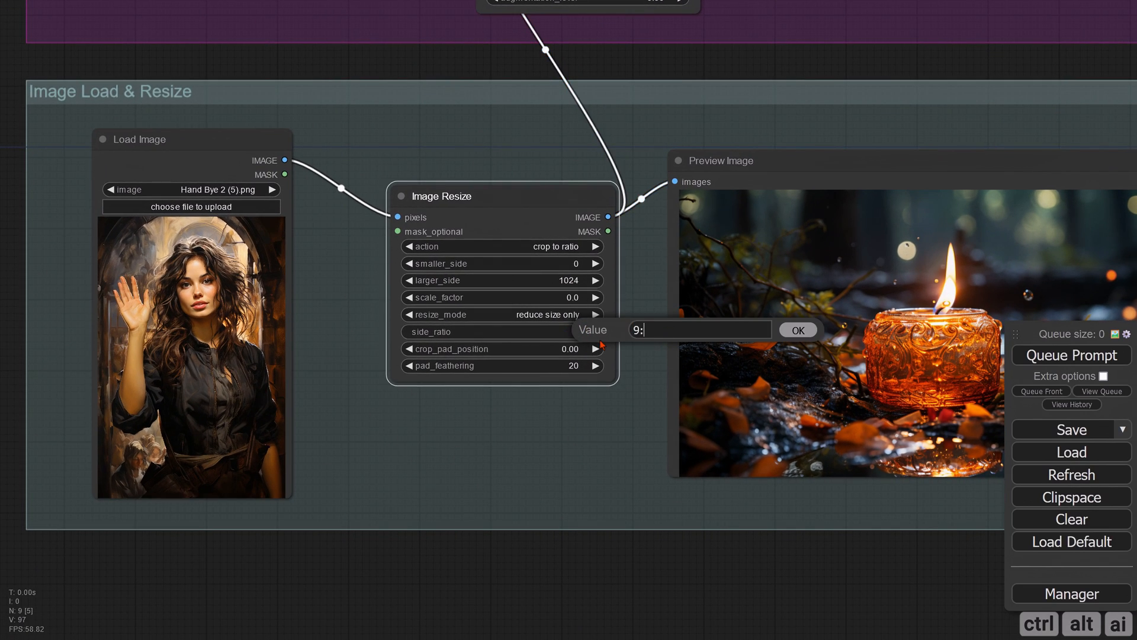
{"action": "key", "text": "Return"}
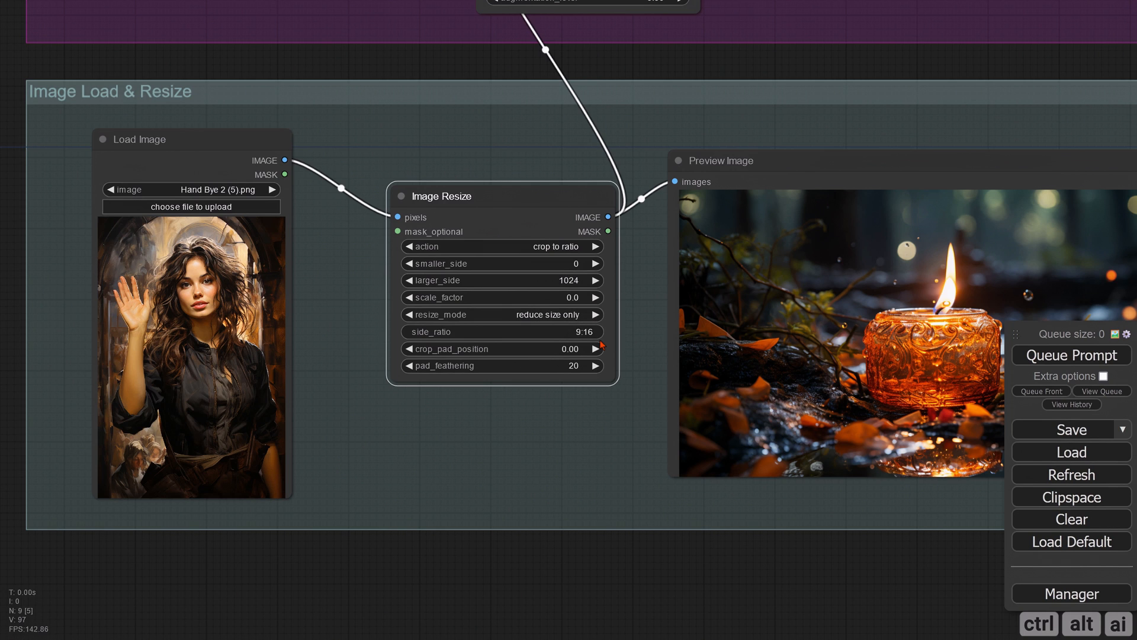
Step: Disconnect the resized image from the init_image input of SVD_img2vid_Conditioning and queue the workflow to preview only the crop
{"action": "scroll", "coordinate": [574, 360], "scroll_direction": "down", "scroll_amount": 2}
{"action": "left_click_drag", "start_coordinate": [540, 126], "coordinate": [503, 259]}
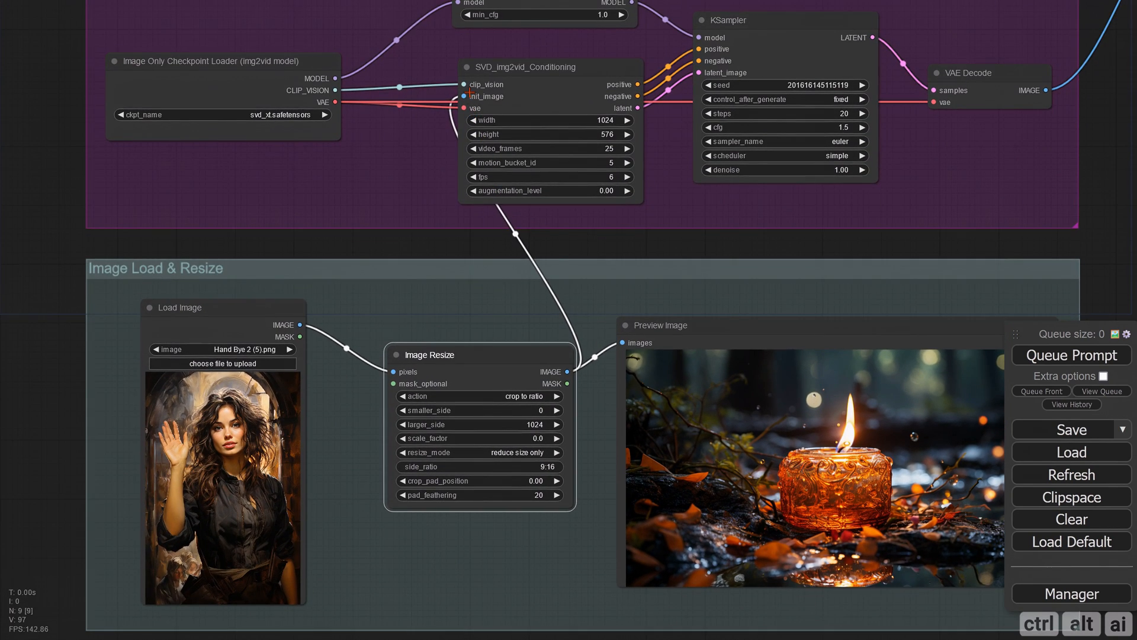
{"action": "left_click_drag", "start_coordinate": [470, 94], "coordinate": [454, 121]}
{"action": "left_click_drag", "start_coordinate": [542, 249], "coordinate": [494, 182]}
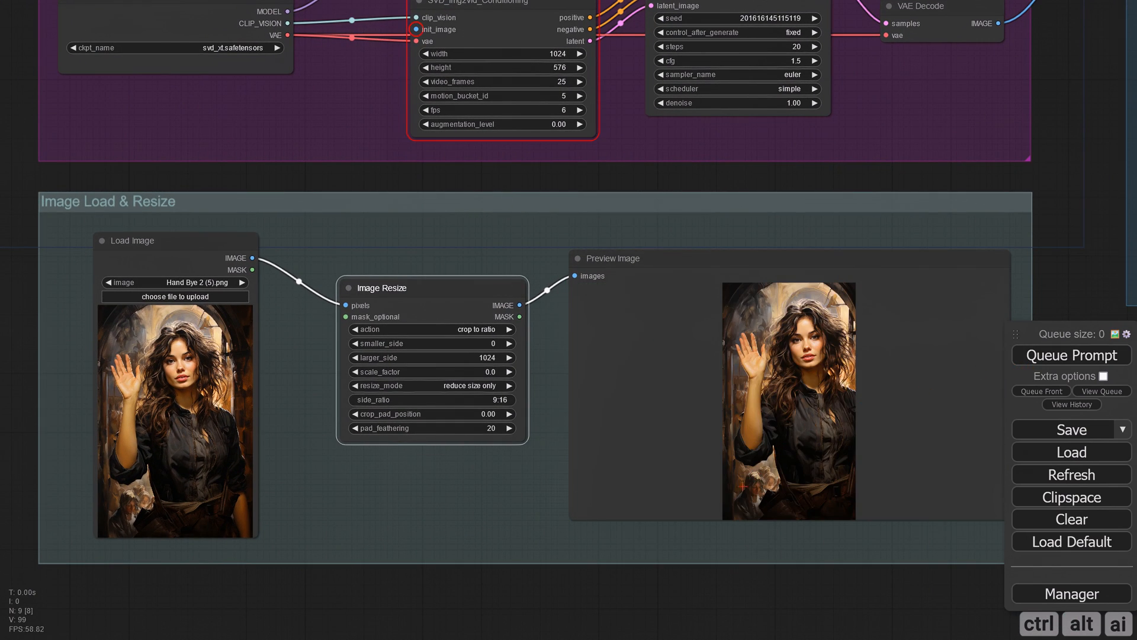
{"action": "left_click", "coordinate": [762, 570]}
Step: Try a crop_pad_position of 1 in the Image Resize node, settle on 0.50, and queue the workflow to refresh the crop preview
{"action": "scroll", "coordinate": [752, 569], "scroll_direction": "up", "scroll_amount": 3}
{"action": "left_click_drag", "start_coordinate": [626, 560], "coordinate": [707, 561]}
{"action": "scroll", "coordinate": [348, 477], "scroll_direction": "down", "scroll_amount": 1}
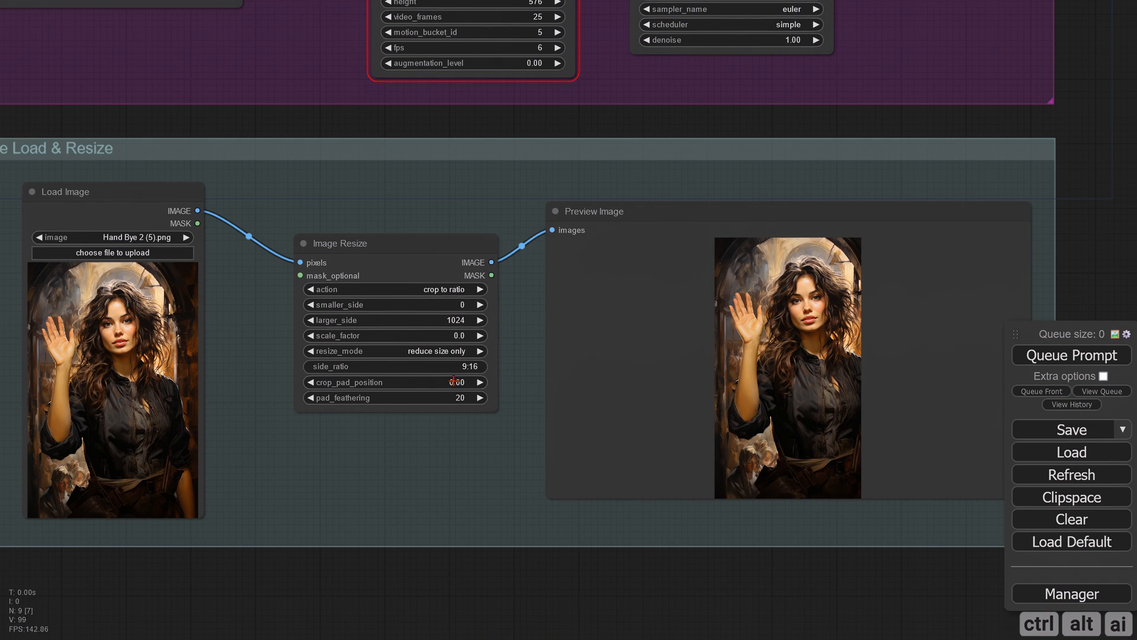
{"action": "left_click", "coordinate": [1074, 360]}
{"action": "left_click", "coordinate": [457, 383]}
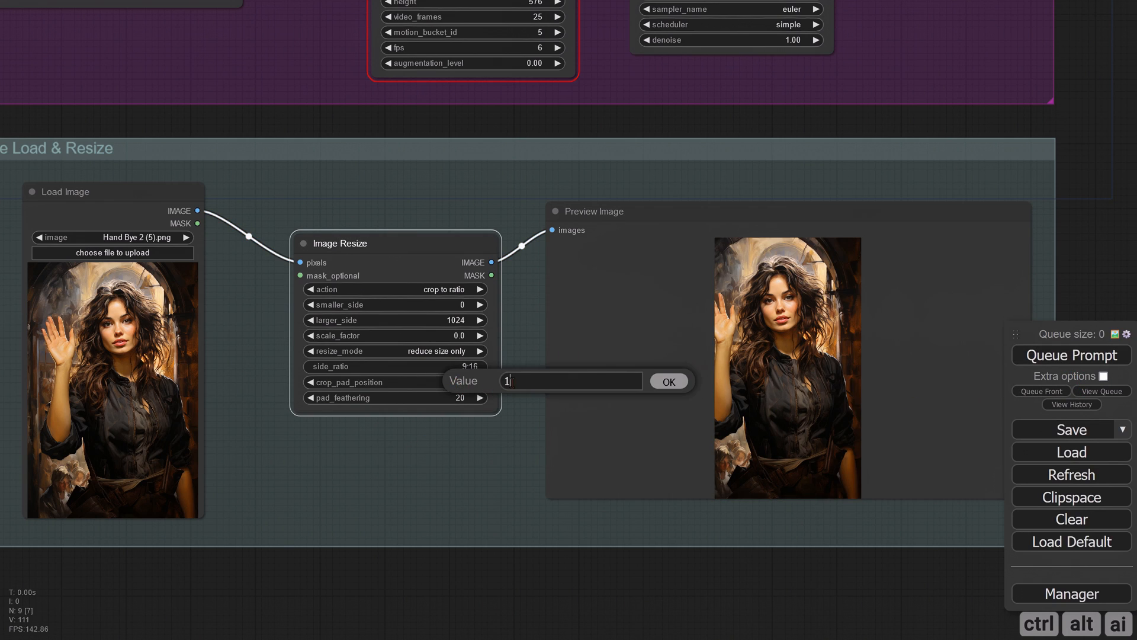
{"action": "key", "text": "Return"}
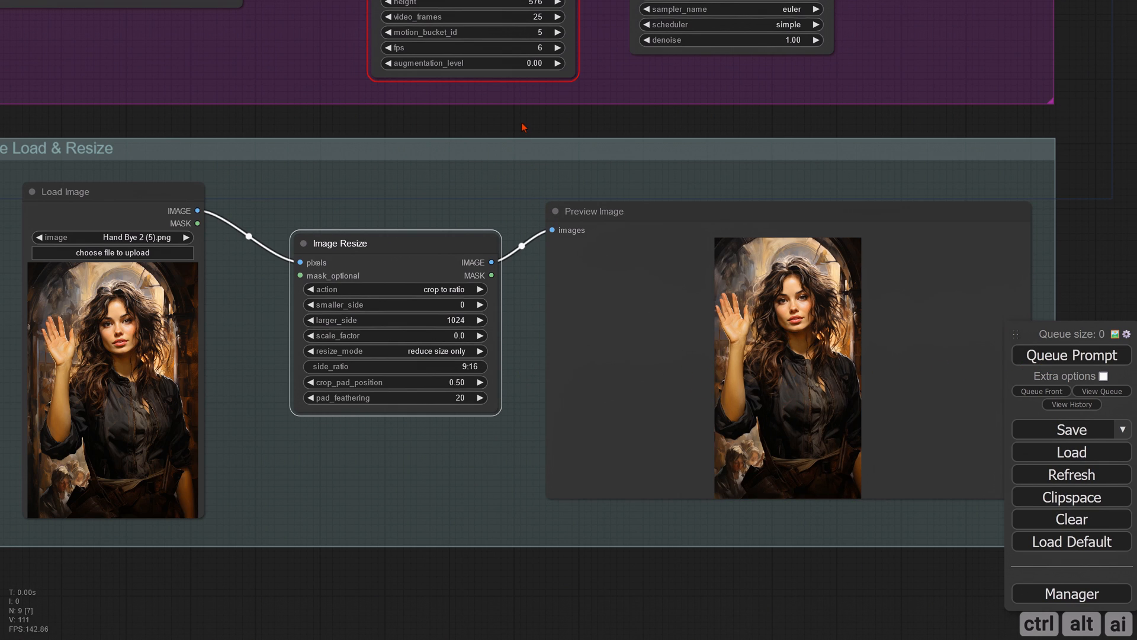
Step: Reconnect the Image Resize node's IMAGE output to the init_image input of SVD_img2vid_Conditioning
{"action": "scroll", "coordinate": [515, 122], "scroll_direction": "down", "scroll_amount": 5}
{"action": "scroll", "coordinate": [598, 201], "scroll_direction": "up", "scroll_amount": 5}
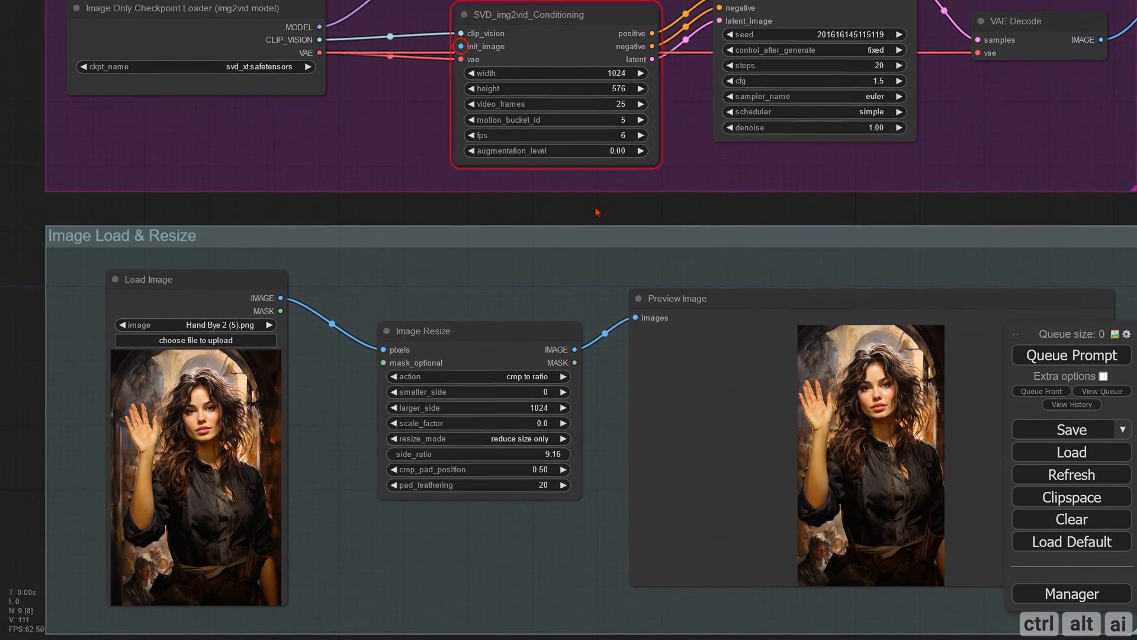
{"action": "left_click_drag", "start_coordinate": [595, 208], "coordinate": [556, 245]}
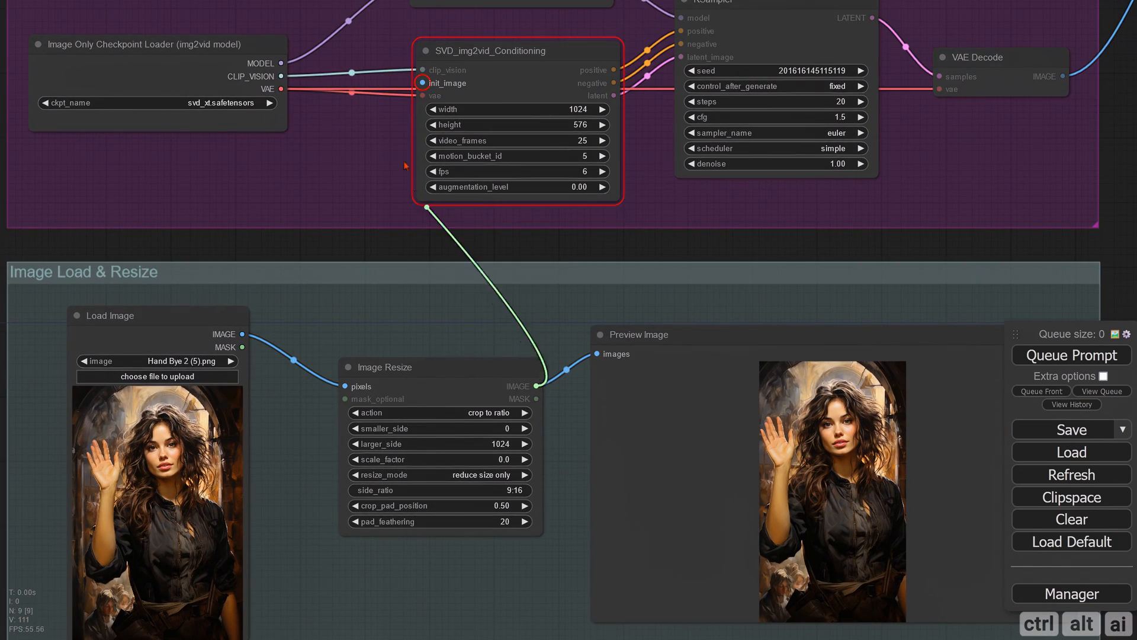
{"action": "left_click_drag", "start_coordinate": [424, 80], "coordinate": [423, 82]}
{"action": "left_click_drag", "start_coordinate": [619, 242], "coordinate": [515, 270]}
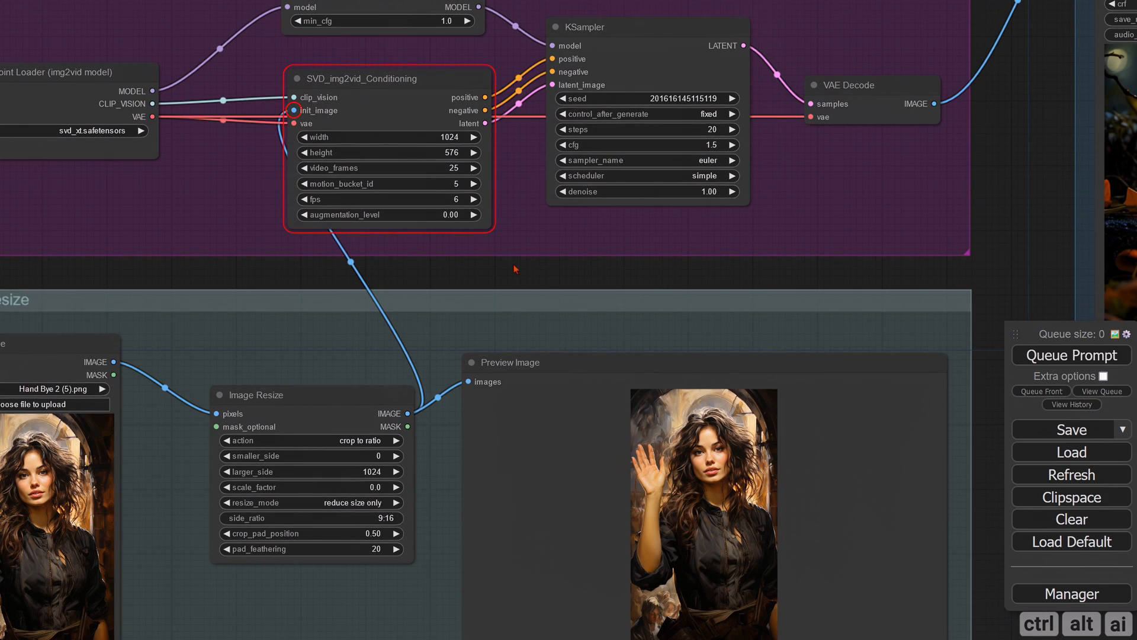
{"action": "left_click_drag", "start_coordinate": [658, 263], "coordinate": [564, 283]}
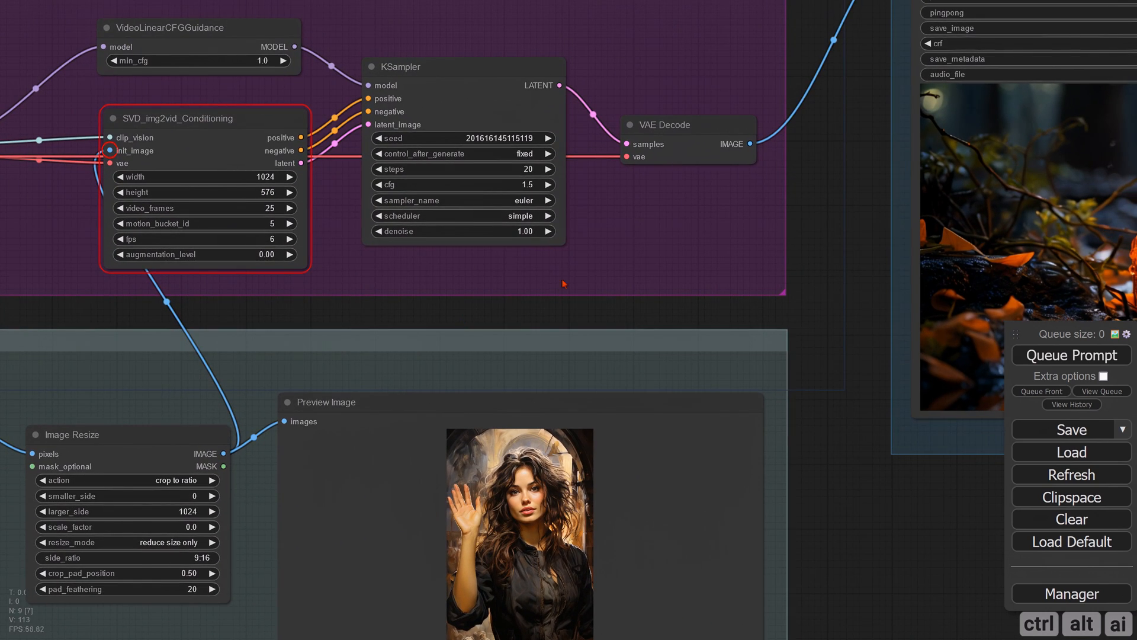
Step: Change the KSampler node's scheduler to karras
{"action": "left_click", "coordinate": [531, 215]}
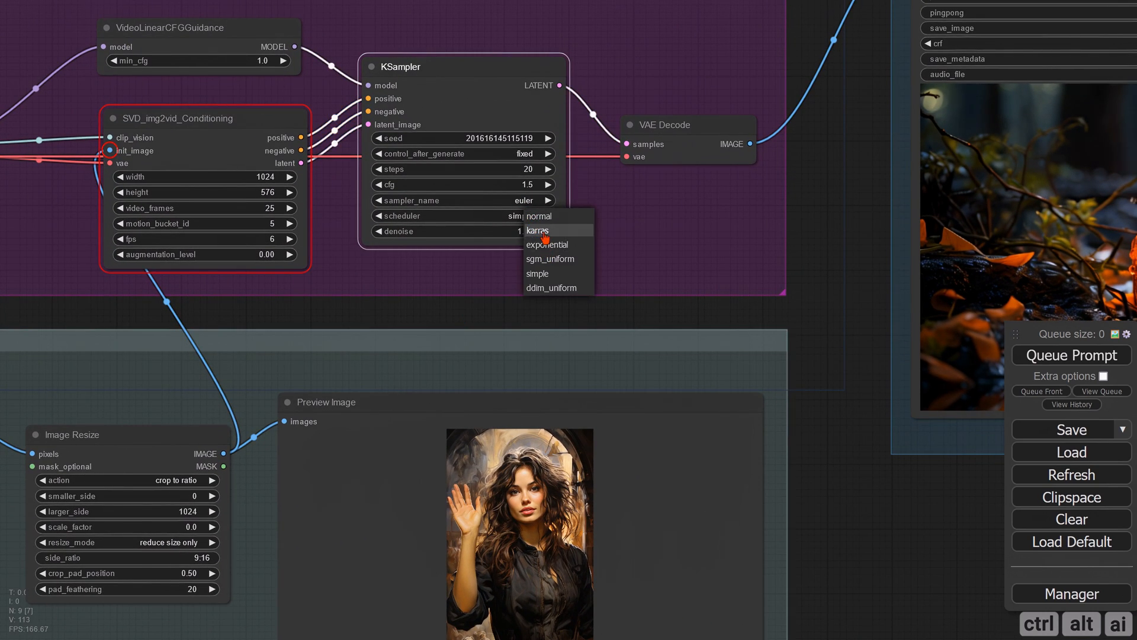
{"action": "left_click_drag", "start_coordinate": [465, 332], "coordinate": [673, 368]}
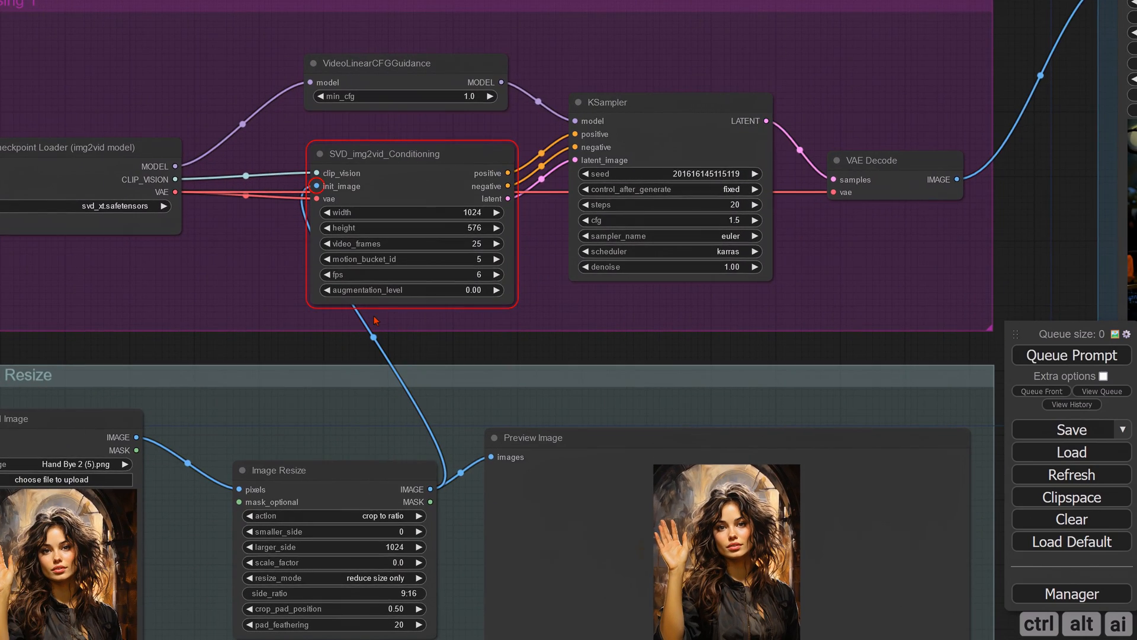
{"action": "scroll", "coordinate": [378, 316], "scroll_direction": "up", "scroll_amount": 3}
{"action": "scroll", "coordinate": [471, 346], "scroll_direction": "down", "scroll_amount": 4}
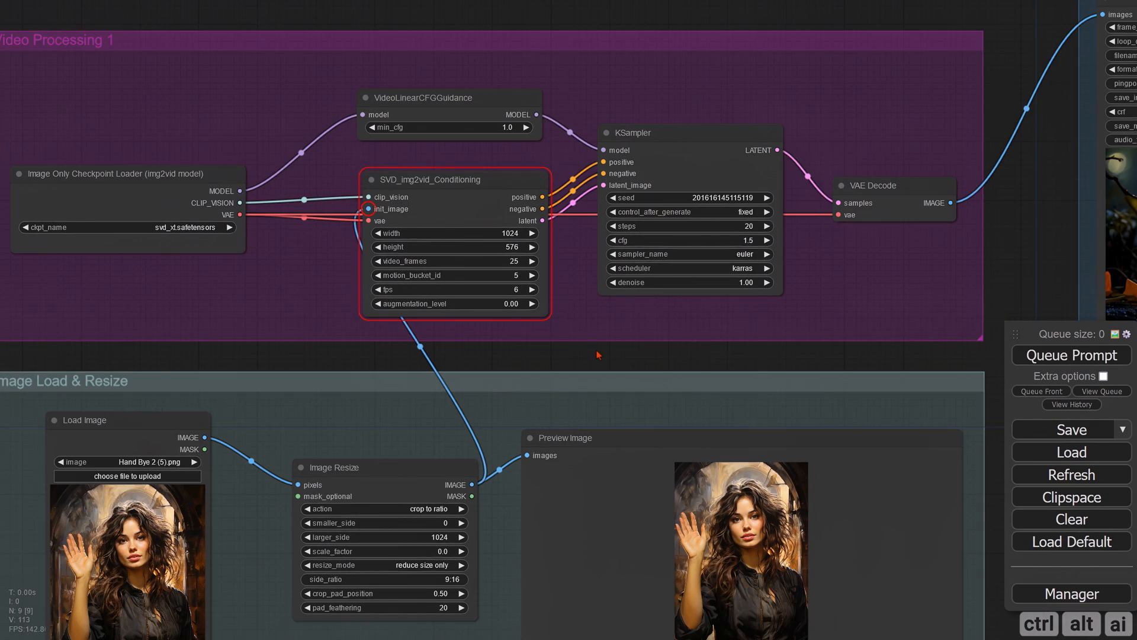
Step: Set SVD_img2vid_Conditioning to a width of 576 and a height of 1024, and queue the workflow
{"action": "left_click_drag", "start_coordinate": [596, 350], "coordinate": [461, 349]}
{"action": "scroll", "coordinate": [464, 301], "scroll_direction": "up", "scroll_amount": 2}
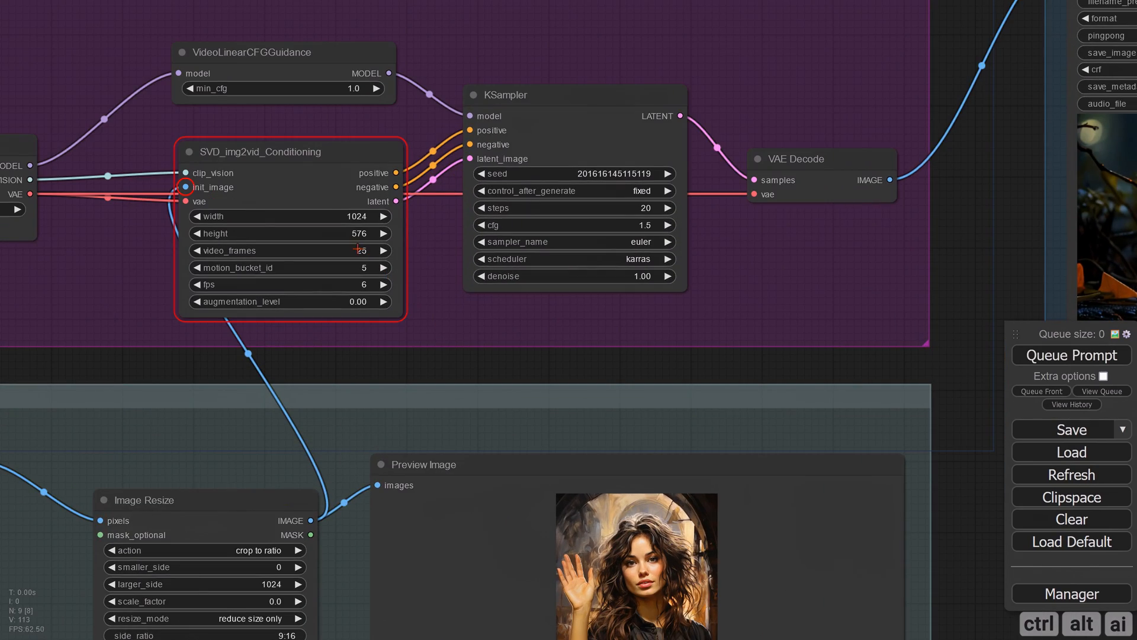
{"action": "left_click", "coordinate": [364, 216]}
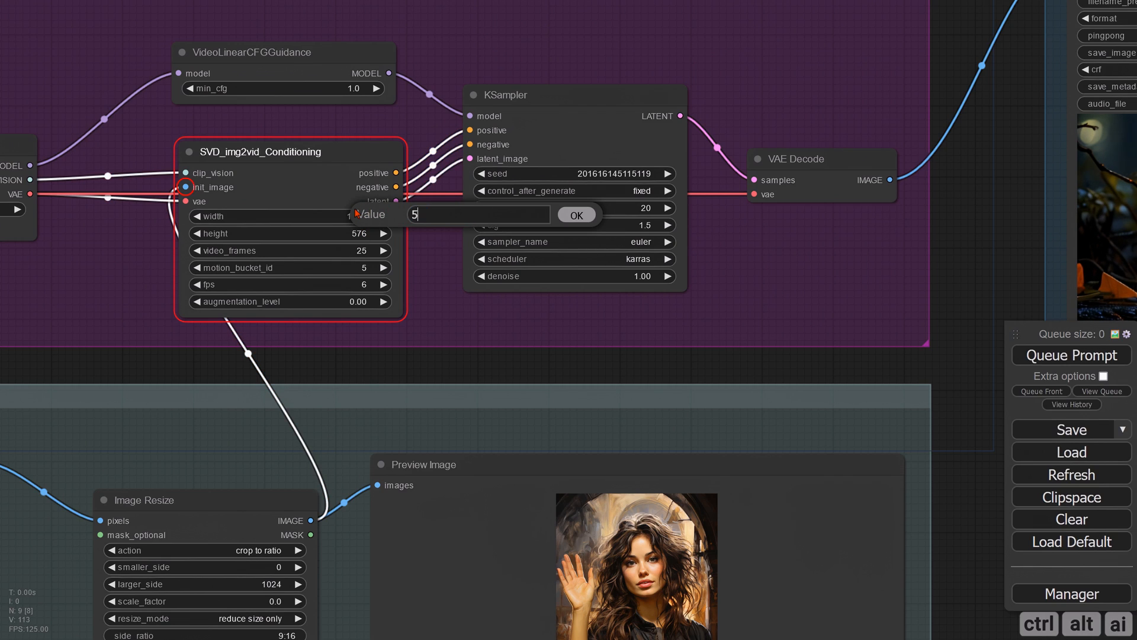
{"action": "key", "text": "Return"}
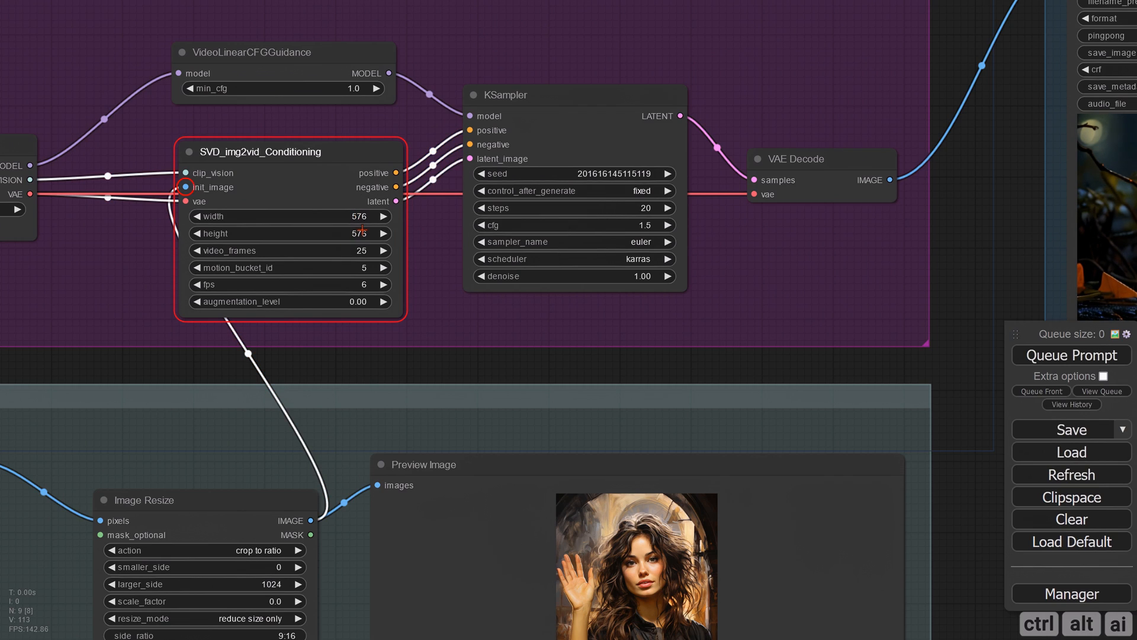
{"action": "left_click", "coordinate": [362, 233]}
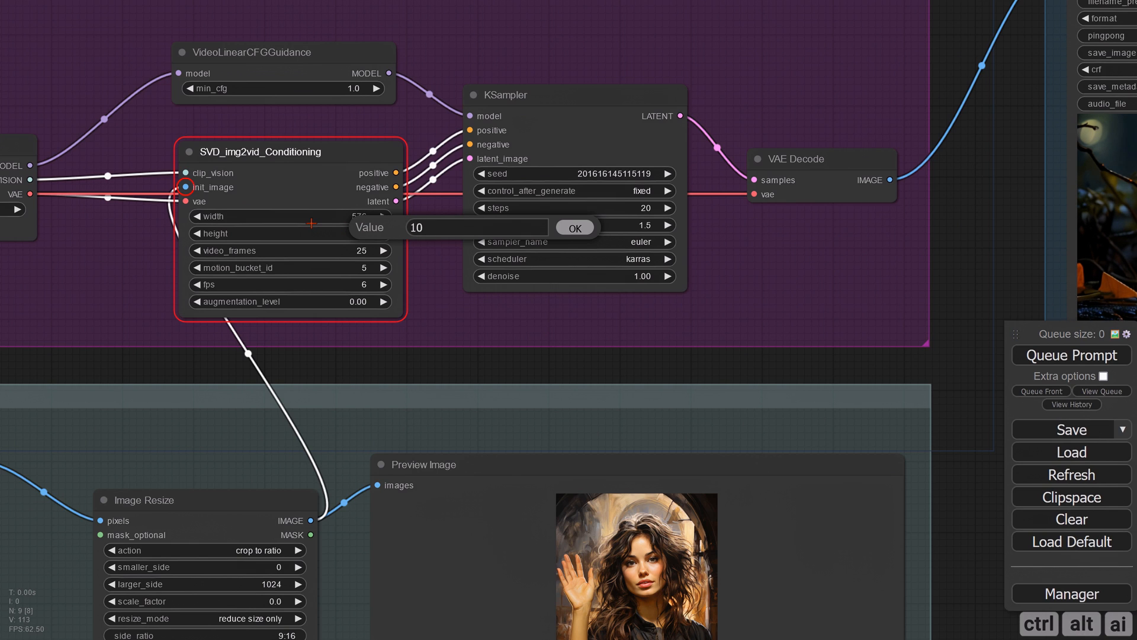
{"action": "key", "text": "Return"}
{"action": "key", "text": "ctrl+Return"}
Step: Extend the Final Video Output group downward so that it encloses the whole portrait video preview
{"action": "scroll", "coordinate": [575, 497], "scroll_direction": "down", "scroll_amount": 8}
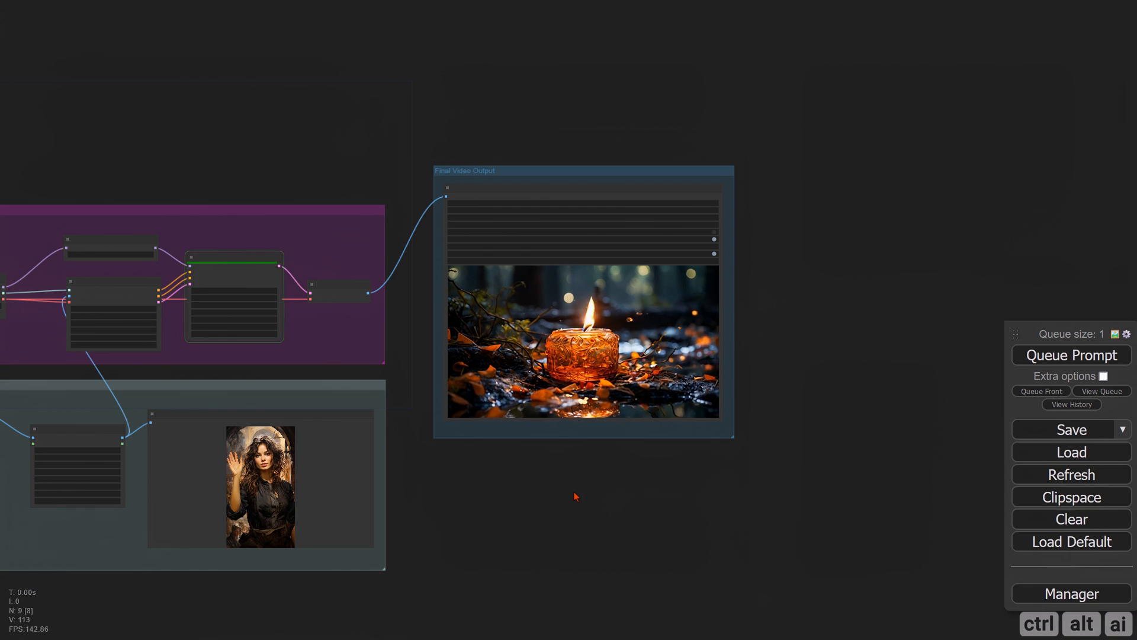
{"action": "left_click_drag", "start_coordinate": [815, 381], "coordinate": [812, 249]}
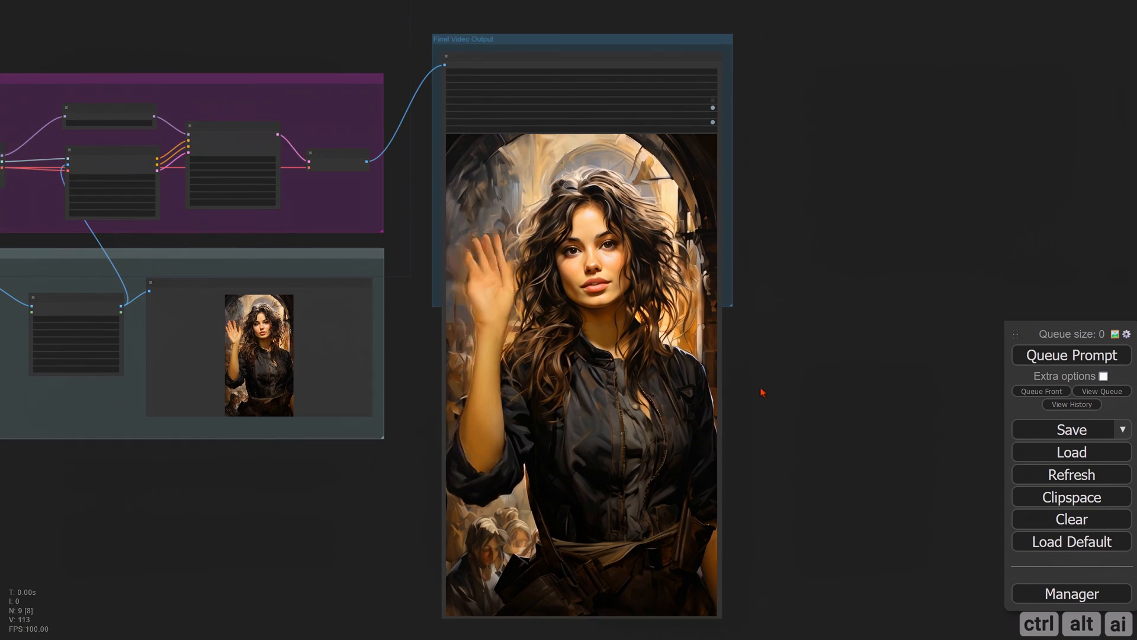
{"action": "scroll", "coordinate": [762, 391], "scroll_direction": "down", "scroll_amount": 2}
{"action": "left_click_drag", "start_coordinate": [762, 391], "coordinate": [674, 299]}
{"action": "left_click_drag", "start_coordinate": [648, 229], "coordinate": [647, 498]}
Step: Examine the waving hand in the generated video and compare it with the conditioning, sampler and Video Combine settings
{"action": "left_click_drag", "start_coordinate": [348, 476], "coordinate": [465, 533]}
{"action": "scroll", "coordinate": [470, 454], "scroll_direction": "up", "scroll_amount": 3}
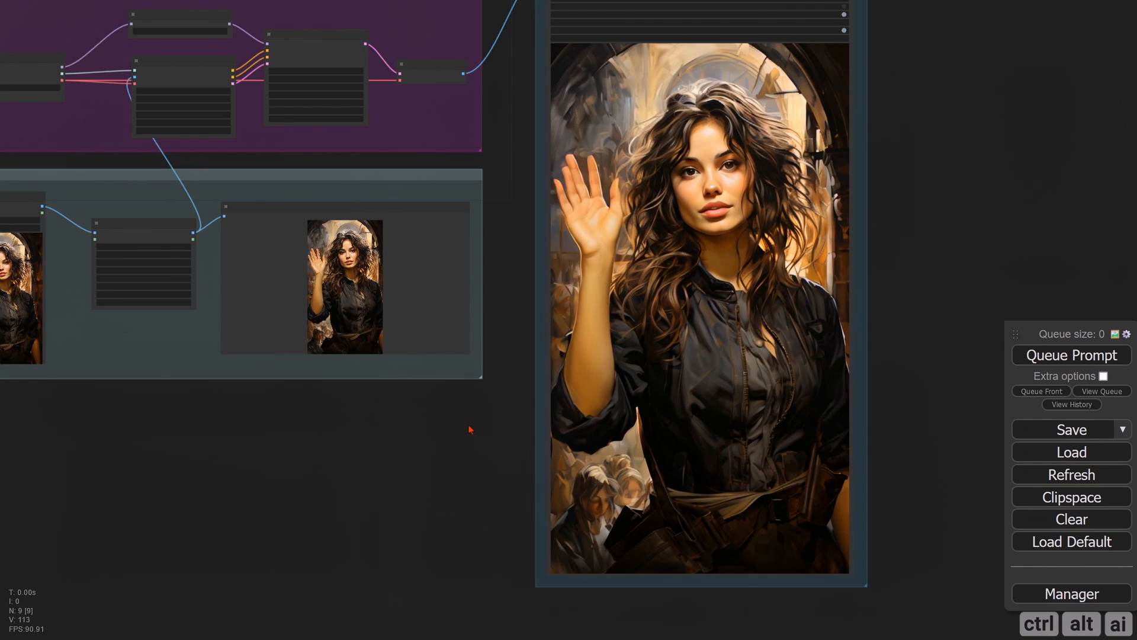
{"action": "left_click_drag", "start_coordinate": [467, 427], "coordinate": [387, 504]}
{"action": "scroll", "coordinate": [436, 314], "scroll_direction": "up", "scroll_amount": 5}
{"action": "left_click_drag", "start_coordinate": [421, 297], "coordinate": [354, 328]}
{"action": "left_click_drag", "start_coordinate": [549, 305], "coordinate": [560, 336]}
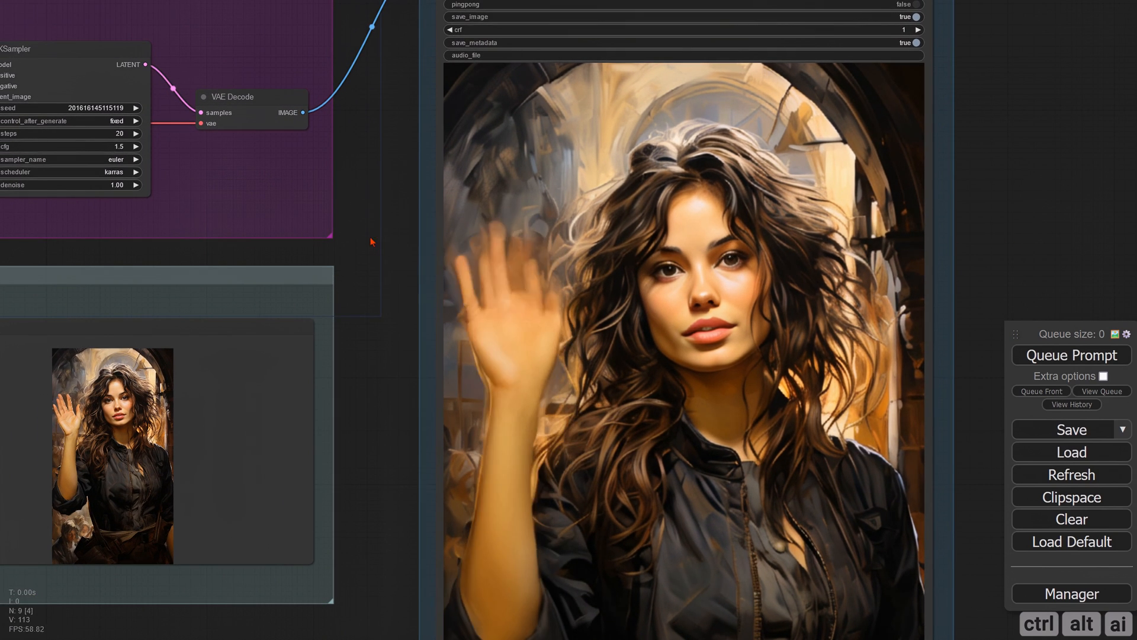
{"action": "left_click_drag", "start_coordinate": [373, 241], "coordinate": [701, 303]}
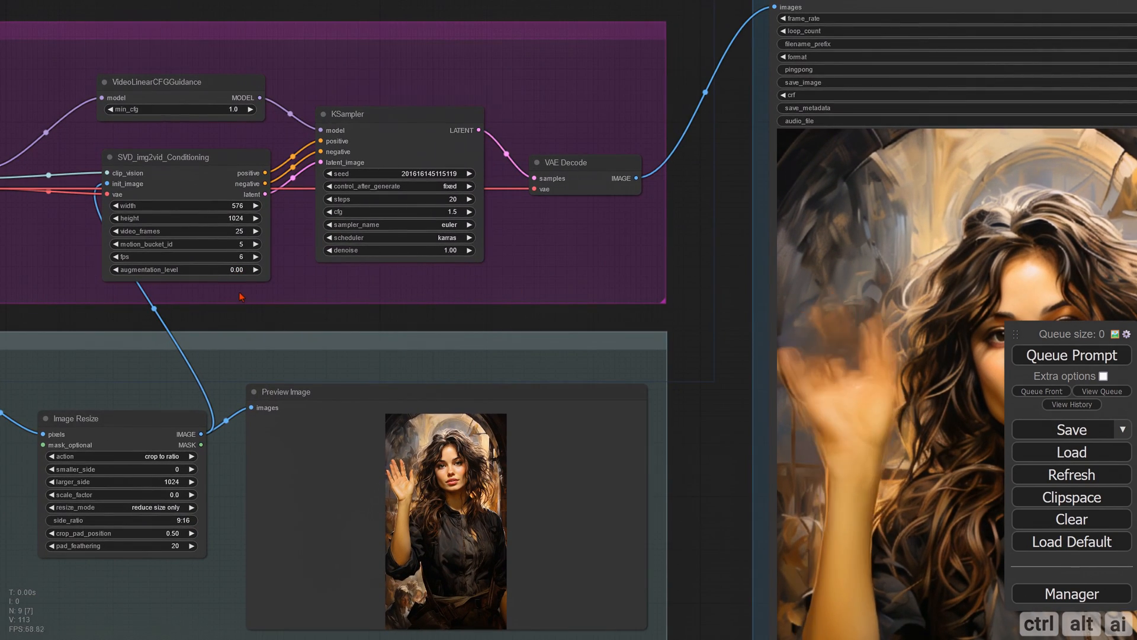
{"action": "scroll", "coordinate": [243, 296], "scroll_direction": "up", "scroll_amount": 4}
{"action": "left_click_drag", "start_coordinate": [214, 312], "coordinate": [301, 331]}
{"action": "scroll", "coordinate": [420, 317], "scroll_direction": "down", "scroll_amount": 4}
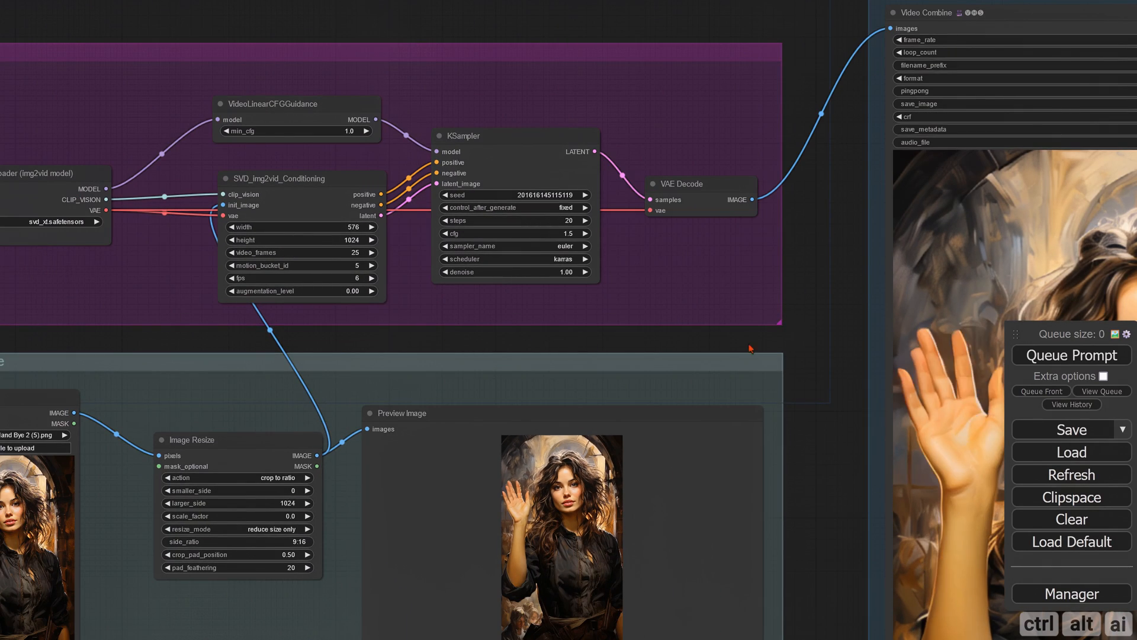
{"action": "left_click_drag", "start_coordinate": [782, 353], "coordinate": [406, 323]}
{"action": "scroll", "coordinate": [693, 349], "scroll_direction": "down", "scroll_amount": 2}
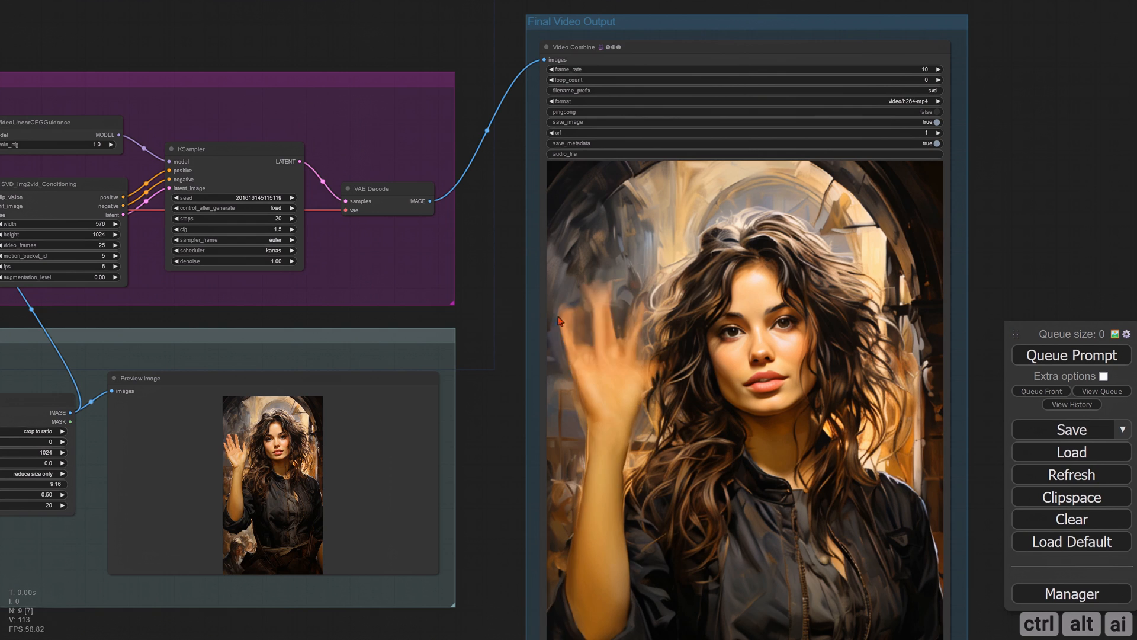
Step: Set the augmentation_level of SVD_img2vid_Conditioning to 0.10
{"action": "left_click_drag", "start_coordinate": [506, 305], "coordinate": [739, 357]}
{"action": "scroll", "coordinate": [457, 325], "scroll_direction": "up", "scroll_amount": 5}
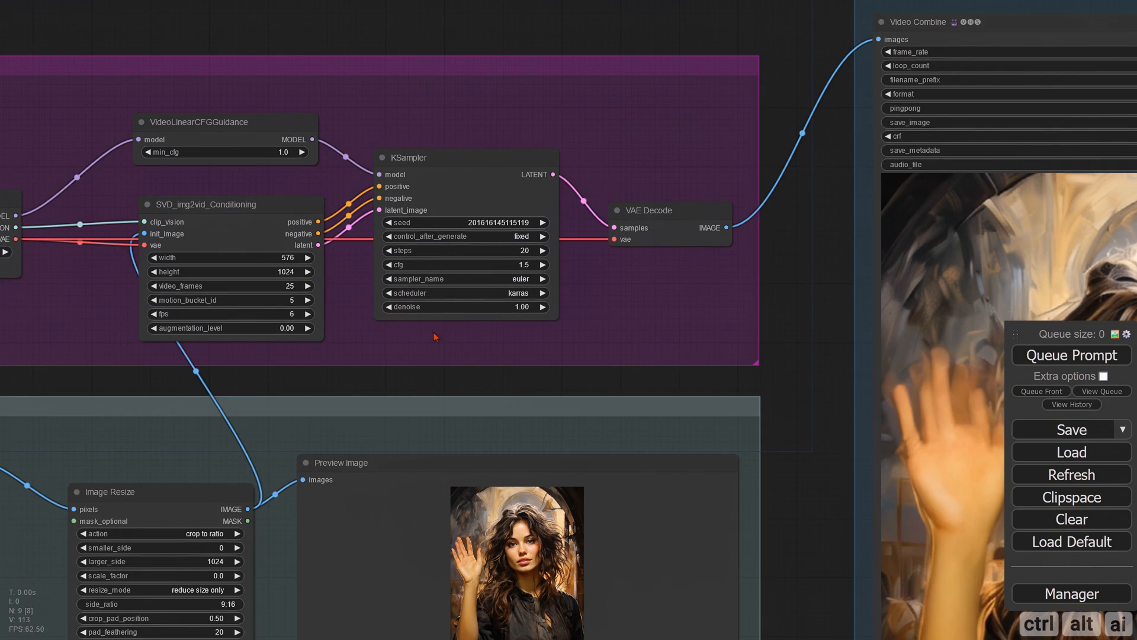
{"action": "left_click_drag", "start_coordinate": [391, 388], "coordinate": [490, 378]}
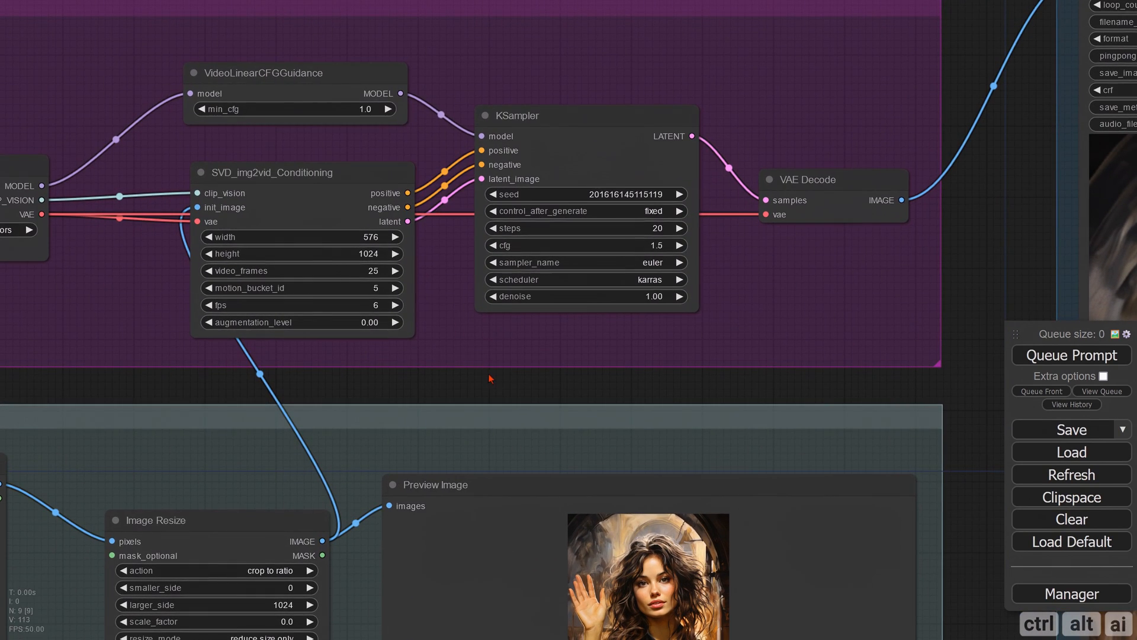
{"action": "left_click", "coordinate": [370, 323]}
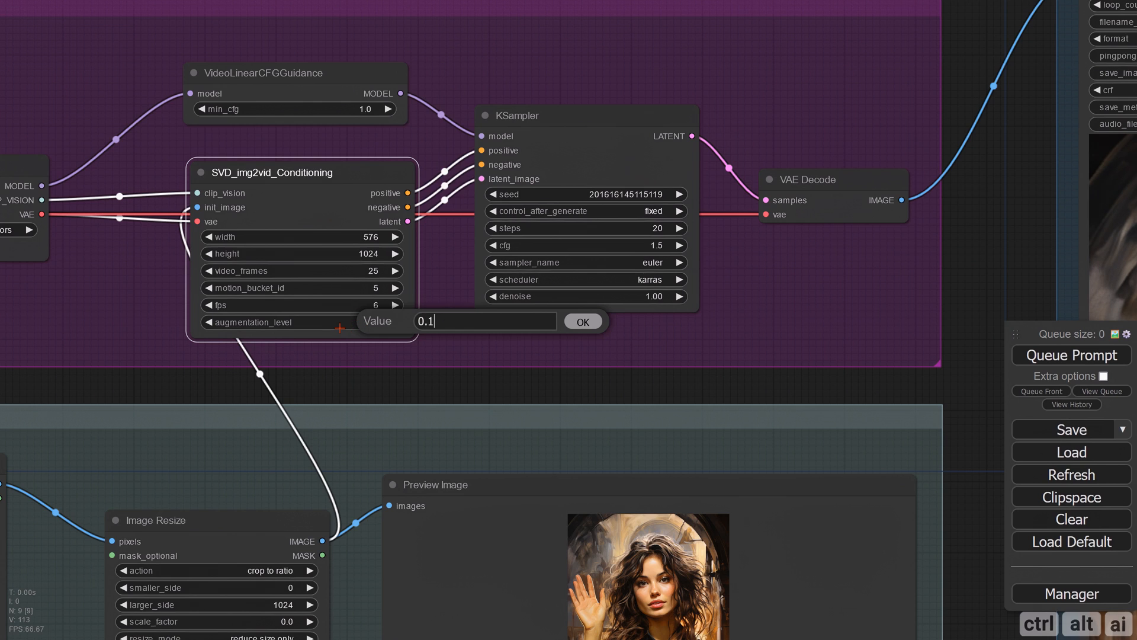
{"action": "type", "text": "0.10"}
{"action": "key", "text": "Return"}
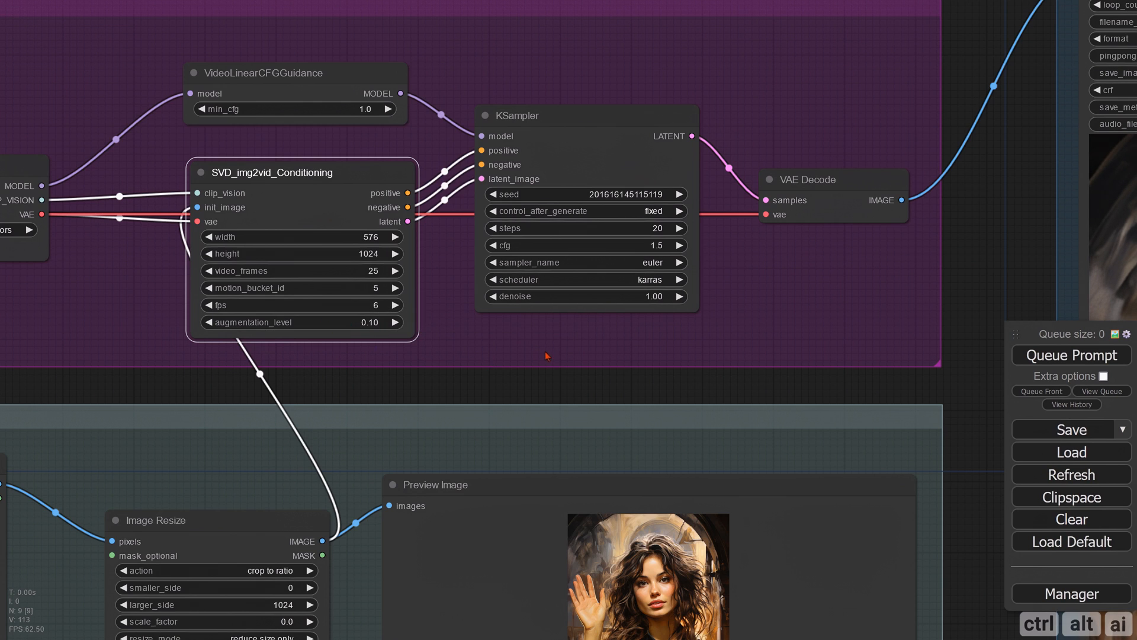
Step: Inspect the hand and face motion in the portrait video preview up close
{"action": "scroll", "coordinate": [546, 355], "scroll_direction": "down", "scroll_amount": 9}
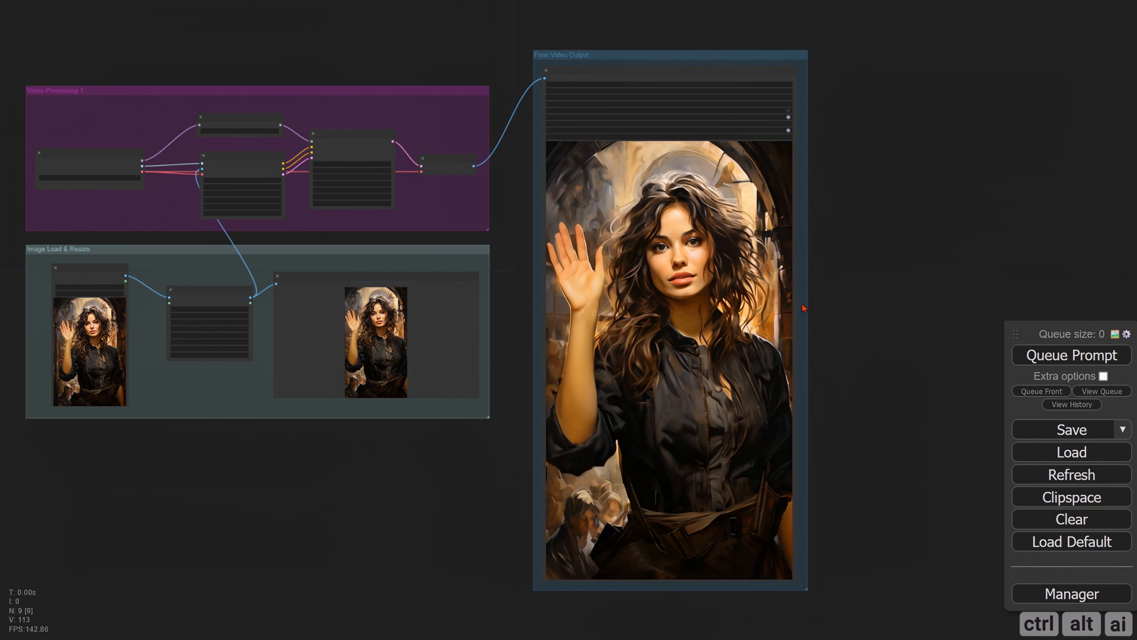
{"action": "left_click_drag", "start_coordinate": [851, 327], "coordinate": [809, 328]}
{"action": "scroll", "coordinate": [543, 305], "scroll_direction": "up", "scroll_amount": 4}
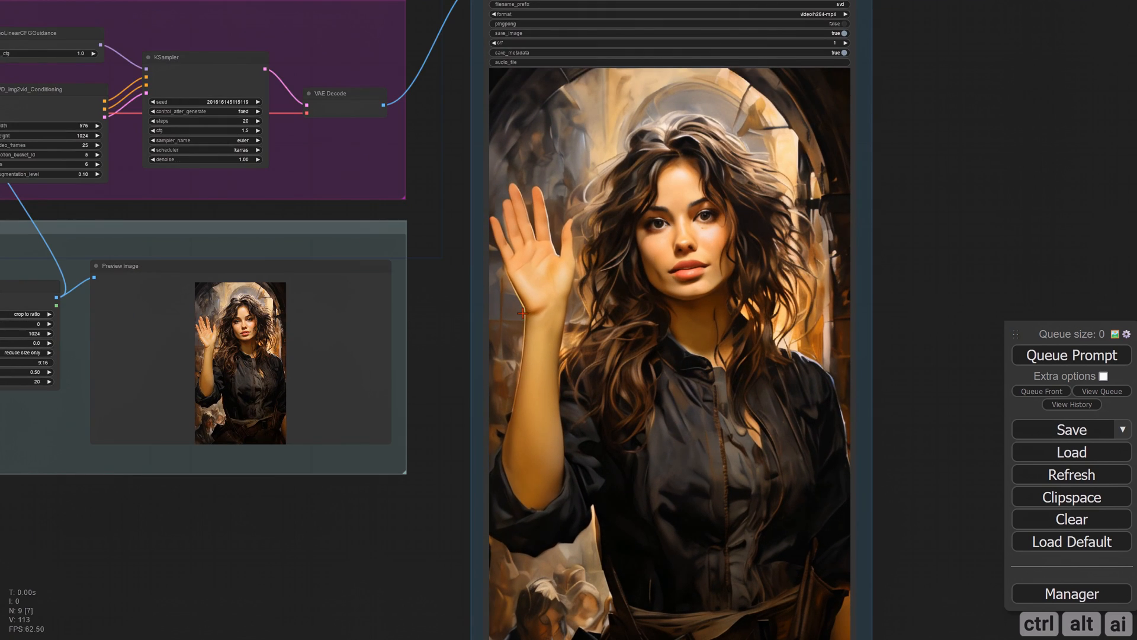
{"action": "scroll", "coordinate": [485, 307], "scroll_direction": "up", "scroll_amount": 4}
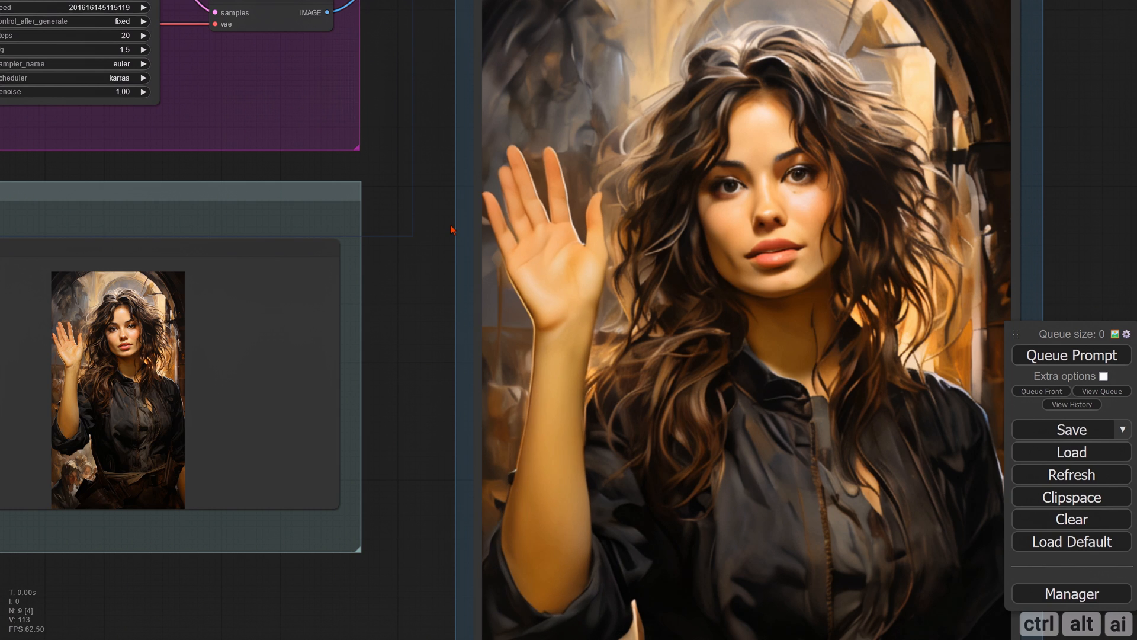
{"action": "scroll", "coordinate": [454, 230], "scroll_direction": "down", "scroll_amount": 5}
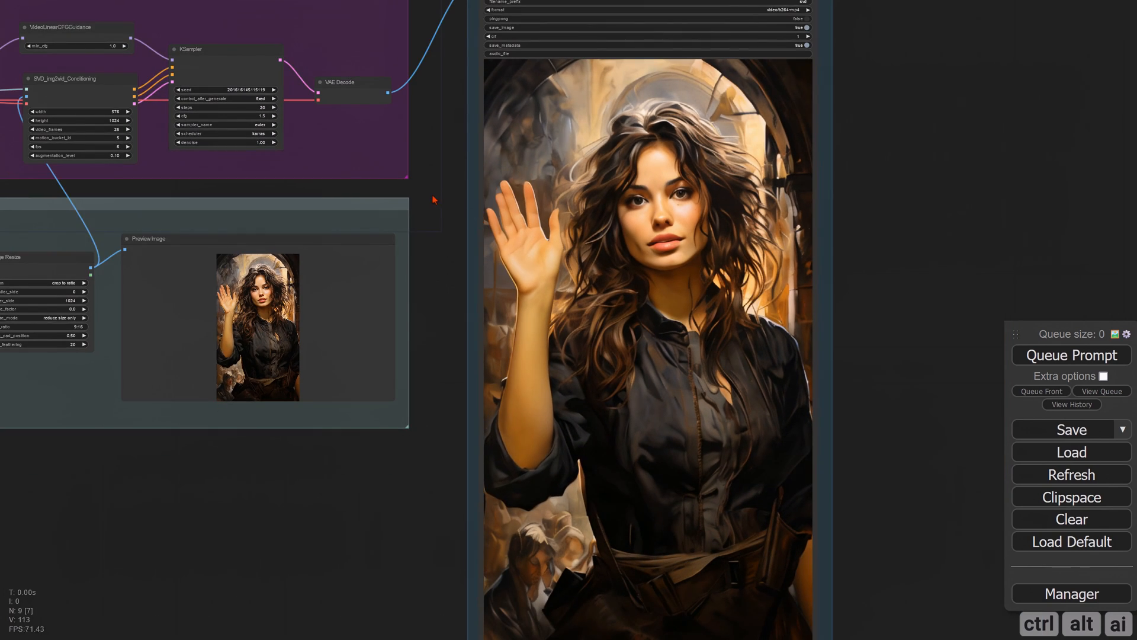
Step: Set SVD_img2vid_Conditioning's motion_bucket_id to 1 and its augmentation_level to 0.05
{"action": "left_click_drag", "start_coordinate": [435, 198], "coordinate": [645, 303]}
{"action": "left_click_drag", "start_coordinate": [351, 299], "coordinate": [423, 312]}
{"action": "scroll", "coordinate": [403, 266], "scroll_direction": "up", "scroll_amount": 8}
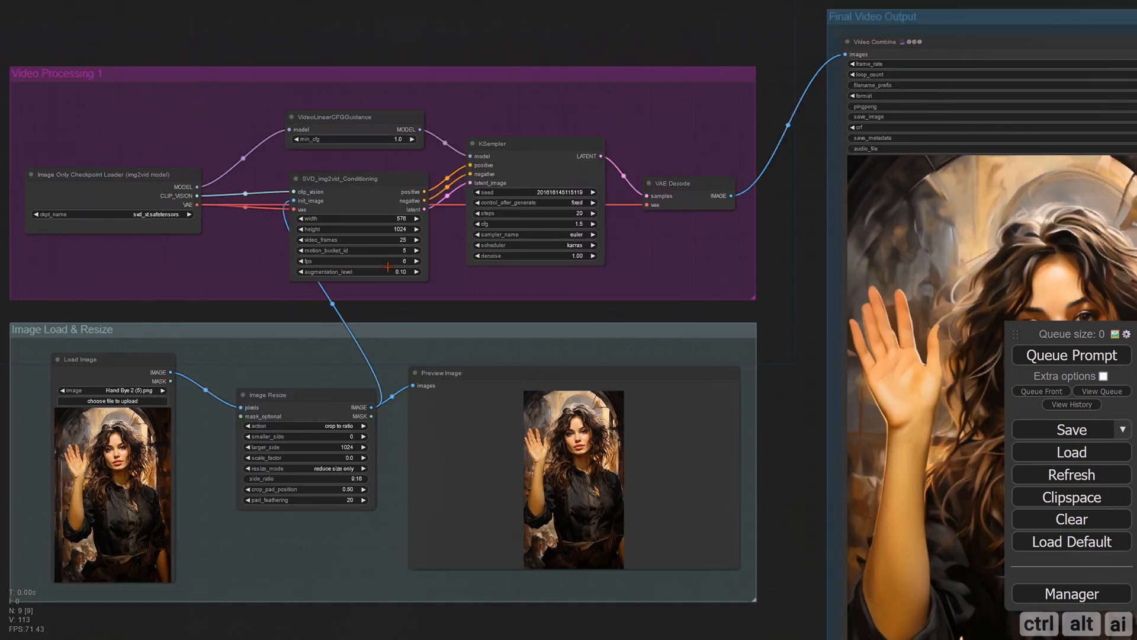
{"action": "left_click", "coordinate": [422, 239]}
{"action": "type", "text": "1"}
{"action": "key", "text": "Return"}
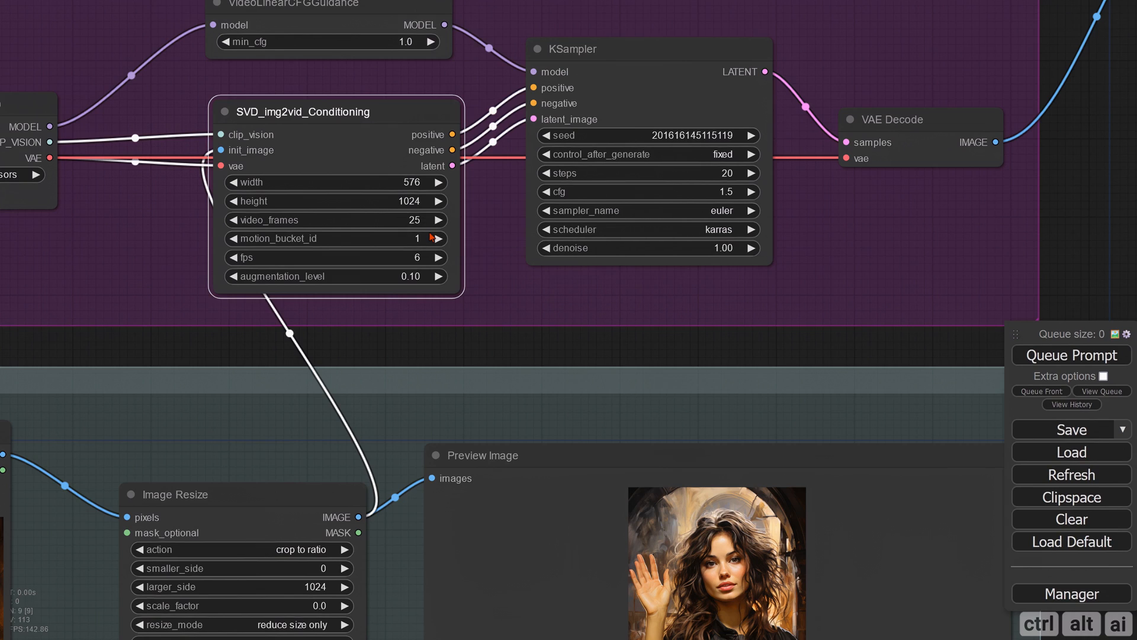
{"action": "left_click", "coordinate": [415, 277]}
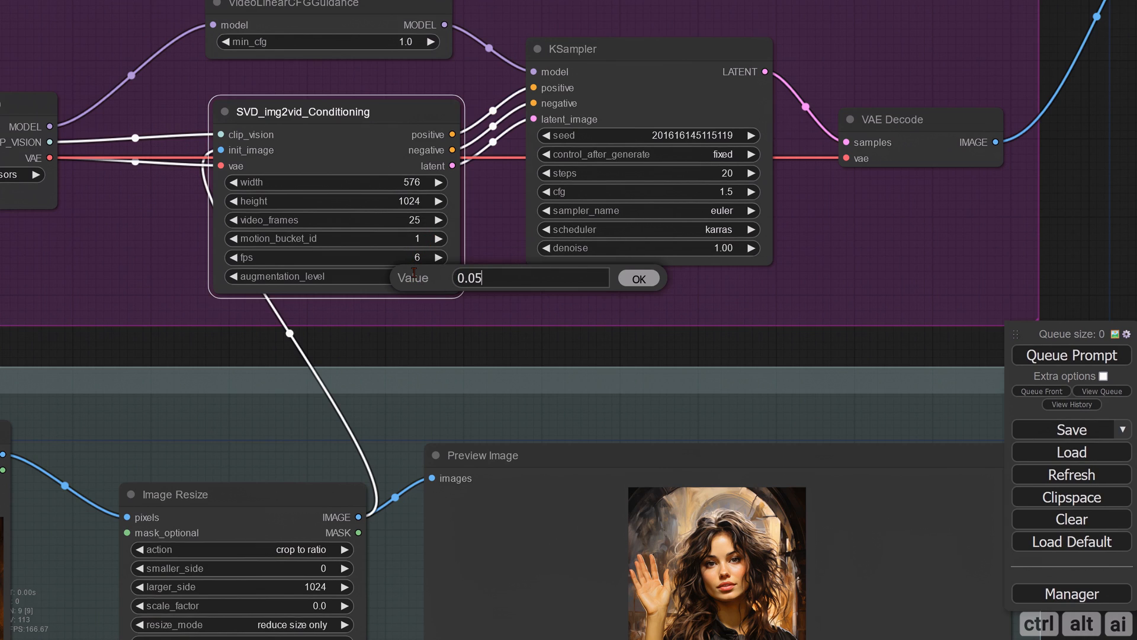
{"action": "key", "text": "Return"}
Step: Queue the workflow and inspect the waving hand in the regenerated video
{"action": "scroll", "coordinate": [511, 326], "scroll_direction": "down", "scroll_amount": 3}
{"action": "left_click_drag", "start_coordinate": [934, 343], "coordinate": [451, 241]}
{"action": "scroll", "coordinate": [392, 311], "scroll_direction": "down", "scroll_amount": 1}
{"action": "left_click", "coordinate": [1072, 355]}
{"action": "scroll", "coordinate": [413, 292], "scroll_direction": "down", "scroll_amount": 6}
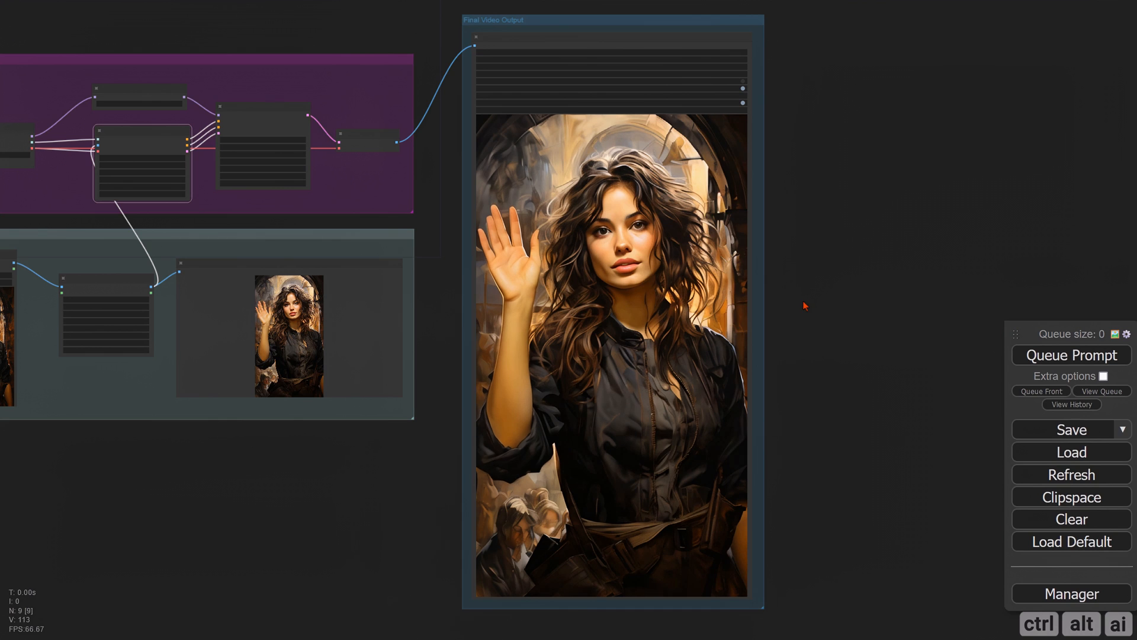
{"action": "left_click_drag", "start_coordinate": [800, 293], "coordinate": [729, 310]}
{"action": "scroll", "coordinate": [401, 333], "scroll_direction": "up", "scroll_amount": 5}
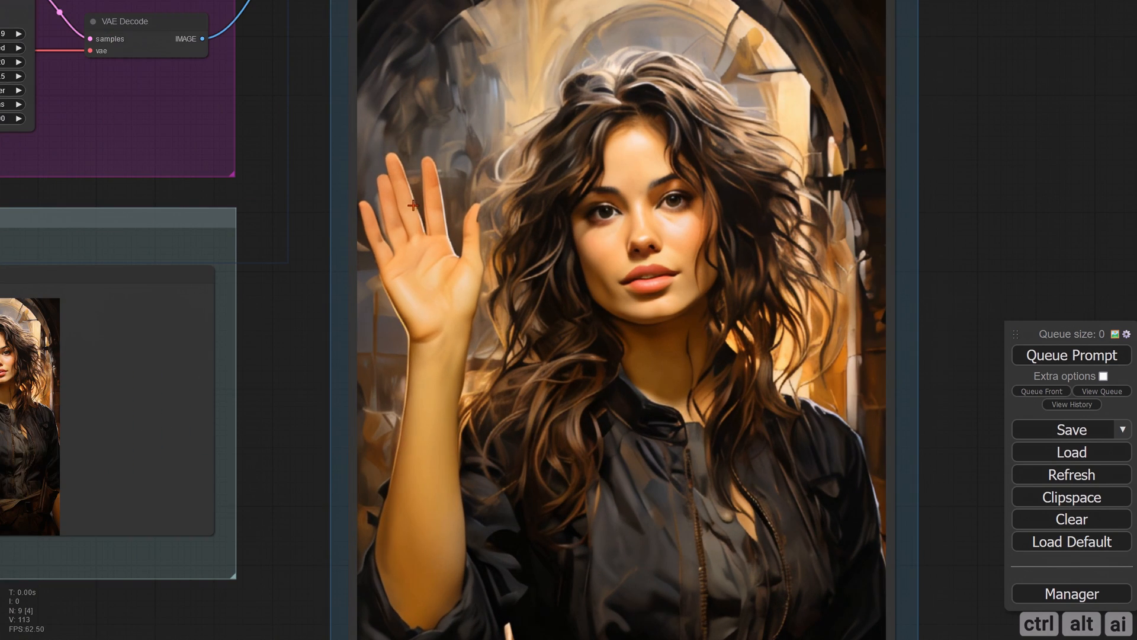
{"action": "scroll", "coordinate": [411, 308], "scroll_direction": "down", "scroll_amount": 4}
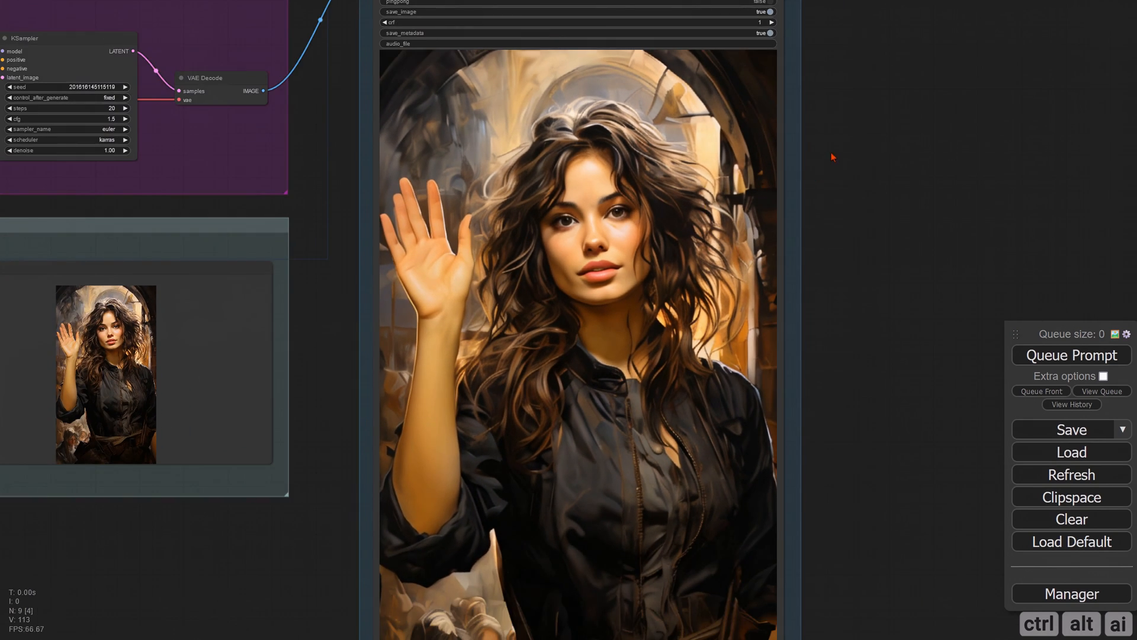
Step: Enable pingpong in the Video Combine node
{"action": "left_click_drag", "start_coordinate": [832, 158], "coordinate": [659, 312]}
{"action": "scroll", "coordinate": [593, 294], "scroll_direction": "up", "scroll_amount": 4}
{"action": "scroll", "coordinate": [103, 177], "scroll_direction": "up", "scroll_amount": 3}
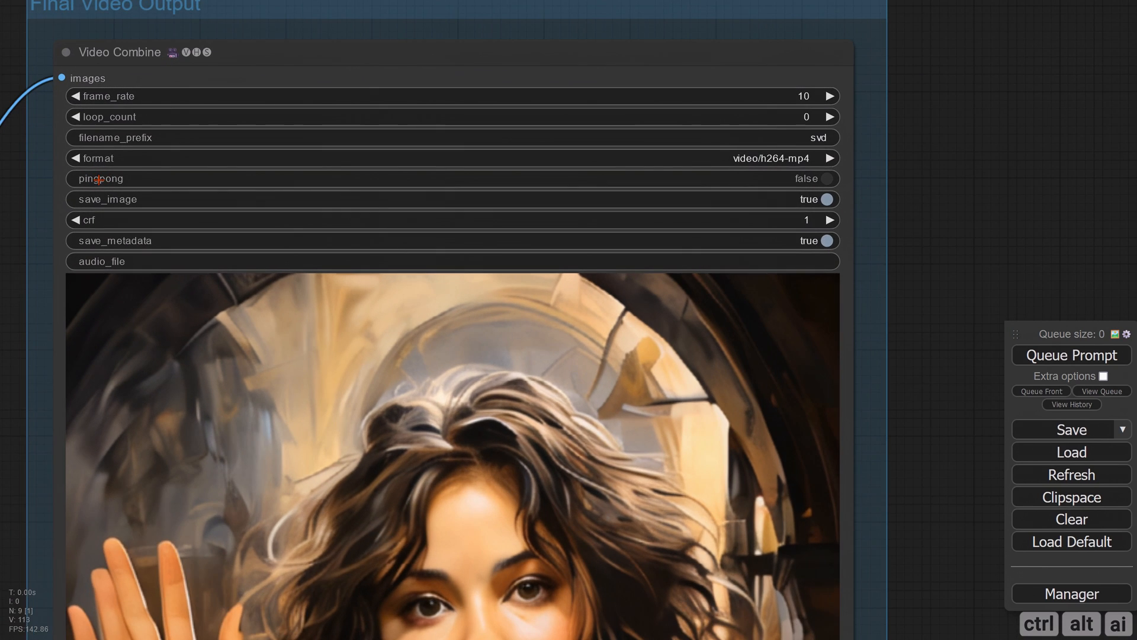
{"action": "left_click", "coordinate": [788, 179]}
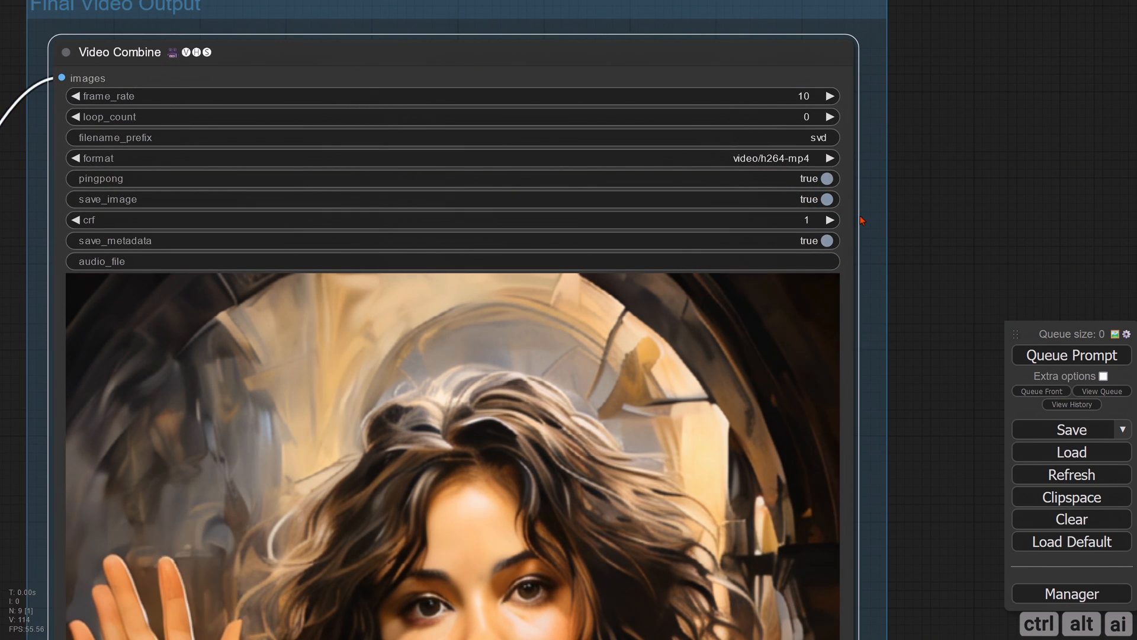
{"action": "scroll", "coordinate": [860, 217], "scroll_direction": "down", "scroll_amount": 3}
{"action": "scroll", "coordinate": [863, 234], "scroll_direction": "down", "scroll_amount": 1}
{"action": "scroll", "coordinate": [611, 306], "scroll_direction": "down", "scroll_amount": 2}
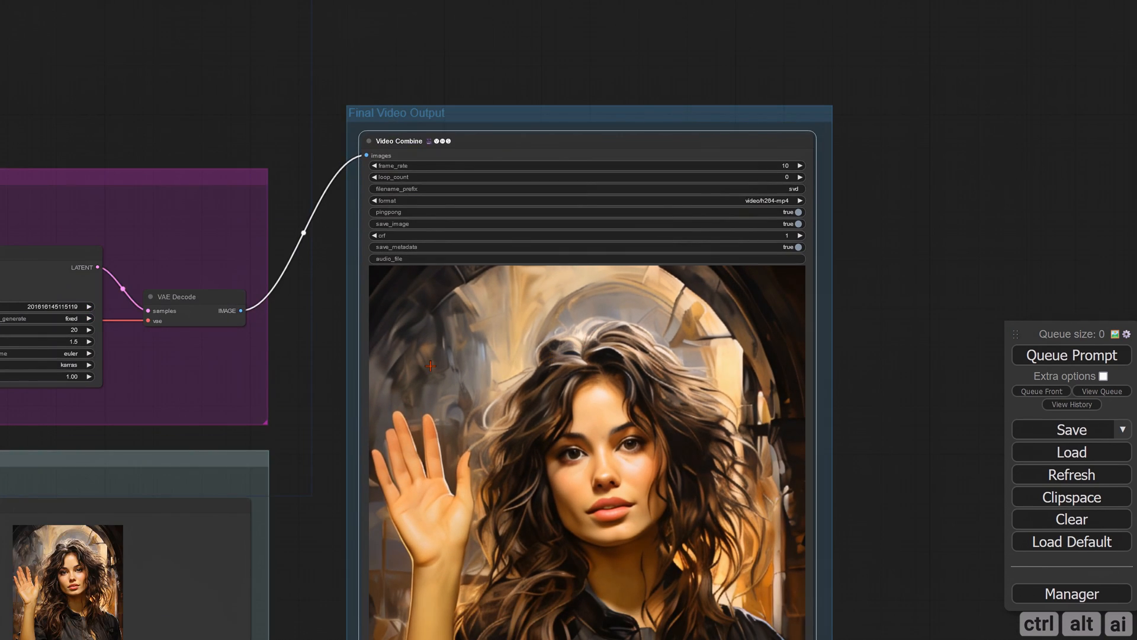
Step: Change the KSampler node's sampler_name to euler_ancestral
{"action": "left_click_drag", "start_coordinate": [277, 419], "coordinate": [567, 376]}
{"action": "scroll", "coordinate": [368, 381], "scroll_direction": "up", "scroll_amount": 2}
{"action": "scroll", "coordinate": [369, 379], "scroll_direction": "up", "scroll_amount": 4}
{"action": "left_click_drag", "start_coordinate": [342, 384], "coordinate": [479, 429]}
{"action": "left_click", "coordinate": [511, 303]}
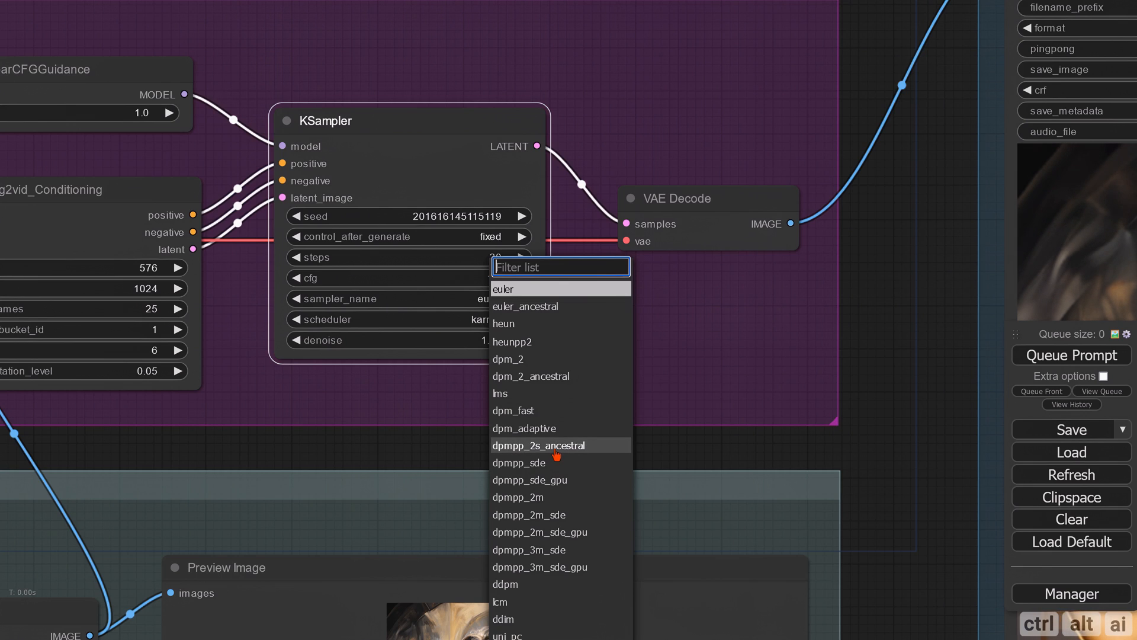
{"action": "left_click", "coordinate": [545, 315]}
Step: Set the motion_bucket_id of SVD_img2vid_Conditioning to 10
{"action": "left_click_drag", "start_coordinate": [414, 437], "coordinate": [675, 439]}
{"action": "left_click", "coordinate": [418, 330]}
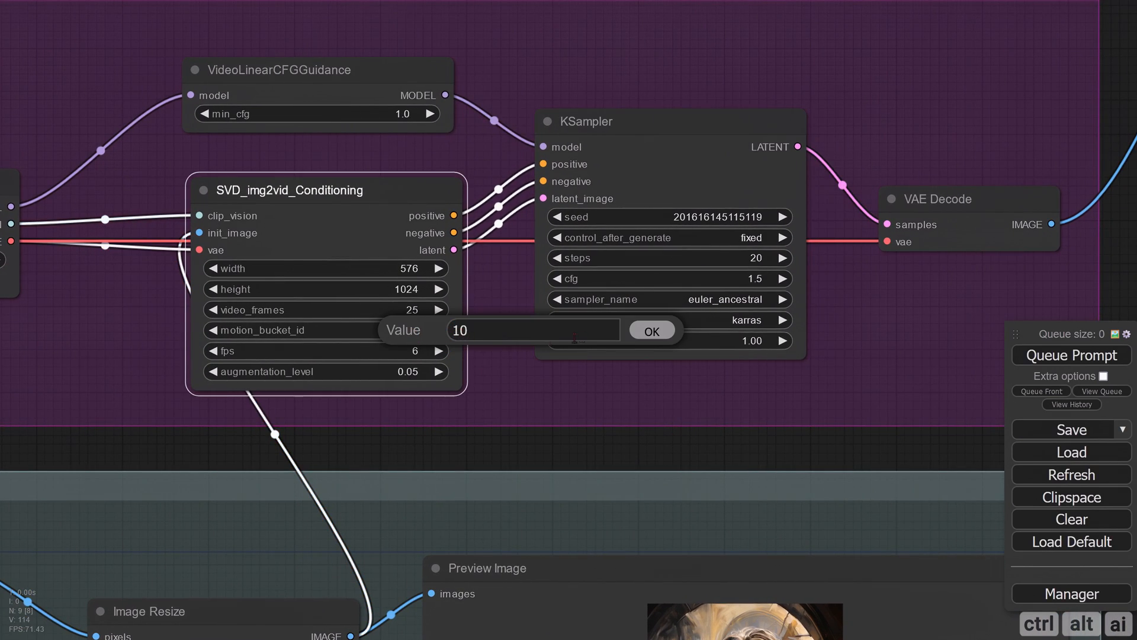
{"action": "left_click", "coordinate": [651, 332]}
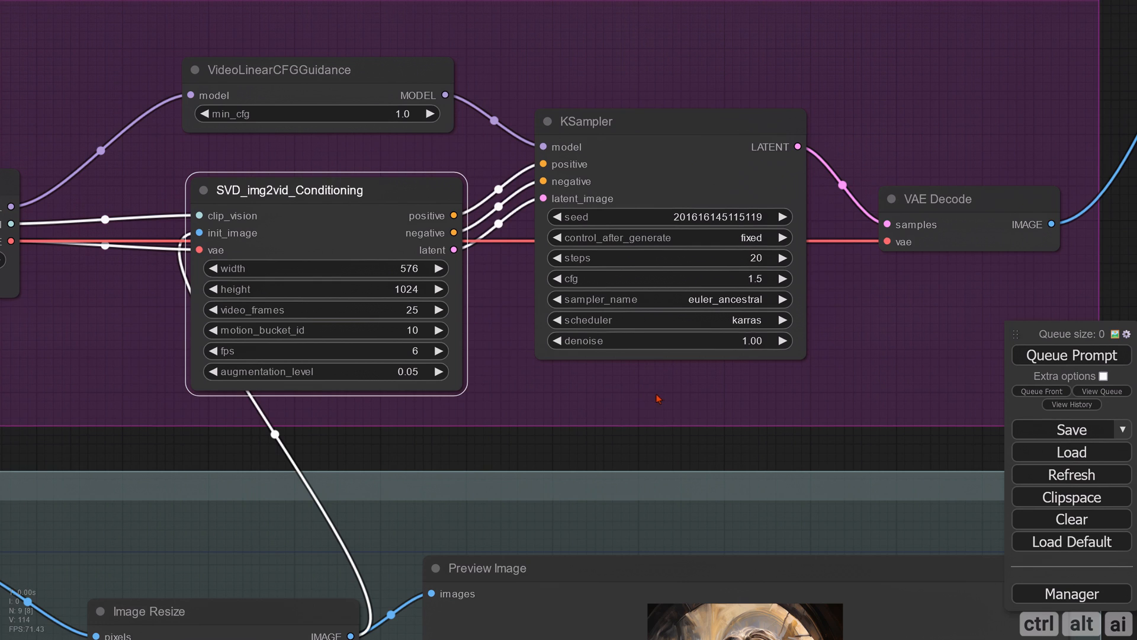
{"action": "left_click", "coordinate": [659, 458]}
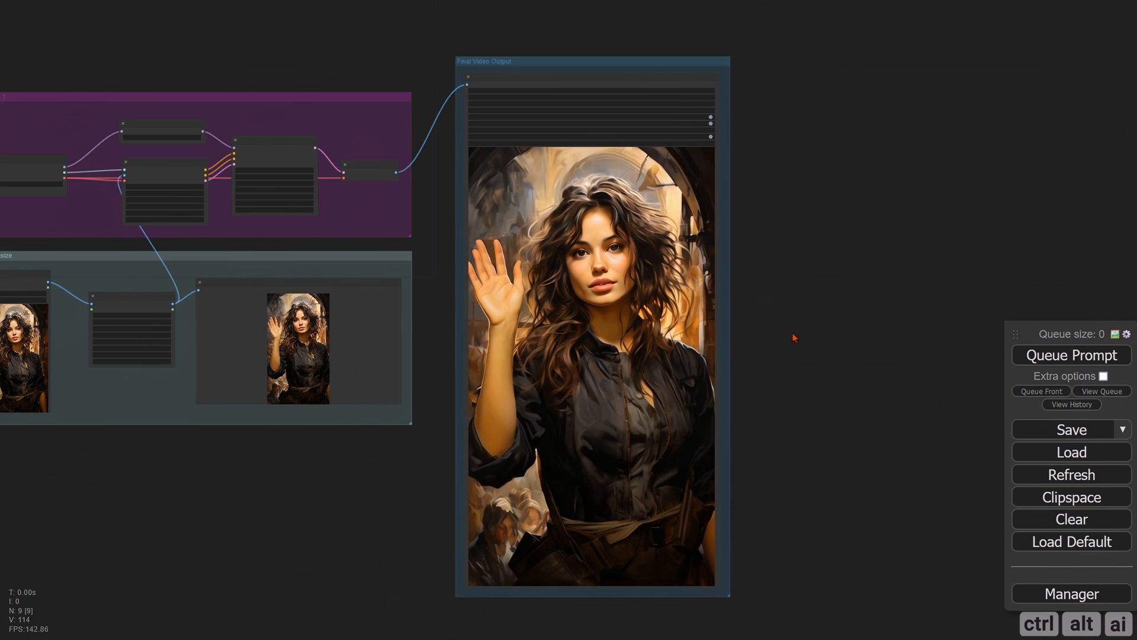
Step: Inspect the hand and face motion of the waving woman up close in the final video output
{"action": "scroll", "coordinate": [757, 333], "scroll_direction": "up", "scroll_amount": 5}
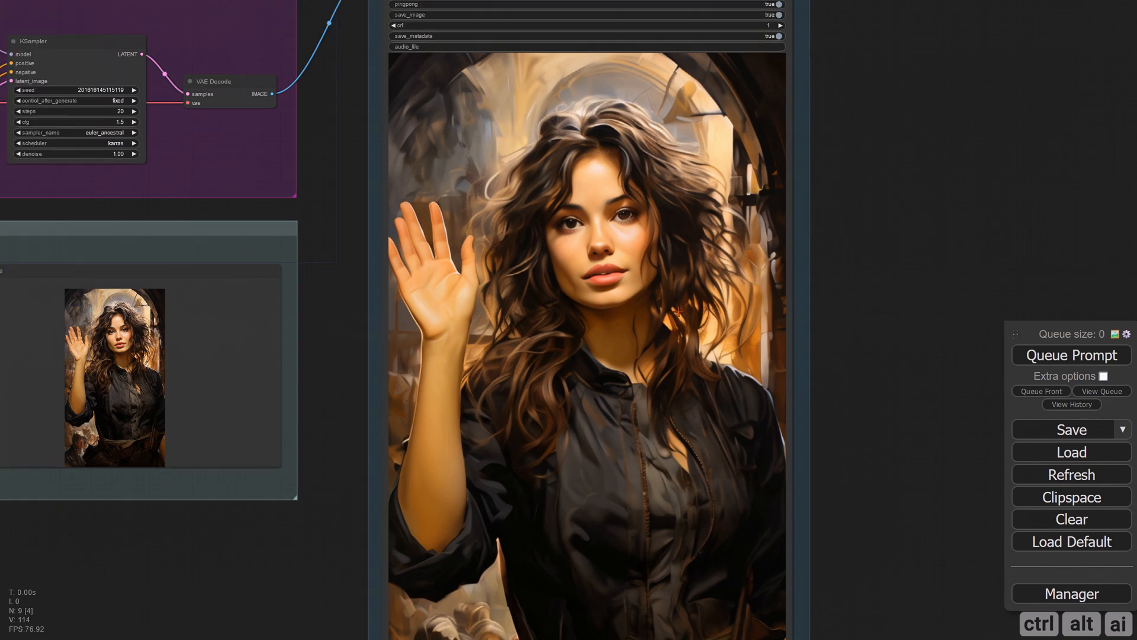
{"action": "scroll", "coordinate": [678, 310], "scroll_direction": "down", "scroll_amount": 3}
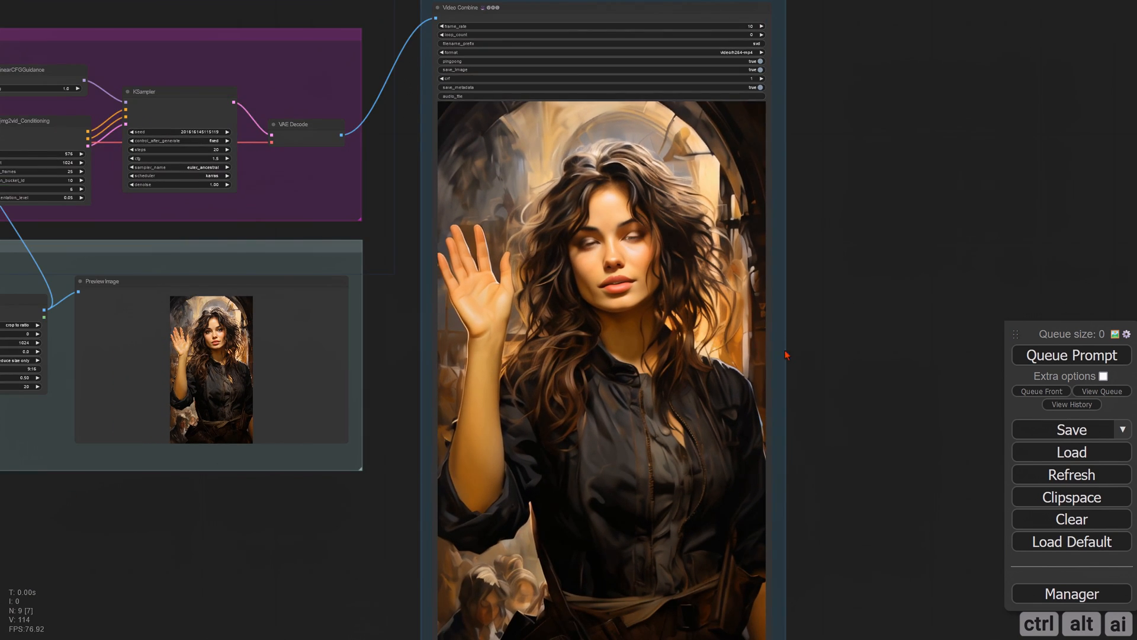
{"action": "scroll", "coordinate": [786, 354], "scroll_direction": "up", "scroll_amount": 3}
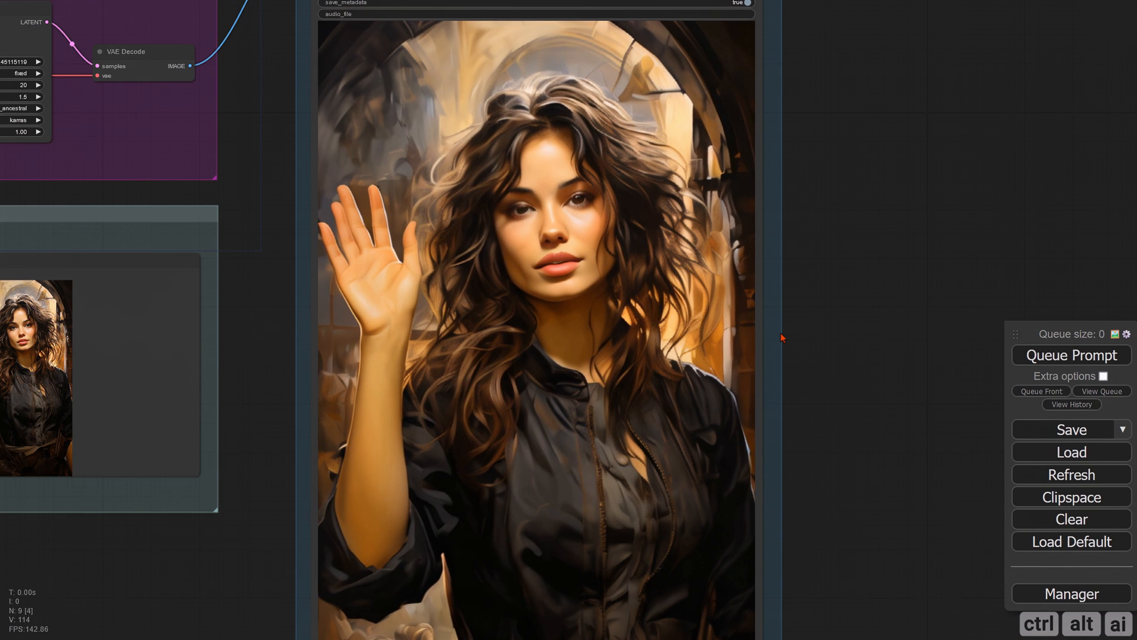
{"action": "scroll", "coordinate": [780, 338], "scroll_direction": "down", "scroll_amount": 1}
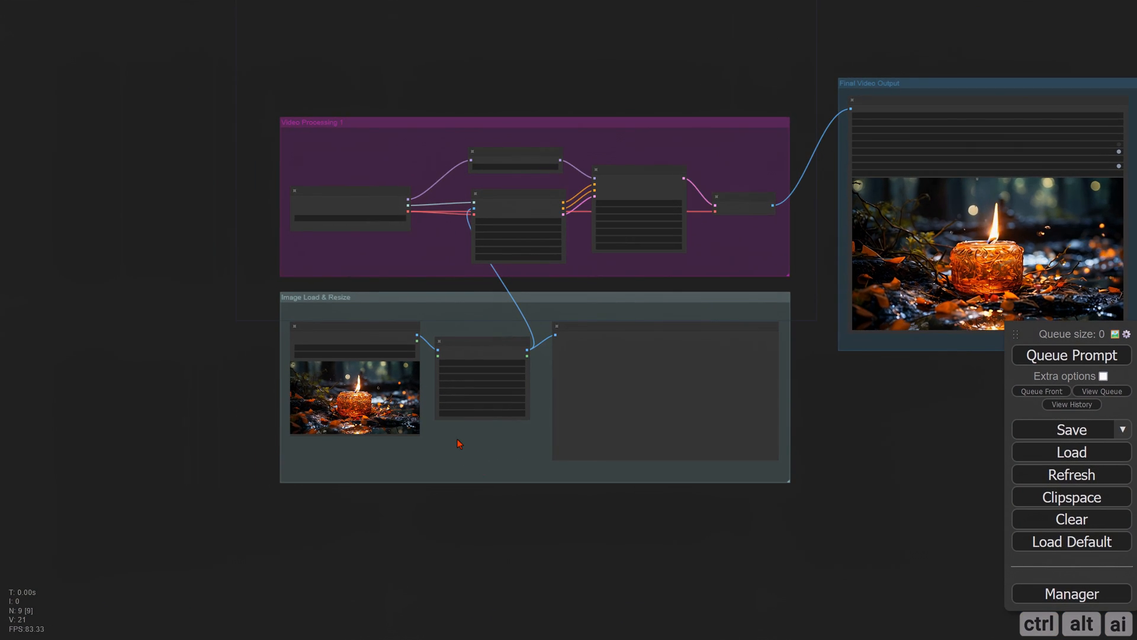
Step: Load the pirate-hat woman picture 10ebb0fc-a313-4d2a-9a01-e7cd0905a63d.png from the Images folder into the Load Image node
{"action": "scroll", "coordinate": [459, 443], "scroll_direction": "up", "scroll_amount": 10}
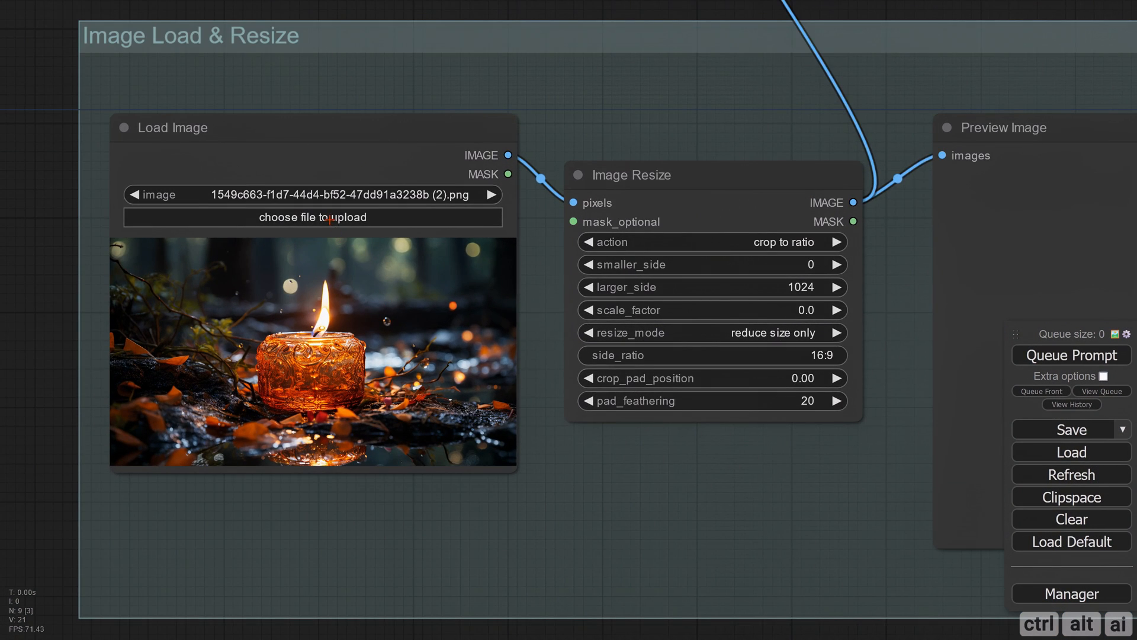
{"action": "left_click", "coordinate": [330, 219]}
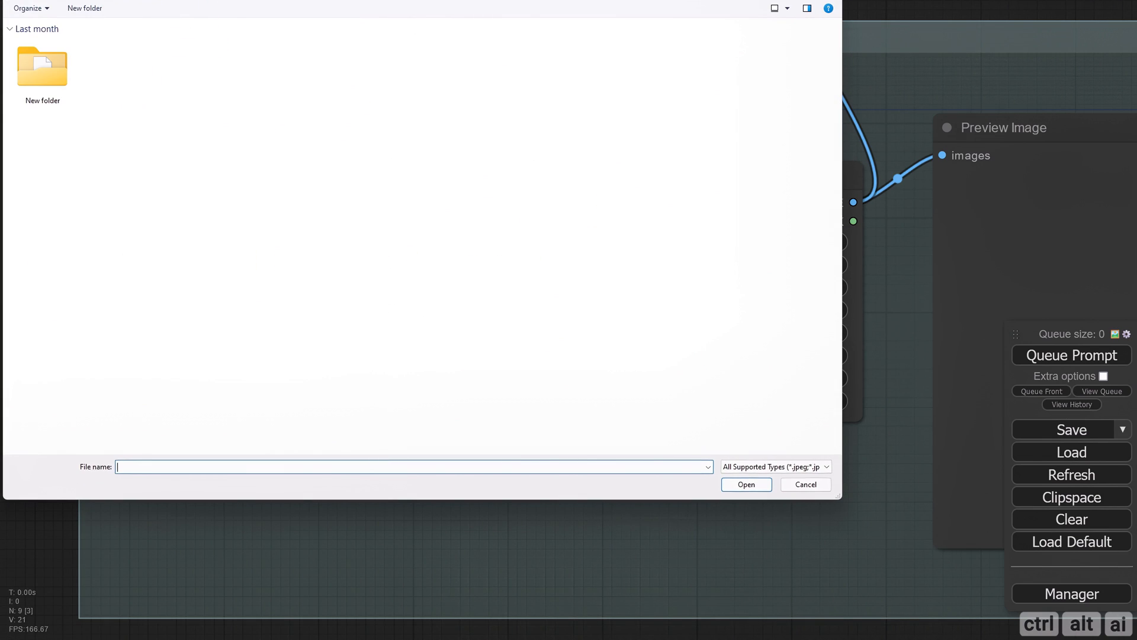
{"action": "double_click", "coordinate": [43, 71]}
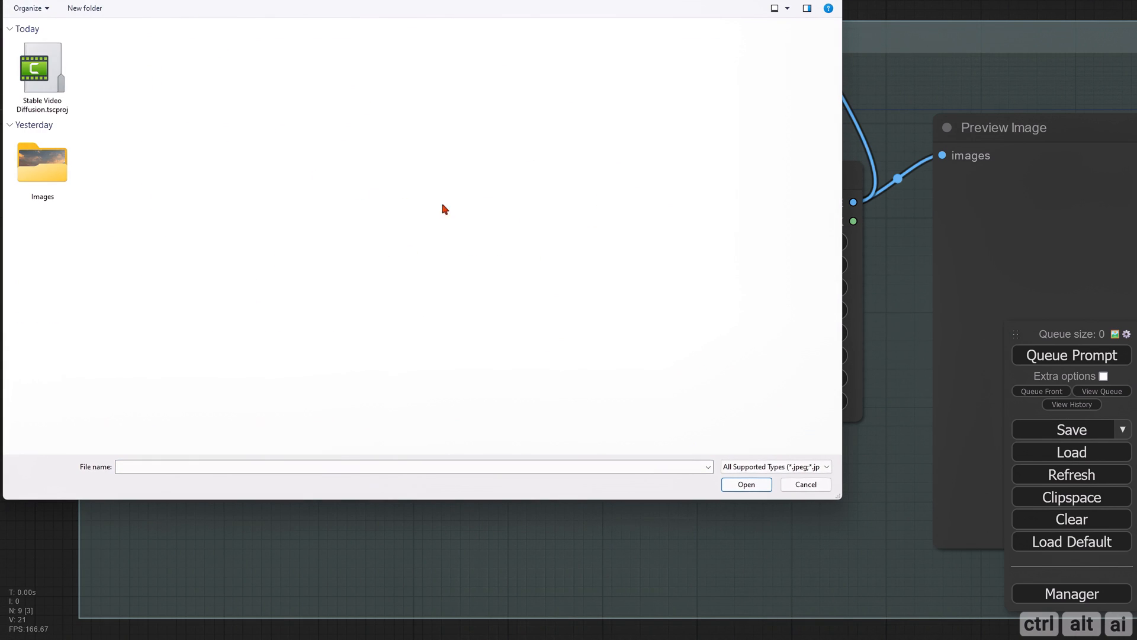
{"action": "double_click", "coordinate": [52, 161]}
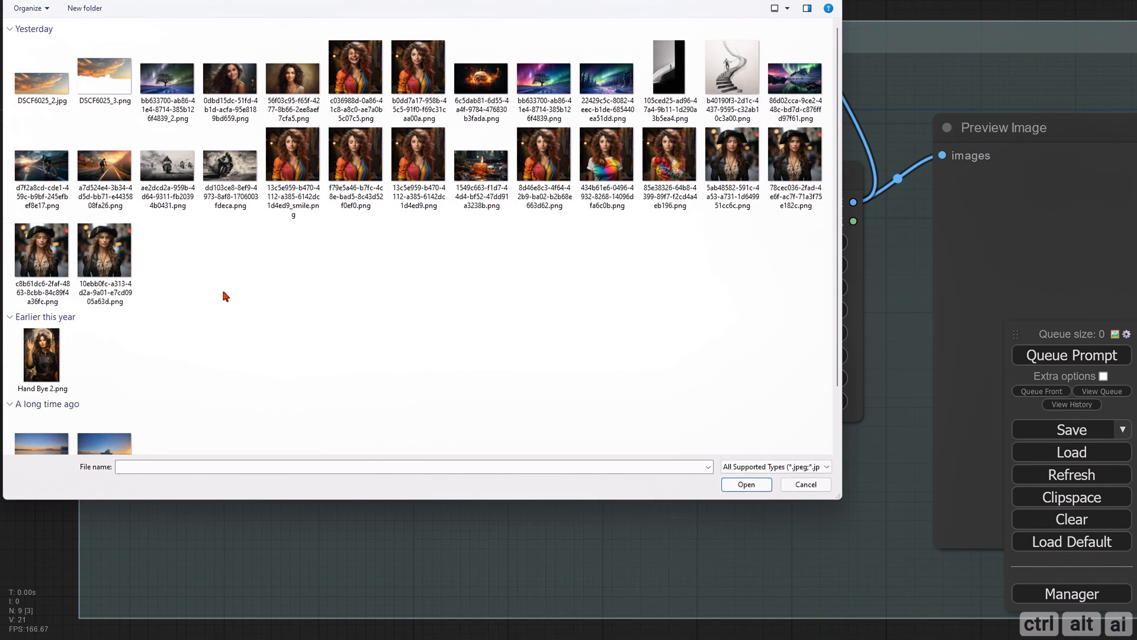
{"action": "double_click", "coordinate": [104, 250]}
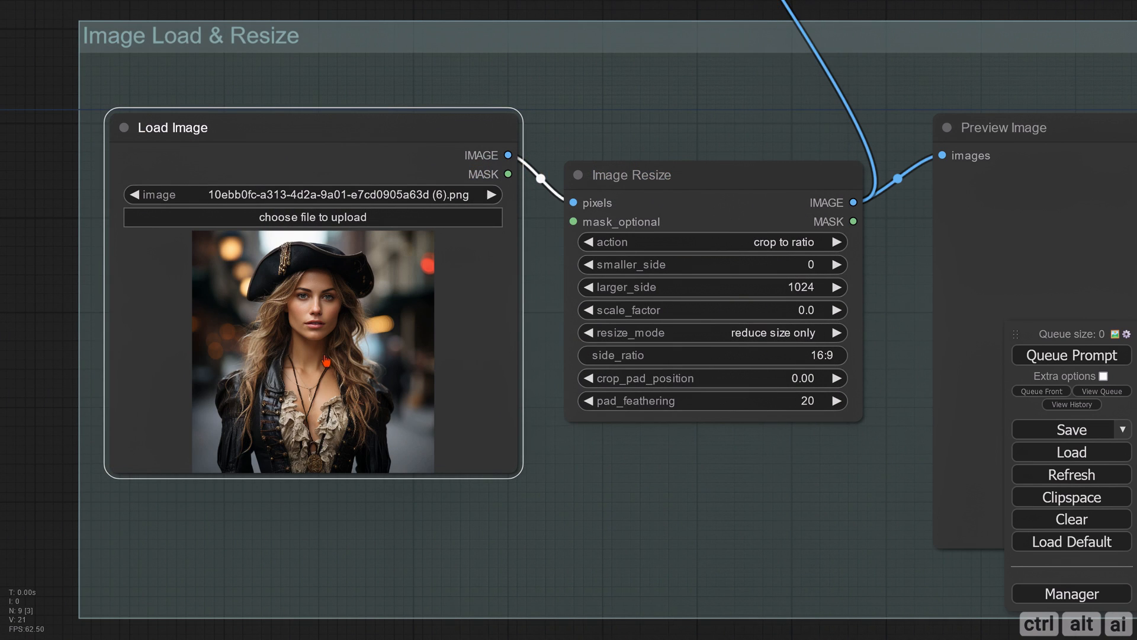
{"action": "scroll", "coordinate": [539, 451], "scroll_direction": "up", "scroll_amount": 1}
{"action": "scroll", "coordinate": [623, 462], "scroll_direction": "down", "scroll_amount": 1}
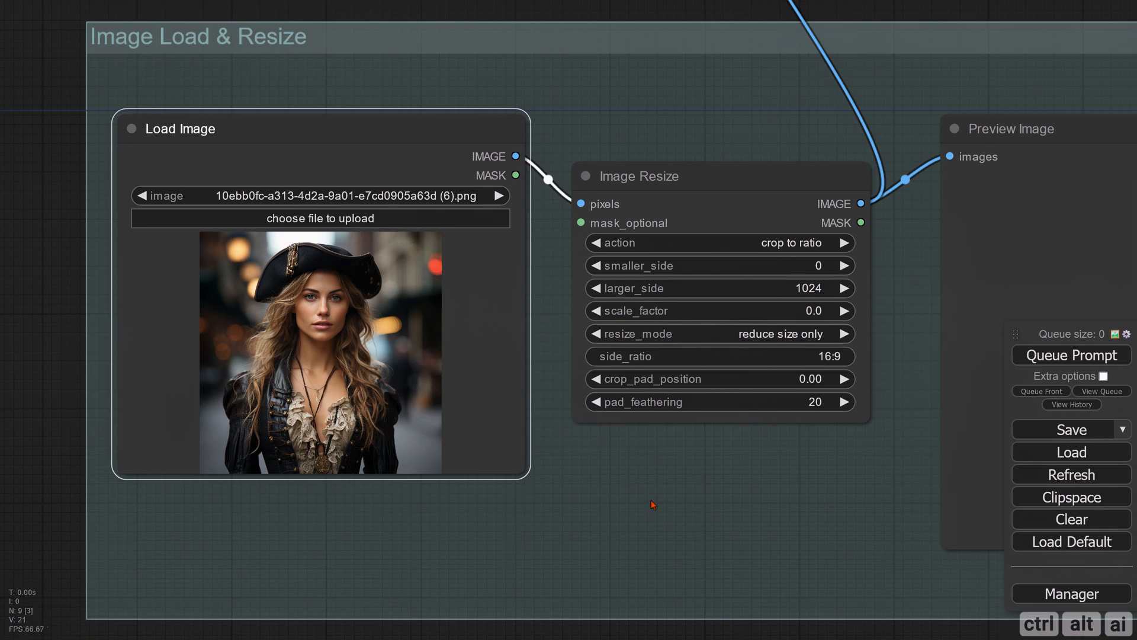
Step: Disconnect init_image of SVD_img2vid_Conditioning from the Image Resize node and queue the workflow to preview only the cropped image
{"action": "left_click_drag", "start_coordinate": [711, 481], "coordinate": [588, 455]}
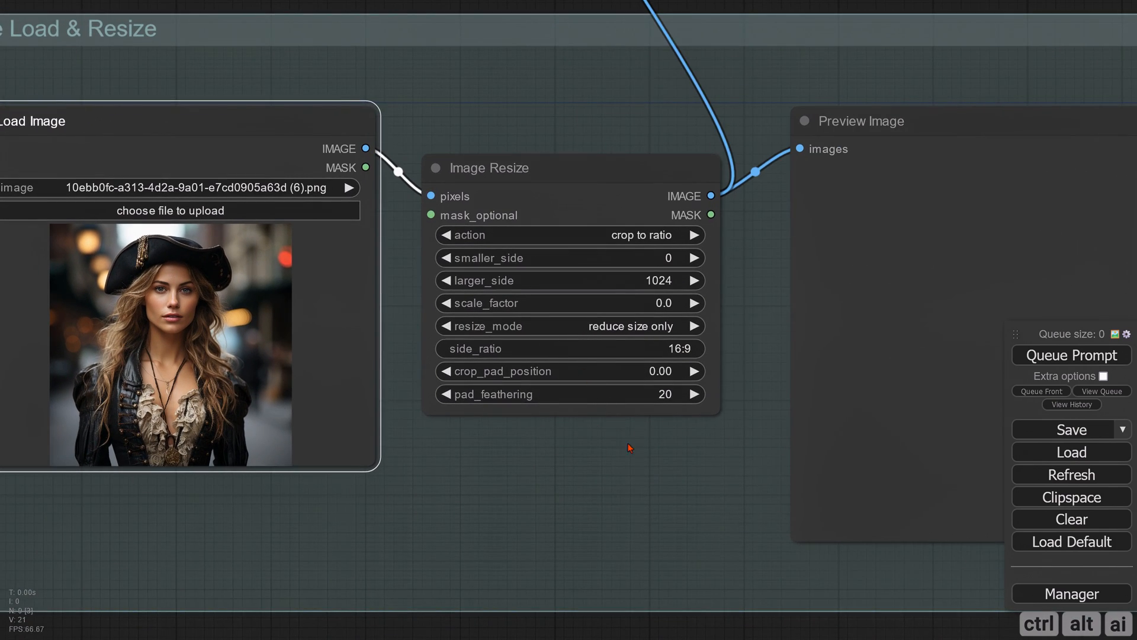
{"action": "scroll", "coordinate": [628, 448], "scroll_direction": "down", "scroll_amount": 2}
{"action": "left_click_drag", "start_coordinate": [656, 479], "coordinate": [505, 482]}
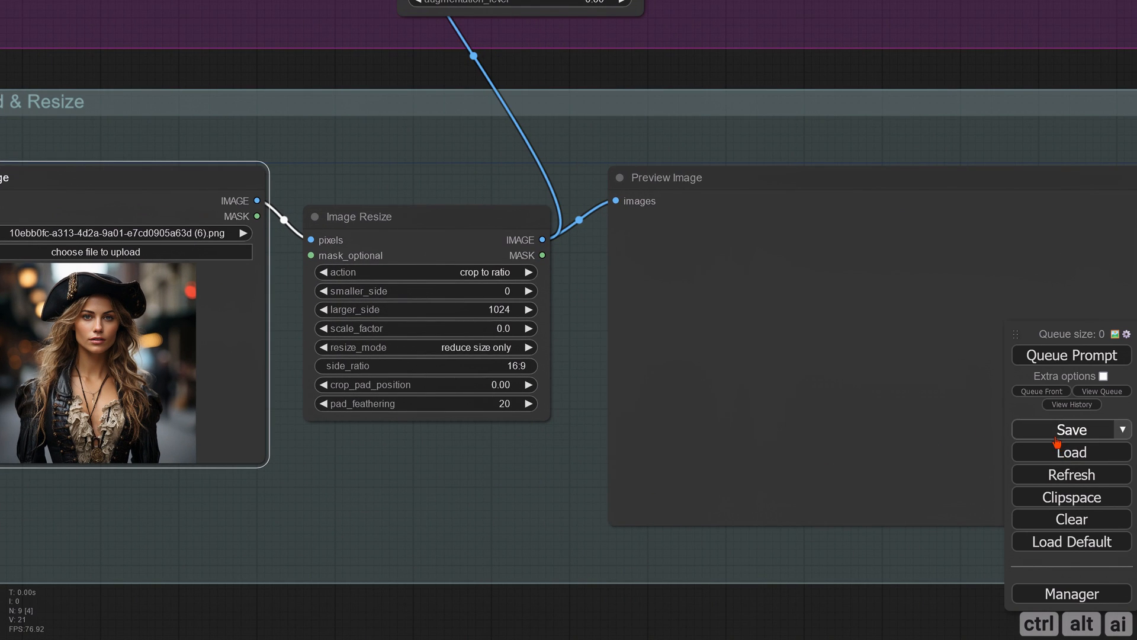
{"action": "scroll", "coordinate": [558, 137], "scroll_direction": "down", "scroll_amount": 3}
{"action": "scroll", "coordinate": [555, 151], "scroll_direction": "up", "scroll_amount": 1}
{"action": "left_click_drag", "start_coordinate": [483, 156], "coordinate": [475, 262]}
{"action": "left_click_drag", "start_coordinate": [426, 26], "coordinate": [536, 328]}
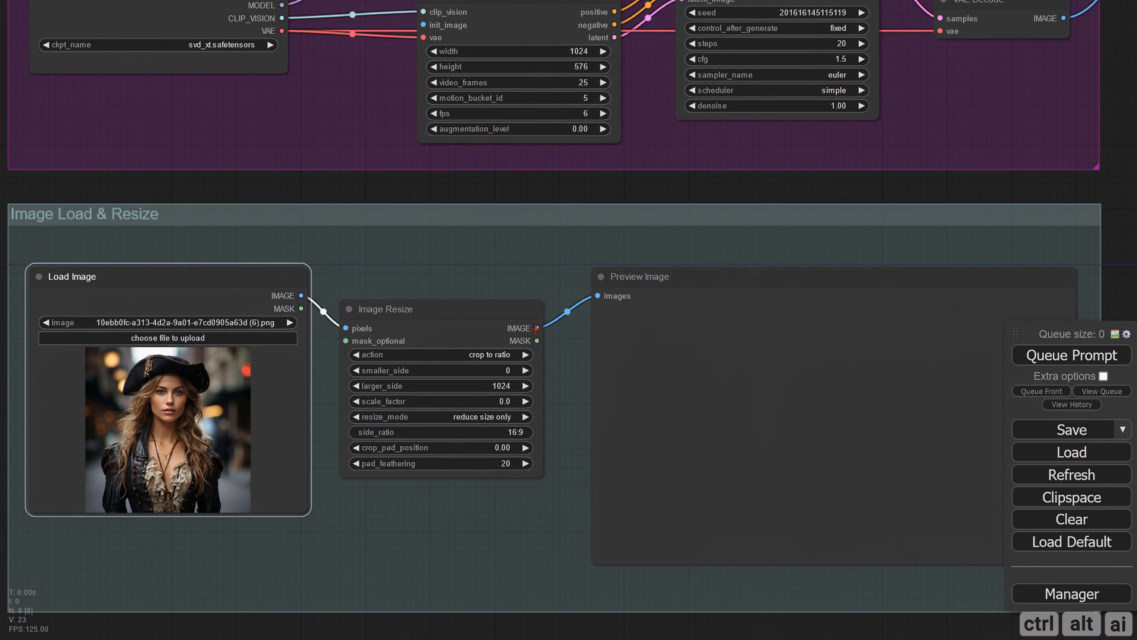
{"action": "left_click", "coordinate": [1043, 357]}
{"action": "left_click_drag", "start_coordinate": [525, 519], "coordinate": [474, 448]}
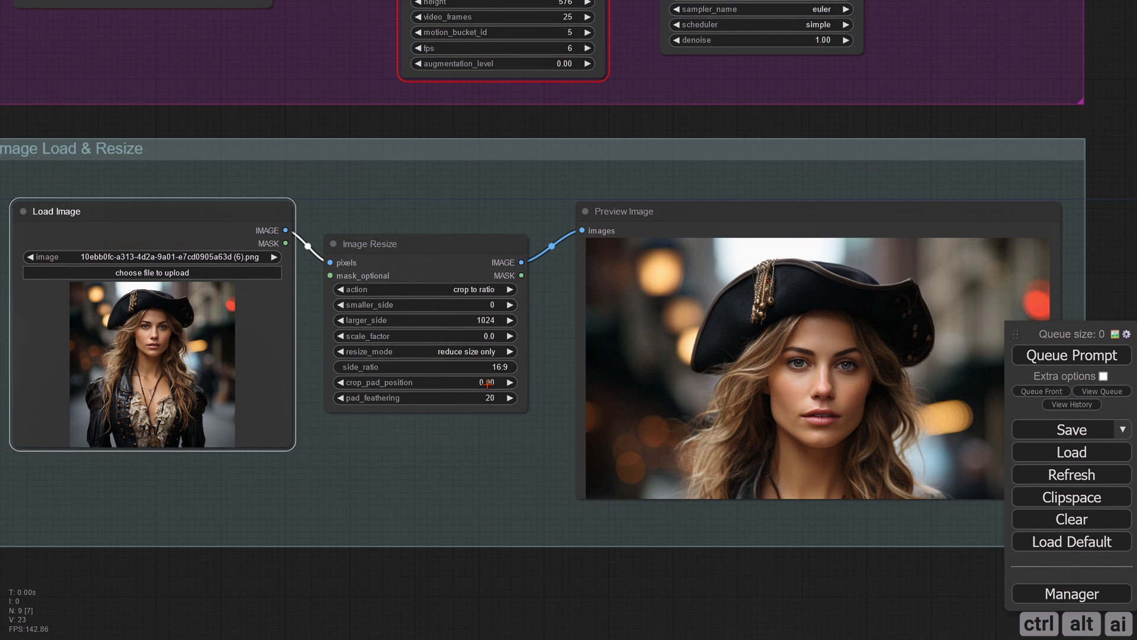
Step: Try a crop_pad_position of 0.5 in the Image Resize node, restore it to 0.00 and queue the crop preview again
{"action": "left_click", "coordinate": [487, 383]}
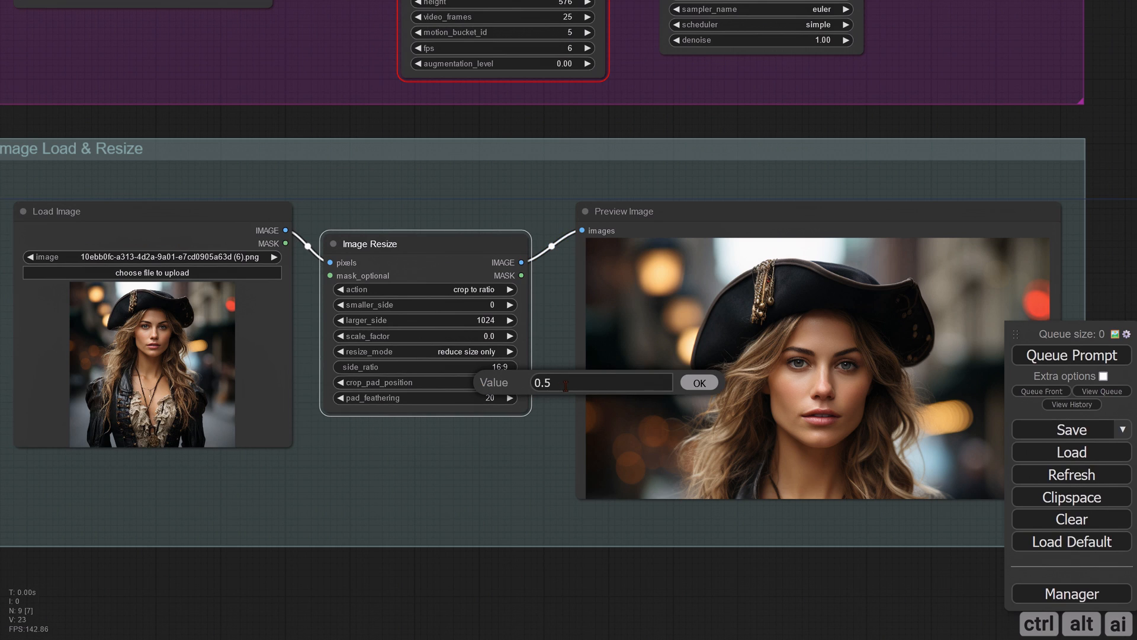
{"action": "key", "text": "Return"}
{"action": "left_click", "coordinate": [1085, 357]}
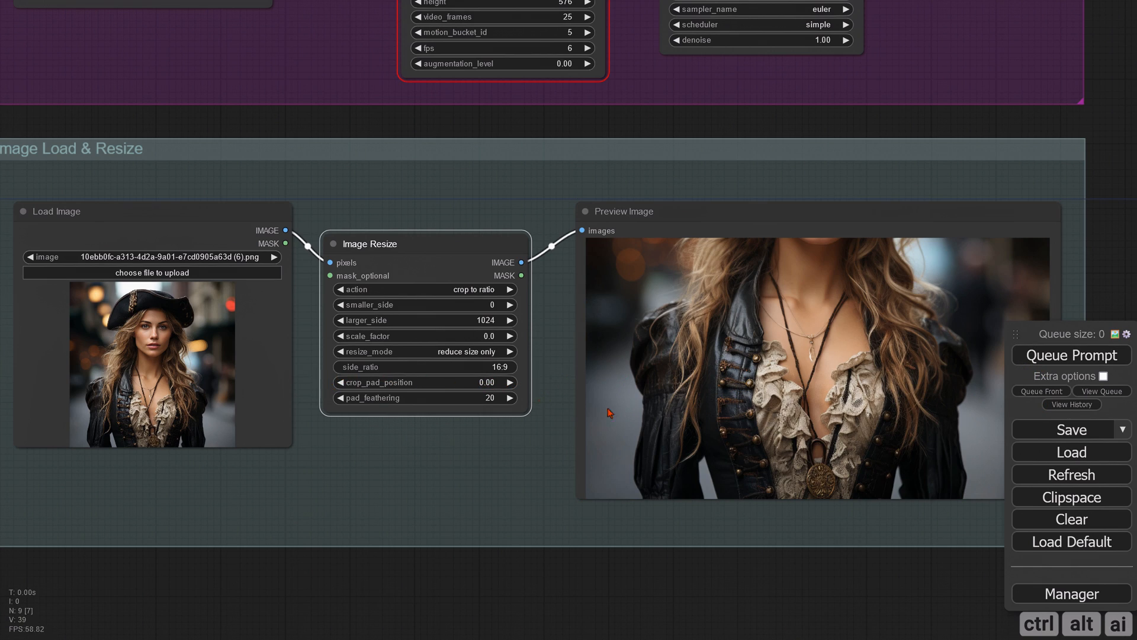
{"action": "left_click", "coordinate": [1071, 358]}
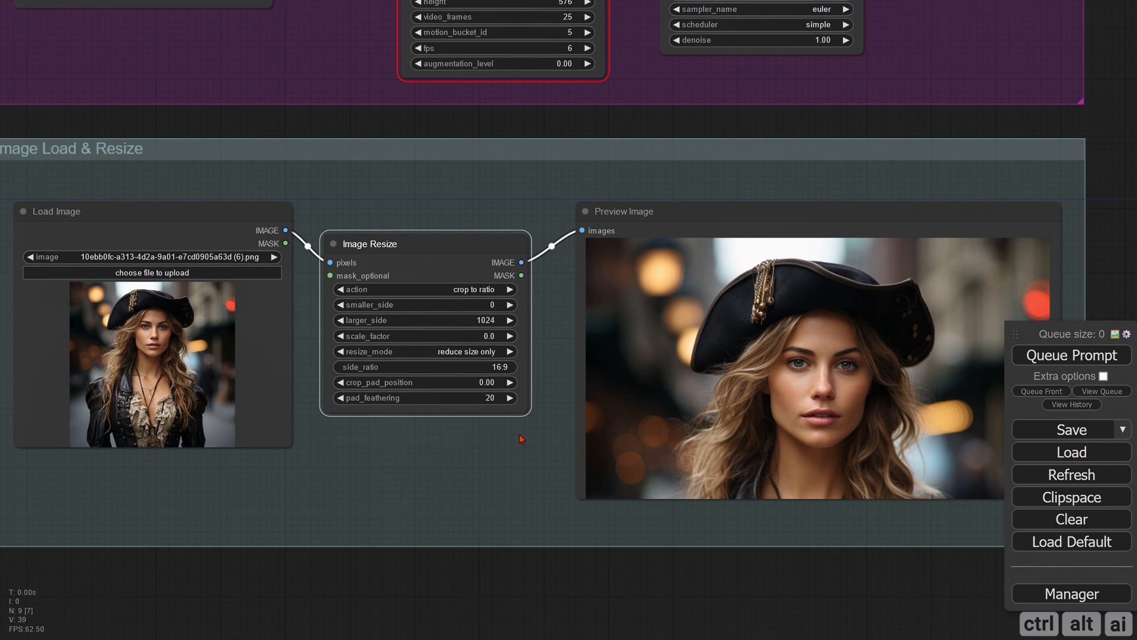
Step: Reconnect the Image Resize IMAGE output to init_image of SVD_img2vid_Conditioning and set its motion_bucket_id to 7
{"action": "left_click_drag", "start_coordinate": [521, 439], "coordinate": [551, 488]}
{"action": "left_click_drag", "start_coordinate": [493, 240], "coordinate": [571, 400]}
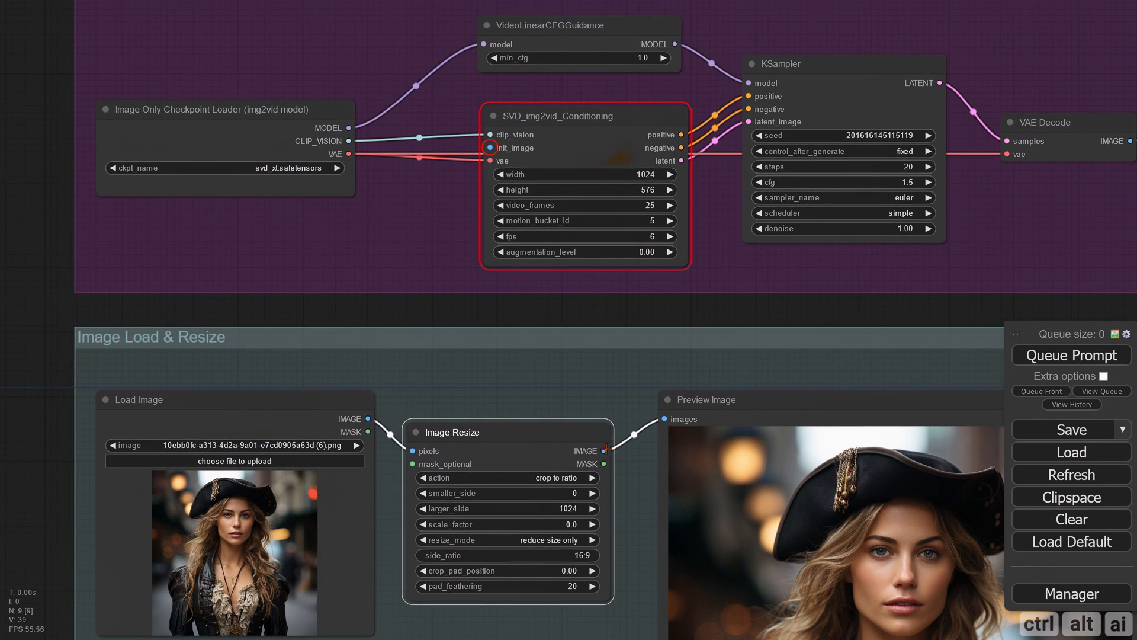
{"action": "left_click_drag", "start_coordinate": [605, 449], "coordinate": [514, 162]}
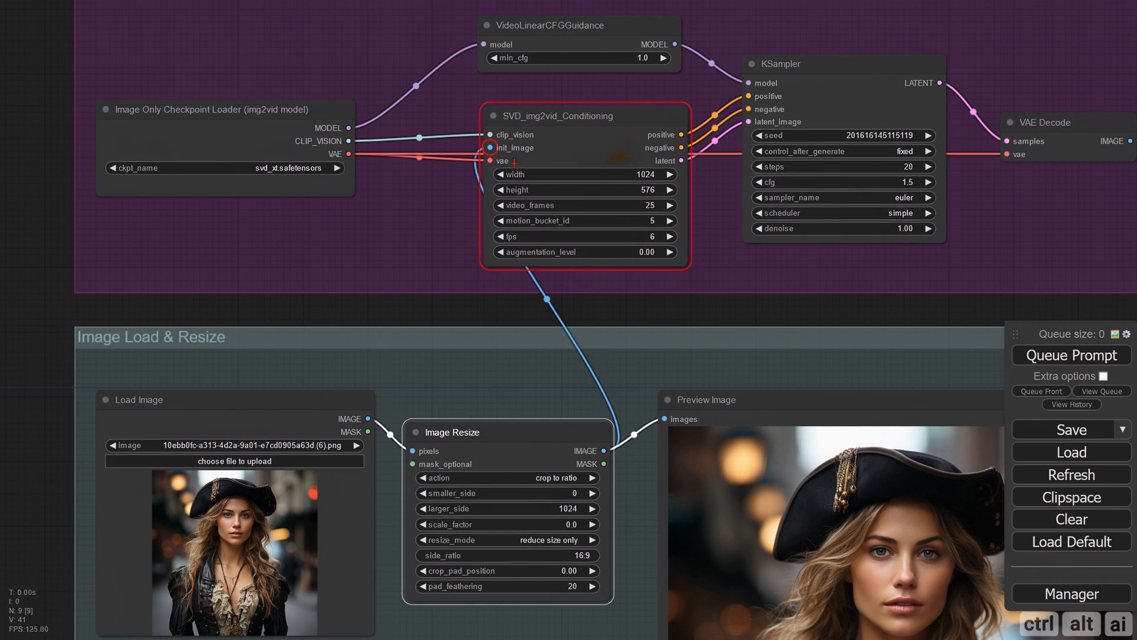
{"action": "left_click", "coordinate": [669, 221]}
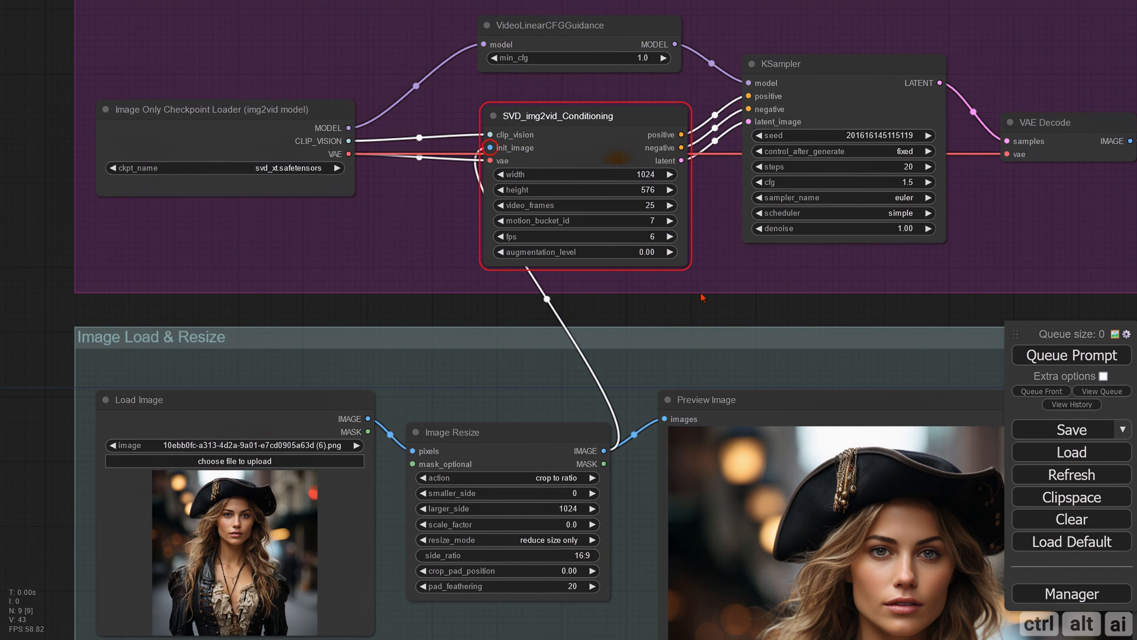
Step: Set the KSampler node's sampler_name to dpmpp_2s_ancestral and its scheduler to karras
{"action": "left_click_drag", "start_coordinate": [744, 316], "coordinate": [647, 327]}
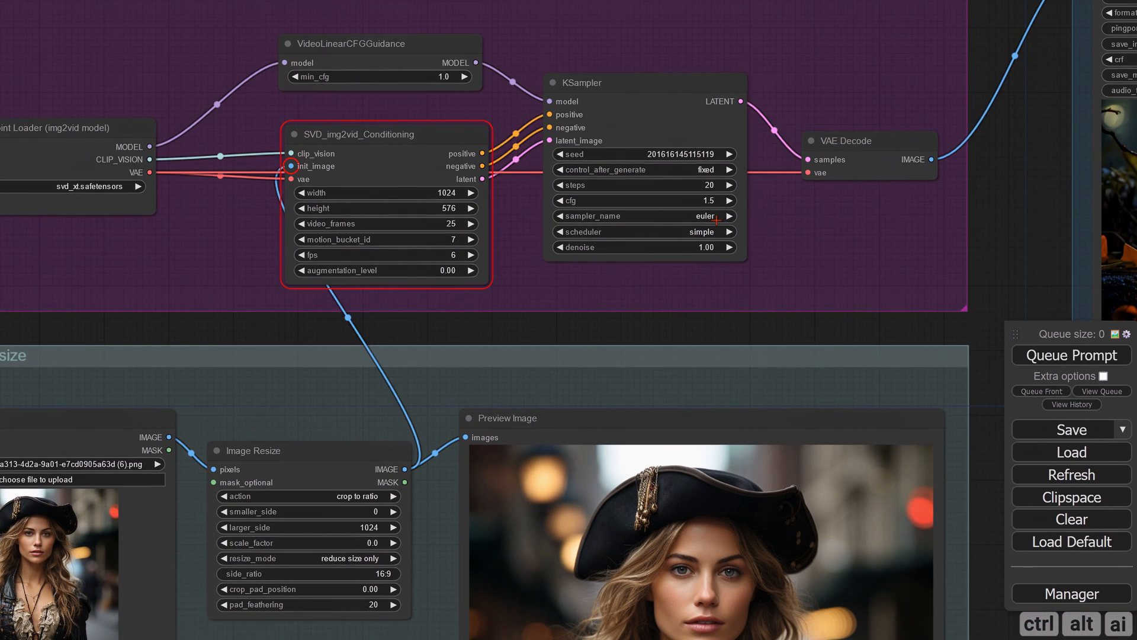
{"action": "left_click", "coordinate": [717, 219]}
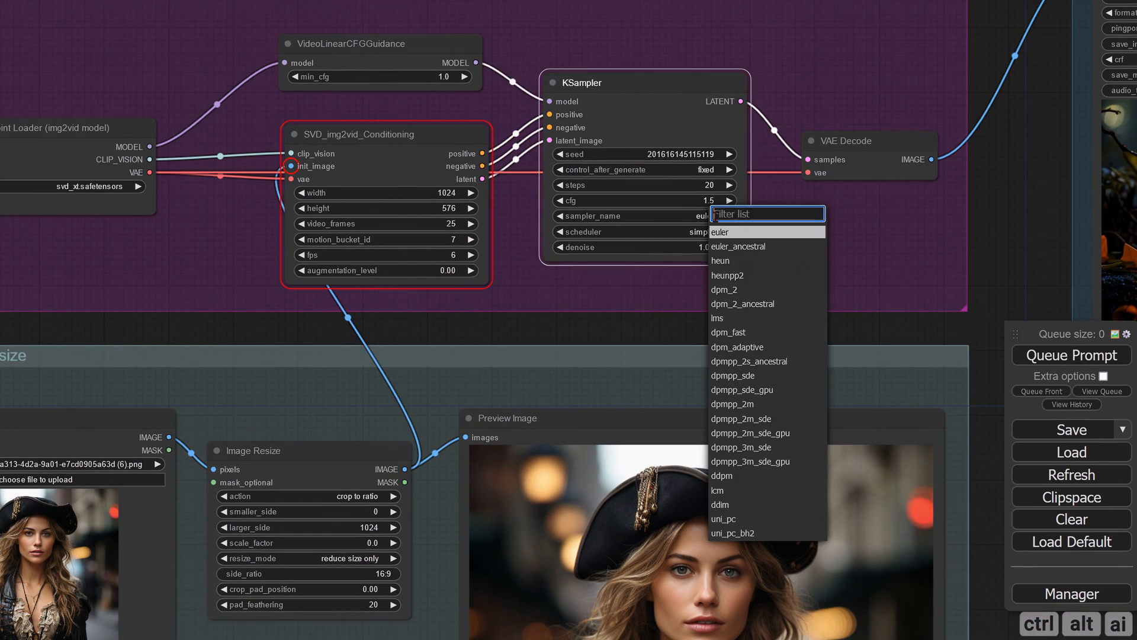
{"action": "left_click", "coordinate": [757, 363]}
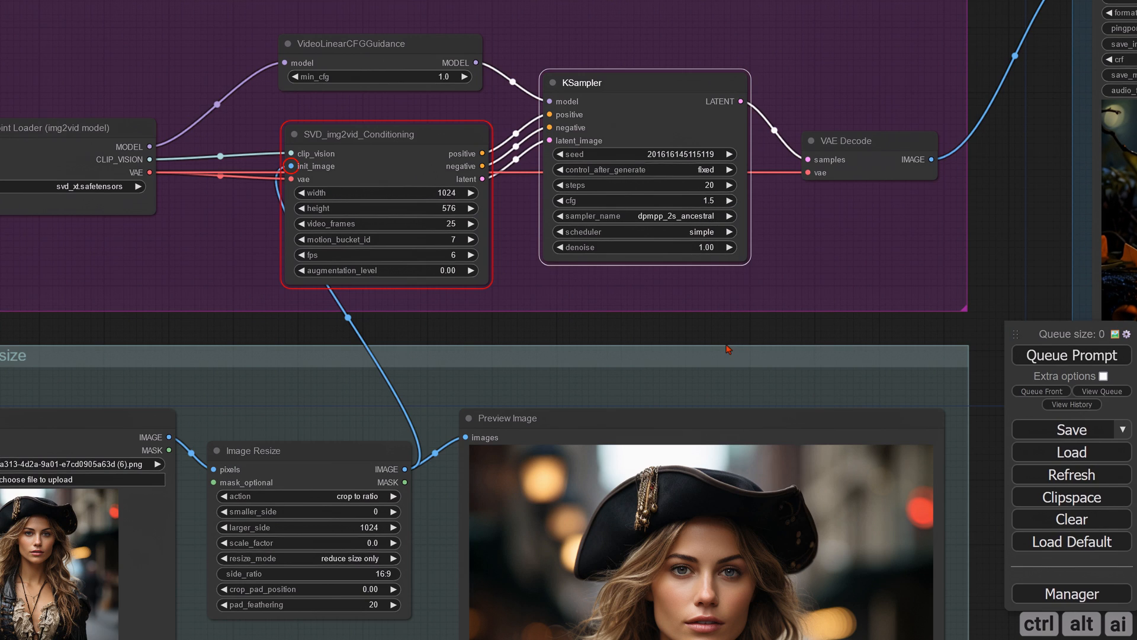
{"action": "left_click", "coordinate": [713, 235]}
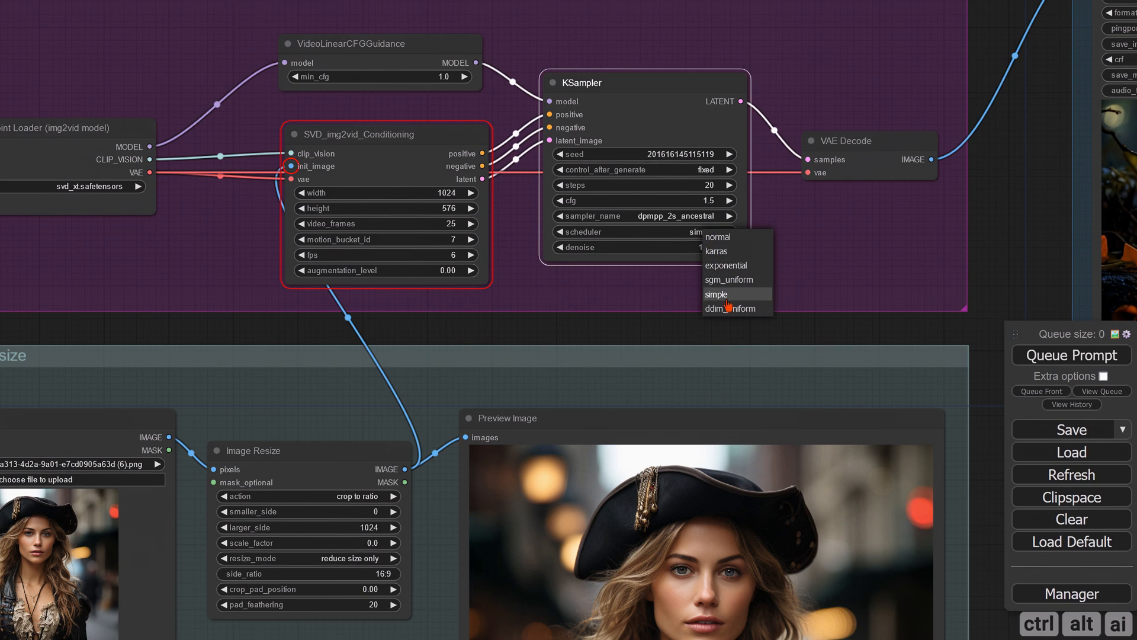
{"action": "left_click", "coordinate": [728, 251]}
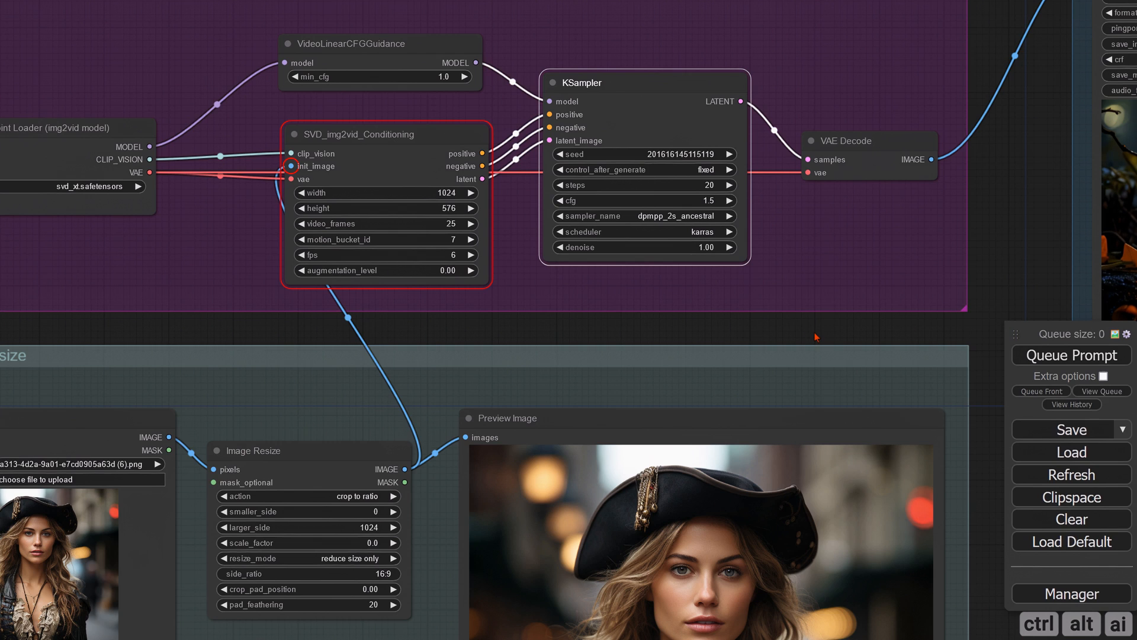
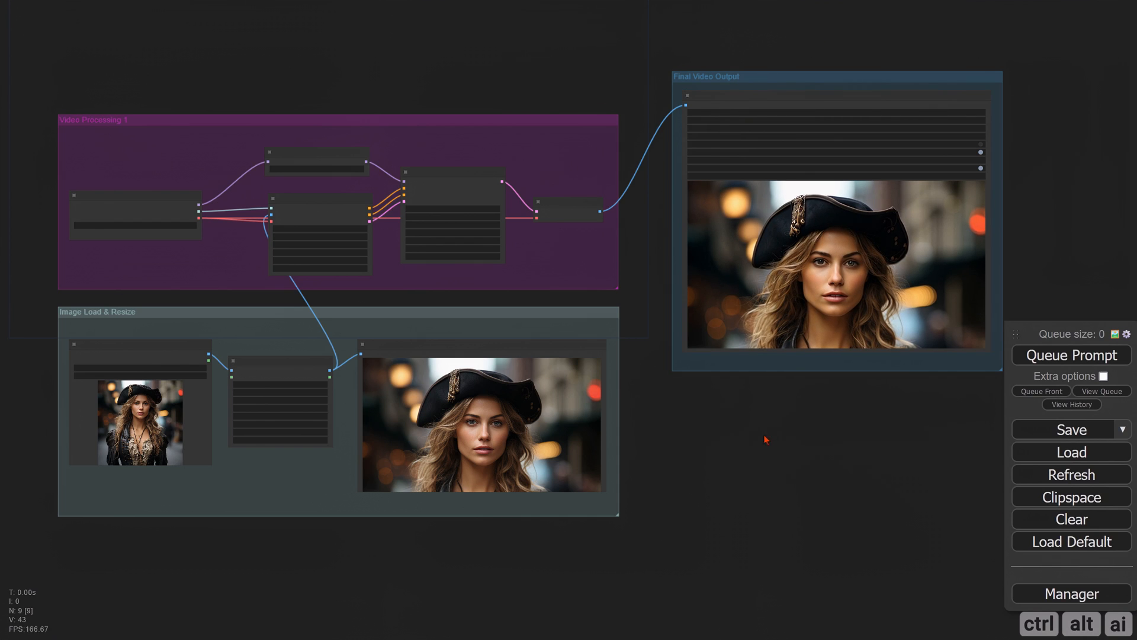
Step: Examine the generated pirate-hat portrait video against the sampler and Video Combine settings
{"action": "left_click_drag", "start_coordinate": [770, 428], "coordinate": [642, 456]}
{"action": "scroll", "coordinate": [698, 393], "scroll_direction": "up", "scroll_amount": 8}
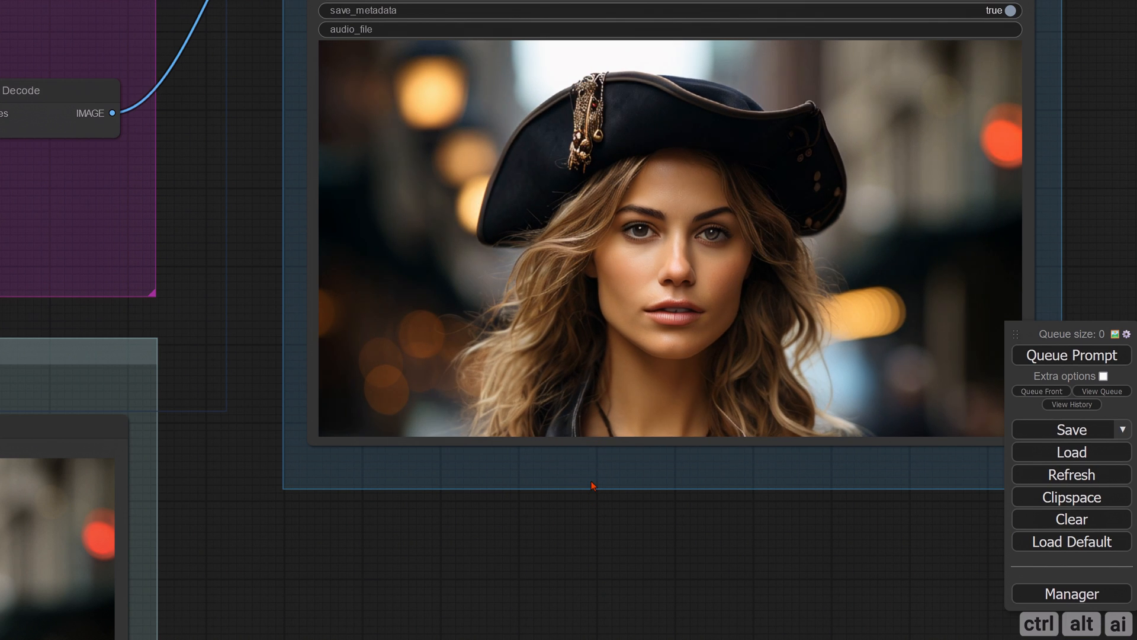
{"action": "scroll", "coordinate": [591, 485], "scroll_direction": "down", "scroll_amount": 2}
{"action": "left_click_drag", "start_coordinate": [522, 513], "coordinate": [841, 532]}
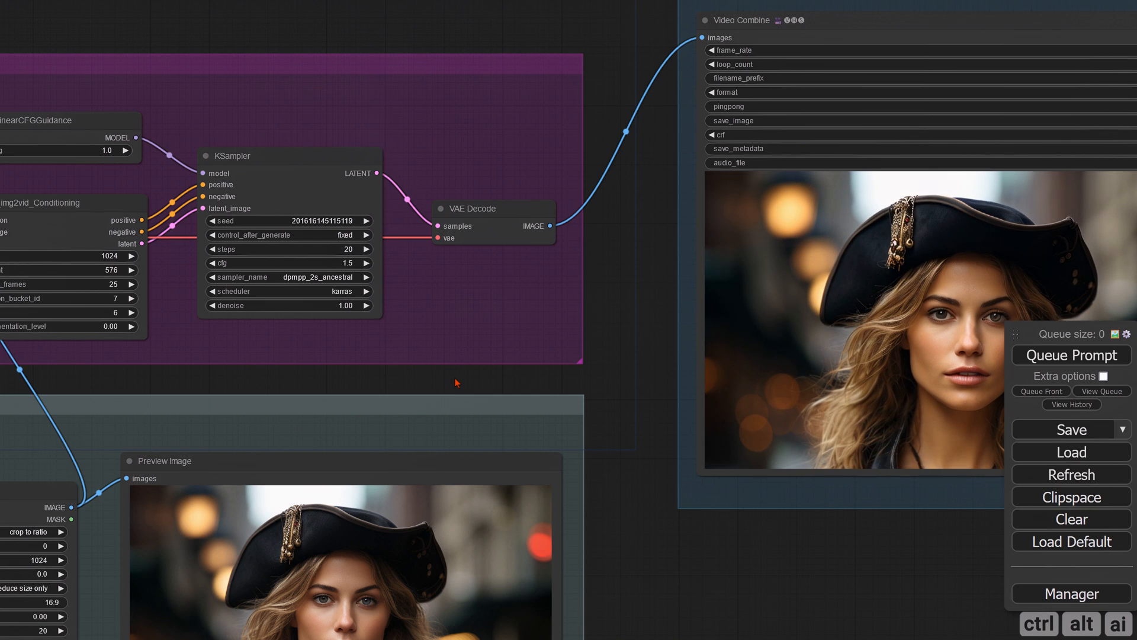
{"action": "left_click_drag", "start_coordinate": [457, 382], "coordinate": [100, 343]}
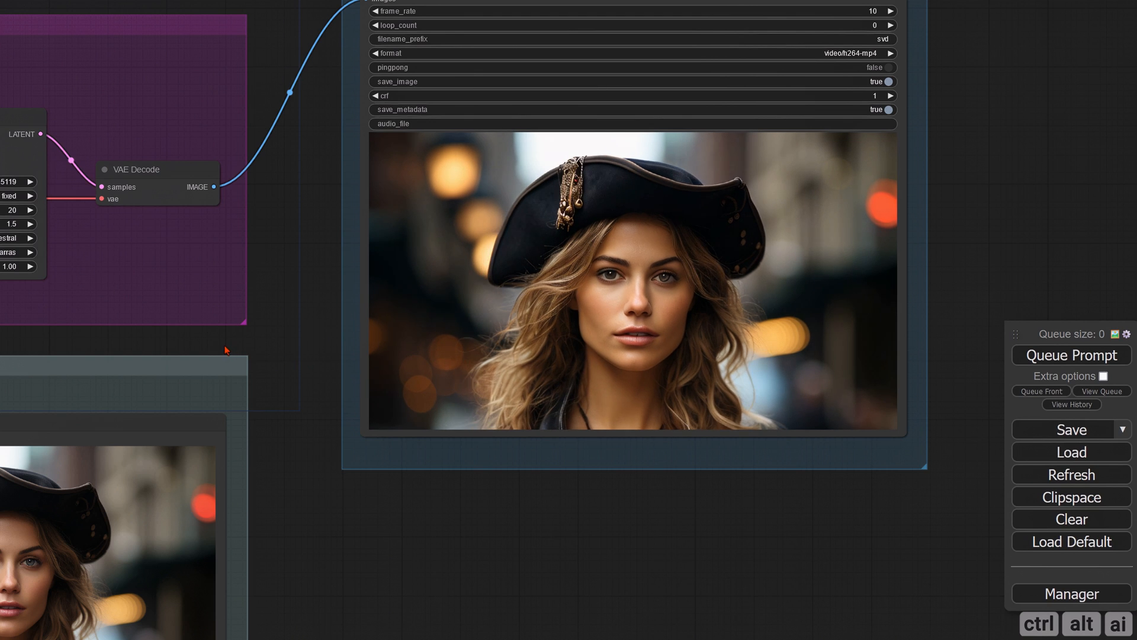
Step: Set the KSampler node's cfg to 1.1
{"action": "left_click_drag", "start_coordinate": [259, 358], "coordinate": [456, 399]}
{"action": "left_click", "coordinate": [528, 291]}
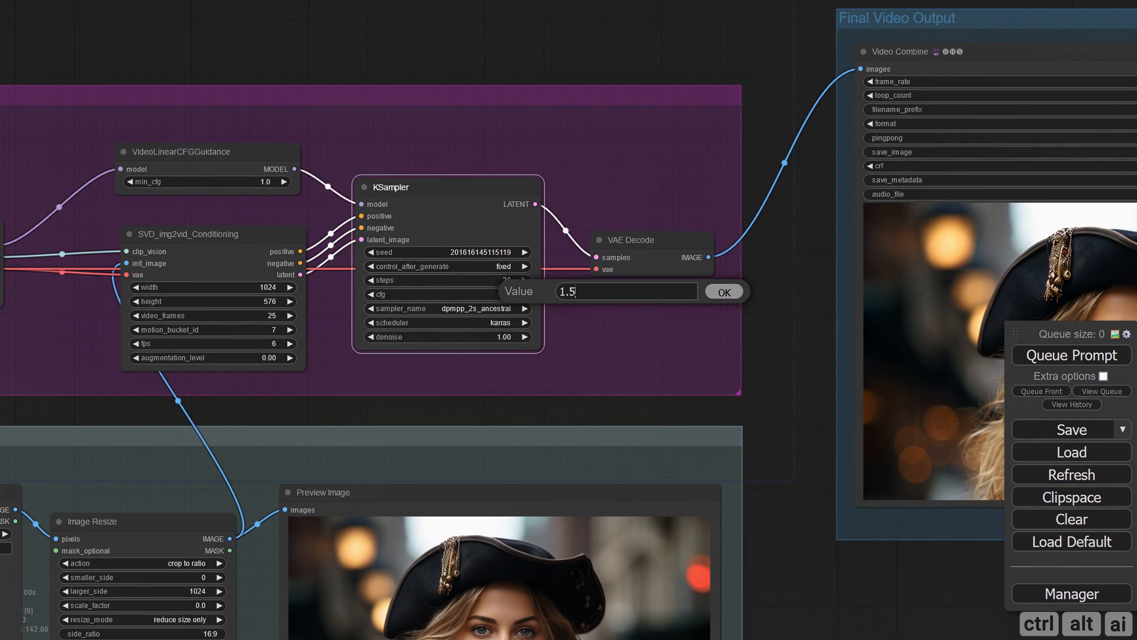
{"action": "key", "text": "BackSpace"}
{"action": "type", "text": "1"}
{"action": "key", "text": "Return"}
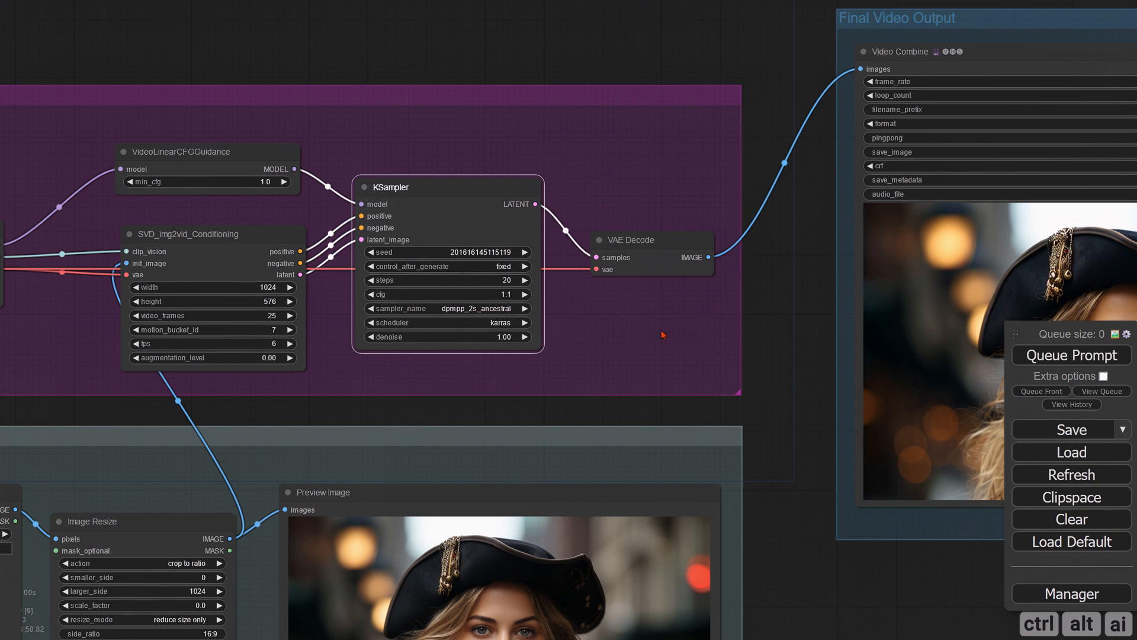
{"action": "left_click", "coordinate": [589, 426]}
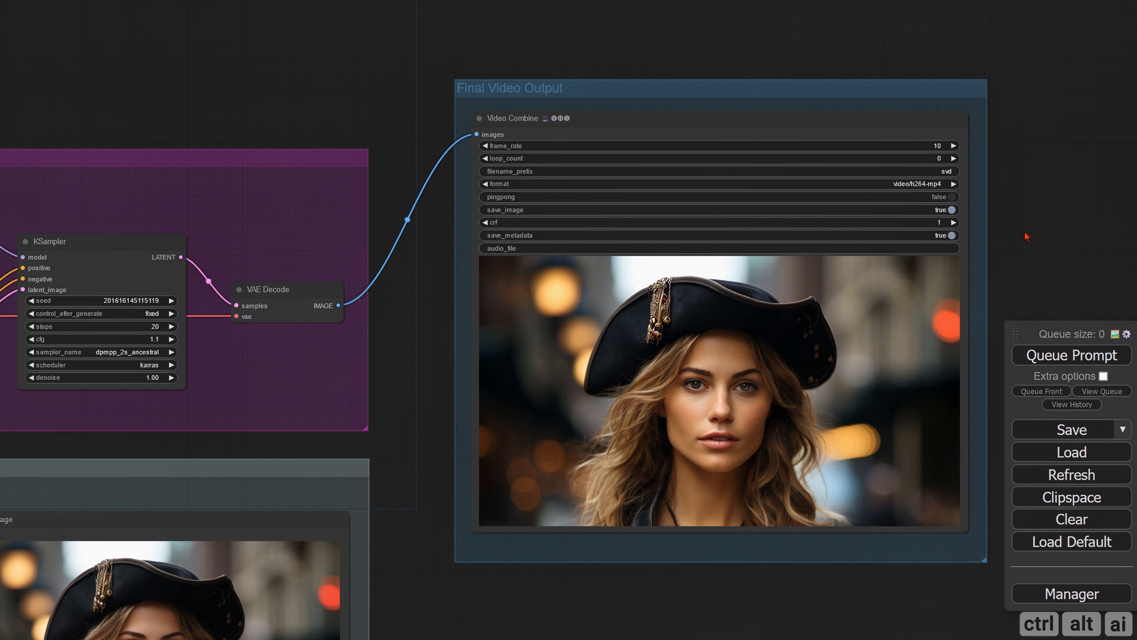
Step: Enable pingpong in the Video Combine node and queue the workflow to regenerate the portrait video
{"action": "left_click_drag", "start_coordinate": [1026, 239], "coordinate": [883, 224]}
{"action": "scroll", "coordinate": [631, 349], "scroll_direction": "up", "scroll_amount": 4}
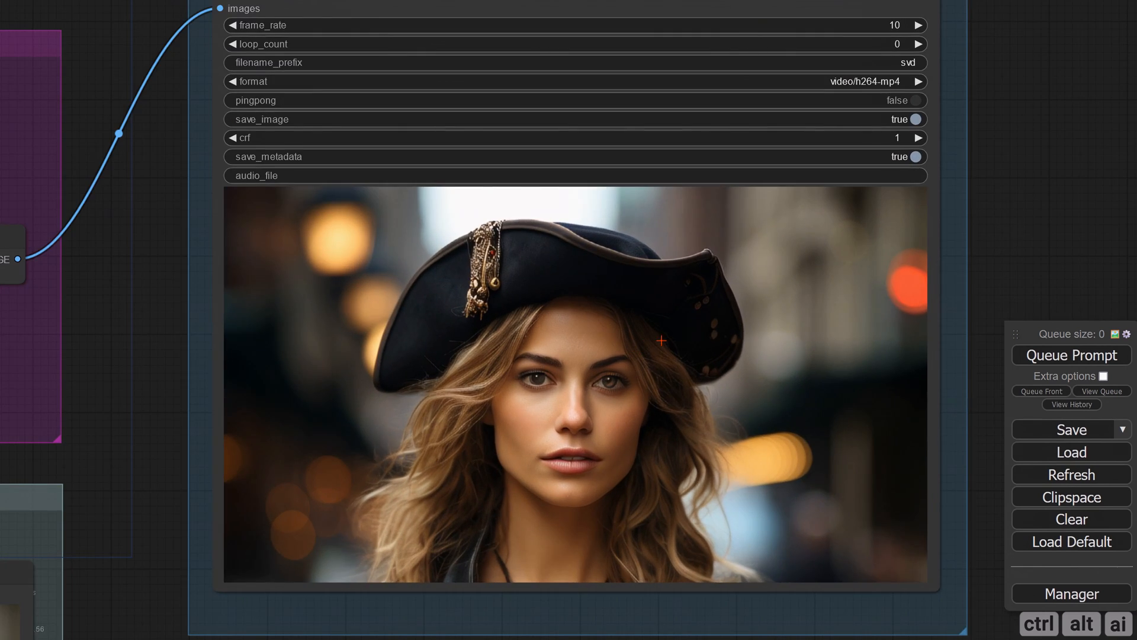
{"action": "left_click_drag", "start_coordinate": [1001, 213], "coordinate": [983, 230]}
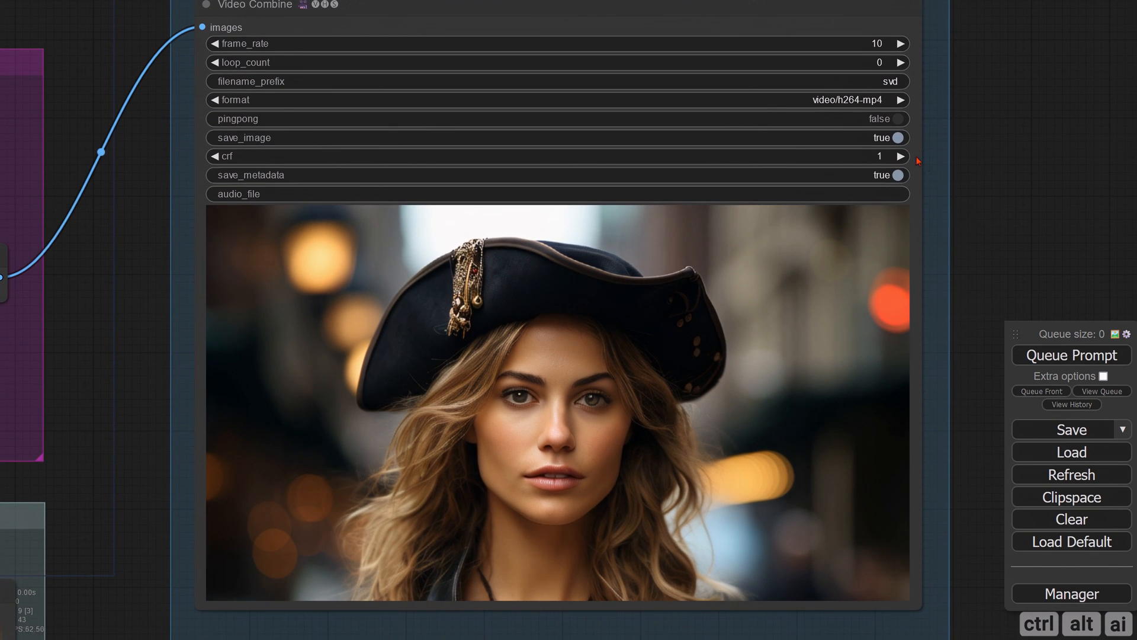
{"action": "left_click", "coordinate": [896, 120]}
{"action": "left_click", "coordinate": [1038, 355]}
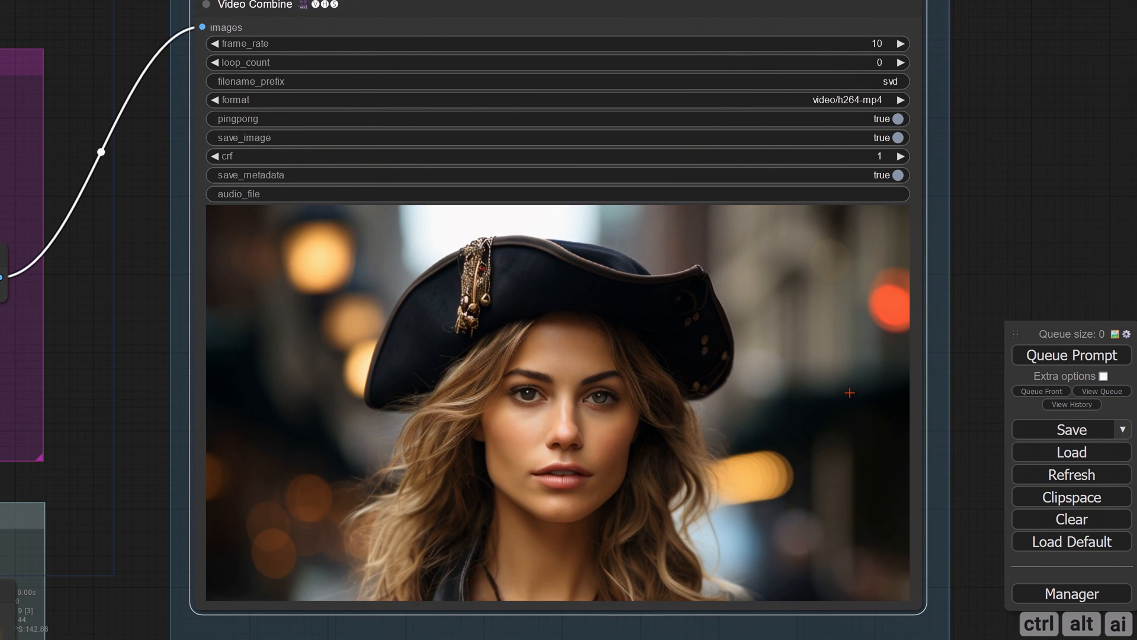
Step: Set all nodes in the Image Load & Resize group to Never
{"action": "scroll", "coordinate": [982, 306], "scroll_direction": "down", "scroll_amount": 5}
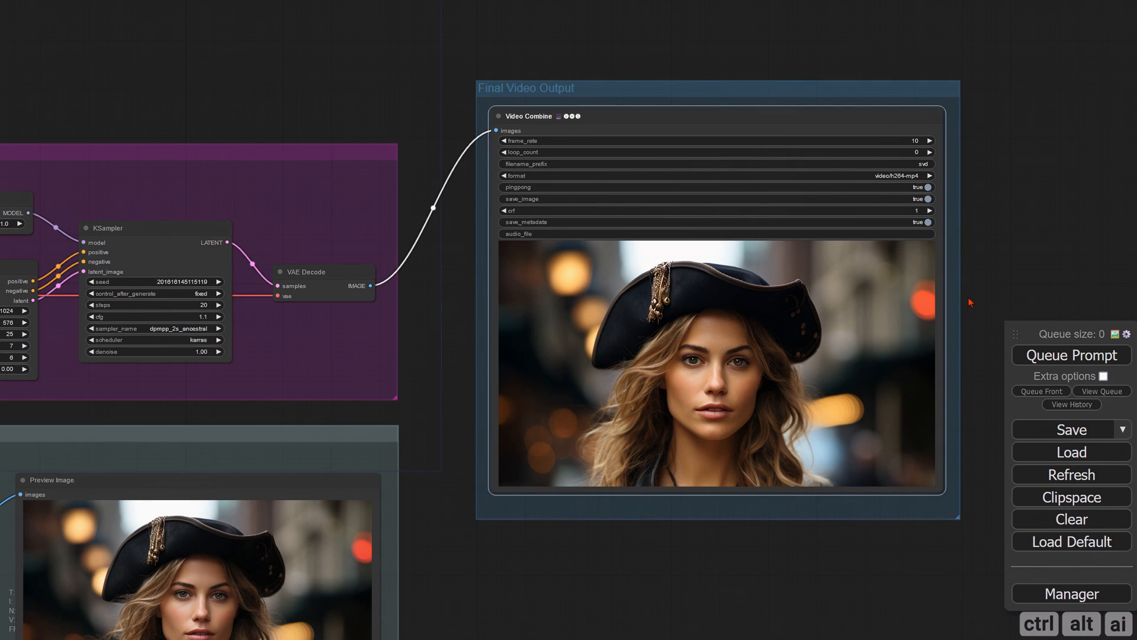
{"action": "left_click_drag", "start_coordinate": [435, 407], "coordinate": [857, 384]}
{"action": "left_click_drag", "start_coordinate": [277, 395], "coordinate": [622, 381]}
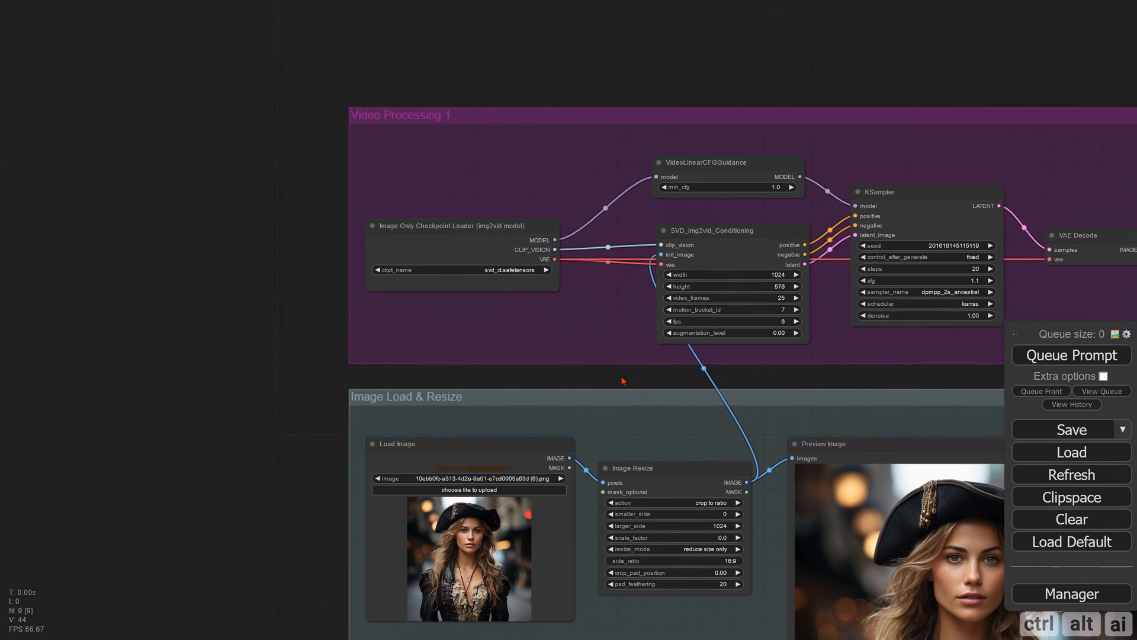
{"action": "left_click_drag", "start_coordinate": [227, 417], "coordinate": [330, 322]}
{"action": "right_click", "coordinate": [462, 291]}
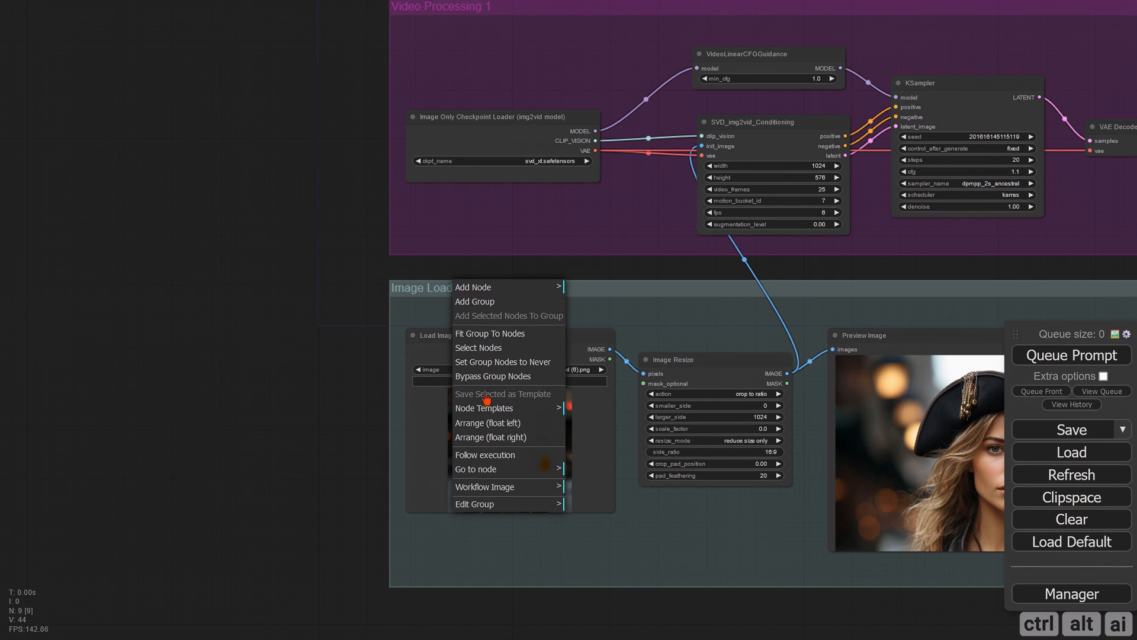
{"action": "left_click", "coordinate": [496, 362]}
{"action": "scroll", "coordinate": [697, 382], "scroll_direction": "down", "scroll_amount": 3}
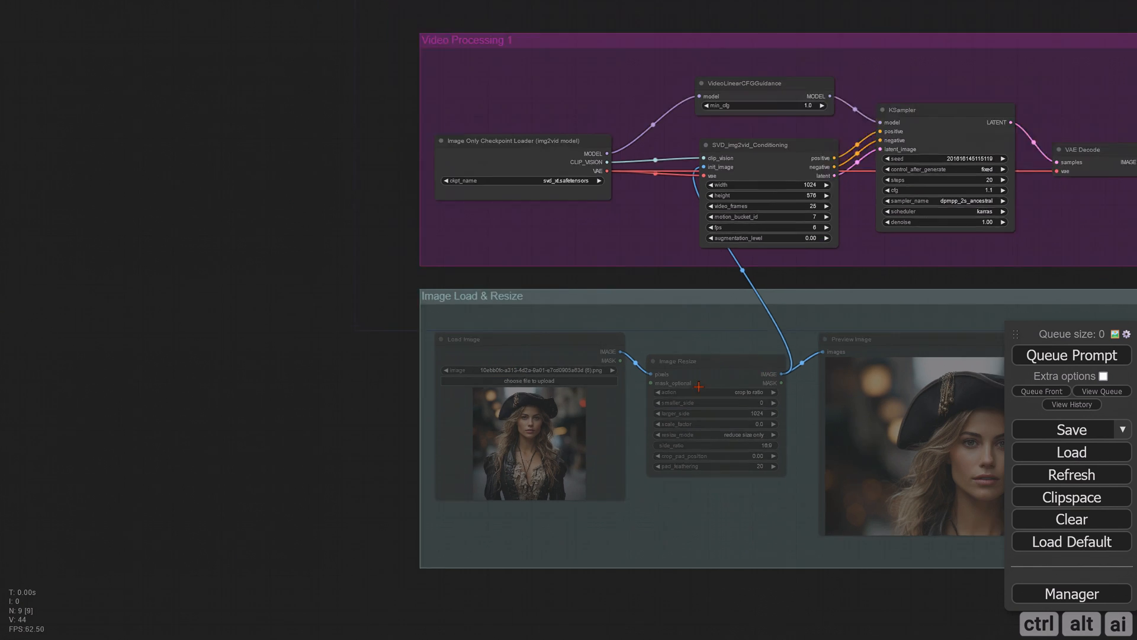
Step: Place two copies of the Load Image node, one above the other, on the empty canvas beside the Image Load & Resize group
{"action": "left_click_drag", "start_coordinate": [332, 368], "coordinate": [502, 332]}
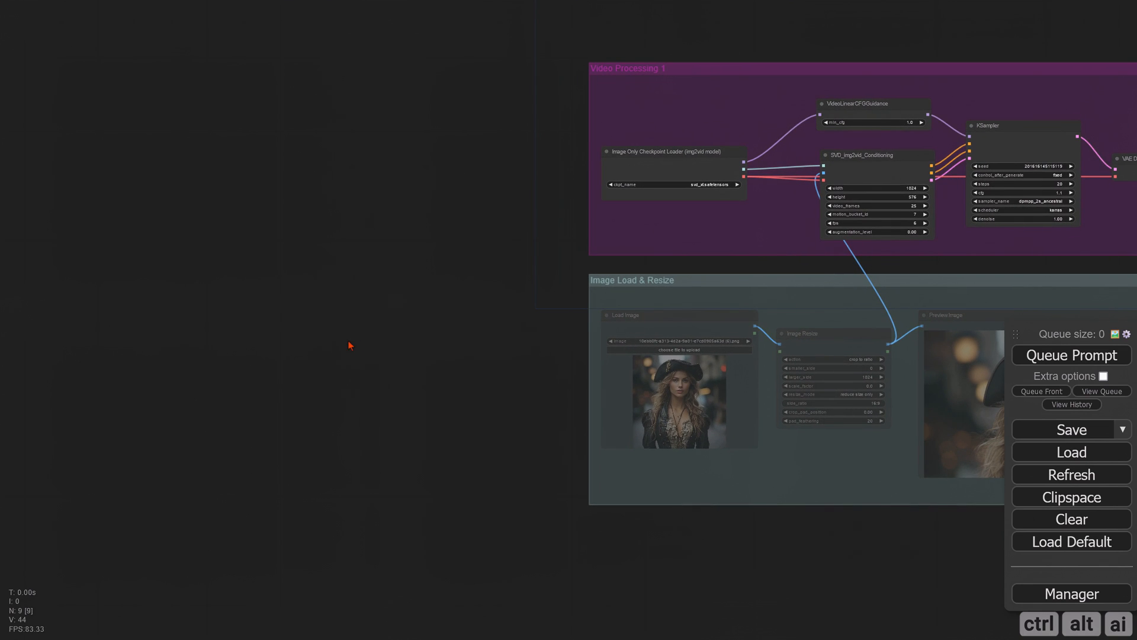
{"action": "left_click_drag", "start_coordinate": [349, 345], "coordinate": [506, 355]}
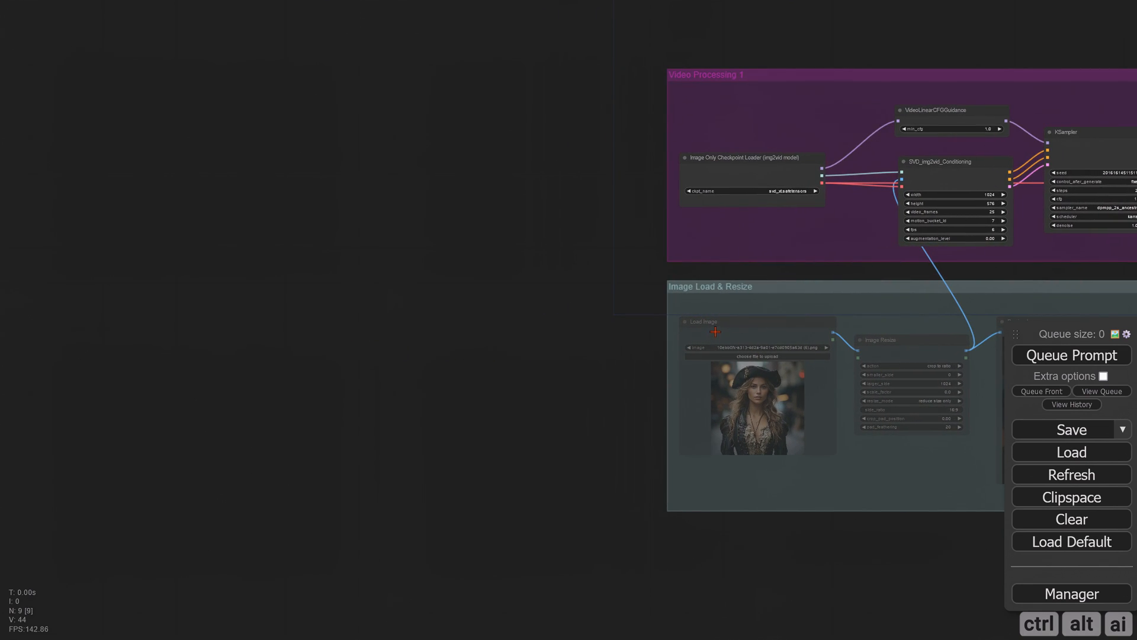
{"action": "left_click_drag", "start_coordinate": [716, 332], "coordinate": [114, 305]}
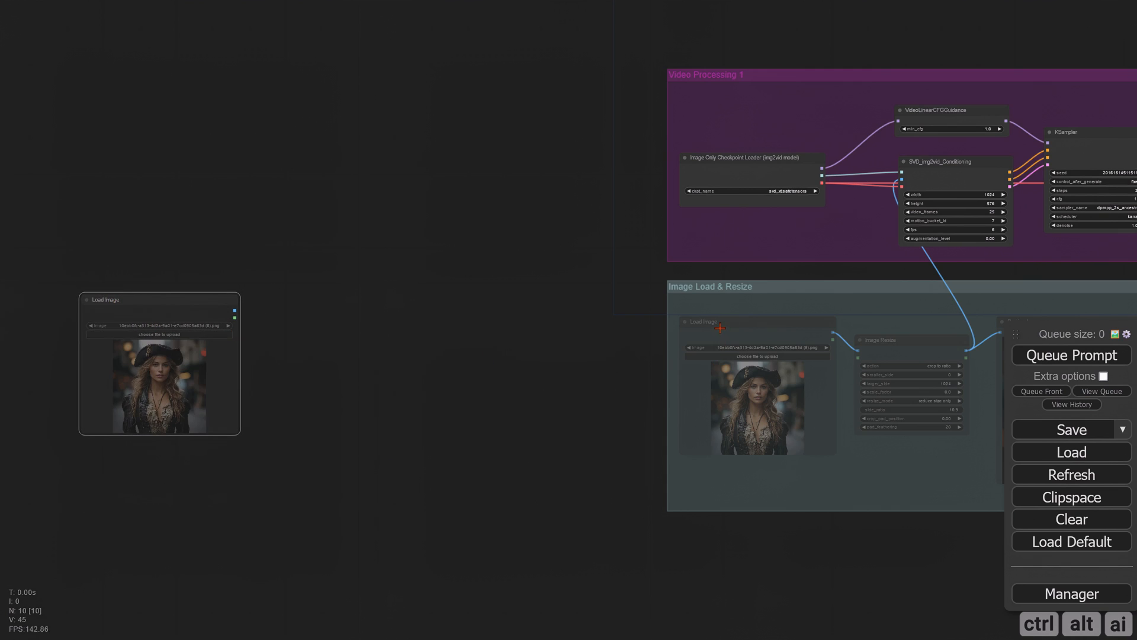
{"action": "left_click_drag", "start_coordinate": [720, 328], "coordinate": [117, 454]}
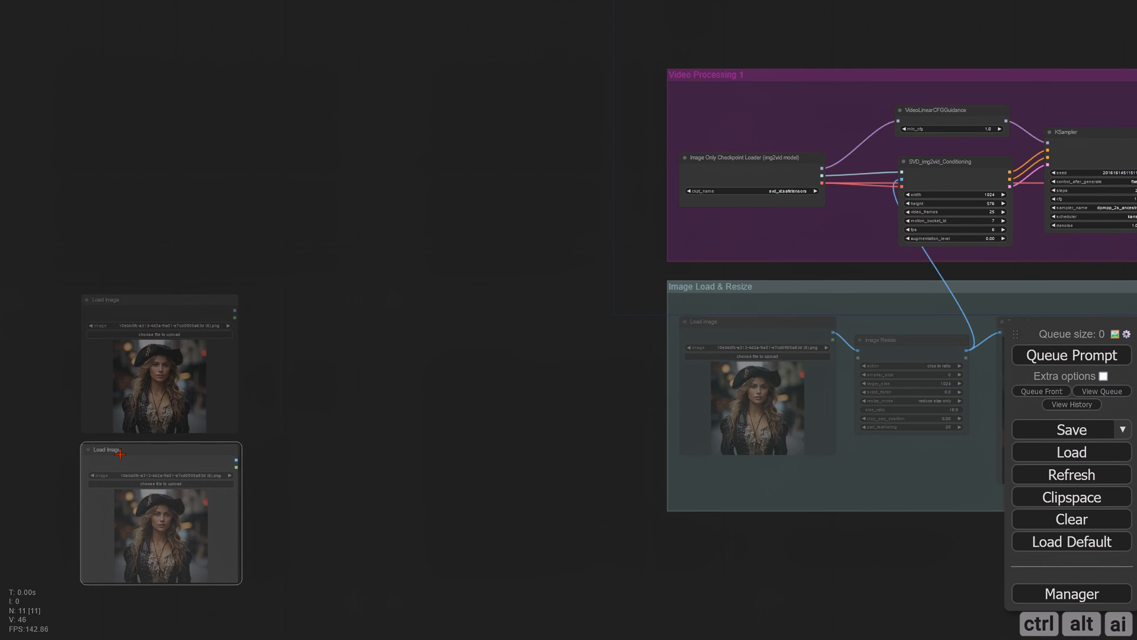
{"action": "left_click", "coordinate": [260, 442]}
{"action": "scroll", "coordinate": [270, 438], "scroll_direction": "up", "scroll_amount": 2}
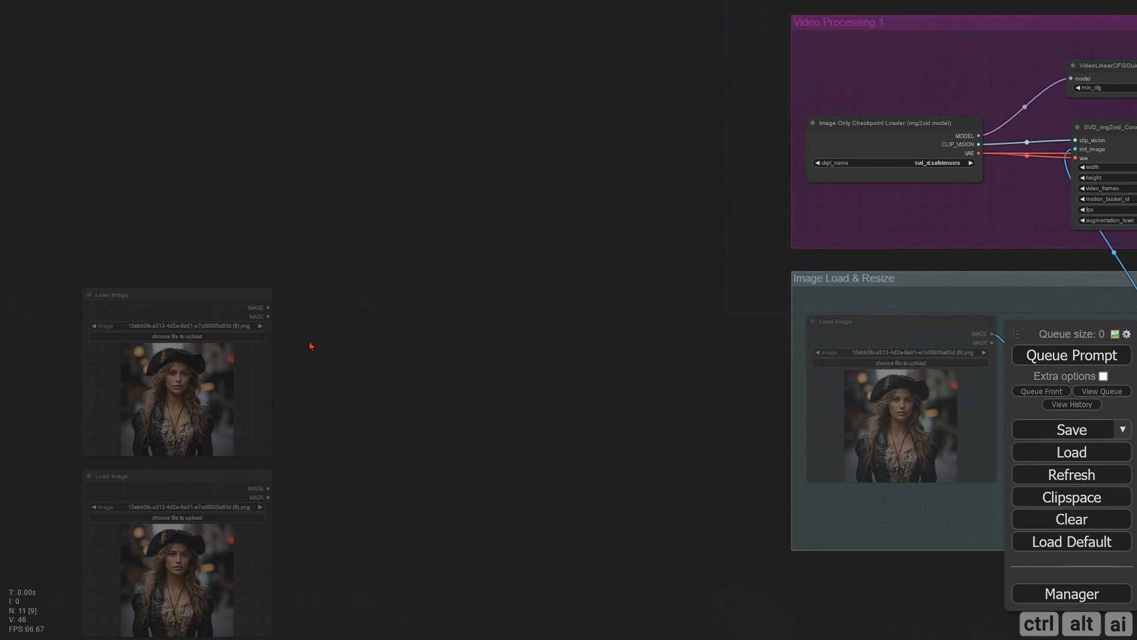
Step: Reactivate both muted Load Image copies by changing their node mode
{"action": "scroll", "coordinate": [314, 358], "scroll_direction": "up", "scroll_amount": 5}
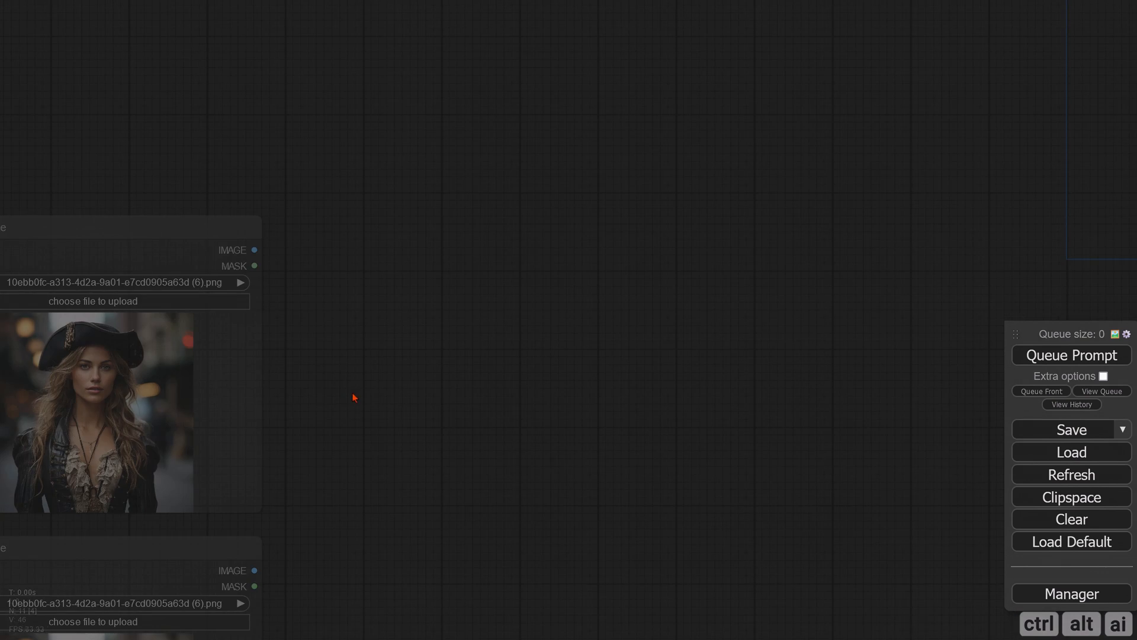
{"action": "left_click_drag", "start_coordinate": [419, 395], "coordinate": [424, 379]}
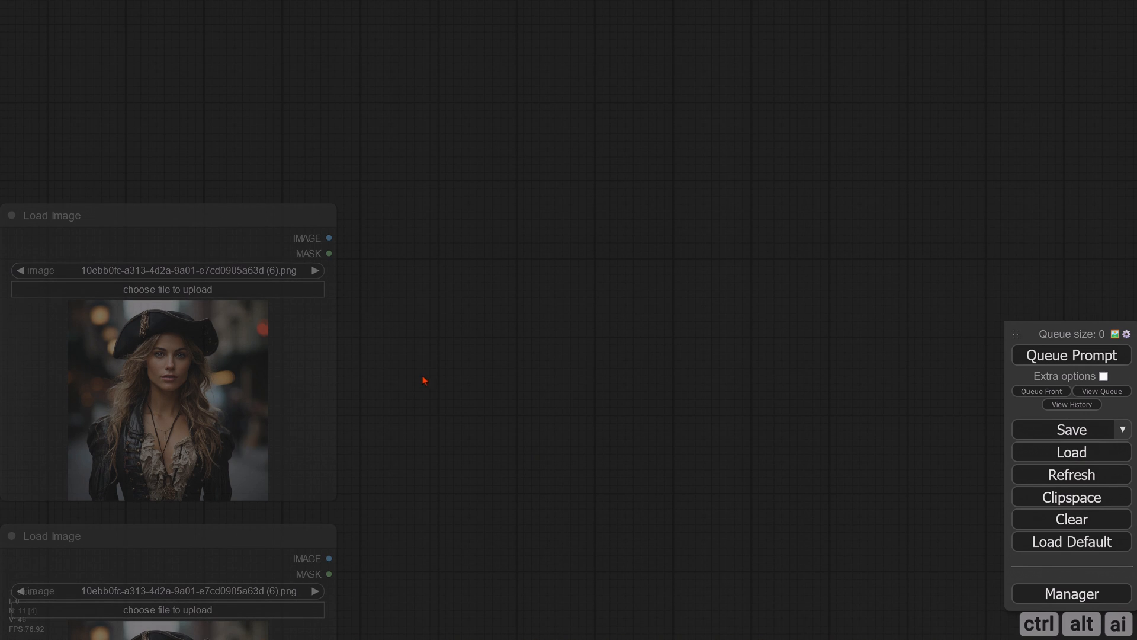
{"action": "right_click", "coordinate": [179, 225]}
{"action": "left_click", "coordinate": [260, 363]}
{"action": "left_click", "coordinate": [270, 375]}
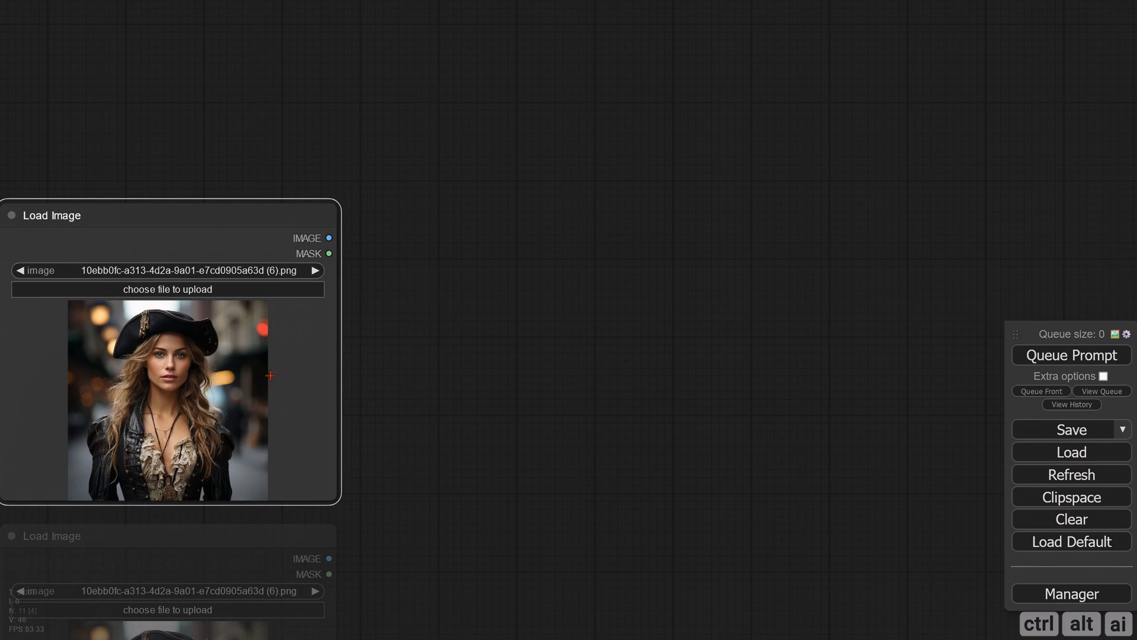
{"action": "right_click", "coordinate": [218, 557]}
{"action": "left_click", "coordinate": [247, 445]}
{"action": "left_click", "coordinate": [306, 443]}
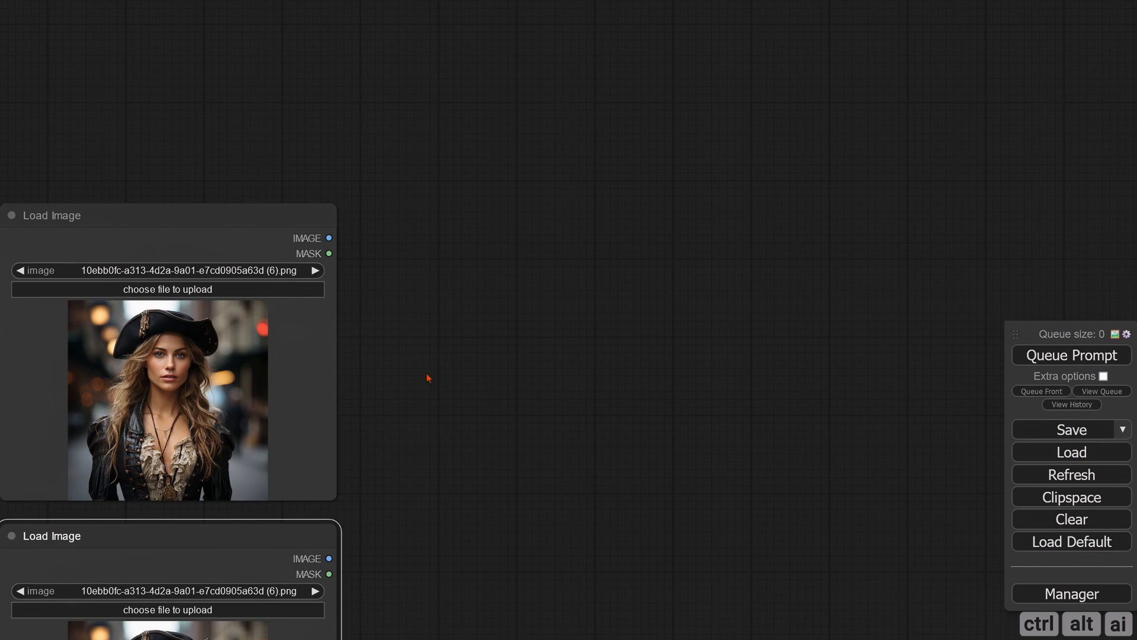
Step: Add a RepeatImageBatch node beside the upper Load Image copy
{"action": "left_click_drag", "start_coordinate": [442, 324], "coordinate": [403, 329]}
{"action": "double_click", "coordinate": [402, 329]}
{"action": "type", "text": "repe"}
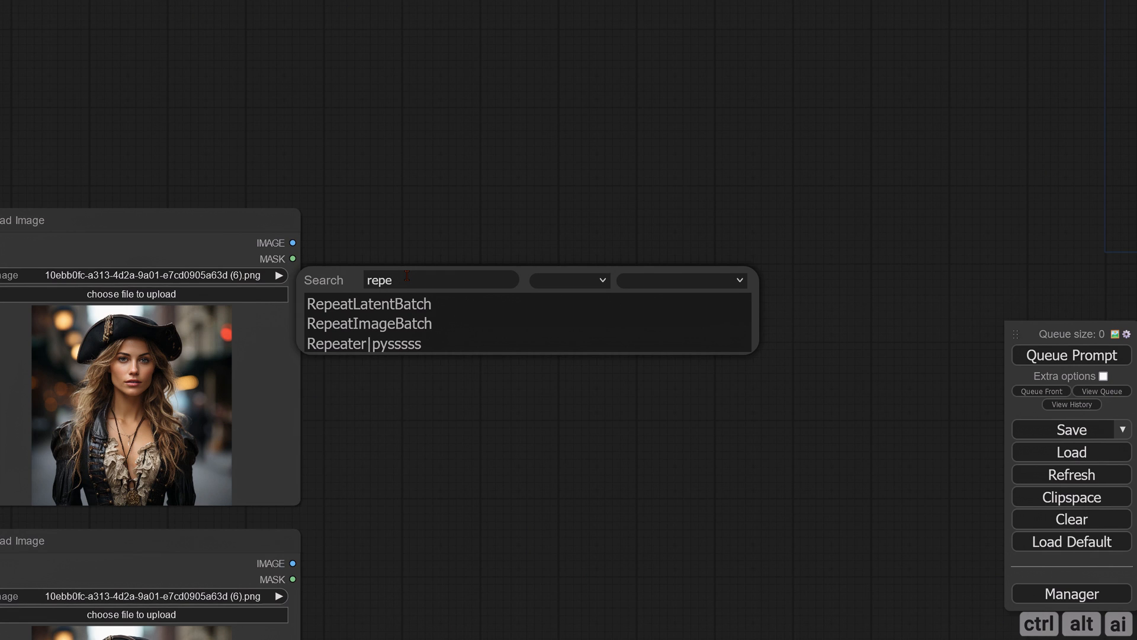
{"action": "left_click", "coordinate": [436, 324]}
{"action": "left_click_drag", "start_coordinate": [472, 267], "coordinate": [445, 284]}
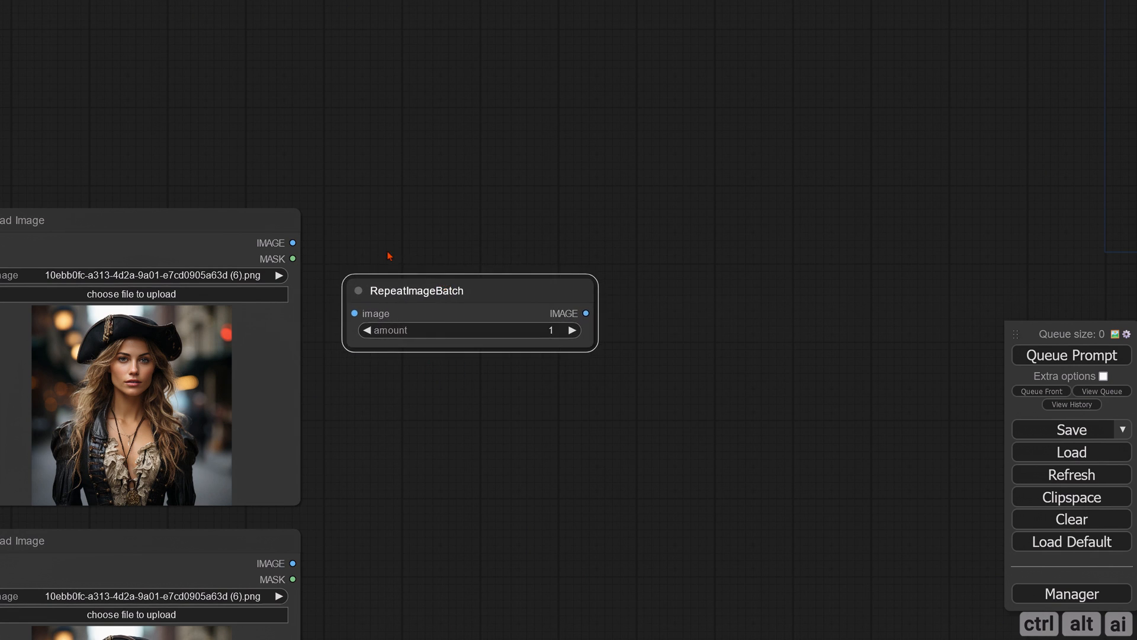
Step: Duplicate the RepeatImageBatch node and place the copy beside the lower Load Image node
{"action": "left_click_drag", "start_coordinate": [388, 256], "coordinate": [373, 89]}
{"action": "scroll", "coordinate": [444, 288], "scroll_direction": "down", "scroll_amount": 3}
{"action": "scroll", "coordinate": [359, 334], "scroll_direction": "up", "scroll_amount": 2}
{"action": "mouse_move", "coordinate": [464, 318]}
{"action": "left_mouse_down"}
{"action": "mouse_move", "coordinate": [370, 341]}
{"action": "mouse_move", "coordinate": [362, 311]}
{"action": "left_mouse_up"}
{"action": "left_click_drag", "start_coordinate": [337, 125], "coordinate": [334, 449], "text": "alt"}
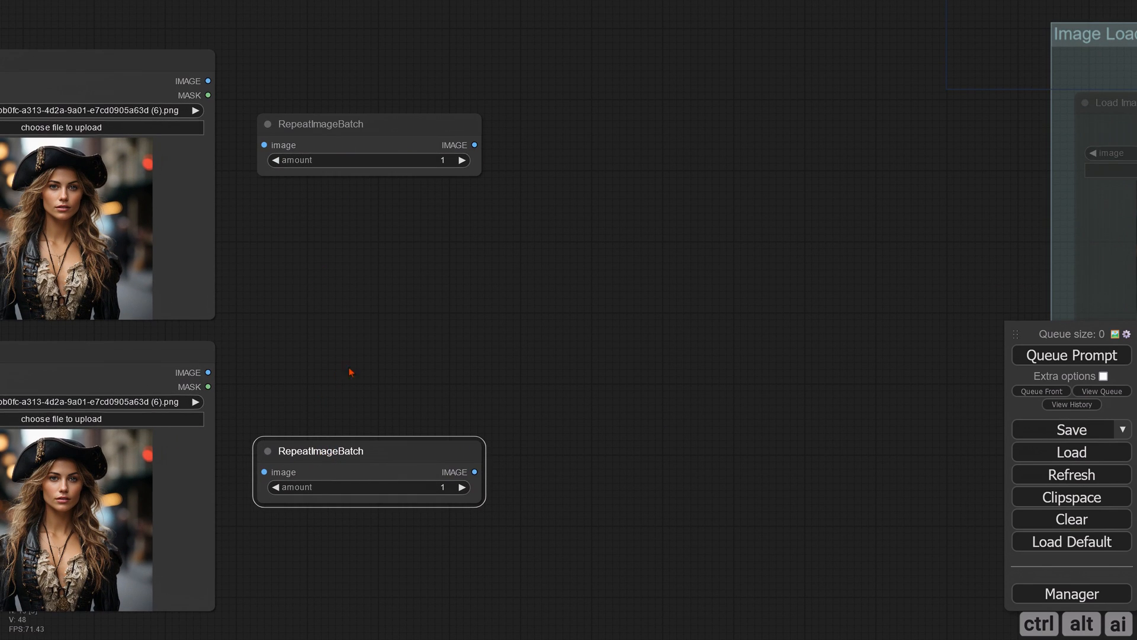
Step: Narrow both RepeatImageBatch nodes and position each next to its Load Image node
{"action": "left_click_drag", "start_coordinate": [481, 175], "coordinate": [394, 172]}
{"action": "left_click_drag", "start_coordinate": [480, 502], "coordinate": [390, 467]}
{"action": "left_click_drag", "start_coordinate": [368, 395], "coordinate": [311, 418]}
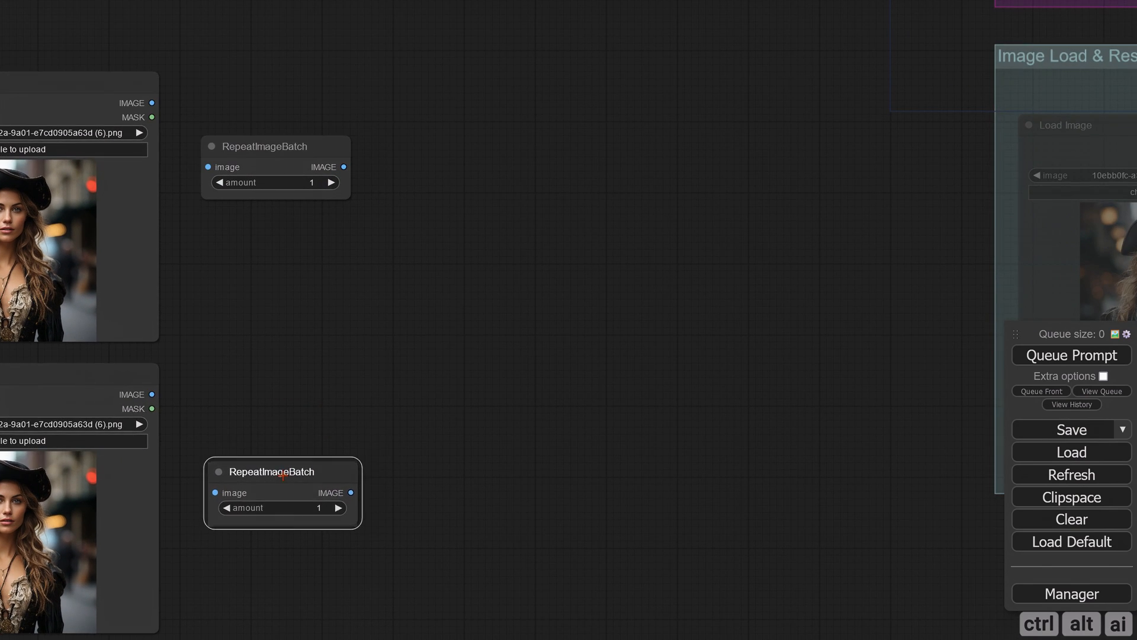
{"action": "left_click_drag", "start_coordinate": [279, 472], "coordinate": [272, 394]}
{"action": "left_click_drag", "start_coordinate": [272, 284], "coordinate": [261, 337]}
{"action": "left_click_drag", "start_coordinate": [250, 198], "coordinate": [243, 142]}
{"action": "left_click", "coordinate": [303, 260]}
{"action": "left_click_drag", "start_coordinate": [301, 258], "coordinate": [291, 288]}
Step: Add an ImageBatch node to the canvas beyond the upper RepeatImageBatch node
{"action": "double_click", "coordinate": [419, 180]}
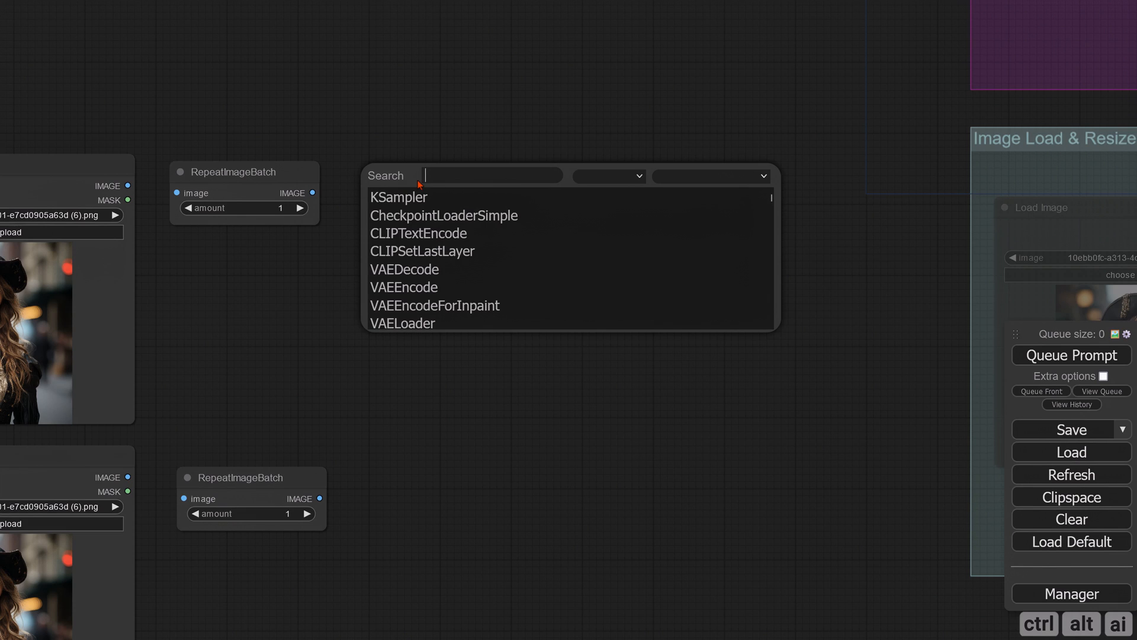
{"action": "type", "text": "batch"}
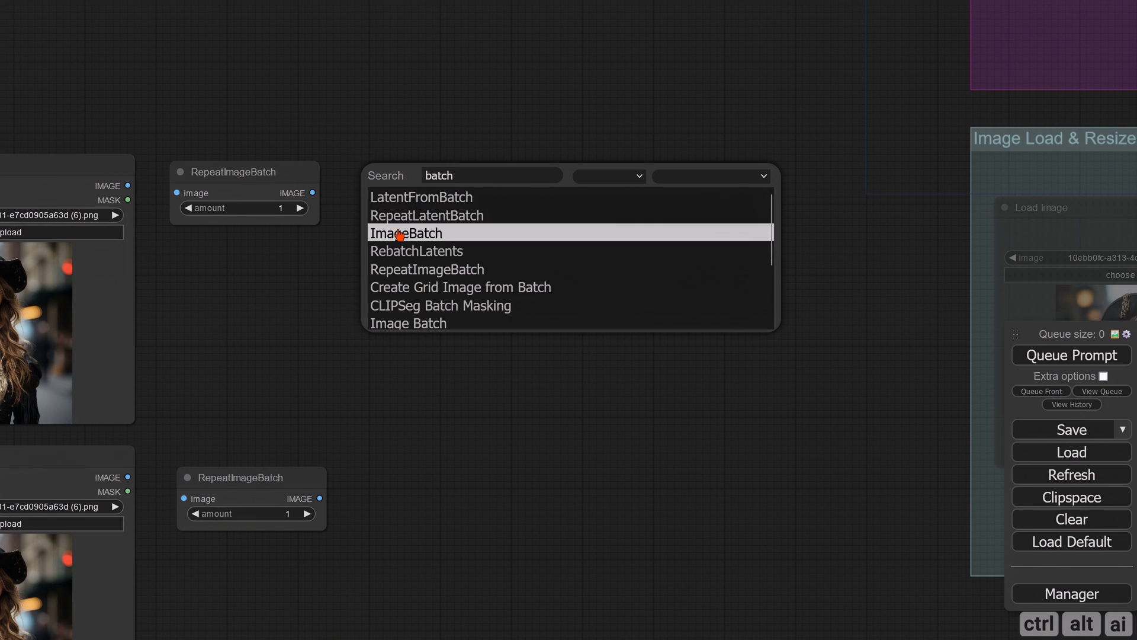
{"action": "left_click", "coordinate": [402, 233]}
{"action": "left_click_drag", "start_coordinate": [462, 171], "coordinate": [433, 183]}
{"action": "left_click_drag", "start_coordinate": [420, 408], "coordinate": [416, 348]}
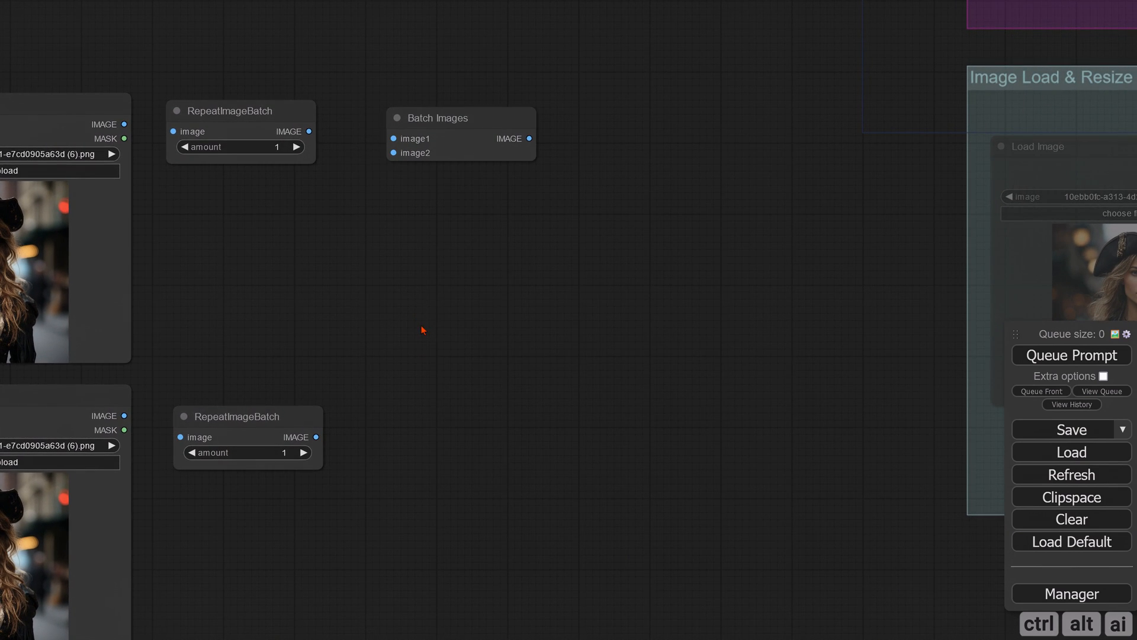
Step: Duplicate the Batch Images node and stack the two nodes between the RepeatImageBatch rows
{"action": "left_click_drag", "start_coordinate": [434, 130], "coordinate": [438, 341], "text": "alt"}
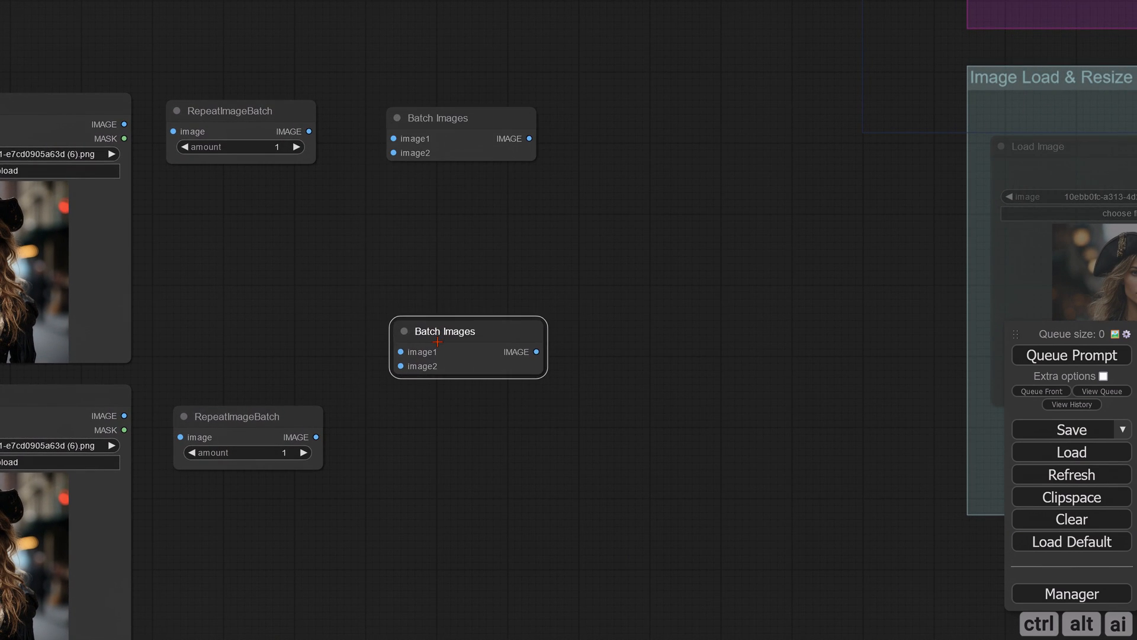
{"action": "left_click_drag", "start_coordinate": [418, 291], "coordinate": [418, 321]}
{"action": "left_click_drag", "start_coordinate": [435, 359], "coordinate": [435, 317]}
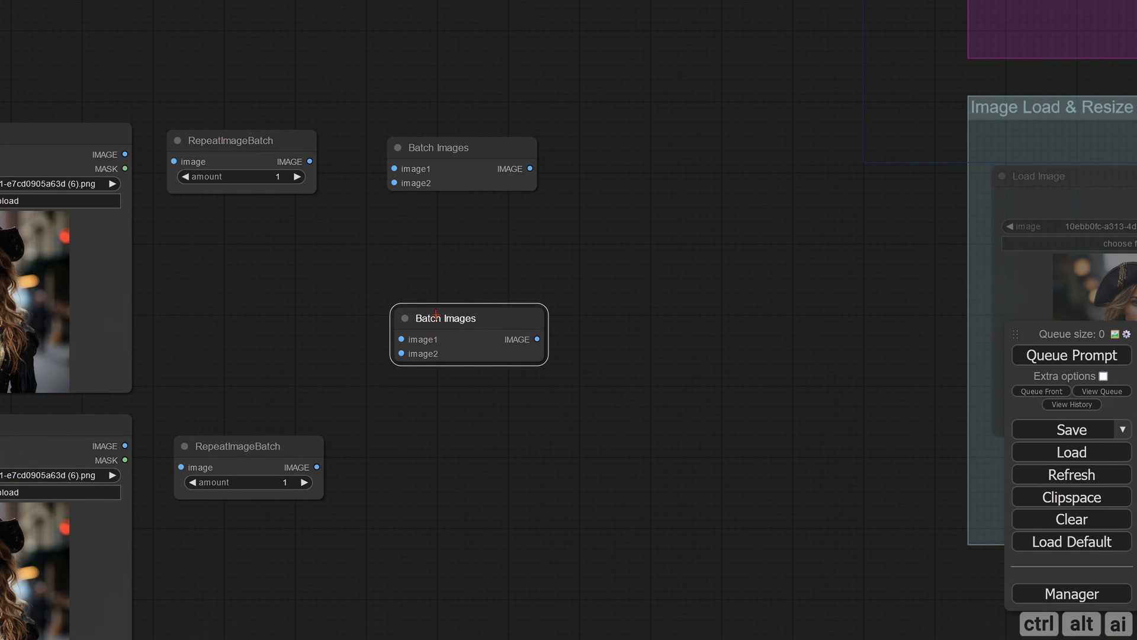
{"action": "left_click_drag", "start_coordinate": [435, 159], "coordinate": [441, 220]}
{"action": "left_click_drag", "start_coordinate": [310, 246], "coordinate": [325, 248]}
{"action": "left_click_drag", "start_coordinate": [567, 286], "coordinate": [514, 295]}
Step: Connect each copied Load Image node's IMAGE output to its RepeatImageBatch node and align the lower RepeatImageBatch with the upper one
{"action": "left_click_drag", "start_coordinate": [237, 261], "coordinate": [286, 262]}
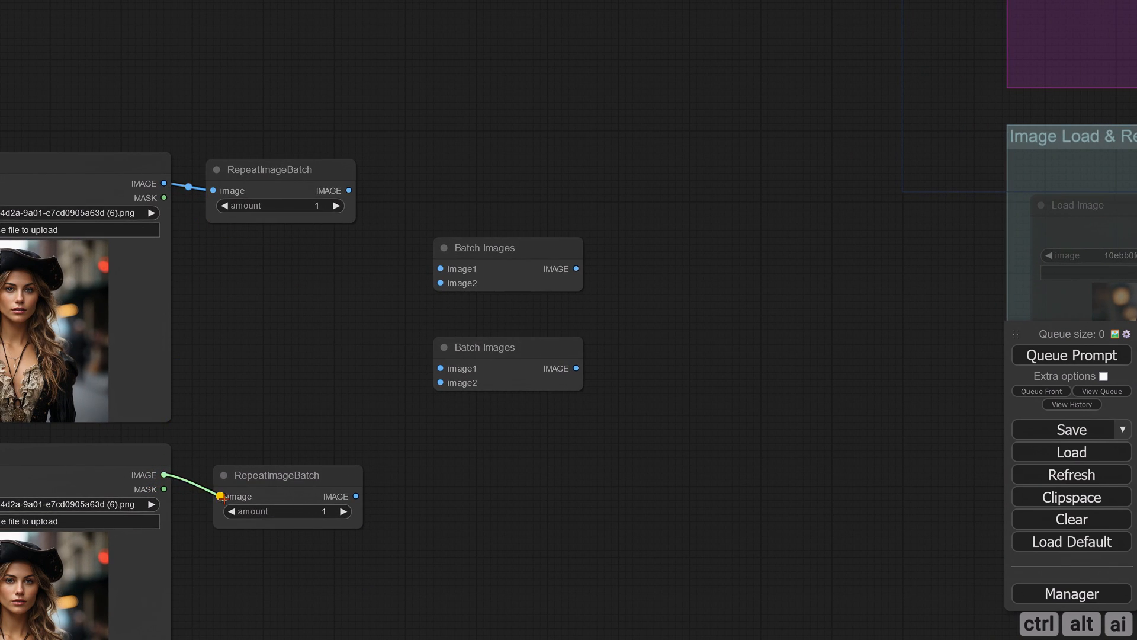
{"action": "left_click_drag", "start_coordinate": [261, 484], "coordinate": [255, 470]}
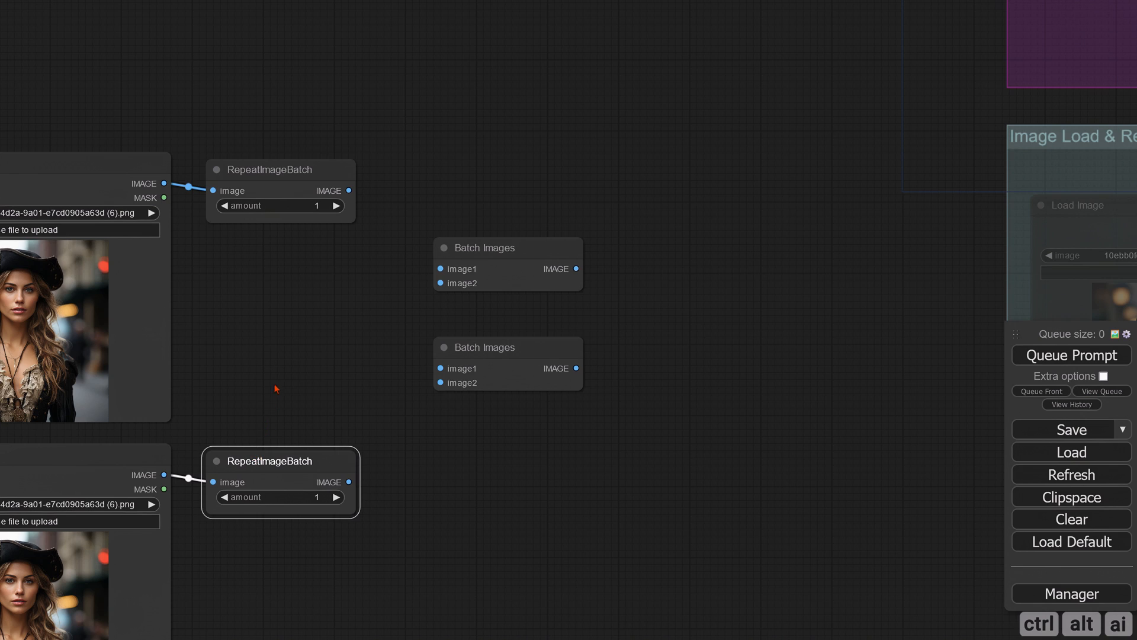
{"action": "left_click_drag", "start_coordinate": [274, 389], "coordinate": [273, 391]}
{"action": "left_click", "coordinate": [268, 194]}
{"action": "left_click_drag", "start_coordinate": [322, 292], "coordinate": [237, 314]}
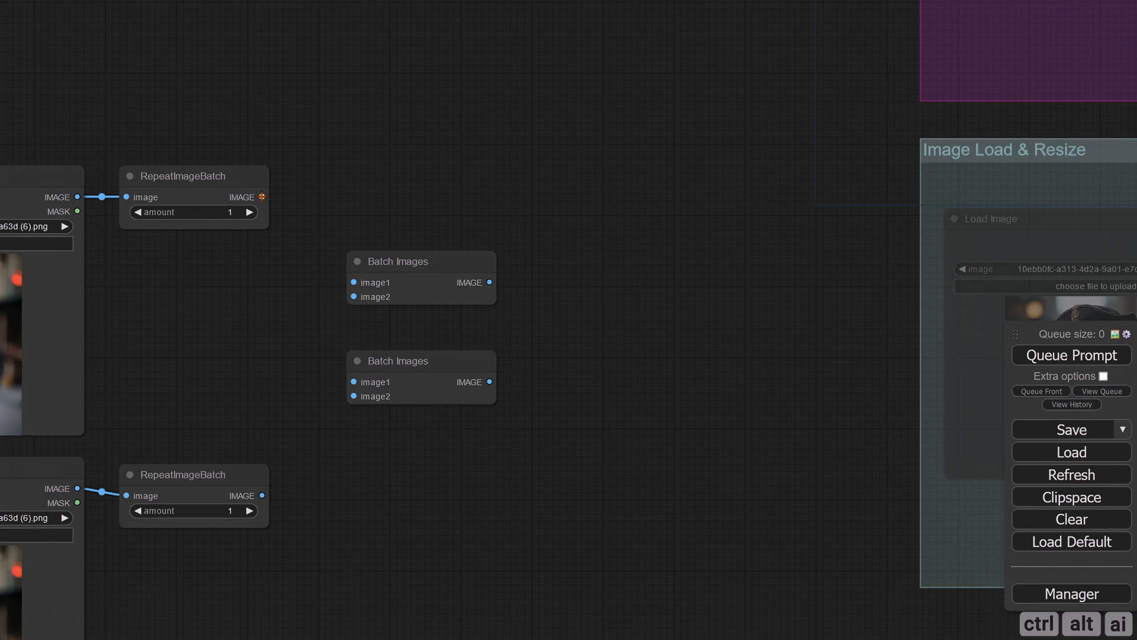
Step: Wire the upper RepeatImageBatch to the upper Batch Images image1 and lower image2, the lower RepeatImageBatch to the remaining inputs, and tighten the layout
{"action": "left_click_drag", "start_coordinate": [263, 197], "coordinate": [353, 282]}
{"action": "left_click_drag", "start_coordinate": [269, 255], "coordinate": [353, 396]}
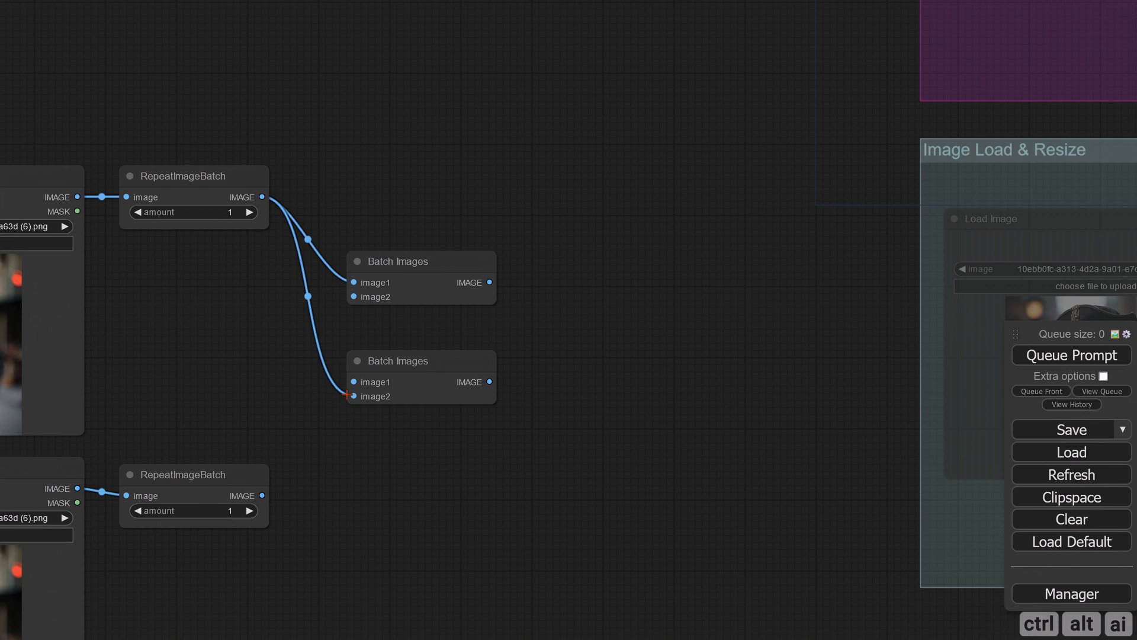
{"action": "left_click_drag", "start_coordinate": [262, 495], "coordinate": [353, 382]}
{"action": "left_click_drag", "start_coordinate": [261, 495], "coordinate": [343, 260]}
{"action": "left_click_drag", "start_coordinate": [379, 371], "coordinate": [338, 354]}
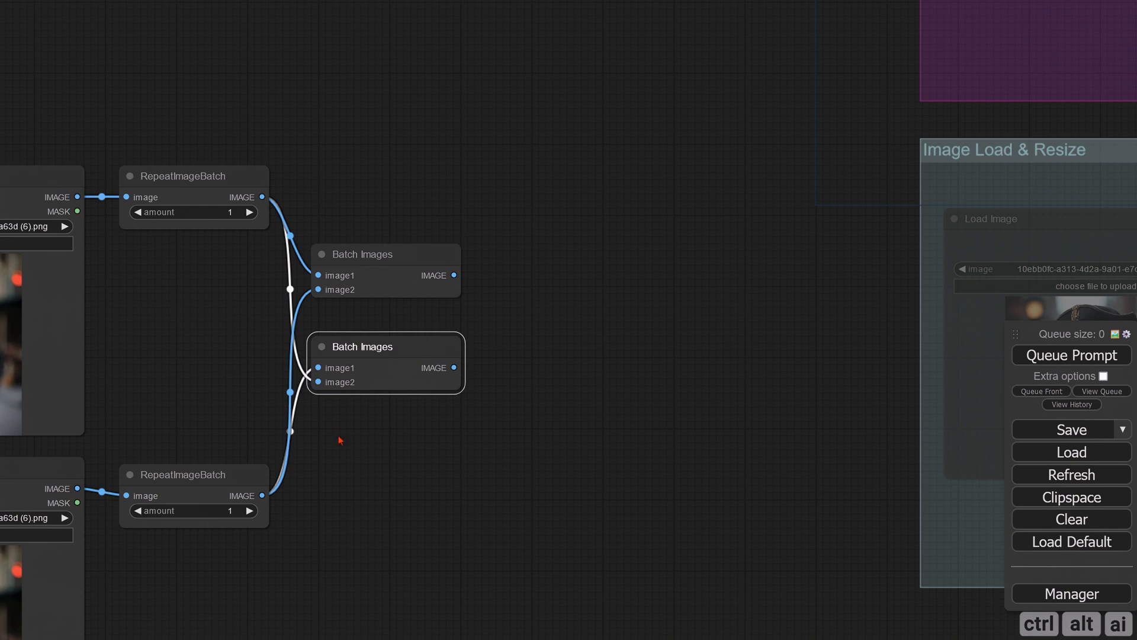
{"action": "left_click", "coordinate": [347, 459]}
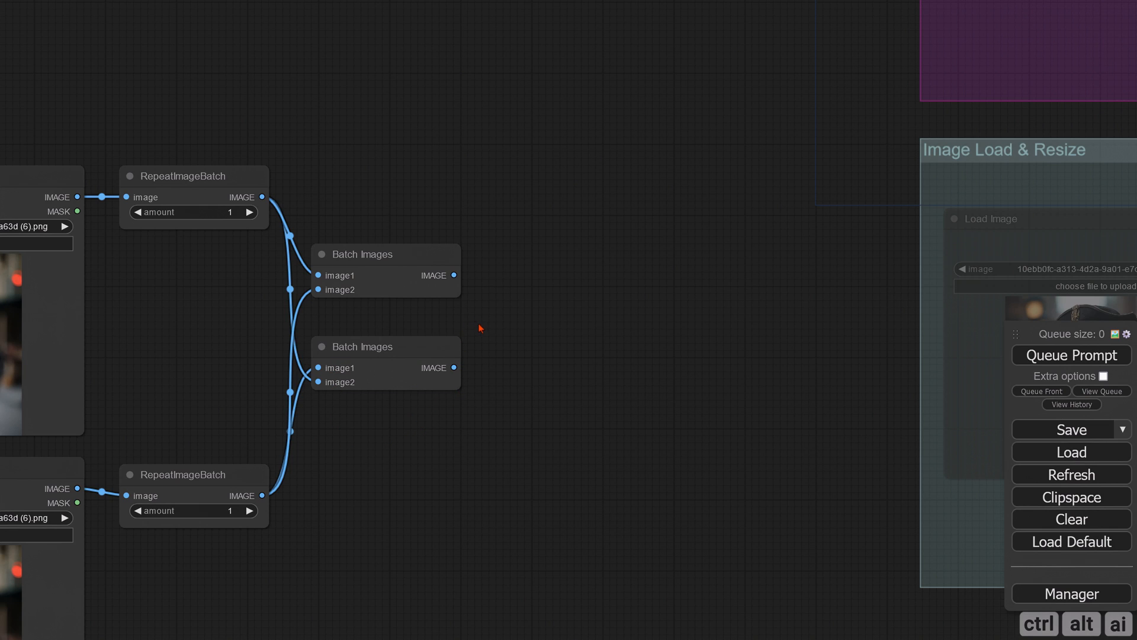
Step: Add a third Batch Images node, connecting the upper Batch Images output to its image1 and the lower output to its image2
{"action": "left_click_drag", "start_coordinate": [481, 328], "coordinate": [359, 343]}
{"action": "left_click_drag", "start_coordinate": [255, 271], "coordinate": [425, 321]}
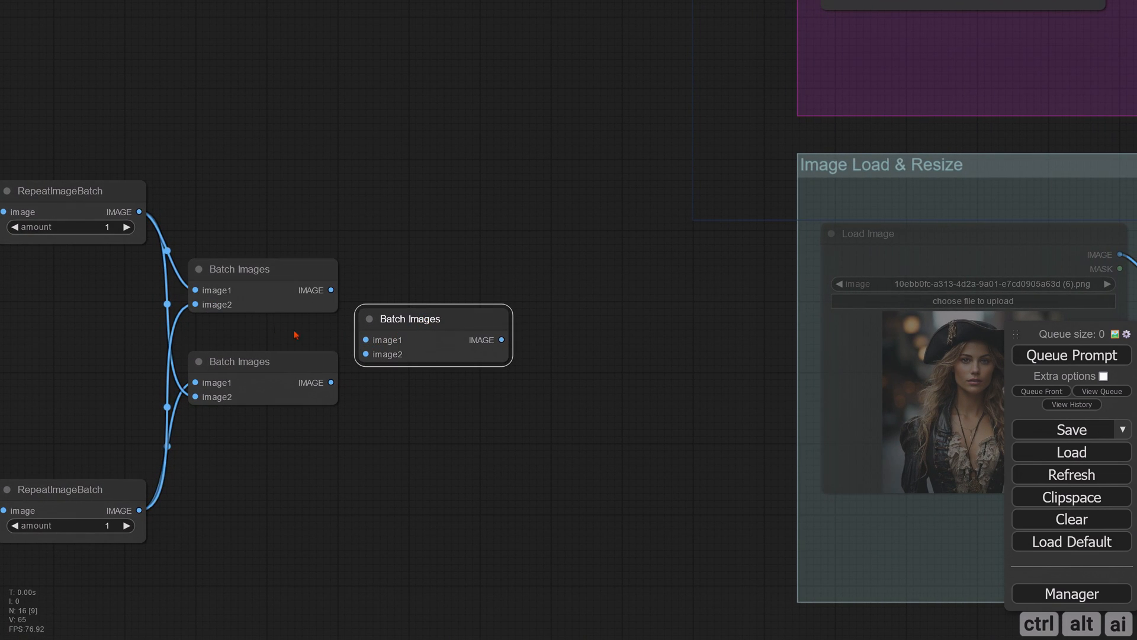
{"action": "left_click_drag", "start_coordinate": [222, 273], "coordinate": [201, 273]}
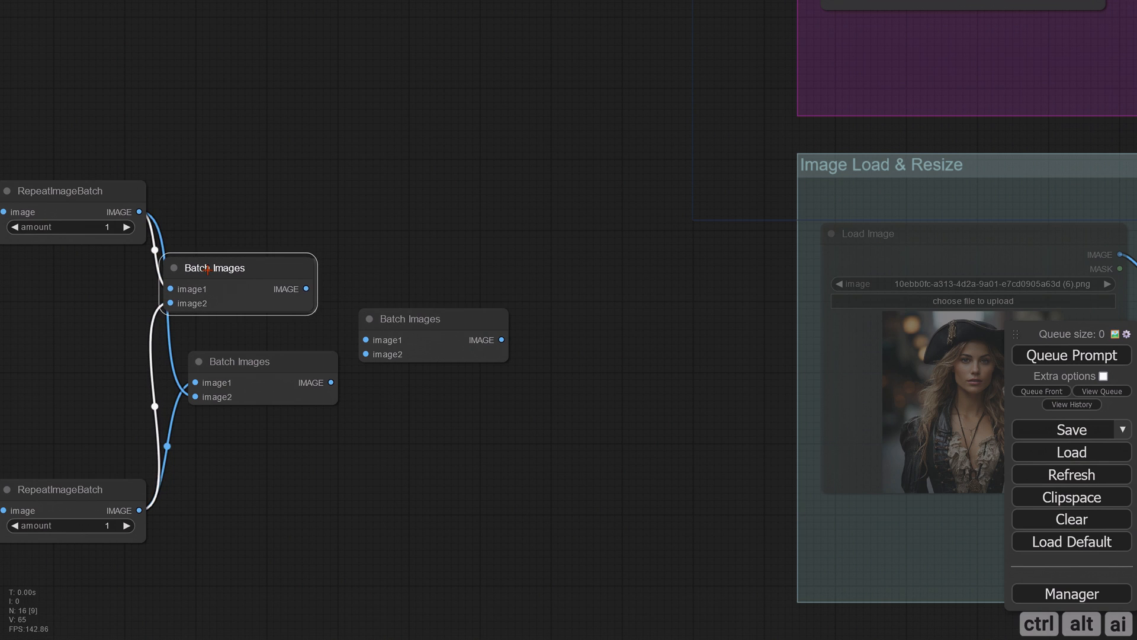
{"action": "left_click_drag", "start_coordinate": [232, 362], "coordinate": [218, 362]}
{"action": "left_click_drag", "start_coordinate": [375, 394], "coordinate": [354, 407]}
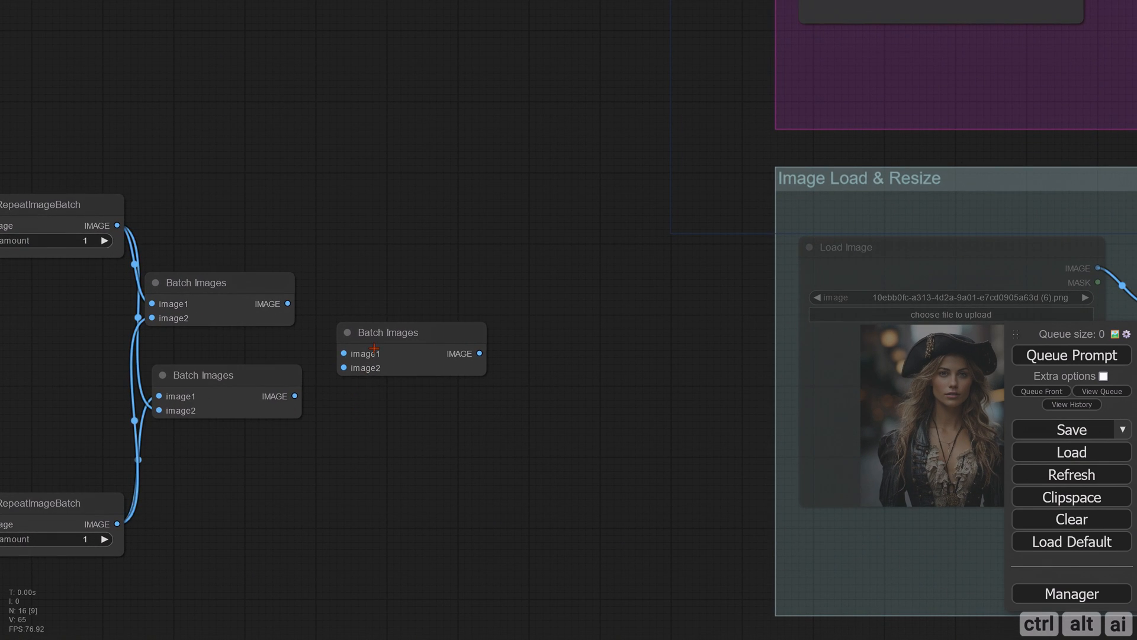
{"action": "left_click_drag", "start_coordinate": [369, 344], "coordinate": [355, 337]}
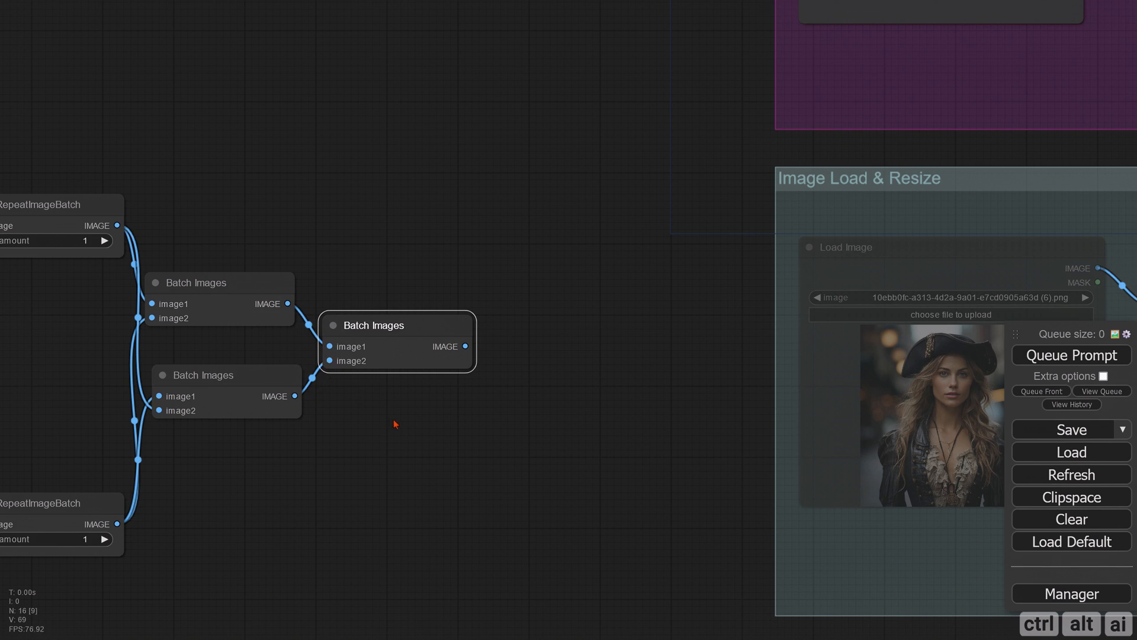
Step: Add an enlarged Preview Image node fed by the third Batch Images node's IMAGE output
{"action": "left_click_drag", "start_coordinate": [395, 424], "coordinate": [330, 323]}
{"action": "left_click_drag", "start_coordinate": [328, 249], "coordinate": [352, 199]}
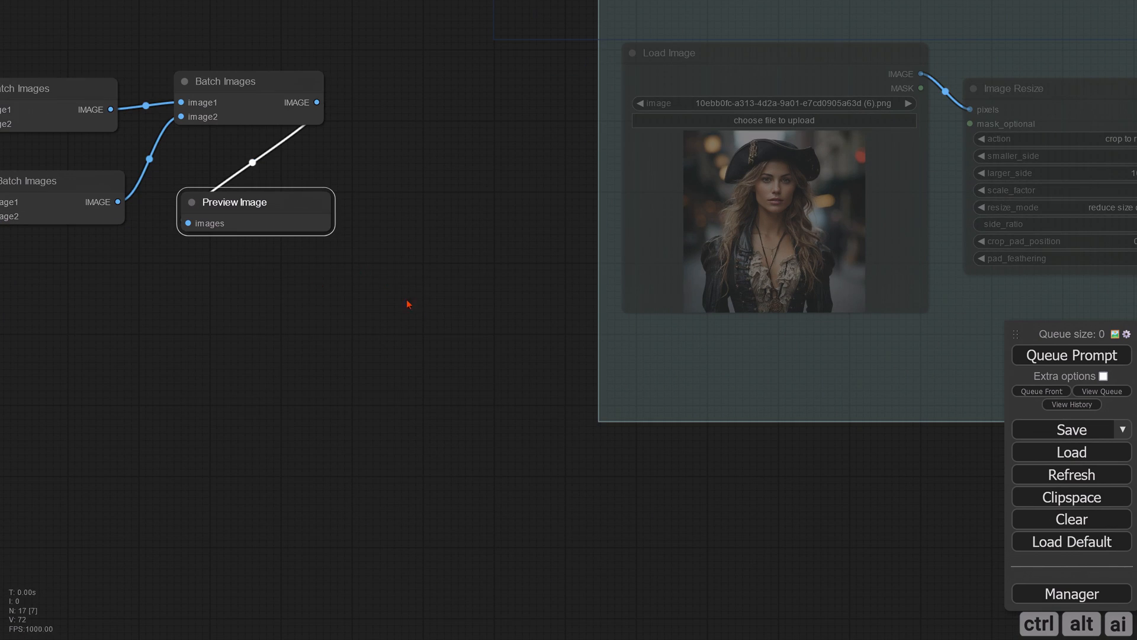
{"action": "left_click_drag", "start_coordinate": [338, 233], "coordinate": [546, 439]}
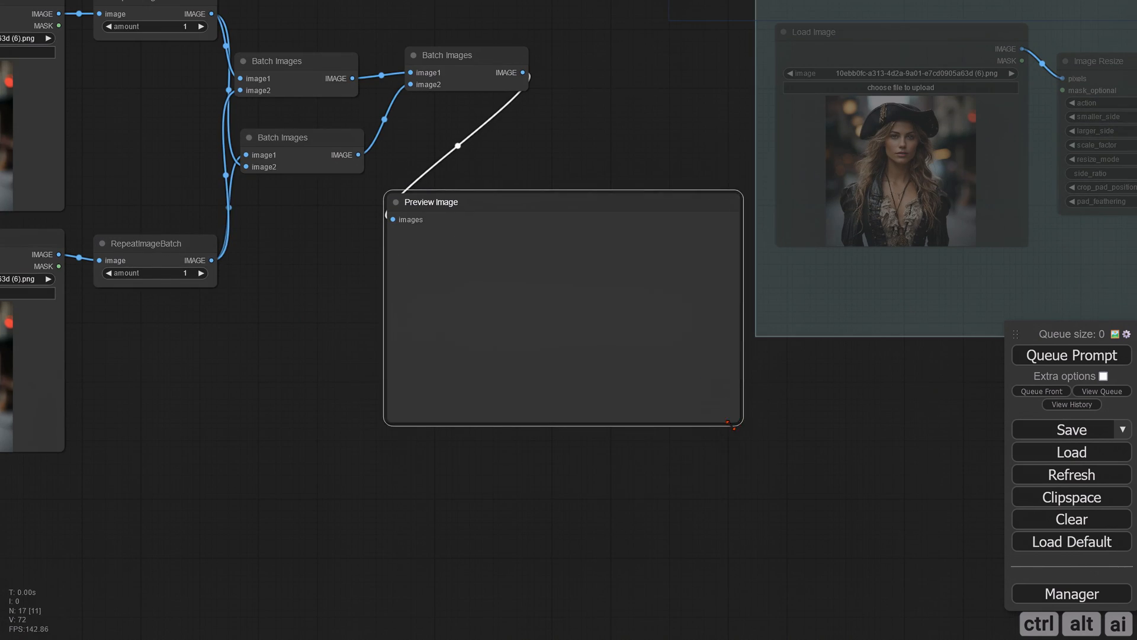
{"action": "left_click_drag", "start_coordinate": [731, 425], "coordinate": [705, 442]}
{"action": "scroll", "coordinate": [509, 359], "scroll_direction": "down", "scroll_amount": 5}
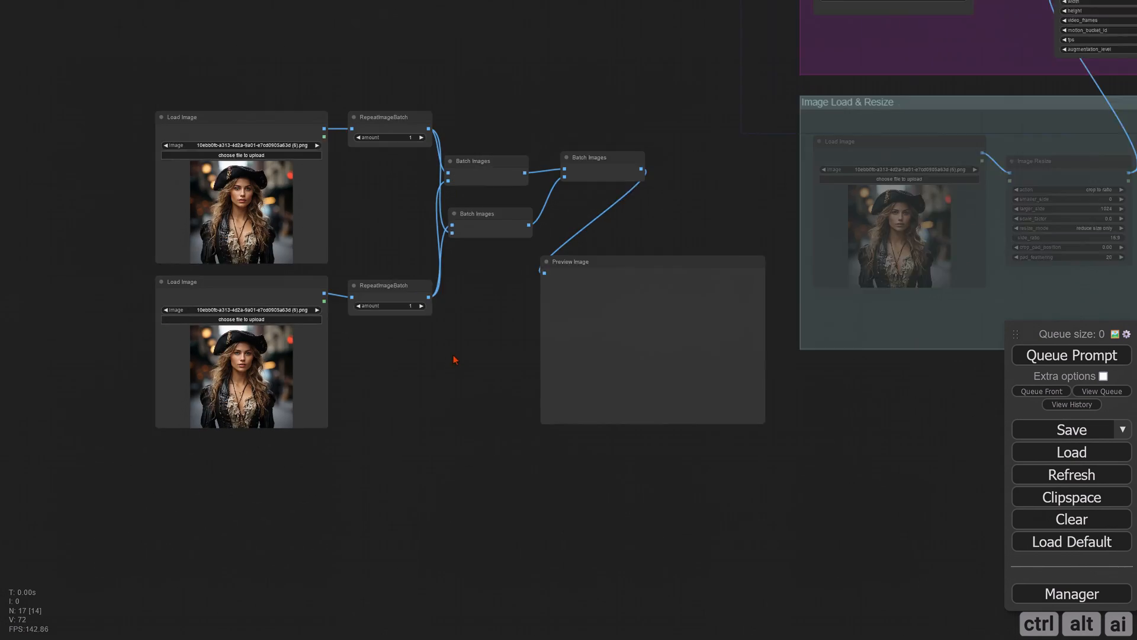
Step: Add a group and size it to enclose the two Load Image branches, the Batch Images nodes and the Preview Image node
{"action": "right_click", "coordinate": [105, 47]}
{"action": "left_click", "coordinate": [114, 68]}
{"action": "left_click_drag", "start_coordinate": [166, 100], "coordinate": [716, 421]}
Step: Arrange the load, repeat, batch and preview nodes compactly inside the new group and shrink the group frame to fit them
{"action": "left_click_drag", "start_coordinate": [208, 129], "coordinate": [185, 100]}
{"action": "left_click_drag", "start_coordinate": [209, 277], "coordinate": [190, 256]}
{"action": "left_click_drag", "start_coordinate": [359, 292], "coordinate": [328, 261]}
{"action": "left_click_drag", "start_coordinate": [356, 131], "coordinate": [323, 101]}
{"action": "left_click_drag", "start_coordinate": [438, 171], "coordinate": [397, 134]}
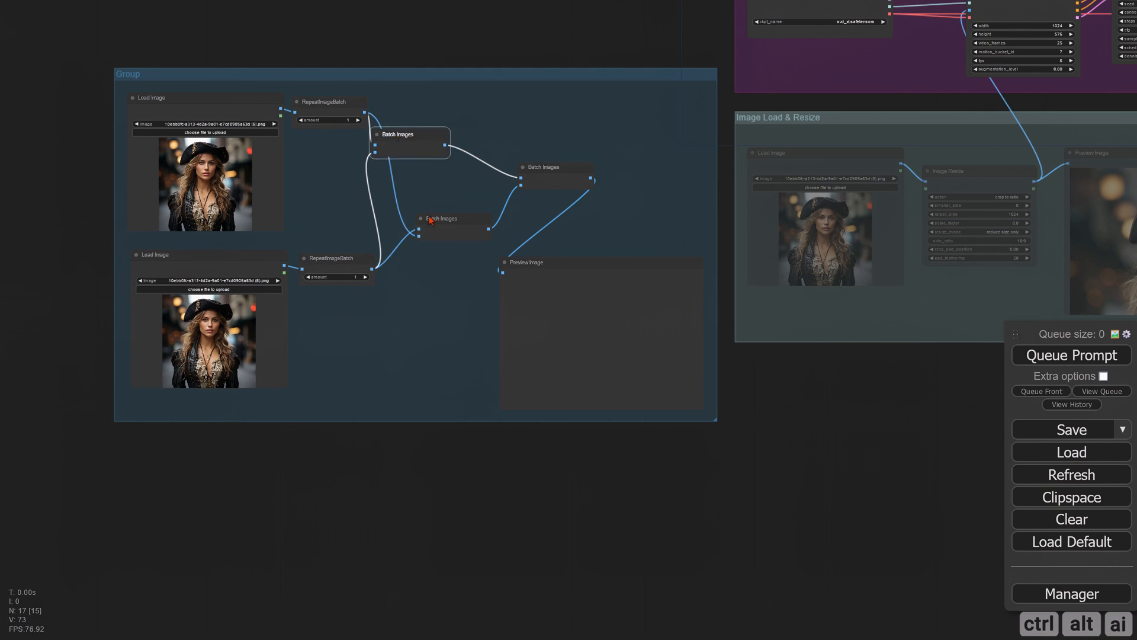
{"action": "left_click_drag", "start_coordinate": [429, 219], "coordinate": [389, 176]}
{"action": "left_click_drag", "start_coordinate": [544, 167], "coordinate": [511, 160]}
{"action": "left_click_drag", "start_coordinate": [571, 265], "coordinate": [556, 207]}
{"action": "left_click_drag", "start_coordinate": [715, 422], "coordinate": [711, 404]}
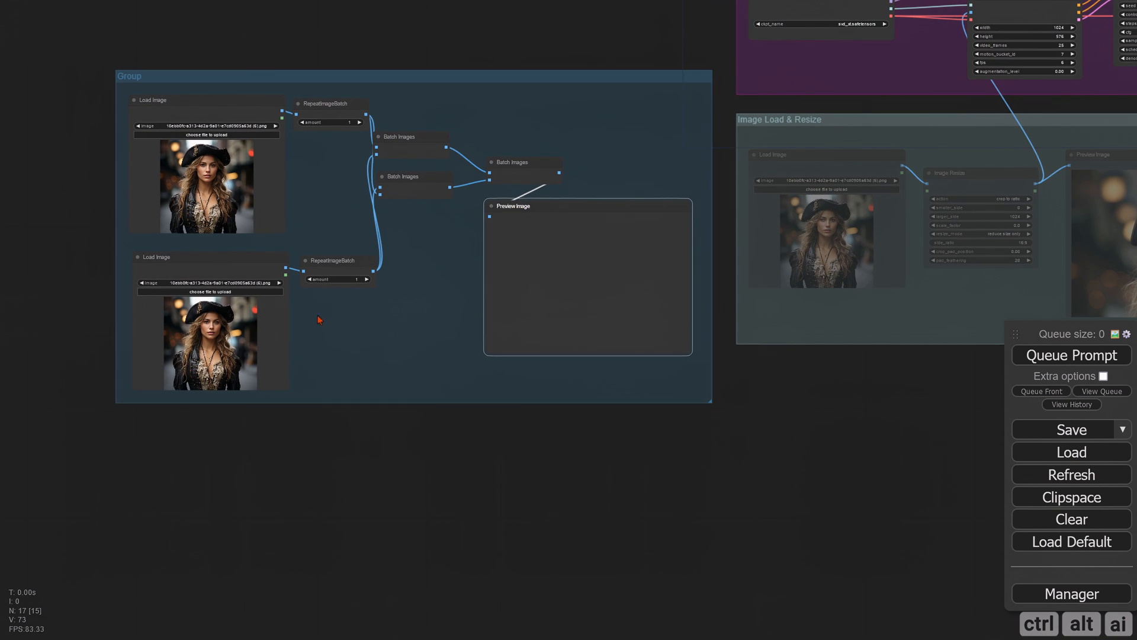
{"action": "left_click_drag", "start_coordinate": [208, 257], "coordinate": [208, 250]}
{"action": "left_click_drag", "start_coordinate": [711, 404], "coordinate": [707, 394]}
Step: Color the new group in the same pale teal as the Image Load & Resize group
{"action": "right_click", "coordinate": [152, 76]}
{"action": "left_click", "coordinate": [172, 289]}
{"action": "left_click", "coordinate": [284, 307]}
{"action": "left_click", "coordinate": [355, 388]}
Step: Run the workflow and inspect the batched images in the new group's Preview Image node
{"action": "left_click_drag", "start_coordinate": [796, 369], "coordinate": [691, 489]}
{"action": "scroll", "coordinate": [692, 489], "scroll_direction": "up", "scroll_amount": 2}
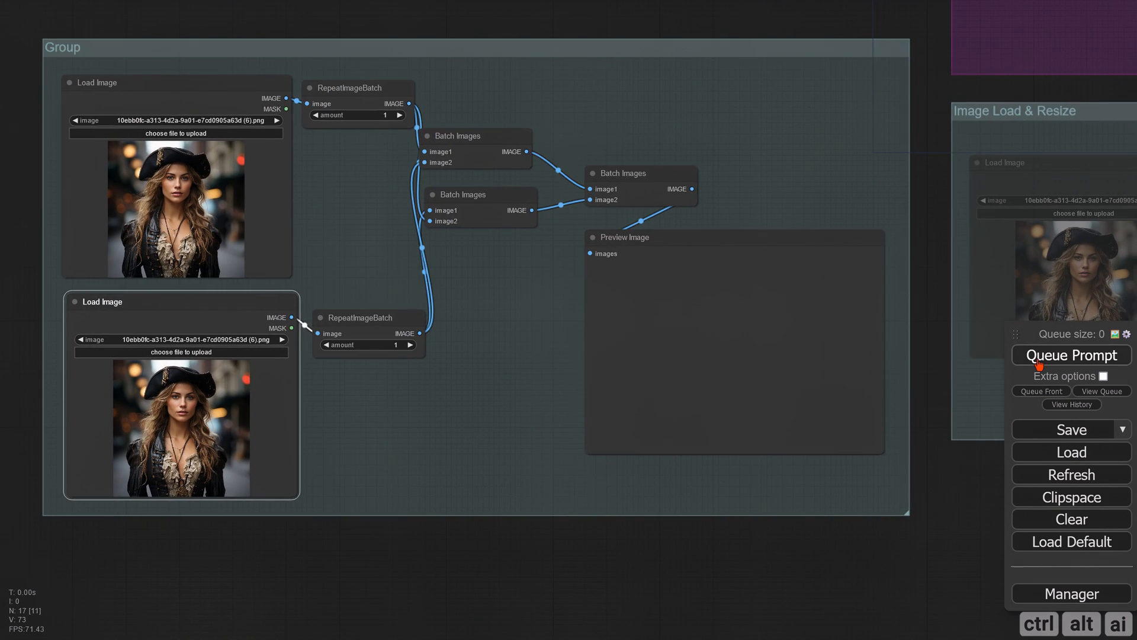
{"action": "key", "text": "ctrl+Return"}
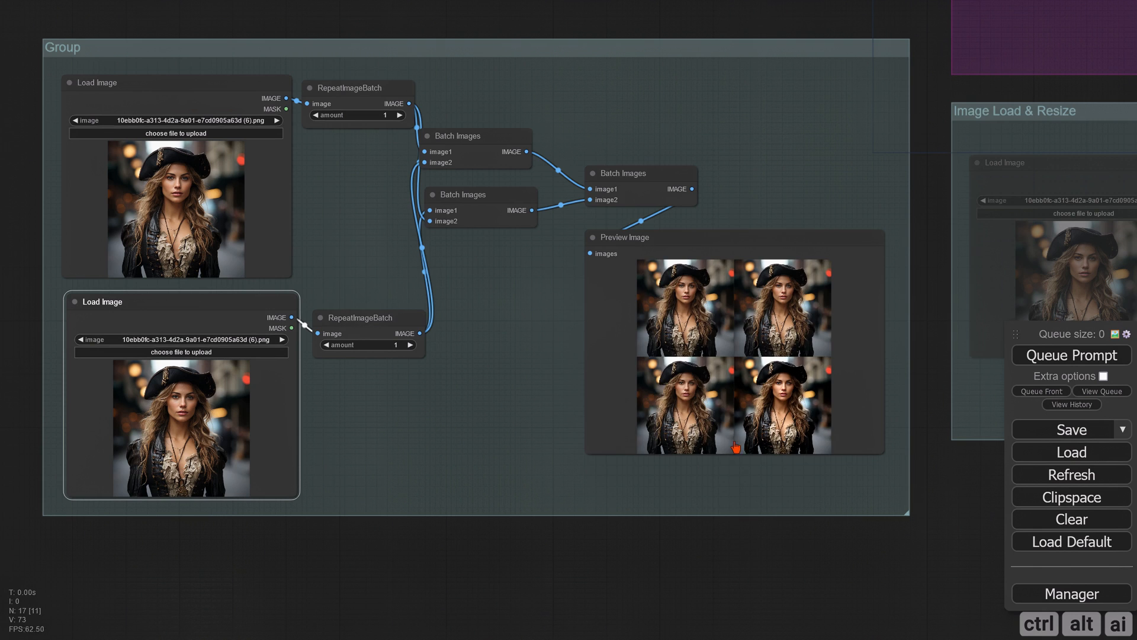
{"action": "scroll", "coordinate": [516, 356], "scroll_direction": "up", "scroll_amount": 5}
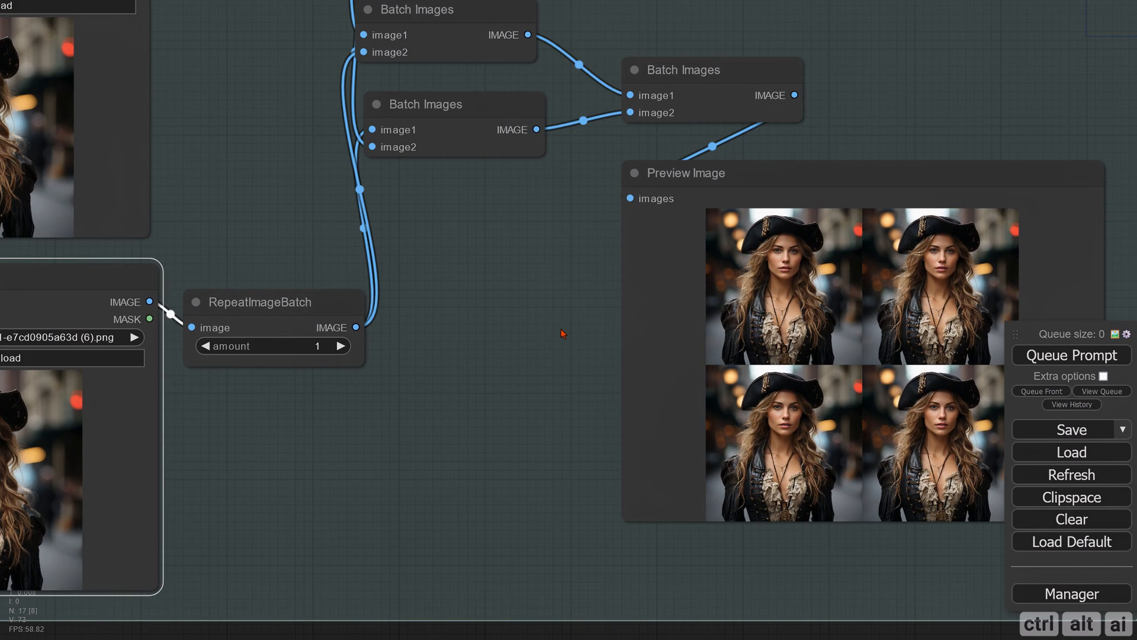
{"action": "left_click_drag", "start_coordinate": [563, 331], "coordinate": [417, 319]}
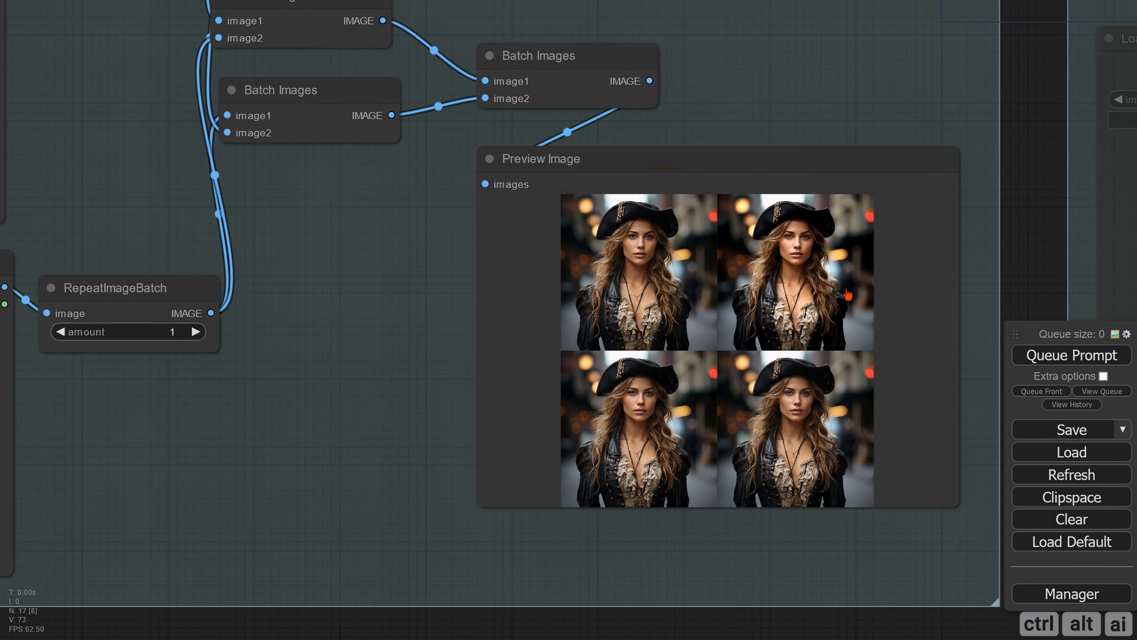
{"action": "scroll", "coordinate": [394, 326], "scroll_direction": "down", "scroll_amount": 6}
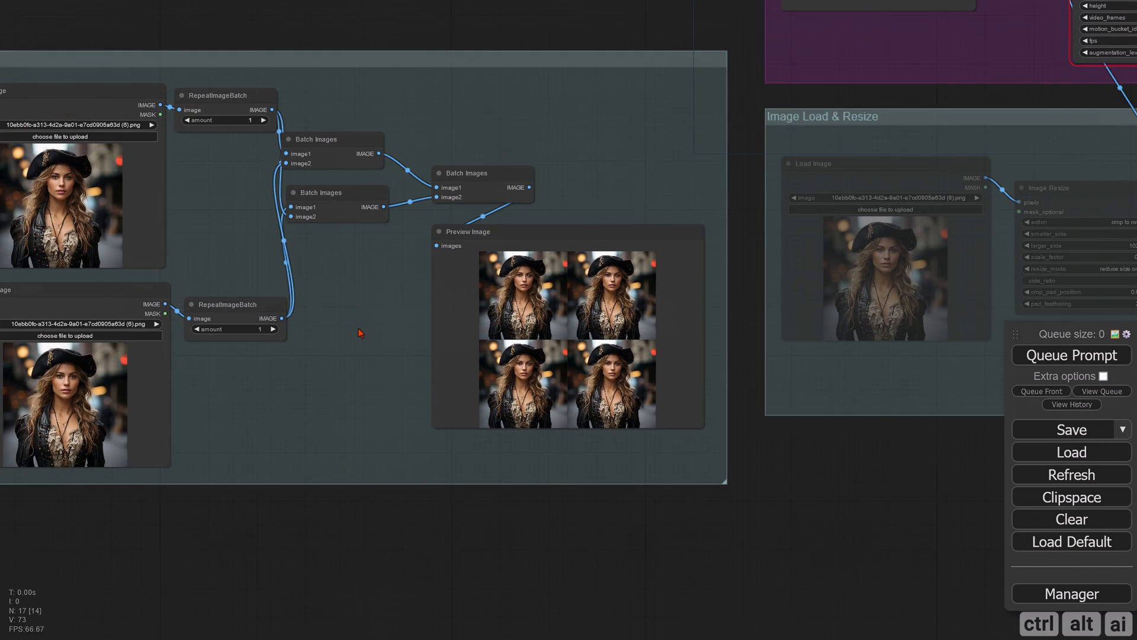
Step: Load c8b61dc6-2faf-4863-8cbb-84c89f4a36fc.png into the new group's lower Load Image node
{"action": "left_click_drag", "start_coordinate": [358, 325], "coordinate": [556, 348]}
{"action": "scroll", "coordinate": [485, 404], "scroll_direction": "up", "scroll_amount": 3}
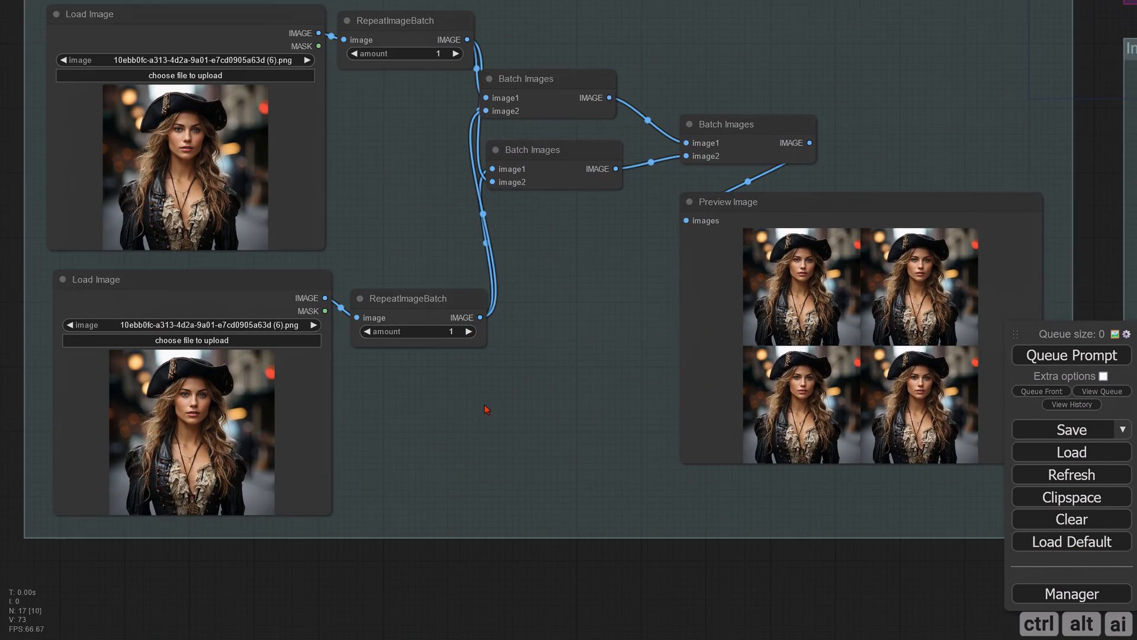
{"action": "left_click_drag", "start_coordinate": [454, 402], "coordinate": [587, 424]}
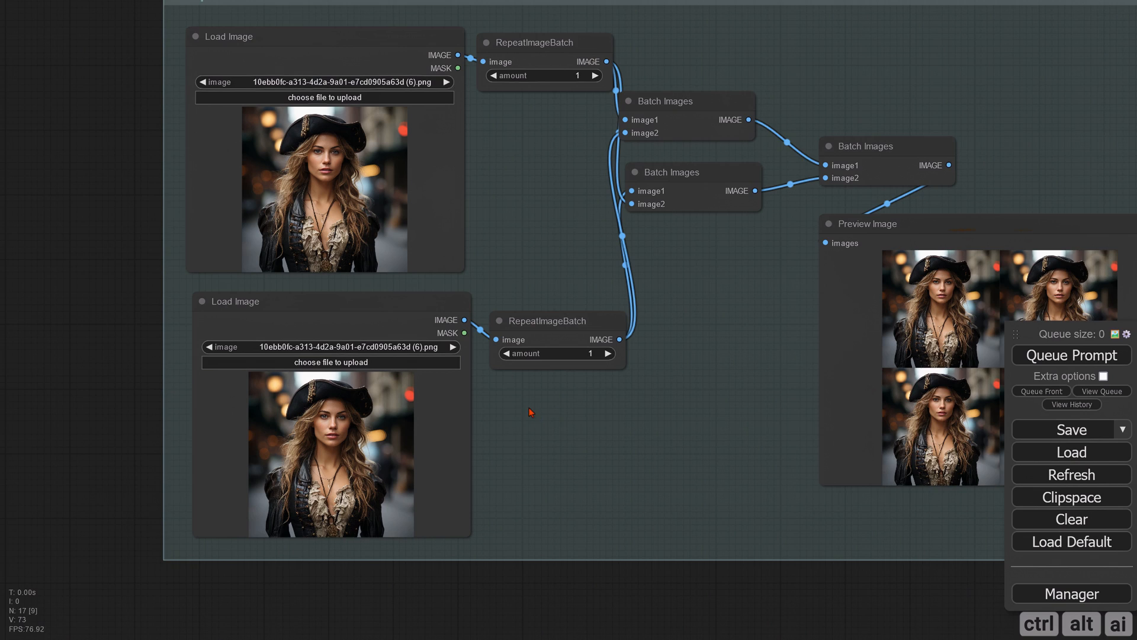
{"action": "scroll", "coordinate": [530, 412], "scroll_direction": "up", "scroll_amount": 1}
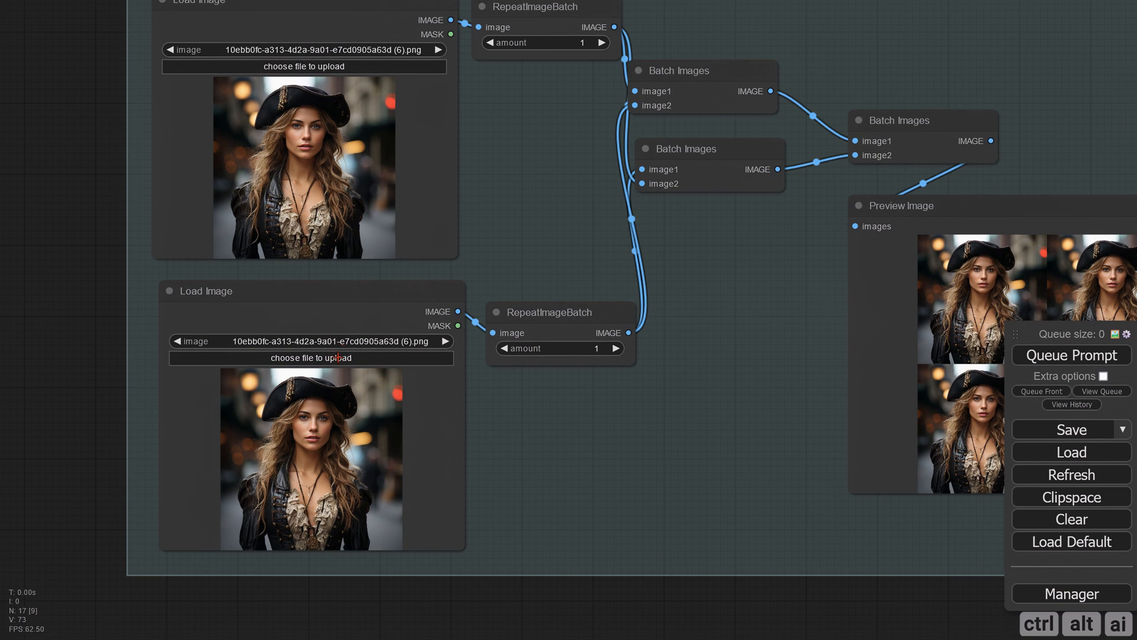
{"action": "left_click", "coordinate": [330, 357]}
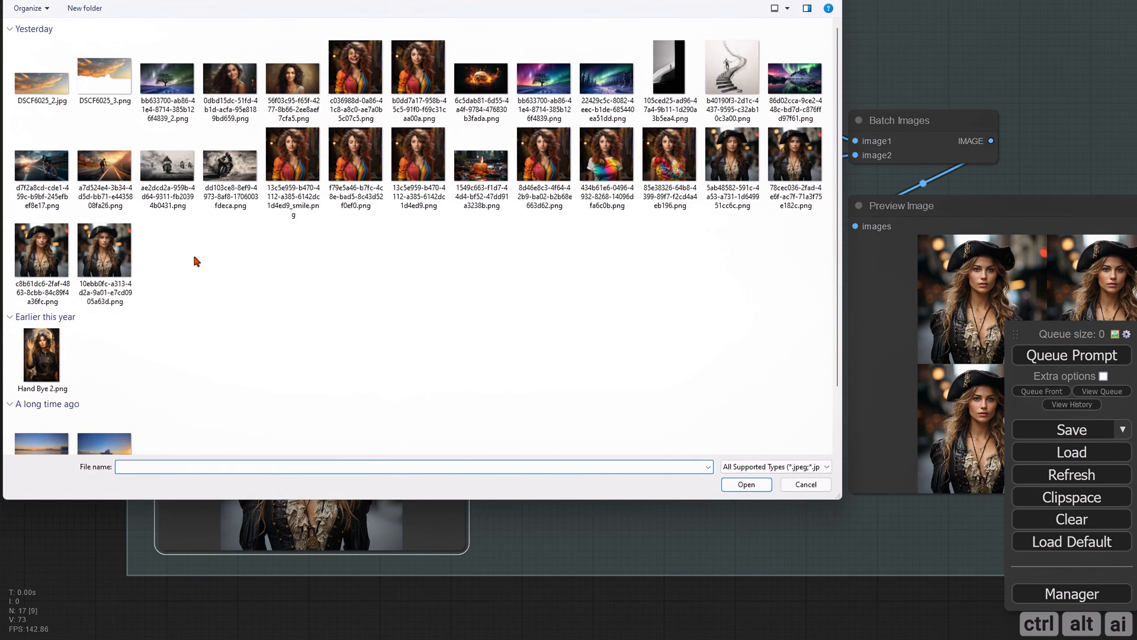
{"action": "double_click", "coordinate": [41, 254]}
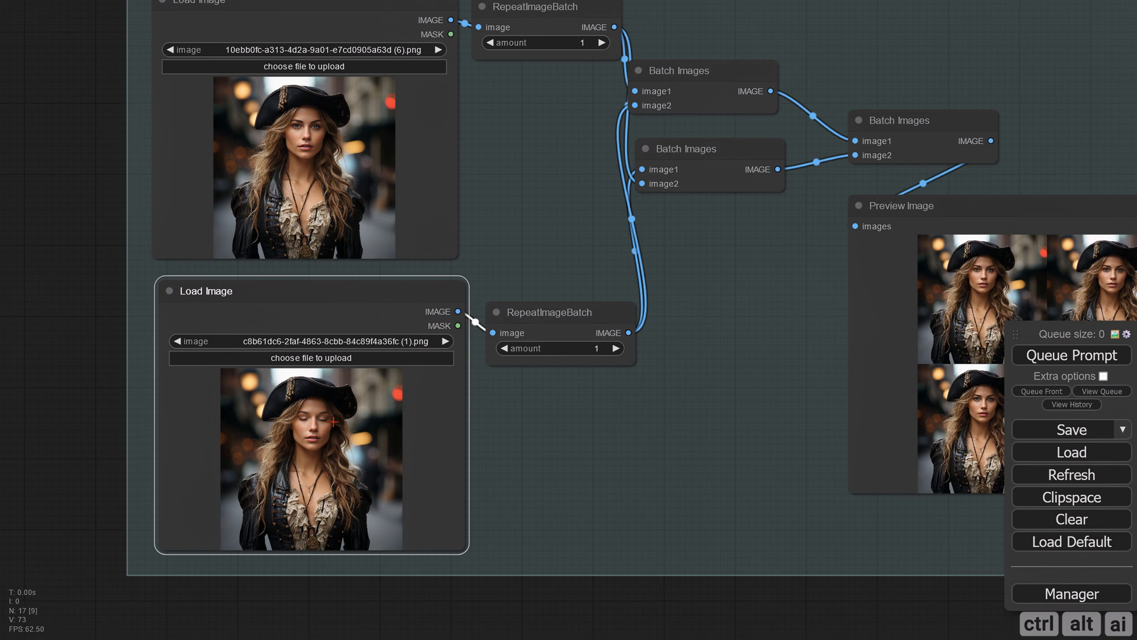
Step: Run the workflow with the two different images and examine the order of the frames in the batch preview
{"action": "left_click_drag", "start_coordinate": [703, 405], "coordinate": [572, 462]}
{"action": "left_click", "coordinate": [1033, 360]}
{"action": "left_click_drag", "start_coordinate": [618, 388], "coordinate": [432, 312]}
{"action": "scroll", "coordinate": [595, 281], "scroll_direction": "up", "scroll_amount": 4}
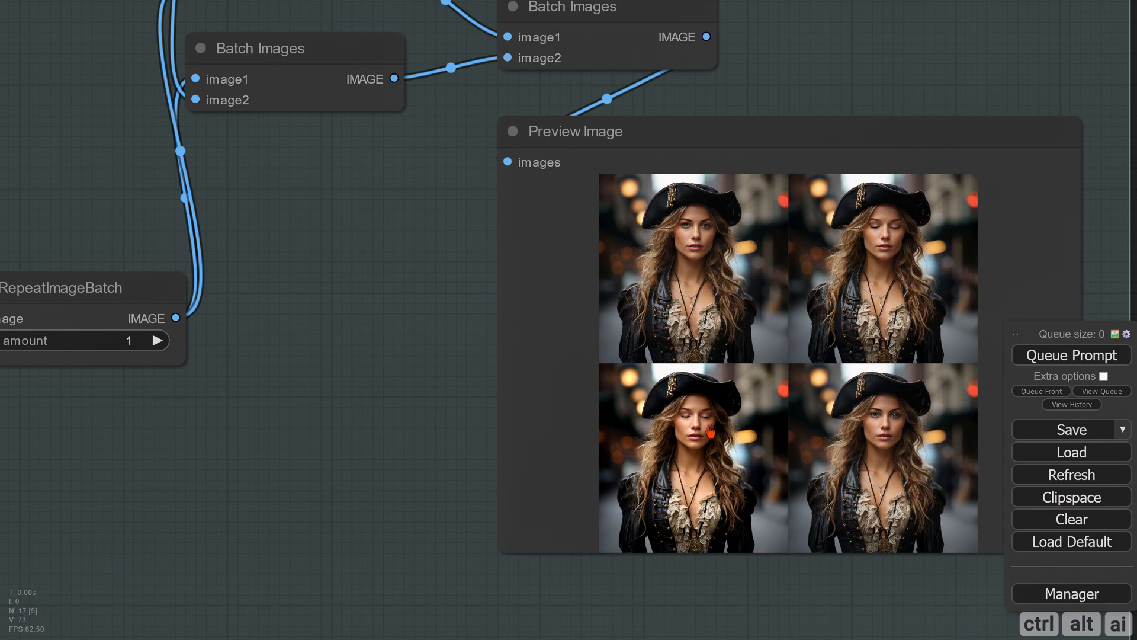
{"action": "scroll", "coordinate": [347, 328], "scroll_direction": "down", "scroll_amount": 5}
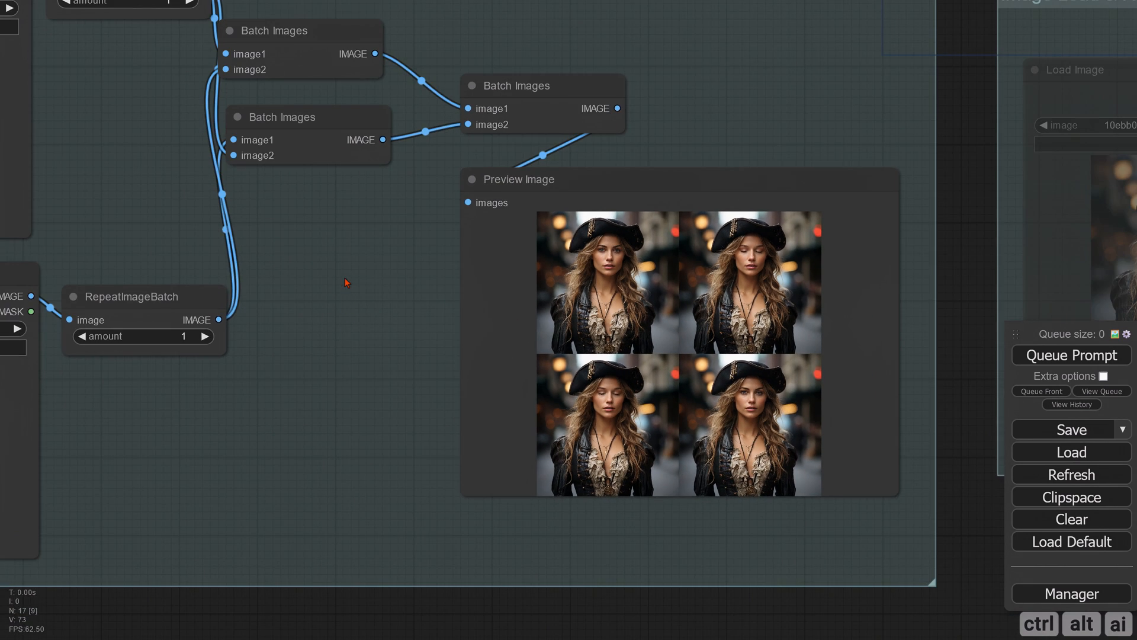
{"action": "left_click_drag", "start_coordinate": [339, 287], "coordinate": [478, 343]}
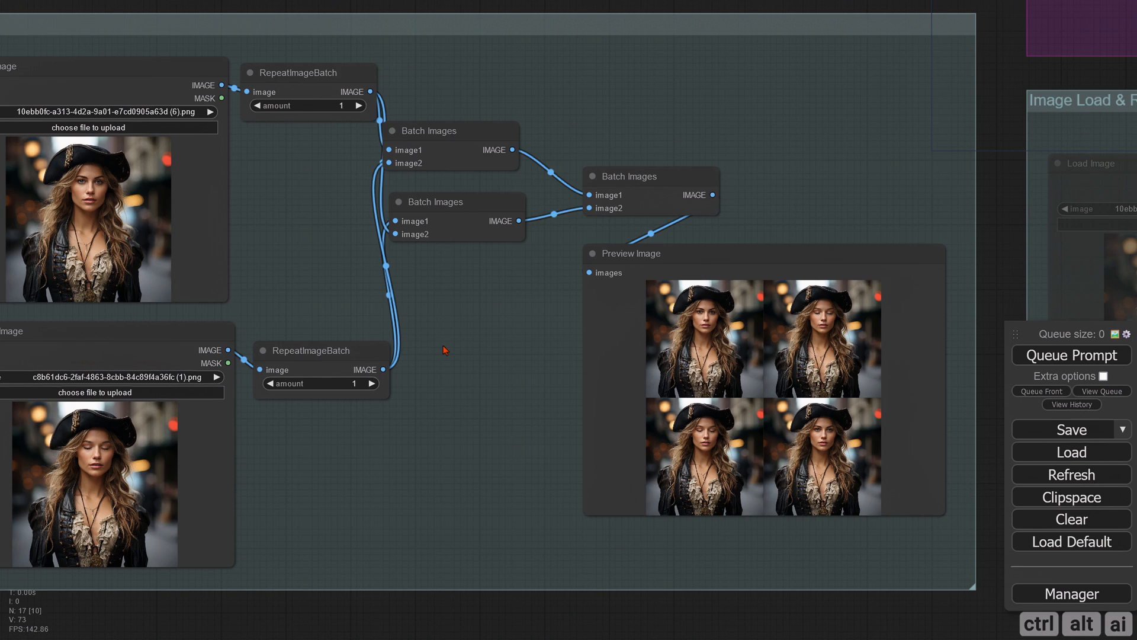
{"action": "scroll", "coordinate": [438, 356], "scroll_direction": "down", "scroll_amount": 2}
{"action": "scroll", "coordinate": [400, 394], "scroll_direction": "up", "scroll_amount": 2}
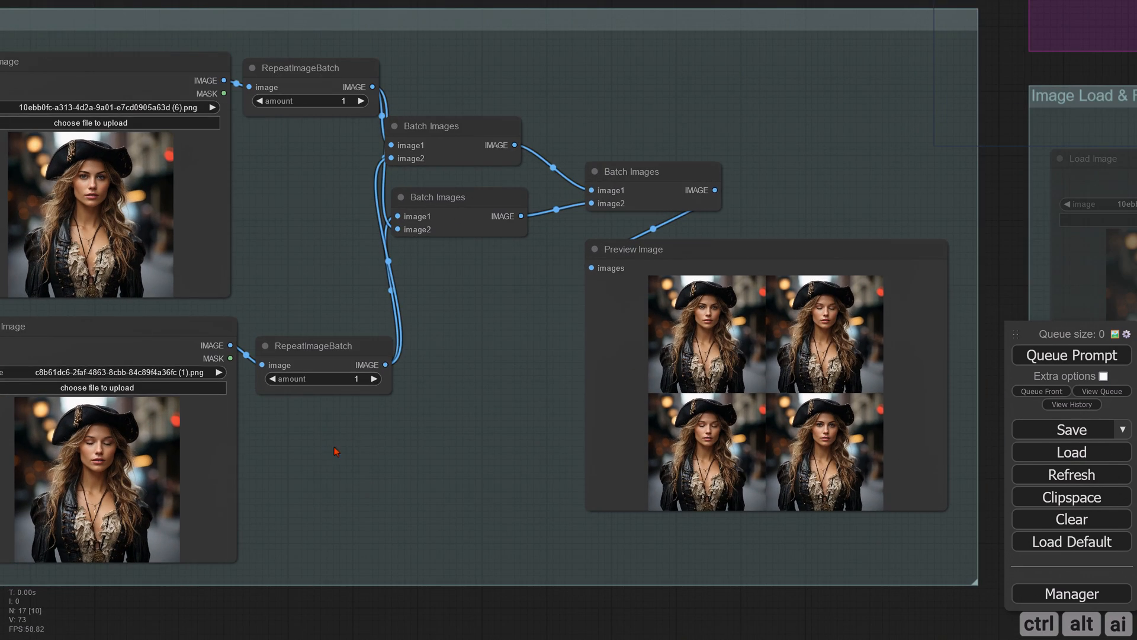
Step: Add a Reroute from the third Batch Images node's IMAGE output and connect it to init_image on the SVD_img2vid_Conditioning node
{"action": "left_click_drag", "start_coordinate": [333, 447], "coordinate": [494, 455]}
{"action": "left_click_drag", "start_coordinate": [478, 414], "coordinate": [508, 445]}
{"action": "scroll", "coordinate": [508, 444], "scroll_direction": "down", "scroll_amount": 4}
{"action": "left_click_drag", "start_coordinate": [830, 361], "coordinate": [228, 403]}
{"action": "left_click_drag", "start_coordinate": [178, 340], "coordinate": [357, 297]}
{"action": "left_click", "coordinate": [355, 308]}
{"action": "left_click_drag", "start_coordinate": [415, 379], "coordinate": [260, 391]}
{"action": "left_click_drag", "start_coordinate": [170, 317], "coordinate": [517, 159]}
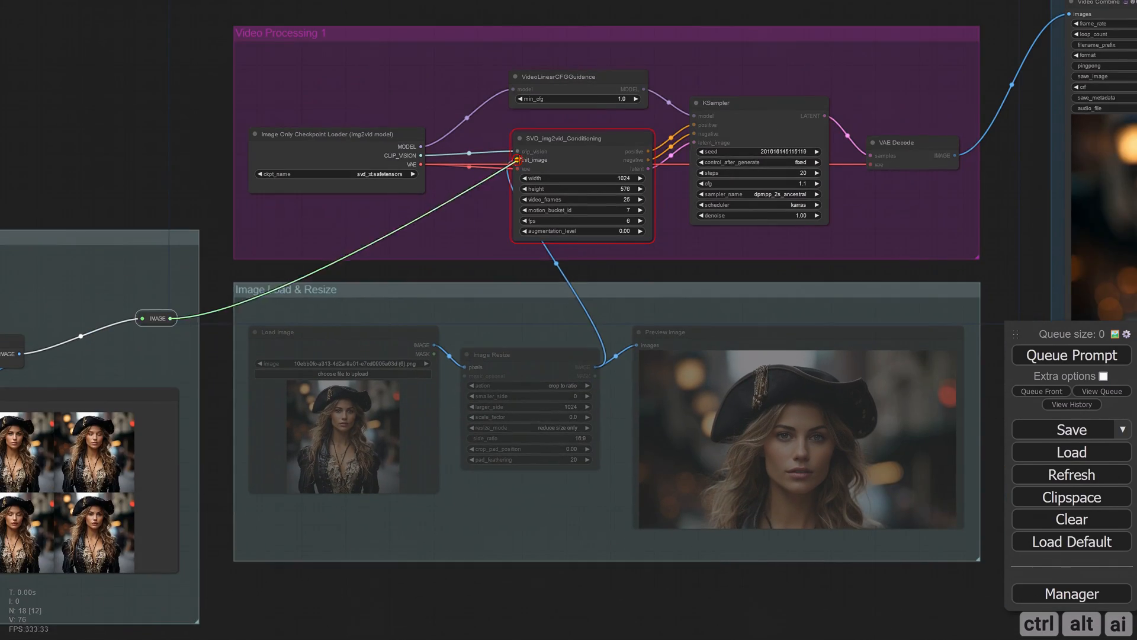
Step: Rename the new group as "Multi Image & Resize"
{"action": "scroll", "coordinate": [708, 242], "scroll_direction": "up", "scroll_amount": 2}
{"action": "scroll", "coordinate": [739, 277], "scroll_direction": "down", "scroll_amount": 2}
{"action": "left_click_drag", "start_coordinate": [222, 296], "coordinate": [776, 238]}
{"action": "right_click", "coordinate": [64, 184]}
{"action": "left_click", "coordinate": [85, 399]}
{"action": "left_click", "coordinate": [191, 421]}
{"action": "type", "text": "Multi Image & Resiz"}
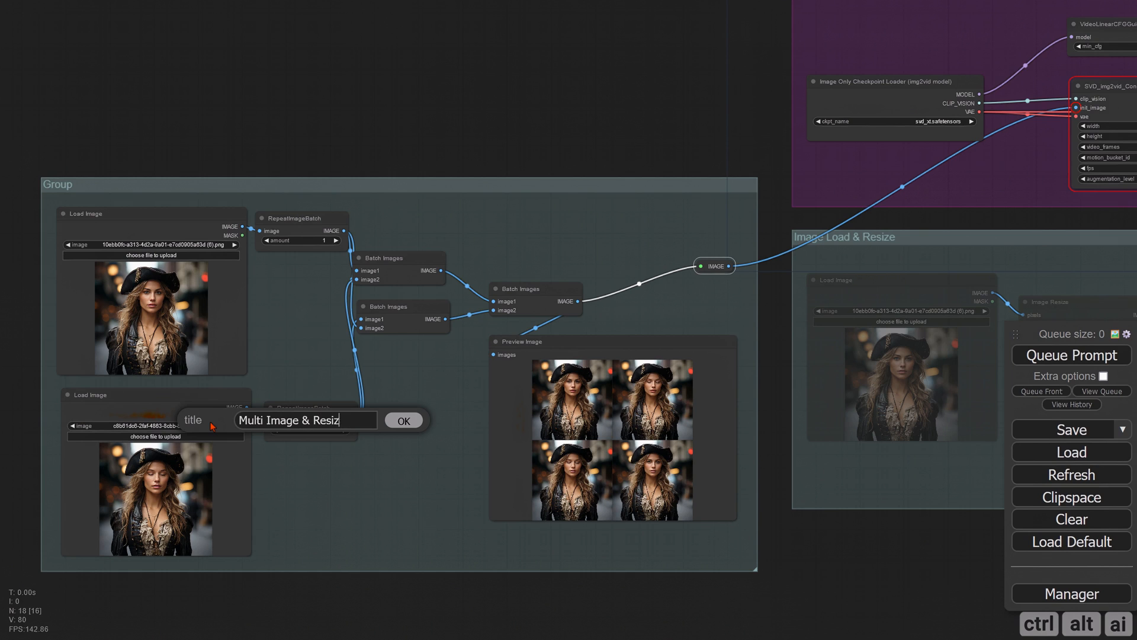
{"action": "type", "text": "e"}
{"action": "key", "text": "Return"}
Step: Delete the Preview Image node from the multi-image group and move the IMAGE reroute to the group's upper-right corner
{"action": "left_click_drag", "start_coordinate": [857, 548], "coordinate": [613, 522]}
{"action": "left_click_drag", "start_coordinate": [474, 299], "coordinate": [377, 335]}
{"action": "key", "text": "Delete"}
{"action": "left_click_drag", "start_coordinate": [642, 224], "coordinate": [665, 166]}
{"action": "left_click_drag", "start_coordinate": [848, 499], "coordinate": [708, 498]}
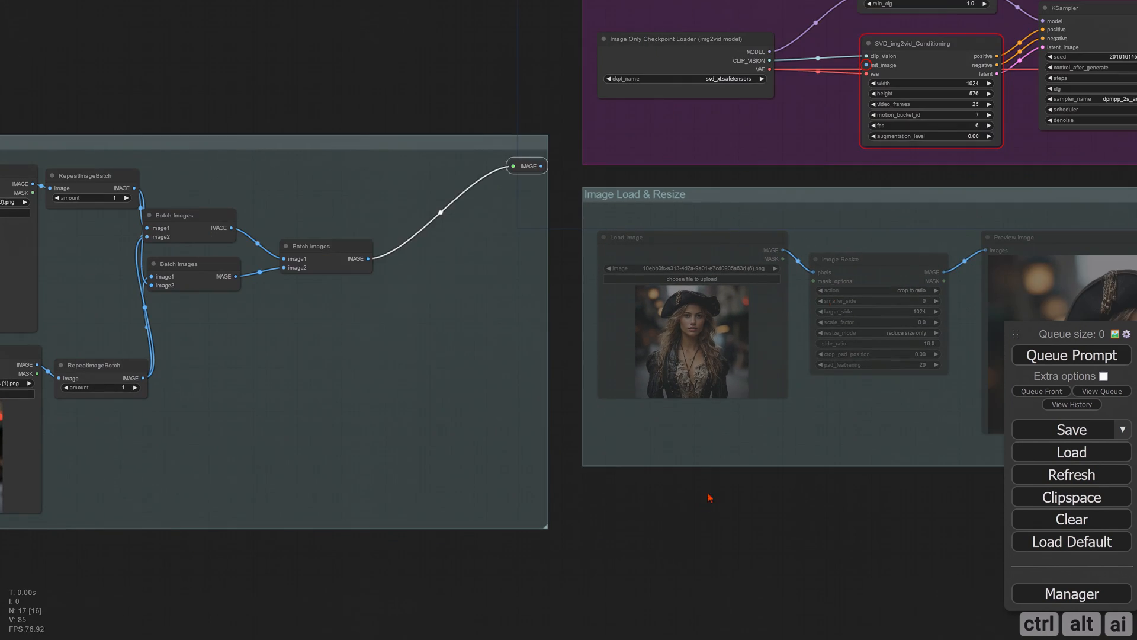
Step: Copy the Image Resize node into the Multi Image & Resize group and wire it between the final Batch Images node and the IMAGE reroute
{"action": "left_click", "coordinate": [839, 259]}
{"action": "key", "text": "ctrl+c"}
{"action": "key", "text": "ctrl+v"}
{"action": "left_click_drag", "start_coordinate": [318, 393], "coordinate": [403, 435]}
{"action": "left_click_drag", "start_coordinate": [397, 287], "coordinate": [362, 292]}
{"action": "left_click_drag", "start_coordinate": [441, 352], "coordinate": [475, 281]}
{"action": "left_click_drag", "start_coordinate": [418, 305], "coordinate": [450, 294]}
{"action": "left_click_drag", "start_coordinate": [476, 281], "coordinate": [467, 229]}
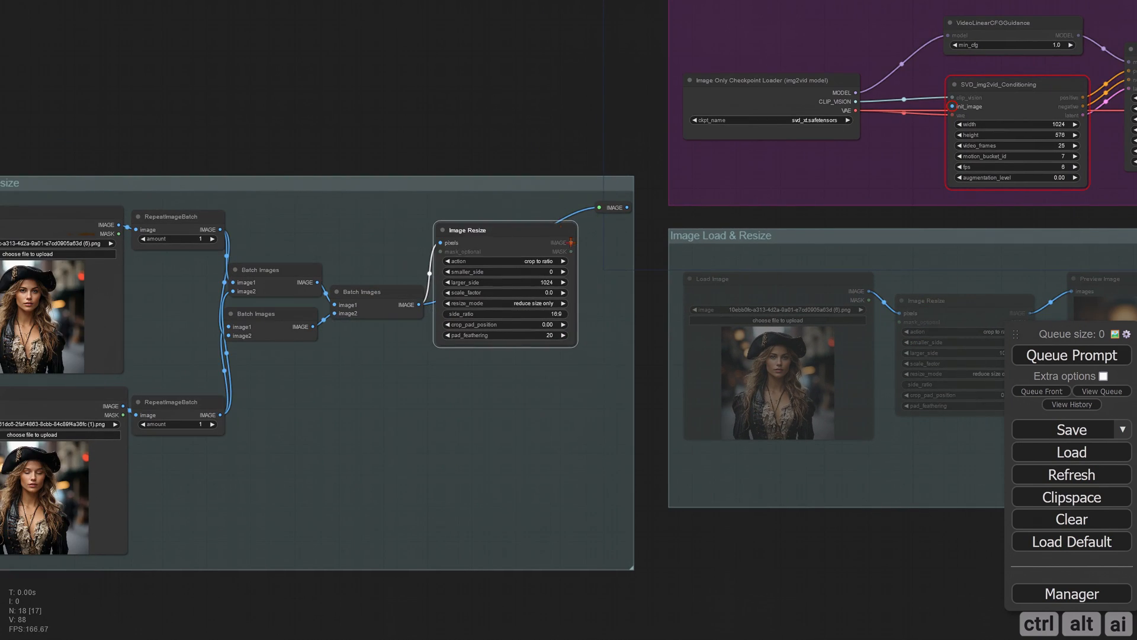
{"action": "left_click_drag", "start_coordinate": [571, 242], "coordinate": [599, 208]}
Step: Add a Preview Image node fed by the new Image Resize node's image output and place it below that node
{"action": "left_click_drag", "start_coordinate": [571, 243], "coordinate": [452, 388]}
{"action": "left_click", "coordinate": [474, 486]}
{"action": "left_click_drag", "start_coordinate": [509, 381], "coordinate": [452, 380]}
{"action": "left_click_drag", "start_coordinate": [492, 403], "coordinate": [623, 542]}
{"action": "left_click_drag", "start_coordinate": [783, 548], "coordinate": [731, 515]}
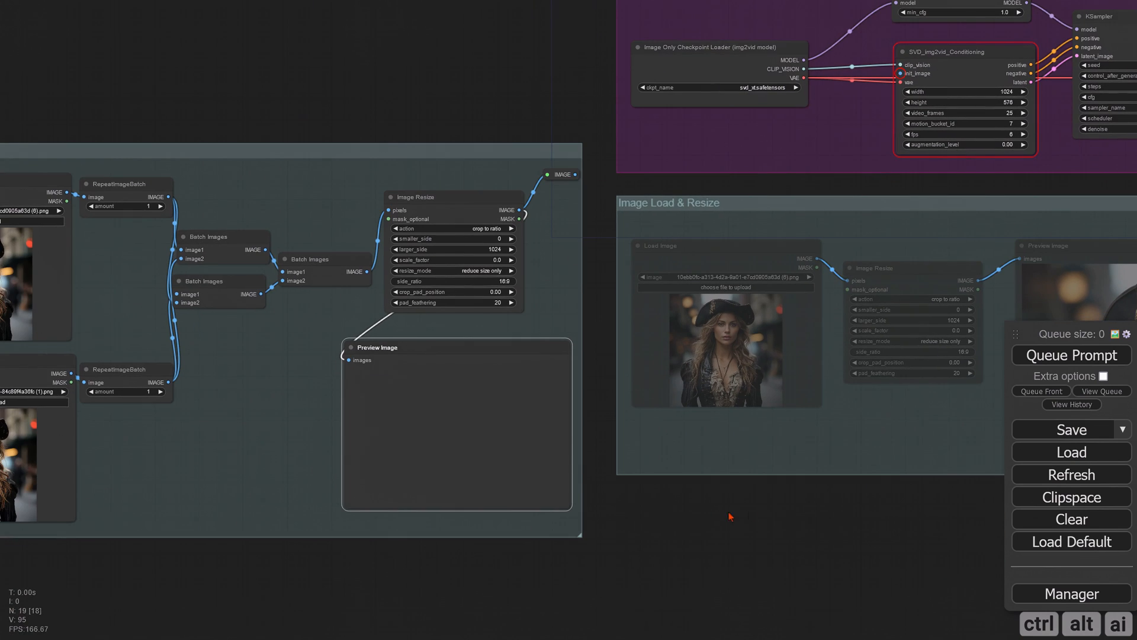
Step: Queue the prompt and step through the batched images enlarged in the Preview Image node, then return to the grid view
{"action": "left_click", "coordinate": [1048, 355]}
{"action": "left_click_drag", "start_coordinate": [598, 553], "coordinate": [687, 548]}
{"action": "scroll", "coordinate": [611, 478], "scroll_direction": "up", "scroll_amount": 8}
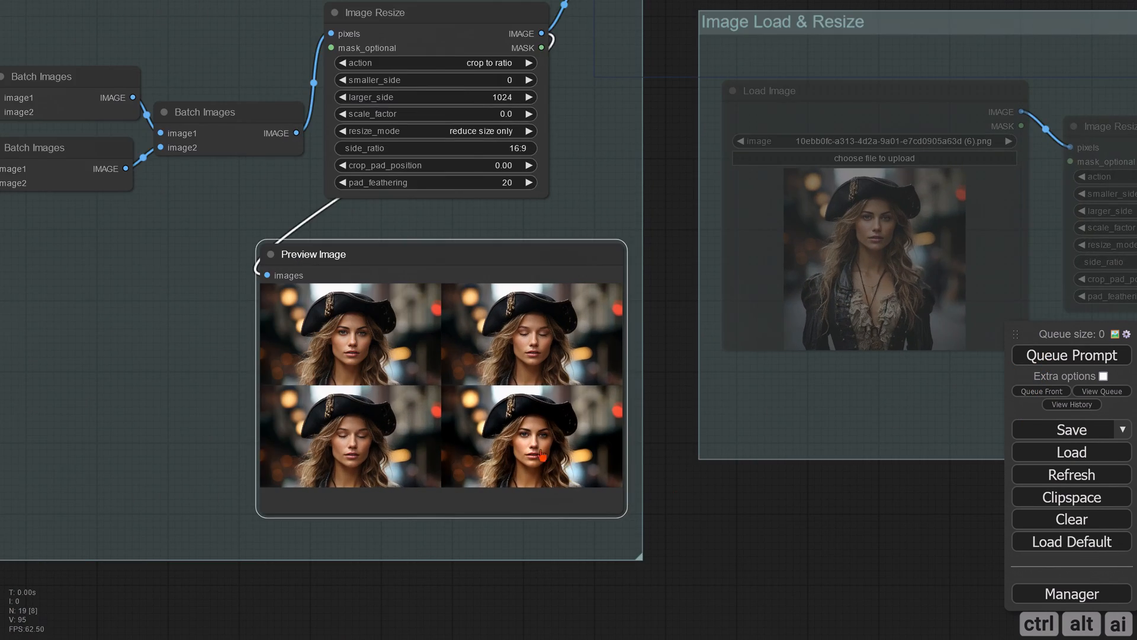
{"action": "left_click", "coordinate": [371, 327]}
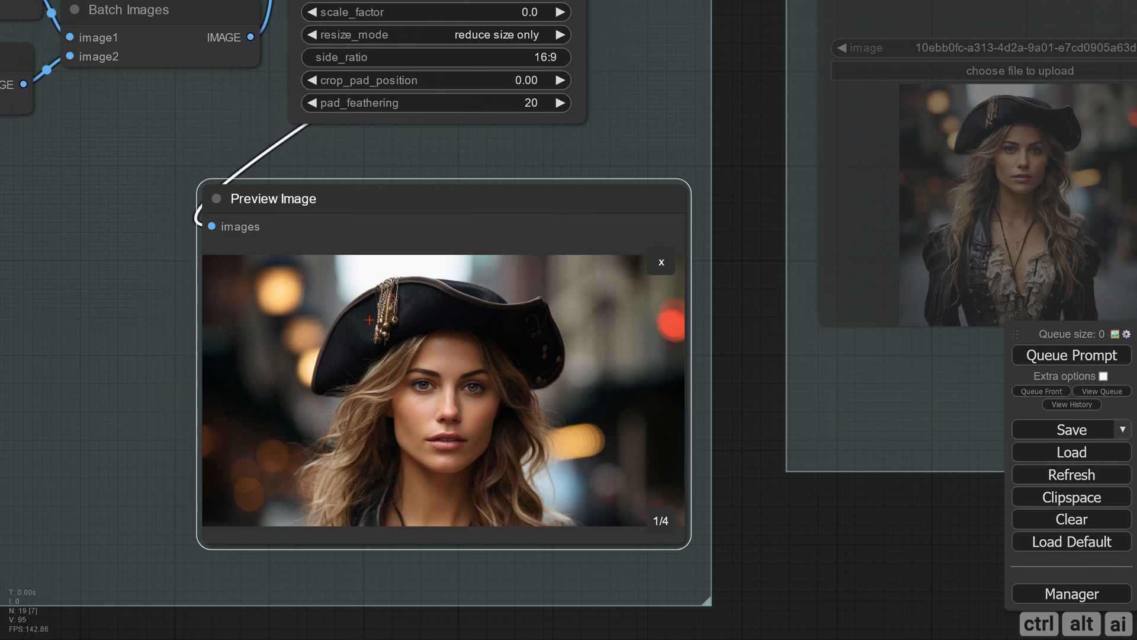
{"action": "left_click", "coordinate": [666, 525]}
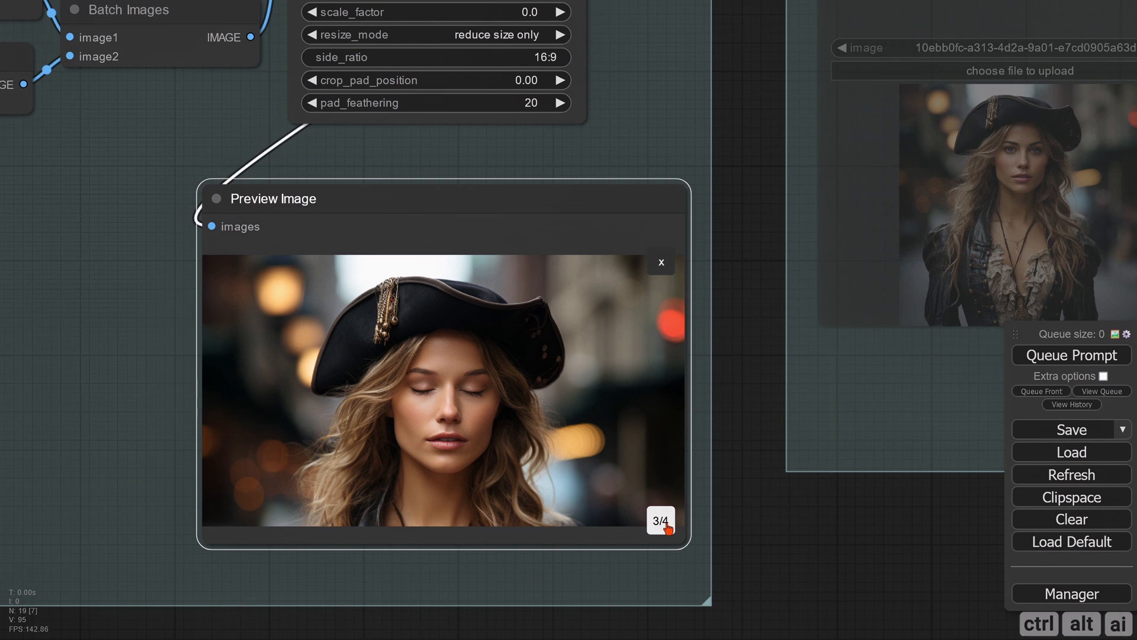
{"action": "left_click", "coordinate": [661, 522]}
{"action": "left_click", "coordinate": [661, 262]}
{"action": "scroll", "coordinate": [610, 521], "scroll_direction": "down", "scroll_amount": 5}
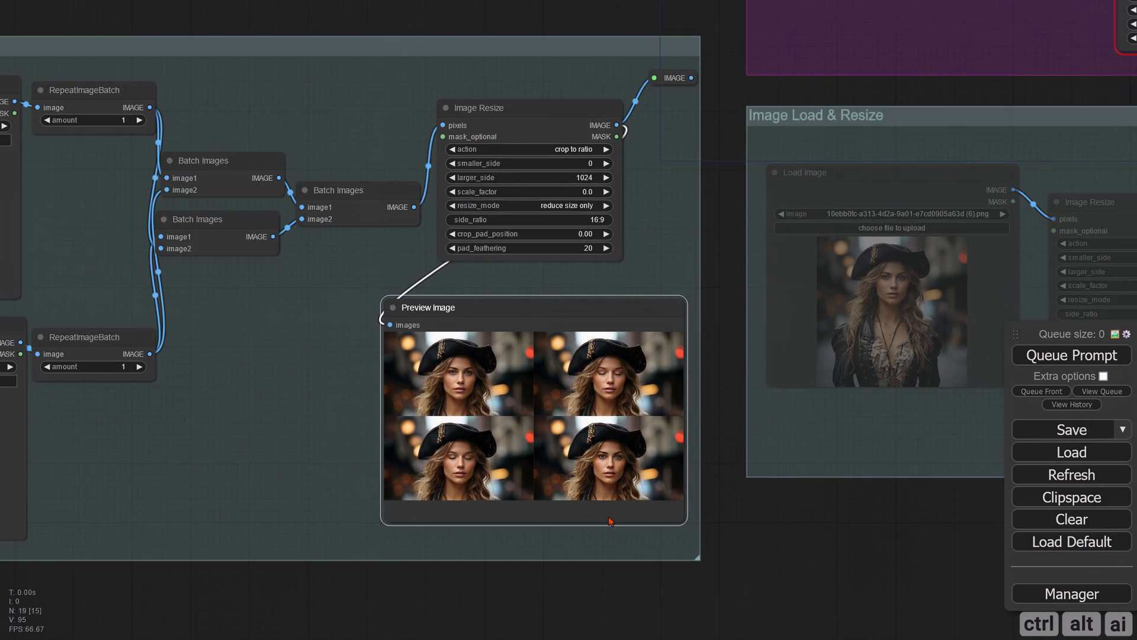
Step: Connect the multi-image group's IMAGE reroute output to the init_image input of the SVD_img2vid_Conditioning node
{"action": "scroll", "coordinate": [611, 521], "scroll_direction": "down", "scroll_amount": 3}
{"action": "left_click_drag", "start_coordinate": [299, 579], "coordinate": [371, 574]}
{"action": "left_click", "coordinate": [299, 382]}
{"action": "left_click_drag", "start_coordinate": [432, 543], "coordinate": [351, 556]}
{"action": "left_click_drag", "start_coordinate": [813, 530], "coordinate": [464, 548]}
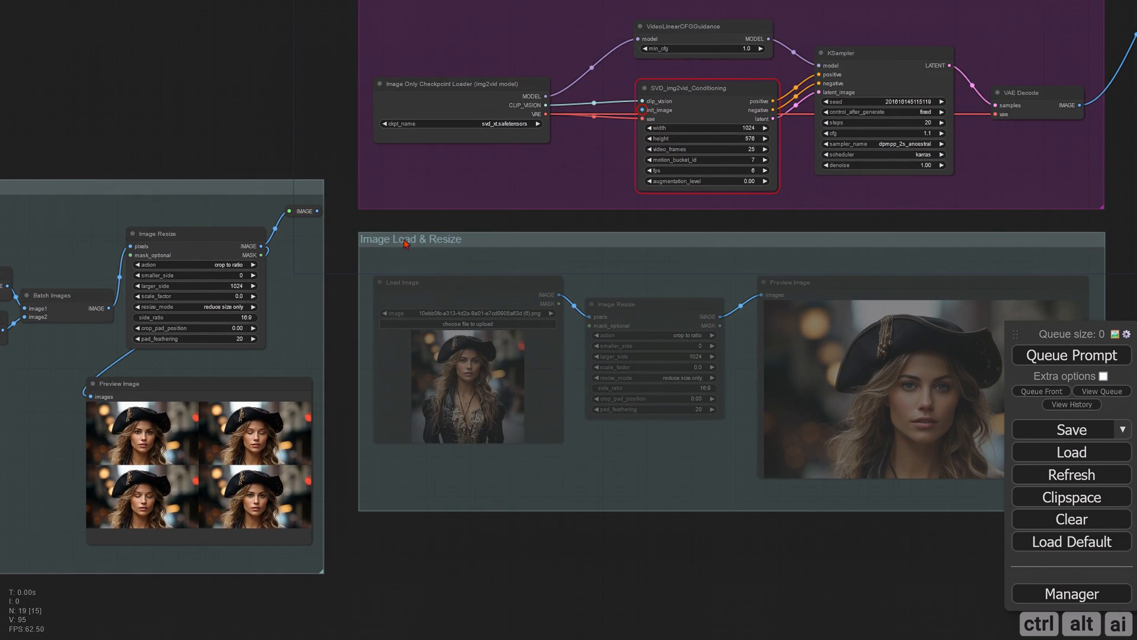
{"action": "left_click_drag", "start_coordinate": [282, 122], "coordinate": [188, 228]}
{"action": "left_click_drag", "start_coordinate": [210, 291], "coordinate": [532, 191]}
Step: Examine the generated video up close in the Video Combine node of the Final Video Output group
{"action": "left_click_drag", "start_coordinate": [681, 356], "coordinate": [465, 325]}
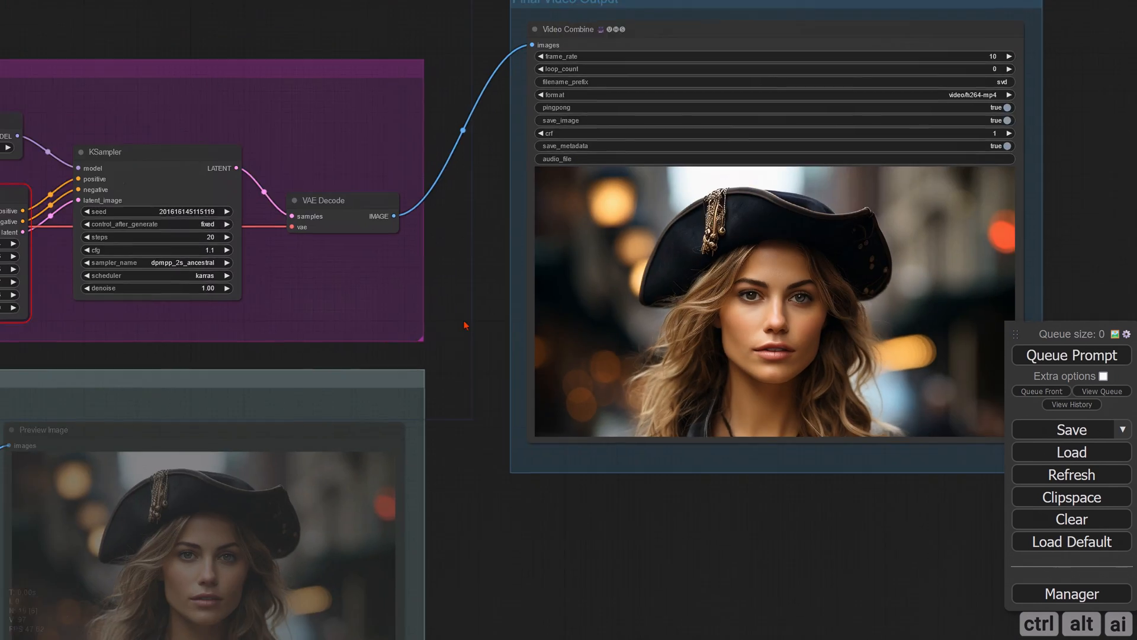
{"action": "scroll", "coordinate": [465, 326], "scroll_direction": "down", "scroll_amount": 1}
{"action": "left_click_drag", "start_coordinate": [624, 510], "coordinate": [523, 549]}
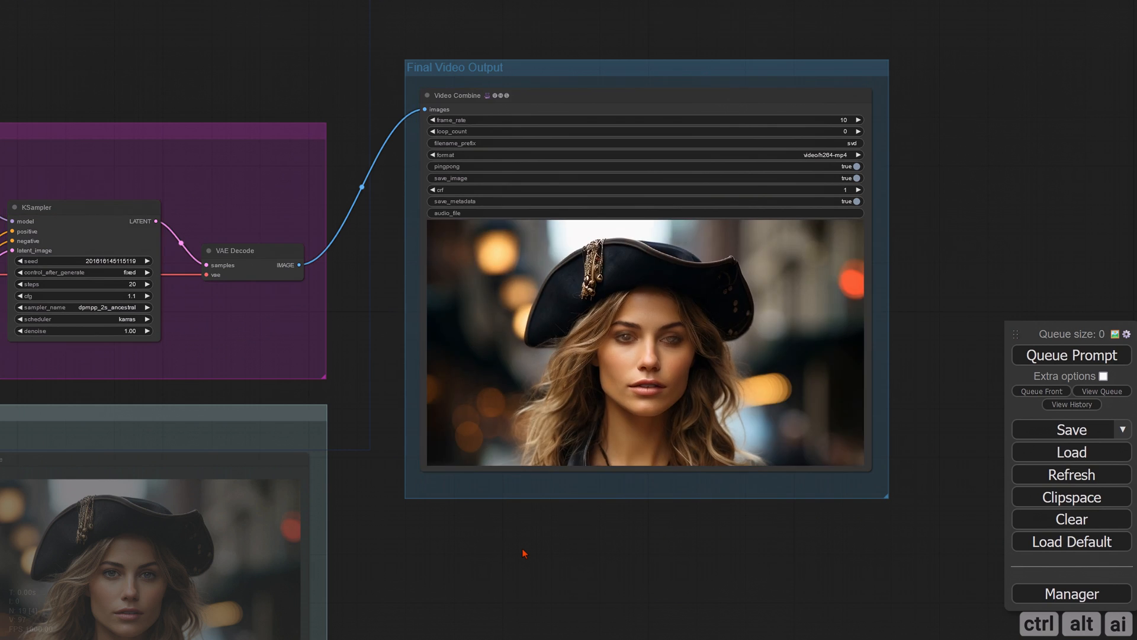
{"action": "left_click_drag", "start_coordinate": [539, 553], "coordinate": [442, 548]}
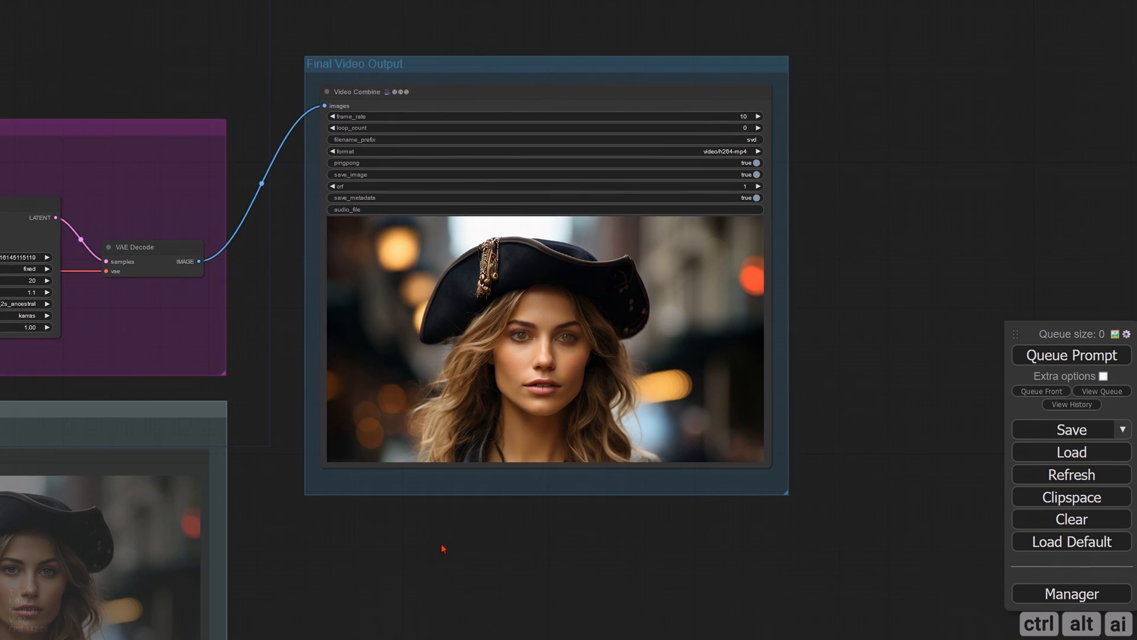
{"action": "scroll", "coordinate": [554, 423], "scroll_direction": "up", "scroll_amount": 8}
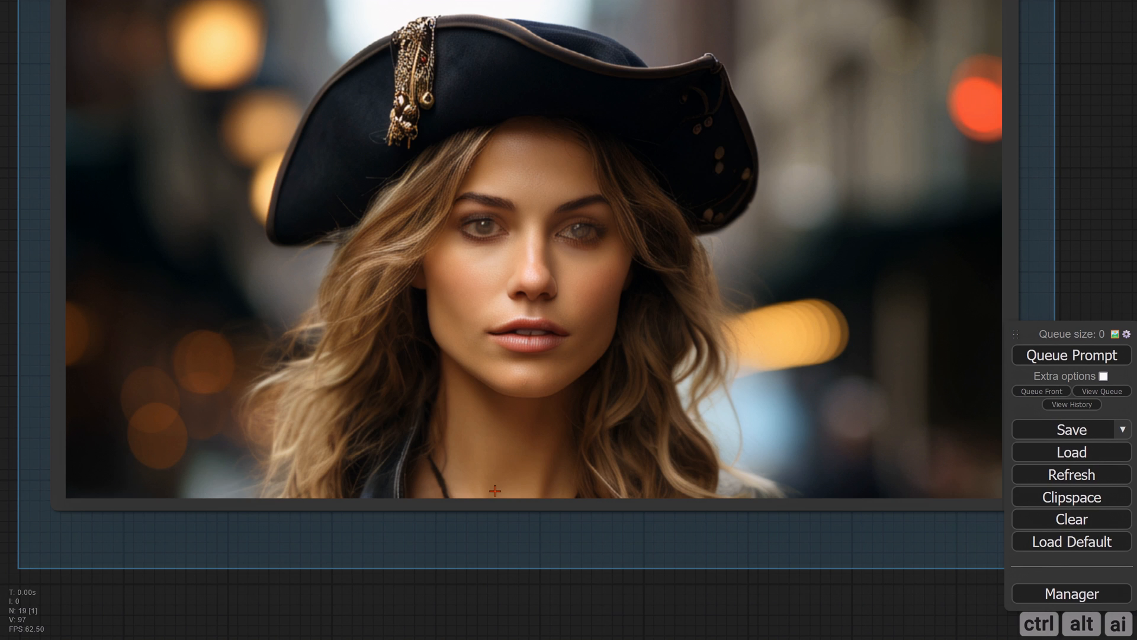
{"action": "scroll", "coordinate": [462, 545], "scroll_direction": "down", "scroll_amount": 5}
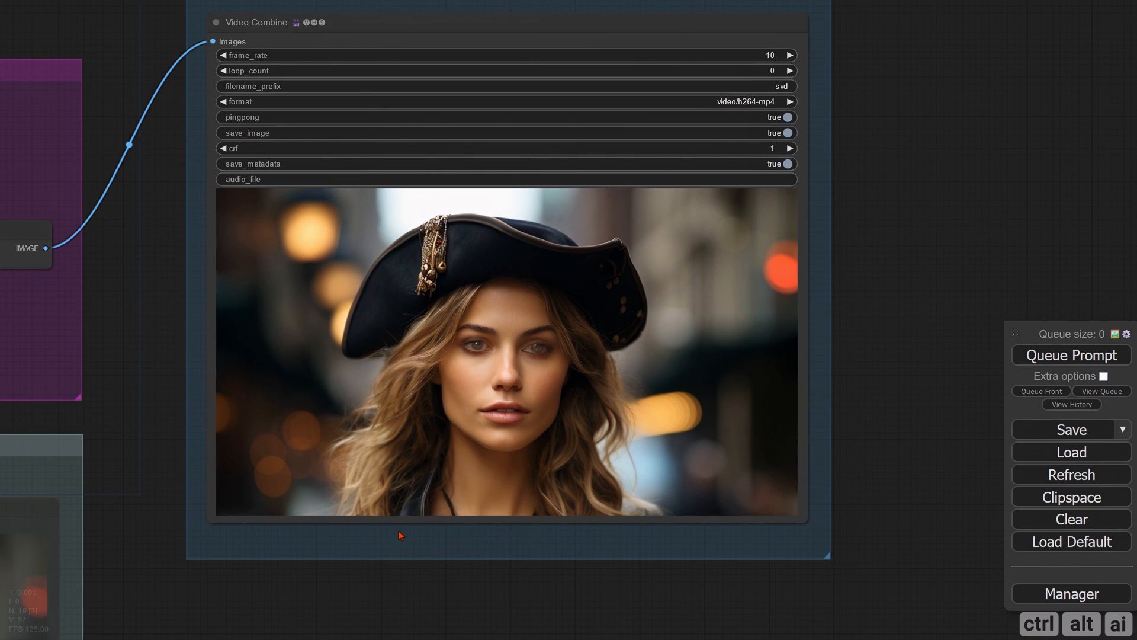
Step: Set the RepeatImageBatch amount to 8 for the open-eyes image and to 4 for the closed-eyes image
{"action": "scroll", "coordinate": [399, 532], "scroll_direction": "down", "scroll_amount": 5}
{"action": "left_click_drag", "start_coordinate": [51, 468], "coordinate": [753, 433]}
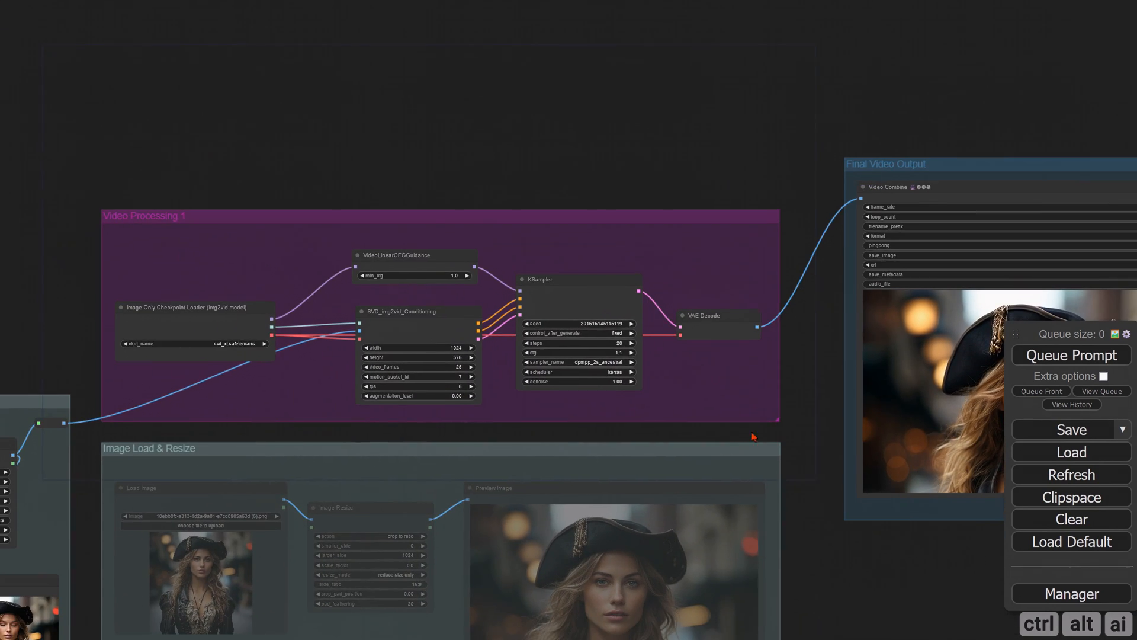
{"action": "left_click_drag", "start_coordinate": [44, 315], "coordinate": [546, 178]}
{"action": "scroll", "coordinate": [284, 172], "scroll_direction": "up", "scroll_amount": 3}
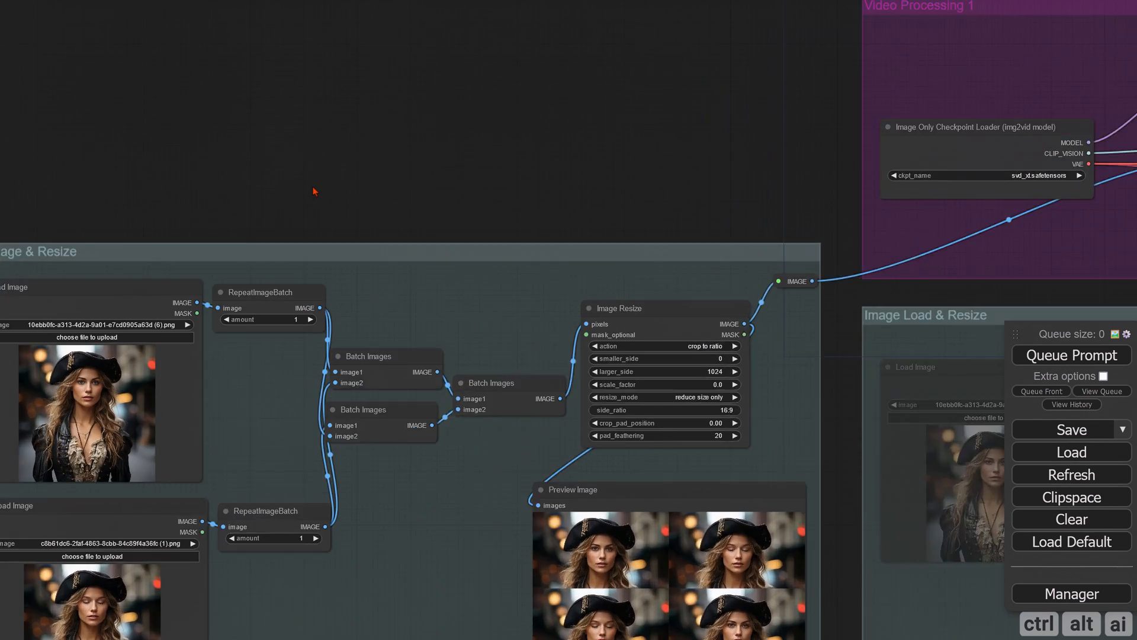
{"action": "scroll", "coordinate": [314, 191], "scroll_direction": "up", "scroll_amount": 3}
{"action": "left_click_drag", "start_coordinate": [330, 203], "coordinate": [317, 84]}
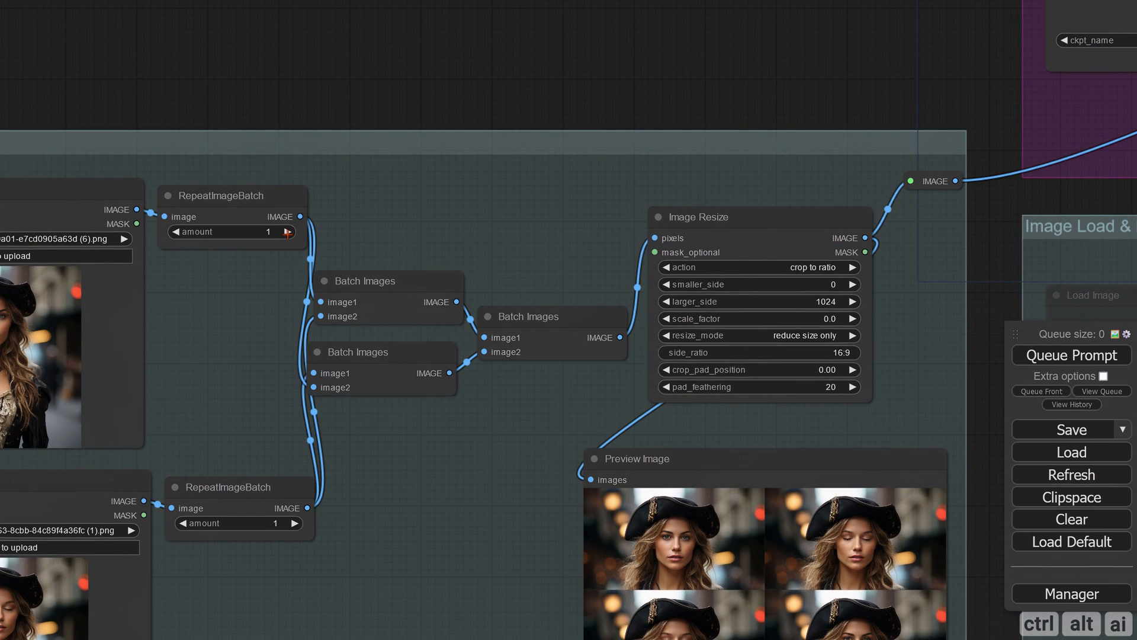
{"action": "left_click", "coordinate": [288, 233]}
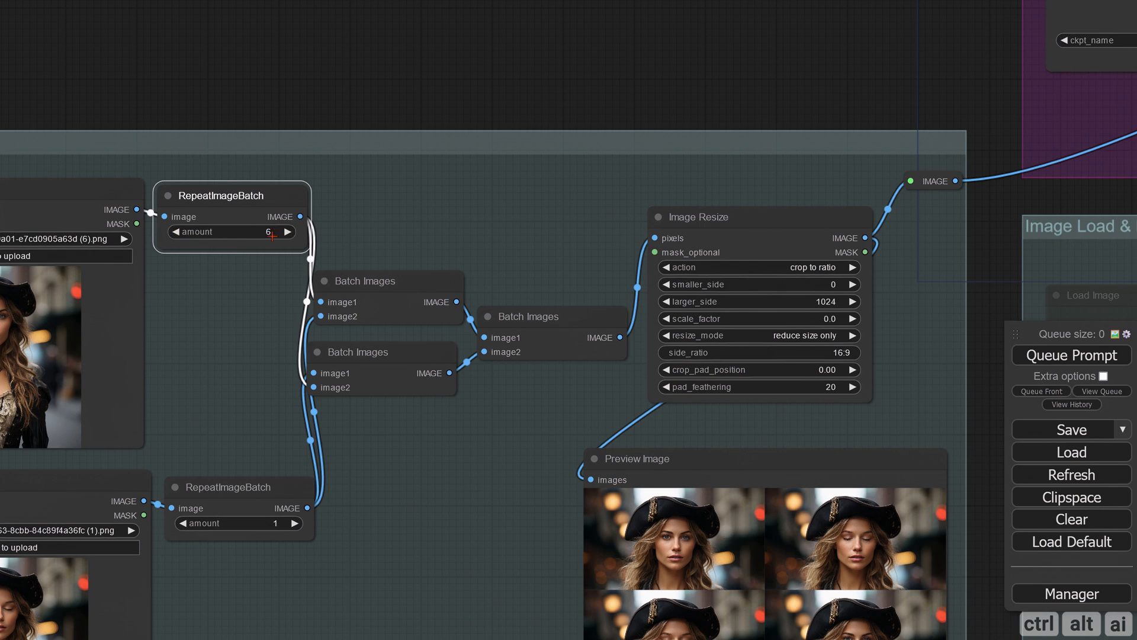
{"action": "left_click", "coordinate": [294, 523]}
{"action": "left_click", "coordinate": [295, 523]}
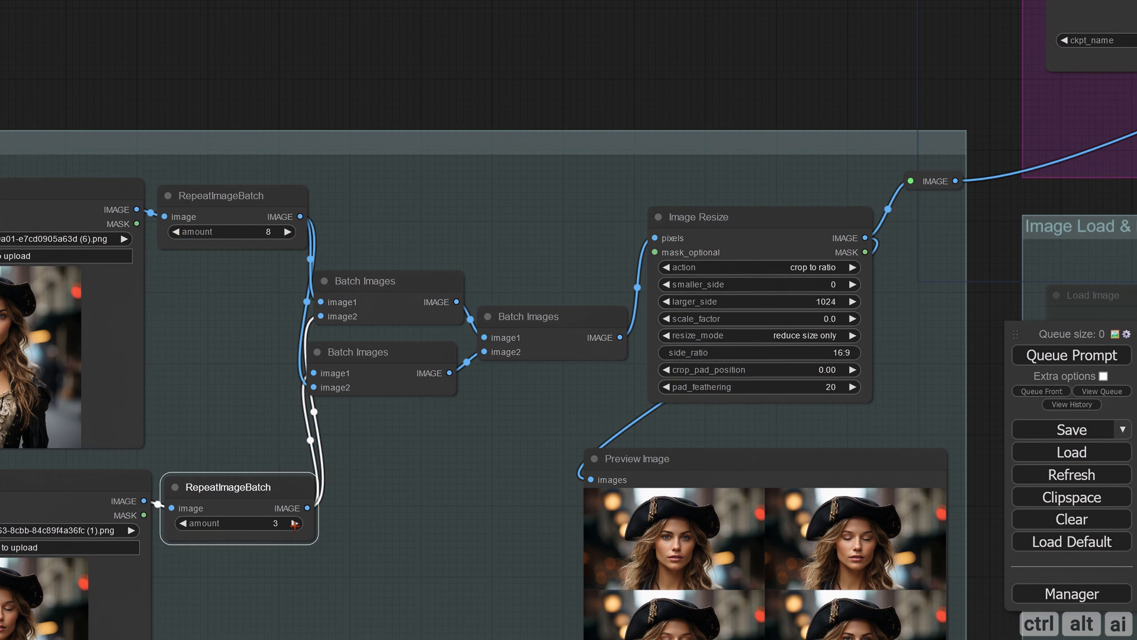
{"action": "left_click", "coordinate": [267, 398]}
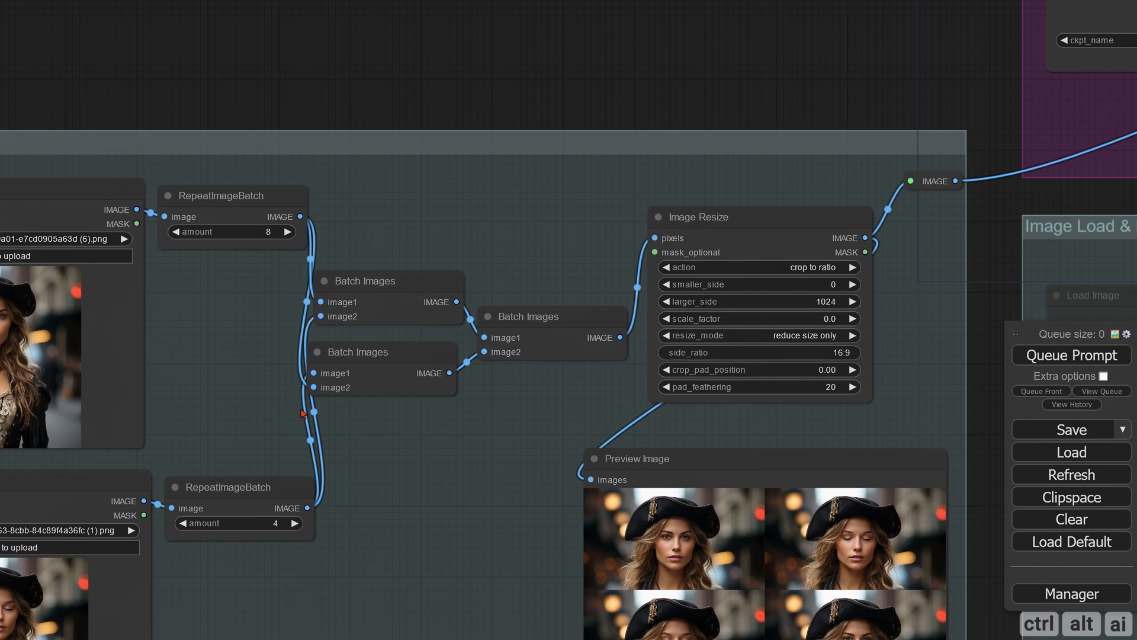
Step: Queue the prompt to regenerate the video using the new image repeat amounts
{"action": "scroll", "coordinate": [519, 503], "scroll_direction": "down", "scroll_amount": 3}
{"action": "left_click_drag", "start_coordinate": [836, 545], "coordinate": [81, 376]}
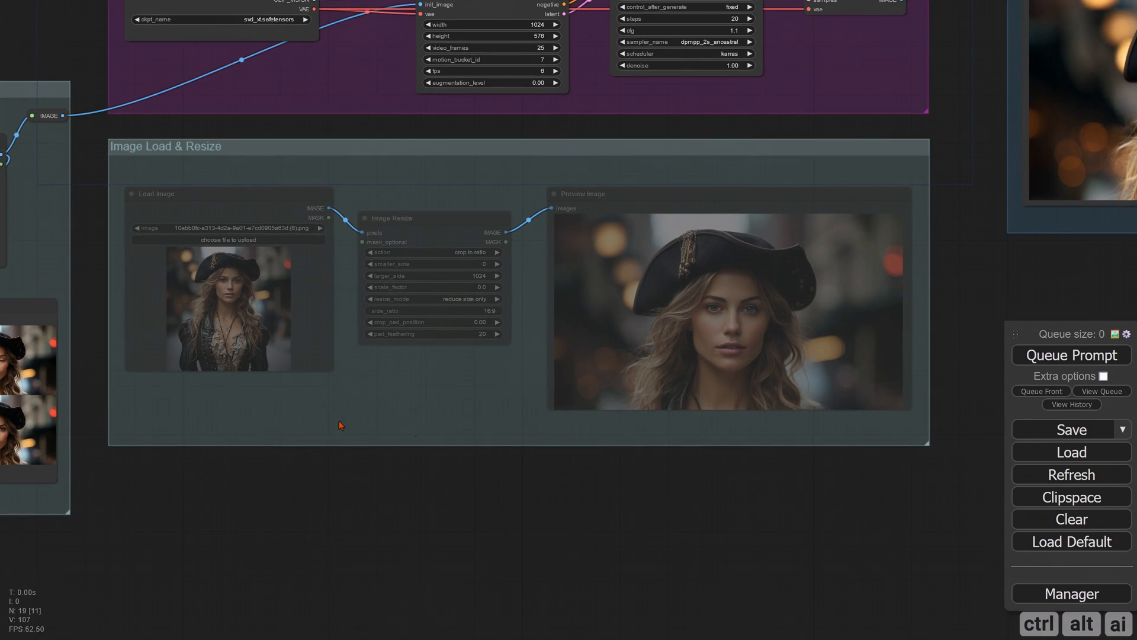
{"action": "left_click_drag", "start_coordinate": [765, 487], "coordinate": [388, 561]}
{"action": "left_click_drag", "start_coordinate": [579, 429], "coordinate": [293, 566]}
{"action": "left_click_drag", "start_coordinate": [532, 521], "coordinate": [591, 539]}
{"action": "left_click", "coordinate": [1051, 359]}
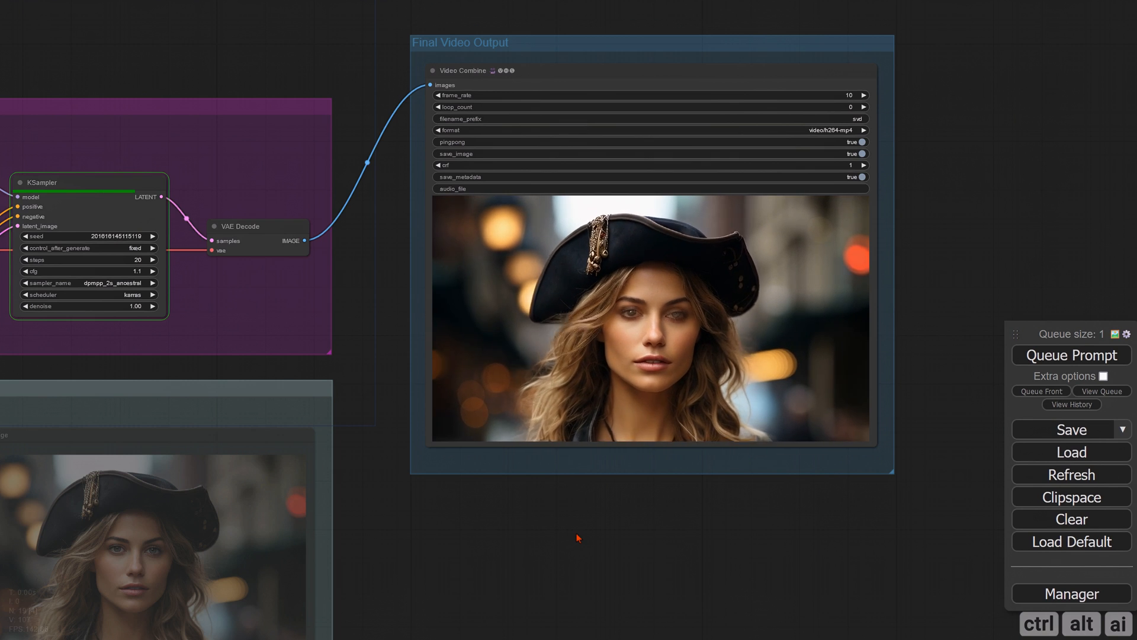
Step: Inspect the regenerated video's blinking motion up close in the Video Combine node
{"action": "left_click_drag", "start_coordinate": [579, 536], "coordinate": [500, 526]}
{"action": "scroll", "coordinate": [475, 373], "scroll_direction": "up", "scroll_amount": 4}
{"action": "scroll", "coordinate": [475, 373], "scroll_direction": "up", "scroll_amount": 4}
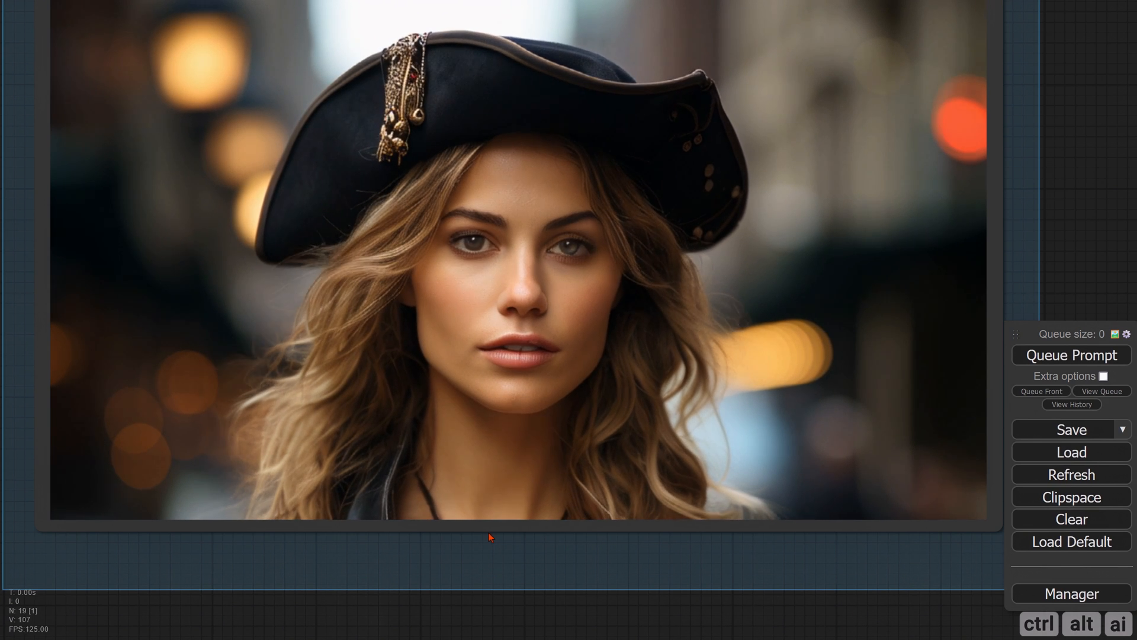
{"action": "scroll", "coordinate": [487, 534], "scroll_direction": "down", "scroll_amount": 5}
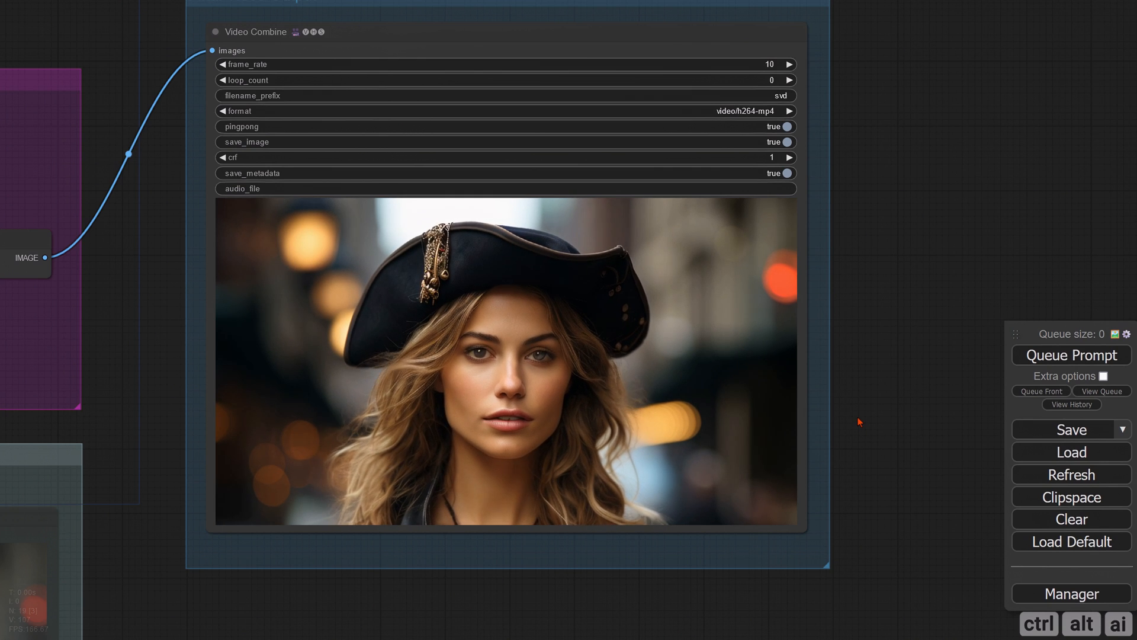
{"action": "scroll", "coordinate": [859, 422], "scroll_direction": "up", "scroll_amount": 2}
{"action": "left_click_drag", "start_coordinate": [877, 415], "coordinate": [983, 397]}
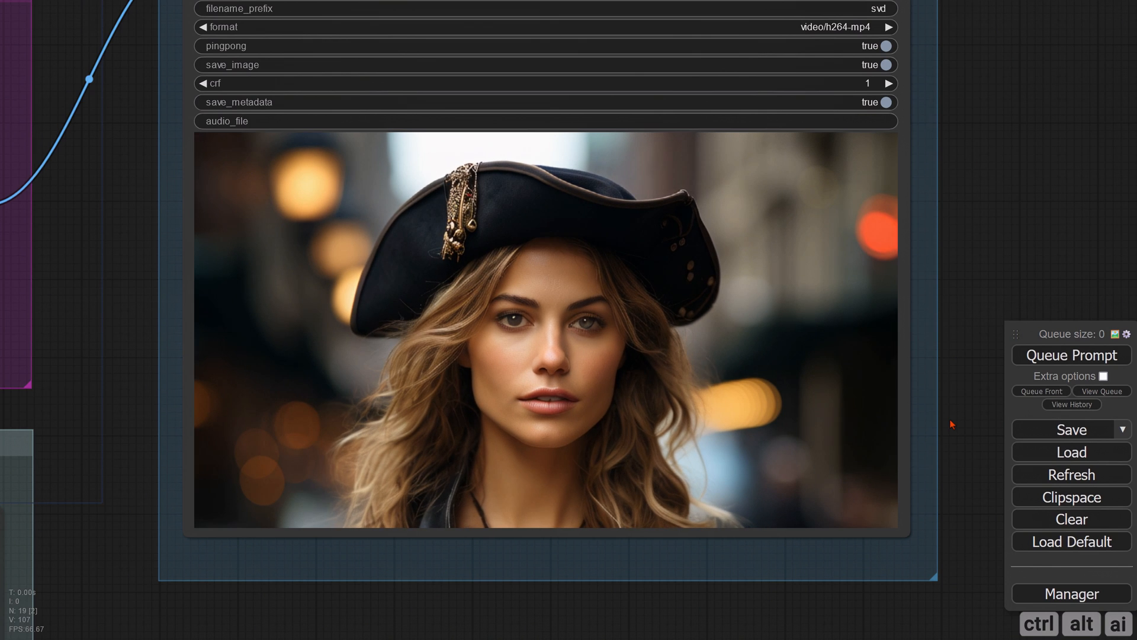
Step: Load 8d46e8c3-4f64-42b9-ba02-b2b68e663d62.png into the first Load Image node of the Multi Image & Resize group
{"action": "scroll", "coordinate": [735, 435], "scroll_direction": "down", "scroll_amount": 13}
{"action": "left_click_drag", "start_coordinate": [43, 631], "coordinate": [527, 480]}
{"action": "scroll", "coordinate": [341, 327], "scroll_direction": "up", "scroll_amount": 11}
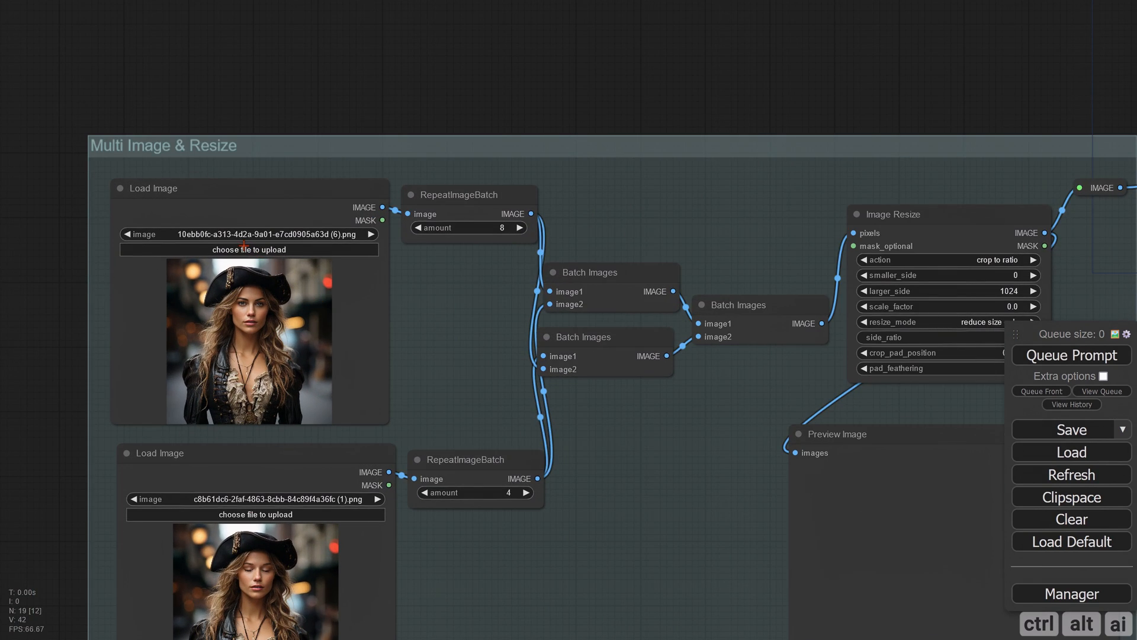
{"action": "left_click", "coordinate": [244, 249]}
{"action": "left_click", "coordinate": [229, 0]}
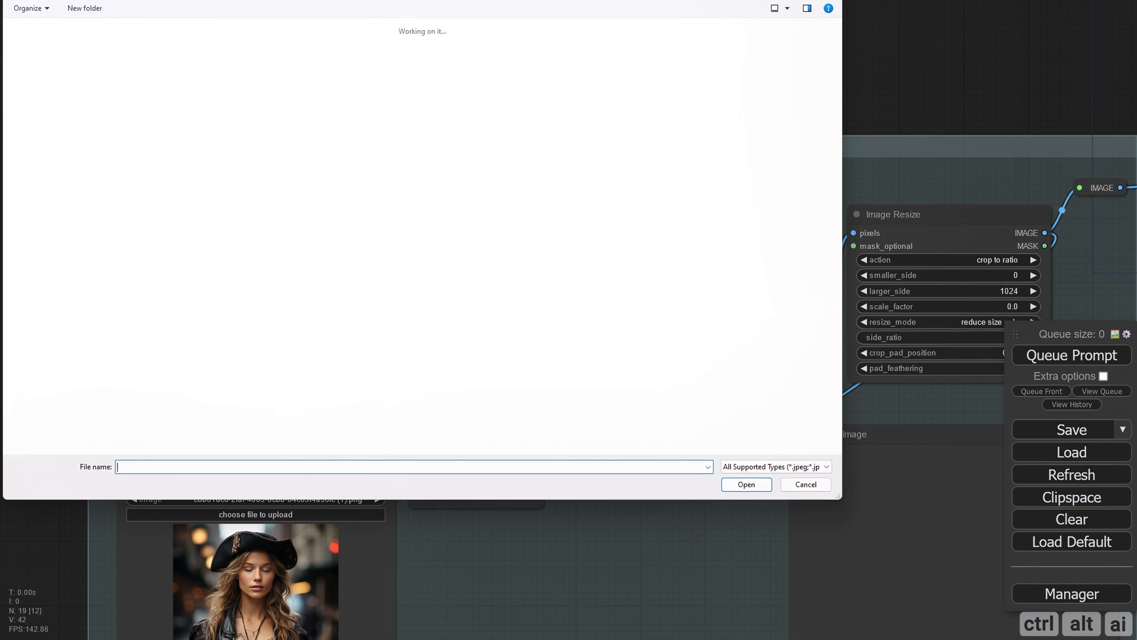
{"action": "double_click", "coordinate": [40, 72]}
{"action": "double_click", "coordinate": [41, 163]}
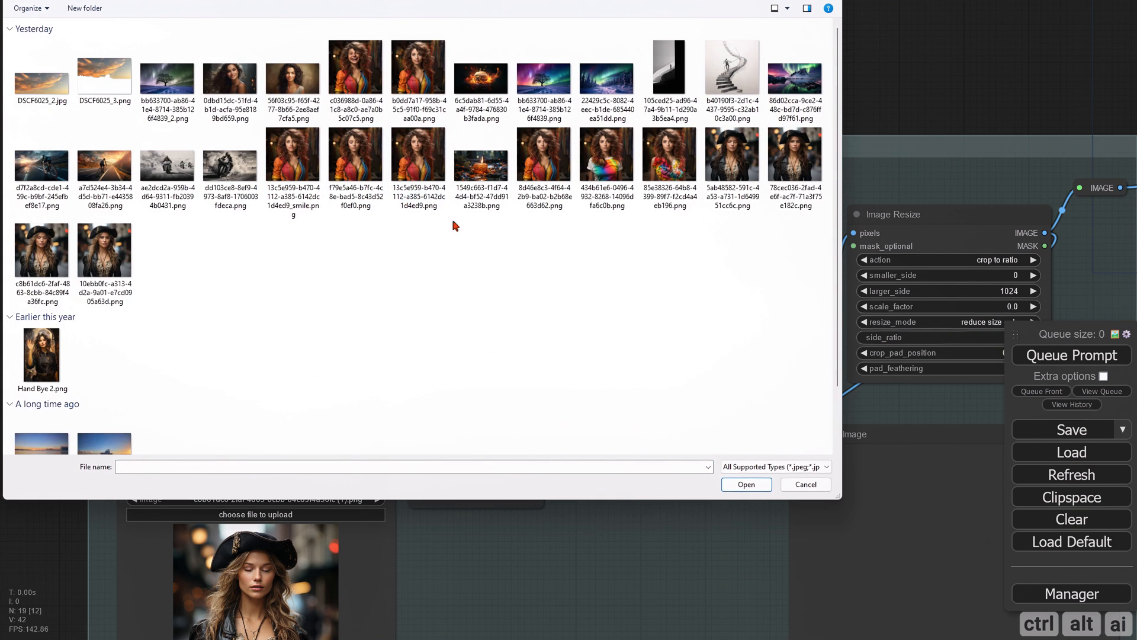
{"action": "left_click", "coordinate": [541, 195]}
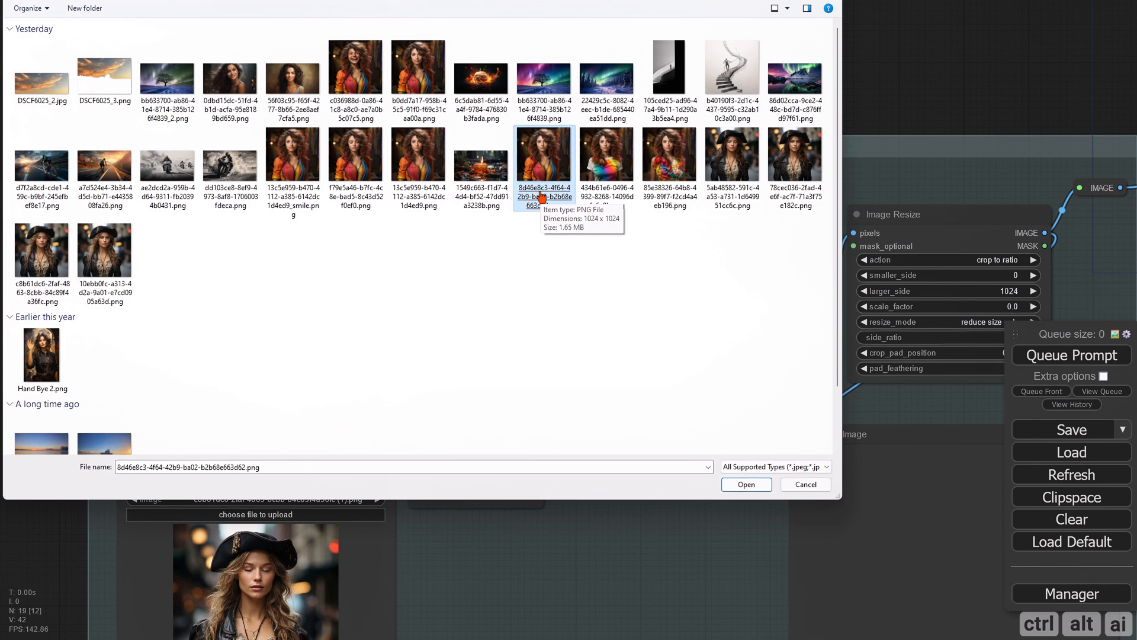
{"action": "double_click", "coordinate": [541, 197]}
Step: Load f79e5a46-b7fc-4c8e-bad5-8c43d52f0ef0.png into the second Load Image node of the Multi Image & Resize group
{"action": "left_click_drag", "start_coordinate": [397, 388], "coordinate": [606, 206]}
{"action": "scroll", "coordinate": [490, 254], "scroll_direction": "up", "scroll_amount": 5}
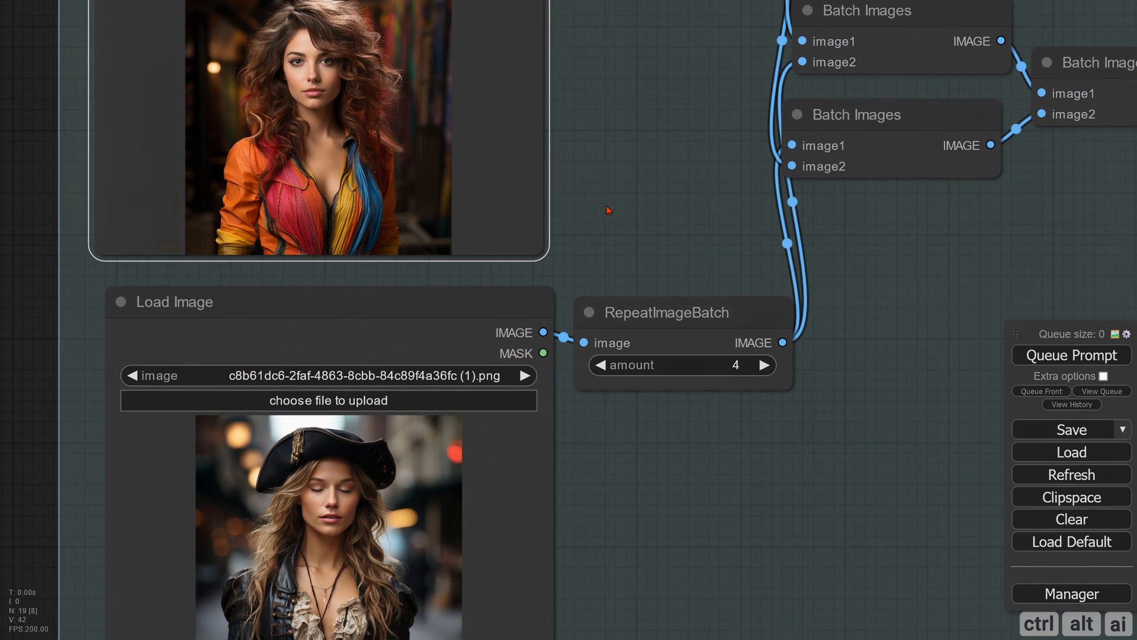
{"action": "left_click", "coordinate": [377, 401]}
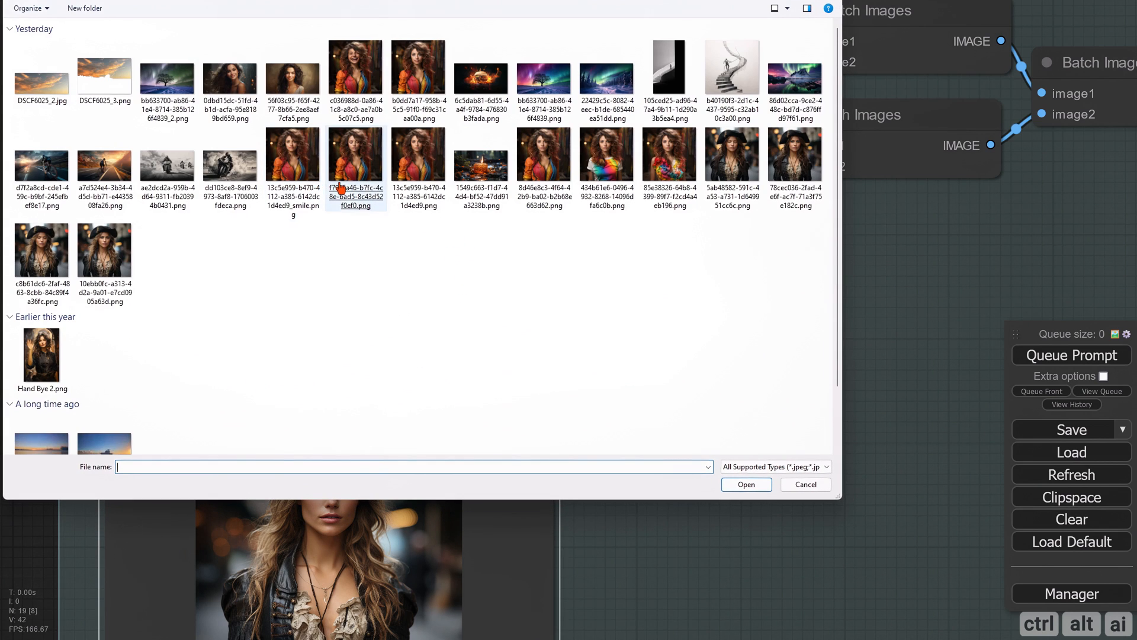
{"action": "double_click", "coordinate": [348, 185]}
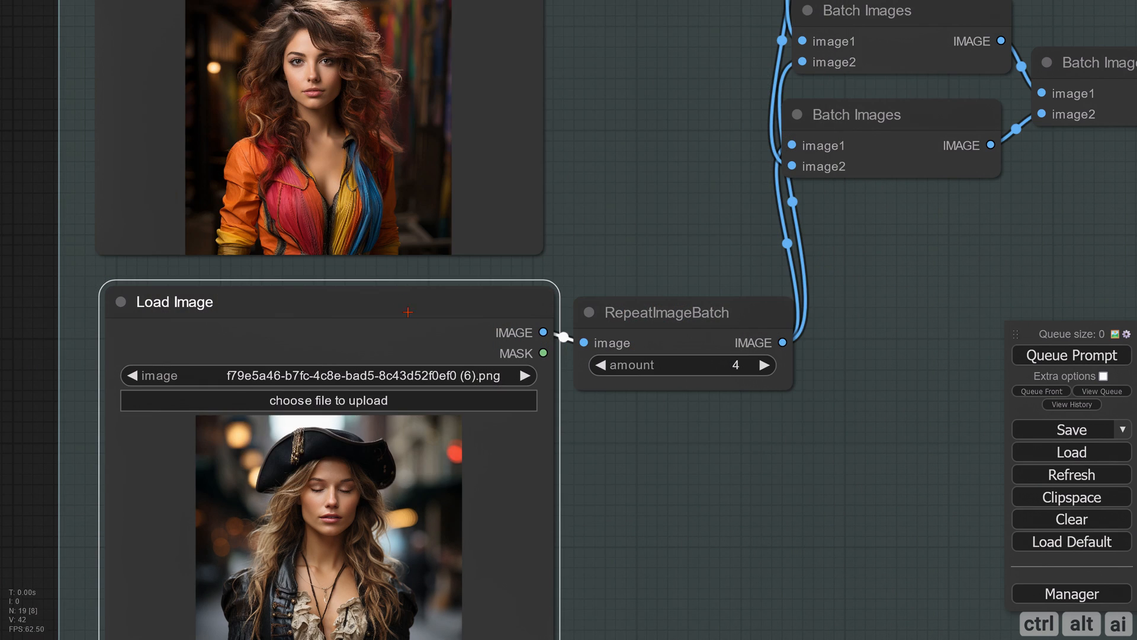
{"action": "scroll", "coordinate": [314, 375], "scroll_direction": "down", "scroll_amount": 2}
{"action": "scroll", "coordinate": [314, 376], "scroll_direction": "down", "scroll_amount": 6}
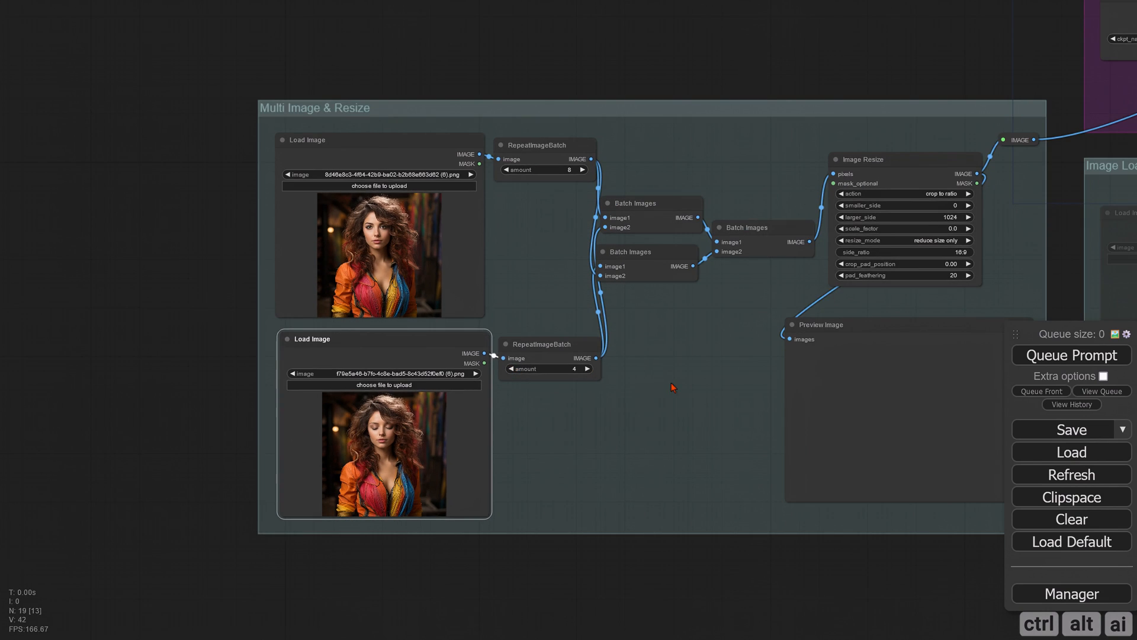
Step: Set all nodes in the Multi Image & Resize group to Never
{"action": "left_click_drag", "start_coordinate": [674, 388], "coordinate": [433, 417]}
{"action": "scroll", "coordinate": [422, 300], "scroll_direction": "down", "scroll_amount": 1}
{"action": "right_click", "coordinate": [407, 163]}
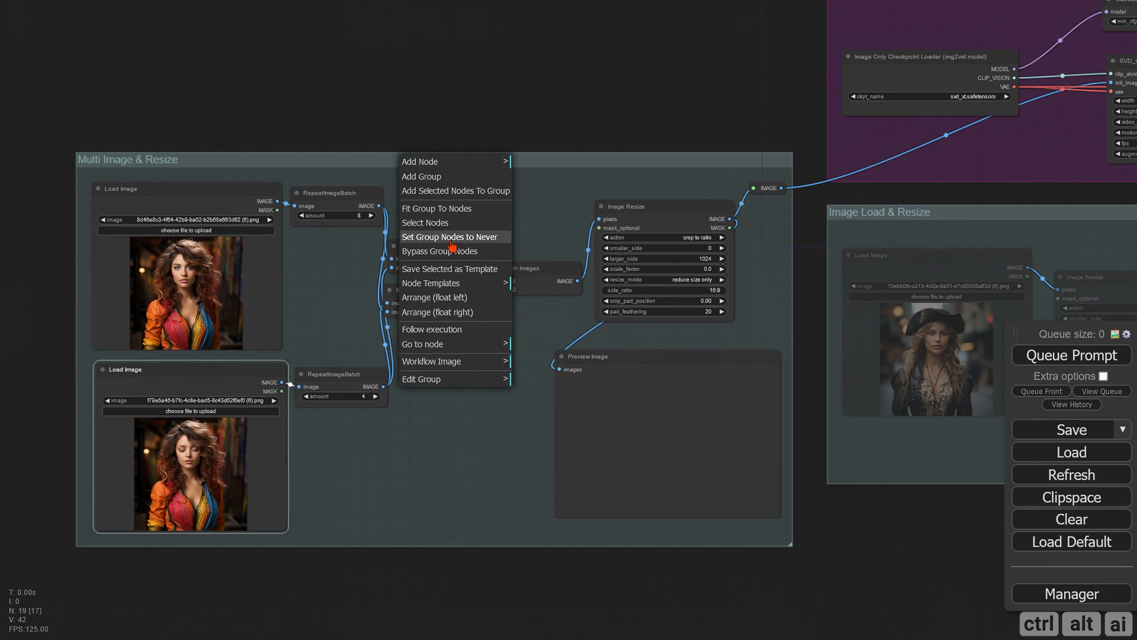
{"action": "left_click", "coordinate": [452, 237]}
Step: Re-enable all muted nodes in the Image Load & Resize group
{"action": "left_click_drag", "start_coordinate": [881, 540], "coordinate": [541, 493]}
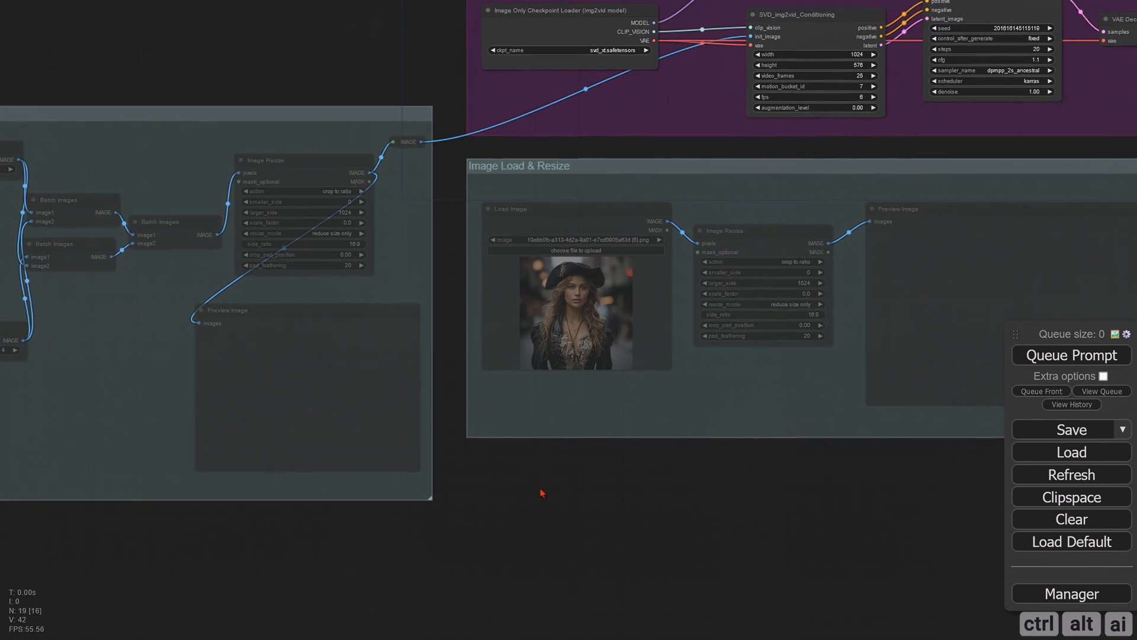
{"action": "right_click", "coordinate": [547, 172]}
{"action": "left_click", "coordinate": [607, 243]}
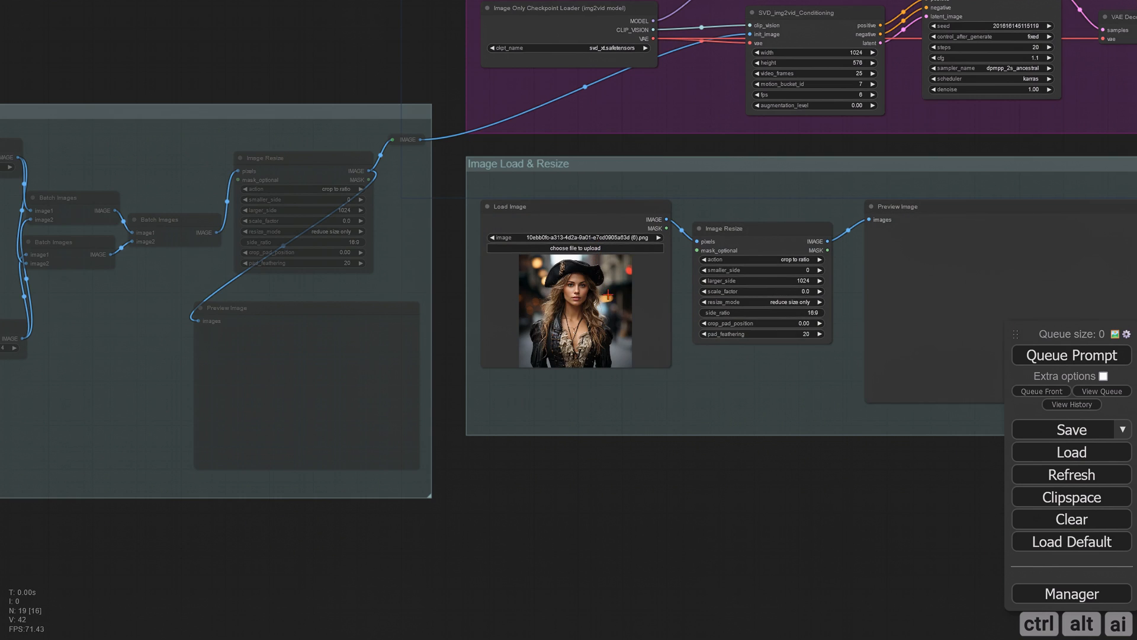
Step: Load 8d46e8c3-4f64-42b9-ba02-b2b68e663d62.png into the Load Image node of the Image Load & Resize group
{"action": "left_click_drag", "start_coordinate": [668, 433], "coordinate": [544, 450]}
{"action": "left_click", "coordinate": [479, 266]}
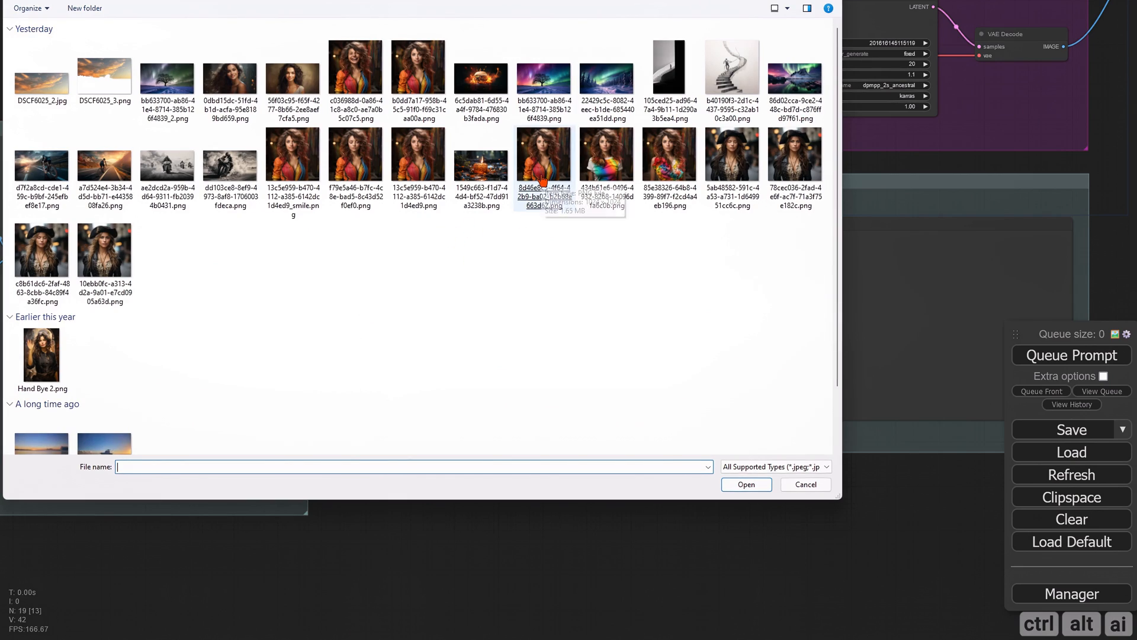
{"action": "double_click", "coordinate": [542, 180]}
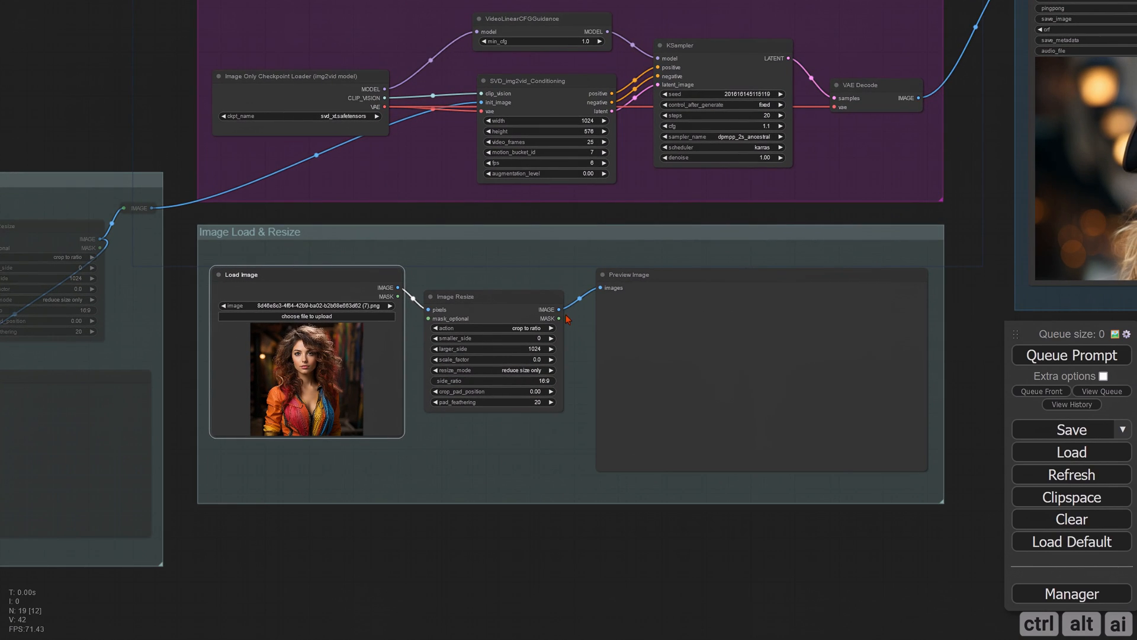
Step: Connect the IMAGE output of Image Resize in the Image Load & Resize group to init_image of SVD_img2vid_Conditioning and queue the prompt
{"action": "left_click_drag", "start_coordinate": [558, 309], "coordinate": [481, 103]}
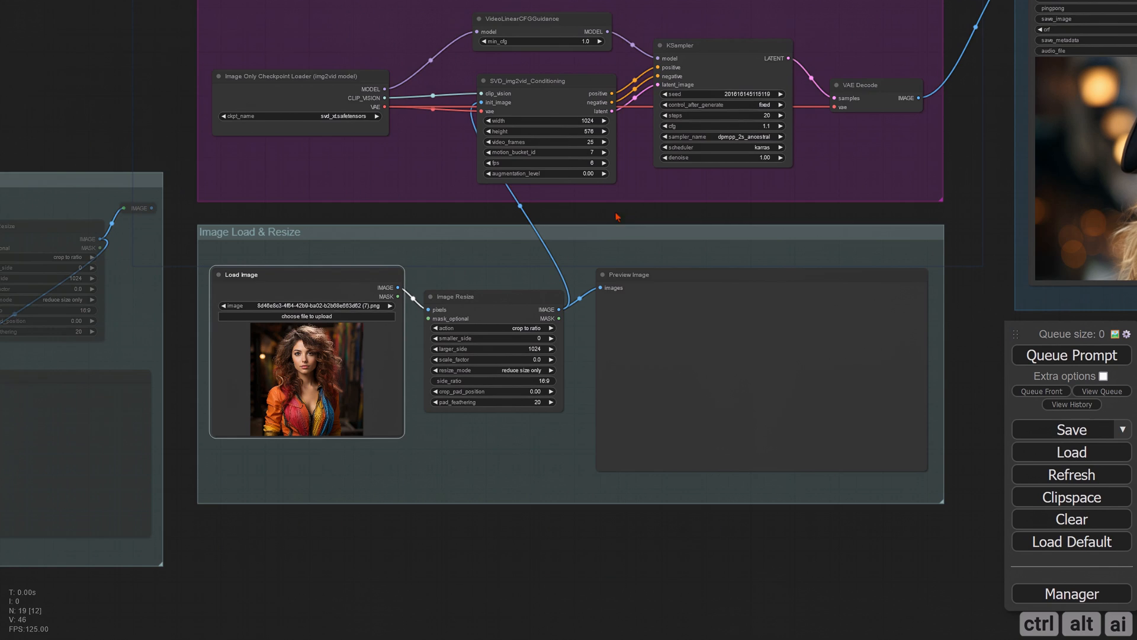
{"action": "left_click_drag", "start_coordinate": [619, 217], "coordinate": [472, 231]}
{"action": "left_click", "coordinate": [1071, 355]}
Step: Examine the single-image preview and the generated video in the Video Combine node for any eye movement
{"action": "scroll", "coordinate": [918, 374], "scroll_direction": "down", "scroll_amount": 1}
{"action": "left_click_drag", "start_coordinate": [919, 374], "coordinate": [532, 543]}
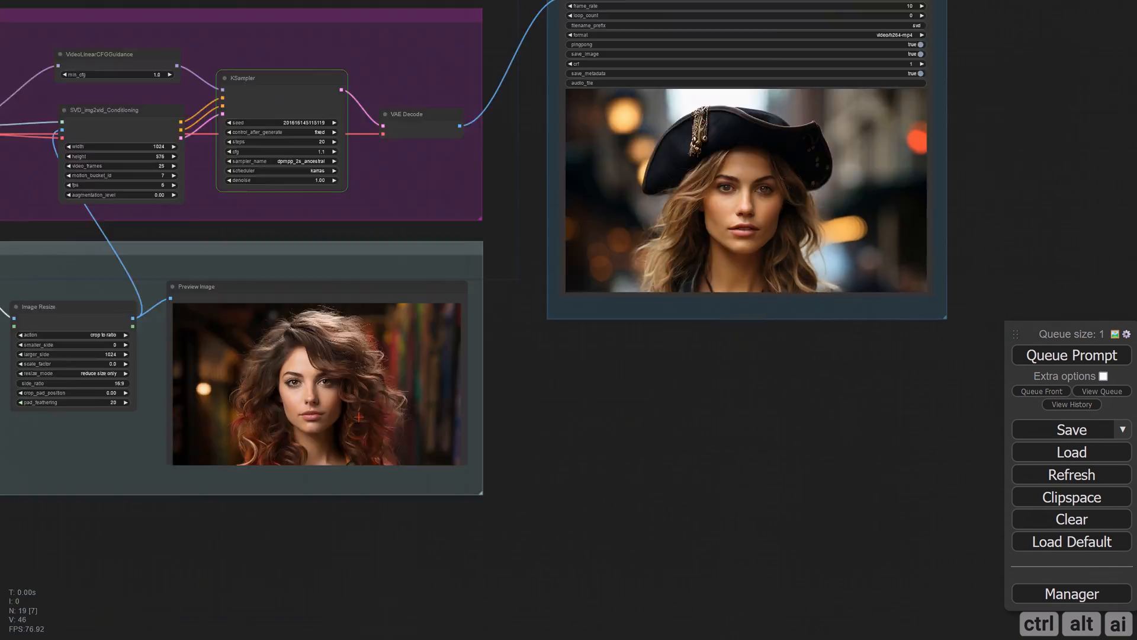
{"action": "scroll", "coordinate": [532, 542], "scroll_direction": "up", "scroll_amount": 2}
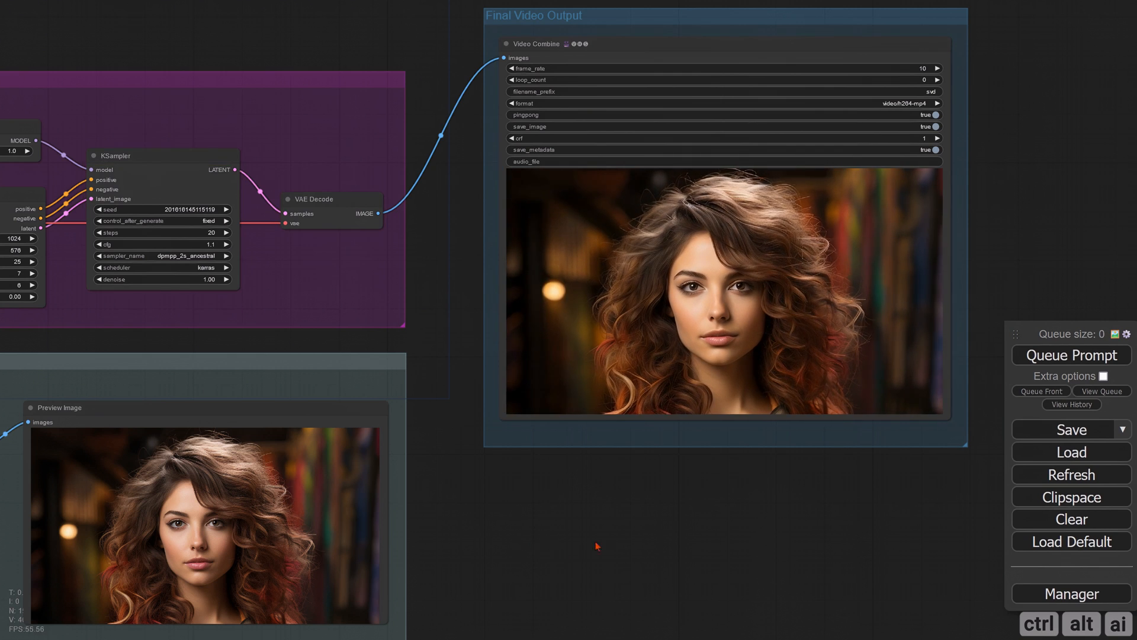
{"action": "left_click_drag", "start_coordinate": [597, 541], "coordinate": [503, 548]}
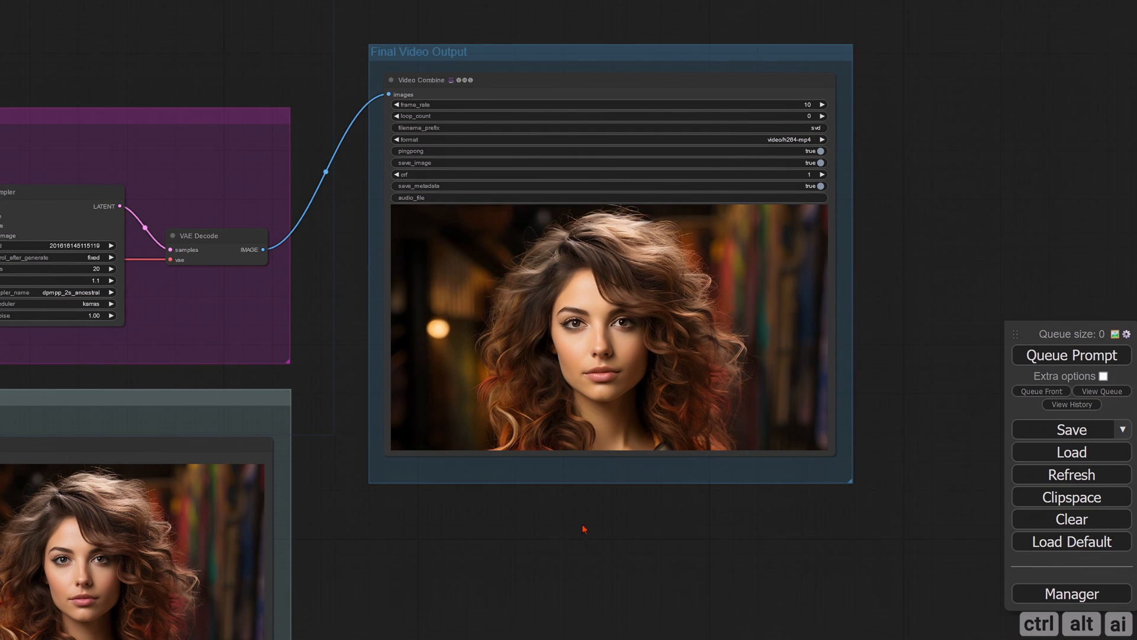
{"action": "scroll", "coordinate": [593, 514], "scroll_direction": "up", "scroll_amount": 2}
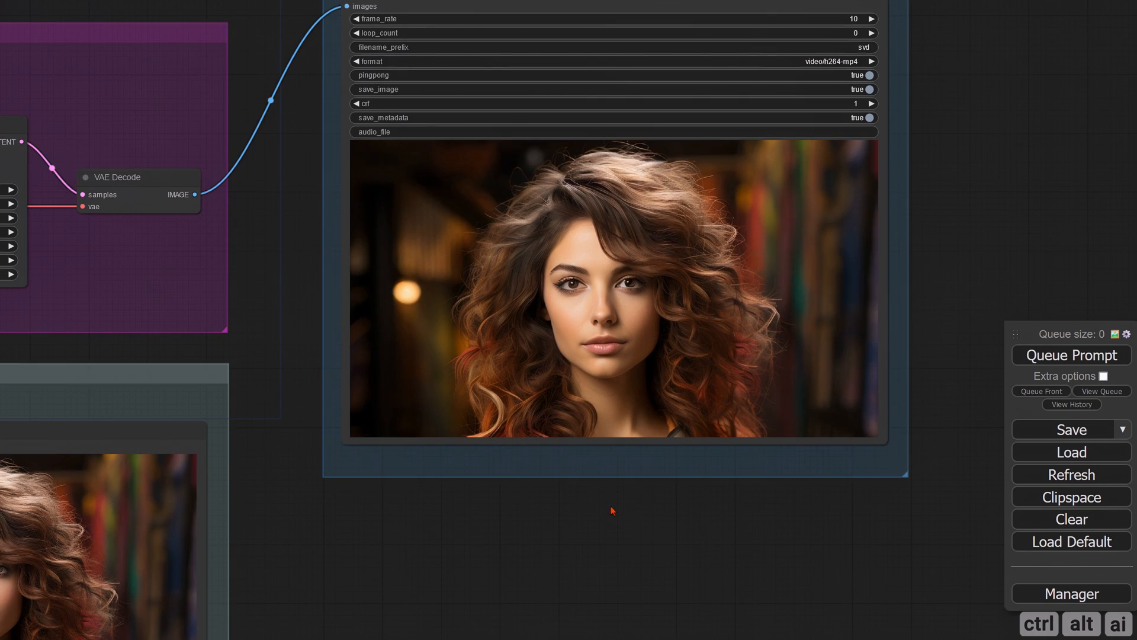
{"action": "scroll", "coordinate": [577, 472], "scroll_direction": "up", "scroll_amount": 1}
{"action": "left_click_drag", "start_coordinate": [511, 539], "coordinate": [464, 586]}
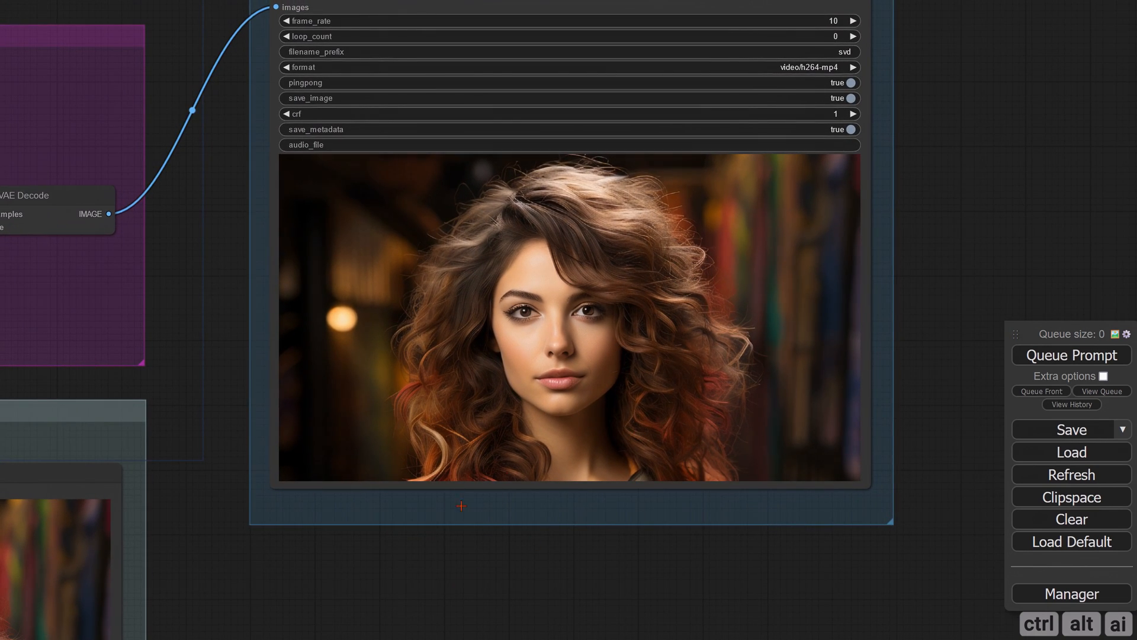
{"action": "scroll", "coordinate": [456, 538], "scroll_direction": "down", "scroll_amount": 4}
{"action": "left_click_drag", "start_coordinate": [418, 555], "coordinate": [733, 522]}
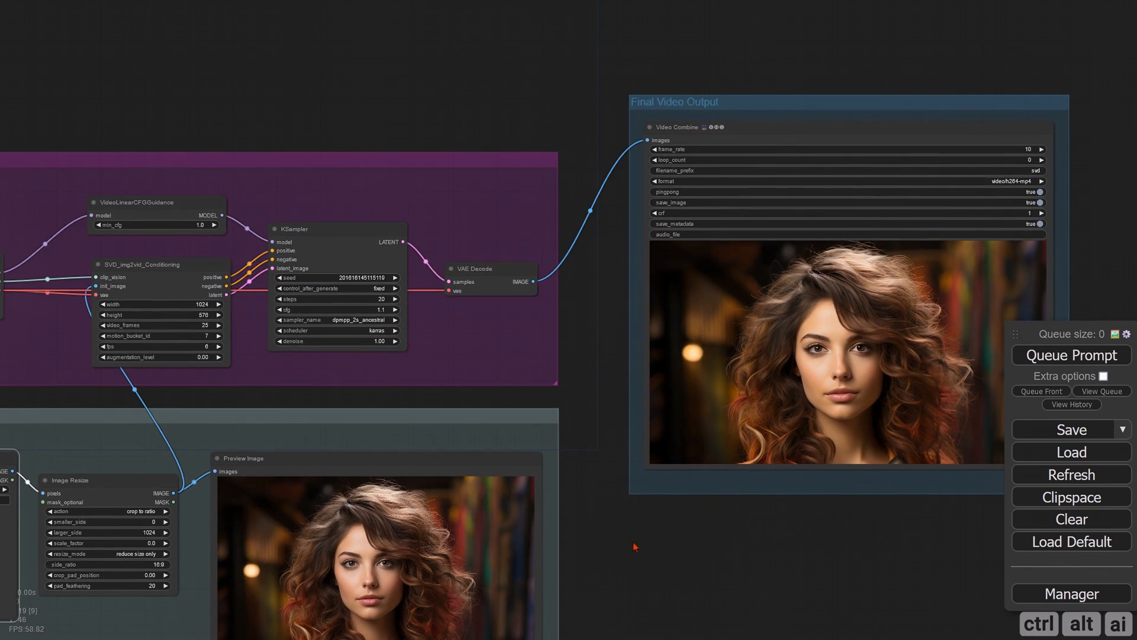
Step: Set all nodes in the Image Load & Resize group to Never and disconnect its Image Resize output from init_image
{"action": "left_click_drag", "start_coordinate": [634, 545], "coordinate": [963, 435]}
{"action": "right_click", "coordinate": [347, 306]}
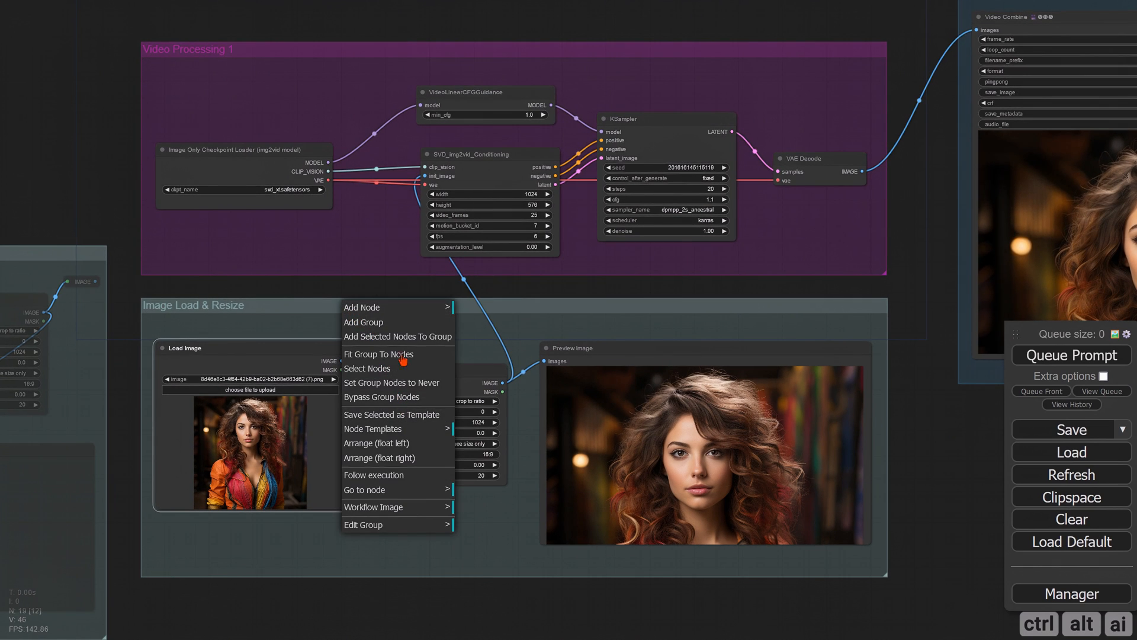
{"action": "left_click", "coordinate": [391, 382]}
{"action": "left_click_drag", "start_coordinate": [396, 295], "coordinate": [557, 307]}
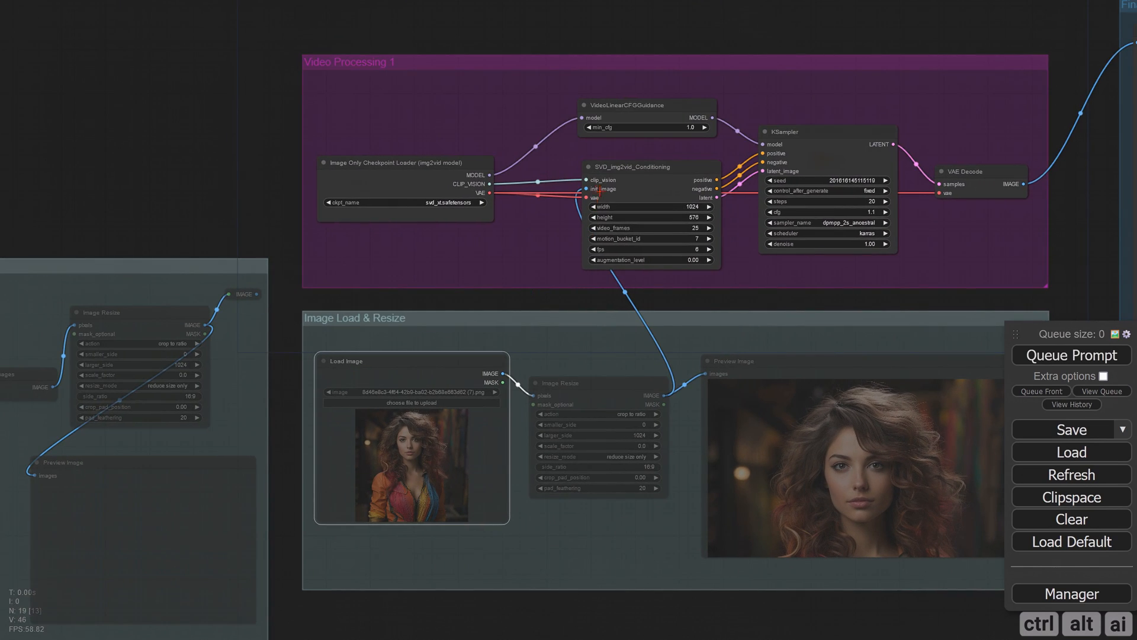
{"action": "left_click_drag", "start_coordinate": [586, 189], "coordinate": [663, 396]}
Step: Set the Multi Image & Resize group nodes to Always and connect the reroute output to init_image of SVD_img2vid_Conditioning
{"action": "left_click_drag", "start_coordinate": [410, 296], "coordinate": [498, 322]}
{"action": "right_click", "coordinate": [299, 300]}
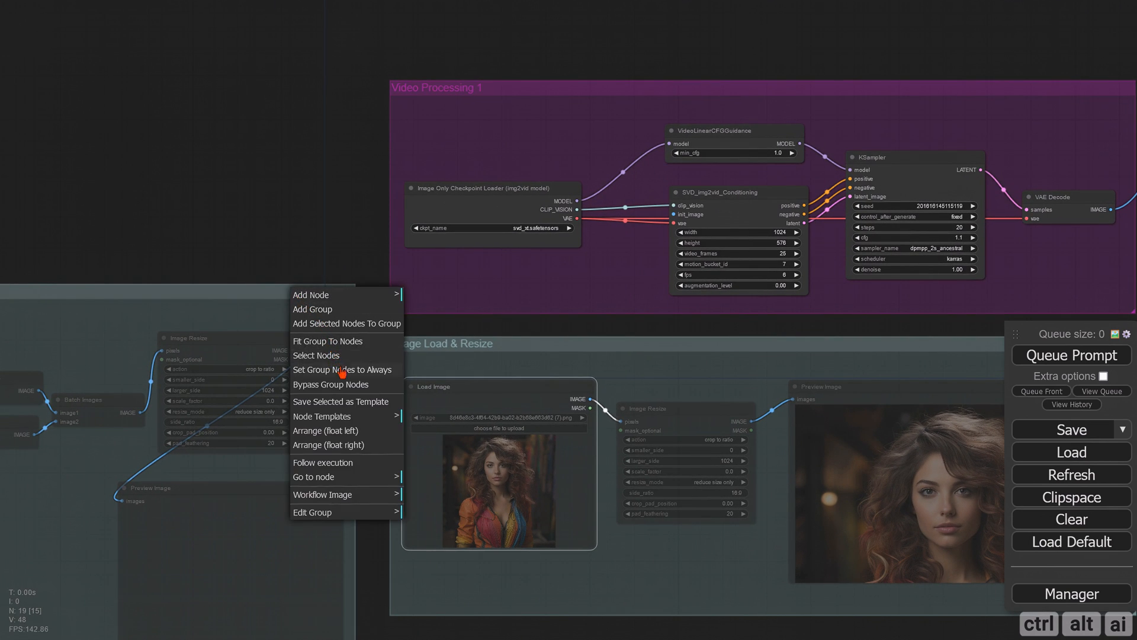
{"action": "left_click", "coordinate": [343, 371]}
{"action": "left_click_drag", "start_coordinate": [344, 319], "coordinate": [673, 214]}
Step: Disconnect the Image Resize output of the Multi Image & Resize group from the reroute node
{"action": "left_click_drag", "start_coordinate": [197, 248], "coordinate": [490, 223]}
{"action": "left_click_drag", "start_coordinate": [398, 216], "coordinate": [610, 183]}
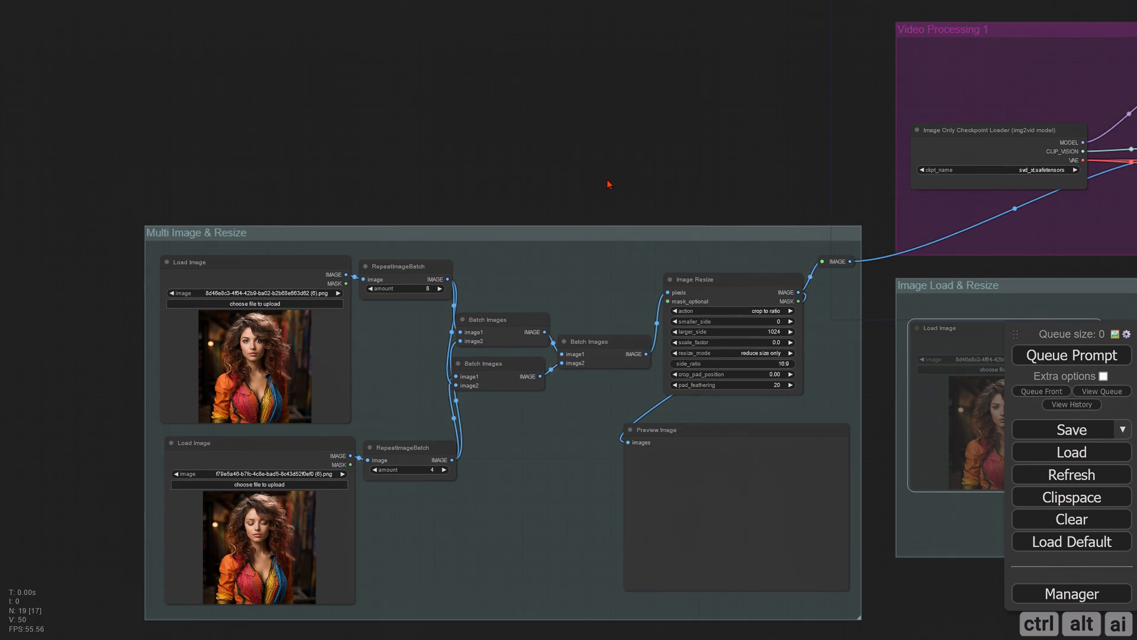
{"action": "scroll", "coordinate": [263, 388], "scroll_direction": "up", "scroll_amount": 4}
{"action": "left_click_drag", "start_coordinate": [617, 515], "coordinate": [465, 414]}
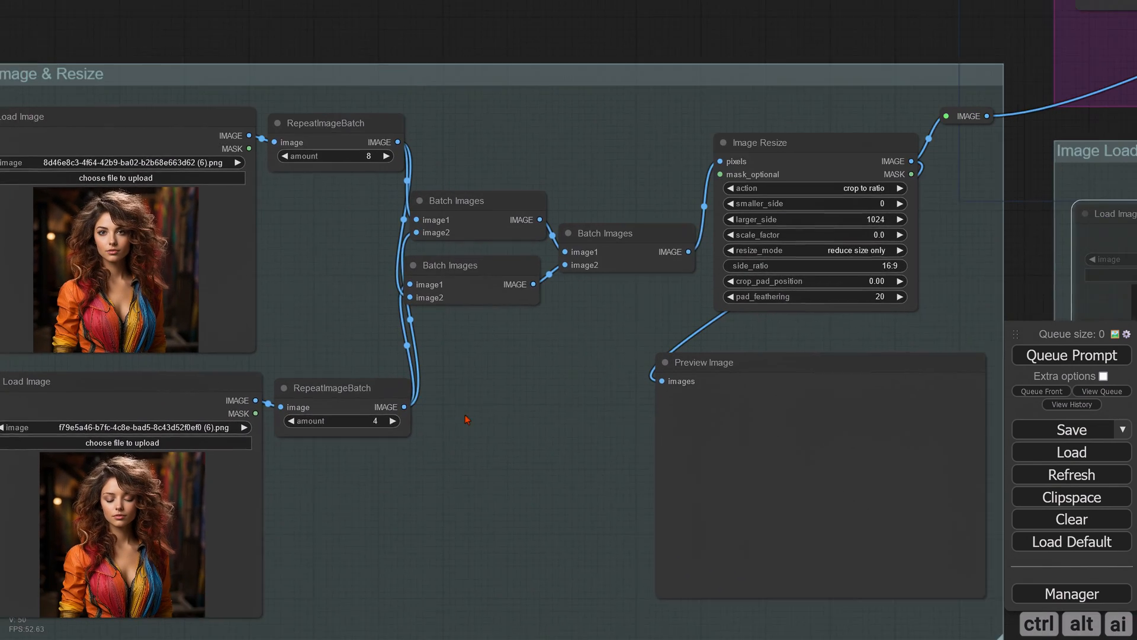
{"action": "left_click_drag", "start_coordinate": [573, 364], "coordinate": [438, 437]}
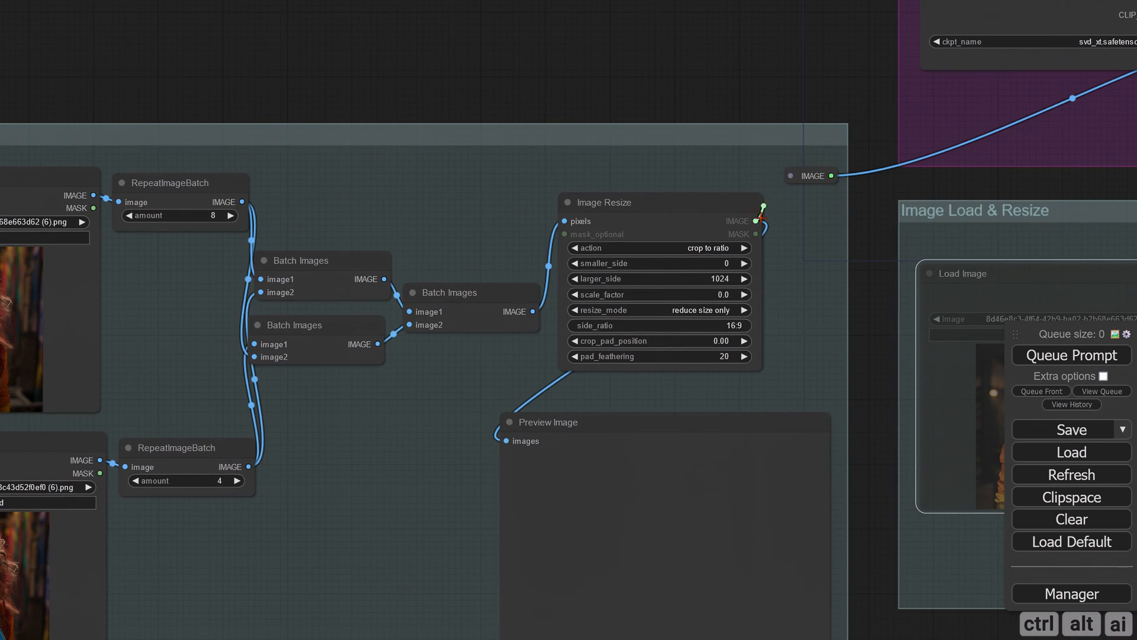
{"action": "scroll", "coordinate": [748, 323], "scroll_direction": "down", "scroll_amount": 3}
{"action": "left_click_drag", "start_coordinate": [443, 418], "coordinate": [473, 386]}
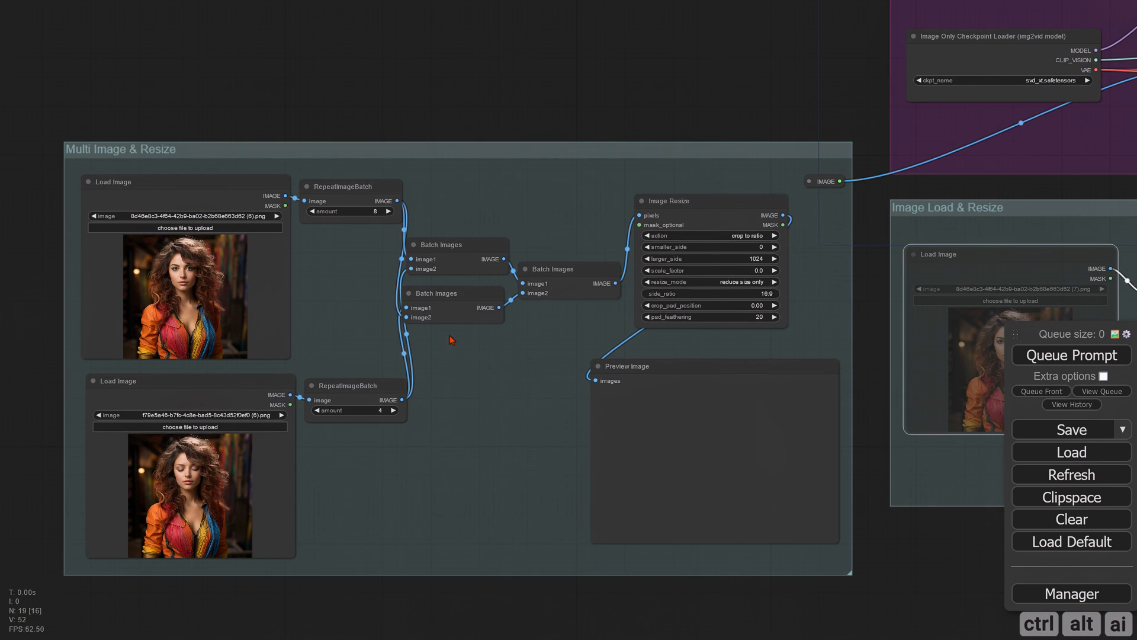
Step: Queue the prompt and inspect the batched frames in the Preview Image node of the Multi Image & Resize group
{"action": "left_click", "coordinate": [1072, 363]}
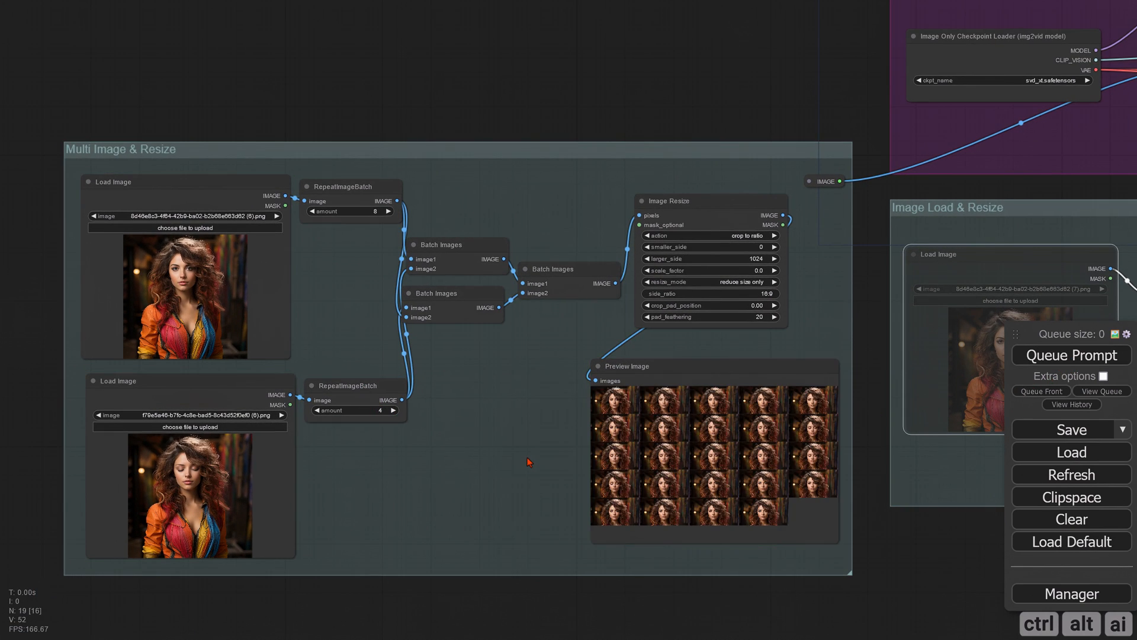
{"action": "left_click_drag", "start_coordinate": [532, 461], "coordinate": [381, 414]}
{"action": "scroll", "coordinate": [508, 406], "scroll_direction": "up", "scroll_amount": 10}
{"action": "scroll", "coordinate": [499, 402], "scroll_direction": "up", "scroll_amount": 3}
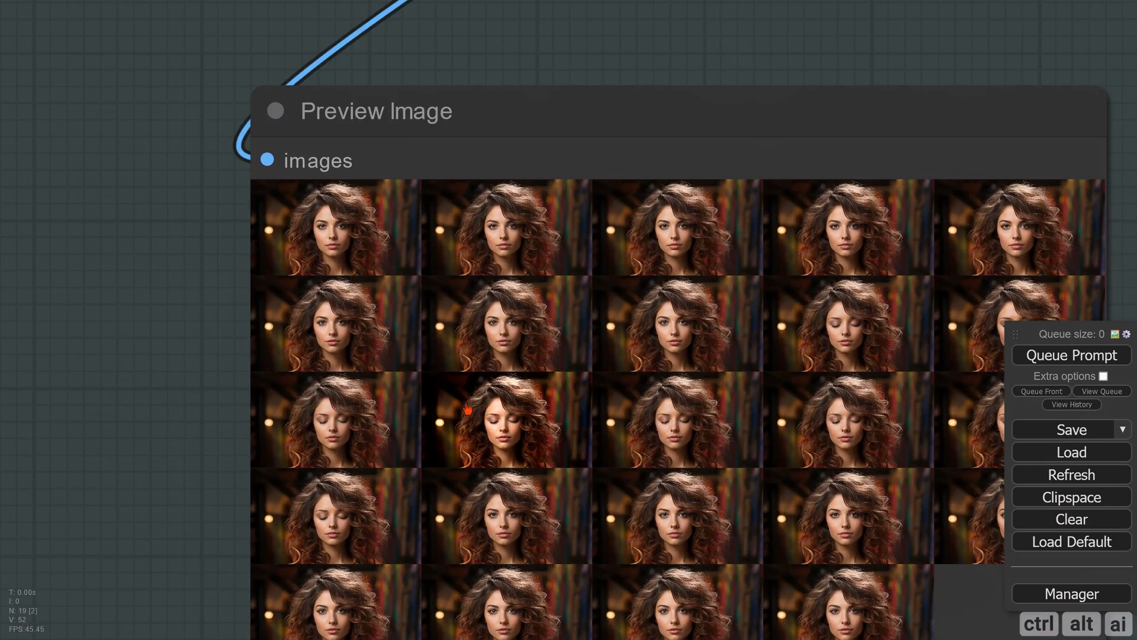
{"action": "left_click_drag", "start_coordinate": [186, 338], "coordinate": [51, 178]}
{"action": "scroll", "coordinate": [75, 248], "scroll_direction": "down", "scroll_amount": 5}
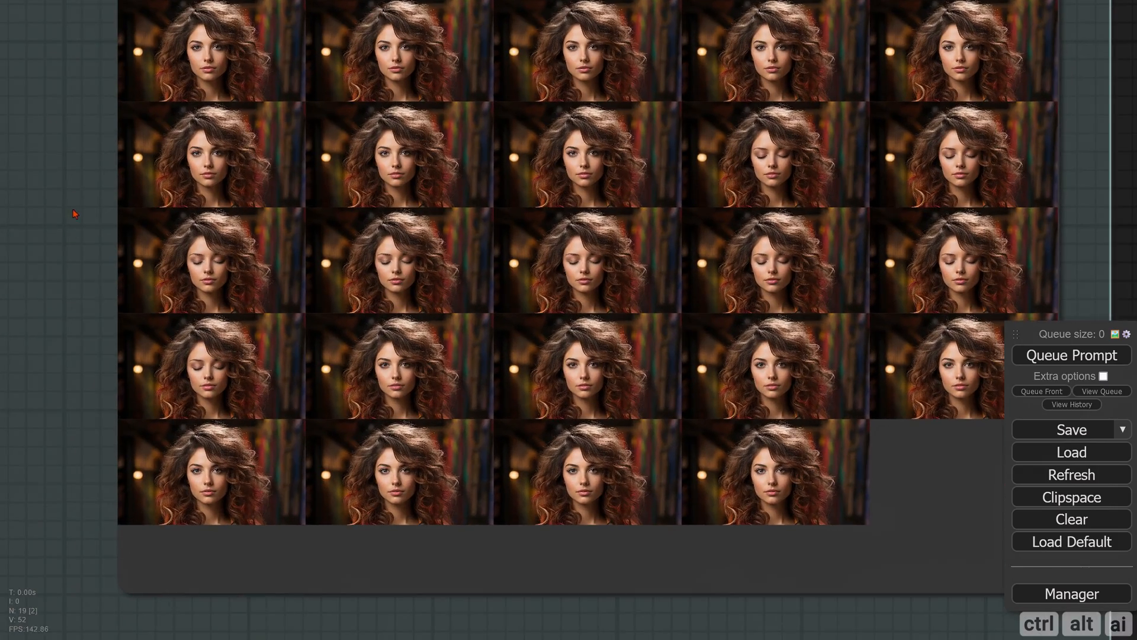
{"action": "scroll", "coordinate": [491, 135], "scroll_direction": "down", "scroll_amount": 3}
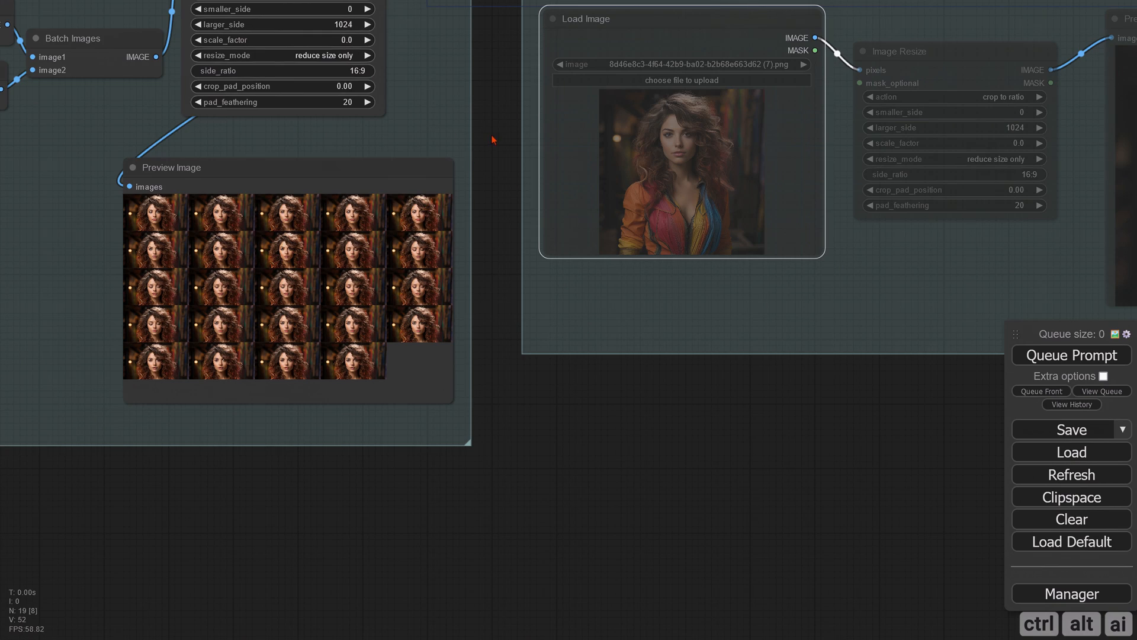
Step: Reconnect the Image Resize output to the reroute node, then queue the prompt to generate the video from the image batch
{"action": "left_click_drag", "start_coordinate": [462, 104], "coordinate": [401, 283]}
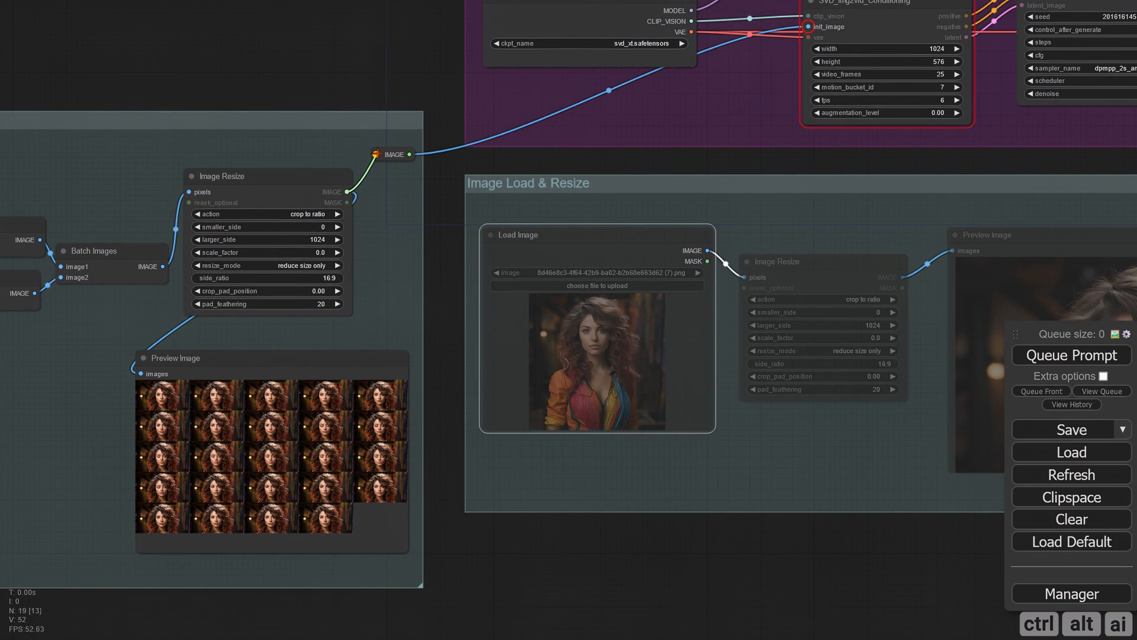
{"action": "scroll", "coordinate": [438, 205], "scroll_direction": "down", "scroll_amount": 4}
{"action": "left_click", "coordinate": [1034, 368]}
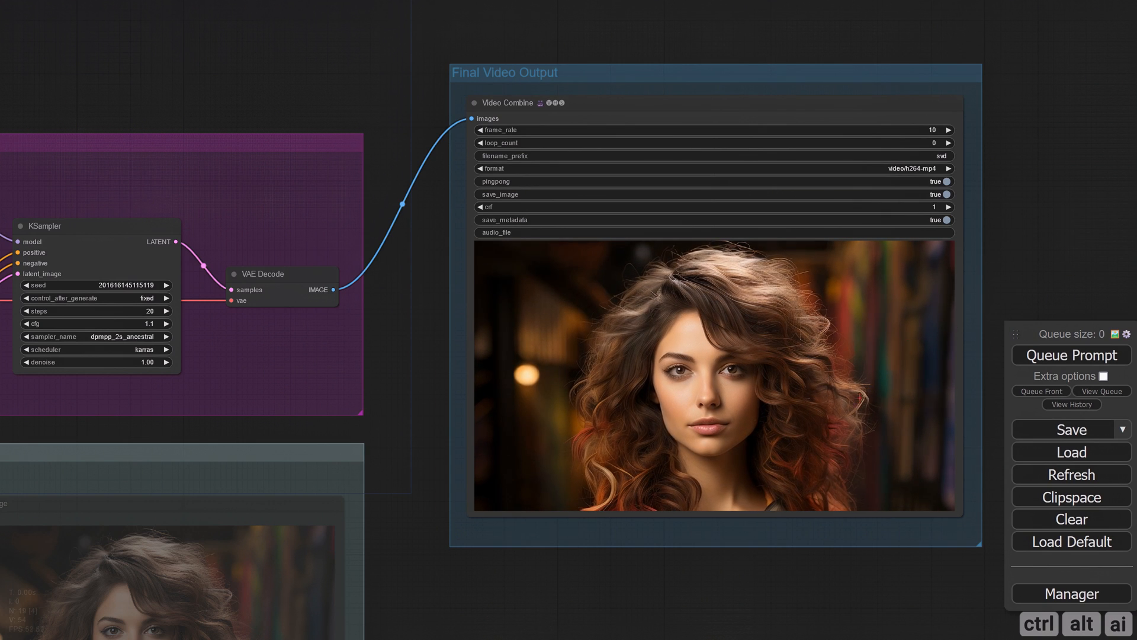
{"action": "scroll", "coordinate": [720, 541], "scroll_direction": "up", "scroll_amount": 3}
{"action": "scroll", "coordinate": [723, 530], "scroll_direction": "up", "scroll_amount": 3}
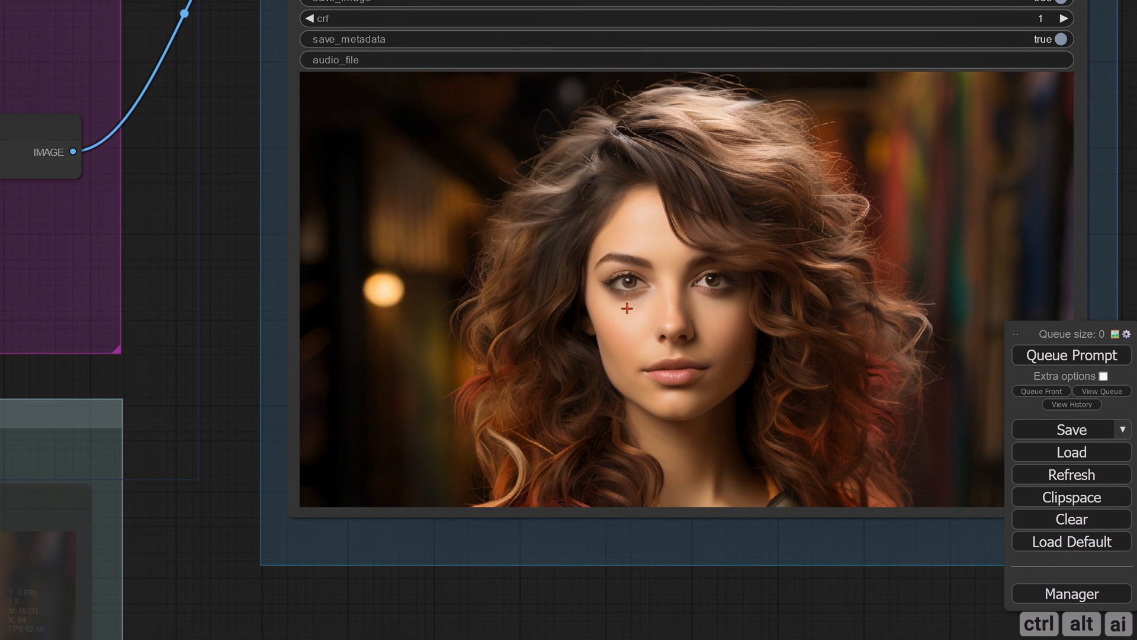
{"action": "scroll", "coordinate": [680, 448], "scroll_direction": "down", "scroll_amount": 5}
{"action": "scroll", "coordinate": [656, 455], "scroll_direction": "down", "scroll_amount": 3}
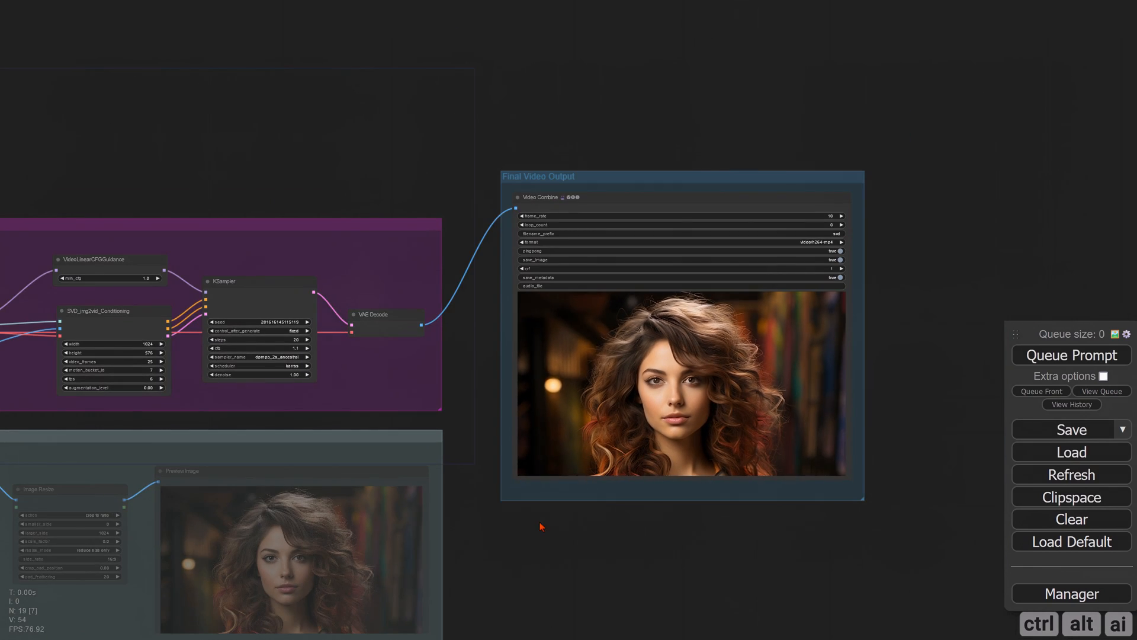
Step: Set the RepeatImageBatch amount to 12 for the open-eyes image and 8 for the closed-eyes image
{"action": "left_click_drag", "start_coordinate": [540, 523], "coordinate": [981, 484]}
{"action": "left_click_drag", "start_coordinate": [274, 271], "coordinate": [543, 228]}
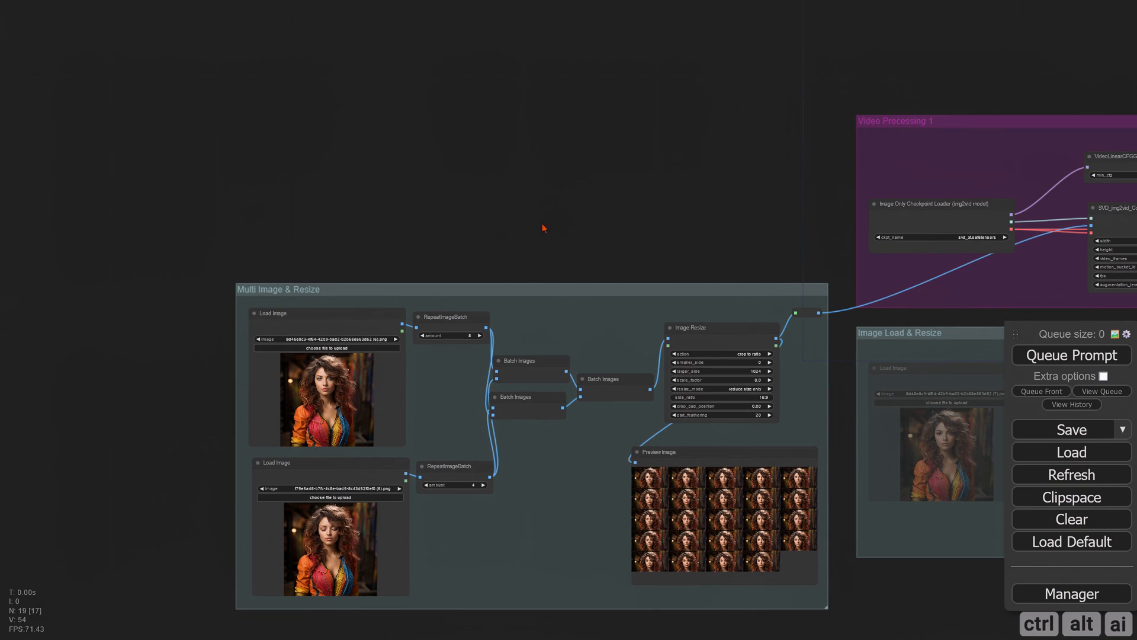
{"action": "scroll", "coordinate": [456, 211], "scroll_direction": "up", "scroll_amount": 2}
{"action": "left_click_drag", "start_coordinate": [442, 224], "coordinate": [339, 113]}
{"action": "scroll", "coordinate": [373, 158], "scroll_direction": "up", "scroll_amount": 3}
{"action": "scroll", "coordinate": [374, 159], "scroll_direction": "up", "scroll_amount": 1}
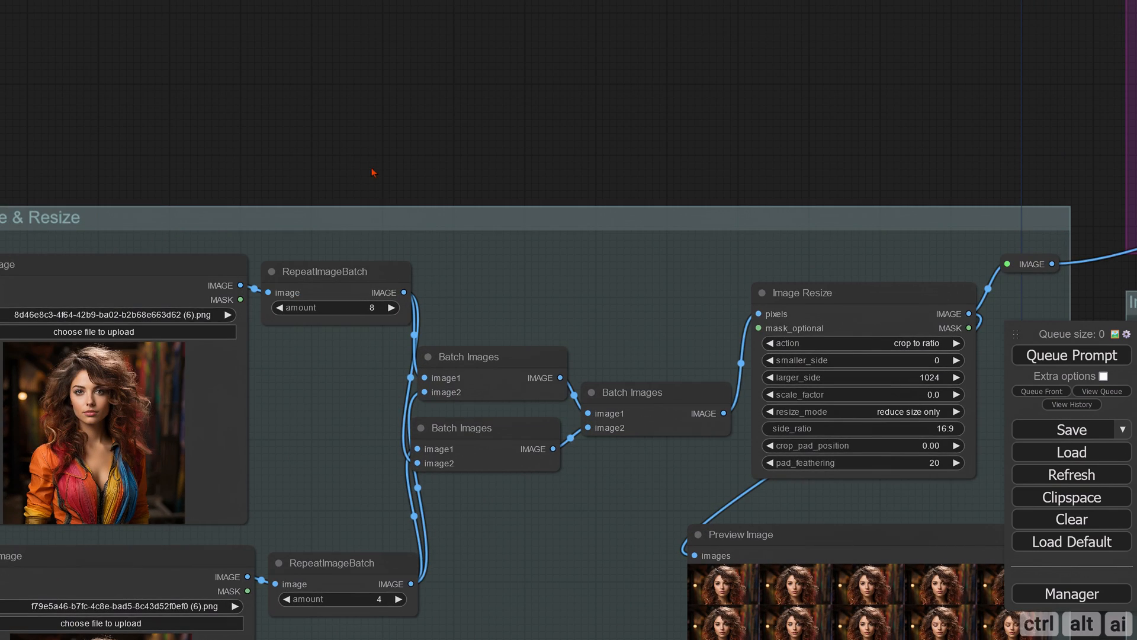
{"action": "left_click_drag", "start_coordinate": [376, 172], "coordinate": [333, 102]}
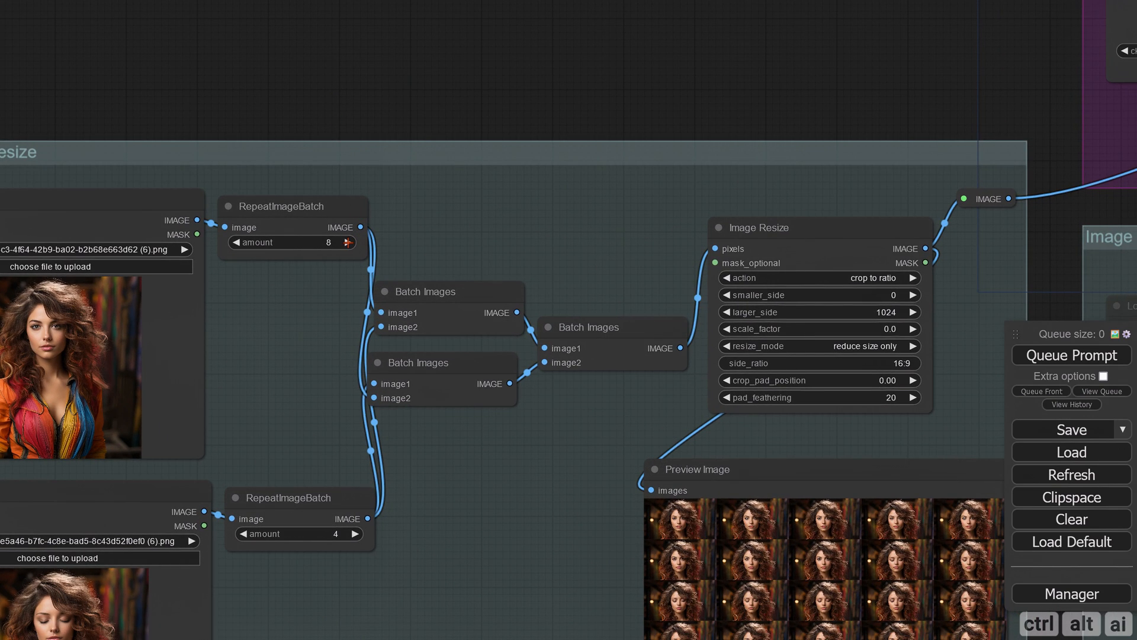
{"action": "left_click", "coordinate": [348, 243]}
{"action": "left_click", "coordinate": [348, 243]}
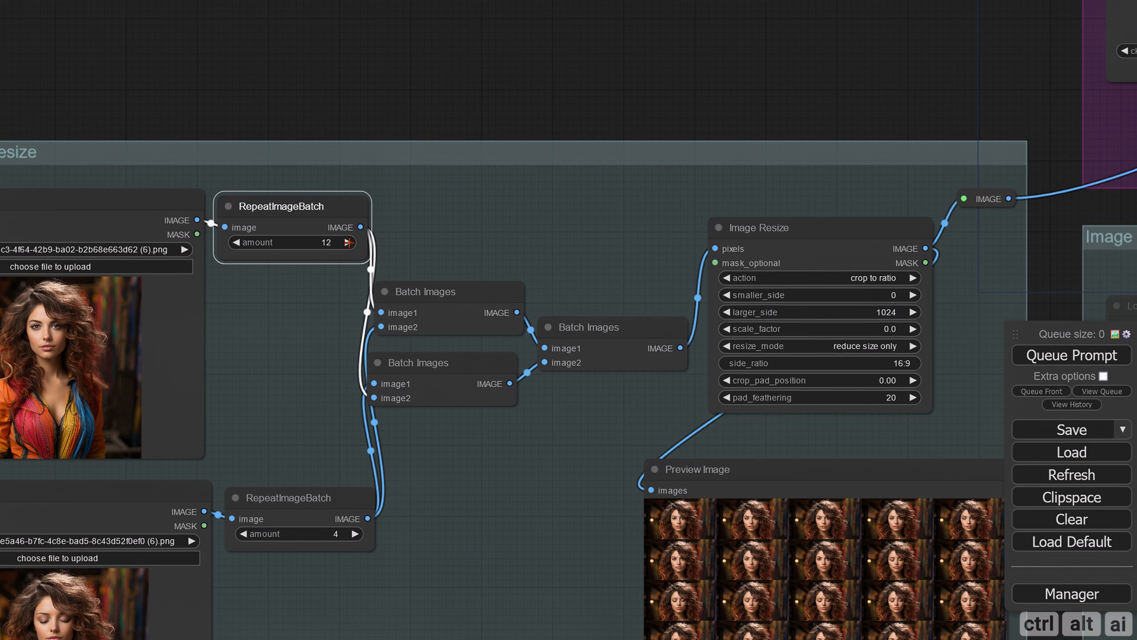
{"action": "left_click", "coordinate": [355, 534]}
{"action": "left_click", "coordinate": [355, 533]}
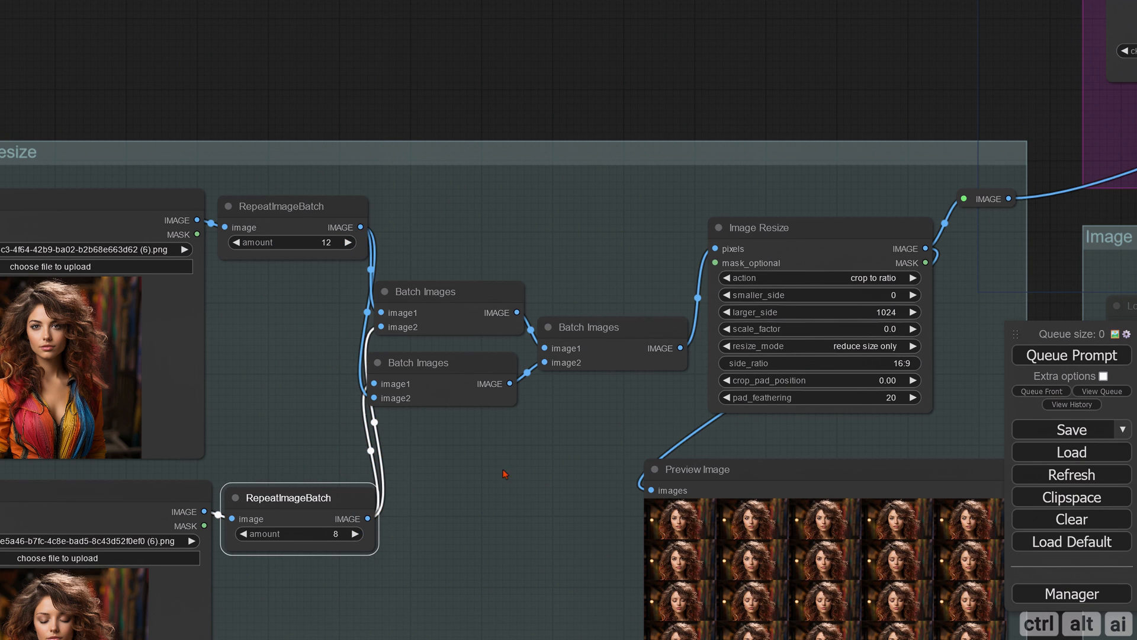
Step: Detach the reroute node from Image Resize and queue the prompt to preview the longer image batch
{"action": "left_click_drag", "start_coordinate": [504, 474], "coordinate": [324, 363]}
{"action": "left_click_drag", "start_coordinate": [770, 71], "coordinate": [570, 135]}
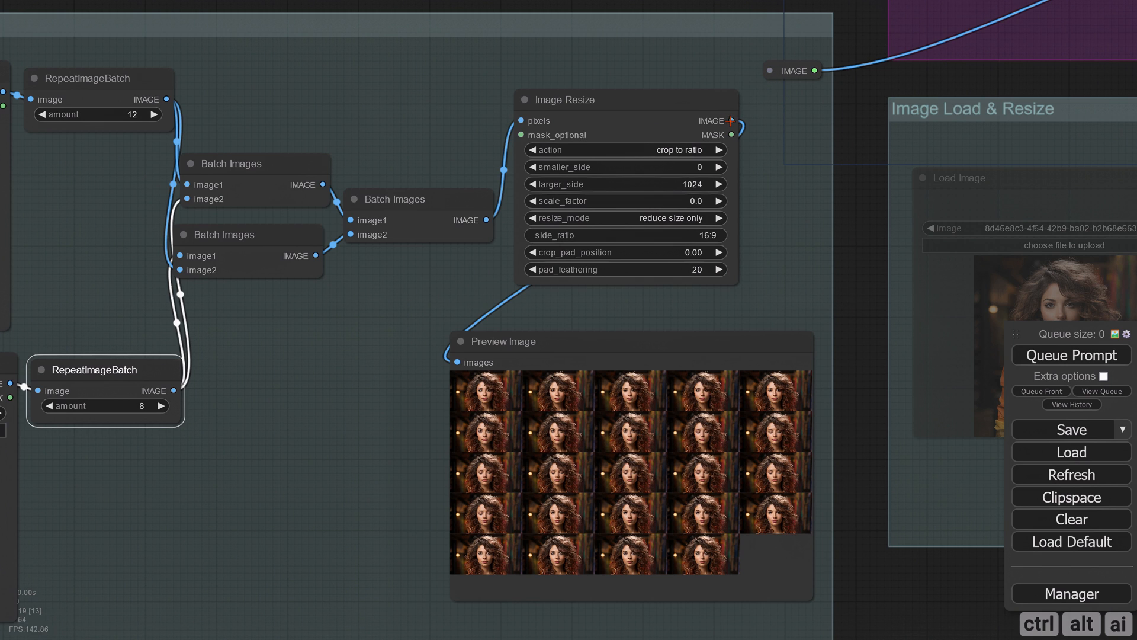
{"action": "left_click", "coordinate": [1054, 357]}
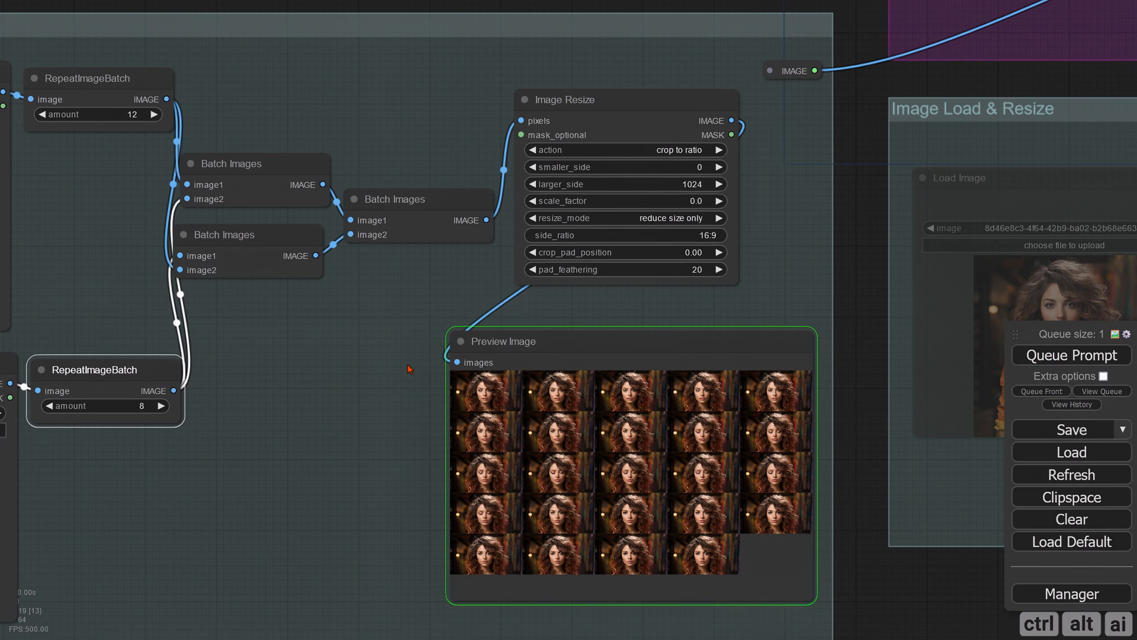
{"action": "left_click_drag", "start_coordinate": [406, 367], "coordinate": [349, 276]}
{"action": "scroll", "coordinate": [540, 411], "scroll_direction": "up", "scroll_amount": 11}
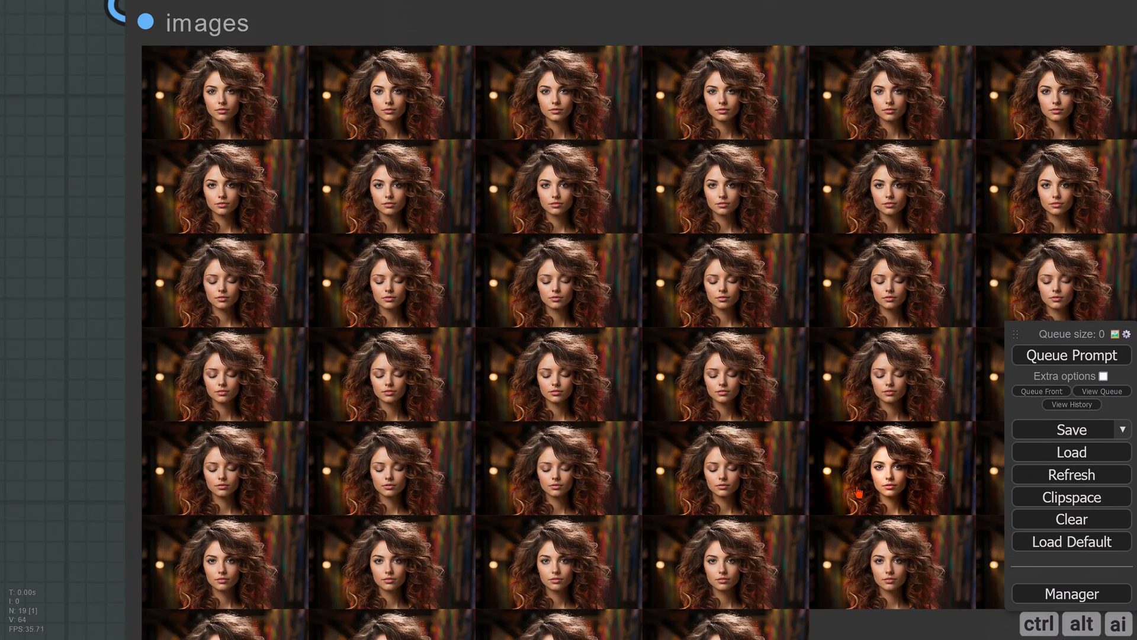
{"action": "scroll", "coordinate": [847, 471], "scroll_direction": "down", "scroll_amount": 12}
Step: Link the Image Resize IMAGE output back to the reroute node and queue the prompt to regenerate the video with the longer batch
{"action": "scroll", "coordinate": [697, 337], "scroll_direction": "up", "scroll_amount": 3}
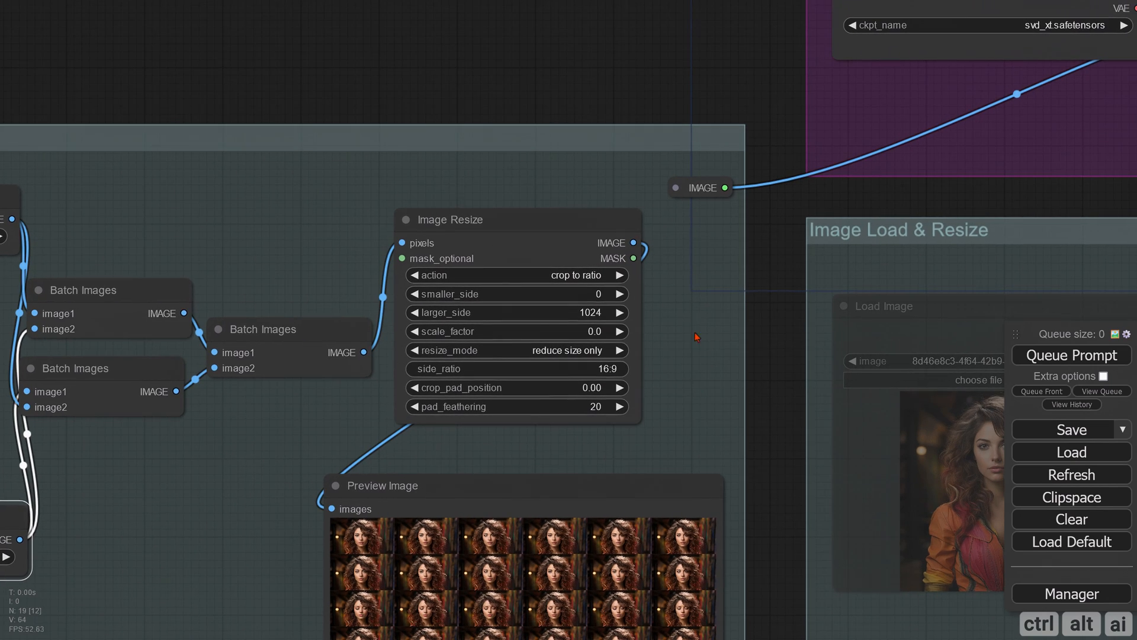
{"action": "left_click_drag", "start_coordinate": [634, 242], "coordinate": [675, 188]}
{"action": "scroll", "coordinate": [788, 234], "scroll_direction": "down", "scroll_amount": 4}
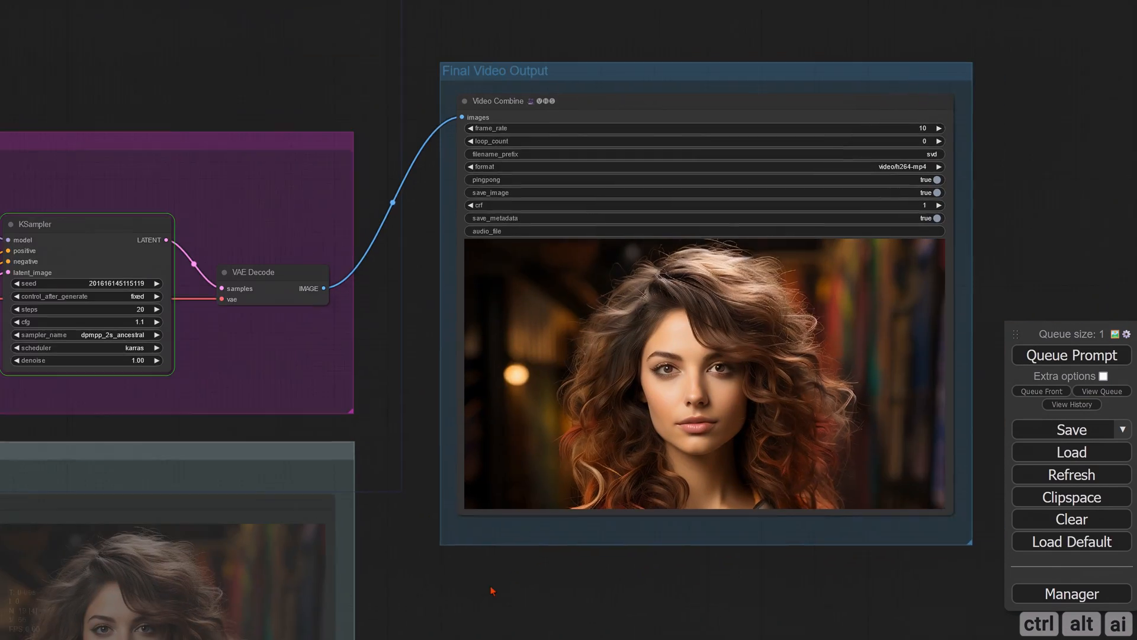
{"action": "scroll", "coordinate": [399, 428], "scroll_direction": "up", "scroll_amount": 1}
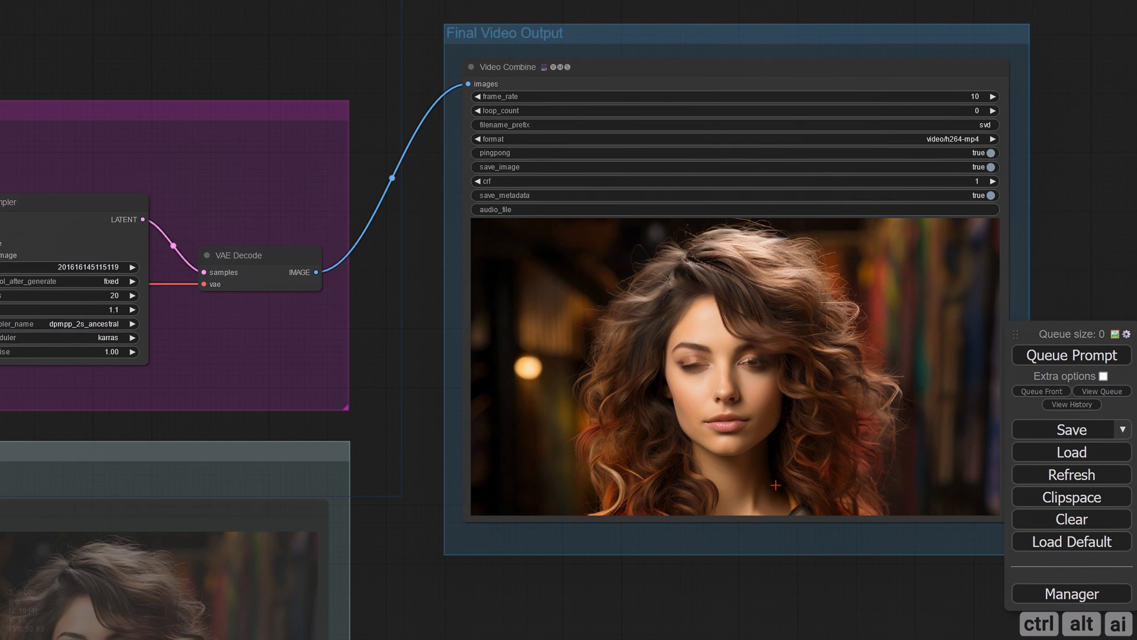
Step: Review the generated blinking video, and set the RepeatImageBatch amount for the closed-eyes image to 12
{"action": "left_click_drag", "start_coordinate": [787, 568], "coordinate": [665, 569]}
{"action": "scroll", "coordinate": [627, 422], "scroll_direction": "up", "scroll_amount": 7}
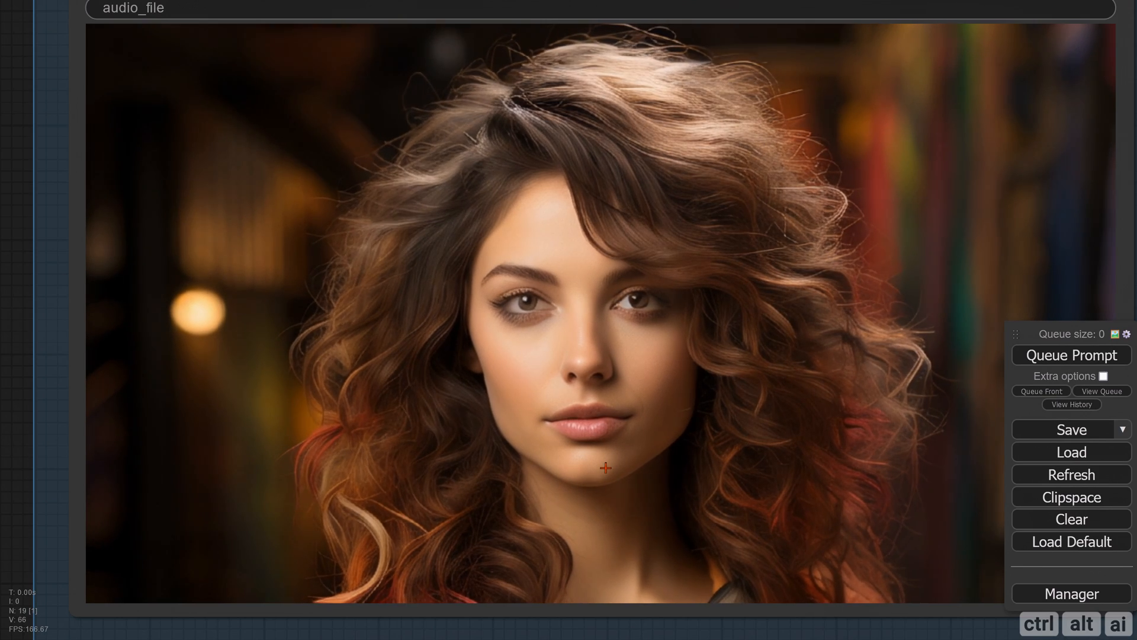
{"action": "scroll", "coordinate": [610, 399], "scroll_direction": "down", "scroll_amount": 3}
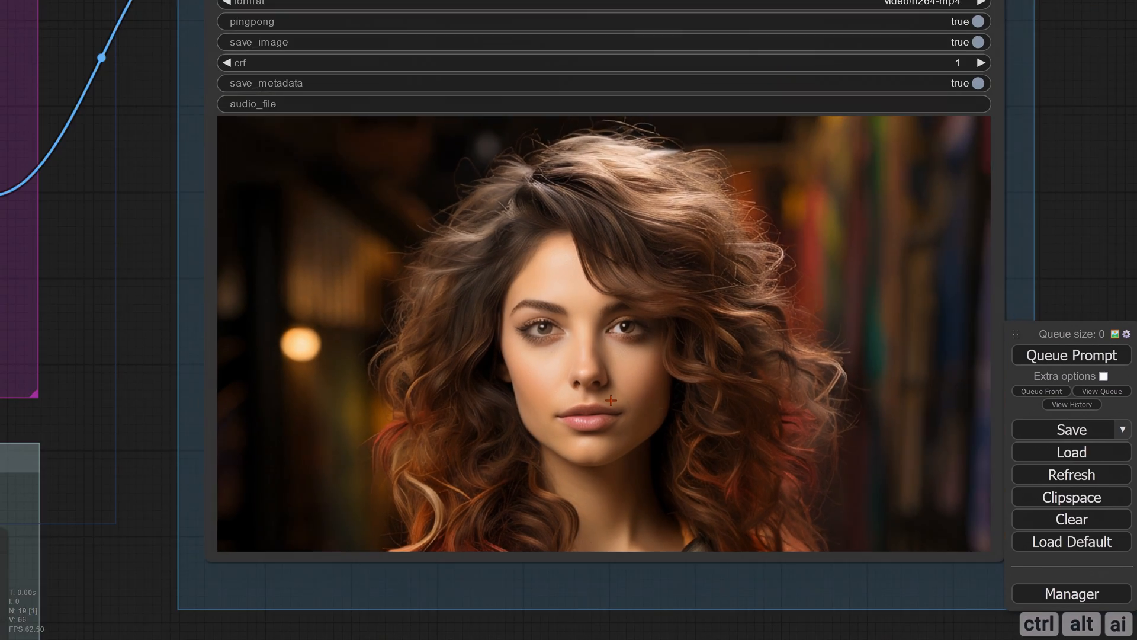
{"action": "scroll", "coordinate": [610, 400], "scroll_direction": "down", "scroll_amount": 5}
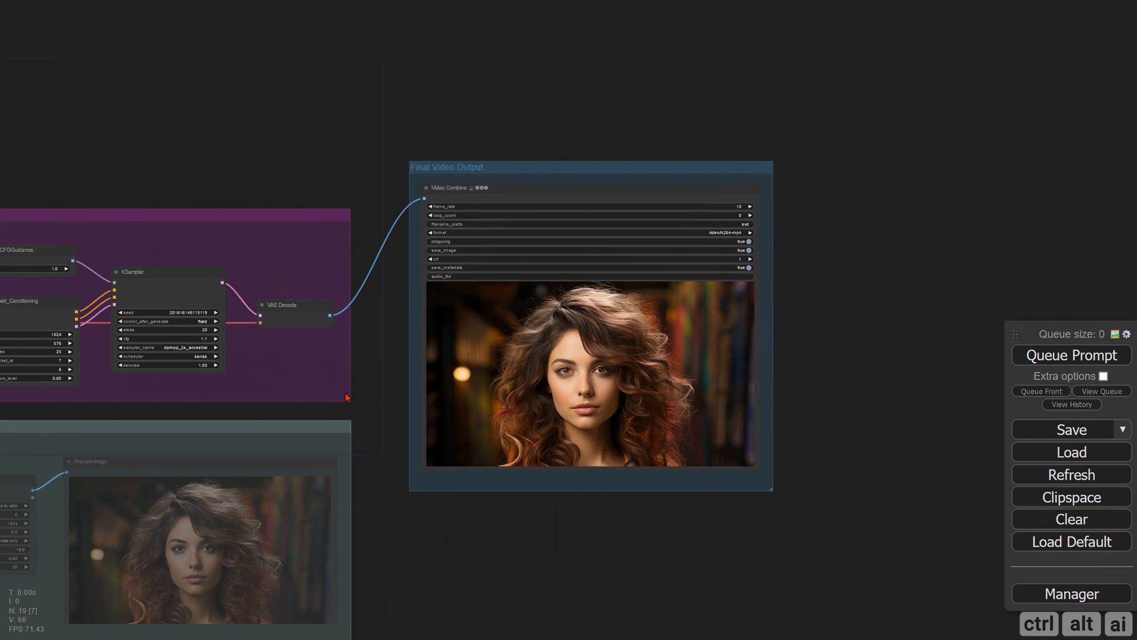
{"action": "left_click_drag", "start_coordinate": [346, 398], "coordinate": [861, 369]}
{"action": "left_click_drag", "start_coordinate": [244, 393], "coordinate": [664, 388]}
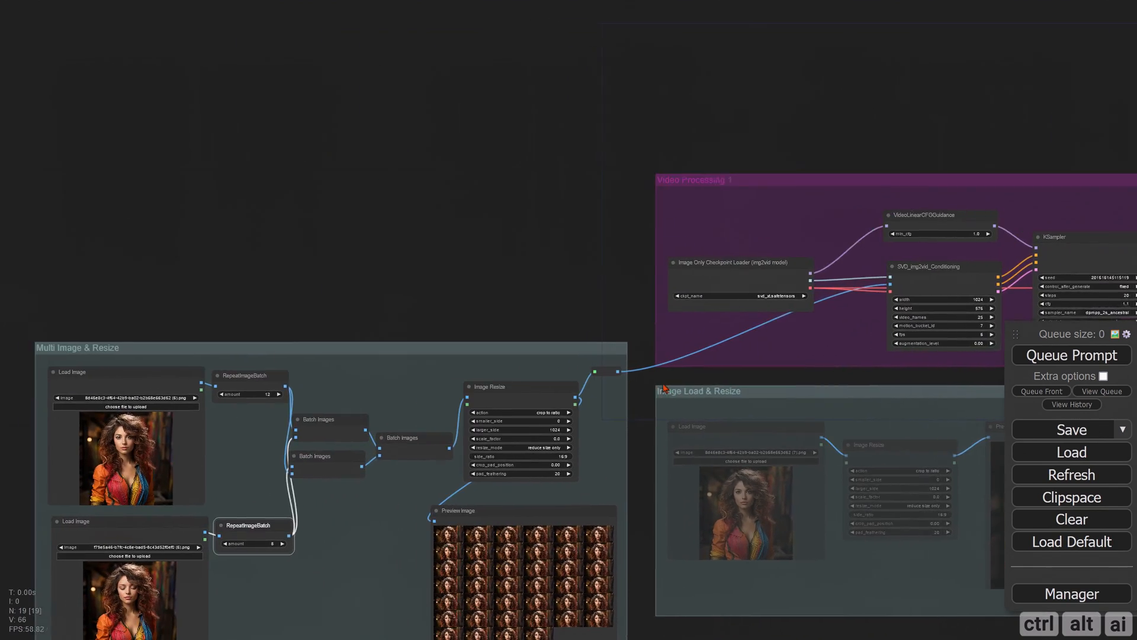
{"action": "scroll", "coordinate": [356, 319], "scroll_direction": "up", "scroll_amount": 5}
{"action": "scroll", "coordinate": [290, 456], "scroll_direction": "up", "scroll_amount": 3}
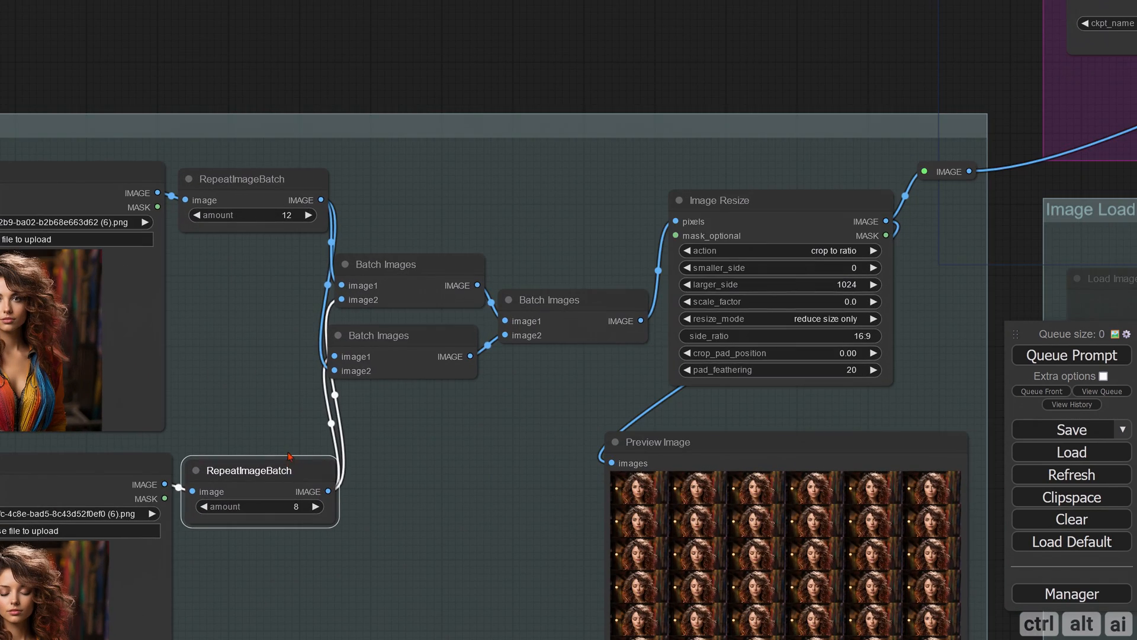
{"action": "left_click_drag", "start_coordinate": [279, 59], "coordinate": [508, 0]}
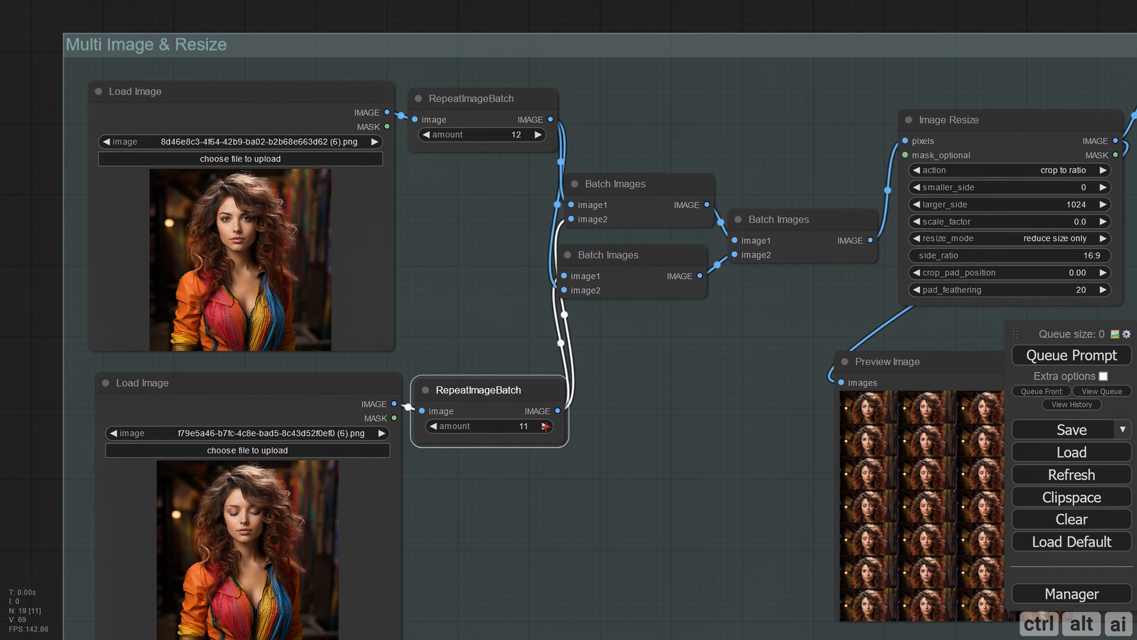
{"action": "scroll", "coordinate": [468, 515], "scroll_direction": "down", "scroll_amount": 3}
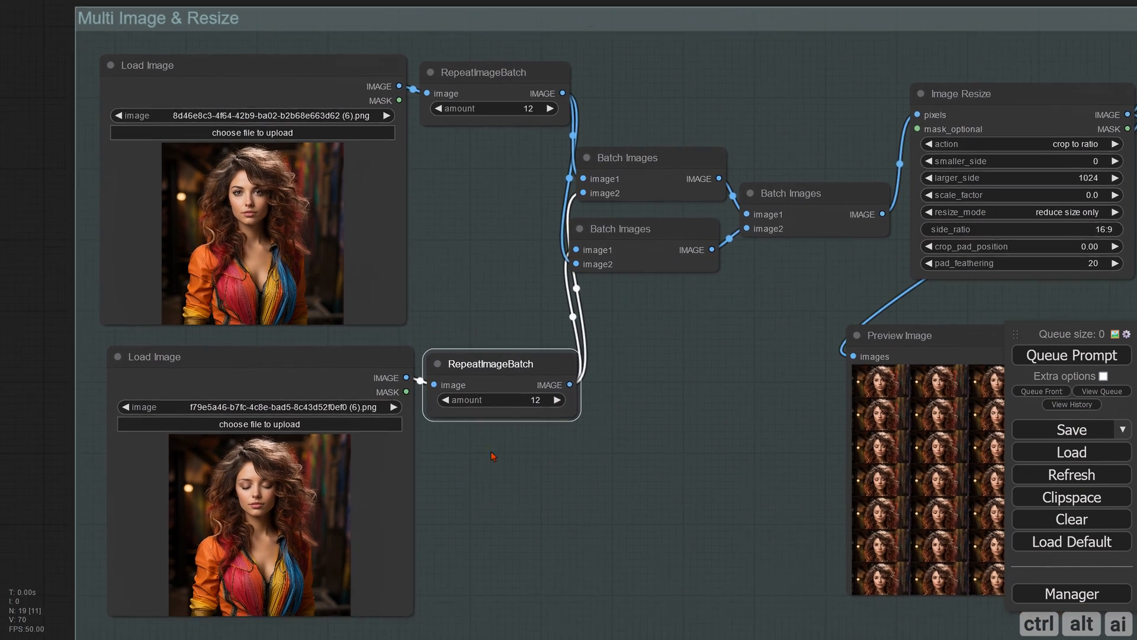
Step: Detach the reroute node from the Image Resize output and queue the prompt to preview the updated image batch
{"action": "scroll", "coordinate": [498, 437], "scroll_direction": "up", "scroll_amount": 7}
{"action": "scroll", "coordinate": [551, 440], "scroll_direction": "down", "scroll_amount": 3}
{"action": "scroll", "coordinate": [551, 441], "scroll_direction": "down", "scroll_amount": 2}
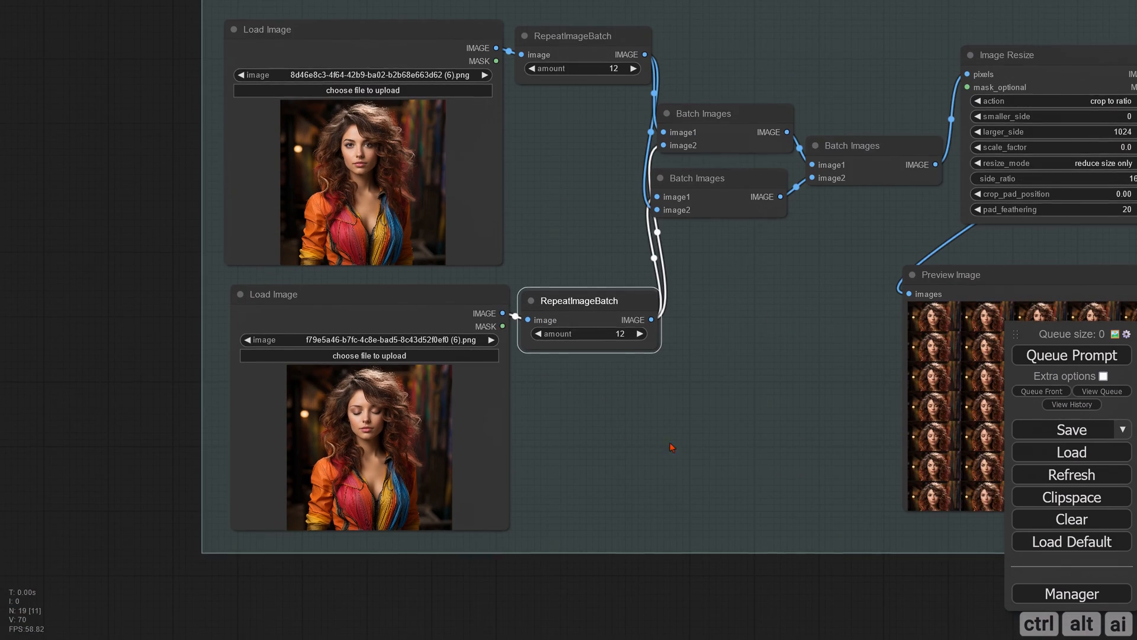
{"action": "left_click_drag", "start_coordinate": [673, 452], "coordinate": [254, 477]}
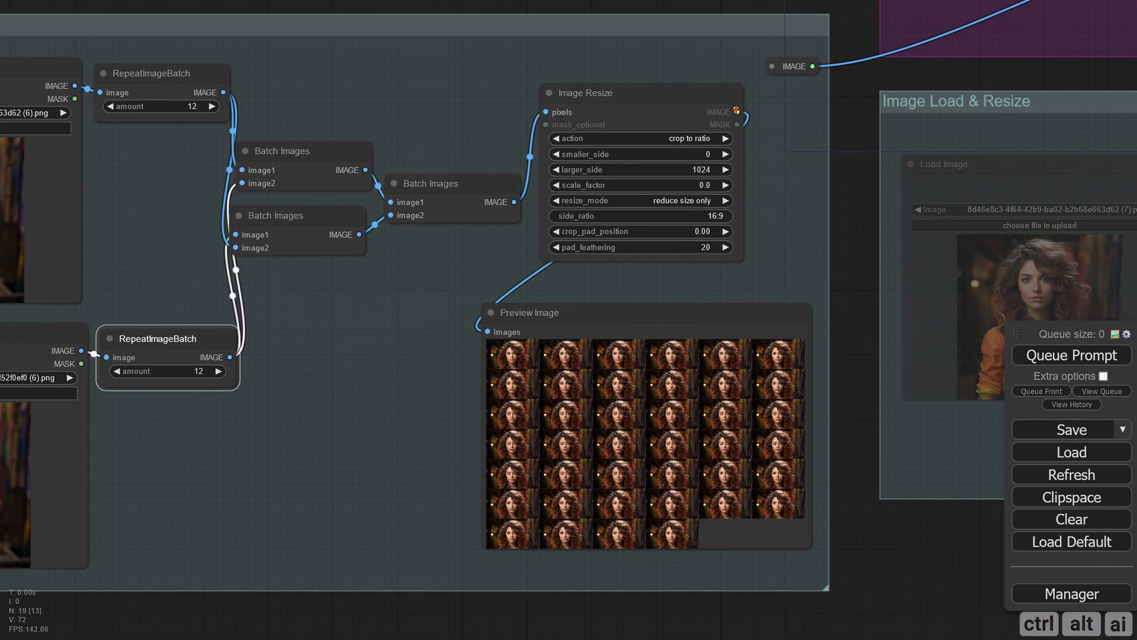
{"action": "left_click_drag", "start_coordinate": [847, 231], "coordinate": [757, 194]}
{"action": "scroll", "coordinate": [678, 251], "scroll_direction": "up", "scroll_amount": 3}
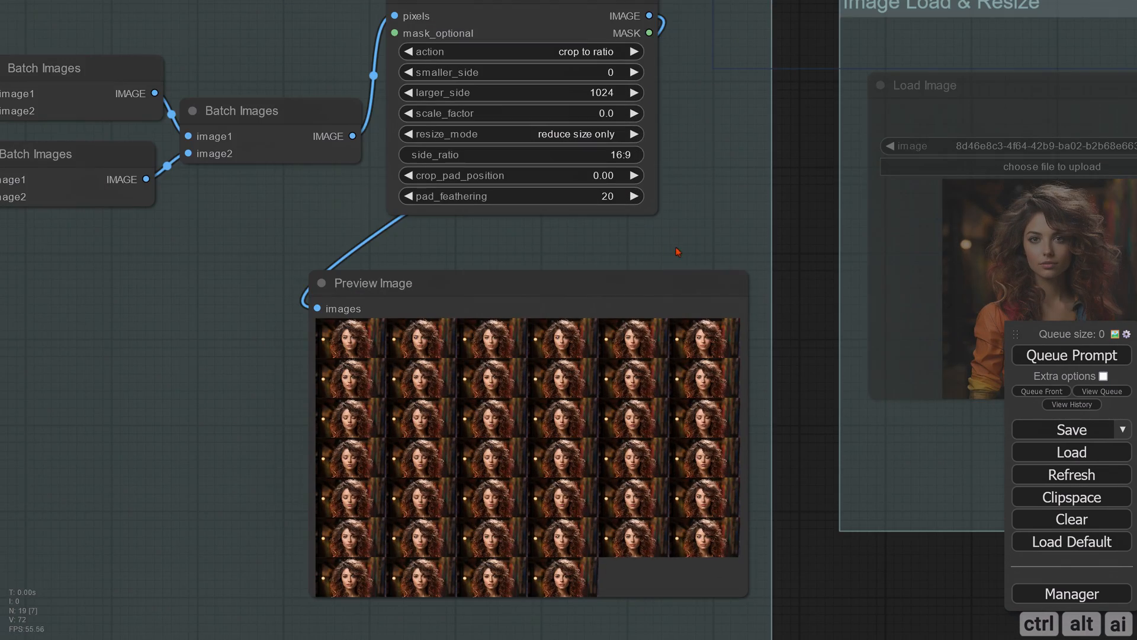
{"action": "left_click", "coordinate": [1041, 356]}
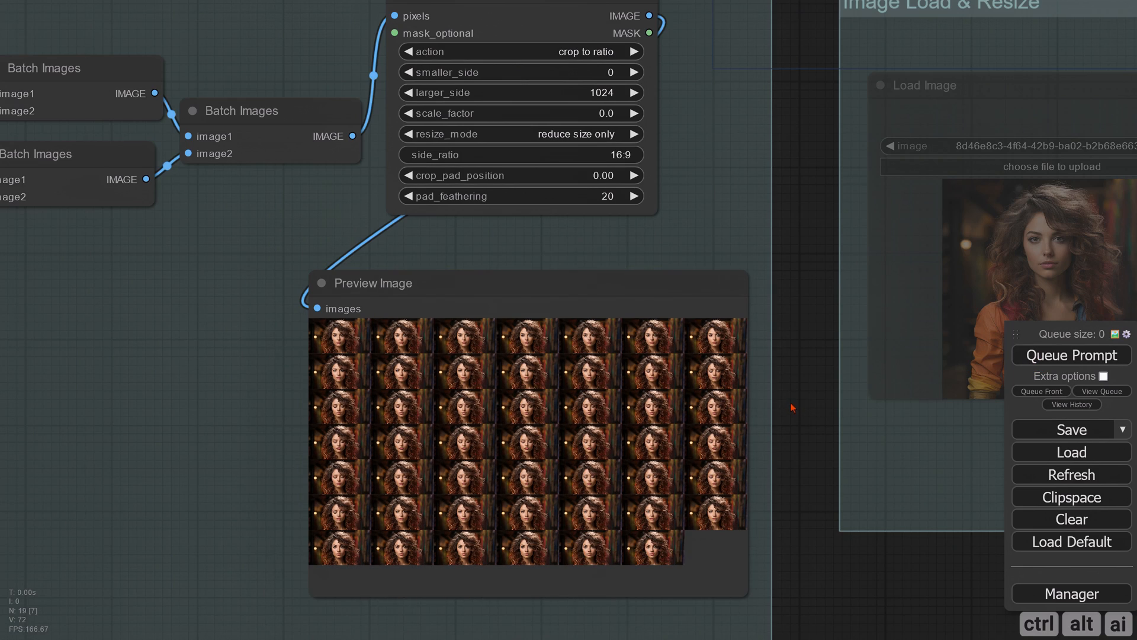
Step: Check the previewed frames, then connect the Image Resize IMAGE output to the reroute node and queue the prompt to generate the video
{"action": "left_click_drag", "start_coordinate": [793, 407], "coordinate": [770, 318]}
{"action": "scroll", "coordinate": [570, 362], "scroll_direction": "up", "scroll_amount": 9}
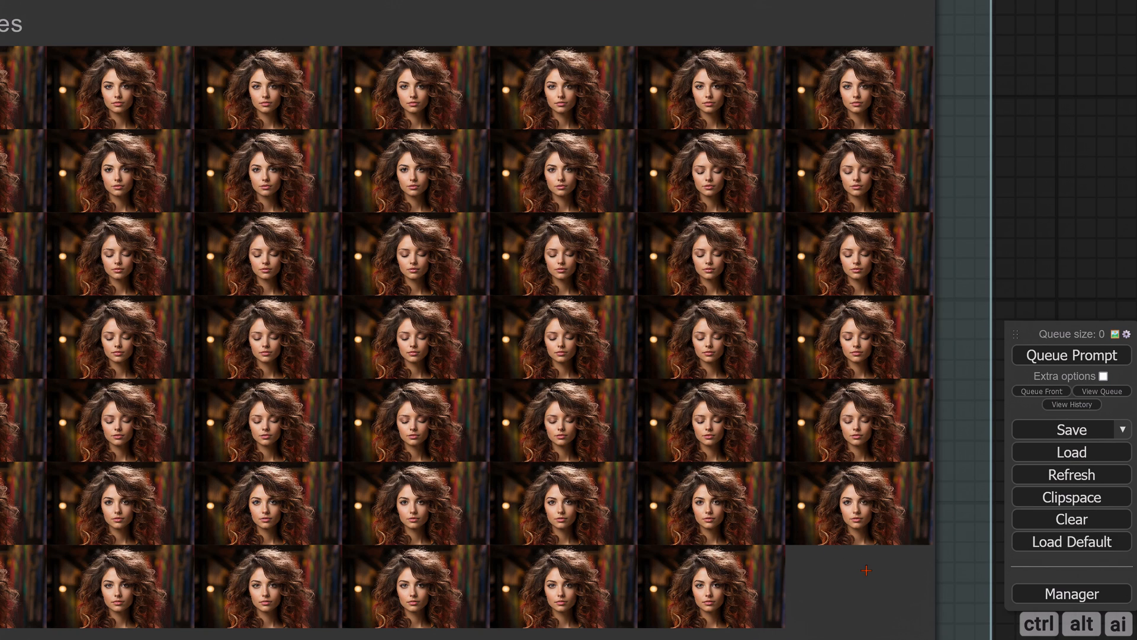
{"action": "scroll", "coordinate": [867, 570], "scroll_direction": "down", "scroll_amount": 9}
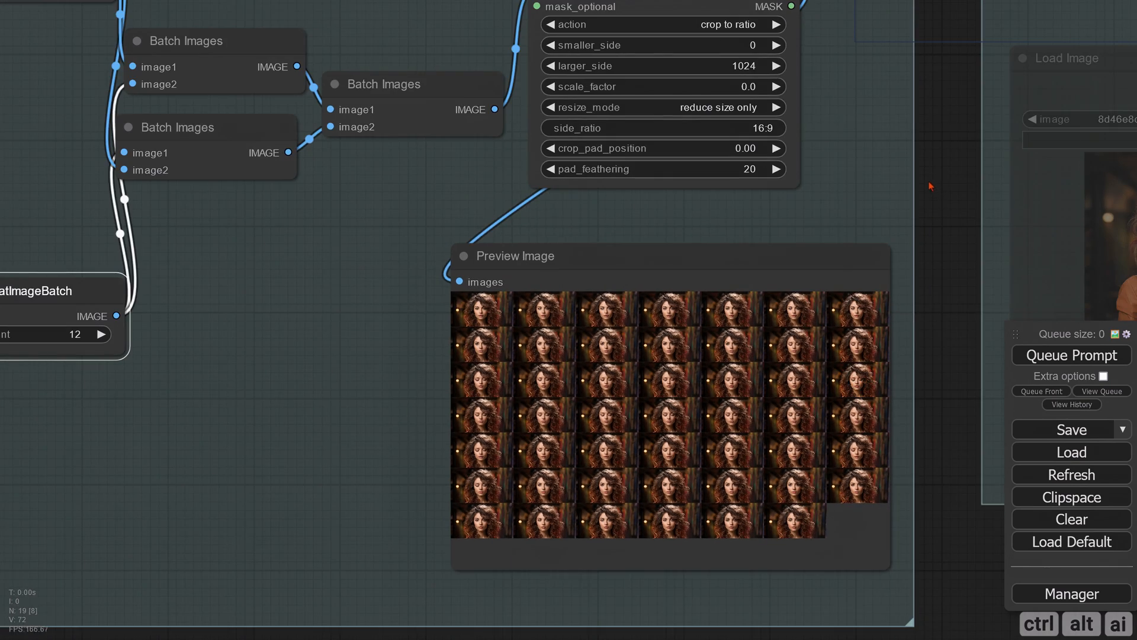
{"action": "left_click_drag", "start_coordinate": [931, 185], "coordinate": [663, 332]}
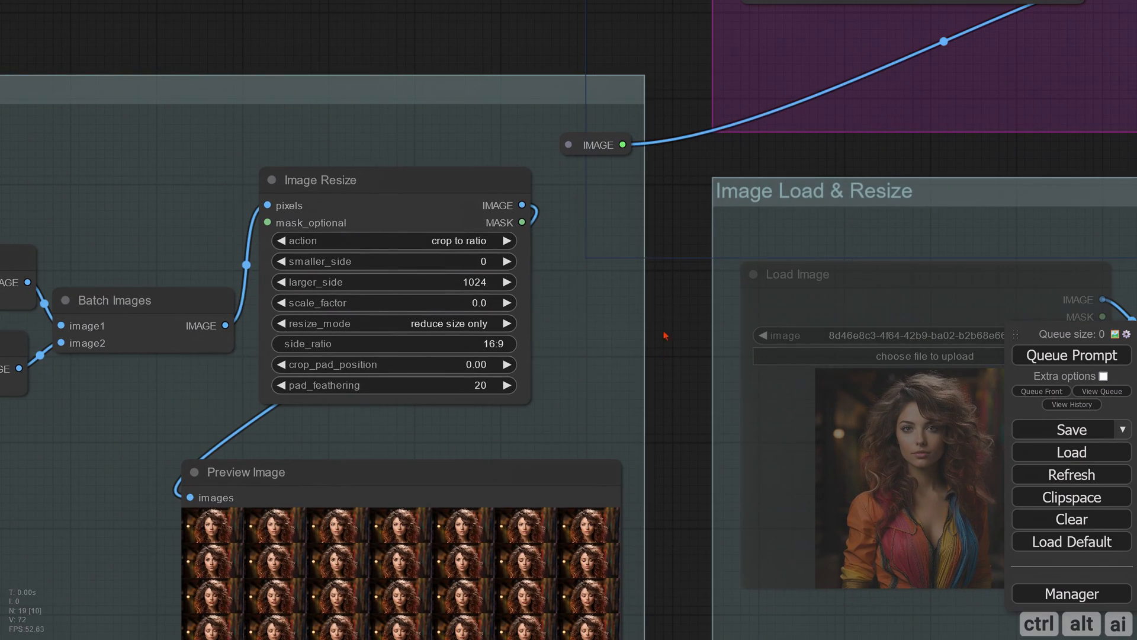
{"action": "left_click_drag", "start_coordinate": [521, 204], "coordinate": [569, 144]}
{"action": "scroll", "coordinate": [720, 240], "scroll_direction": "down", "scroll_amount": 9}
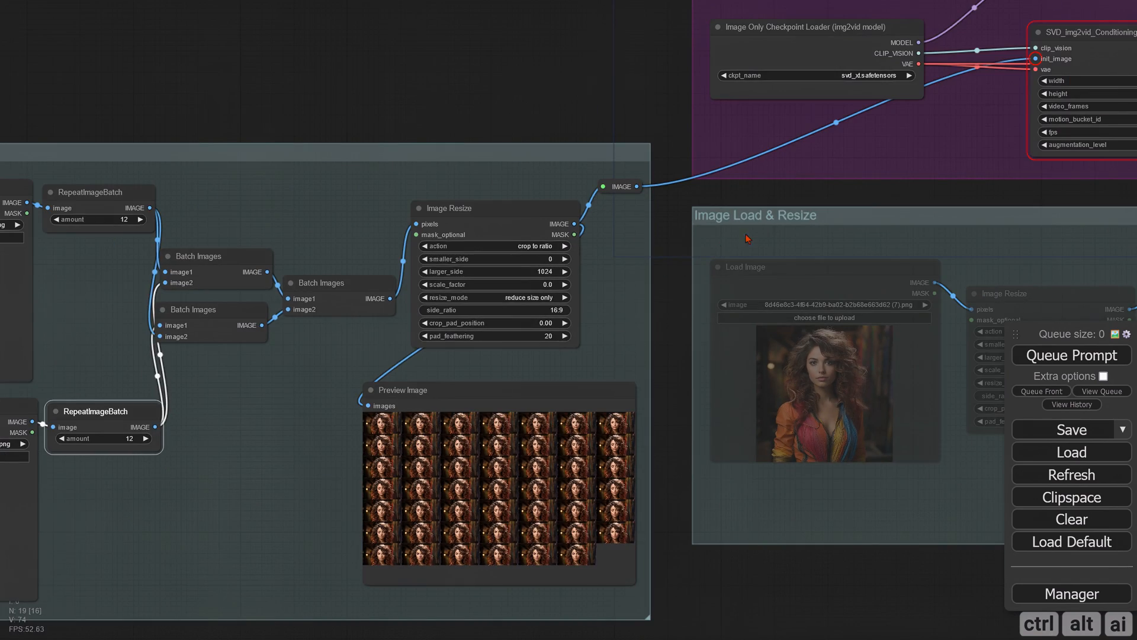
Step: Examine the regenerated video's blinking motion in the Video Combine preview
{"action": "left_click_drag", "start_coordinate": [879, 215], "coordinate": [84, 288]}
{"action": "left_click_drag", "start_coordinate": [578, 265], "coordinate": [415, 388]}
{"action": "scroll", "coordinate": [415, 388], "scroll_direction": "up", "scroll_amount": 4}
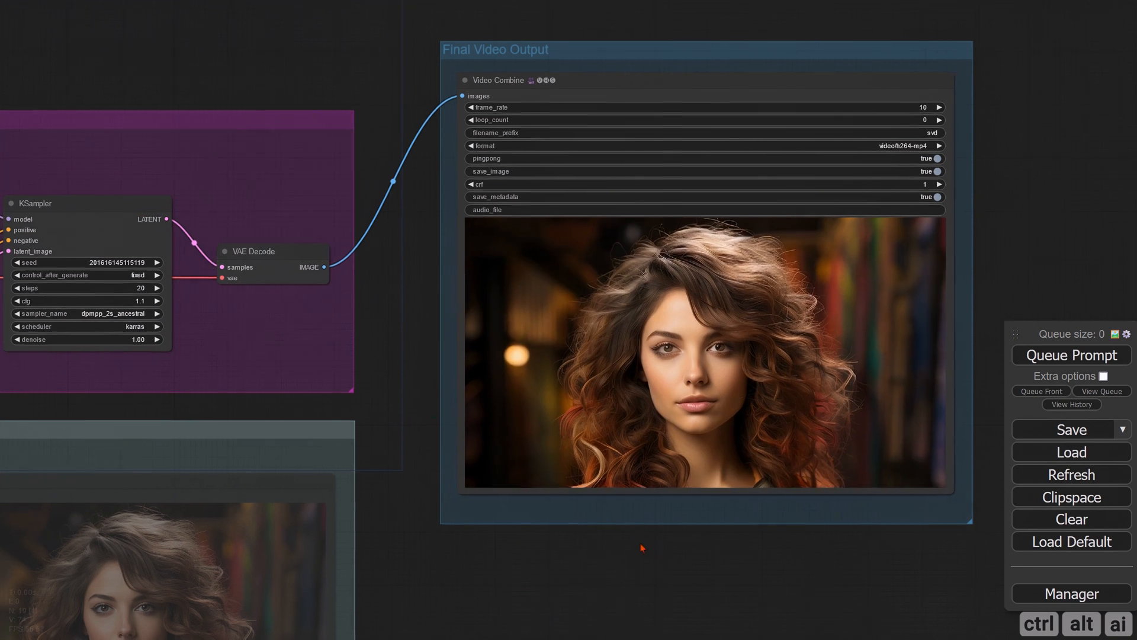
{"action": "left_click_drag", "start_coordinate": [642, 541], "coordinate": [559, 528]}
{"action": "scroll", "coordinate": [622, 427], "scroll_direction": "up", "scroll_amount": 5}
{"action": "scroll", "coordinate": [622, 419], "scroll_direction": "up", "scroll_amount": 3}
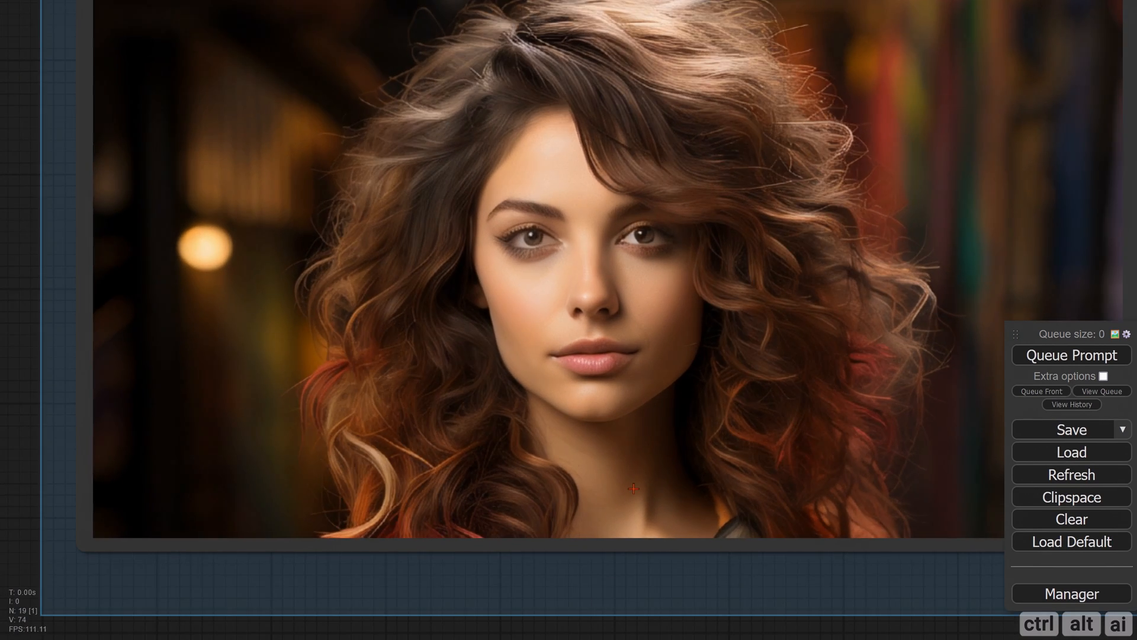
{"action": "scroll", "coordinate": [632, 487], "scroll_direction": "down", "scroll_amount": 4}
{"action": "scroll", "coordinate": [646, 495], "scroll_direction": "up", "scroll_amount": 1}
{"action": "left_click_drag", "start_coordinate": [680, 596], "coordinate": [648, 614]}
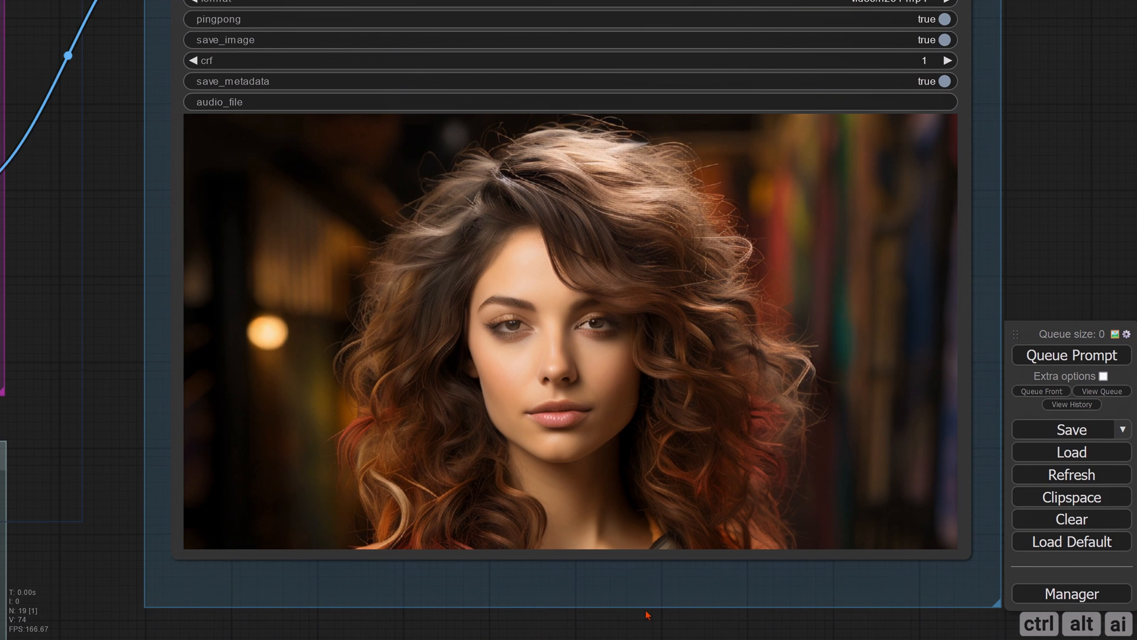
{"action": "scroll", "coordinate": [644, 615], "scroll_direction": "down", "scroll_amount": 4}
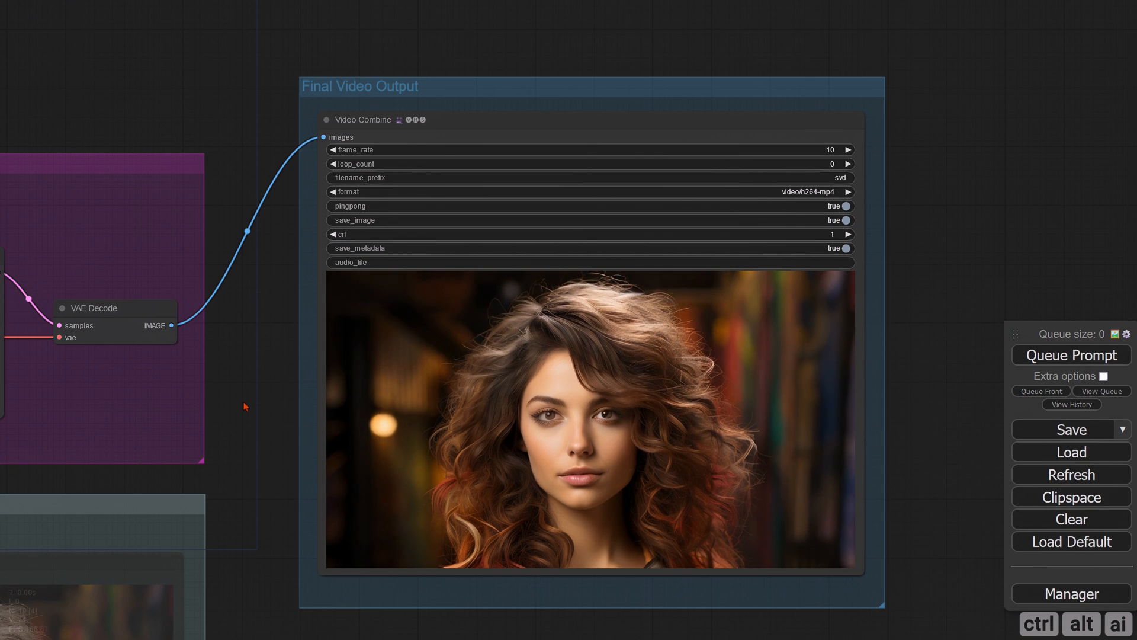
Step: Load 13c5e959-b470-4112-a385-6142dc1d4ed9.png in the first Load Image node and 13c5e959-b470-4112-a385-6142dc1d4ed9_smile.png in the second
{"action": "left_click_drag", "start_coordinate": [247, 406], "coordinate": [785, 267]}
{"action": "scroll", "coordinate": [419, 383], "scroll_direction": "down", "scroll_amount": 4}
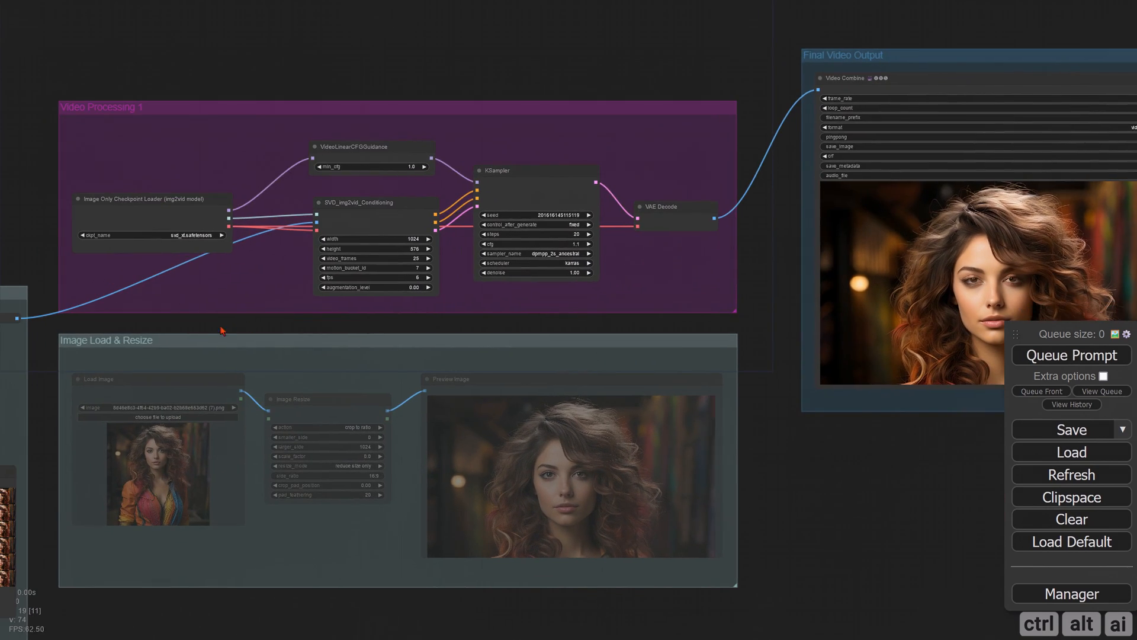
{"action": "left_click_drag", "start_coordinate": [212, 333], "coordinate": [825, 339]}
{"action": "left_click_drag", "start_coordinate": [295, 233], "coordinate": [495, 172]}
{"action": "scroll", "coordinate": [357, 187], "scroll_direction": "up", "scroll_amount": 8}
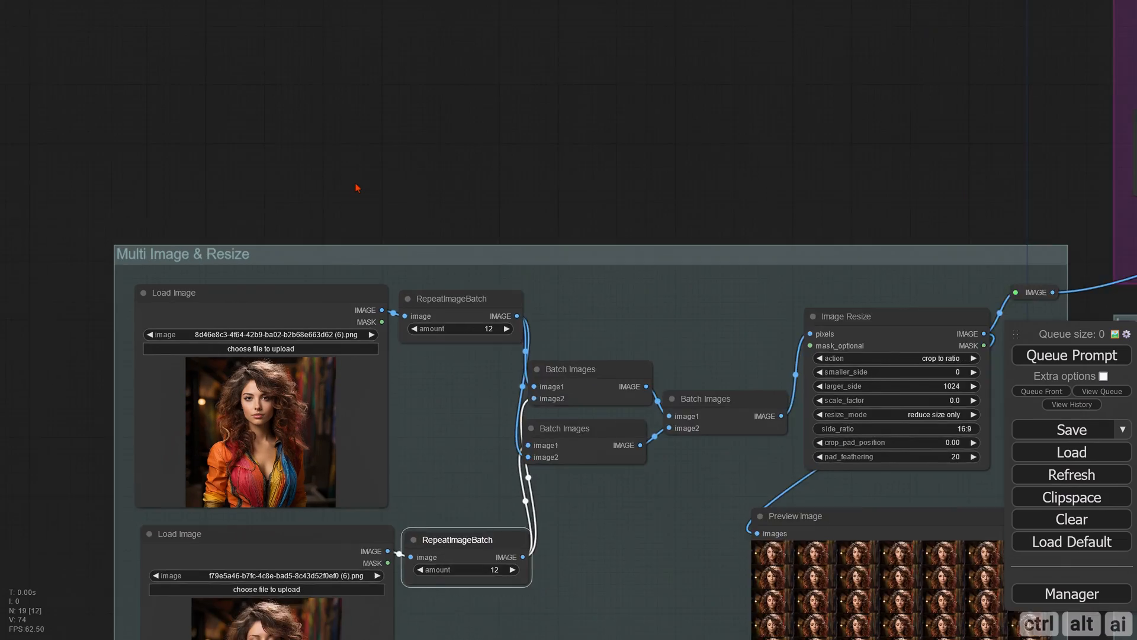
{"action": "left_click_drag", "start_coordinate": [349, 202], "coordinate": [485, 1]}
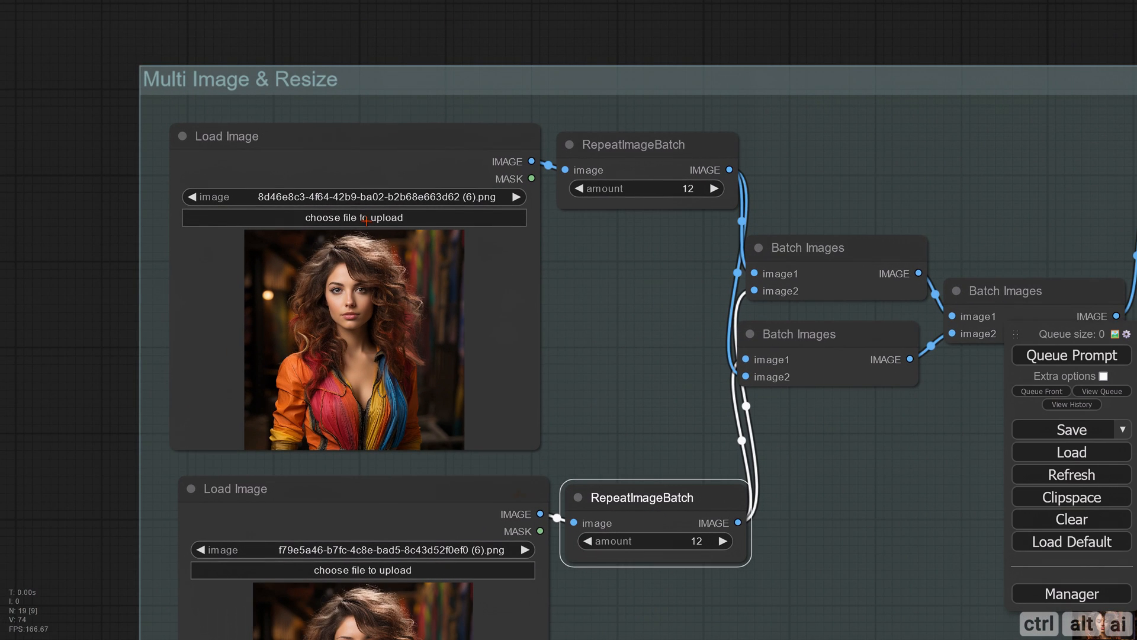
{"action": "left_click_drag", "start_coordinate": [135, 309], "coordinate": [148, 180]}
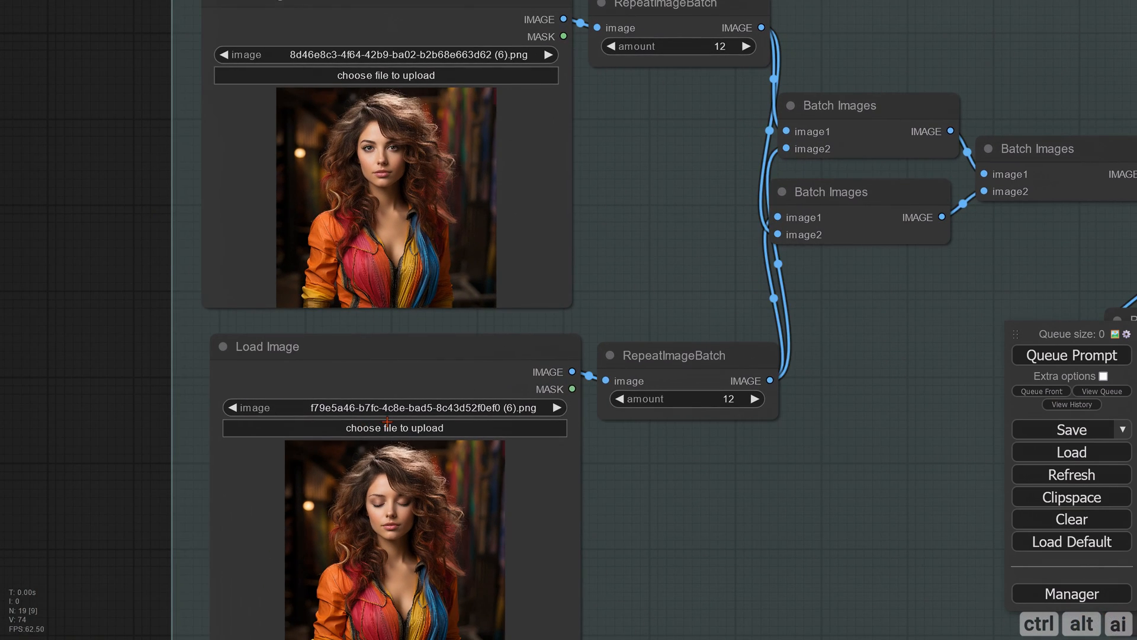
{"action": "left_click", "coordinate": [410, 427]}
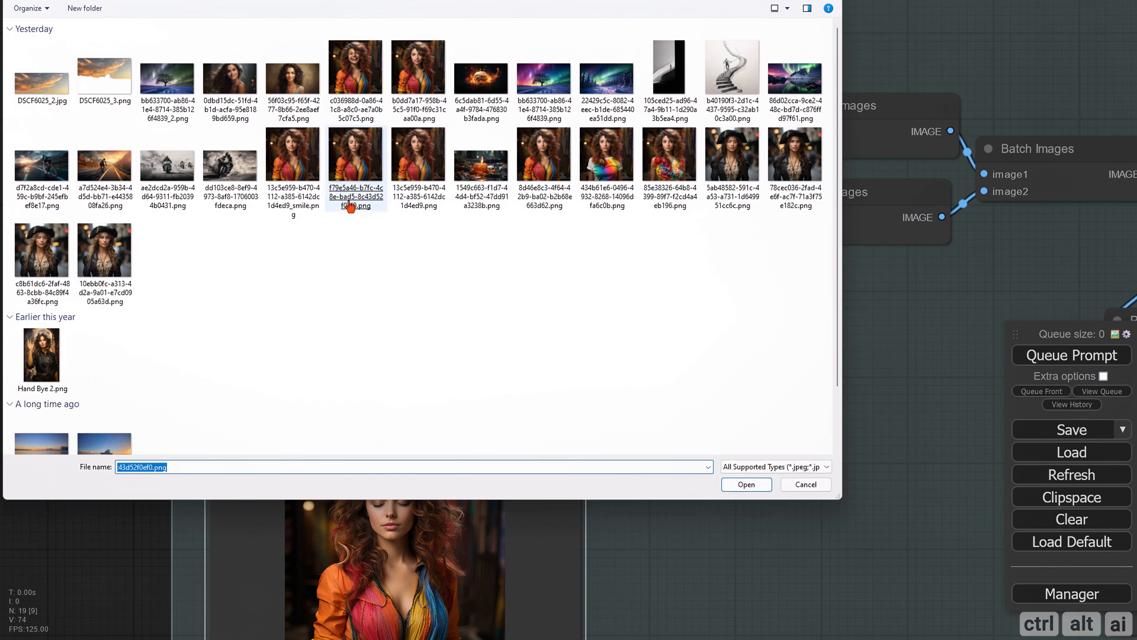
{"action": "double_click", "coordinate": [293, 170]}
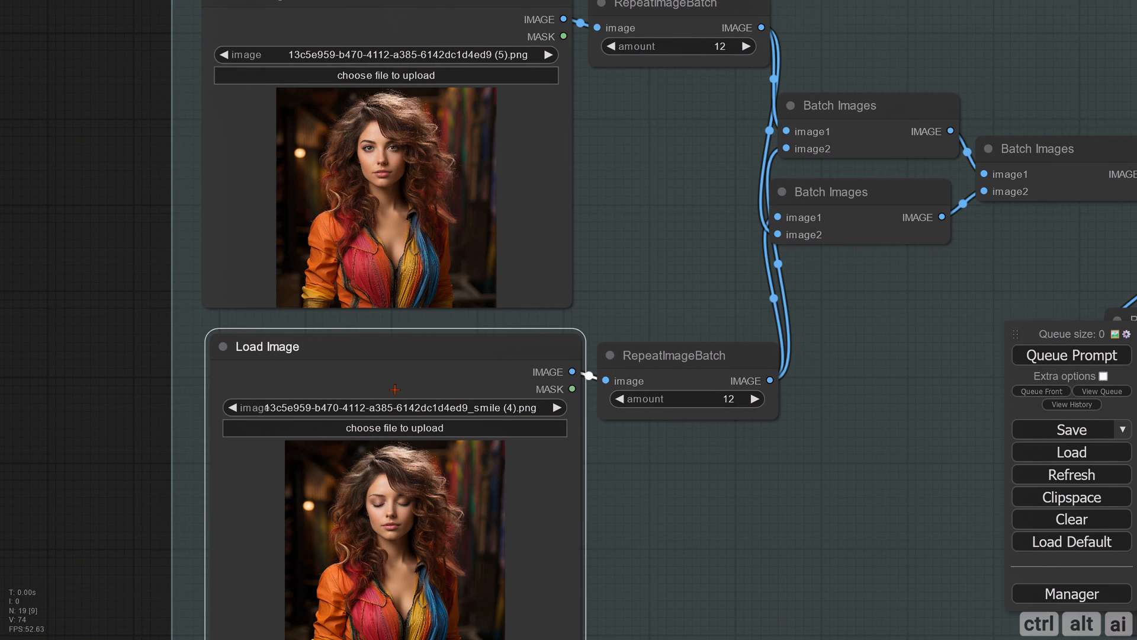
{"action": "left_click_drag", "start_coordinate": [631, 523], "coordinate": [626, 423]}
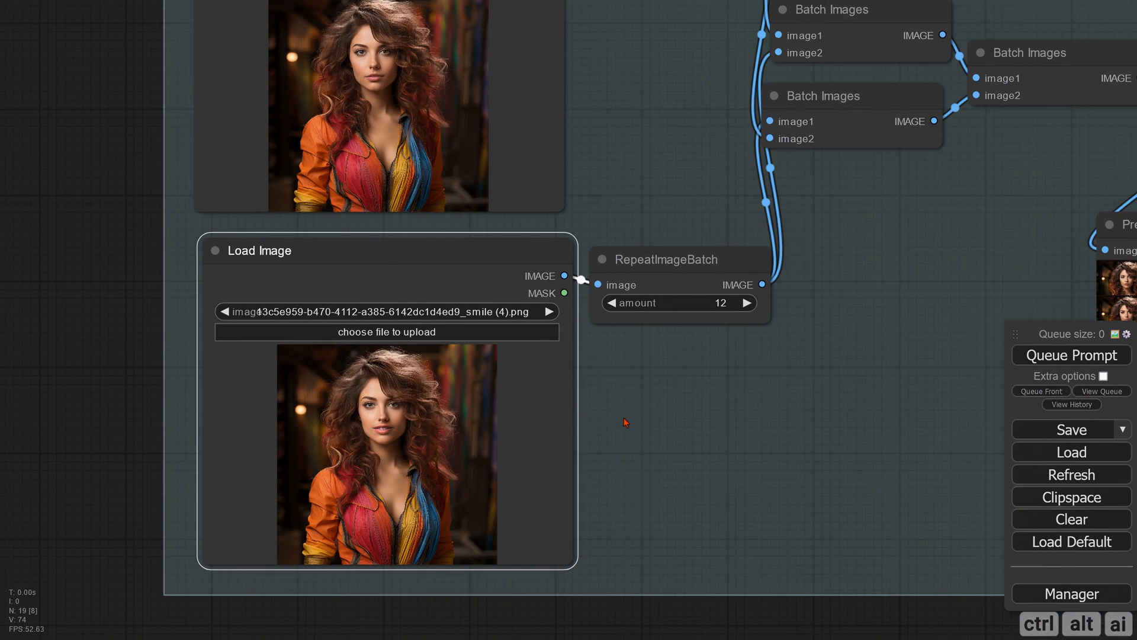
Step: Unlink Image Resize from the reroute node and queue the prompt to preview the batch of neutral and smiling portraits
{"action": "scroll", "coordinate": [661, 429], "scroll_direction": "down", "scroll_amount": 2}
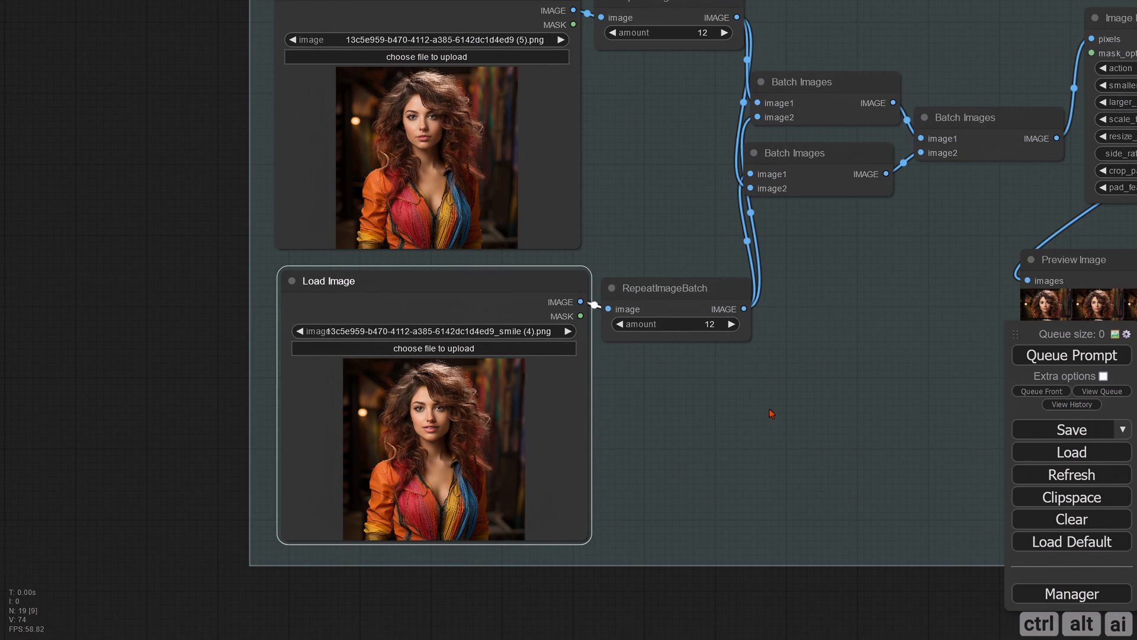
{"action": "scroll", "coordinate": [771, 413], "scroll_direction": "down", "scroll_amount": 2}
{"action": "left_click_drag", "start_coordinate": [812, 398], "coordinate": [370, 414]}
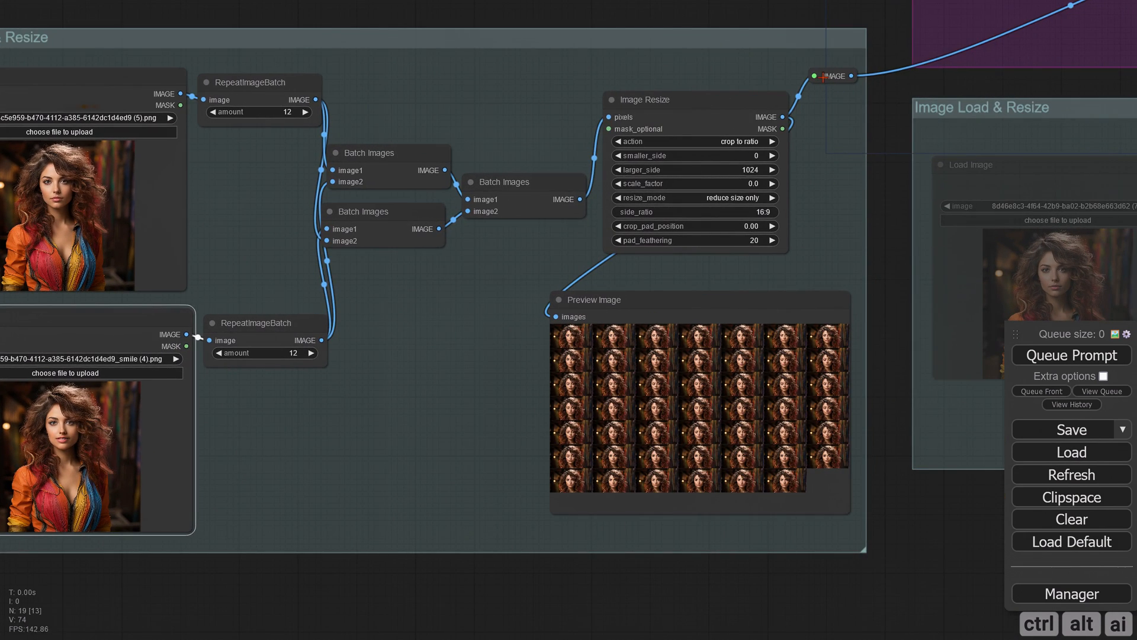
{"action": "left_click_drag", "start_coordinate": [824, 76], "coordinate": [784, 116]}
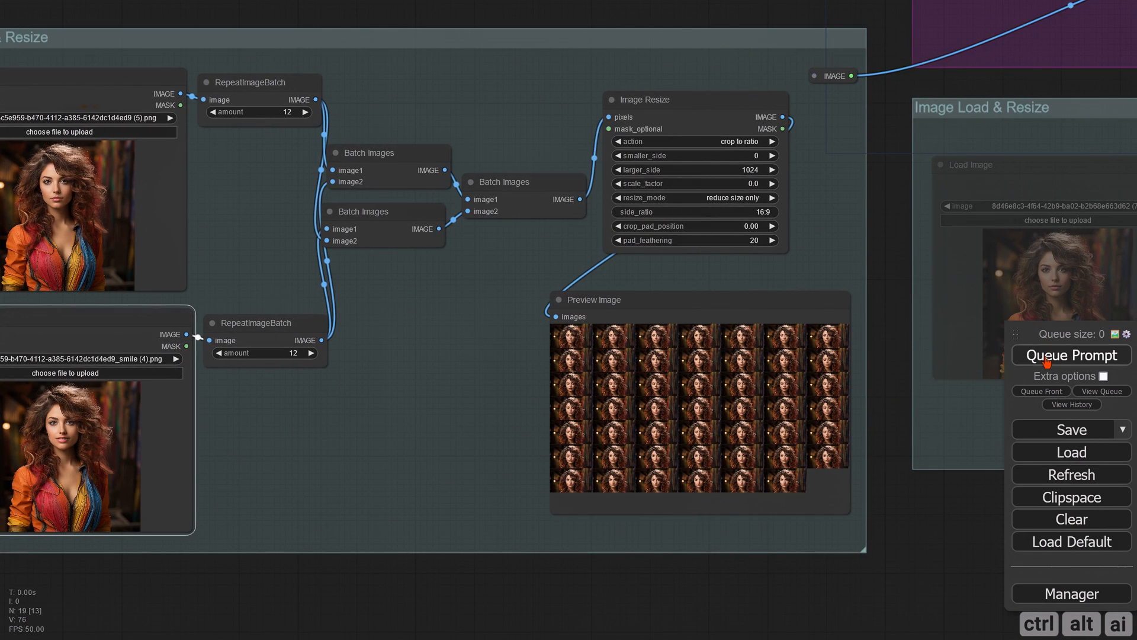
{"action": "left_click", "coordinate": [1046, 355]}
Step: Examine the frame sequence of neutral and smiling portraits in the Preview Image node
{"action": "left_click_drag", "start_coordinate": [508, 386], "coordinate": [340, 343]}
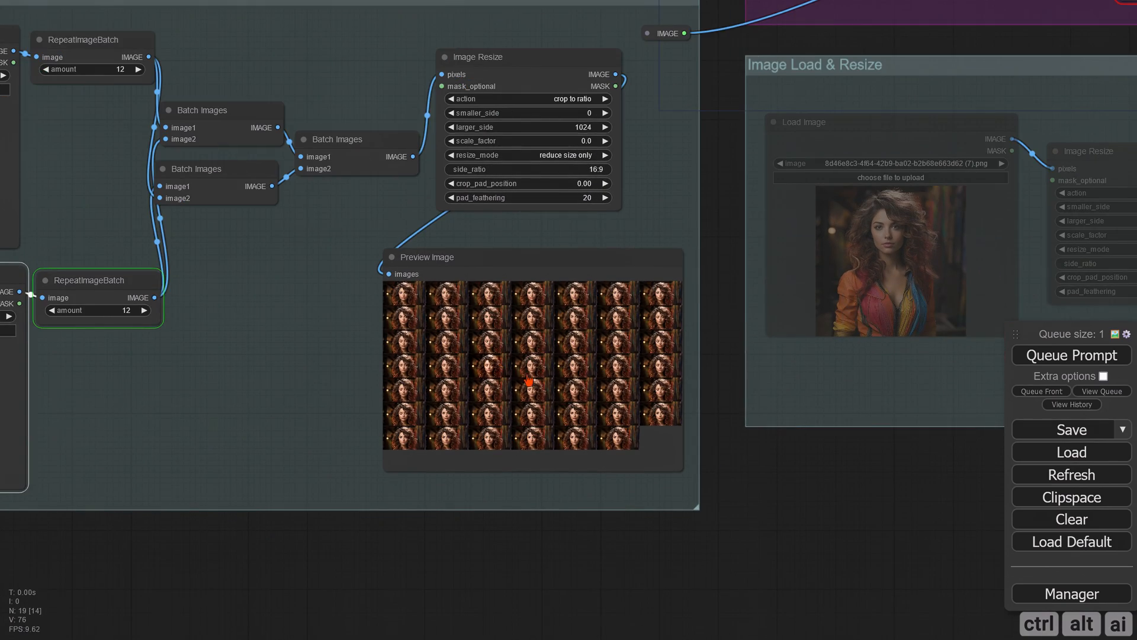
{"action": "scroll", "coordinate": [526, 363], "scroll_direction": "up", "scroll_amount": 5}
{"action": "scroll", "coordinate": [557, 385], "scroll_direction": "up", "scroll_amount": 1}
{"action": "scroll", "coordinate": [816, 435], "scroll_direction": "up", "scroll_amount": 2}
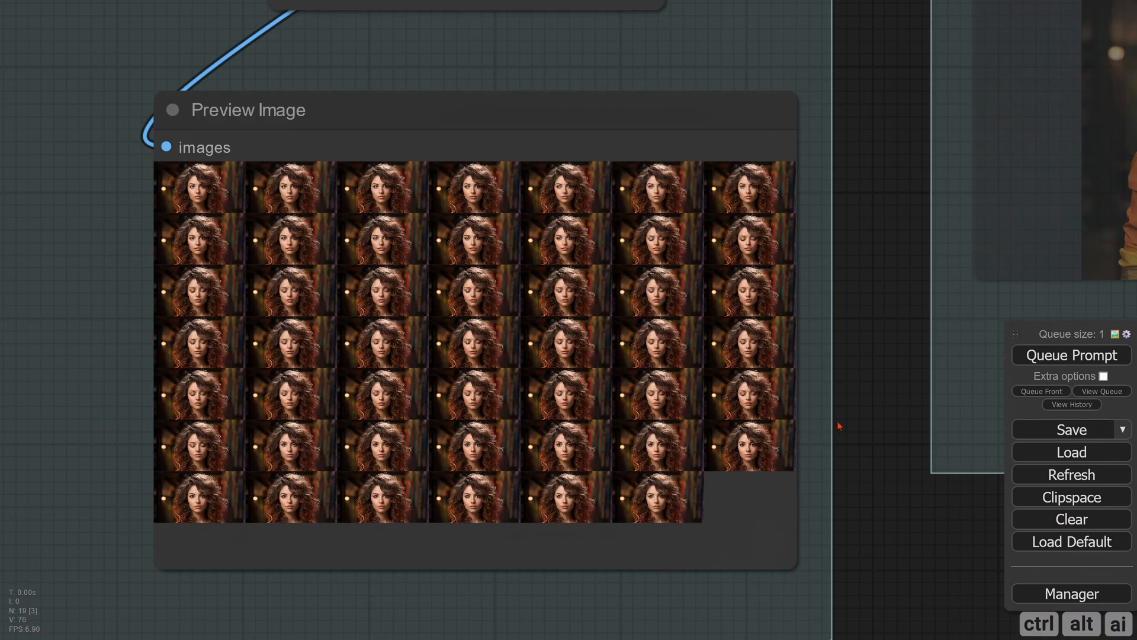
{"action": "scroll", "coordinate": [843, 406], "scroll_direction": "up", "scroll_amount": 1}
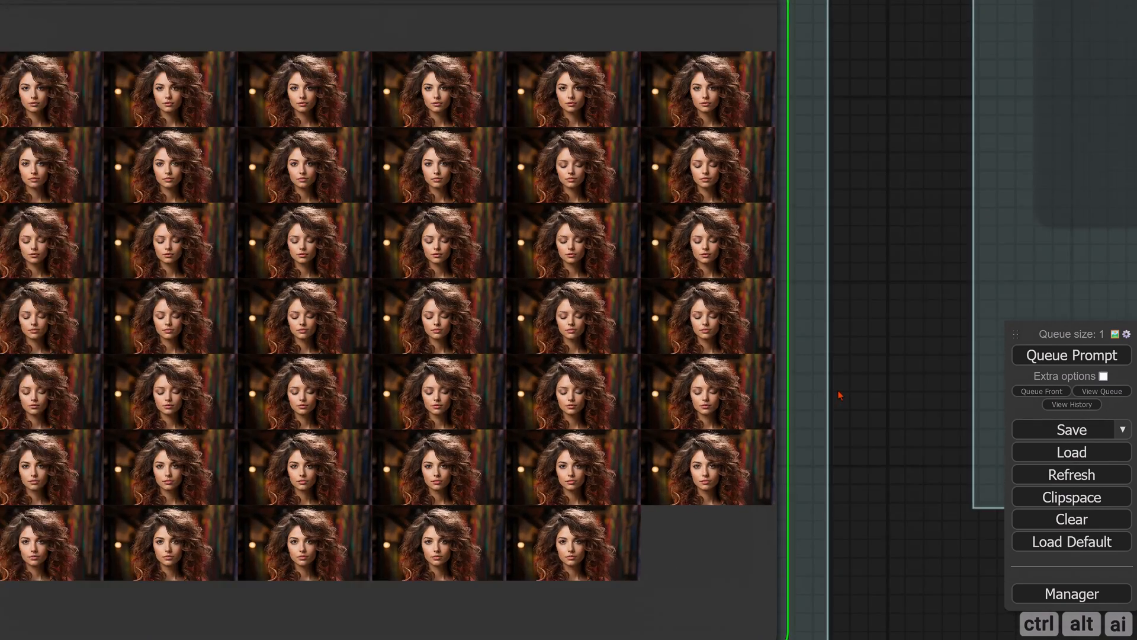
{"action": "scroll", "coordinate": [871, 376], "scroll_direction": "up", "scroll_amount": 1}
{"action": "scroll", "coordinate": [900, 344], "scroll_direction": "up", "scroll_amount": 2}
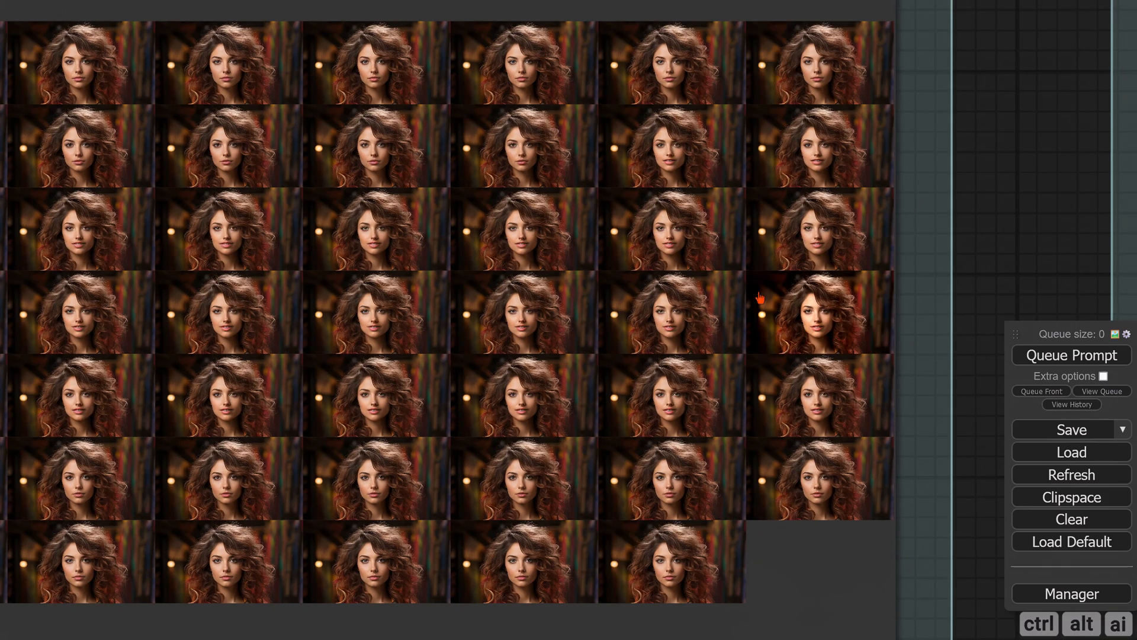
{"action": "left_click_drag", "start_coordinate": [1001, 265], "coordinate": [1129, 267]}
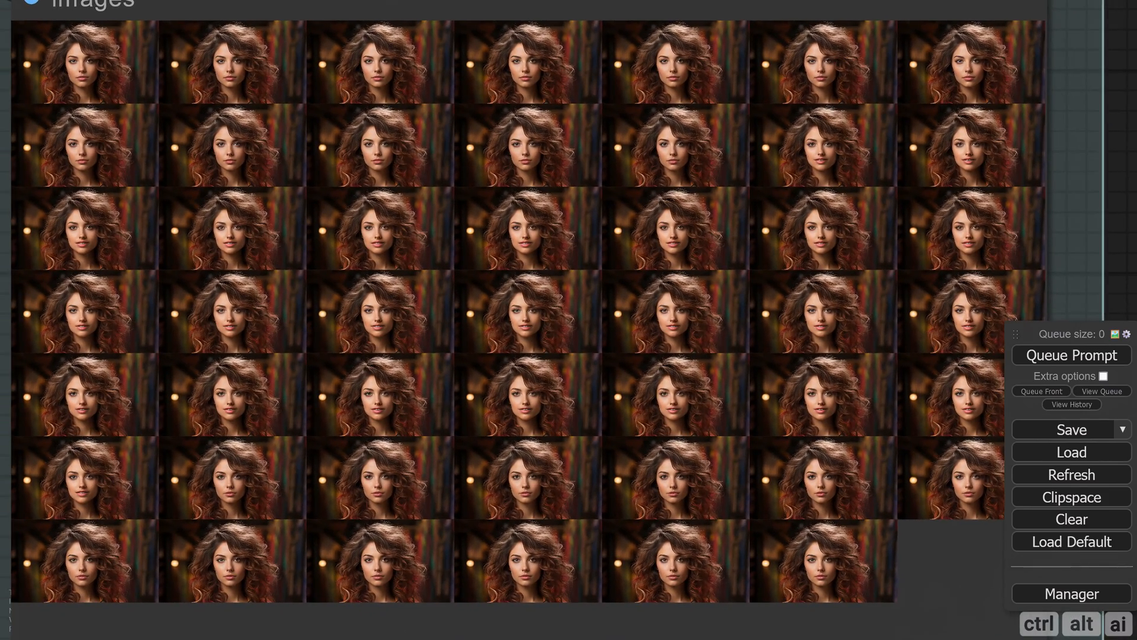
{"action": "scroll", "coordinate": [812, 267], "scroll_direction": "down", "scroll_amount": 5}
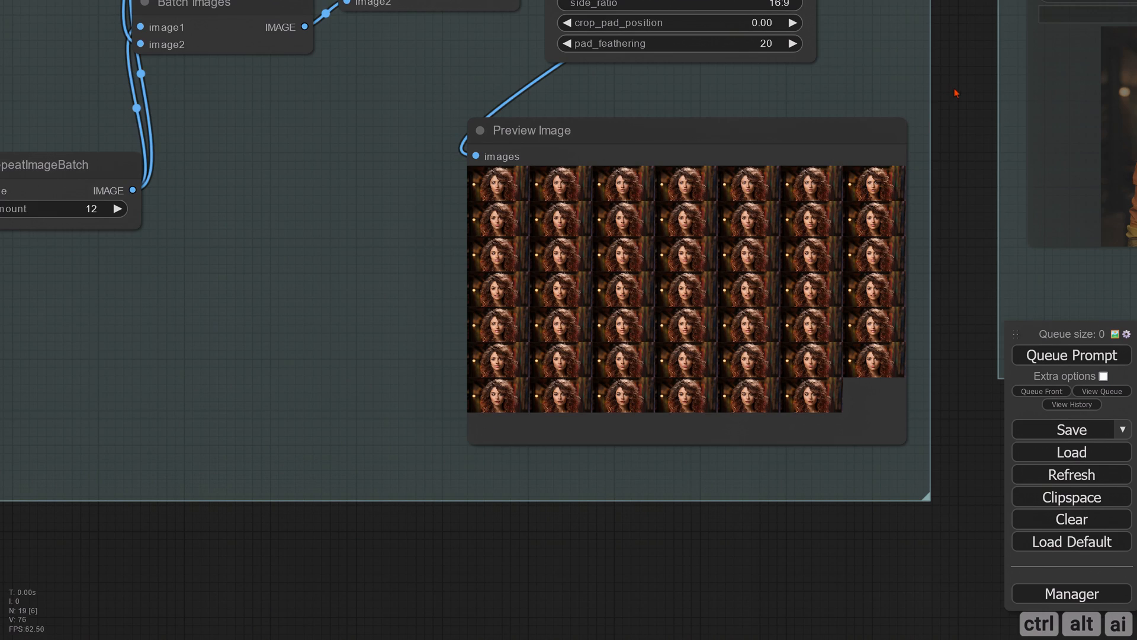
Step: Reconnect the IMAGE output of the portrait batch's Image Resize node to the reroute node
{"action": "left_click_drag", "start_coordinate": [955, 91], "coordinate": [797, 274]}
{"action": "scroll", "coordinate": [785, 230], "scroll_direction": "down", "scroll_amount": 2}
{"action": "left_click_drag", "start_coordinate": [780, 212], "coordinate": [681, 339]}
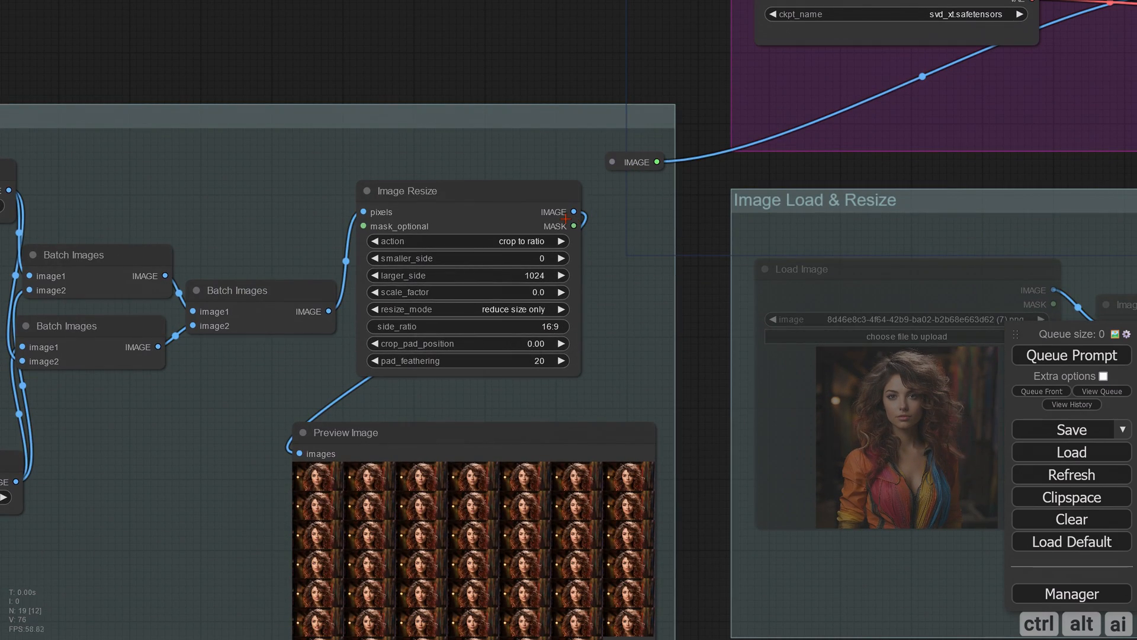
{"action": "left_click_drag", "start_coordinate": [586, 208], "coordinate": [644, 165]}
{"action": "scroll", "coordinate": [883, 173], "scroll_direction": "down", "scroll_amount": 2}
{"action": "left_click_drag", "start_coordinate": [889, 180], "coordinate": [318, 223]}
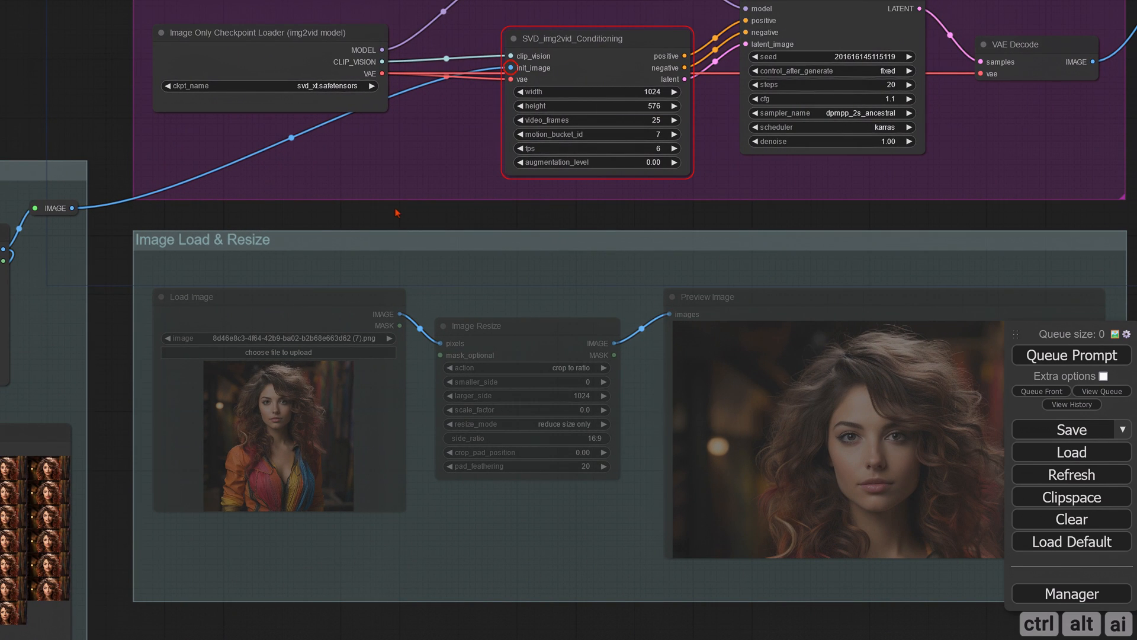
Step: Set the KSampler's sampler_name to euler_ancestral and its scheduler to simple
{"action": "left_click_drag", "start_coordinate": [892, 218], "coordinate": [645, 300]}
{"action": "scroll", "coordinate": [596, 194], "scroll_direction": "up", "scroll_amount": 4}
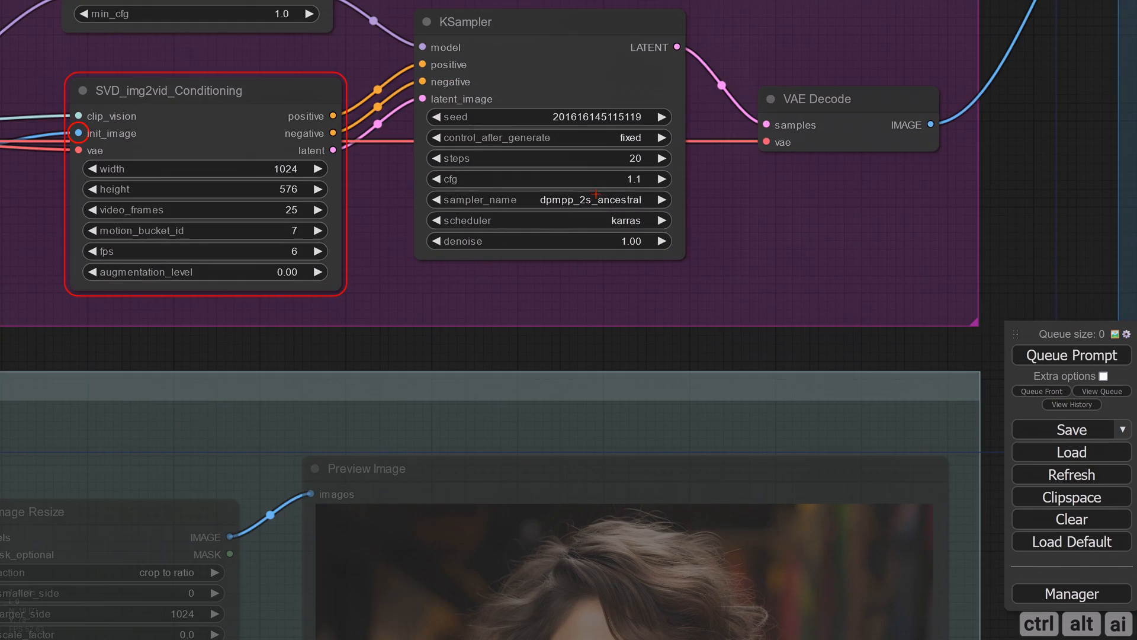
{"action": "left_click", "coordinate": [629, 200]}
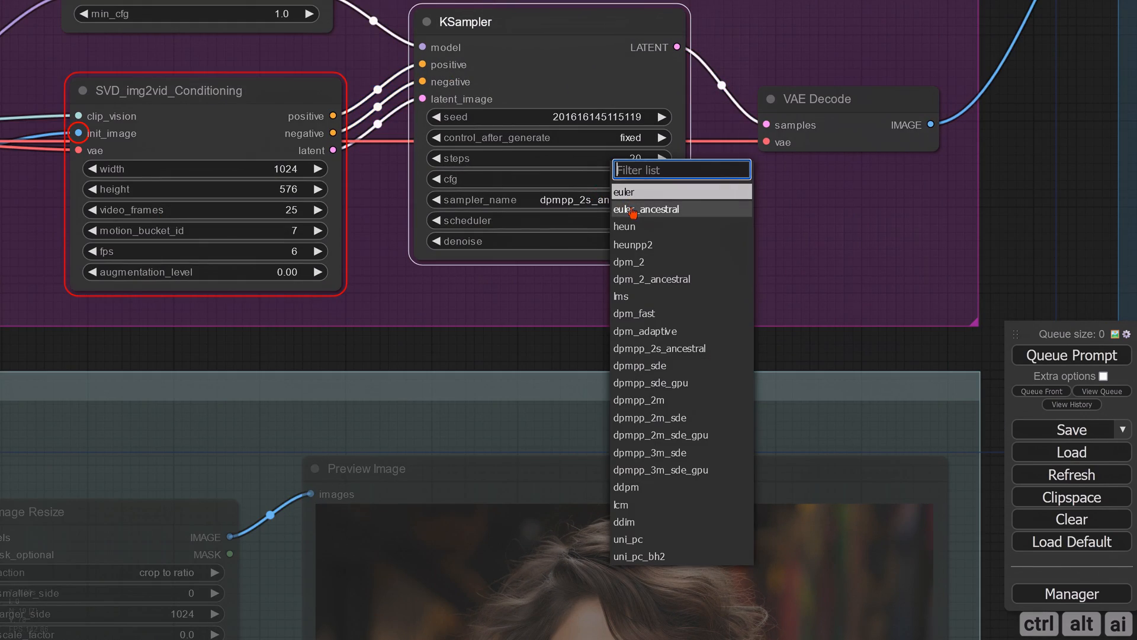
{"action": "left_click", "coordinate": [655, 209]}
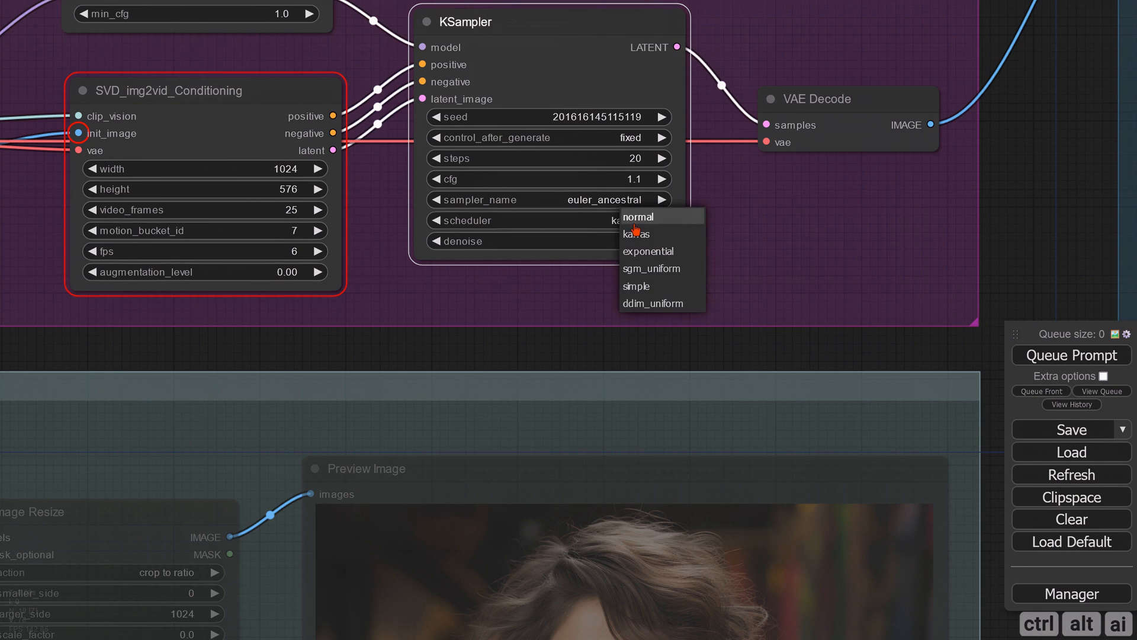
{"action": "left_click", "coordinate": [650, 286]}
Step: Queue the prompt and examine the generated portrait video's facial motion in the Video Combine preview
{"action": "scroll", "coordinate": [646, 280], "scroll_direction": "down", "scroll_amount": 3}
{"action": "left_click_drag", "start_coordinate": [917, 240], "coordinate": [302, 323]}
{"action": "scroll", "coordinate": [302, 323], "scroll_direction": "down", "scroll_amount": 2}
{"action": "left_click", "coordinate": [1037, 355]}
{"action": "scroll", "coordinate": [616, 560], "scroll_direction": "down", "scroll_amount": 1}
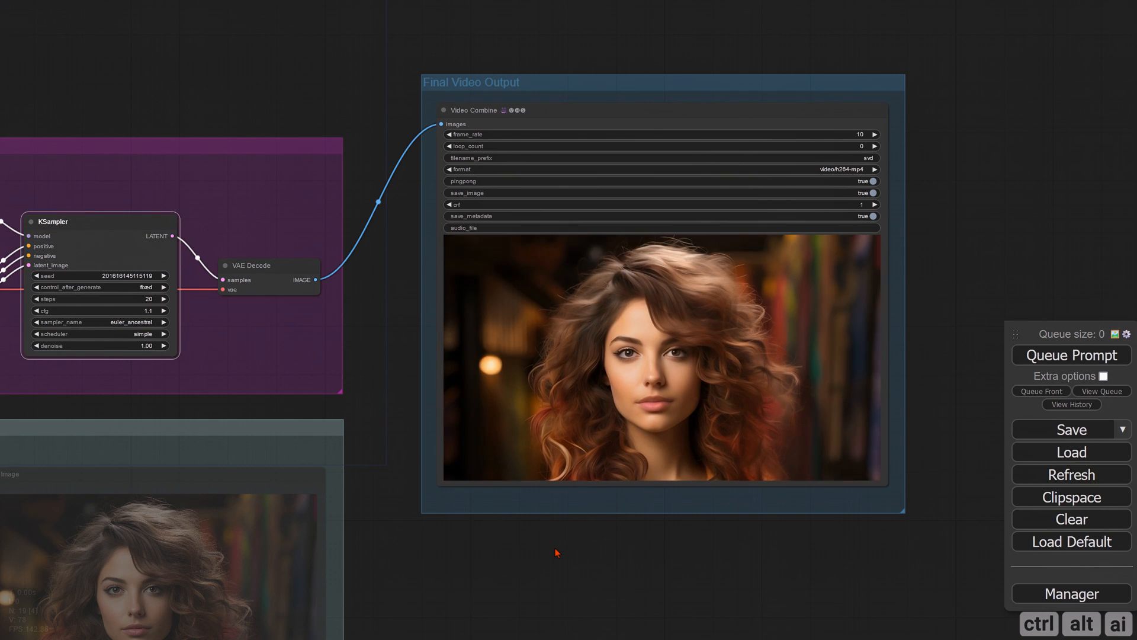
{"action": "left_click_drag", "start_coordinate": [642, 563], "coordinate": [582, 610]}
{"action": "scroll", "coordinate": [574, 556], "scroll_direction": "up", "scroll_amount": 4}
{"action": "scroll", "coordinate": [581, 600], "scroll_direction": "up", "scroll_amount": 1}
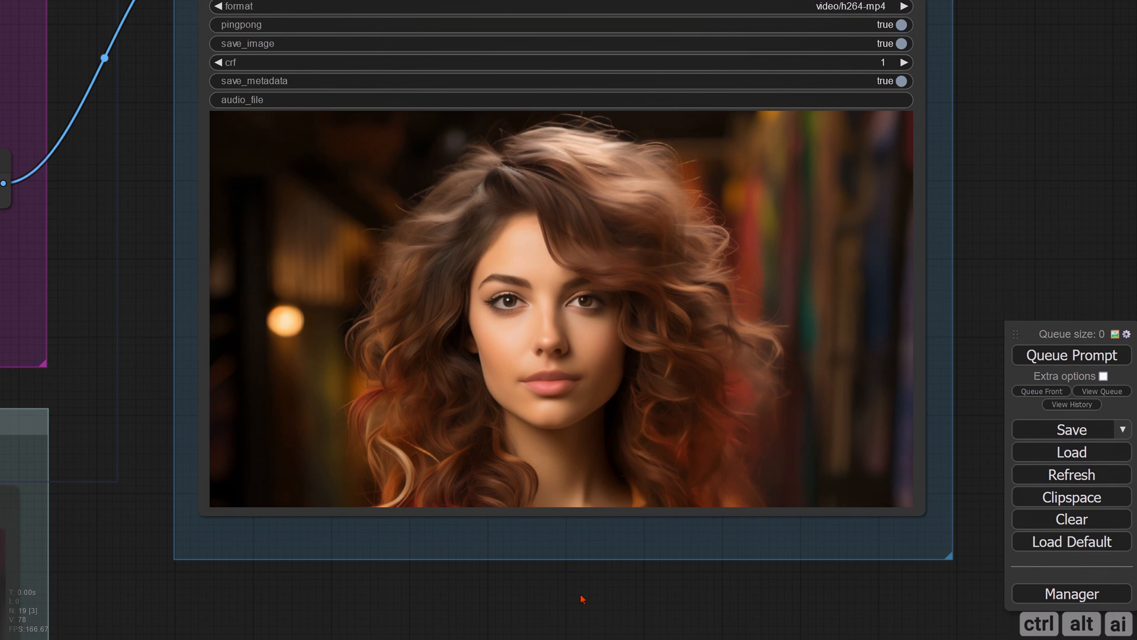
{"action": "scroll", "coordinate": [582, 599], "scroll_direction": "down", "scroll_amount": 4}
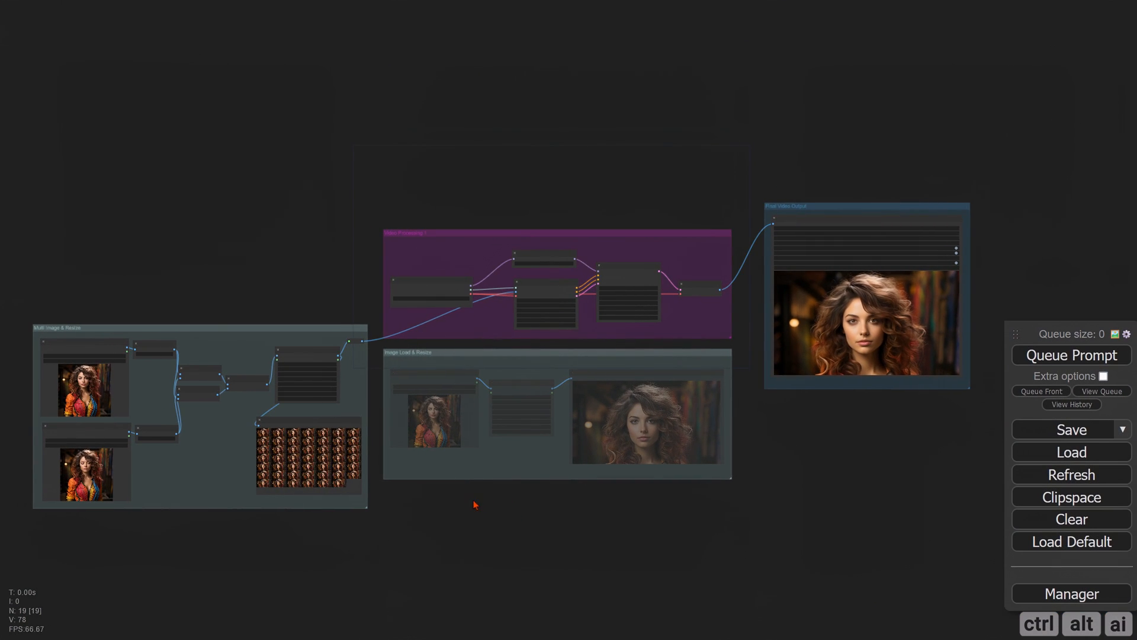
Step: Set the Multi Image & Resize group nodes to Never and reactivate the nodes of the Image Load & Resize group
{"action": "scroll", "coordinate": [474, 505], "scroll_direction": "up", "scroll_amount": 7}
{"action": "right_click", "coordinate": [227, 265]}
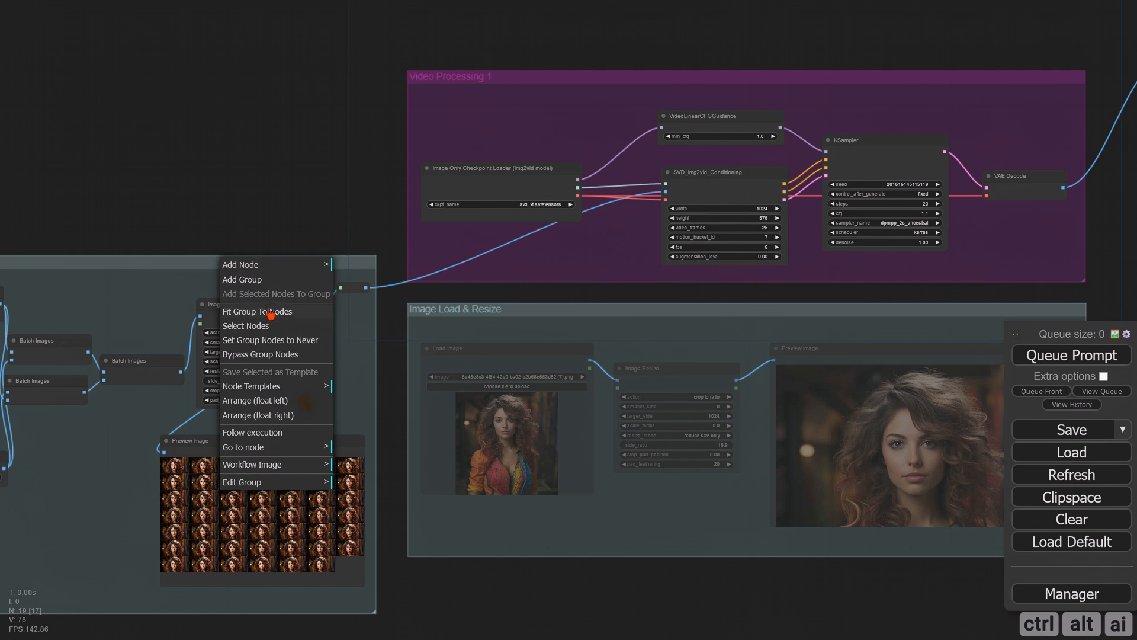
{"action": "left_click", "coordinate": [281, 344]}
{"action": "left_click_drag", "start_coordinate": [551, 510], "coordinate": [451, 445]}
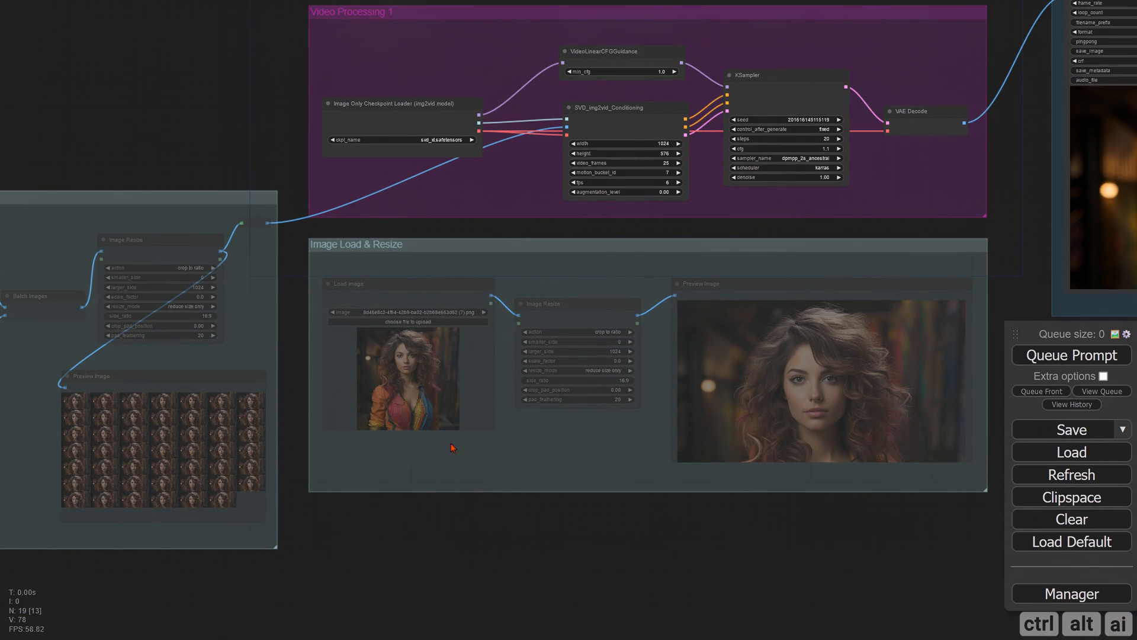
{"action": "right_click", "coordinate": [412, 247]}
{"action": "left_click", "coordinate": [427, 318]}
{"action": "left_click_drag", "start_coordinate": [515, 523], "coordinate": [440, 536]}
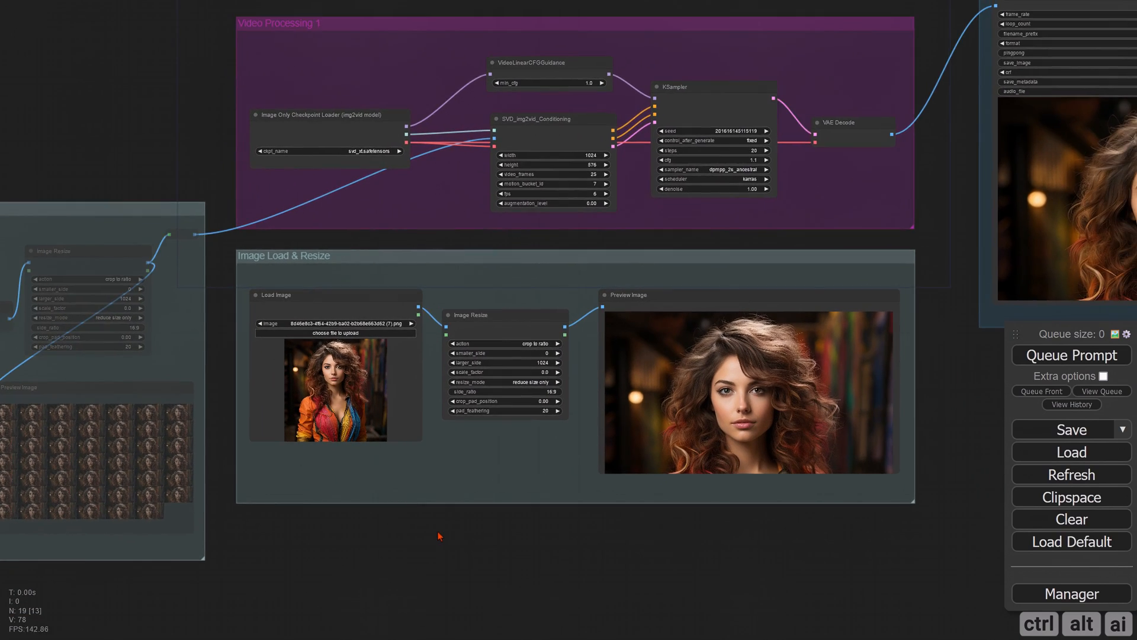
Step: Load the cyclist image d7f2a8cd-cde1-459c-b9bf-245efbef8e17.png into the Load Image node of the Image Load & Resize group
{"action": "scroll", "coordinate": [439, 536], "scroll_direction": "up", "scroll_amount": 4}
{"action": "left_click", "coordinate": [354, 295]}
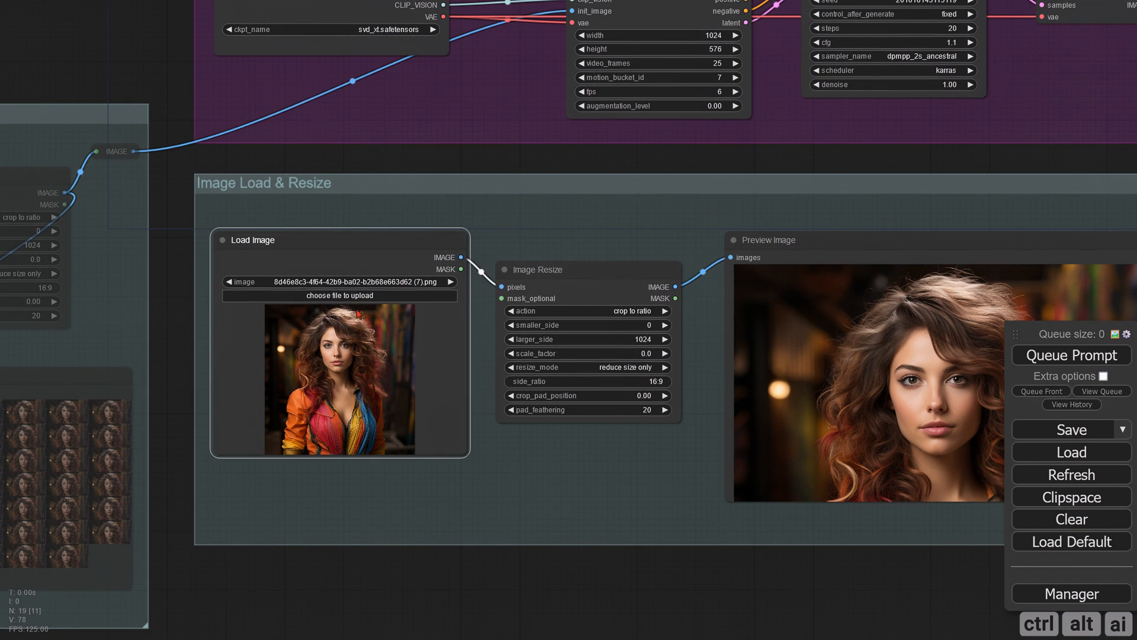
{"action": "left_click", "coordinate": [423, 237]}
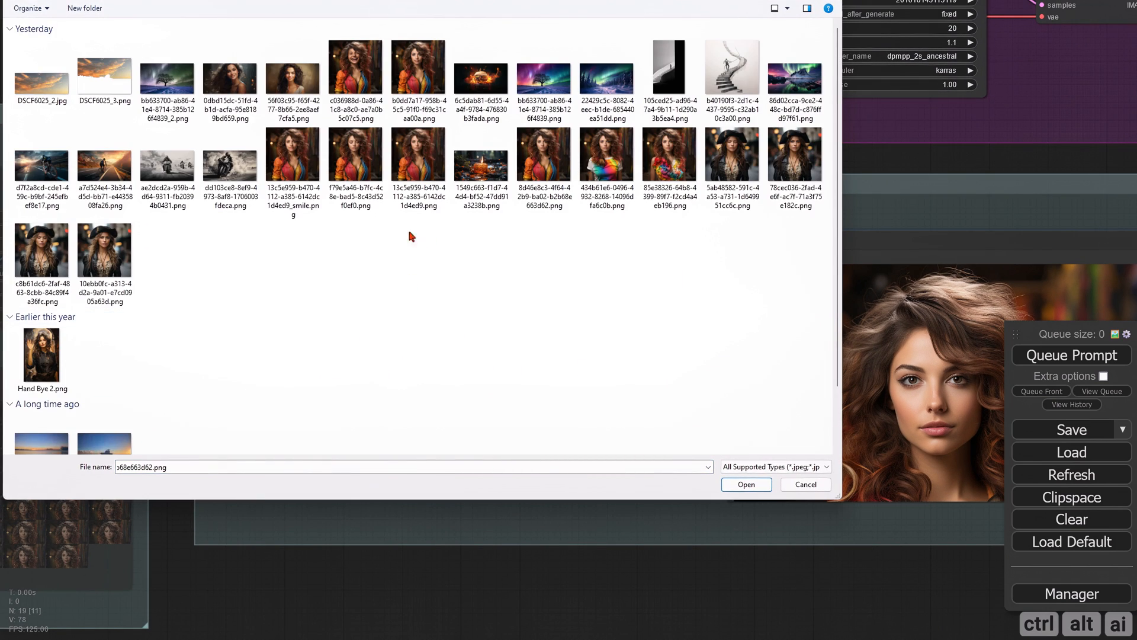
{"action": "double_click", "coordinate": [42, 166]}
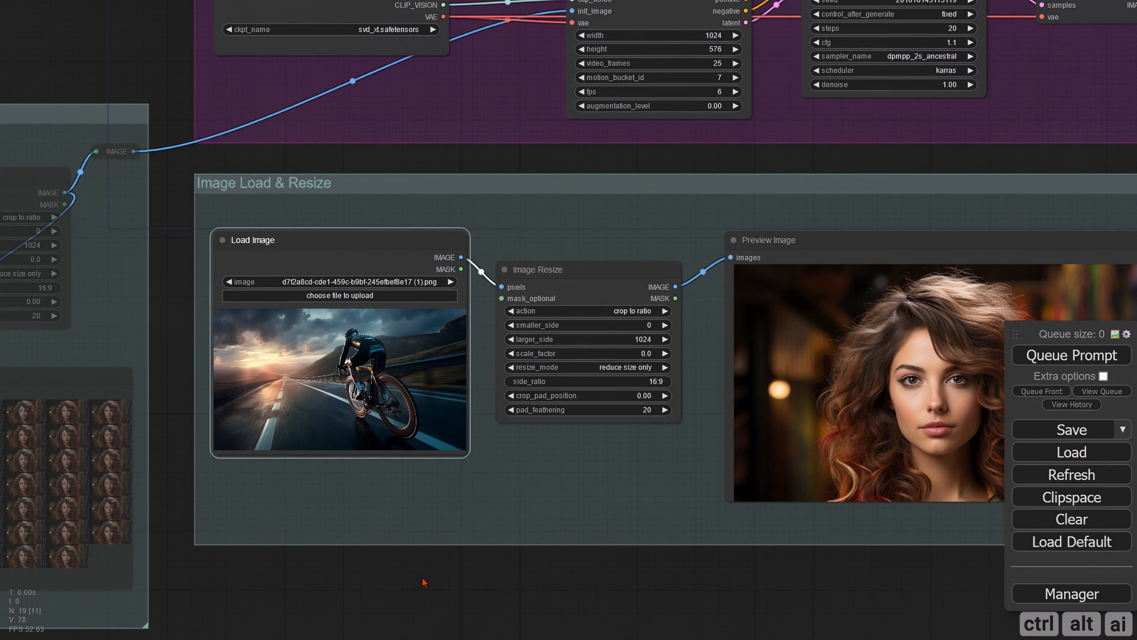
{"action": "scroll", "coordinate": [347, 474], "scroll_direction": "up", "scroll_amount": 9}
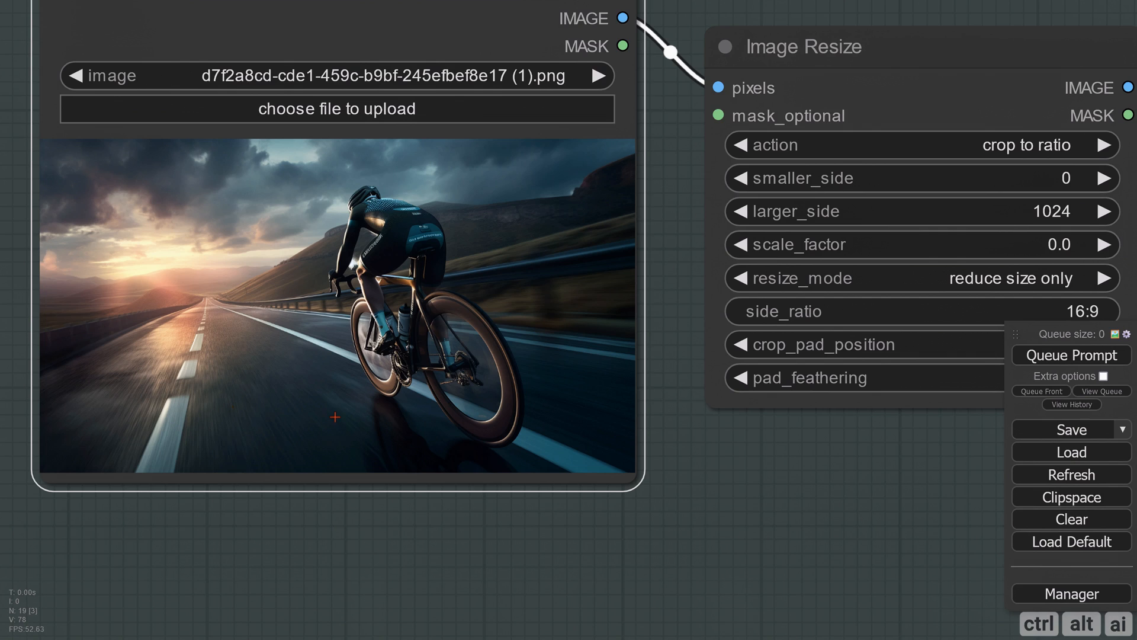
{"action": "scroll", "coordinate": [336, 417], "scroll_direction": "down", "scroll_amount": 10}
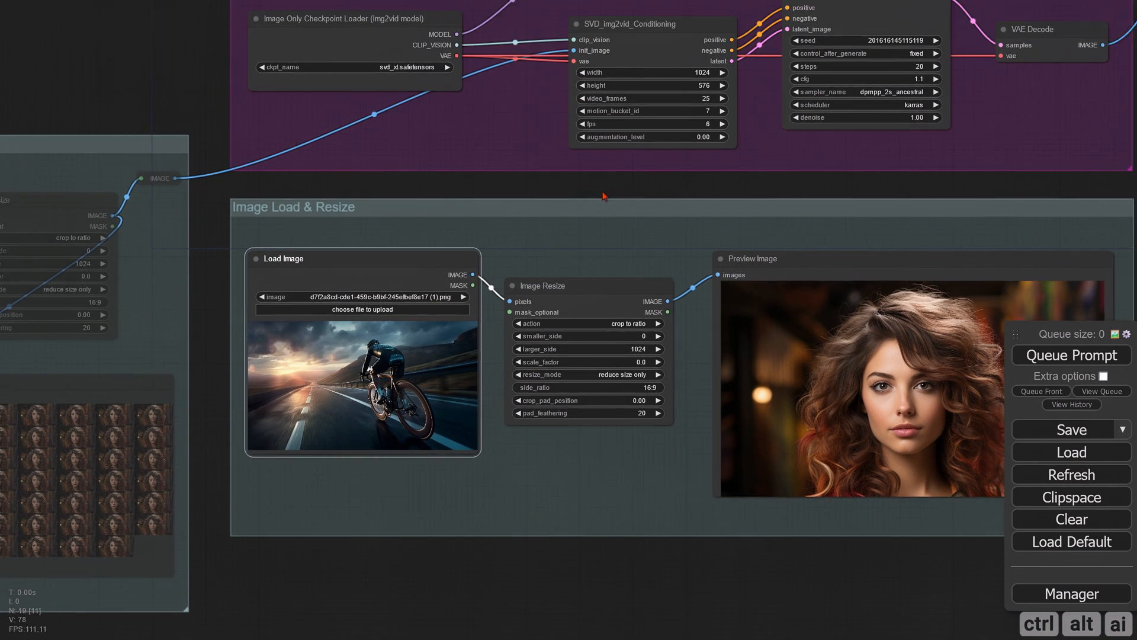
Step: Disconnect the reroute from SVD_img2vid_Conditioning's init_image and queue the prompt to preview the resized cyclist image
{"action": "left_click_drag", "start_coordinate": [603, 196], "coordinate": [426, 223]}
{"action": "left_click_drag", "start_coordinate": [495, 223], "coordinate": [583, 233]}
{"action": "left_click_drag", "start_coordinate": [436, 93], "coordinate": [72, 228]}
{"action": "left_click", "coordinate": [1066, 357]}
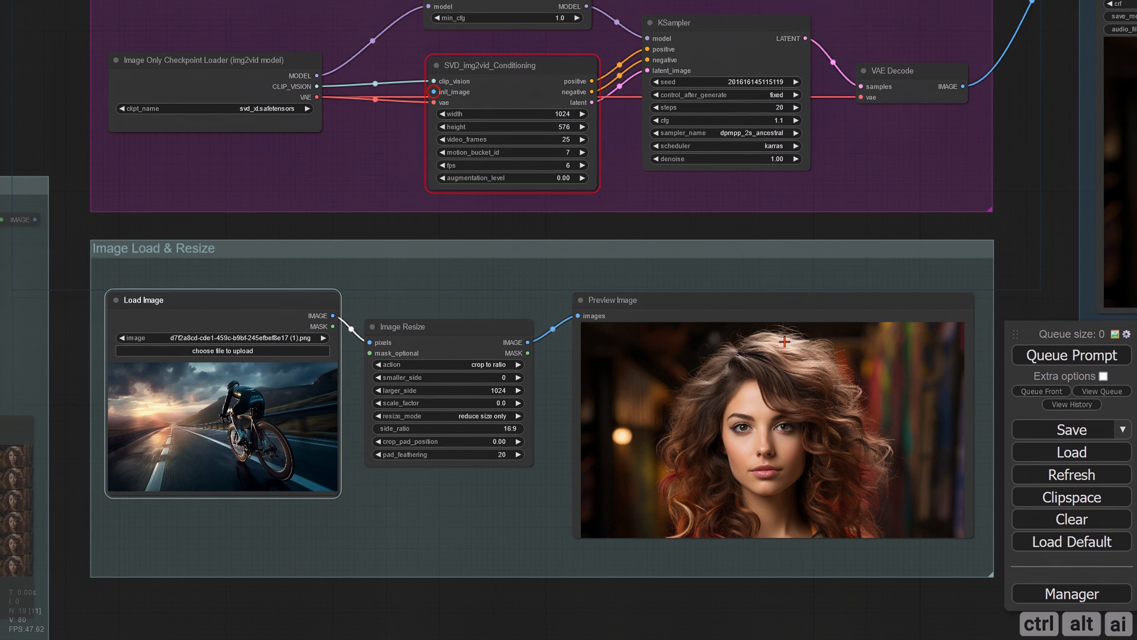
{"action": "scroll", "coordinate": [757, 439], "scroll_direction": "up", "scroll_amount": 4}
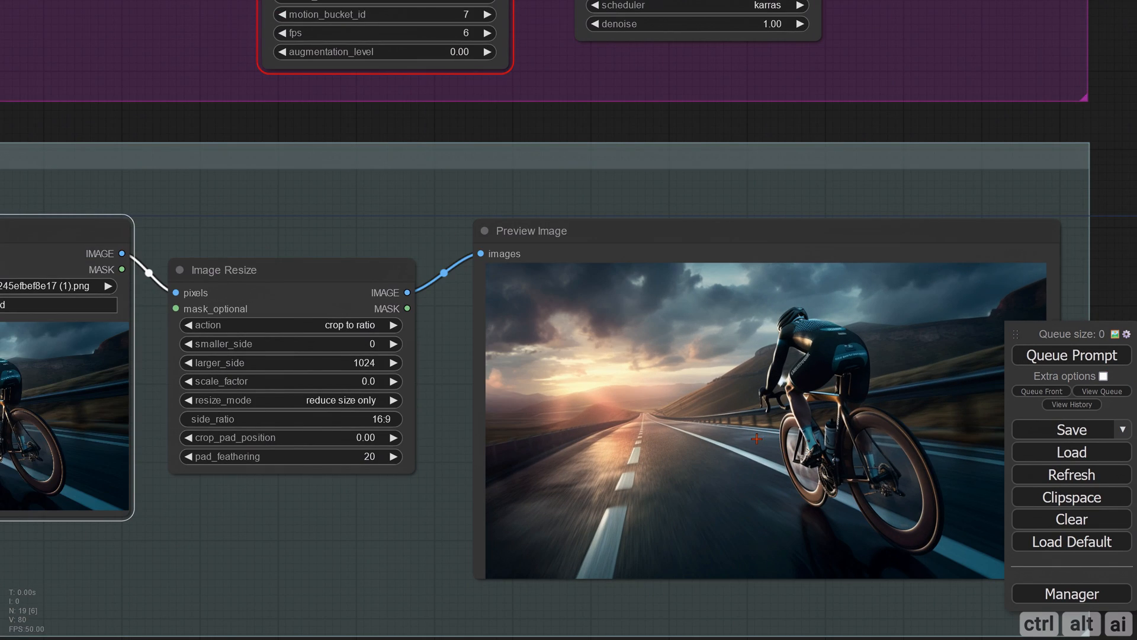
Step: Connect the IMAGE output of the cyclist's Image Resize node to init_image on SVD_img2vid_Conditioning
{"action": "left_click_drag", "start_coordinate": [436, 165], "coordinate": [452, 315]}
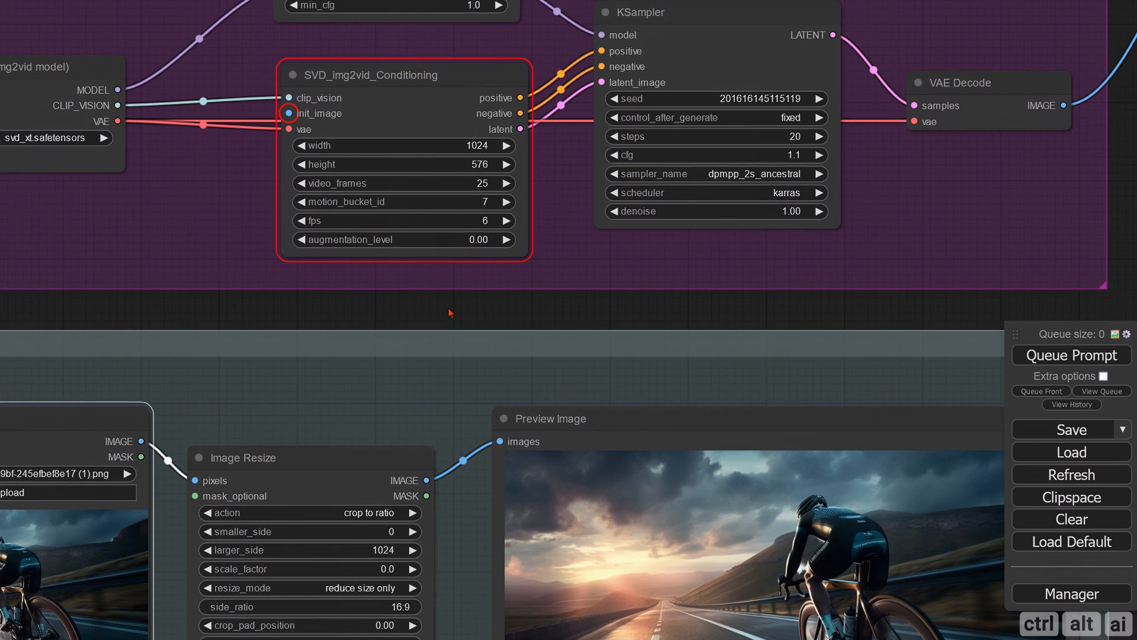
{"action": "scroll", "coordinate": [433, 474], "scroll_direction": "down", "scroll_amount": 2}
{"action": "left_click_drag", "start_coordinate": [423, 440], "coordinate": [316, 148]}
Step: Set the KSampler to the euler sampler with the simple scheduler, and set motion_bucket_id to 5 in SVD_img2vid_Conditioning
{"action": "left_click_drag", "start_coordinate": [779, 302], "coordinate": [743, 322]}
{"action": "left_click", "coordinate": [678, 220]}
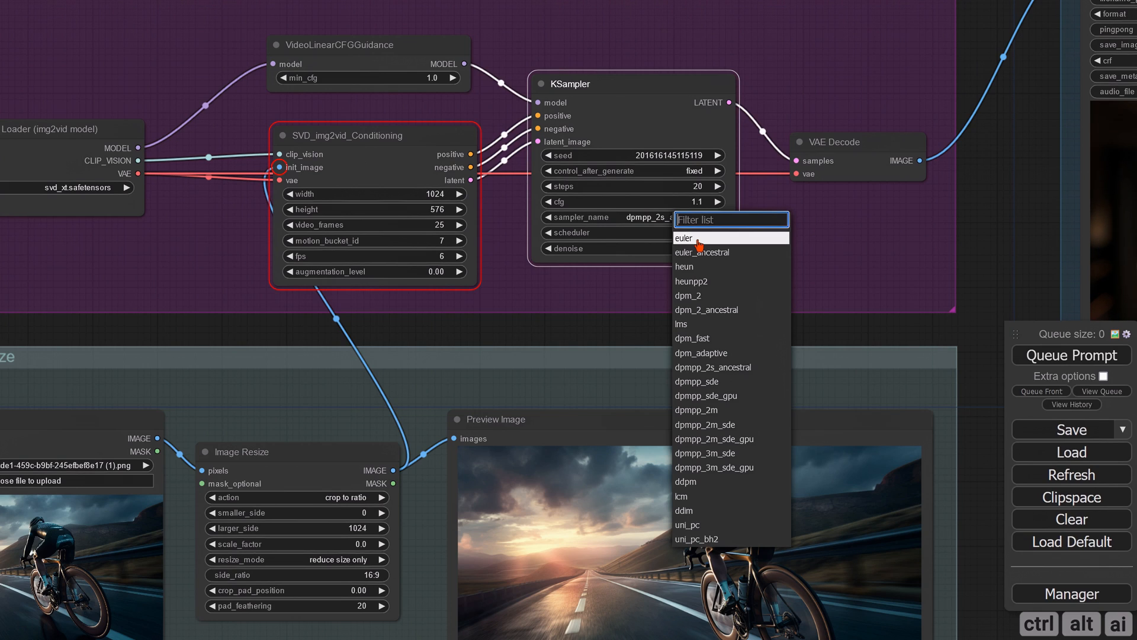
{"action": "left_click", "coordinate": [699, 239]}
{"action": "left_click", "coordinate": [682, 232]}
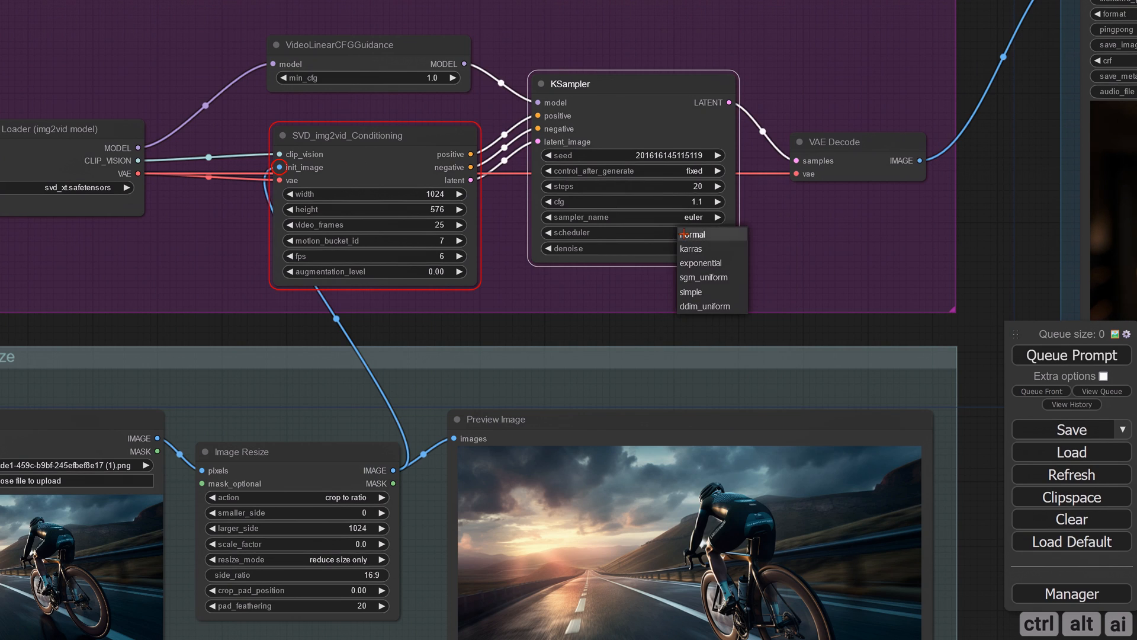
{"action": "left_click", "coordinate": [693, 292]}
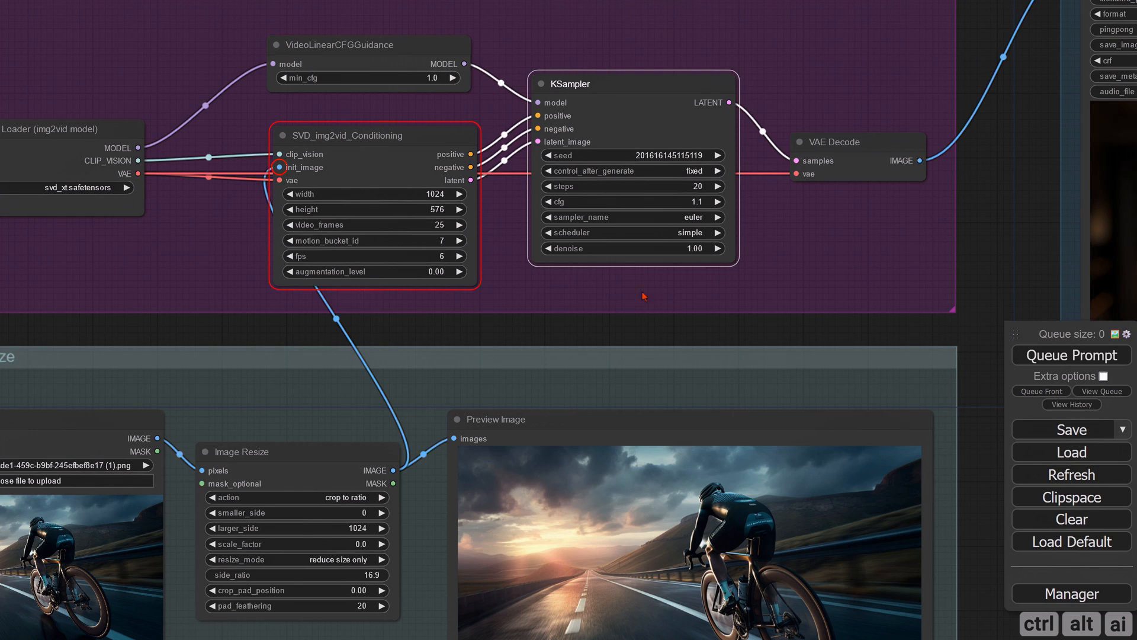
{"action": "left_click", "coordinate": [445, 240]}
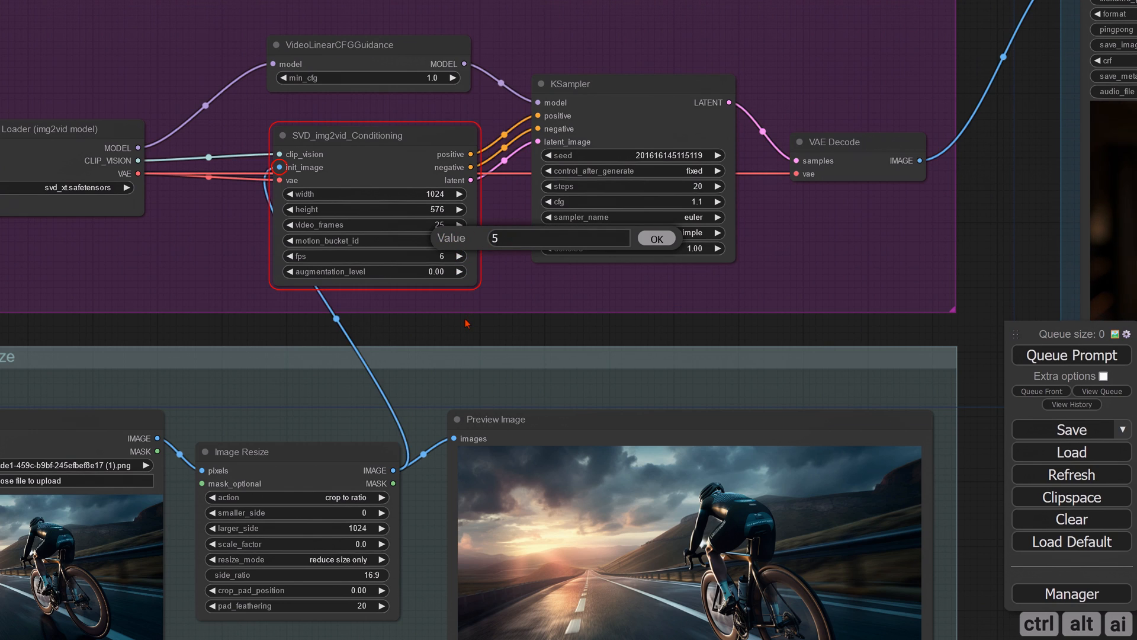
{"action": "left_click", "coordinate": [657, 237]}
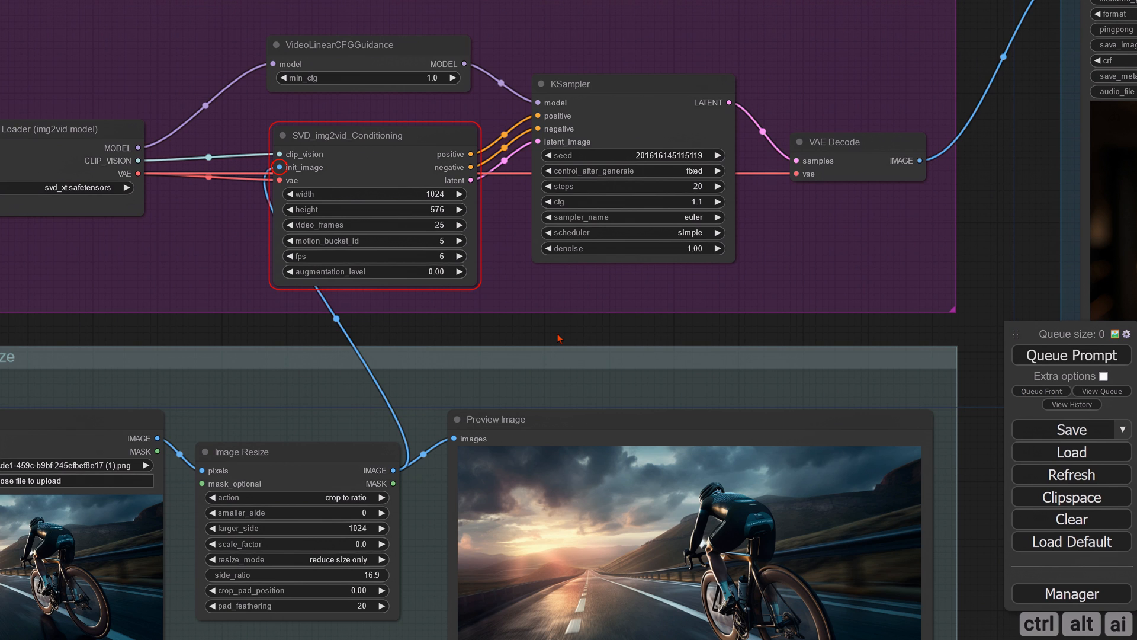
Step: Generate the cyclist video and examine its motion in the Video Combine preview
{"action": "scroll", "coordinate": [557, 338], "scroll_direction": "down", "scroll_amount": 3}
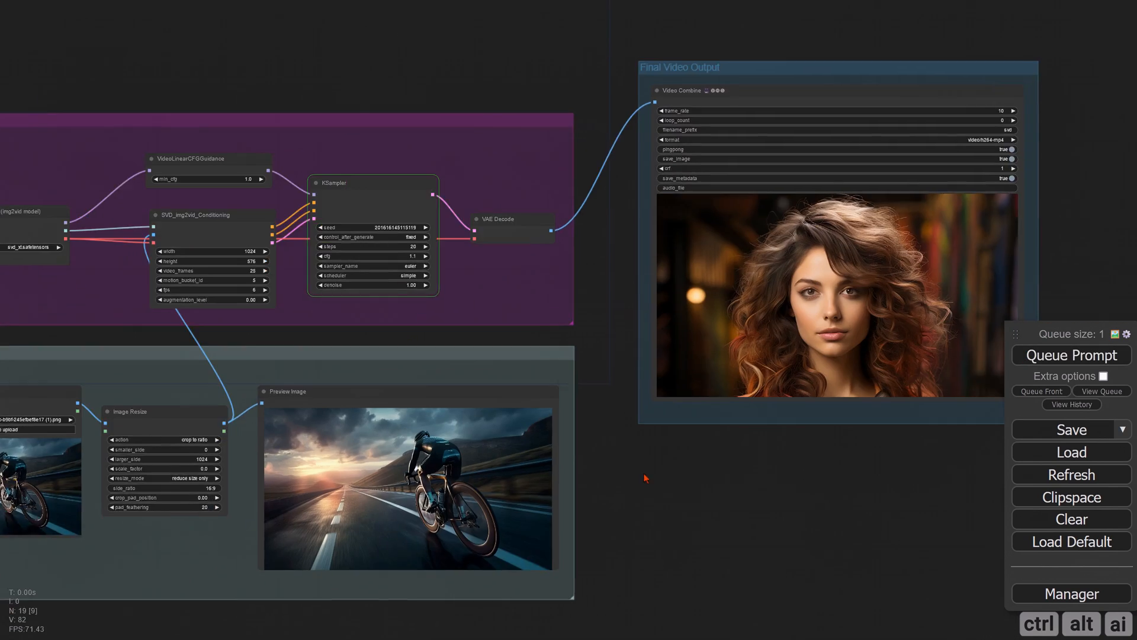
{"action": "left_click_drag", "start_coordinate": [645, 478], "coordinate": [495, 567]}
{"action": "scroll", "coordinate": [495, 567], "scroll_direction": "up", "scroll_amount": 3}
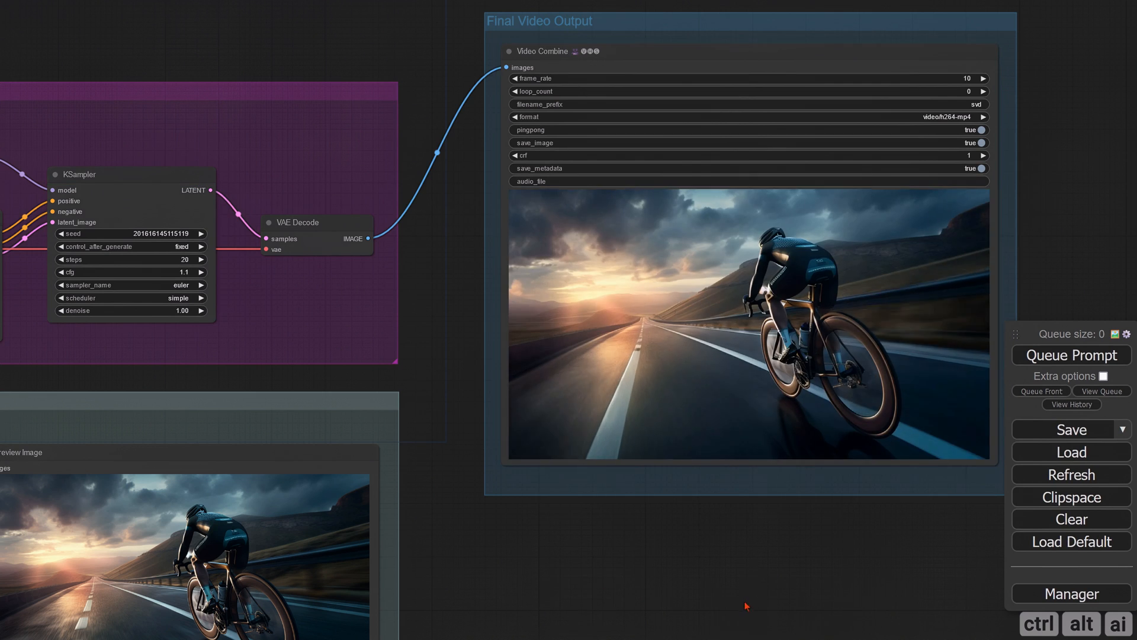
{"action": "left_click_drag", "start_coordinate": [745, 602], "coordinate": [656, 615]}
{"action": "scroll", "coordinate": [658, 616], "scroll_direction": "up", "scroll_amount": 3}
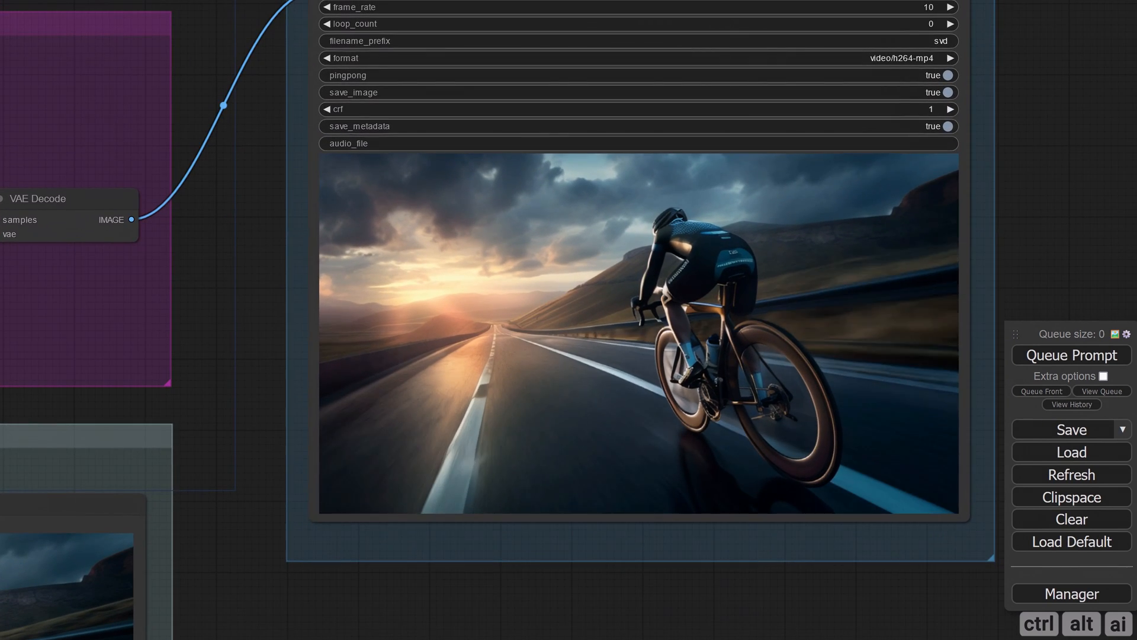
{"action": "scroll", "coordinate": [647, 634], "scroll_direction": "up", "scroll_amount": 2}
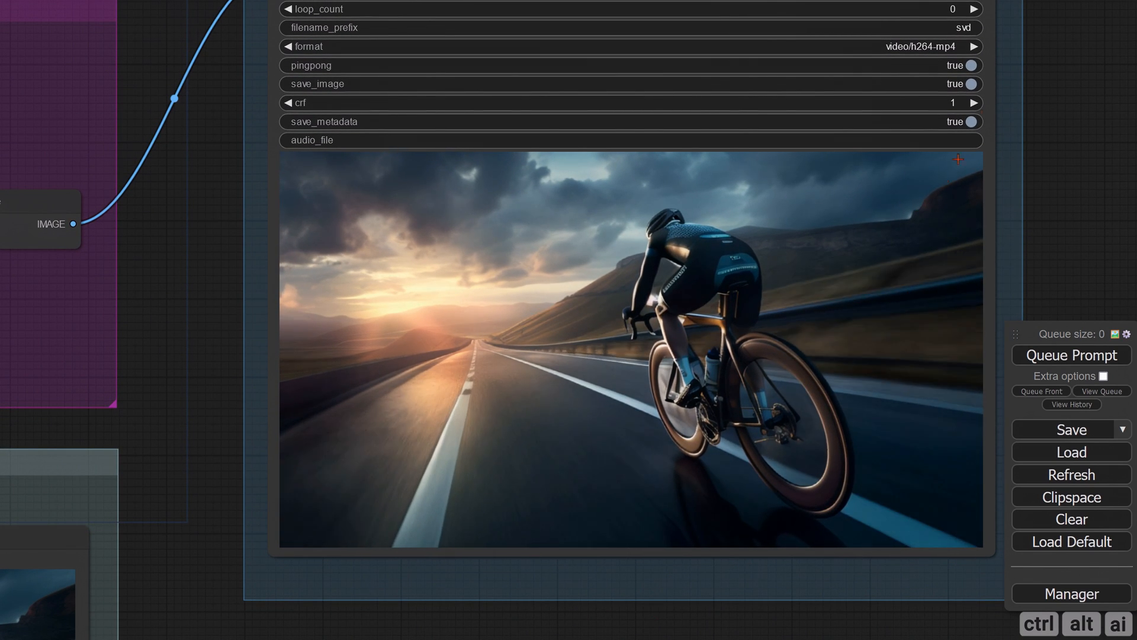
Step: Turn off pingpong in the Video Combine node and queue the prompt again to check the cyclist's forward-only motion
{"action": "left_click", "coordinate": [971, 66]}
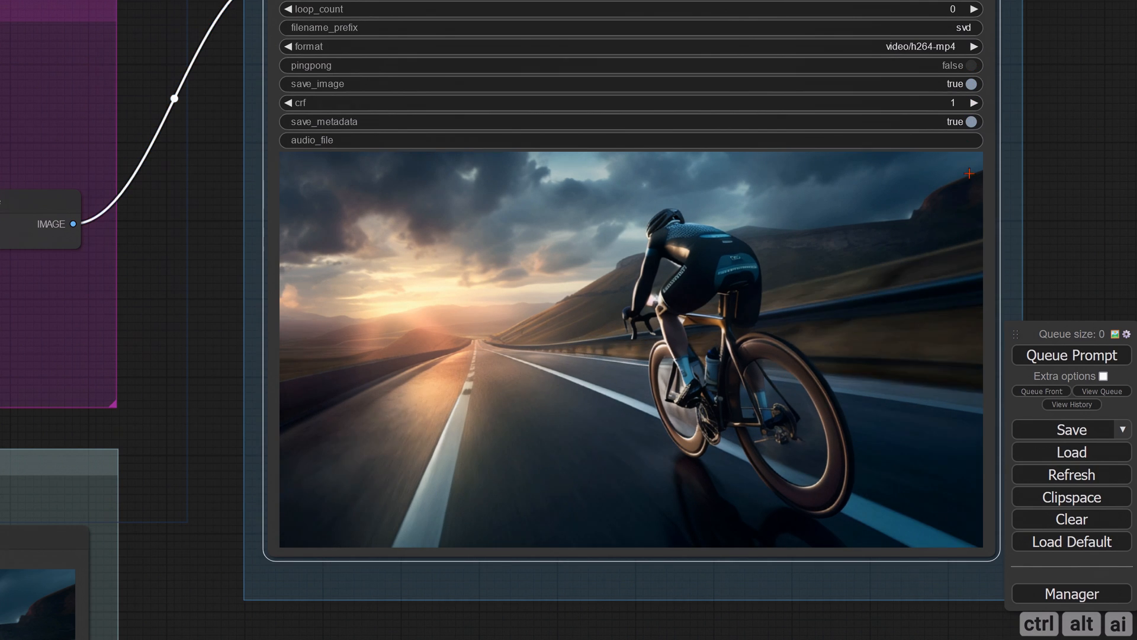
{"action": "scroll", "coordinate": [968, 183], "scroll_direction": "down", "scroll_amount": 3}
{"action": "scroll", "coordinate": [969, 198], "scroll_direction": "down", "scroll_amount": 3}
{"action": "key", "text": "ctrl+Return"}
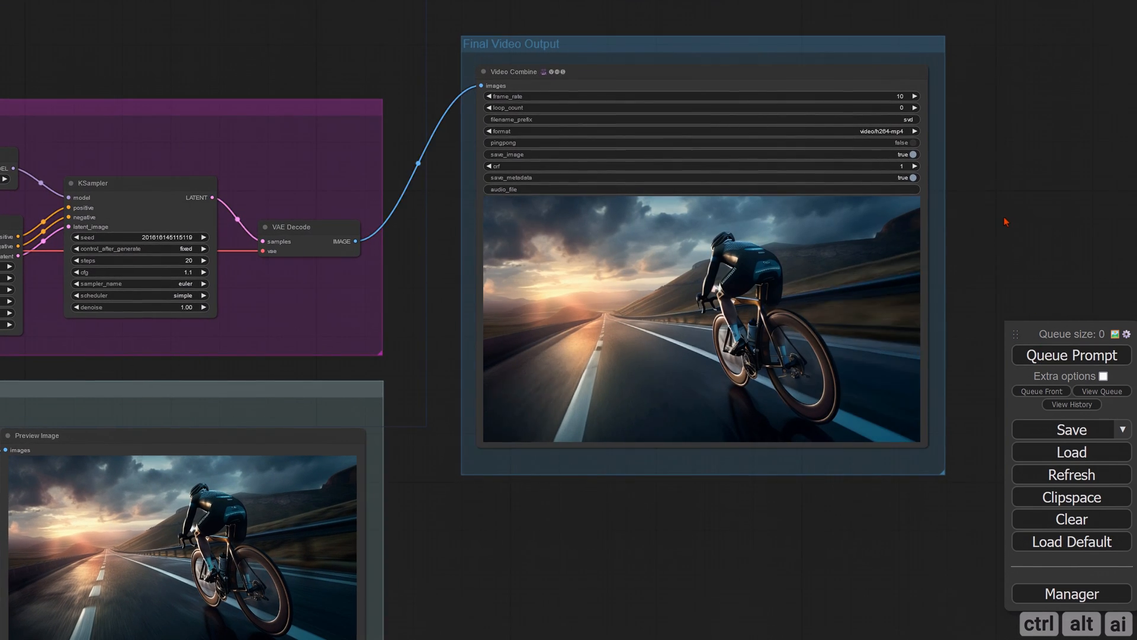
{"action": "scroll", "coordinate": [1015, 219], "scroll_direction": "up", "scroll_amount": 5}
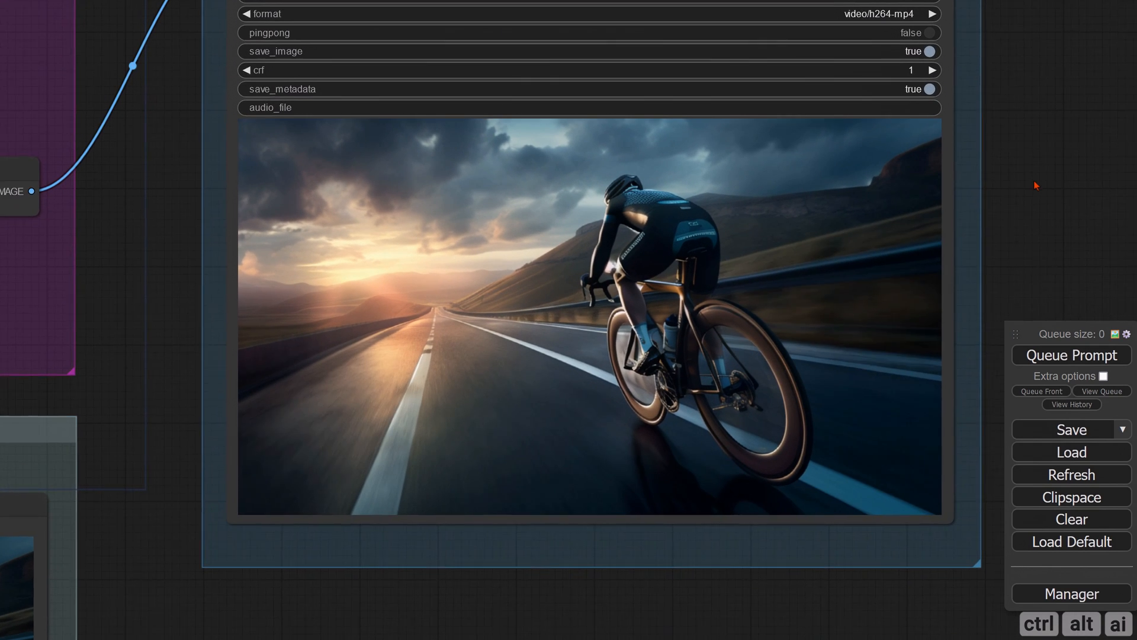
{"action": "left_click_drag", "start_coordinate": [1034, 181], "coordinate": [1036, 183]}
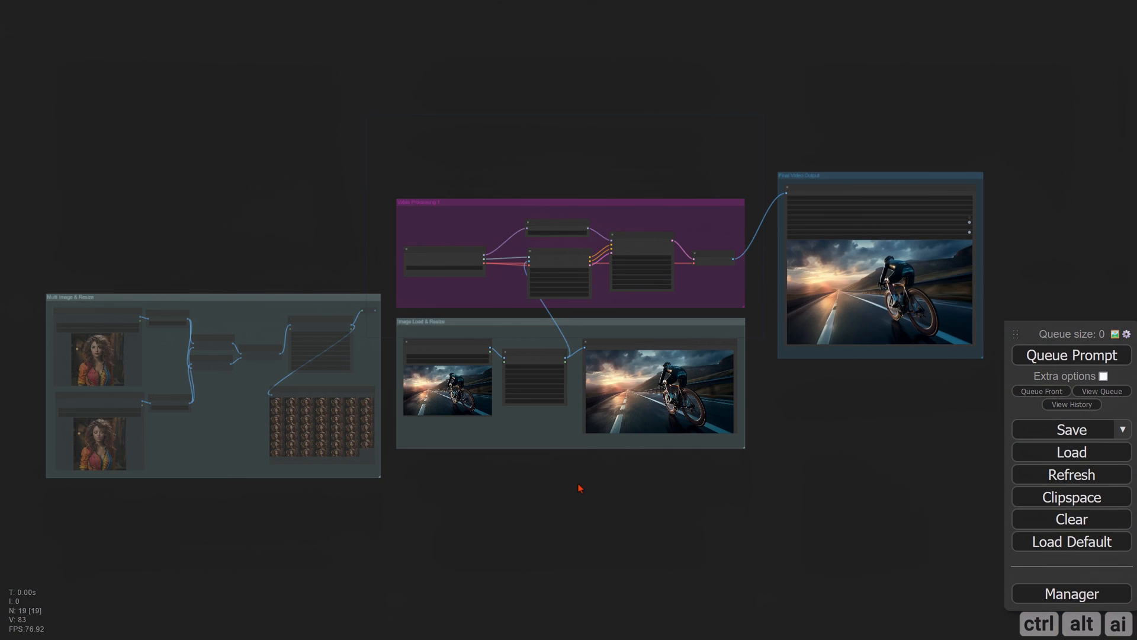
Step: Load the motorcycle racers image ae2dcd2a-959b-4d64-9311-fb20394b0431.png into the Load Image node of the Image Load & Resize group
{"action": "scroll", "coordinate": [485, 433], "scroll_direction": "up", "scroll_amount": 10}
{"action": "scroll", "coordinate": [429, 450], "scroll_direction": "up", "scroll_amount": 3}
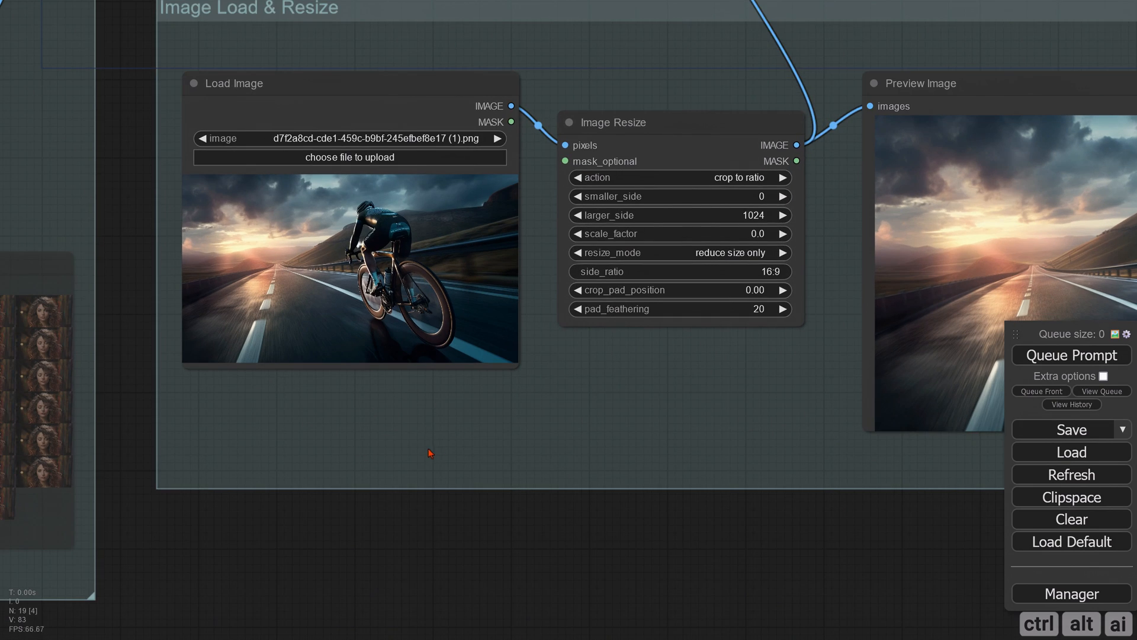
{"action": "left_click_drag", "start_coordinate": [429, 450], "coordinate": [430, 533]}
{"action": "left_click", "coordinate": [350, 238]}
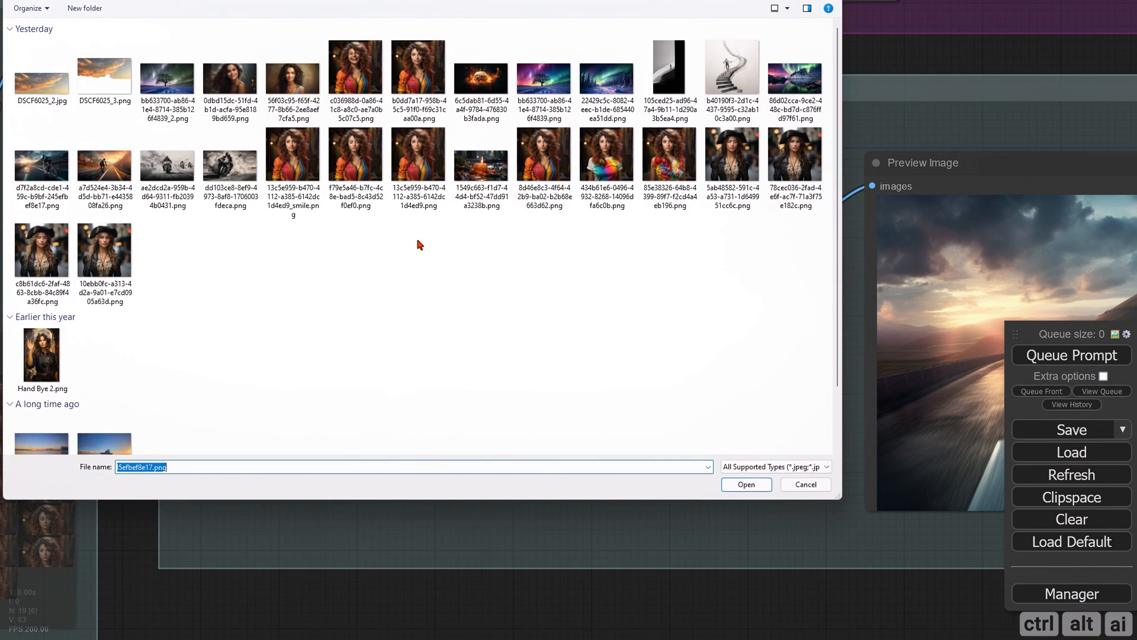
{"action": "double_click", "coordinate": [165, 181]}
{"action": "scroll", "coordinate": [356, 359], "scroll_direction": "up", "scroll_amount": 2}
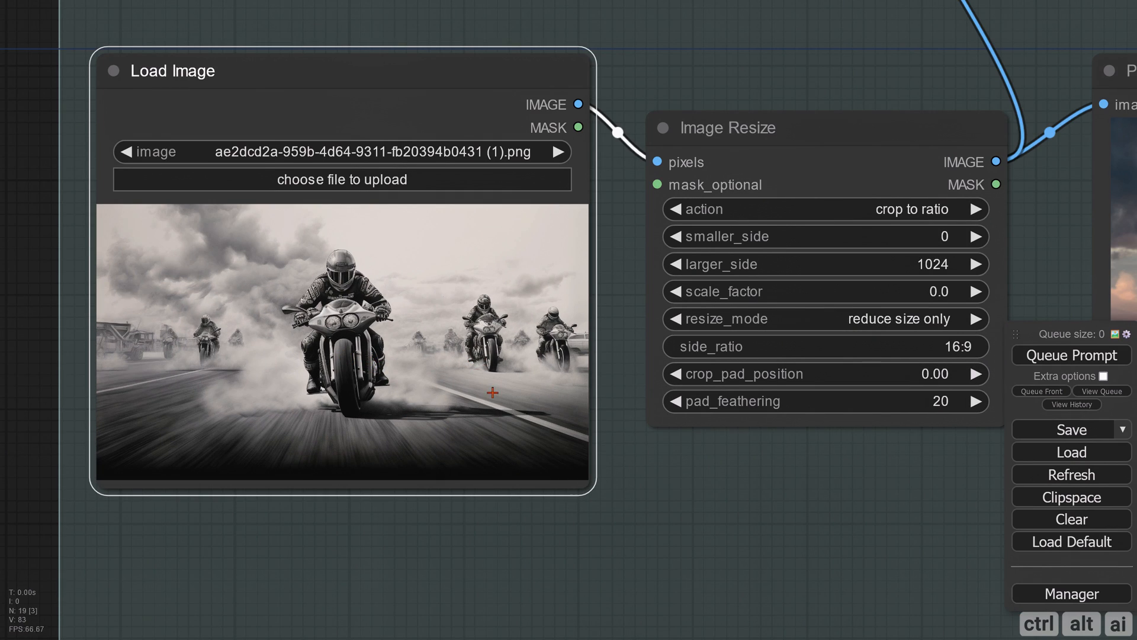
Step: Disconnect the resized image from init_image on SVD_img2vid_Conditioning and queue the prompt to preview only the cropped motorcycle image
{"action": "scroll", "coordinate": [471, 392], "scroll_direction": "down", "scroll_amount": 6}
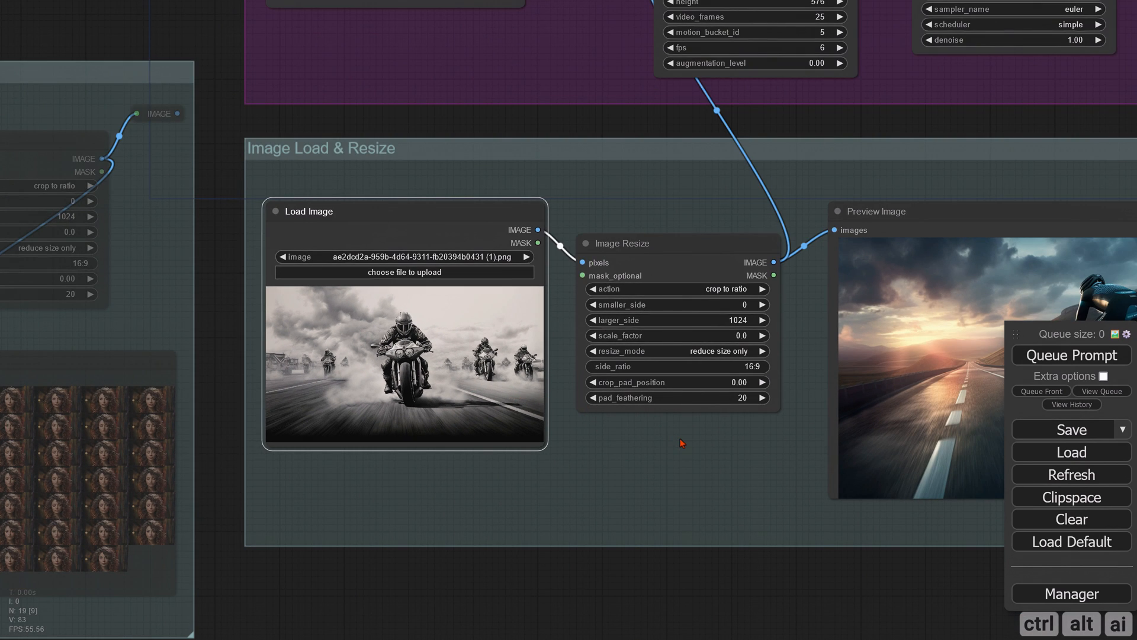
{"action": "scroll", "coordinate": [683, 443], "scroll_direction": "down", "scroll_amount": 2}
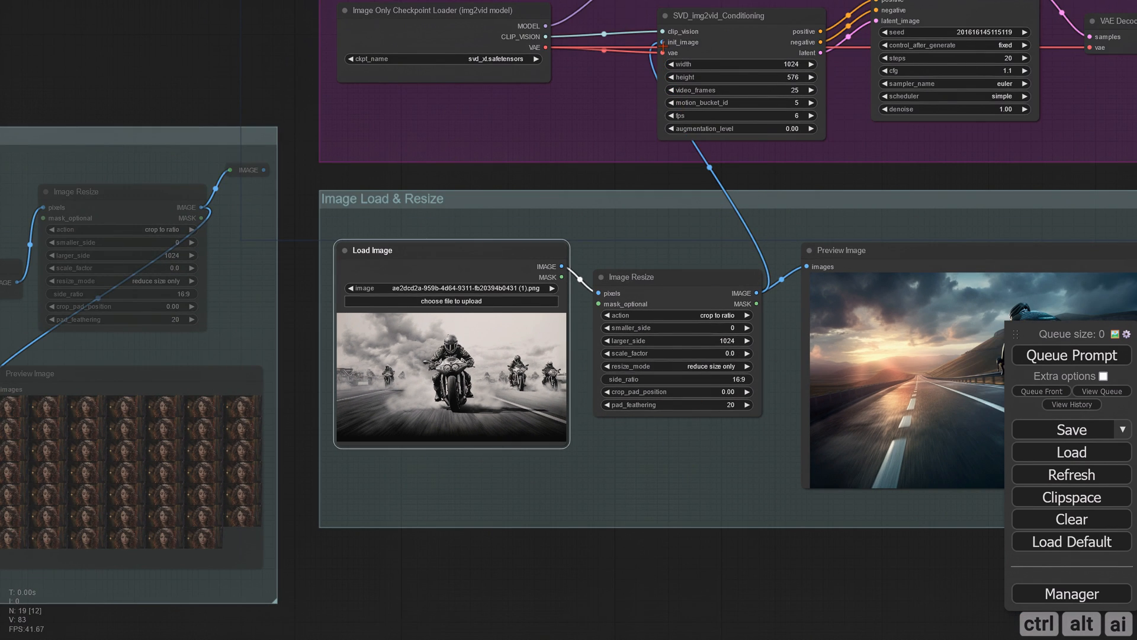
{"action": "left_click_drag", "start_coordinate": [662, 44], "coordinate": [758, 293]}
{"action": "left_click_drag", "start_coordinate": [810, 566], "coordinate": [641, 568]}
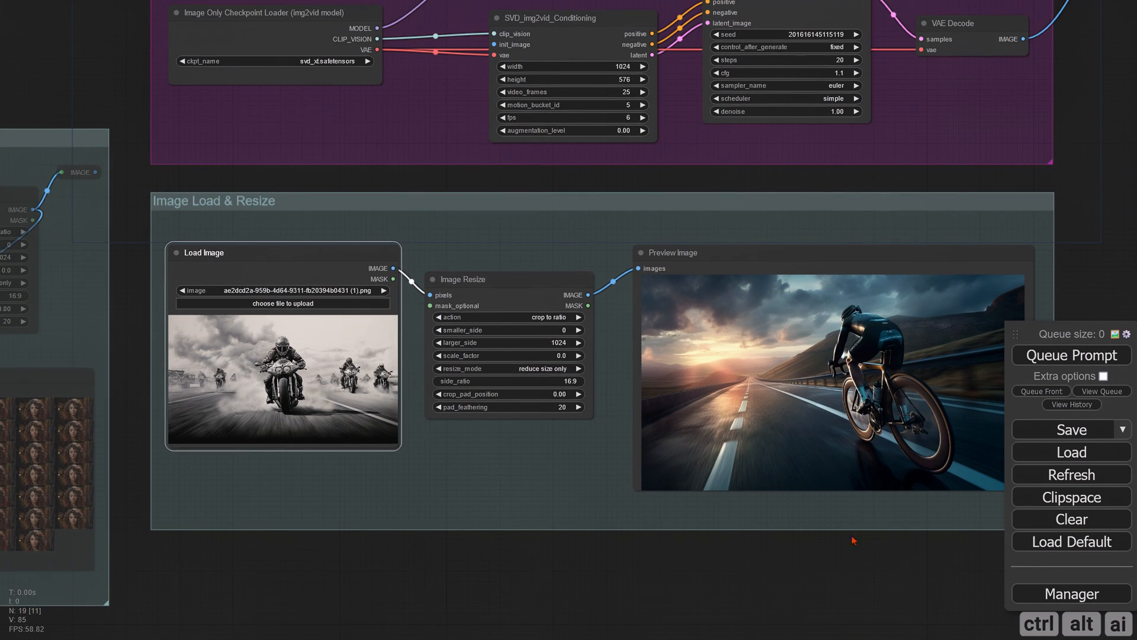
{"action": "left_click", "coordinate": [1072, 354]}
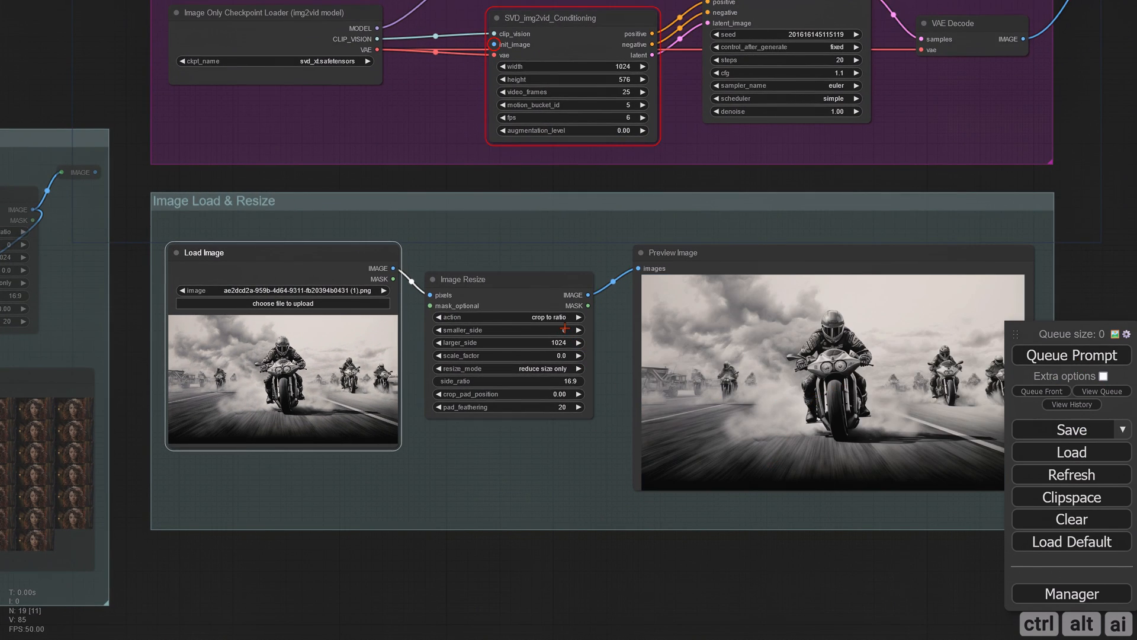
Step: Reconnect the Image Resize IMAGE output to init_image on SVD_img2vid_Conditioning and set that node's augmentation_level to 0.10
{"action": "left_click_drag", "start_coordinate": [465, 183], "coordinate": [440, 312]}
{"action": "left_click_drag", "start_coordinate": [544, 394], "coordinate": [450, 144]}
{"action": "scroll", "coordinate": [552, 255], "scroll_direction": "up", "scroll_amount": 3}
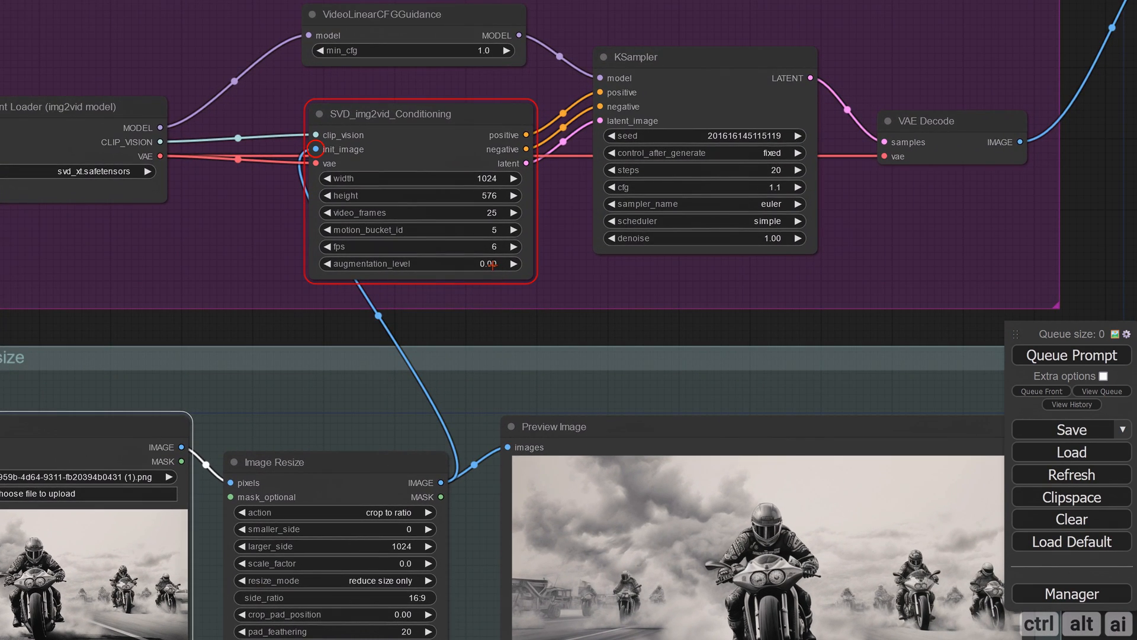
{"action": "left_click", "coordinate": [492, 265]}
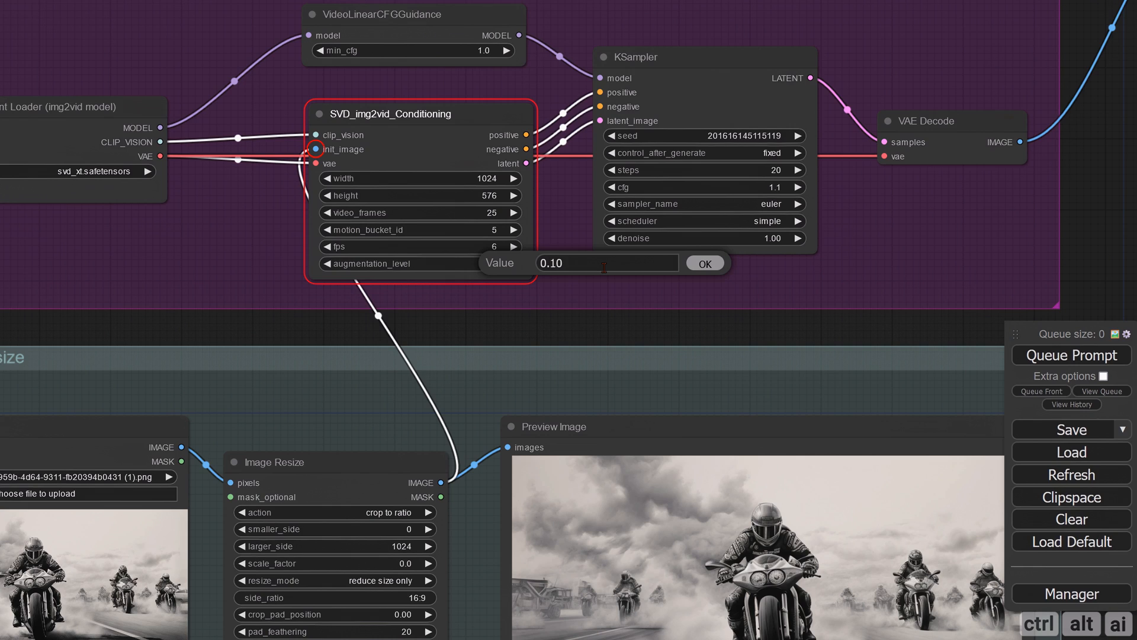
{"action": "key", "text": "Return"}
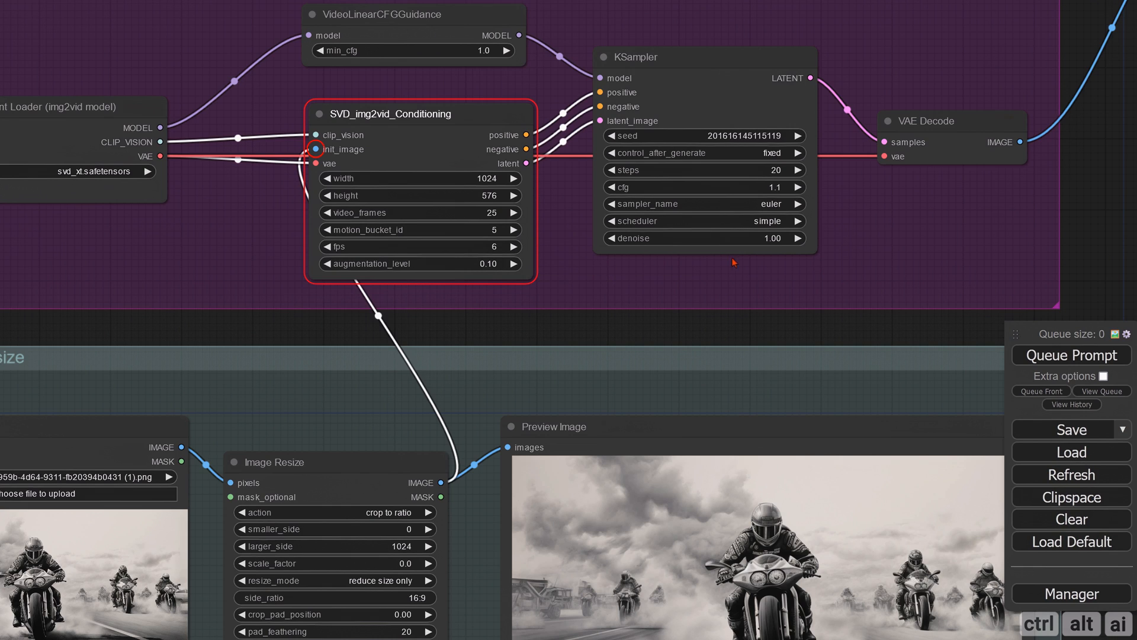
Step: Set the KSampler's cfg to 1.2 and its sampler to dpm_2_ancestral
{"action": "left_click_drag", "start_coordinate": [724, 292], "coordinate": [665, 326]}
{"action": "left_click", "coordinate": [737, 221]}
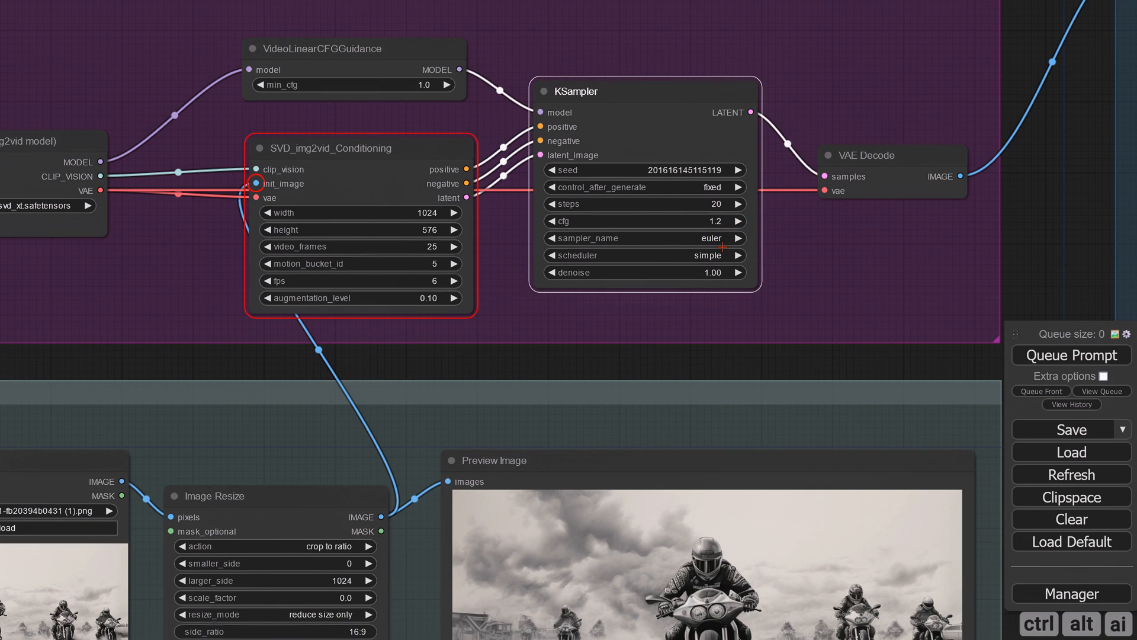
{"action": "left_click", "coordinate": [722, 242]}
{"action": "left_click", "coordinate": [767, 332]}
Step: Generate the motorcycle video and examine the riders and smoke in the Video Combine preview
{"action": "left_click", "coordinate": [1043, 354]}
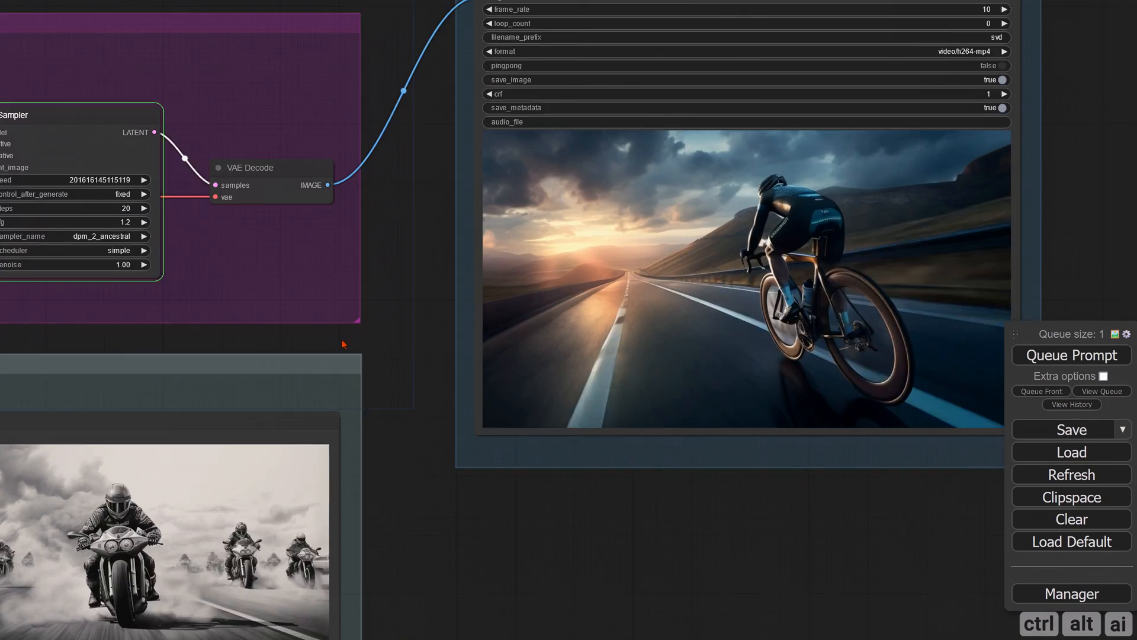
{"action": "scroll", "coordinate": [388, 414], "scroll_direction": "down", "scroll_amount": 2}
{"action": "left_click_drag", "start_coordinate": [346, 342], "coordinate": [364, 422]}
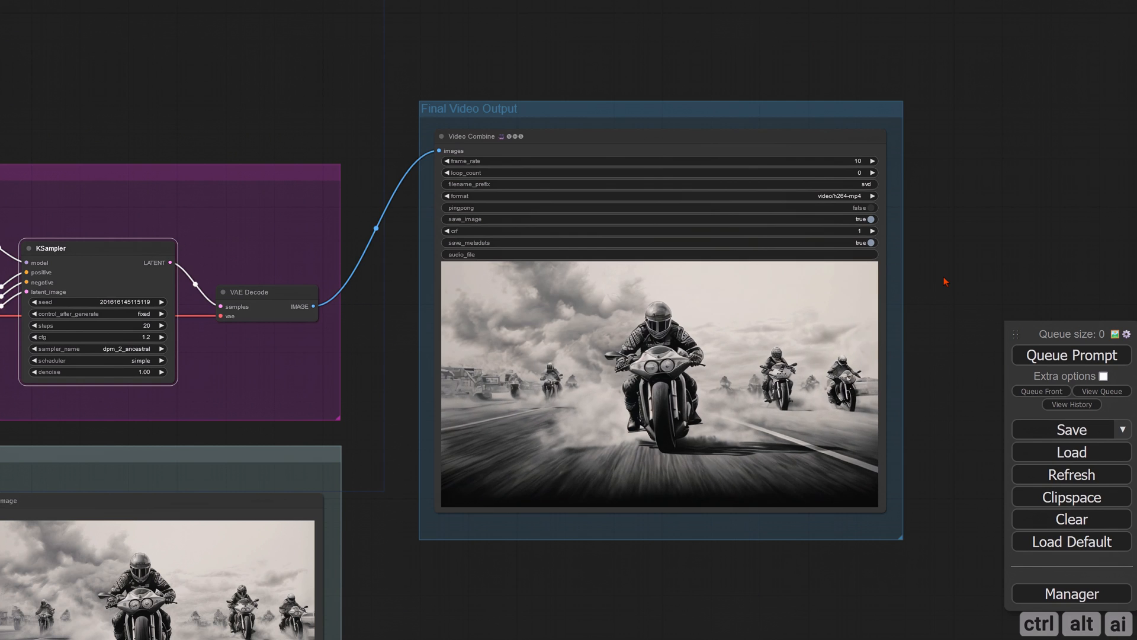
{"action": "scroll", "coordinate": [954, 300], "scroll_direction": "up", "scroll_amount": 5}
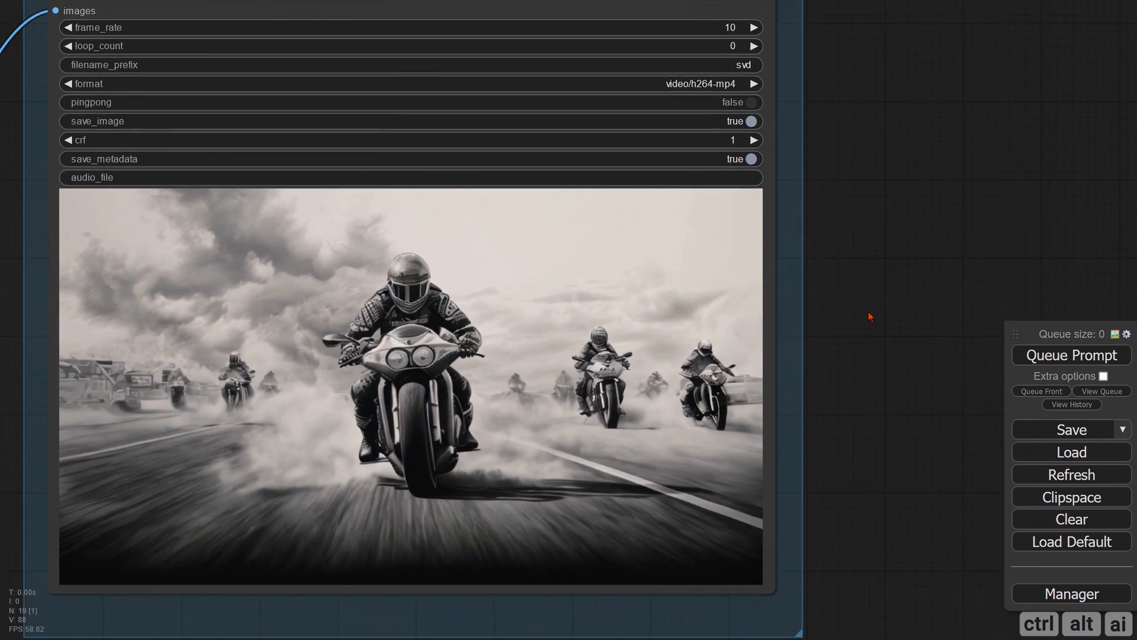
{"action": "left_click_drag", "start_coordinate": [869, 316], "coordinate": [972, 286]}
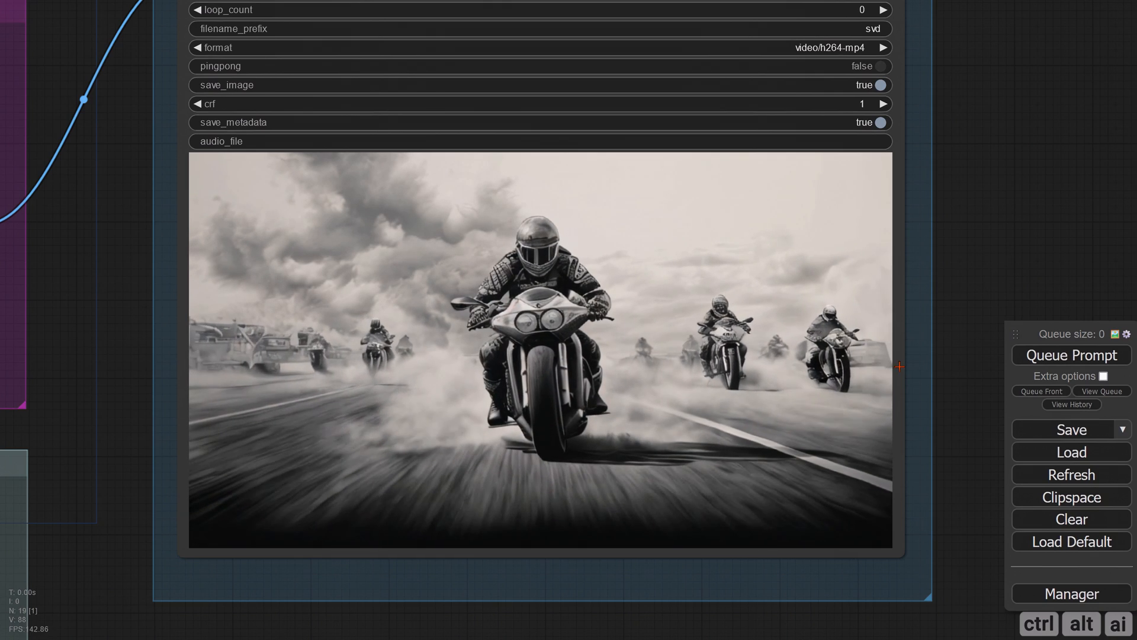
Step: Set augmentation_level to 0.00 in SVD_img2vid_Conditioning for a comparison run
{"action": "scroll", "coordinate": [899, 366], "scroll_direction": "down", "scroll_amount": 3}
{"action": "scroll", "coordinate": [899, 367], "scroll_direction": "down", "scroll_amount": 2}
{"action": "left_click_drag", "start_coordinate": [414, 398], "coordinate": [667, 383]}
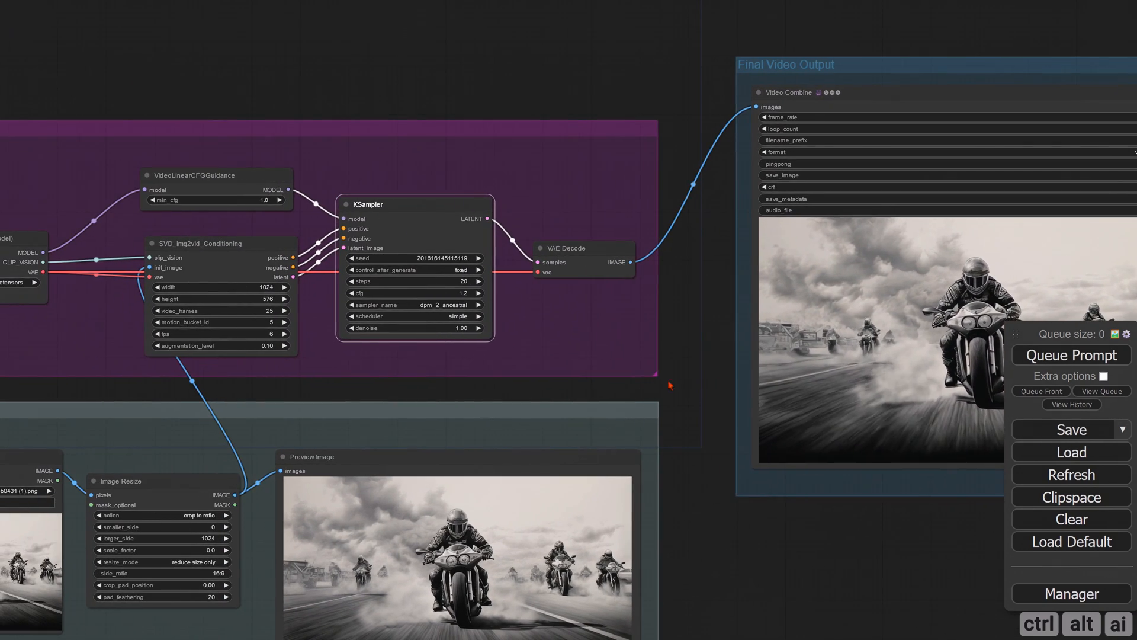
{"action": "left_click_drag", "start_coordinate": [272, 368], "coordinate": [286, 325]}
{"action": "scroll", "coordinate": [353, 360], "scroll_direction": "up", "scroll_amount": 5}
{"action": "scroll", "coordinate": [372, 371], "scroll_direction": "down", "scroll_amount": 2}
Step: Queue the motorcycle video without augmentation and inspect its motion in the Video Combine preview
{"action": "left_click", "coordinate": [1027, 358]}
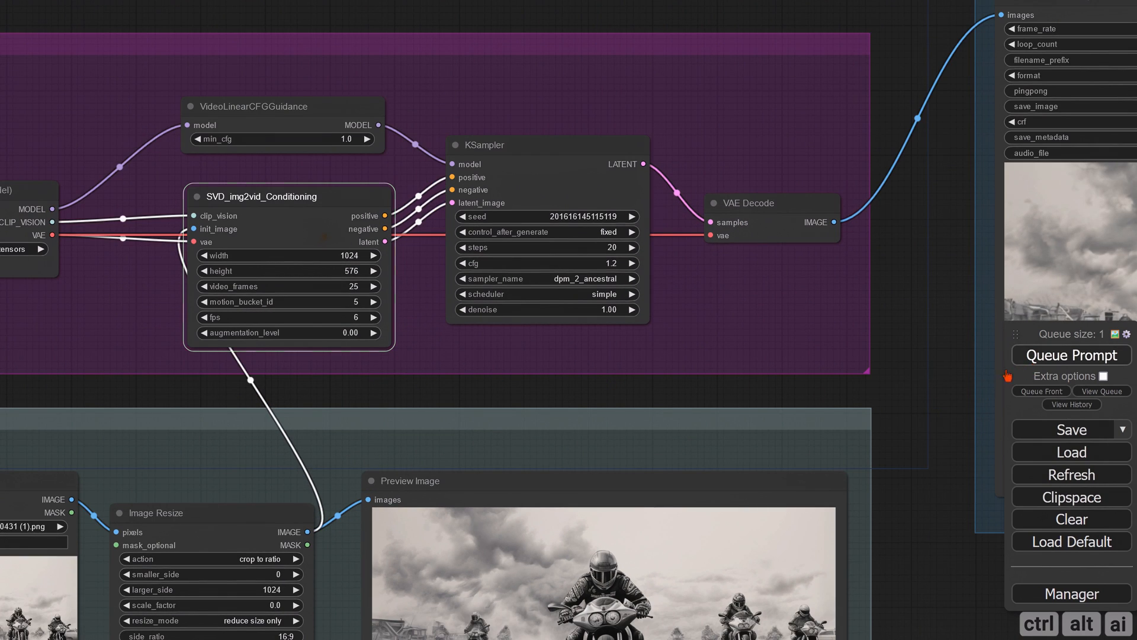
{"action": "scroll", "coordinate": [982, 279], "scroll_direction": "down", "scroll_amount": 3}
{"action": "scroll", "coordinate": [971, 283], "scroll_direction": "up", "scroll_amount": 1}
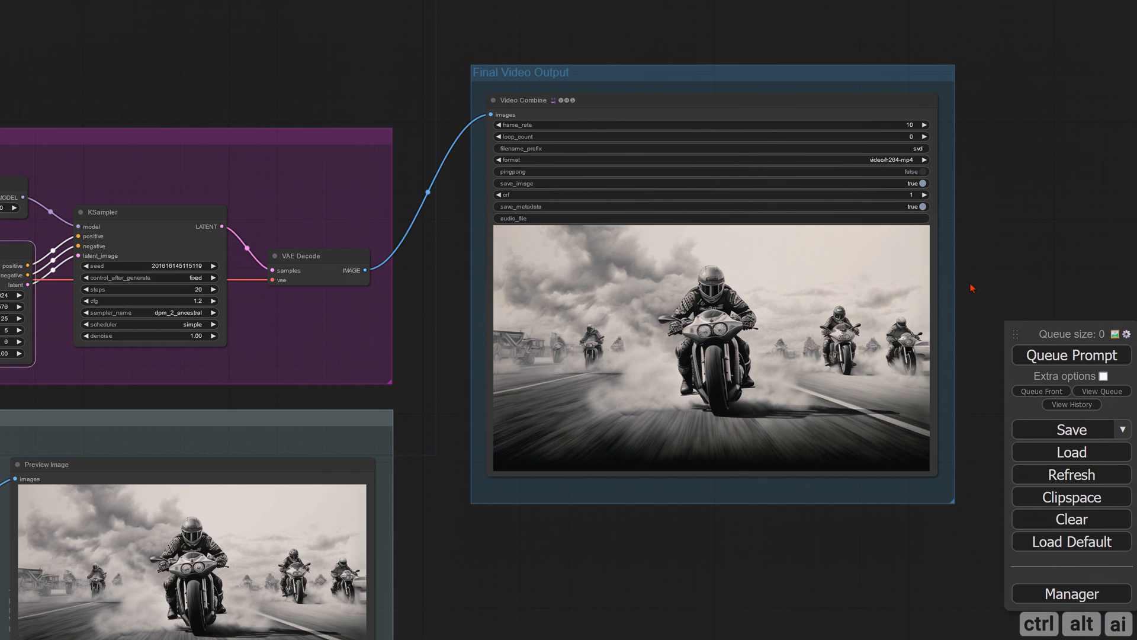
{"action": "scroll", "coordinate": [911, 356], "scroll_direction": "up", "scroll_amount": 5}
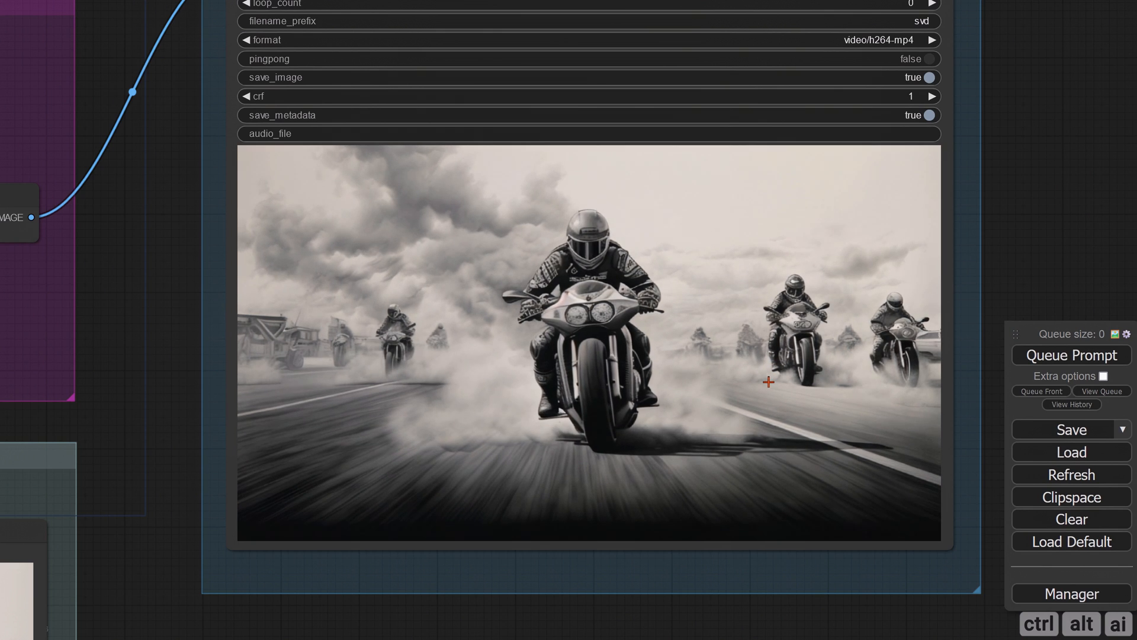
Step: Raise the augmentation_level in SVD_img2vid_Conditioning to 0.4
{"action": "scroll", "coordinate": [771, 378], "scroll_direction": "down", "scroll_amount": 4}
{"action": "left_click_drag", "start_coordinate": [330, 399], "coordinate": [508, 399]}
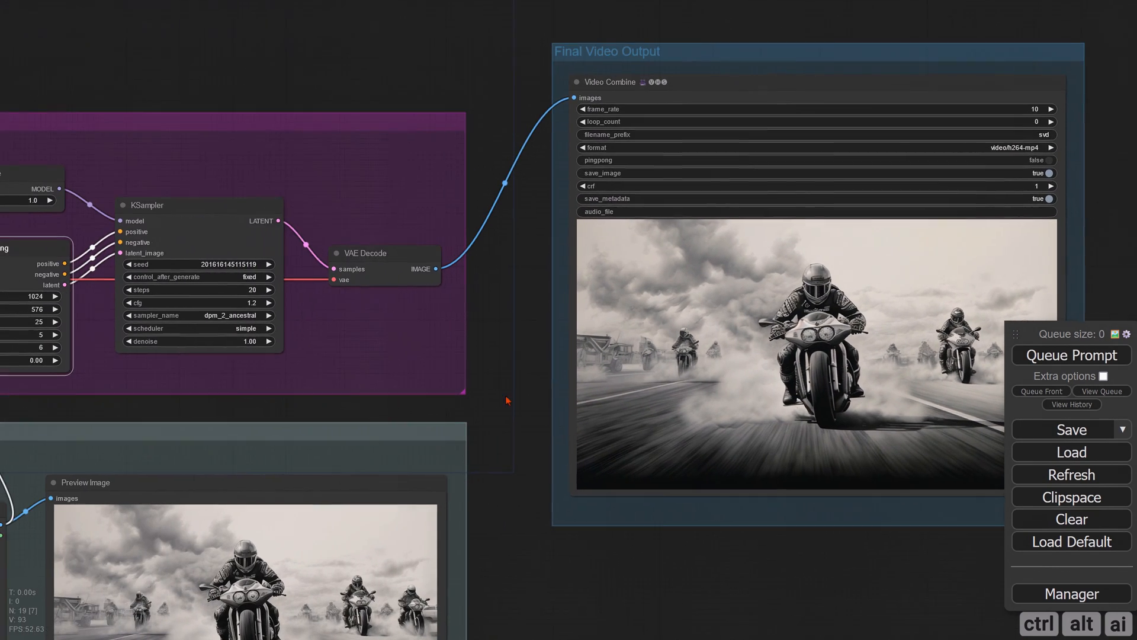
{"action": "scroll", "coordinate": [172, 344], "scroll_direction": "down", "scroll_amount": 2}
{"action": "left_click_drag", "start_coordinate": [602, 513], "coordinate": [750, 536]}
{"action": "scroll", "coordinate": [317, 448], "scroll_direction": "up", "scroll_amount": 4}
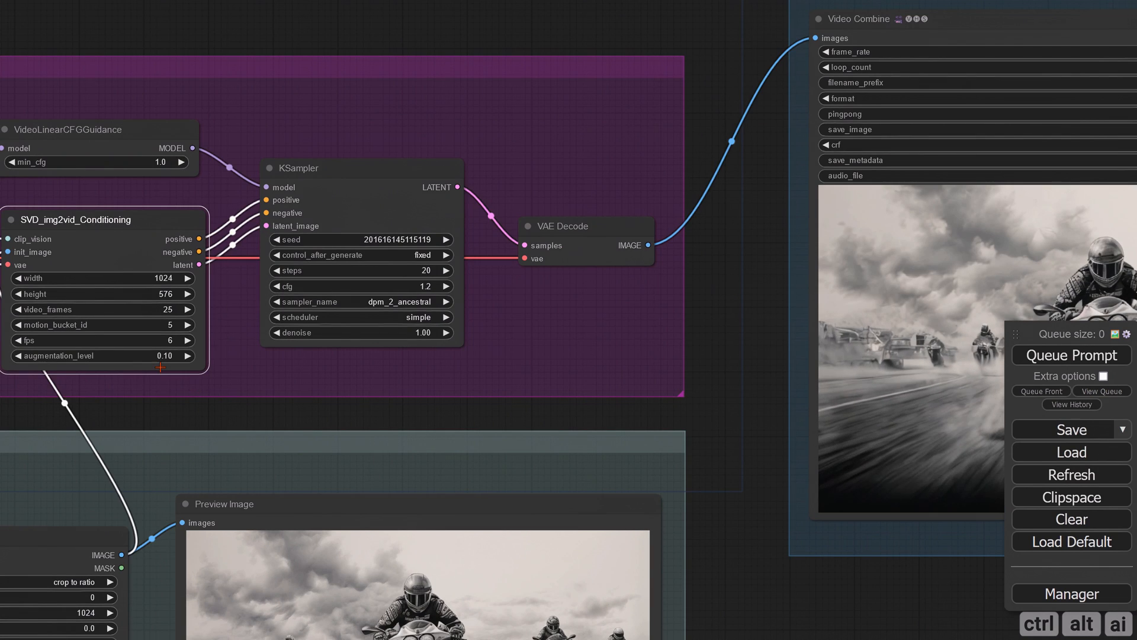
{"action": "left_click", "coordinate": [169, 358]}
{"action": "type", "text": "0.1"}
{"action": "key", "text": "BackSpace"}
{"action": "type", "text": "4"}
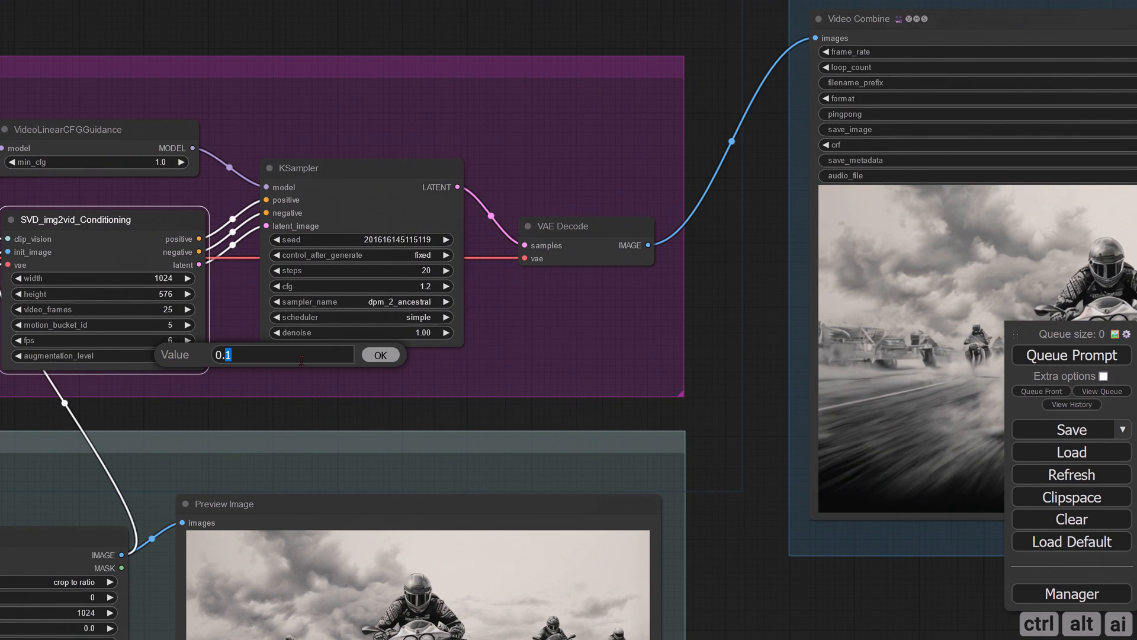
{"action": "left_click", "coordinate": [378, 360]}
Step: Regenerate the motorcycle video with the higher augmentation level and examine the riders and background for distortion
{"action": "scroll", "coordinate": [486, 379], "scroll_direction": "down", "scroll_amount": 2}
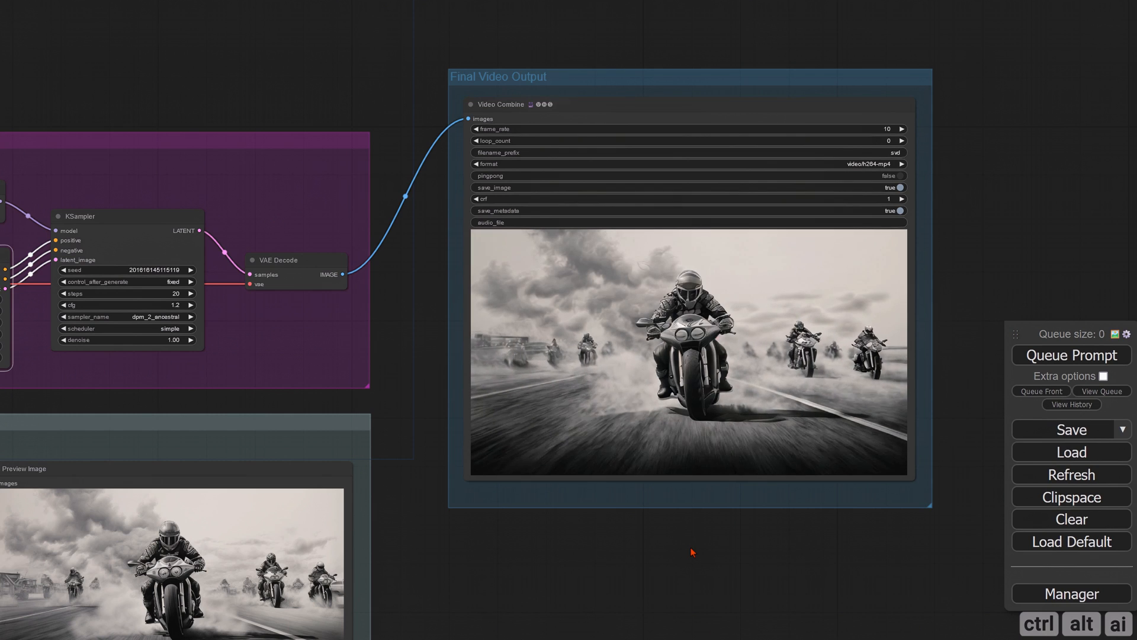
{"action": "left_click_drag", "start_coordinate": [728, 549], "coordinate": [642, 520]}
{"action": "scroll", "coordinate": [642, 520], "scroll_direction": "up", "scroll_amount": 4}
{"action": "scroll", "coordinate": [617, 454], "scroll_direction": "up", "scroll_amount": 2}
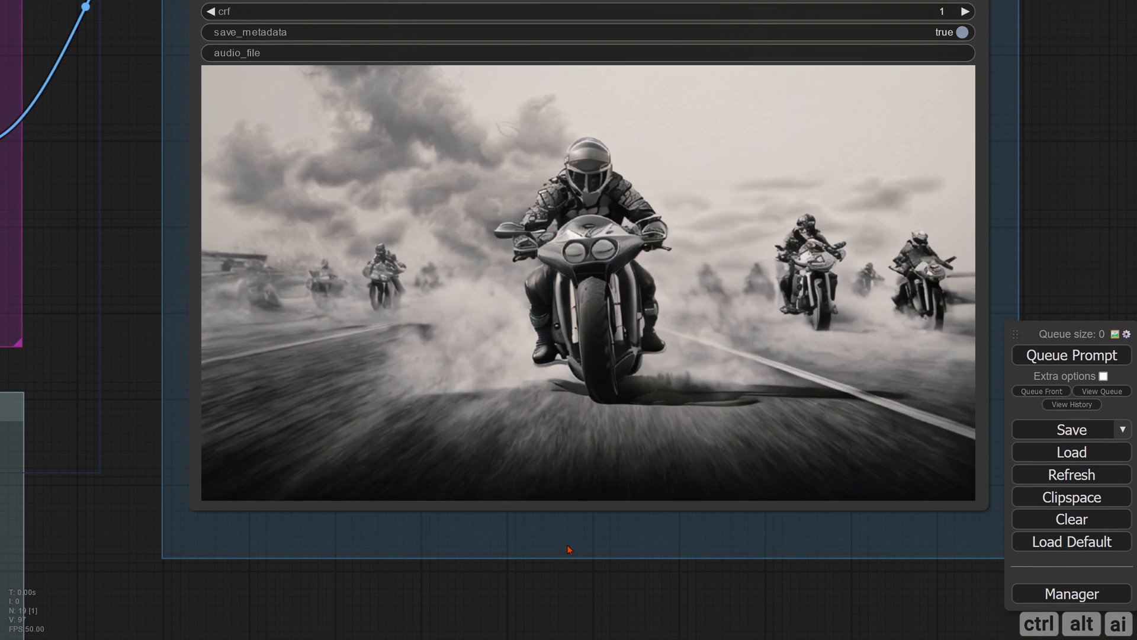
{"action": "left_click_drag", "start_coordinate": [571, 546], "coordinate": [538, 619]}
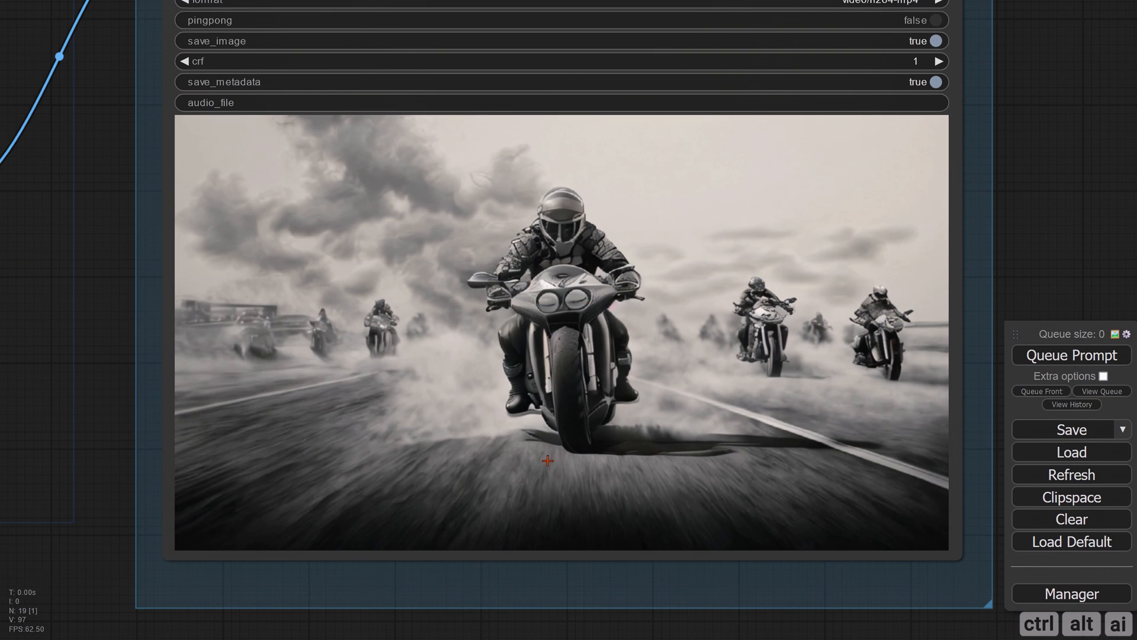
{"action": "scroll", "coordinate": [533, 506], "scroll_direction": "down", "scroll_amount": 3}
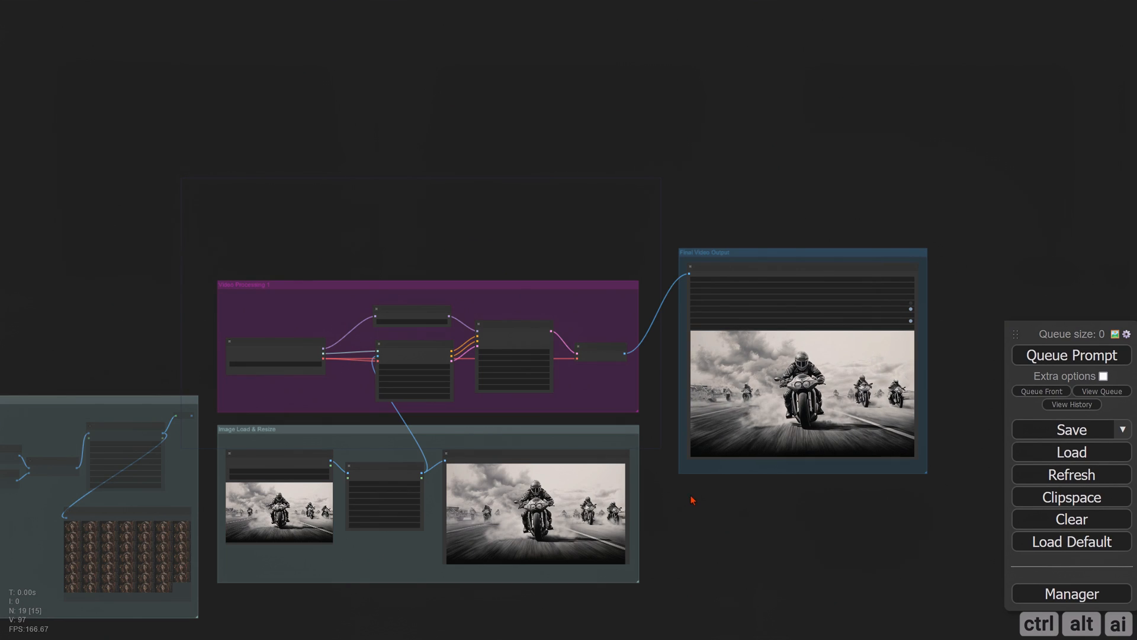
Step: Load the boat photo DSCF6025.jpg into the Load Image node of the Image Load & Resize group
{"action": "scroll", "coordinate": [350, 528], "scroll_direction": "up", "scroll_amount": 7}
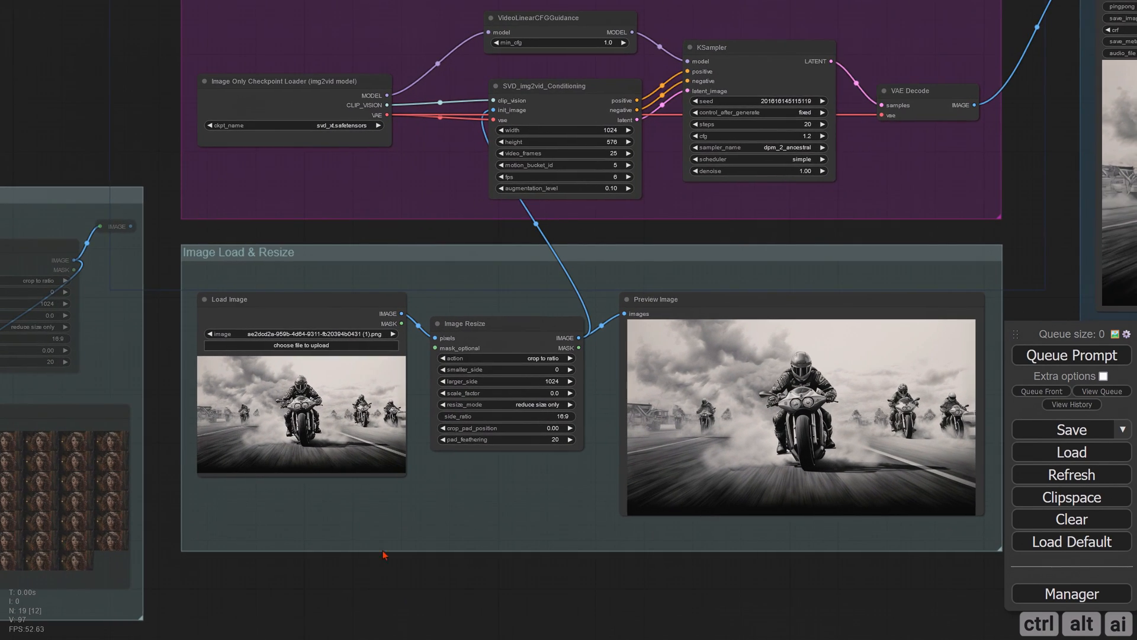
{"action": "scroll", "coordinate": [334, 404], "scroll_direction": "up", "scroll_amount": 2}
{"action": "left_click", "coordinate": [308, 334]}
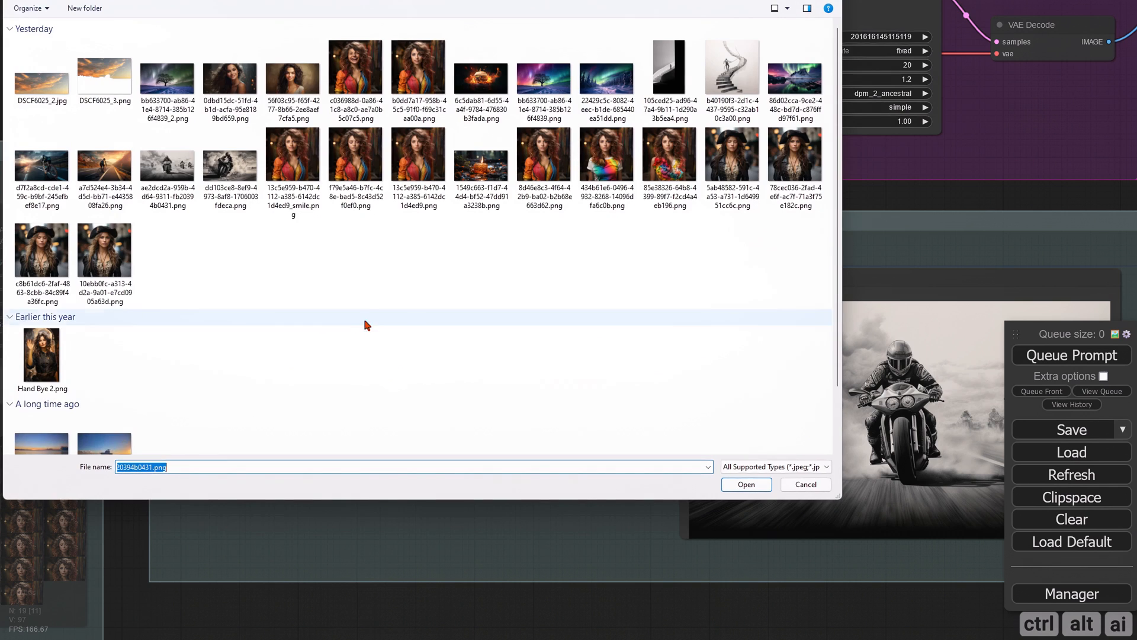
{"action": "scroll", "coordinate": [197, 407], "scroll_direction": "down", "scroll_amount": 1}
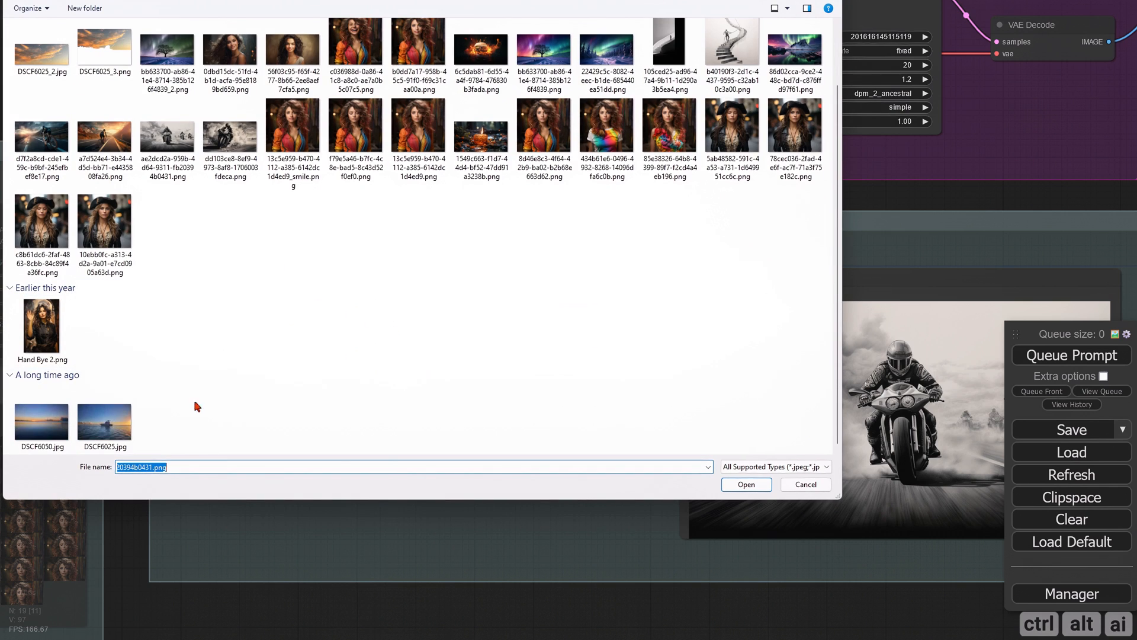
{"action": "double_click", "coordinate": [107, 427]}
{"action": "scroll", "coordinate": [332, 533], "scroll_direction": "up", "scroll_amount": 3}
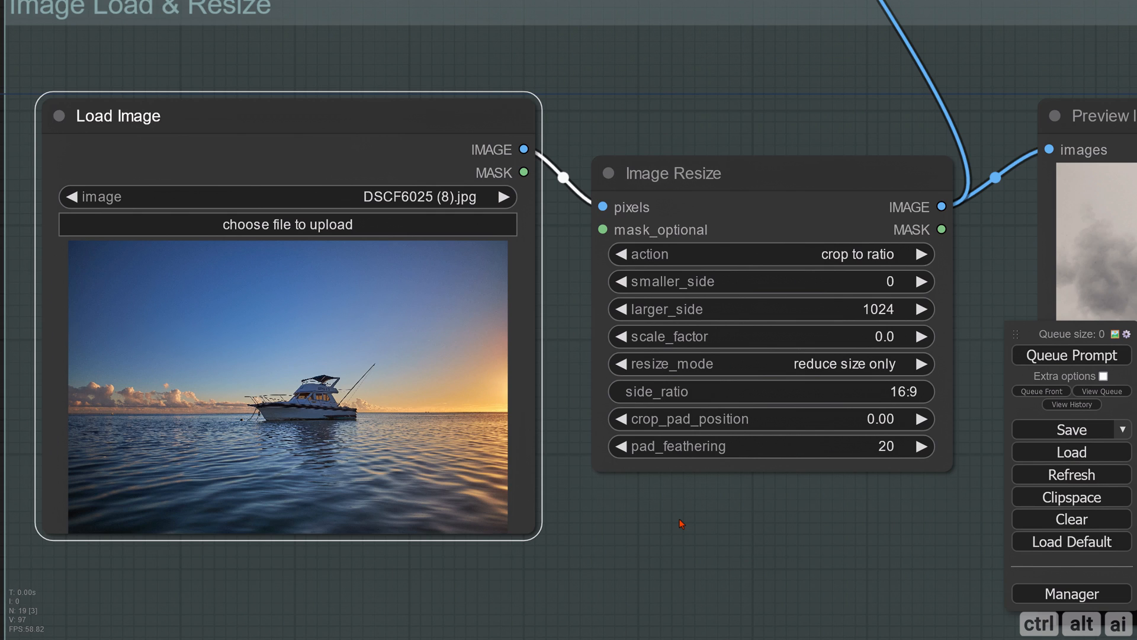
Step: Detach the init_image link from SVD_img2vid_Conditioning and queue the prompt to preview only the cropped boat photo
{"action": "scroll", "coordinate": [666, 521], "scroll_direction": "down", "scroll_amount": 5}
{"action": "left_click_drag", "start_coordinate": [687, 192], "coordinate": [572, 306]}
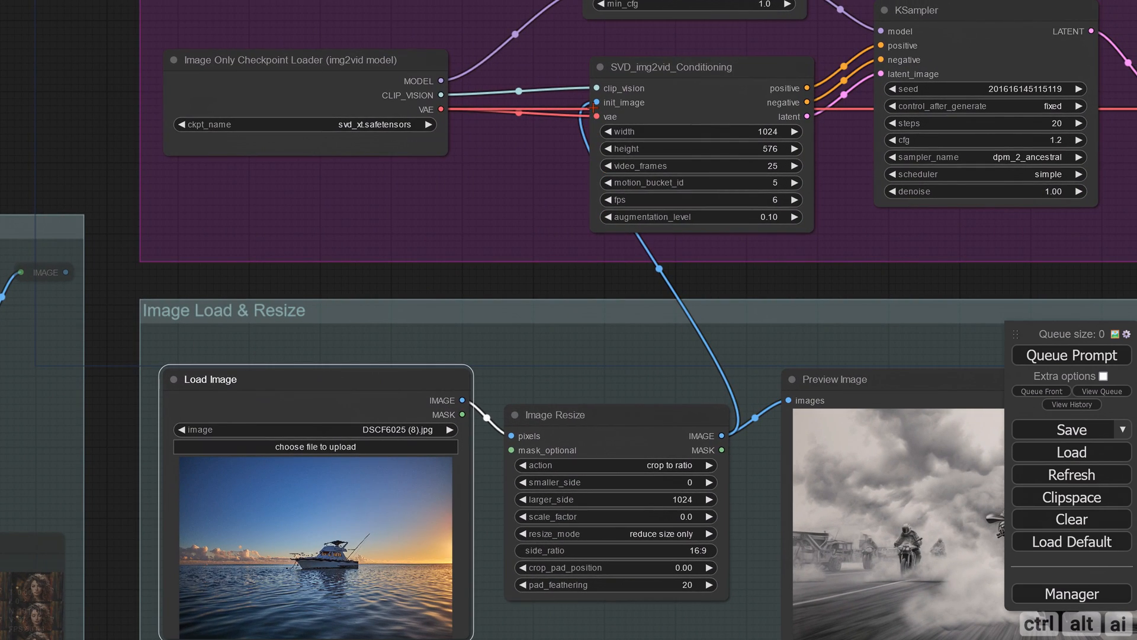
{"action": "left_click_drag", "start_coordinate": [596, 103], "coordinate": [681, 390]}
{"action": "left_click_drag", "start_coordinate": [718, 432], "coordinate": [721, 435]}
{"action": "left_click_drag", "start_coordinate": [676, 284], "coordinate": [265, 170]}
{"action": "left_click", "coordinate": [1046, 360]}
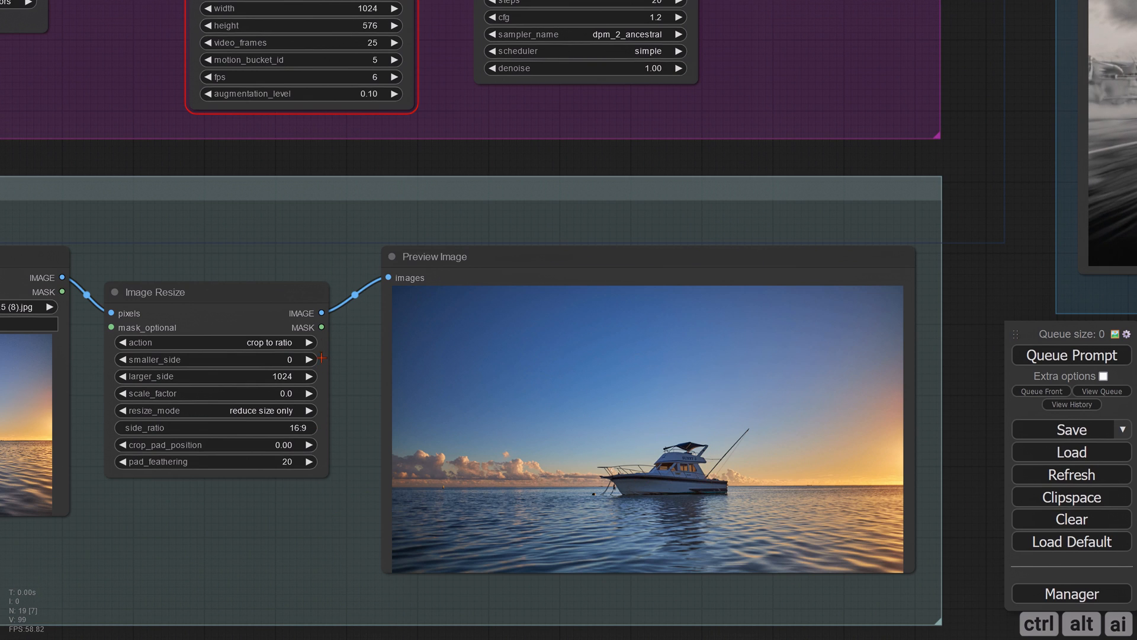
Step: Link the Image Resize IMAGE output back to init_image on SVD_img2vid_Conditioning and set motion_bucket_id to 10
{"action": "scroll", "coordinate": [322, 357], "scroll_direction": "down", "scroll_amount": 6}
{"action": "scroll", "coordinate": [368, 332], "scroll_direction": "up", "scroll_amount": 4}
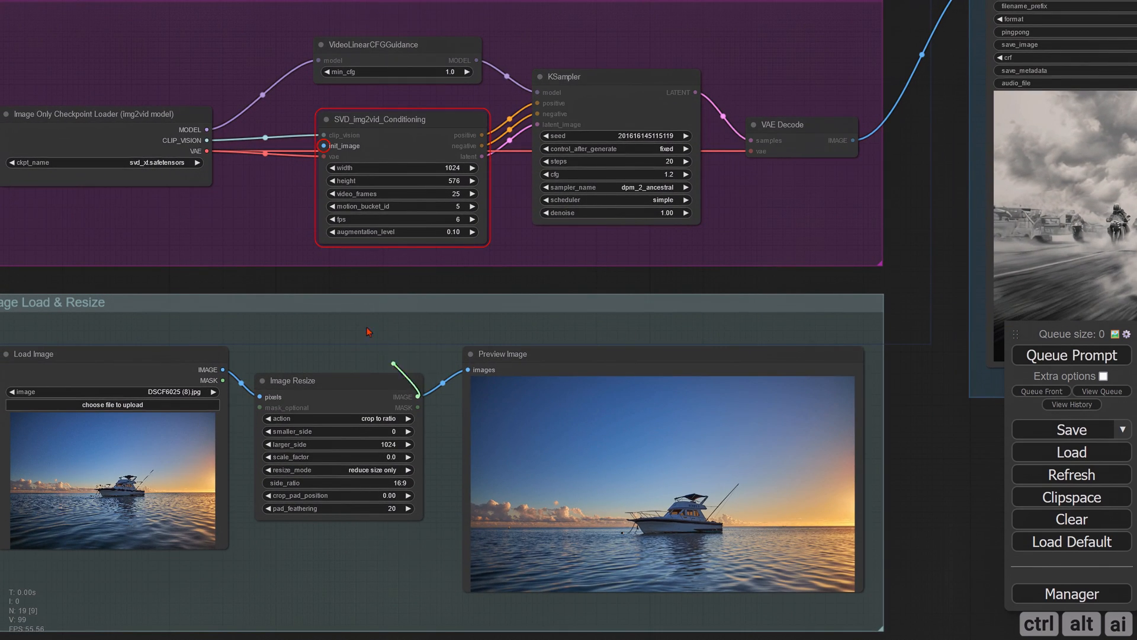
{"action": "left_click_drag", "start_coordinate": [368, 331], "coordinate": [323, 146]}
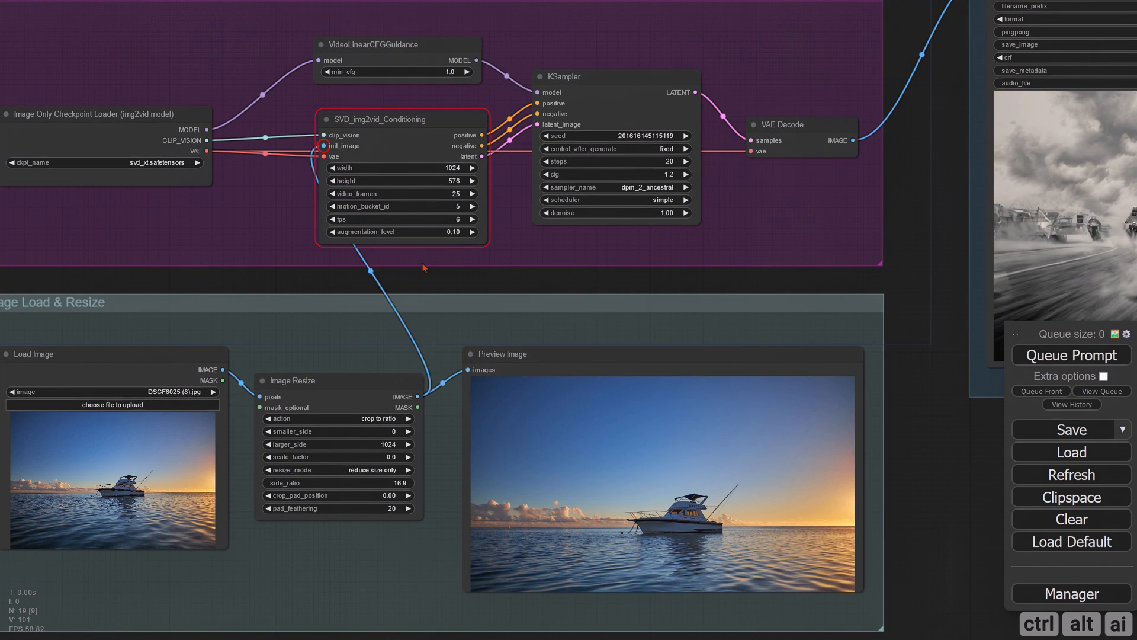
{"action": "scroll", "coordinate": [425, 268], "scroll_direction": "up", "scroll_amount": 3}
{"action": "left_click", "coordinate": [423, 238]}
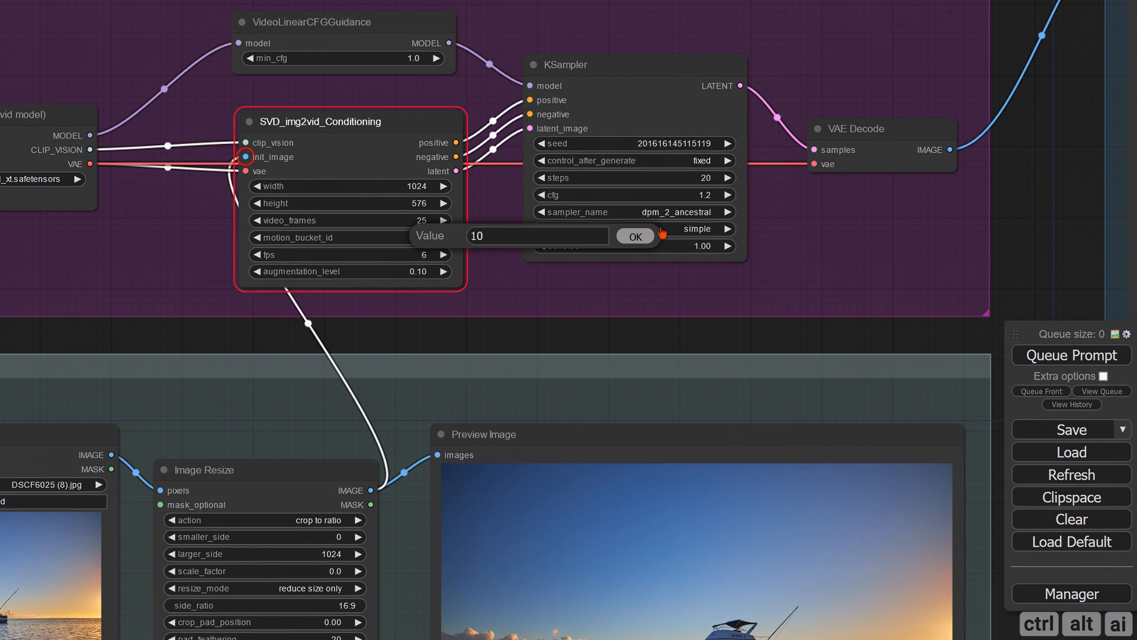
{"action": "left_click", "coordinate": [635, 237]}
Step: Configure the KSampler with the euler sampler, the simple scheduler and a cfg of 1.8
{"action": "left_click", "coordinate": [706, 212]}
{"action": "left_click", "coordinate": [711, 214]}
{"action": "left_click", "coordinate": [704, 230]}
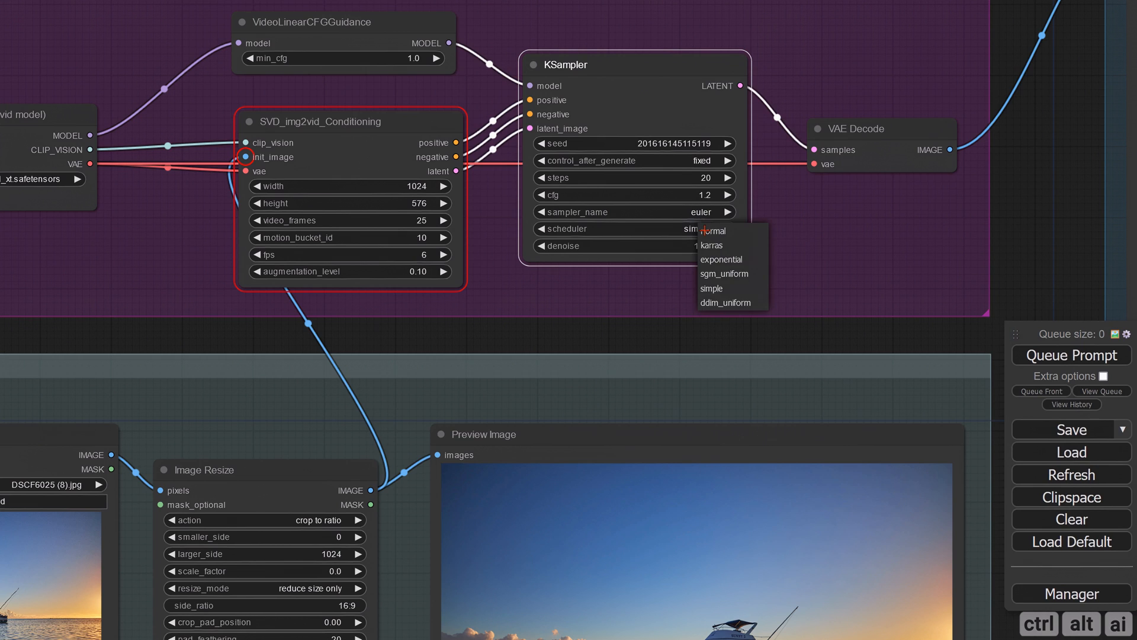
{"action": "left_click", "coordinate": [714, 290]}
{"action": "left_click", "coordinate": [709, 196]}
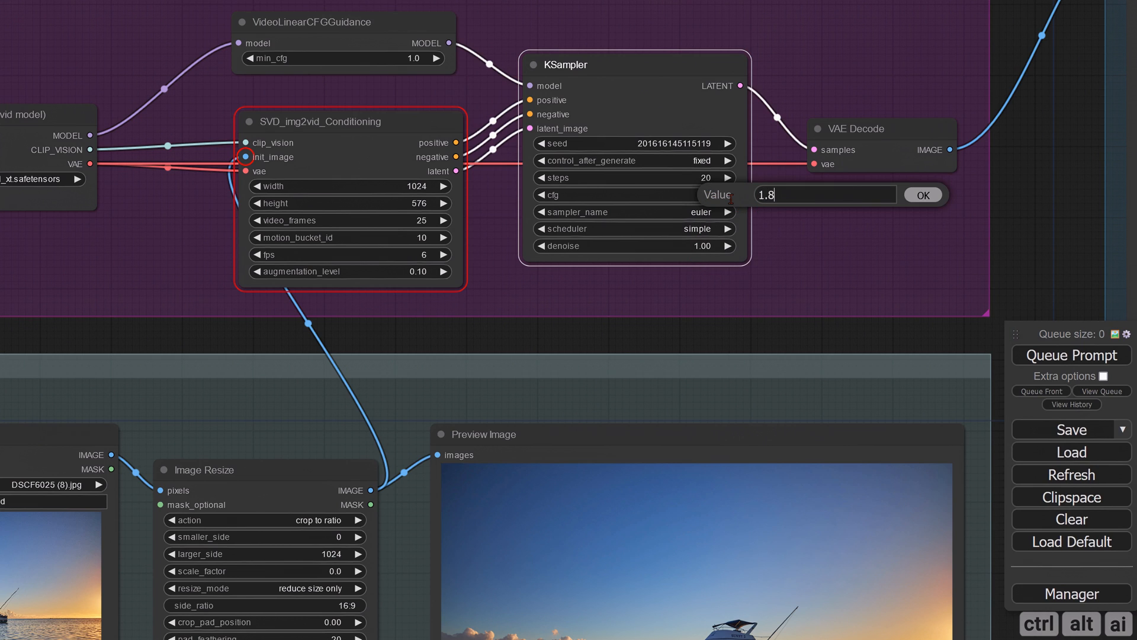
{"action": "key", "text": "Return"}
{"action": "left_click", "coordinate": [833, 263]}
Step: Generate the boat video and bring its result in the Final Video Output group into view
{"action": "left_click", "coordinate": [1016, 358]}
{"action": "scroll", "coordinate": [1047, 251], "scroll_direction": "down", "scroll_amount": 4}
{"action": "left_click_drag", "start_coordinate": [1047, 251], "coordinate": [377, 358]}
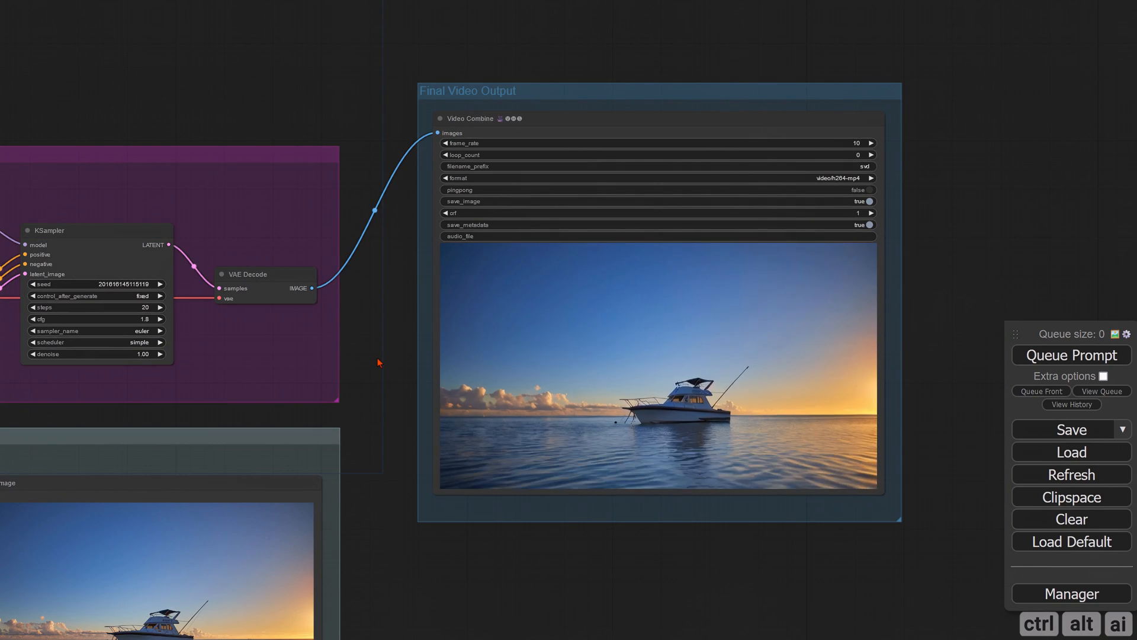
Step: Examine the generated boat video in the Final Video Output group up close
{"action": "scroll", "coordinate": [626, 539], "scroll_direction": "up", "scroll_amount": 7}
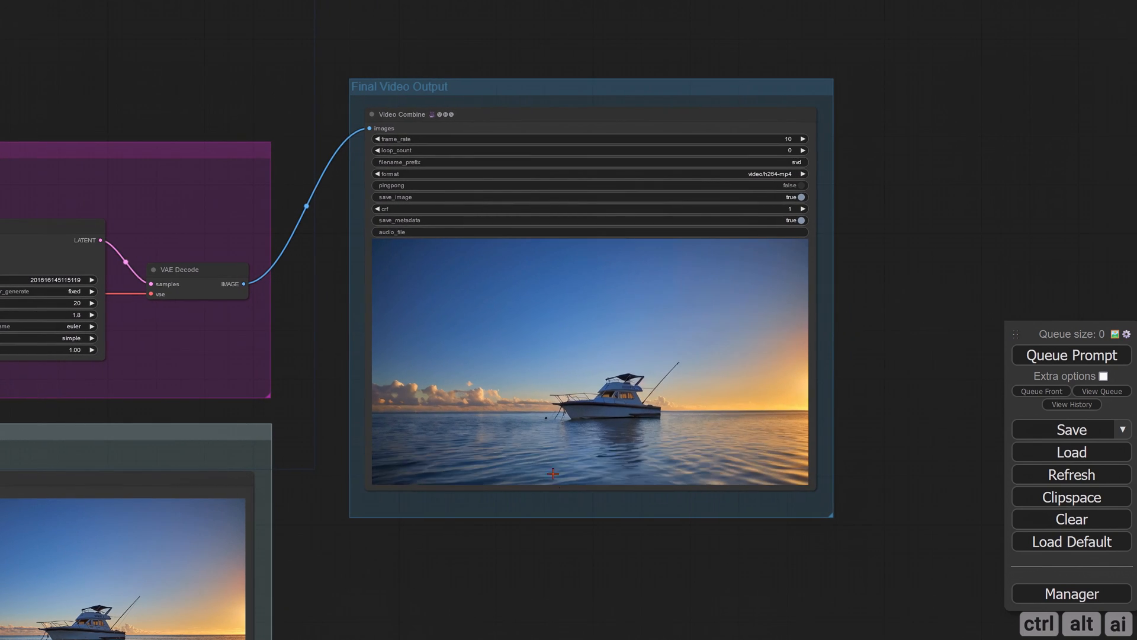
{"action": "scroll", "coordinate": [601, 616], "scroll_direction": "down", "scroll_amount": 1}
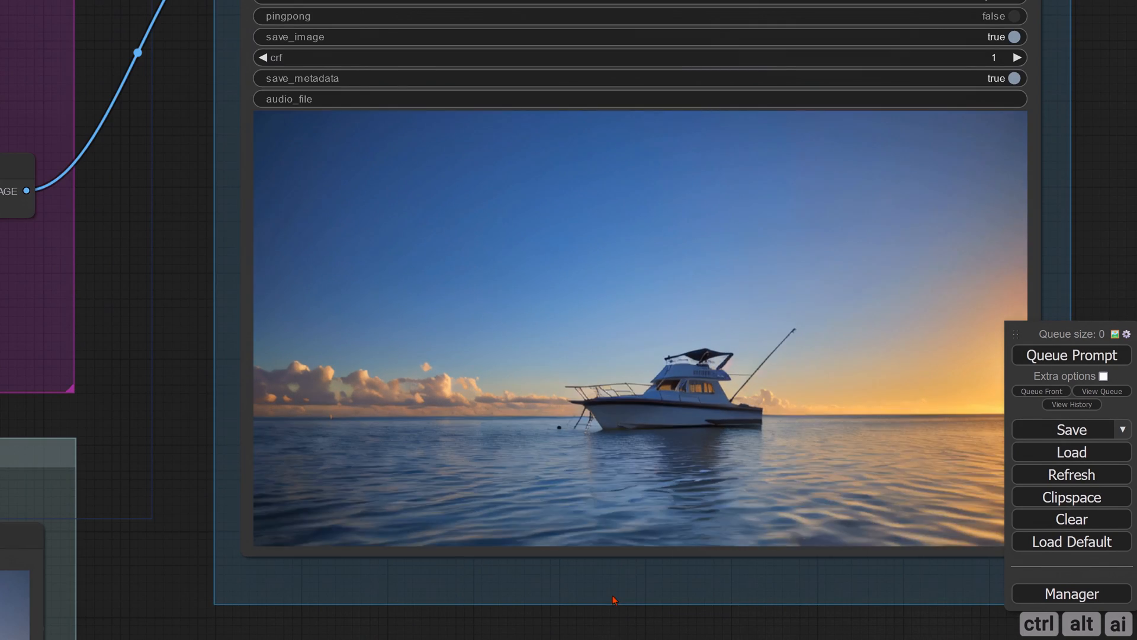
{"action": "left_click_drag", "start_coordinate": [599, 628], "coordinate": [454, 629]}
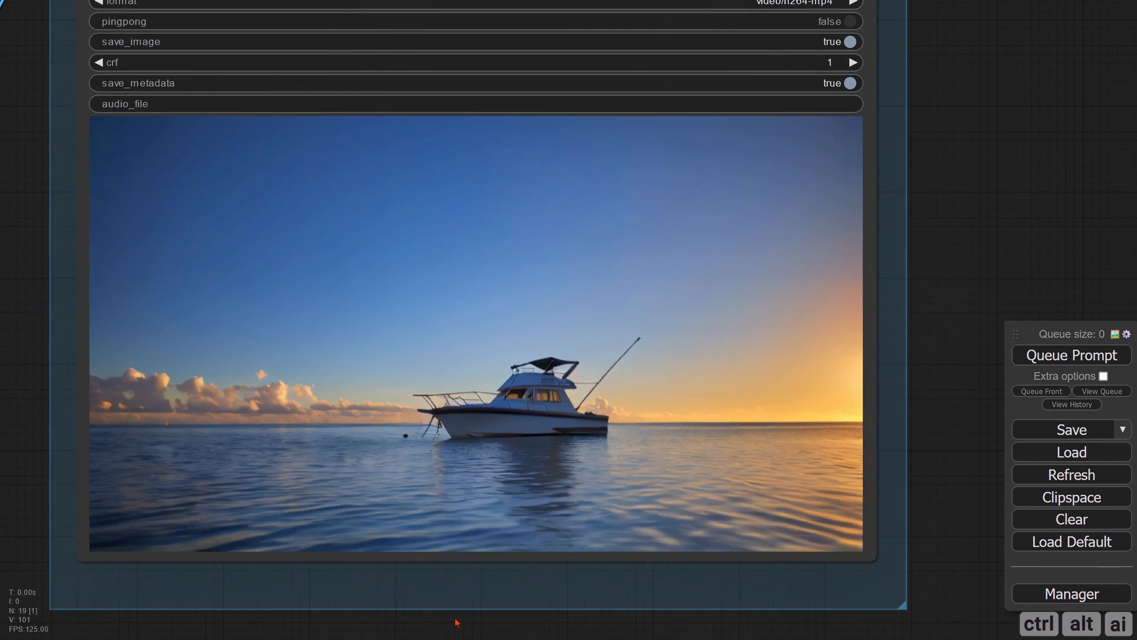
{"action": "scroll", "coordinate": [422, 465], "scroll_direction": "down", "scroll_amount": 8}
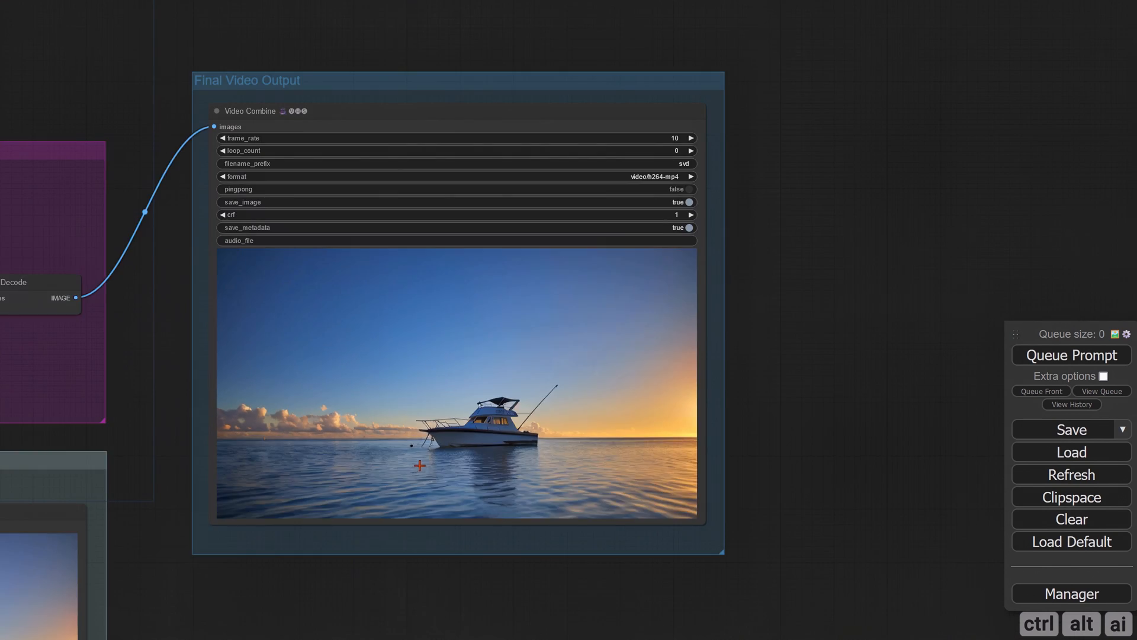
Step: Duplicate the boat's Load Image node and place the copy in the empty canvas area beyond the Video Processing 1 group
{"action": "left_click_drag", "start_coordinate": [187, 181], "coordinate": [661, 317]}
{"action": "left_click_drag", "start_coordinate": [257, 244], "coordinate": [327, 246]}
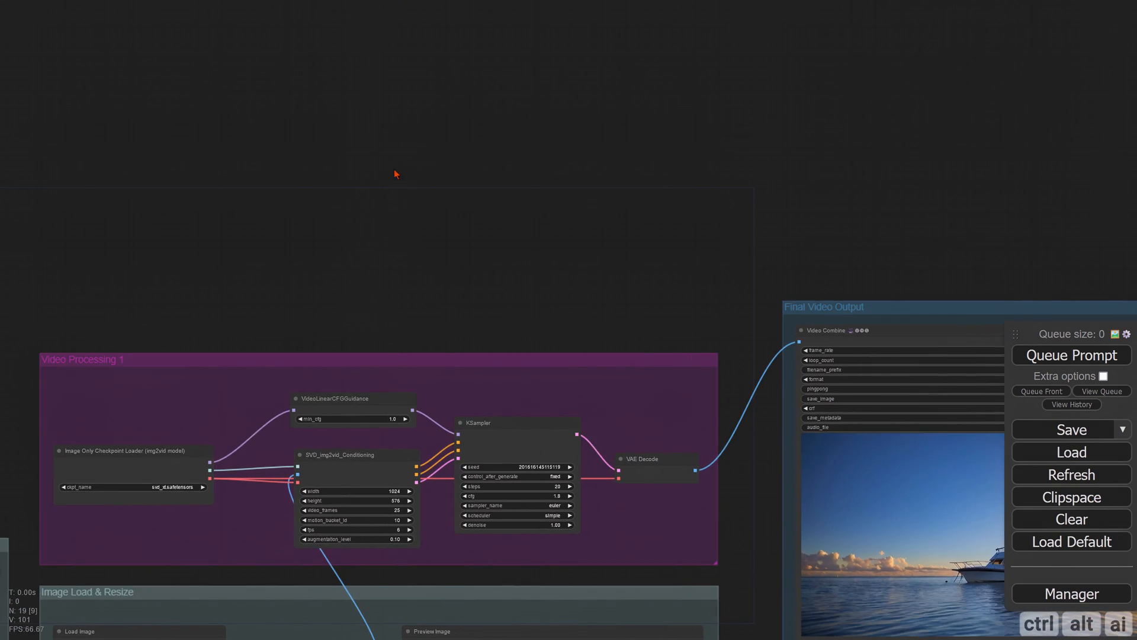
{"action": "scroll", "coordinate": [394, 173], "scroll_direction": "down", "scroll_amount": 2}
{"action": "left_click_drag", "start_coordinate": [32, 244], "coordinate": [433, 188]}
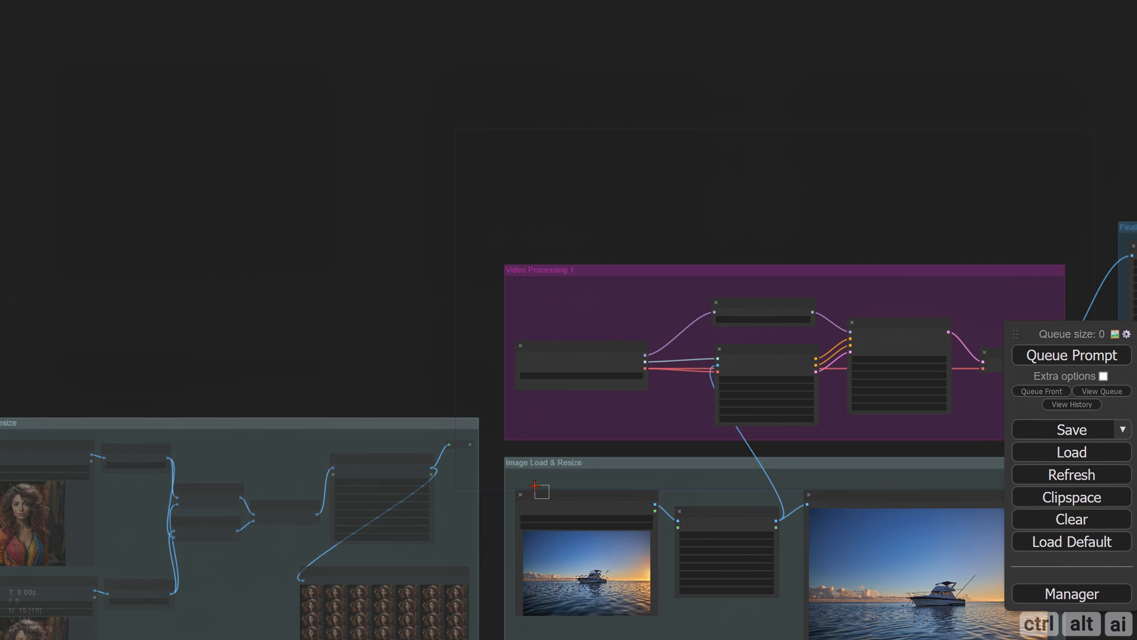
{"action": "left_click_drag", "start_coordinate": [535, 486], "coordinate": [532, 482]}
{"action": "key", "text": "ctrl+c"}
{"action": "key", "text": "ctrl+v"}
{"action": "left_click_drag", "start_coordinate": [445, 327], "coordinate": [232, 115]}
{"action": "left_click_drag", "start_coordinate": [347, 152], "coordinate": [352, 258]}
{"action": "left_click_drag", "start_coordinate": [241, 225], "coordinate": [275, 176]}
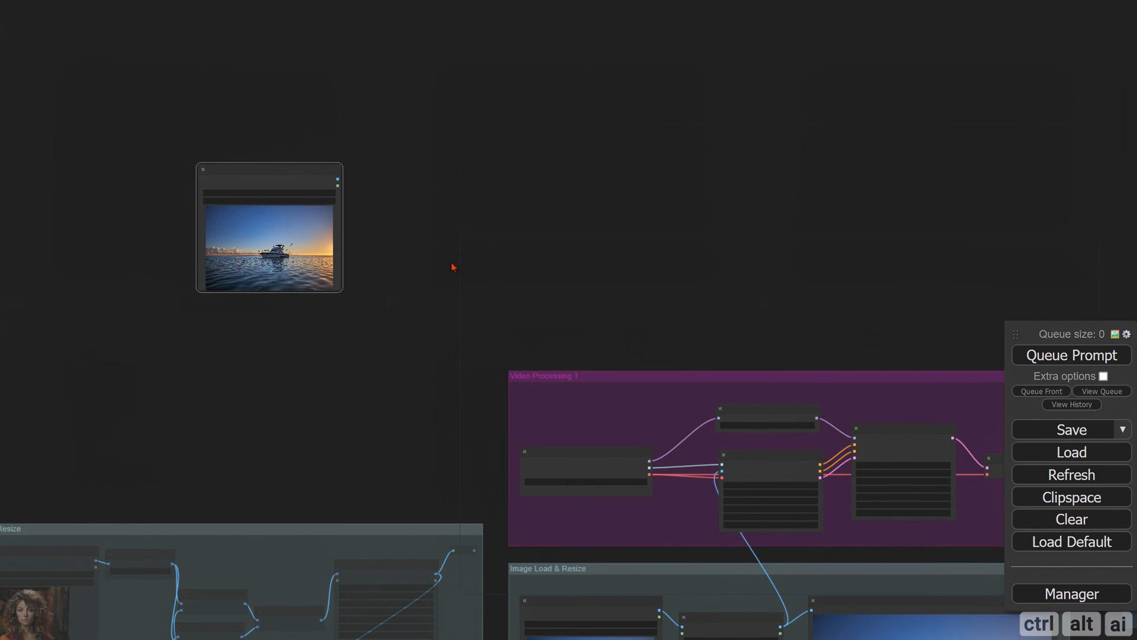
{"action": "scroll", "coordinate": [318, 277], "scroll_direction": "up", "scroll_amount": 5}
{"action": "left_click_drag", "start_coordinate": [365, 188], "coordinate": [380, 279]}
{"action": "left_click_drag", "start_coordinate": [230, 252], "coordinate": [191, 251]}
{"action": "left_click_drag", "start_coordinate": [338, 324], "coordinate": [394, 318]}
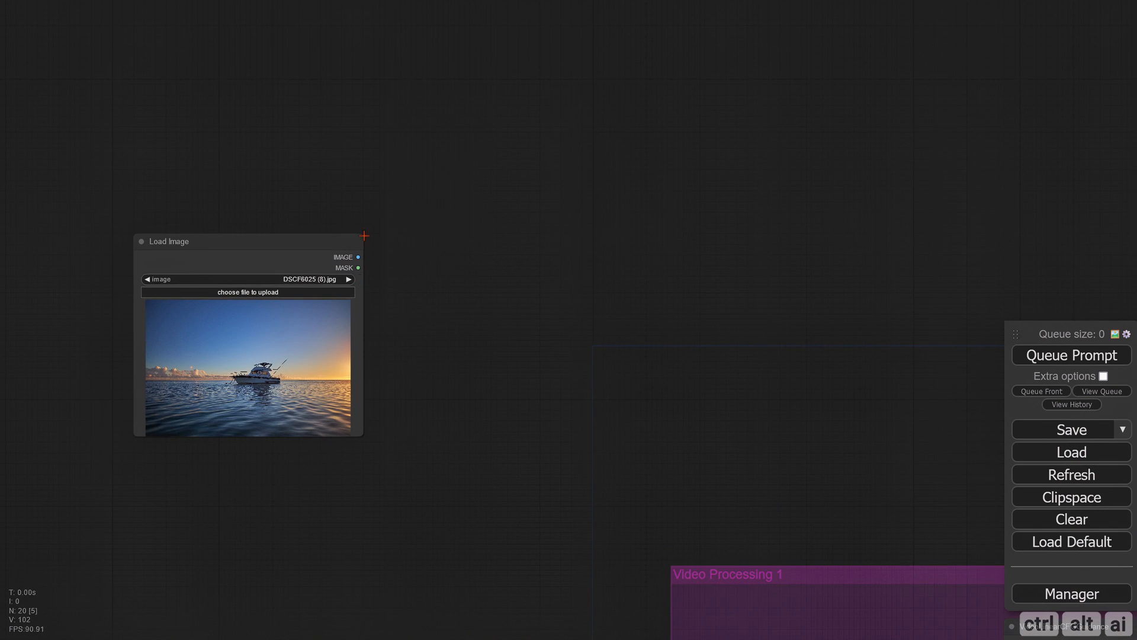
Step: Duplicate the boat's Image Resize node and place the copy beside the new Load Image node
{"action": "scroll", "coordinate": [364, 236], "scroll_direction": "down", "scroll_amount": 3}
{"action": "scroll", "coordinate": [370, 285], "scroll_direction": "up", "scroll_amount": 4}
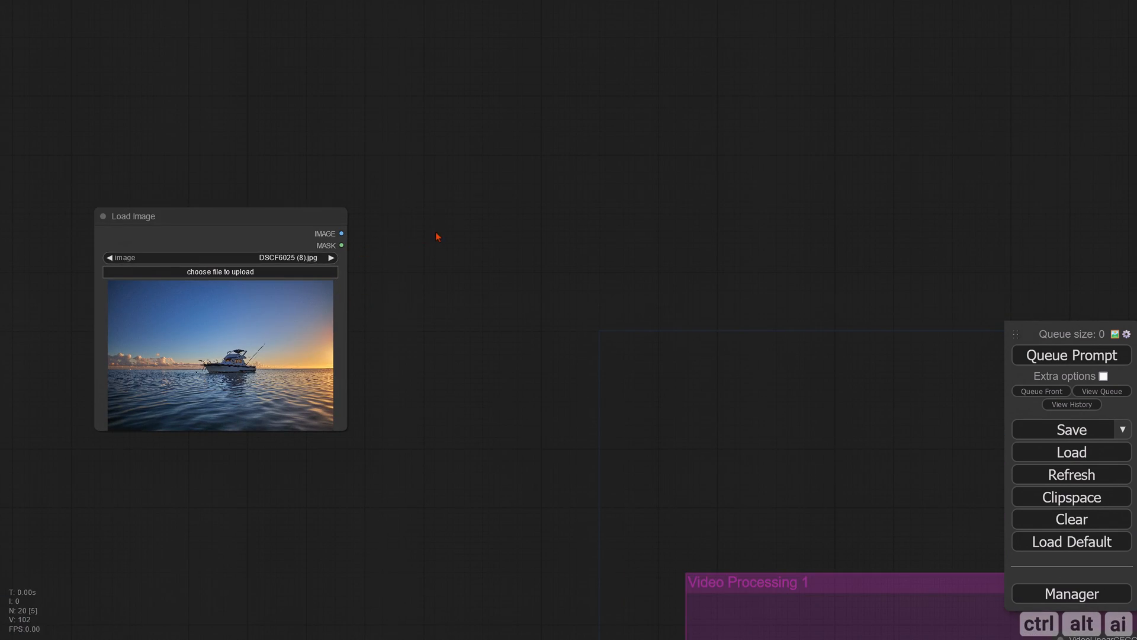
{"action": "scroll", "coordinate": [515, 302], "scroll_direction": "down", "scroll_amount": 5}
{"action": "left_click_drag", "start_coordinate": [563, 363], "coordinate": [310, 58]}
{"action": "left_click", "coordinate": [663, 523]}
{"action": "key", "text": "ctrl+c"}
{"action": "key", "text": "ctrl+v"}
{"action": "left_click_drag", "start_coordinate": [461, 92], "coordinate": [470, 266]}
{"action": "scroll", "coordinate": [321, 192], "scroll_direction": "up", "scroll_amount": 5}
{"action": "left_click_drag", "start_coordinate": [308, 181], "coordinate": [338, 204]}
{"action": "left_click_drag", "start_coordinate": [347, 255], "coordinate": [359, 224]}
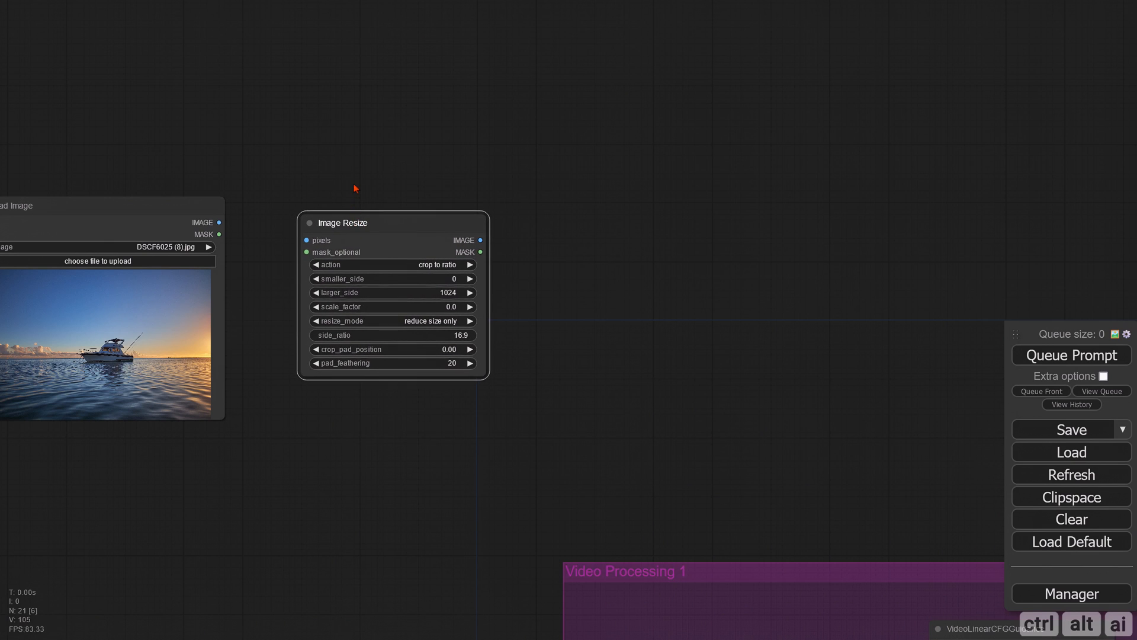
Step: Link the new Load Image IMAGE output to pixels on the copied Image Resize node and move the two nodes closer together
{"action": "left_click_drag", "start_coordinate": [356, 186], "coordinate": [378, 211]}
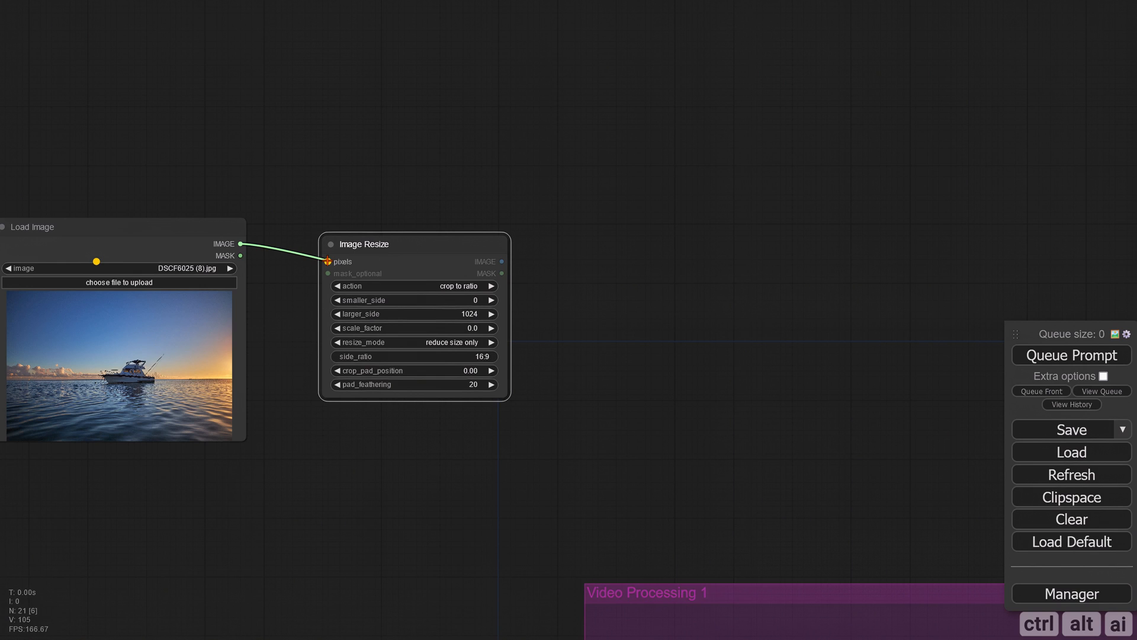
{"action": "left_click_drag", "start_coordinate": [318, 296], "coordinate": [393, 304]}
{"action": "left_click_drag", "start_coordinate": [420, 251], "coordinate": [379, 240]}
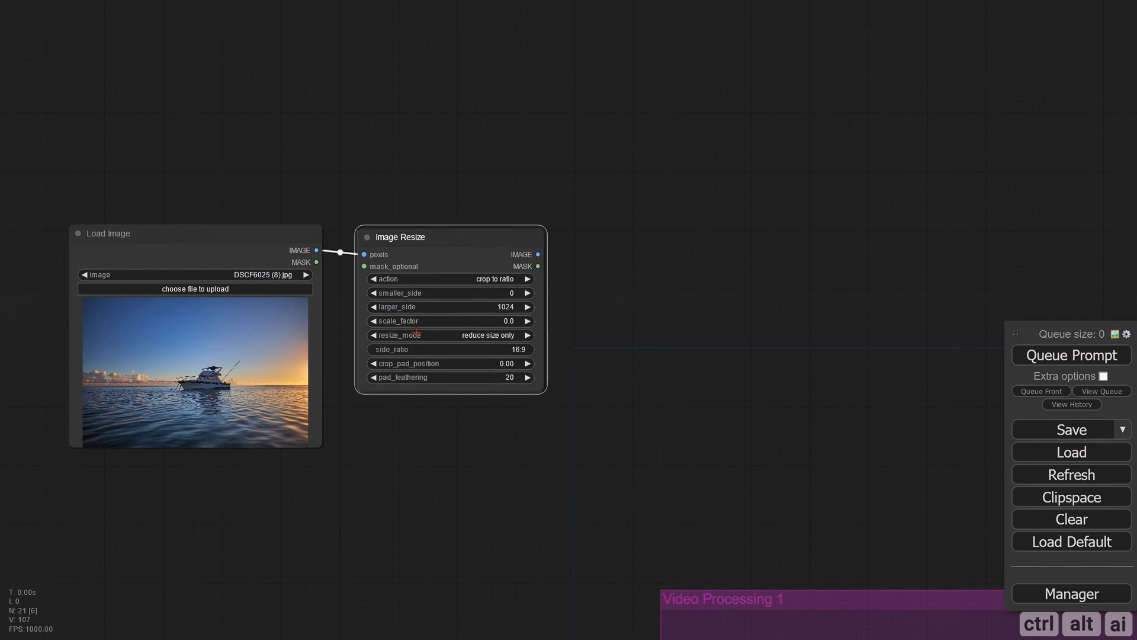
Step: Load the sky photo DSCF6025_2.jpg into the new Load Image node
{"action": "left_click_drag", "start_coordinate": [424, 429], "coordinate": [465, 436]}
{"action": "left_click", "coordinate": [256, 297]}
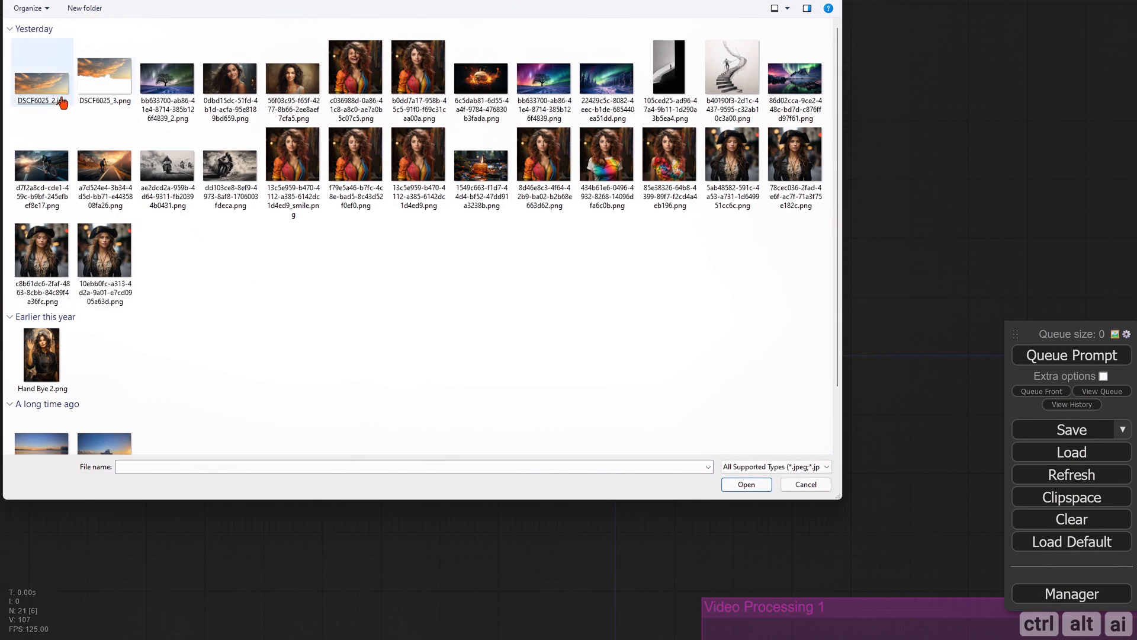
{"action": "left_click", "coordinate": [35, 94]}
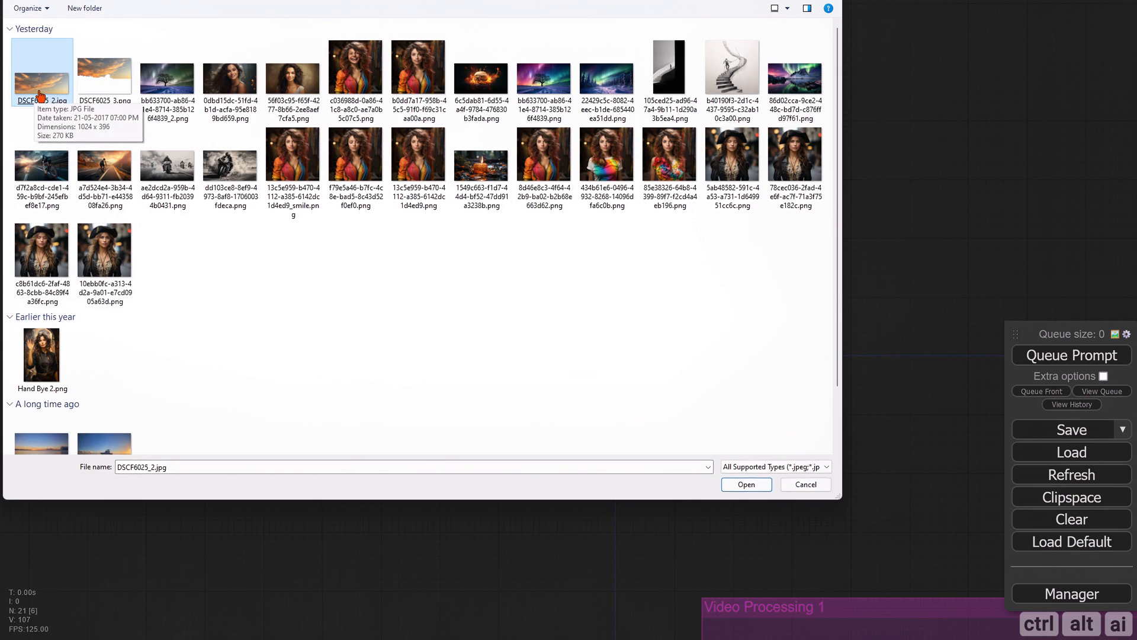
{"action": "double_click", "coordinate": [40, 95]}
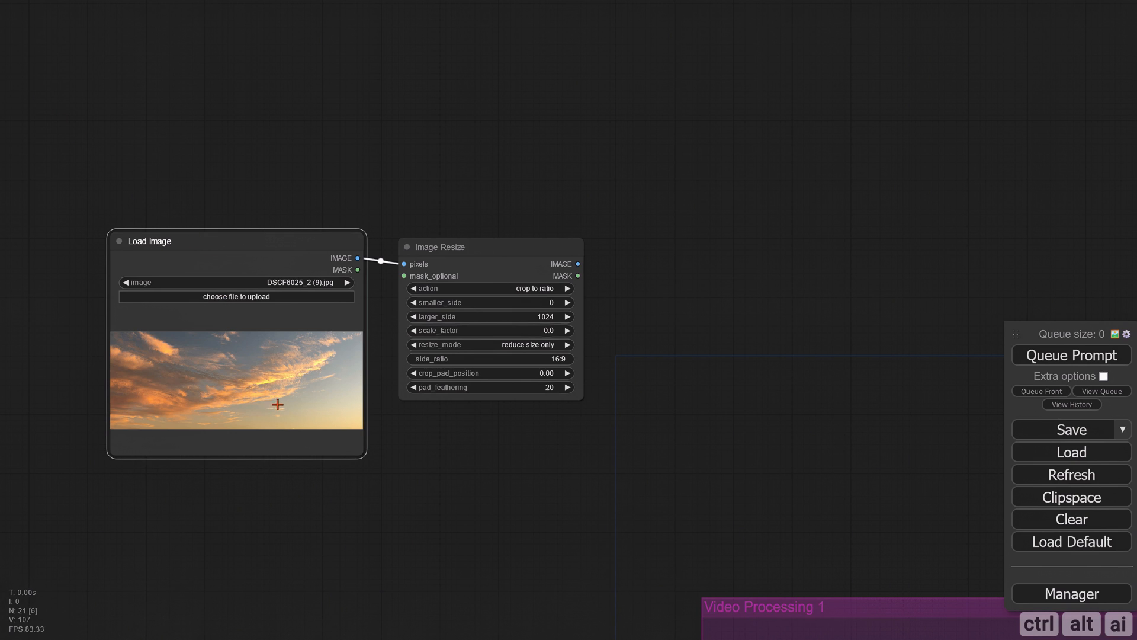
{"action": "scroll", "coordinate": [277, 404], "scroll_direction": "up", "scroll_amount": 7}
{"action": "left_click_drag", "start_coordinate": [548, 462], "coordinate": [655, 464]}
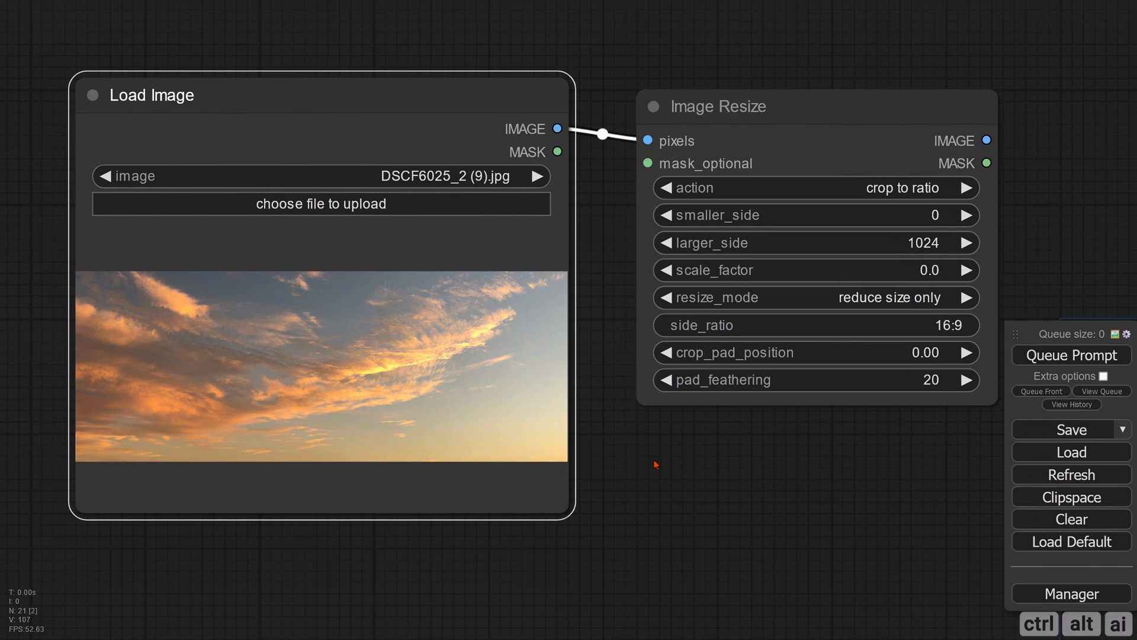
{"action": "scroll", "coordinate": [650, 408], "scroll_direction": "down", "scroll_amount": 3}
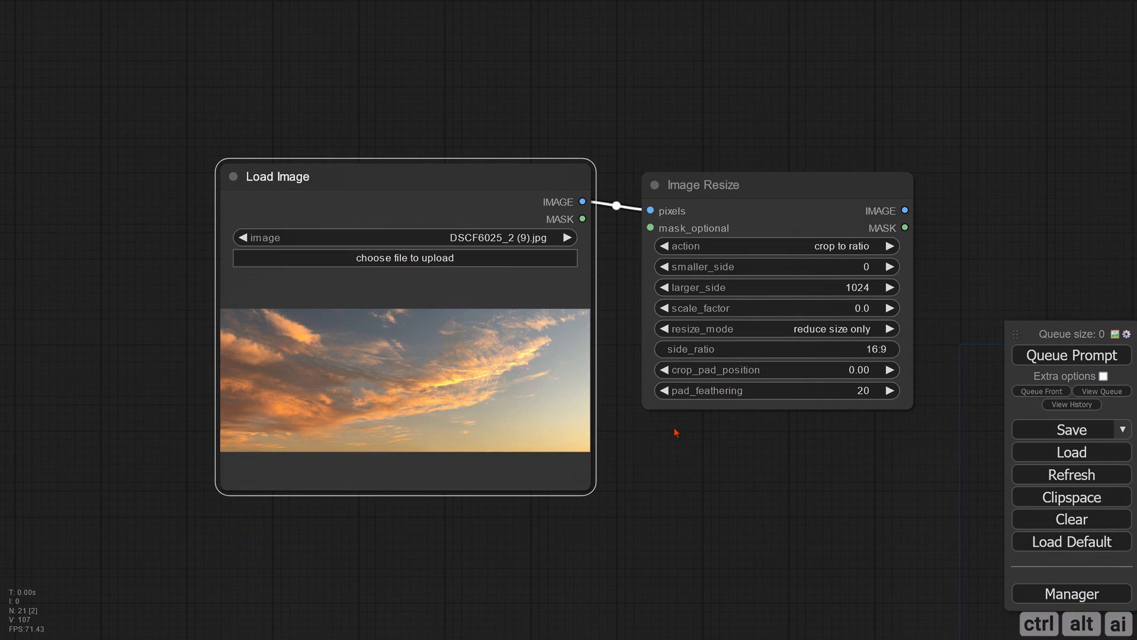
Step: Add a Preview Image node fed by the IMAGE output of the new Image Resize node
{"action": "scroll", "coordinate": [669, 450], "scroll_direction": "down", "scroll_amount": 2}
{"action": "left_click_drag", "start_coordinate": [736, 485], "coordinate": [382, 443]}
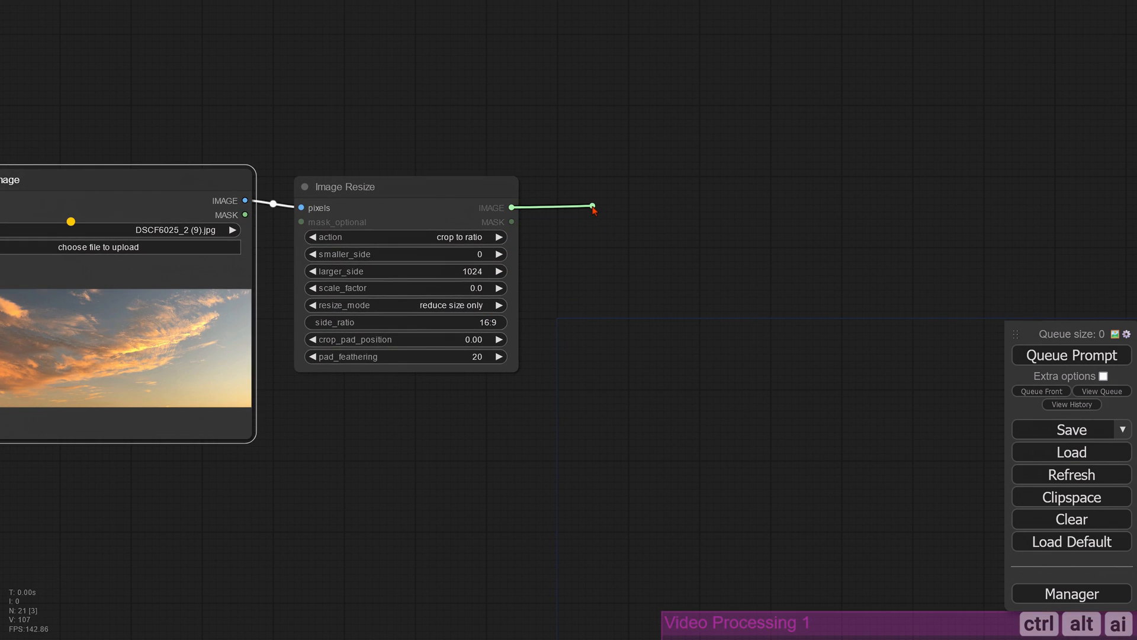
{"action": "left_click_drag", "start_coordinate": [594, 208], "coordinate": [594, 210]}
{"action": "left_click", "coordinate": [624, 313]}
{"action": "left_click_drag", "start_coordinate": [668, 336], "coordinate": [607, 366]}
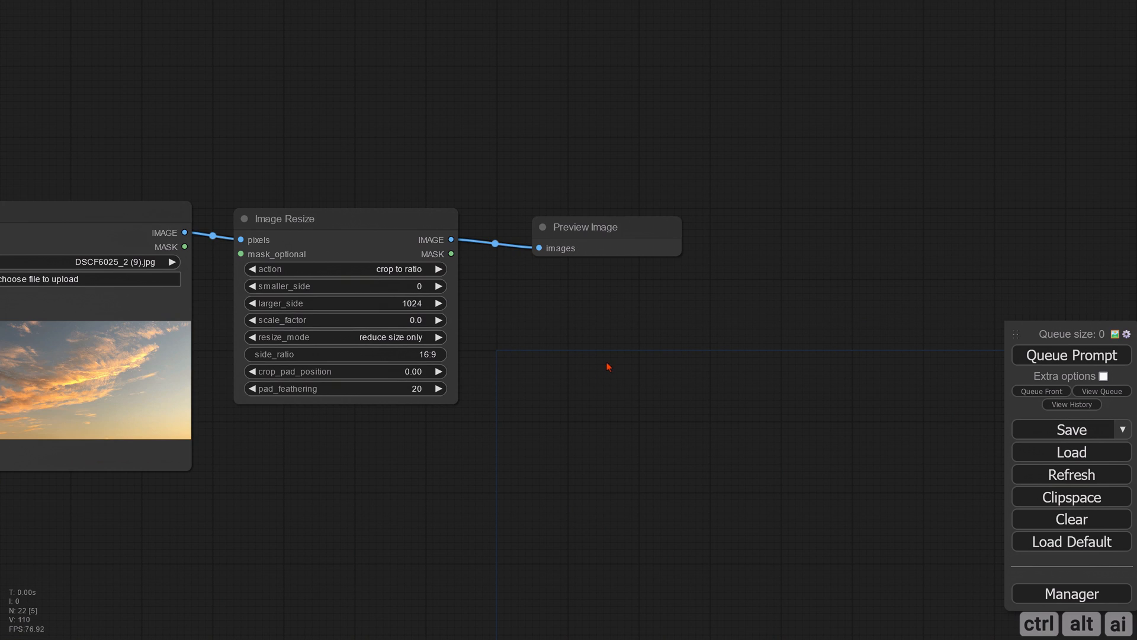
Step: Set the nodes of the boat's Image Load & Resize group to Never
{"action": "scroll", "coordinate": [607, 366], "scroll_direction": "down", "scroll_amount": 5}
{"action": "left_click_drag", "start_coordinate": [815, 457], "coordinate": [527, 129]}
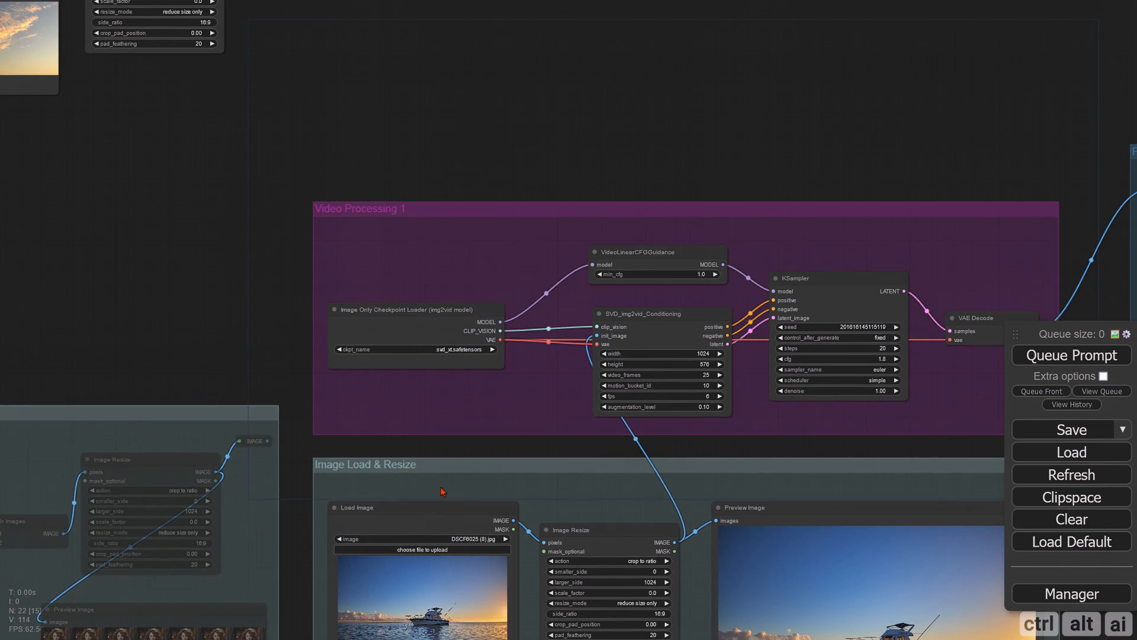
{"action": "right_click", "coordinate": [413, 407]}
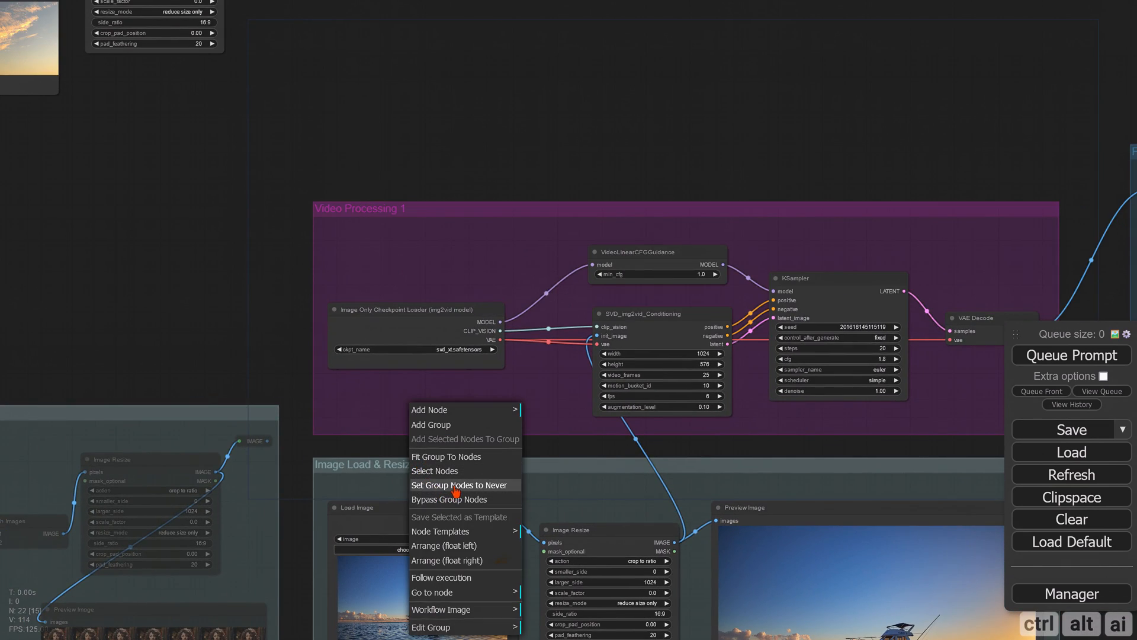
{"action": "left_click", "coordinate": [436, 487]}
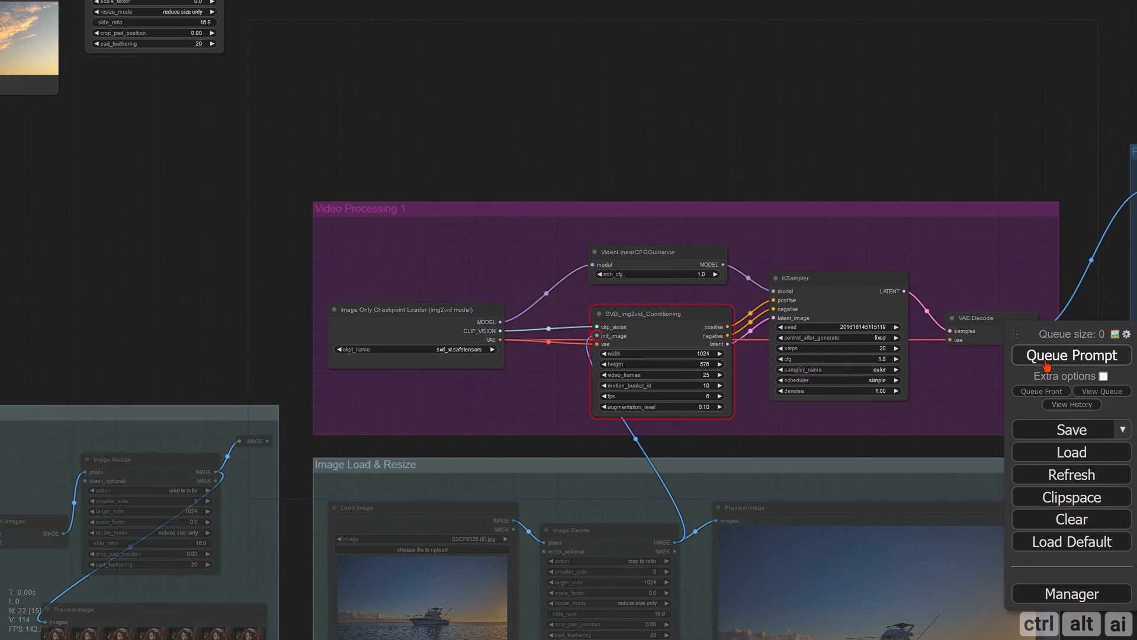
Step: Queue the prompt to preview the cropped sky photo, then move the Preview Image node closer to Image Resize and enlarge it
{"action": "left_click_drag", "start_coordinate": [453, 136], "coordinate": [675, 459]}
{"action": "scroll", "coordinate": [521, 243], "scroll_direction": "up", "scroll_amount": 4}
{"action": "left_click_drag", "start_coordinate": [553, 235], "coordinate": [512, 228]}
{"action": "left_click_drag", "start_coordinate": [565, 394], "coordinate": [686, 405]}
{"action": "left_click_drag", "start_coordinate": [522, 230], "coordinate": [515, 229]}
{"action": "scroll", "coordinate": [365, 491], "scroll_direction": "down", "scroll_amount": 6}
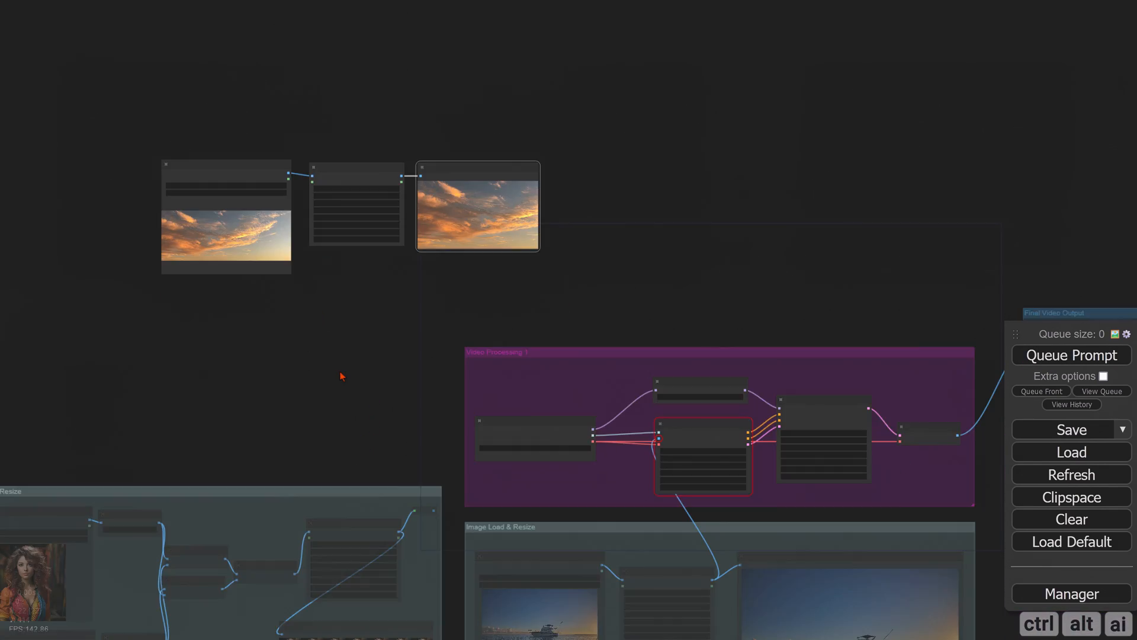
Step: Add a group and fit it around the new Load Image, Image Resize and Preview Image nodes
{"action": "scroll", "coordinate": [379, 403], "scroll_direction": "up", "scroll_amount": 4}
{"action": "right_click", "coordinate": [87, 146]}
{"action": "left_click", "coordinate": [100, 162]}
{"action": "left_click_drag", "start_coordinate": [147, 183], "coordinate": [703, 389]}
{"action": "left_click_drag", "start_coordinate": [190, 217], "coordinate": [163, 186]}
{"action": "left_click_drag", "start_coordinate": [391, 221], "coordinate": [361, 190]}
{"action": "mouse_move", "coordinate": [531, 221]}
{"action": "left_mouse_down"}
{"action": "mouse_move", "coordinate": [505, 190]}
{"action": "mouse_move", "coordinate": [528, 204]}
{"action": "left_mouse_up"}
{"action": "left_click_drag", "start_coordinate": [720, 440], "coordinate": [692, 416]}
{"action": "left_click_drag", "start_coordinate": [379, 204], "coordinate": [395, 250]}
Step: Title the new group "Image Load & Resize 2"
{"action": "right_click", "coordinate": [124, 247]}
{"action": "left_click", "coordinate": [155, 464]}
{"action": "left_click", "coordinate": [257, 484]}
{"action": "left_click_drag", "start_coordinate": [346, 486], "coordinate": [217, 488]}
{"action": "type", "text": "Image Load"}
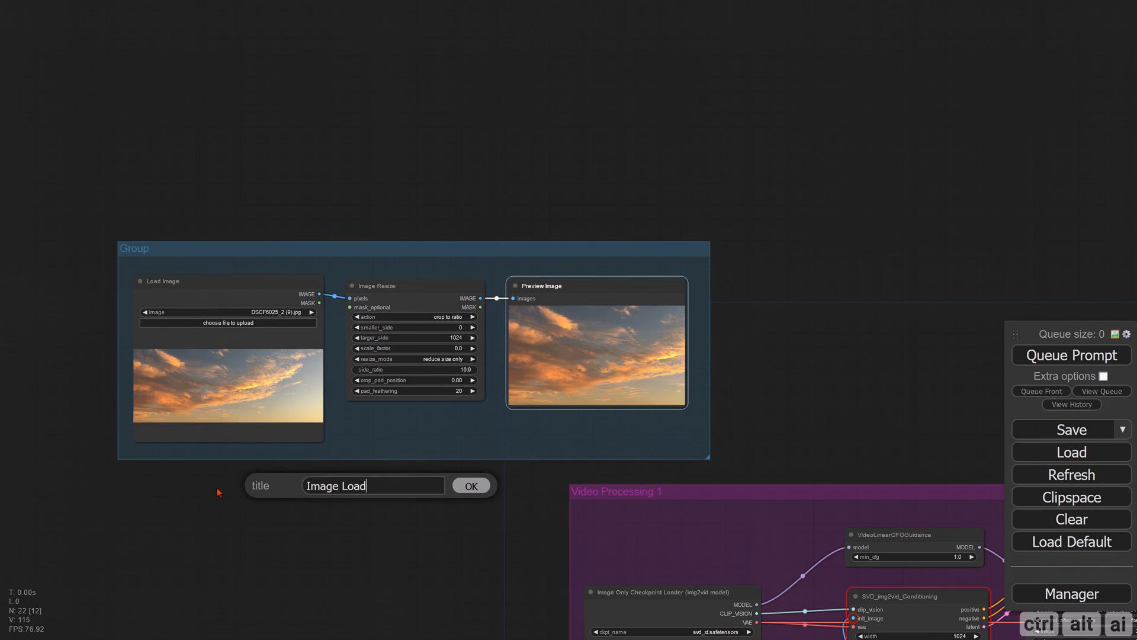
{"action": "type", "text": " & Resize 2"}
{"action": "key", "text": "Return"}
Step: Recolor the Image Load & Resize 2 group pale grey-green and move its Preview Image node lower inside the group
{"action": "right_click", "coordinate": [185, 250]}
{"action": "left_click", "coordinate": [217, 471]}
{"action": "left_click", "coordinate": [317, 499]}
{"action": "left_click", "coordinate": [400, 566]}
{"action": "right_click", "coordinate": [245, 251]}
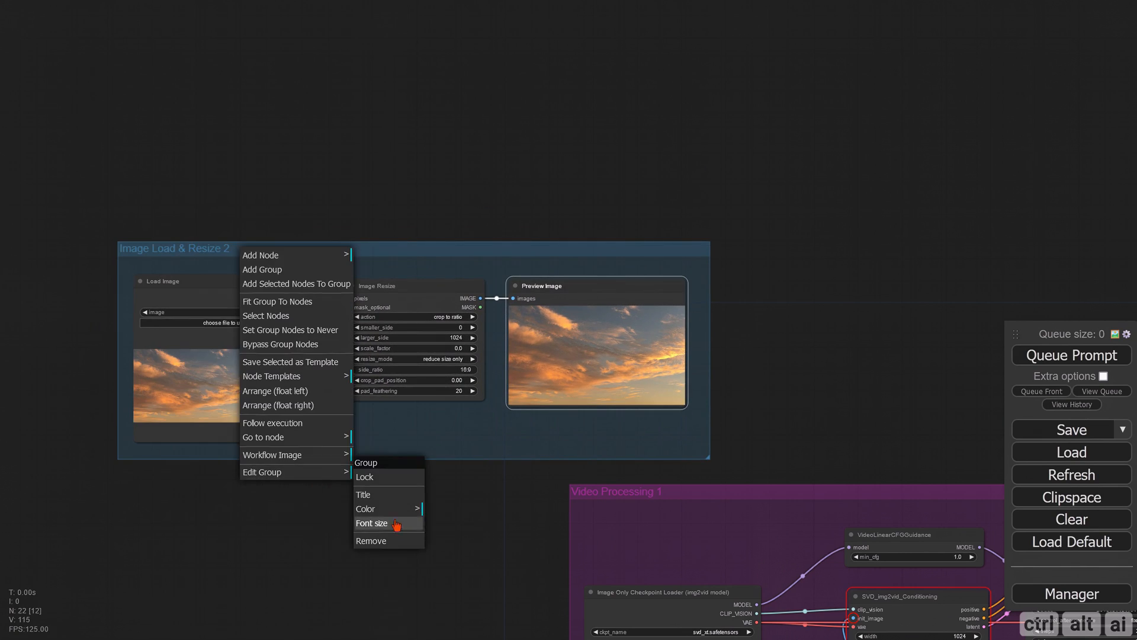
{"action": "left_click_drag", "start_coordinate": [283, 461], "coordinate": [332, 495]}
{"action": "left_click_drag", "start_coordinate": [462, 204], "coordinate": [458, 240]}
{"action": "left_click_drag", "start_coordinate": [272, 401], "coordinate": [336, 488]}
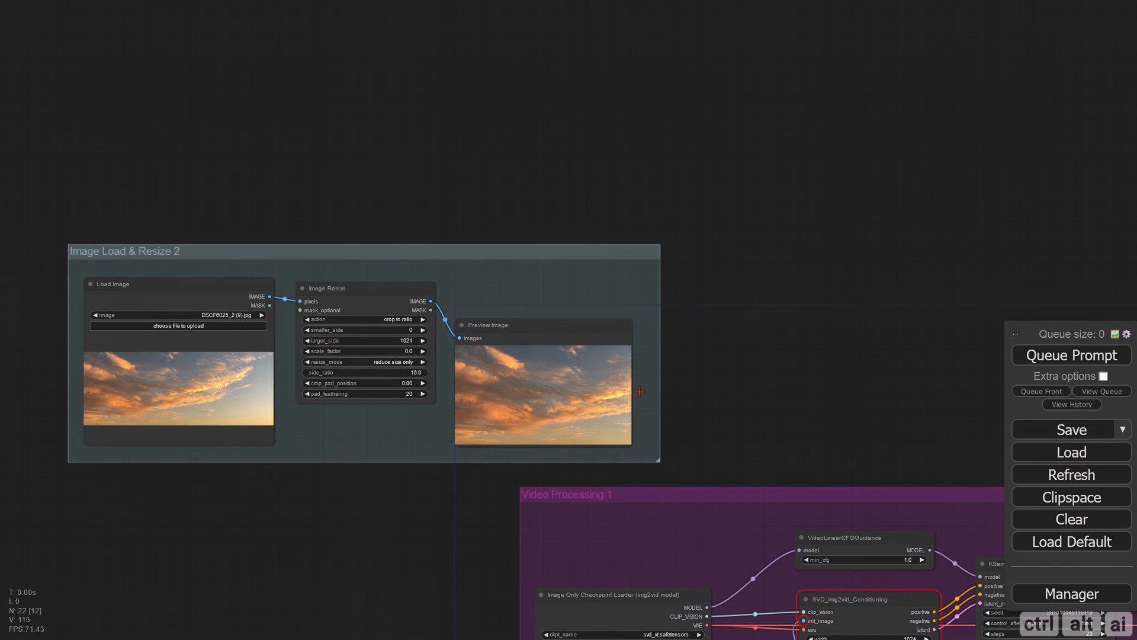
Step: Add an Image Size to Number node above the Image Load & Resize 2 group
{"action": "left_click_drag", "start_coordinate": [357, 106], "coordinate": [376, 190]}
{"action": "double_click", "coordinate": [455, 166]}
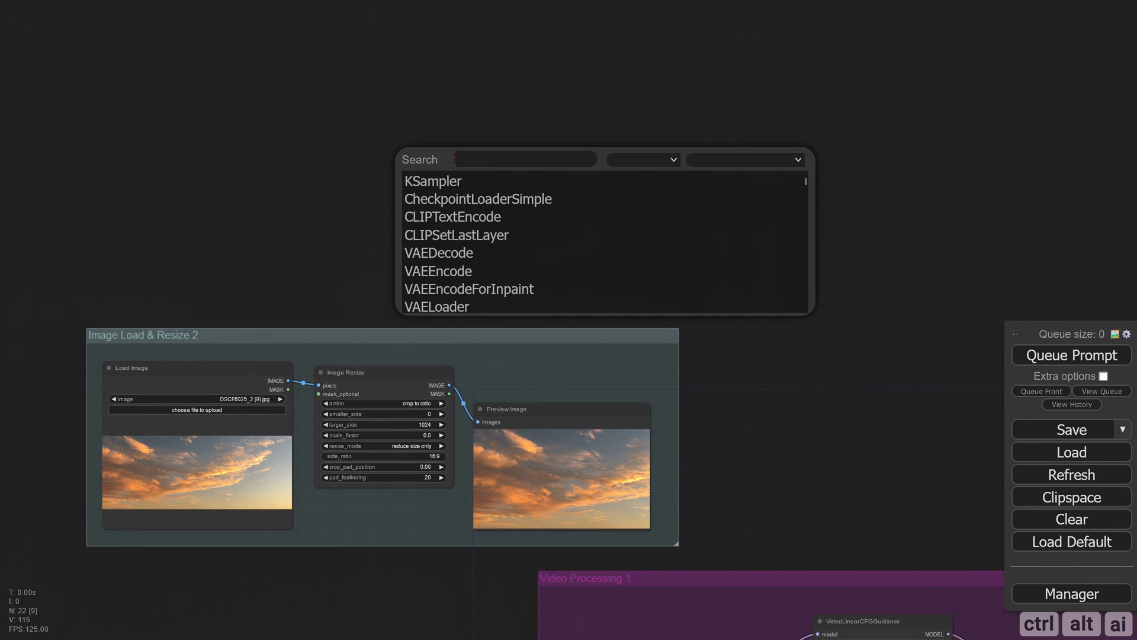
{"action": "type", "text": "image siz"}
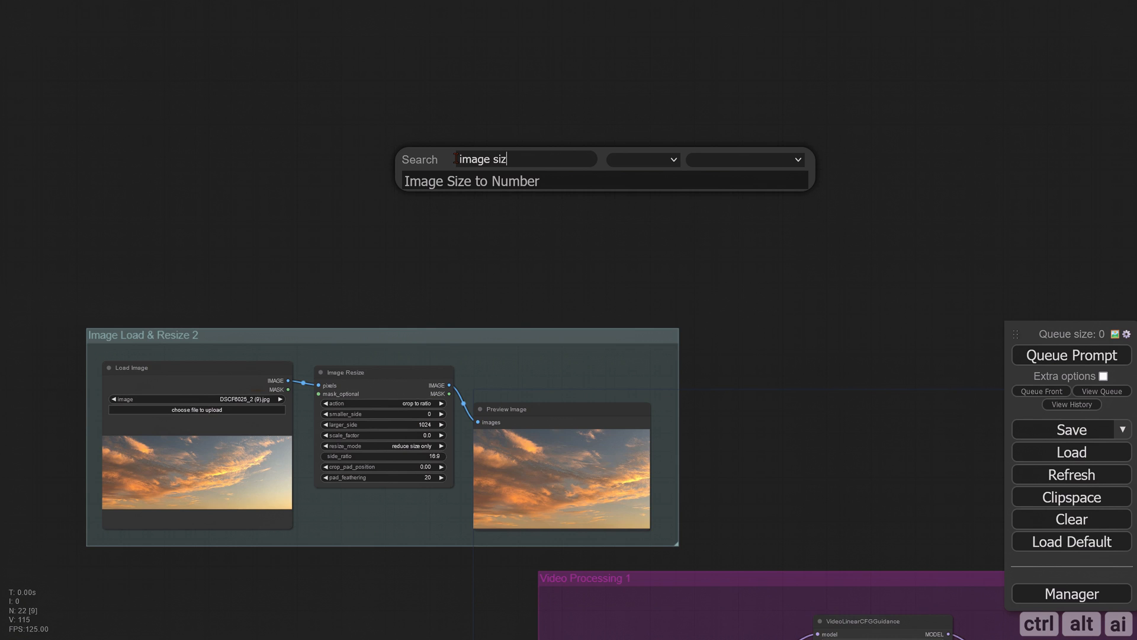
{"action": "left_click", "coordinate": [498, 180]}
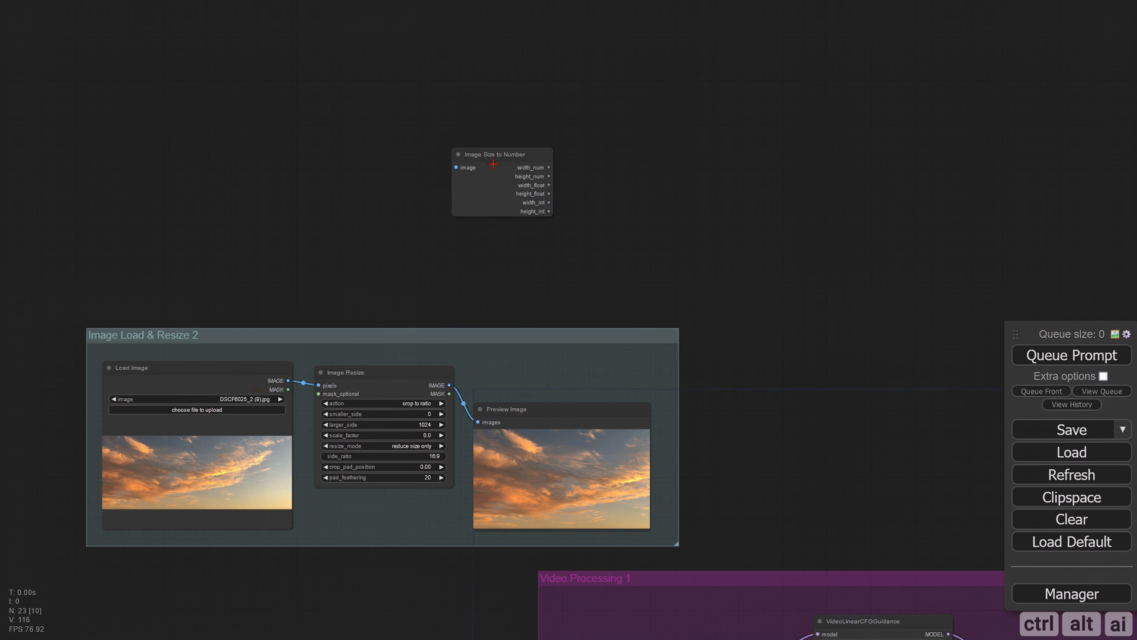
{"action": "left_click_drag", "start_coordinate": [492, 175], "coordinate": [489, 206]}
Step: Link the new Image Resize IMAGE output to image on Image Size to Number and position that node just above the group
{"action": "scroll", "coordinate": [489, 206], "scroll_direction": "up", "scroll_amount": 4}
{"action": "scroll", "coordinate": [519, 270], "scroll_direction": "up", "scroll_amount": 3}
{"action": "left_click_drag", "start_coordinate": [487, 348], "coordinate": [376, 319]}
{"action": "scroll", "coordinate": [384, 331], "scroll_direction": "down", "scroll_amount": 1}
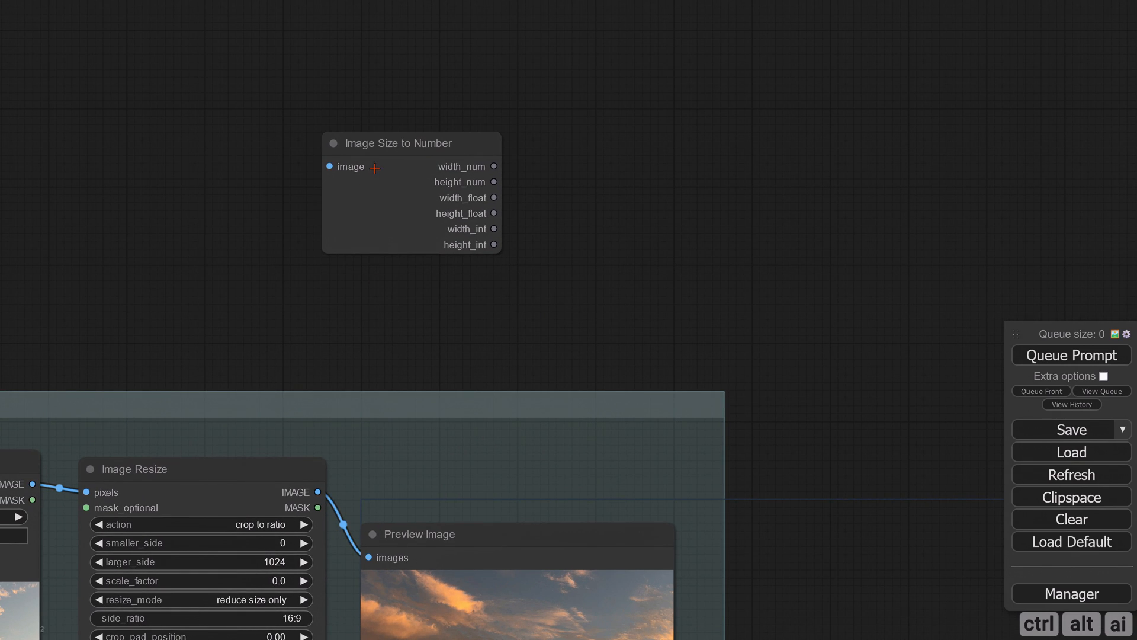
{"action": "left_click_drag", "start_coordinate": [363, 144], "coordinate": [394, 152]}
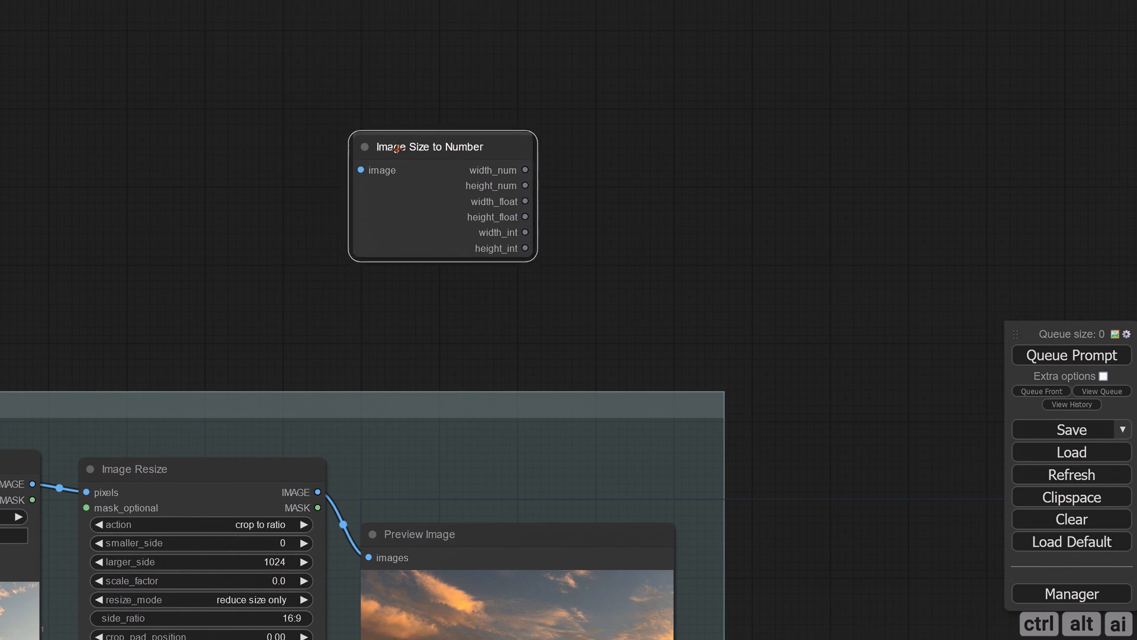
{"action": "left_click_drag", "start_coordinate": [318, 485], "coordinate": [360, 175]}
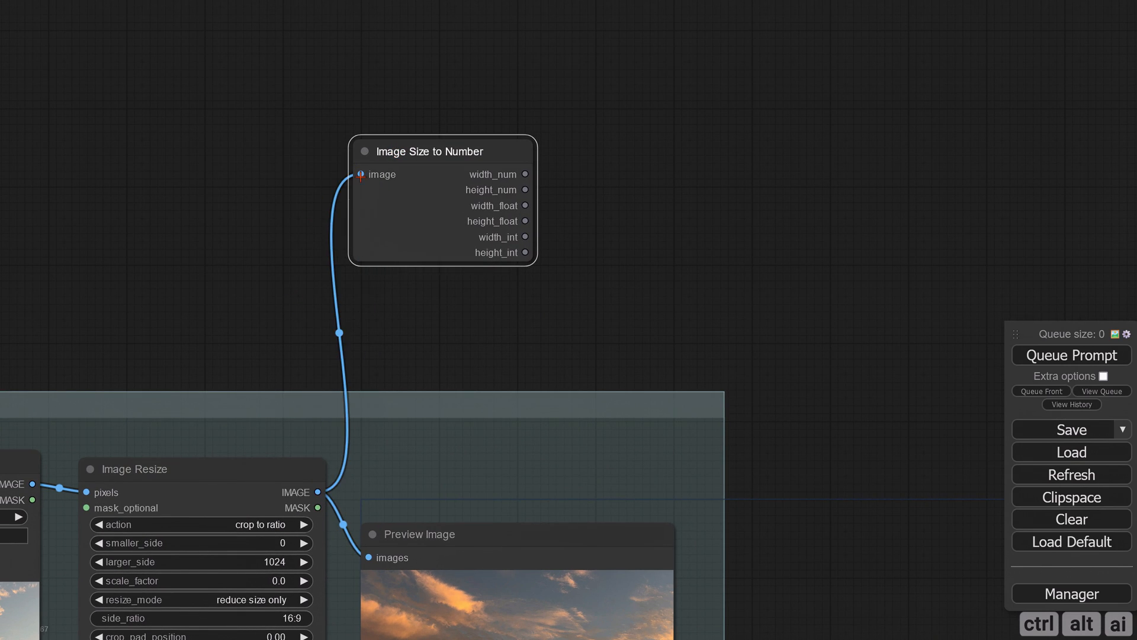
{"action": "left_click_drag", "start_coordinate": [420, 151], "coordinate": [395, 211]}
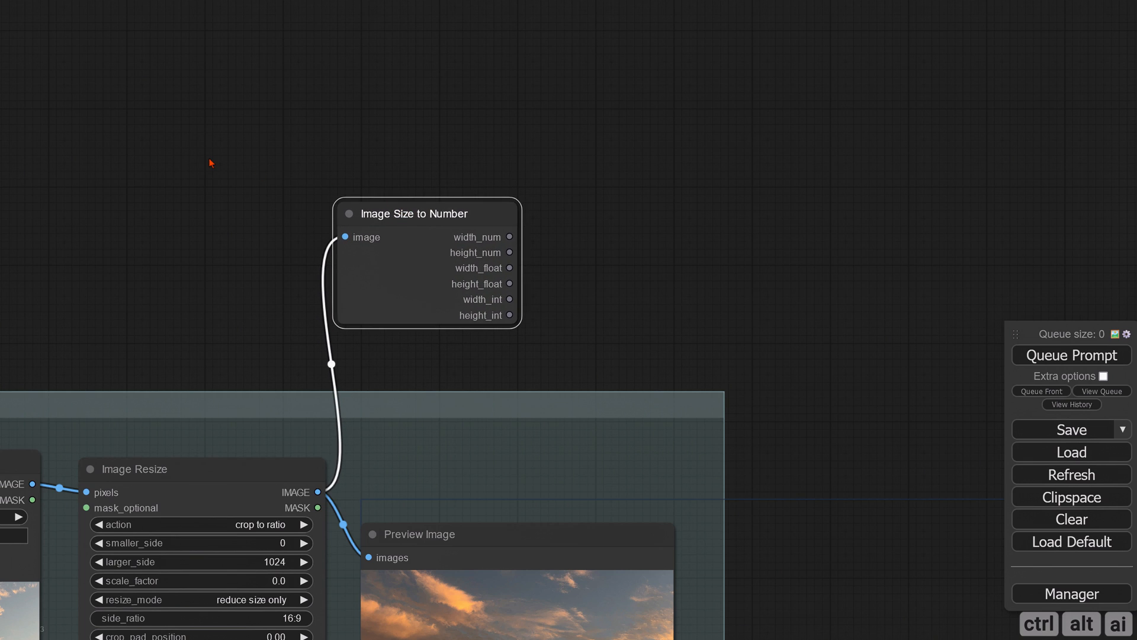
Step: Add a Number to Text node beside Image Size to Number and duplicate it directly below
{"action": "left_click_drag", "start_coordinate": [614, 160], "coordinate": [376, 226]}
{"action": "double_click", "coordinate": [368, 225]}
{"action": "type", "text": "n"}
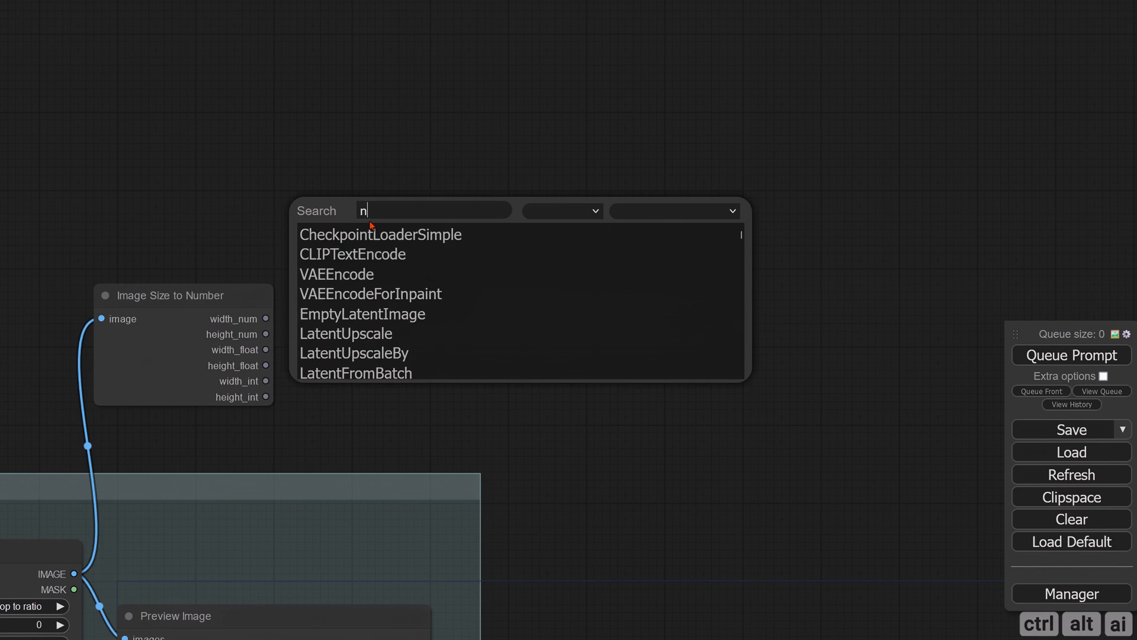
{"action": "type", "text": "umber to"}
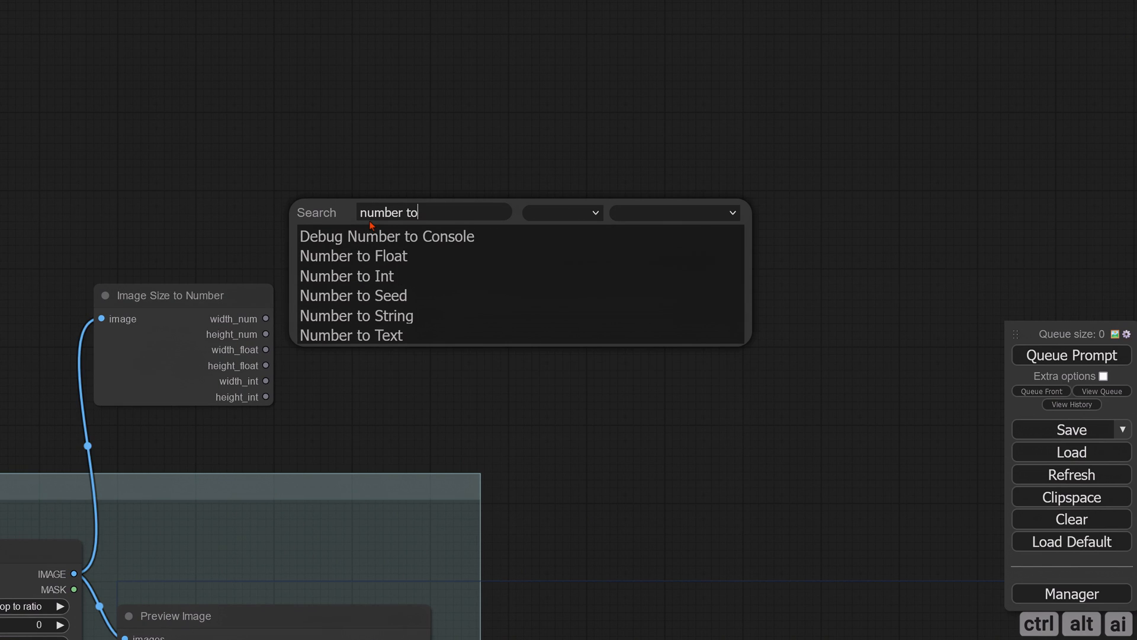
{"action": "left_click", "coordinate": [348, 335]}
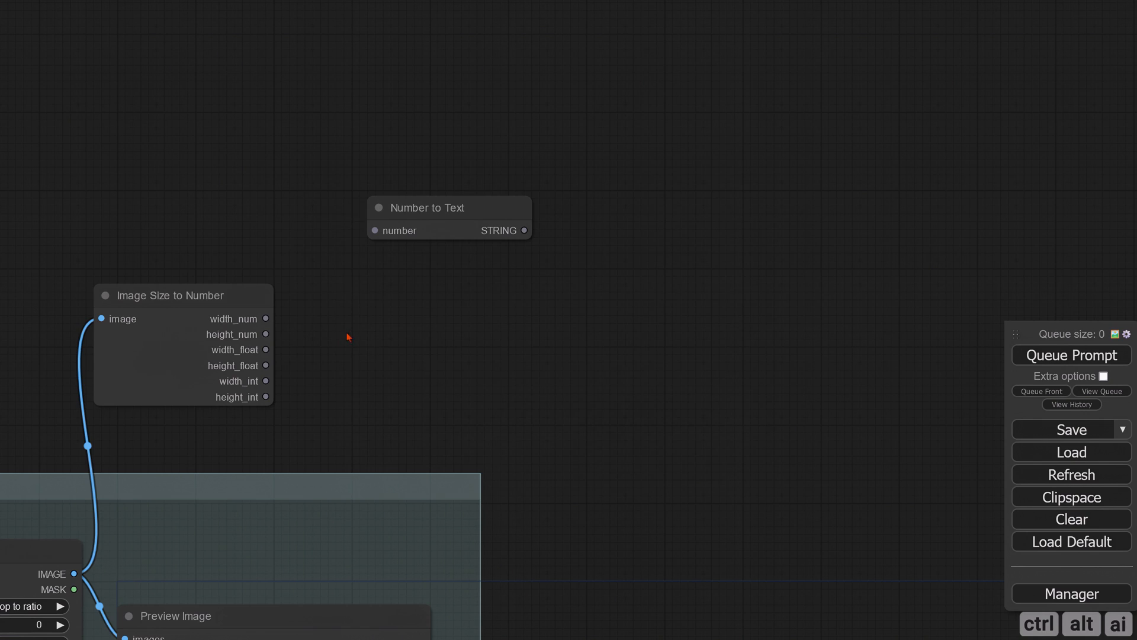
{"action": "mouse_move", "coordinate": [407, 210]}
{"action": "left_mouse_down"}
{"action": "mouse_move", "coordinate": [378, 233]}
{"action": "mouse_move", "coordinate": [353, 299]}
{"action": "left_mouse_up"}
{"action": "left_click_drag", "start_coordinate": [353, 299], "coordinate": [355, 357], "text": "alt"}
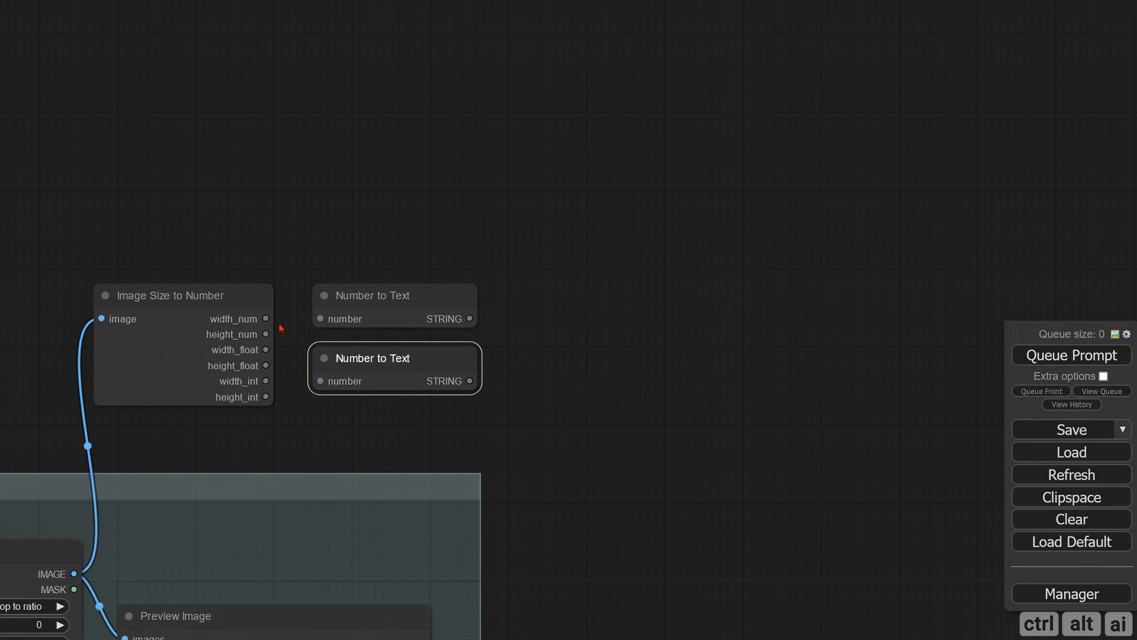
Step: Link width_num to the upper Number to Text and height_num to the lower one, and narrow both text nodes
{"action": "mouse_move", "coordinate": [265, 318]}
{"action": "left_mouse_down"}
{"action": "mouse_move", "coordinate": [320, 319]}
{"action": "mouse_move", "coordinate": [267, 336]}
{"action": "left_mouse_up"}
{"action": "left_click_drag", "start_coordinate": [343, 374], "coordinate": [320, 380]}
{"action": "left_click_drag", "start_coordinate": [555, 331], "coordinate": [433, 361]}
{"action": "left_click_drag", "start_coordinate": [350, 346], "coordinate": [297, 352]}
{"action": "left_click_drag", "start_coordinate": [357, 418], "coordinate": [294, 415]}
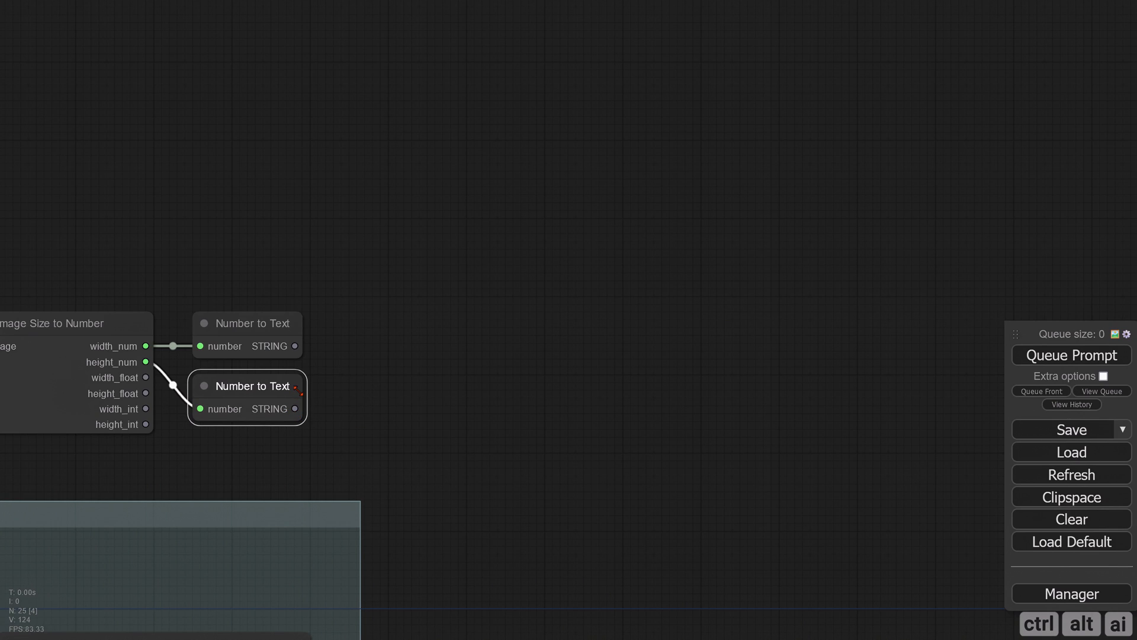
Step: Add a ShowText|pysssss node on the STRING output of each Number to Text node, one above the other
{"action": "left_click_drag", "start_coordinate": [295, 346], "coordinate": [361, 264]}
{"action": "left_click", "coordinate": [400, 375]}
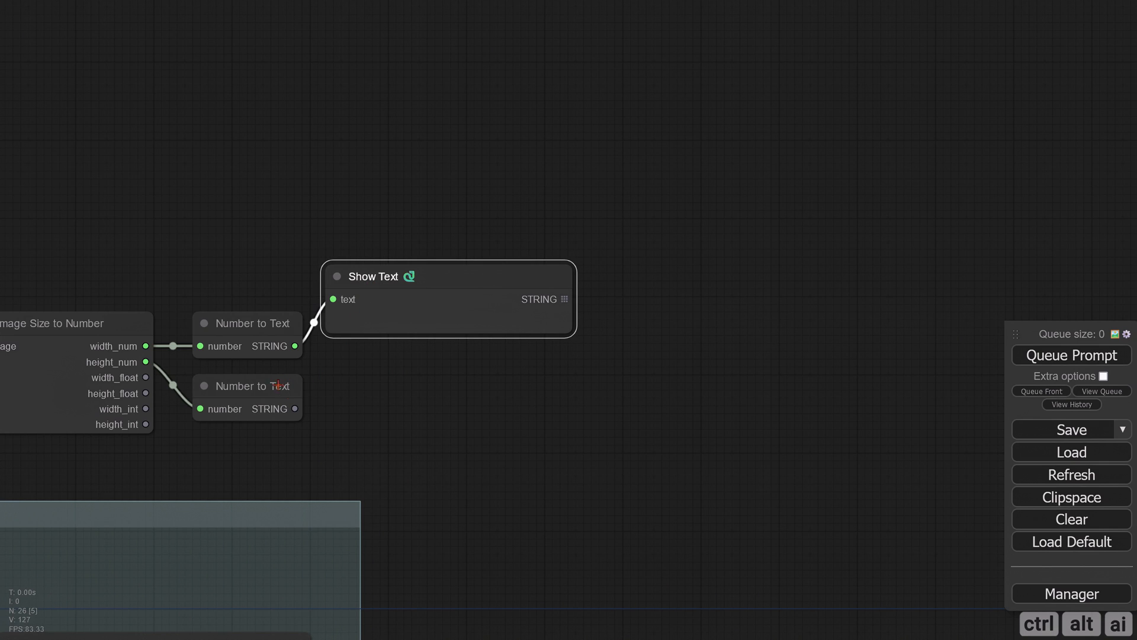
{"action": "left_click_drag", "start_coordinate": [294, 409], "coordinate": [342, 373]}
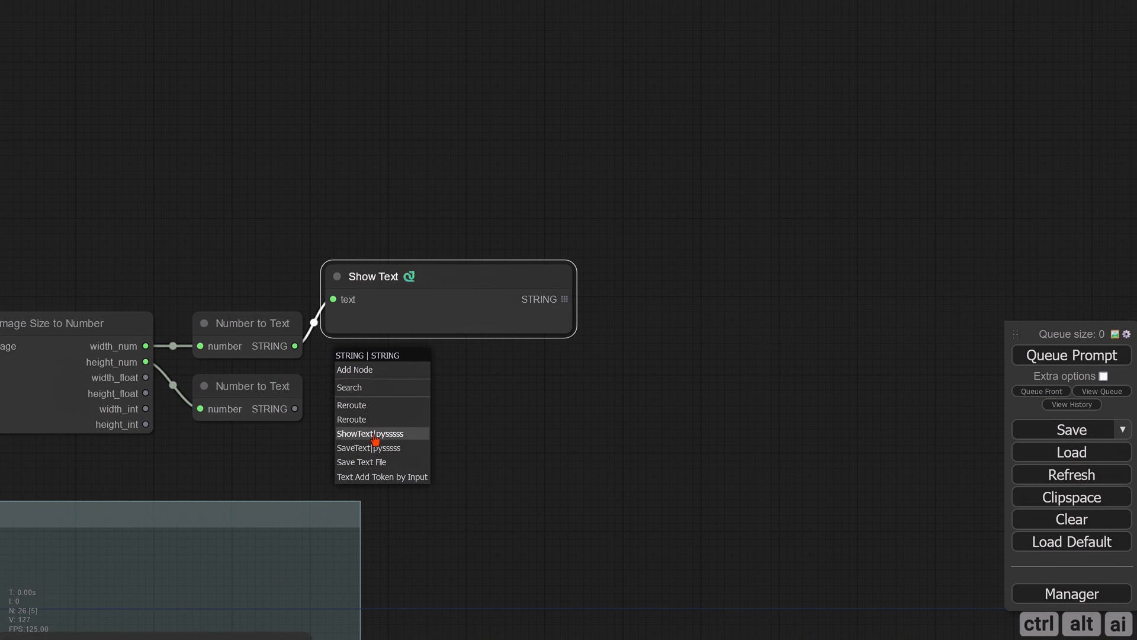
{"action": "left_click", "coordinate": [362, 435]}
{"action": "left_click_drag", "start_coordinate": [412, 406], "coordinate": [418, 411]}
{"action": "left_click_drag", "start_coordinate": [468, 472], "coordinate": [696, 418]}
{"action": "scroll", "coordinate": [696, 417], "scroll_direction": "down", "scroll_amount": 3}
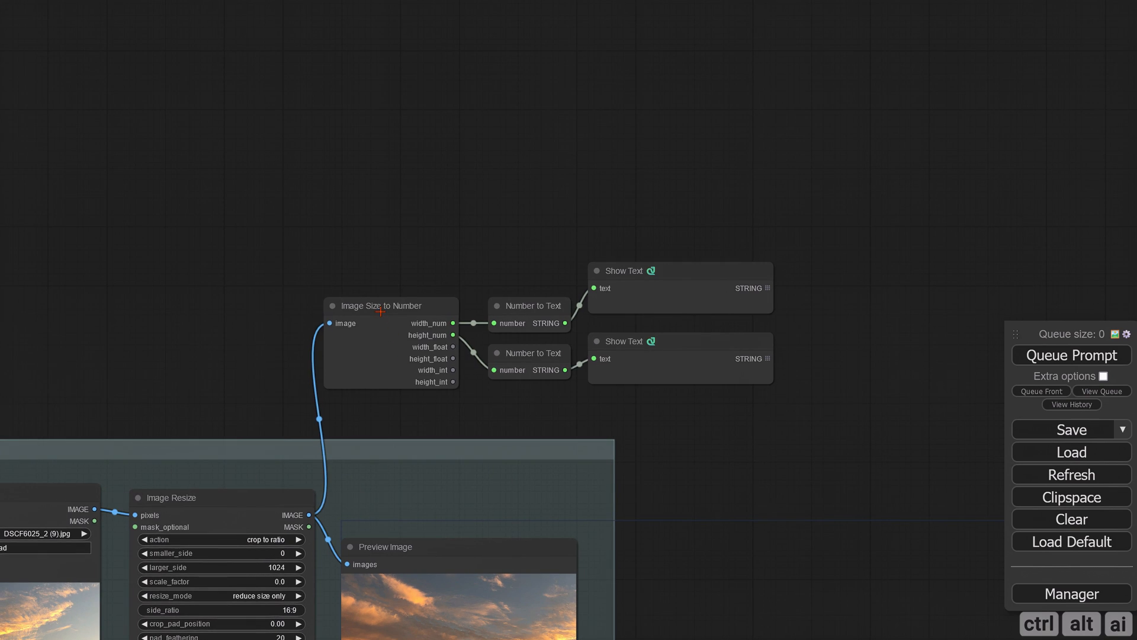
Step: Shift Image Size to Number left, collapse both Number to Text nodes and line them up beside its outputs
{"action": "left_click_drag", "start_coordinate": [381, 307], "coordinate": [310, 306]}
{"action": "left_click_drag", "start_coordinate": [499, 306], "coordinate": [440, 306]}
{"action": "left_click", "coordinate": [439, 305]}
{"action": "left_click_drag", "start_coordinate": [497, 353], "coordinate": [431, 369]}
{"action": "left_click", "coordinate": [438, 341]}
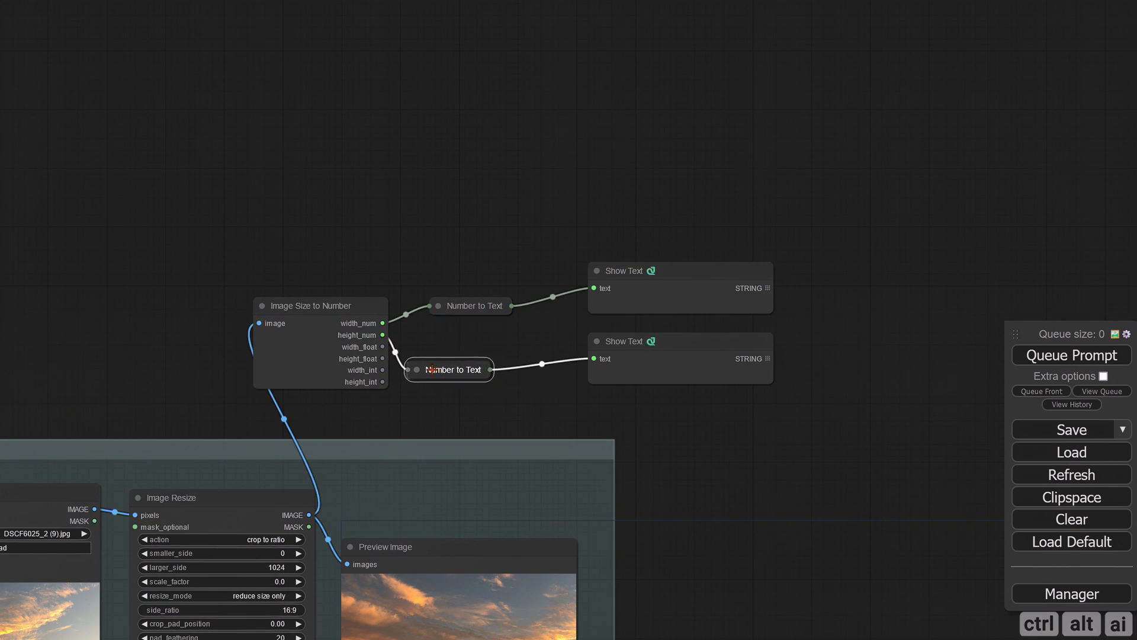
{"action": "left_click_drag", "start_coordinate": [454, 306], "coordinate": [432, 323]}
{"action": "left_click_drag", "start_coordinate": [435, 371], "coordinate": [435, 359]}
Step: Narrow the two Show Text nodes and place them close beside the collapsed Number to Text nodes
{"action": "left_click_drag", "start_coordinate": [453, 396], "coordinate": [340, 391]}
{"action": "left_click_drag", "start_coordinate": [515, 266], "coordinate": [433, 272]}
{"action": "left_click_drag", "start_coordinate": [578, 313], "coordinate": [442, 319]}
{"action": "left_click_drag", "start_coordinate": [577, 381], "coordinate": [513, 364]}
{"action": "left_click_drag", "start_coordinate": [566, 405], "coordinate": [666, 339]}
Step: Run the workflow to display the resized image's width and height, and align the upper Show Text above the lower one
{"action": "scroll", "coordinate": [671, 308], "scroll_direction": "down", "scroll_amount": 2}
{"action": "scroll", "coordinate": [627, 292], "scroll_direction": "up", "scroll_amount": 6}
{"action": "left_click_drag", "start_coordinate": [494, 223], "coordinate": [480, 184]}
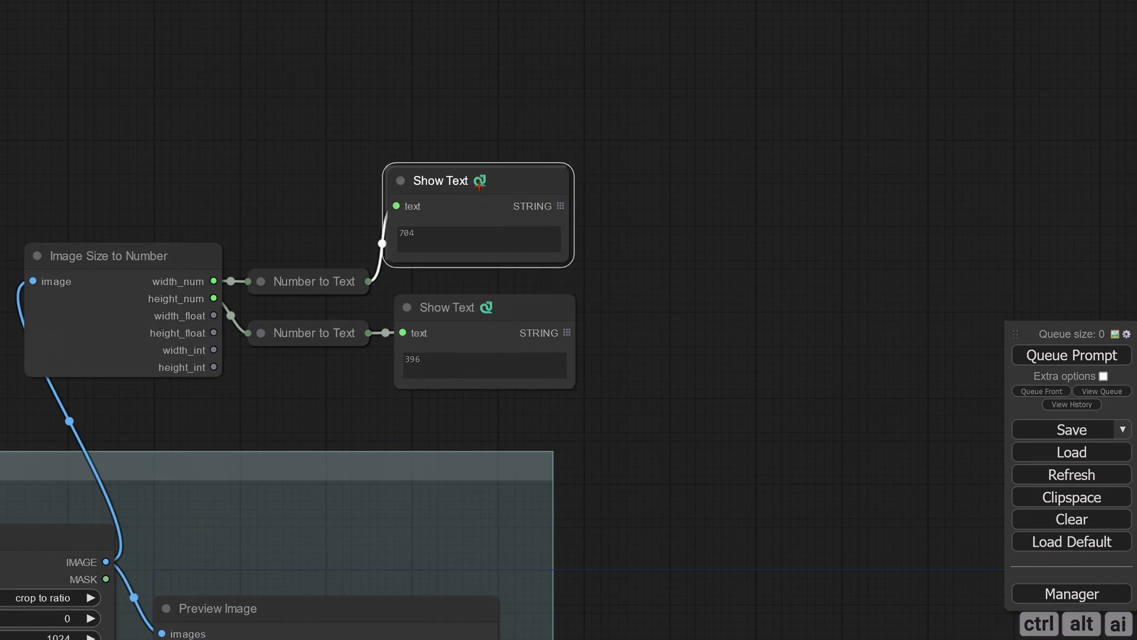
{"action": "scroll", "coordinate": [598, 307], "scroll_direction": "down", "scroll_amount": 3}
{"action": "left_click_drag", "start_coordinate": [635, 381], "coordinate": [696, 226]}
{"action": "left_click_drag", "start_coordinate": [676, 318], "coordinate": [503, 418]}
{"action": "left_click_drag", "start_coordinate": [560, 269], "coordinate": [609, 285]}
{"action": "scroll", "coordinate": [567, 285], "scroll_direction": "up", "scroll_amount": 4}
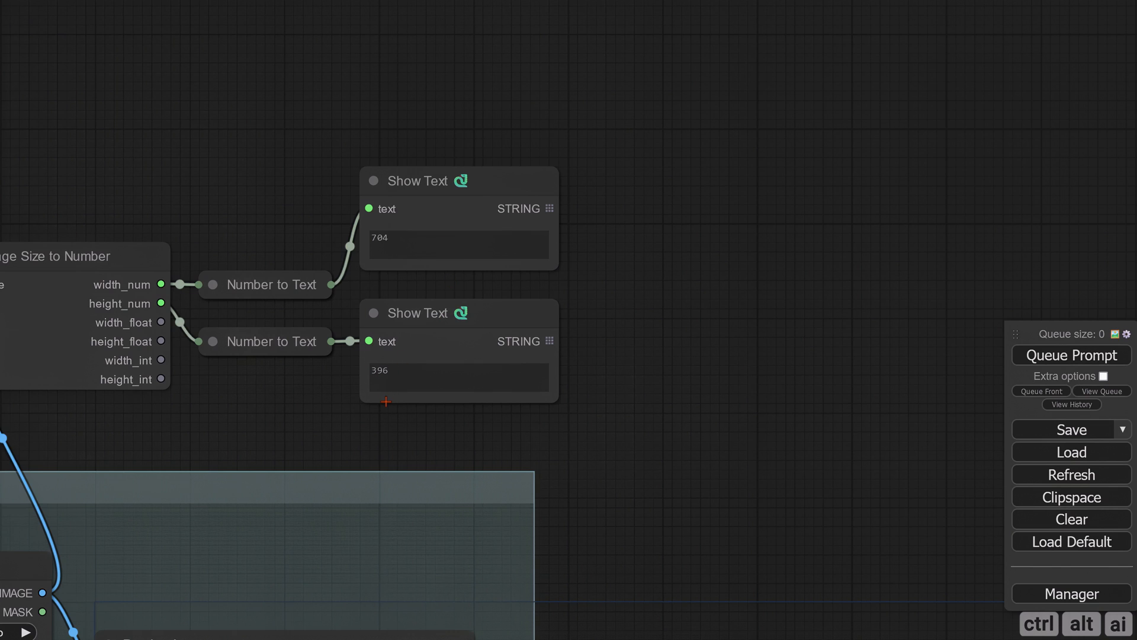
Step: Add a group titled "Image Resolution Calculator" and enlarge it around the area of the size and text nodes
{"action": "right_click", "coordinate": [182, 90]}
{"action": "left_click", "coordinate": [200, 107]}
{"action": "right_click", "coordinate": [220, 112]}
{"action": "left_click", "coordinate": [261, 276]}
{"action": "left_click", "coordinate": [358, 285]}
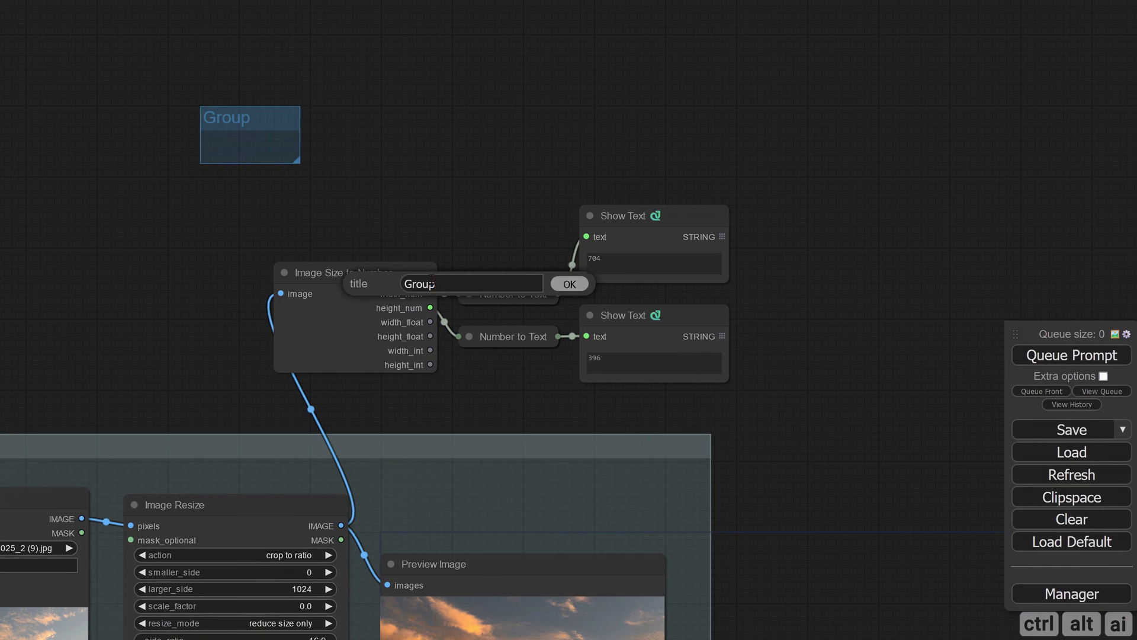
{"action": "type", "text": "Image Resolution Calculator"}
{"action": "key", "text": "Return"}
{"action": "left_click_drag", "start_coordinate": [296, 160], "coordinate": [738, 390]}
{"action": "left_click_drag", "start_coordinate": [414, 120], "coordinate": [377, 148]}
Step: Arrange the size, Number to Text and Show Text nodes compactly inside Image Resolution Calculator, shrink the group to fit and reposition it
{"action": "left_click_drag", "start_coordinate": [320, 301], "coordinate": [273, 188]}
{"action": "left_click_drag", "start_coordinate": [447, 321], "coordinate": [391, 201]}
{"action": "left_click_drag", "start_coordinate": [579, 250], "coordinate": [556, 192]}
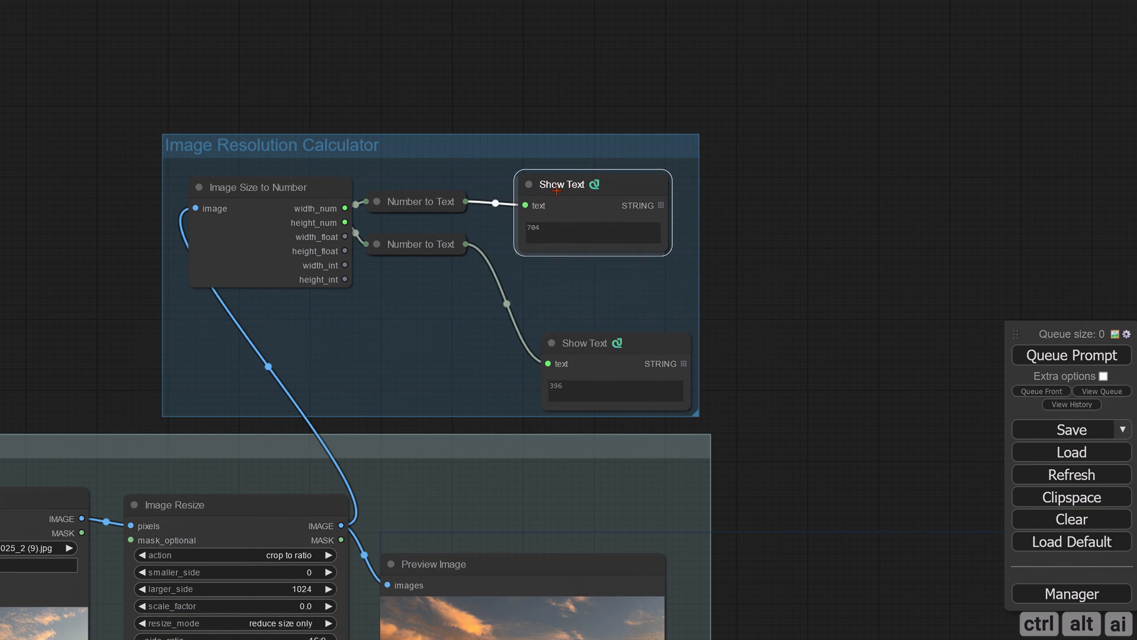
{"action": "left_click_drag", "start_coordinate": [580, 344], "coordinate": [557, 280]}
{"action": "left_click_drag", "start_coordinate": [696, 413], "coordinate": [675, 368]}
{"action": "left_click_drag", "start_coordinate": [209, 141], "coordinate": [243, 201]}
Step: Recolor the Image Resolution Calculator group brown-orange
{"action": "right_click", "coordinate": [243, 201]}
{"action": "left_click", "coordinate": [267, 420]}
{"action": "left_click", "coordinate": [400, 447]}
{"action": "left_click", "coordinate": [454, 476]}
Step: Link the copied video-processing nodes, add Video Combine to the VAE Decode IMAGE output and enclose them in a purple "Video Processing 2" group
{"action": "scroll", "coordinate": [813, 544], "scroll_direction": "down", "scroll_amount": 2}
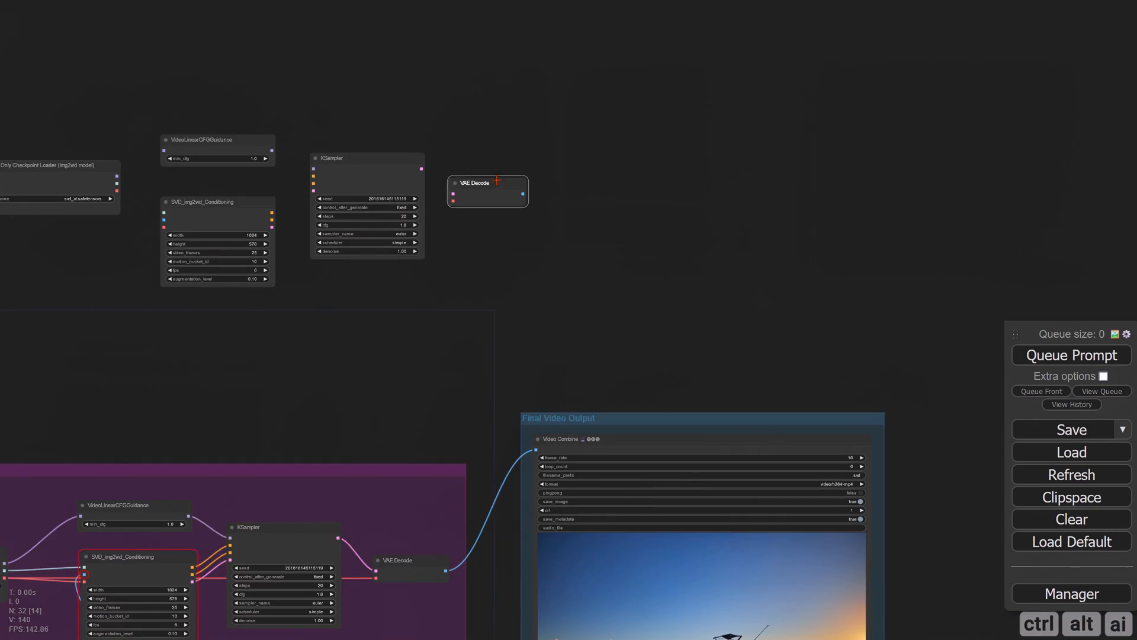
{"action": "scroll", "coordinate": [249, 284], "scroll_direction": "up", "scroll_amount": 8}
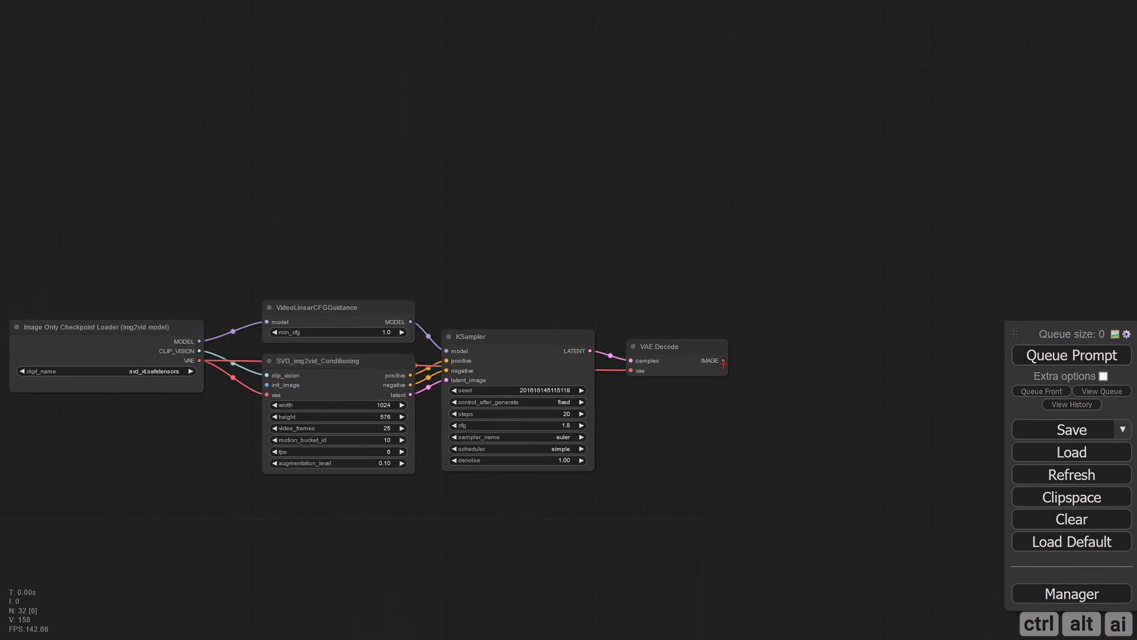
{"action": "left_click_drag", "start_coordinate": [642, 291], "coordinate": [421, 477]}
{"action": "left_click_drag", "start_coordinate": [579, 376], "coordinate": [578, 377]}
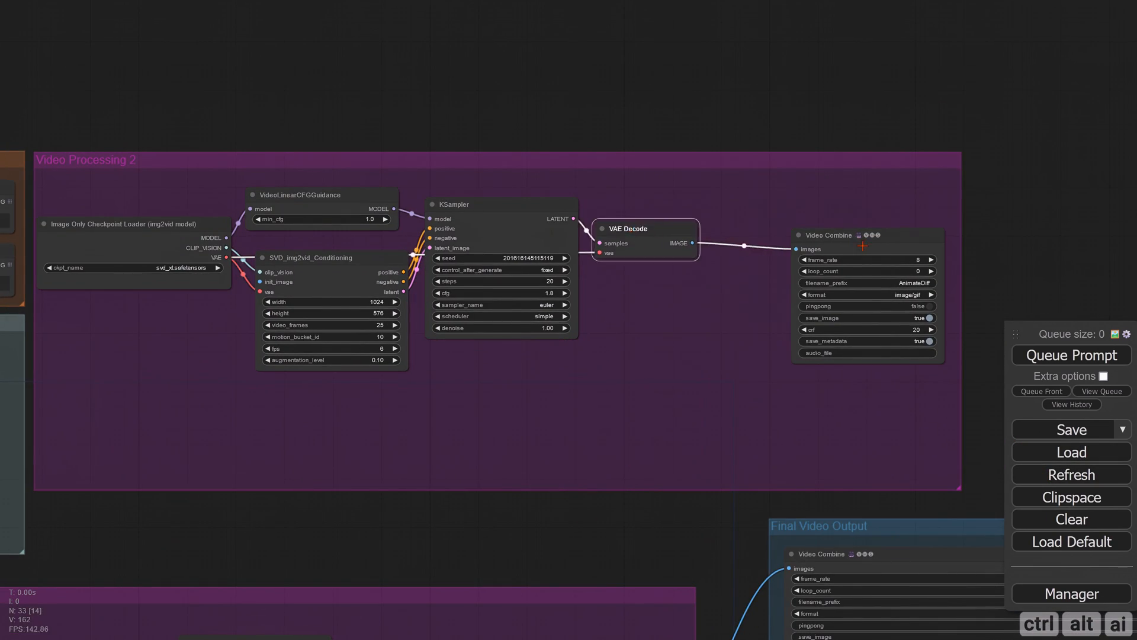
Step: Route the sky photo's Image Resize IMAGE output through a Reroute to init_image on SVD_img2vid_Conditioning in Video Processing 2
{"action": "scroll", "coordinate": [523, 347], "scroll_direction": "down", "scroll_amount": 3}
{"action": "left_click_drag", "start_coordinate": [523, 347], "coordinate": [633, 443]}
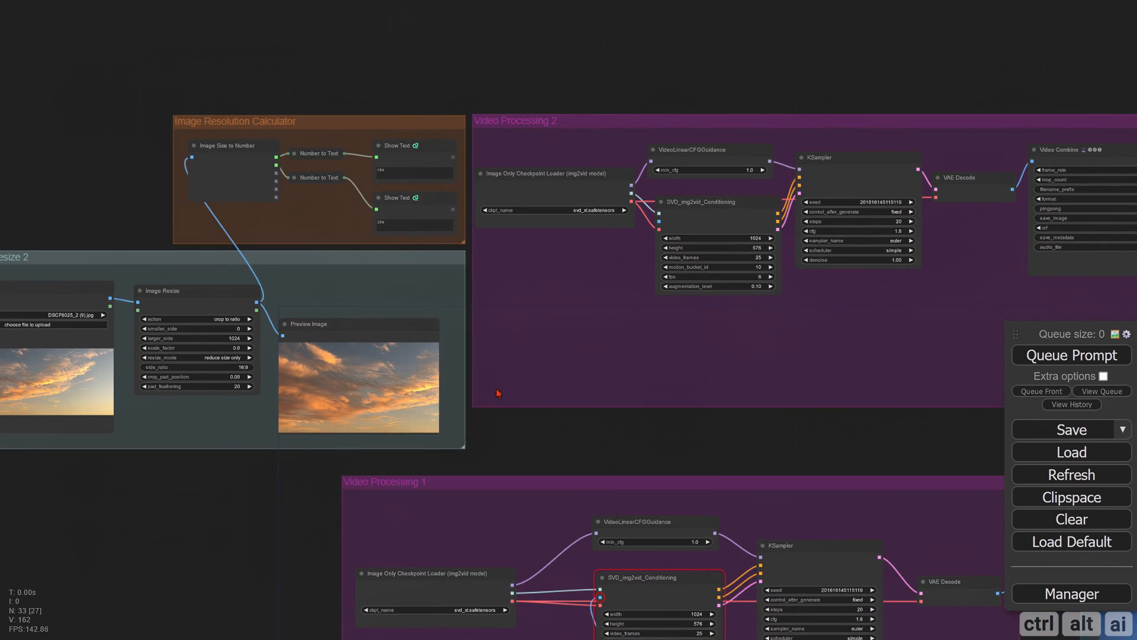
{"action": "scroll", "coordinate": [288, 301], "scroll_direction": "up", "scroll_amount": 3}
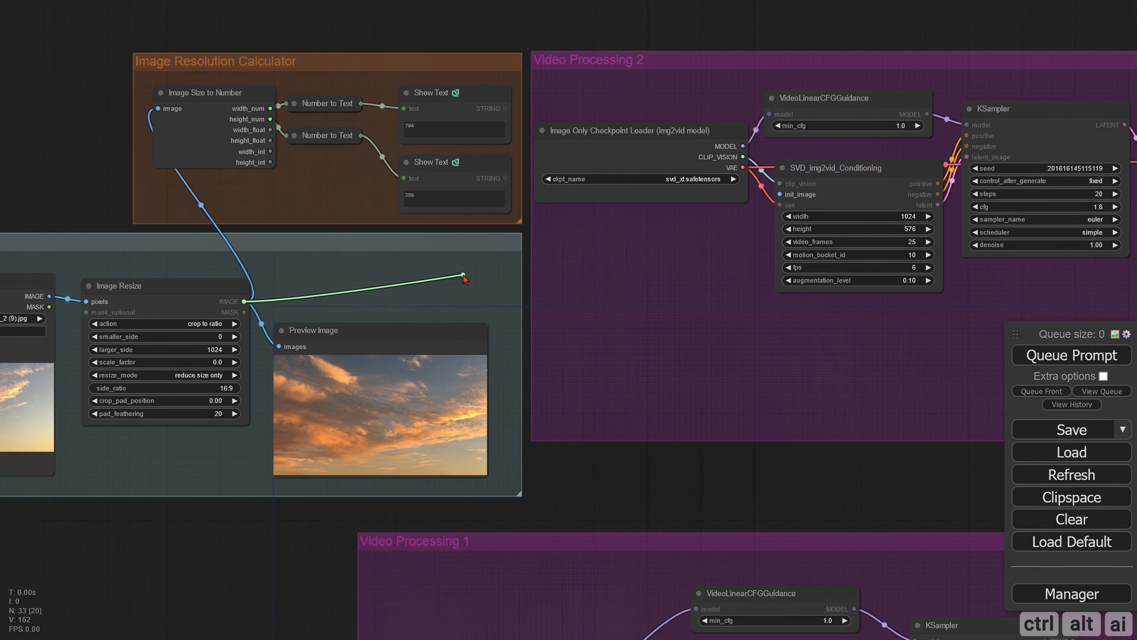
{"action": "left_click_drag", "start_coordinate": [464, 278], "coordinate": [464, 277]}
{"action": "left_click", "coordinate": [482, 314]}
{"action": "left_click_drag", "start_coordinate": [681, 456], "coordinate": [370, 486]}
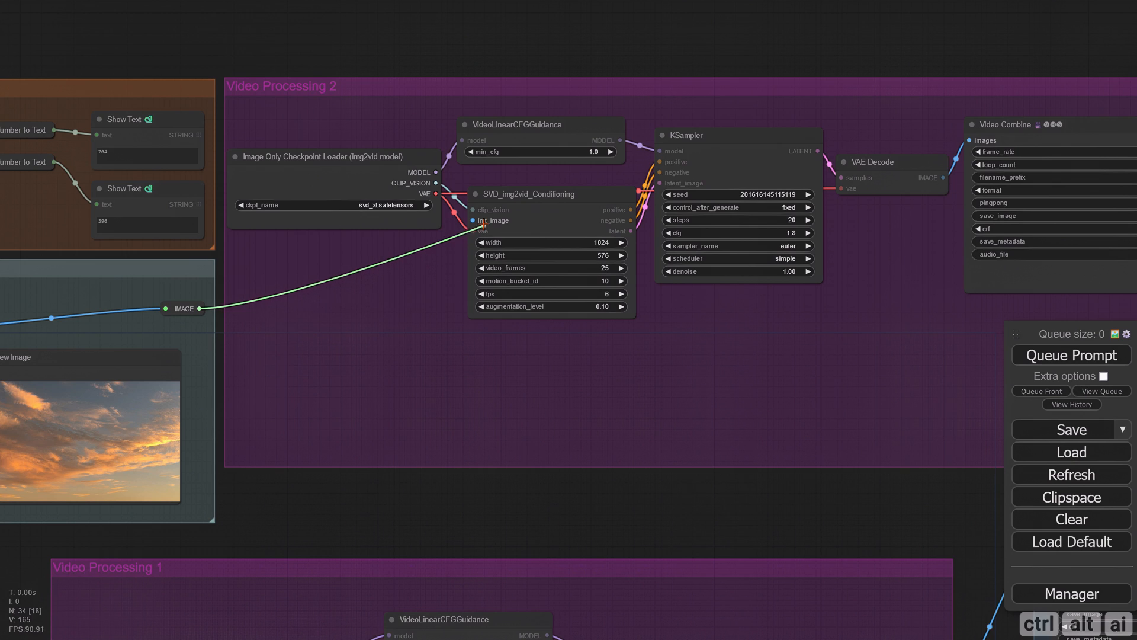
{"action": "left_click_drag", "start_coordinate": [474, 219], "coordinate": [474, 221]}
Step: Set height to 392, motion_bucket_id to 127 and augmentation_level to 0.00 on SVD_img2vid_Conditioning in Video Processing 2
{"action": "scroll", "coordinate": [325, 349], "scroll_direction": "up", "scroll_amount": 3}
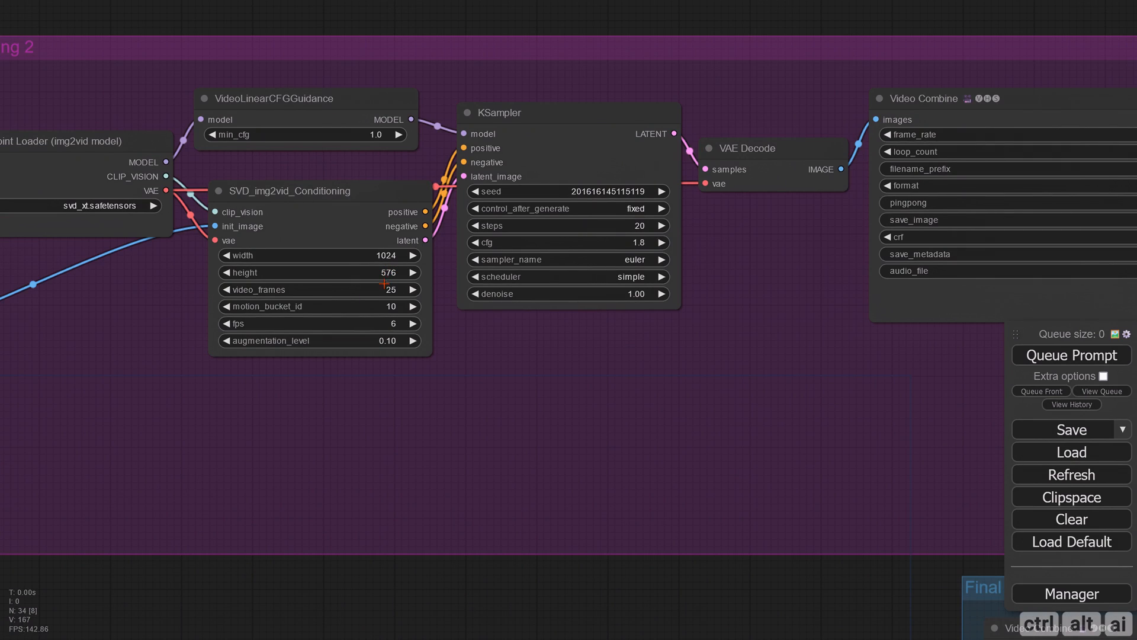
{"action": "scroll", "coordinate": [384, 372], "scroll_direction": "down", "scroll_amount": 5}
{"action": "left_click_drag", "start_coordinate": [296, 139], "coordinate": [615, 150]}
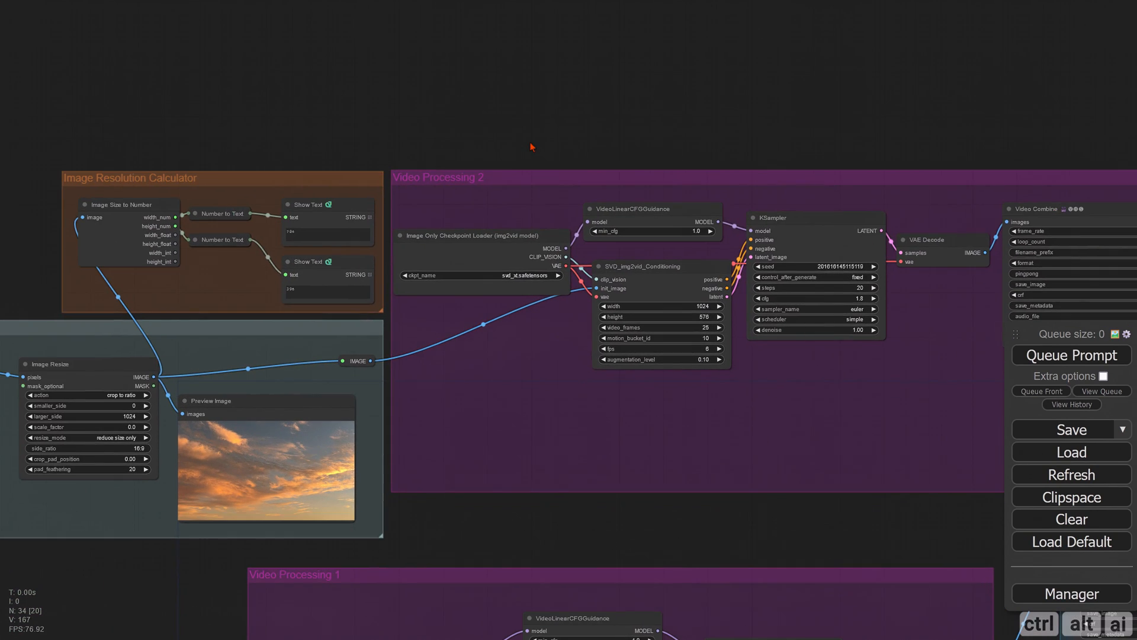
{"action": "scroll", "coordinate": [335, 131], "scroll_direction": "up", "scroll_amount": 2}
{"action": "scroll", "coordinate": [333, 127], "scroll_direction": "up", "scroll_amount": 5}
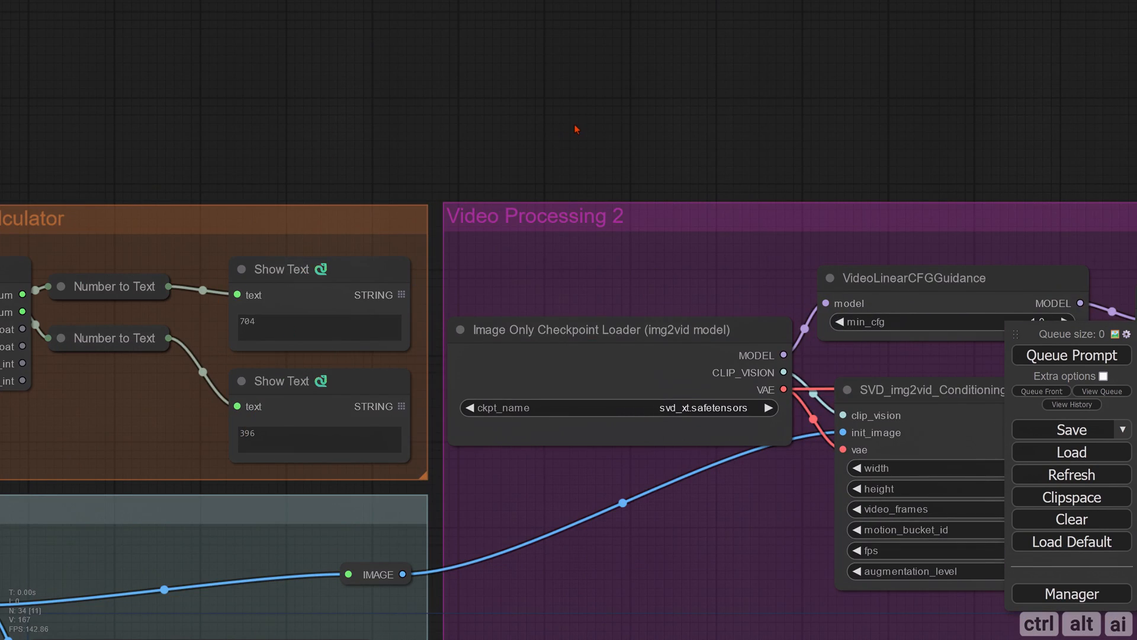
{"action": "left_click_drag", "start_coordinate": [530, 109], "coordinate": [215, 10]}
{"action": "left_click_drag", "start_coordinate": [755, 45], "coordinate": [543, 38]}
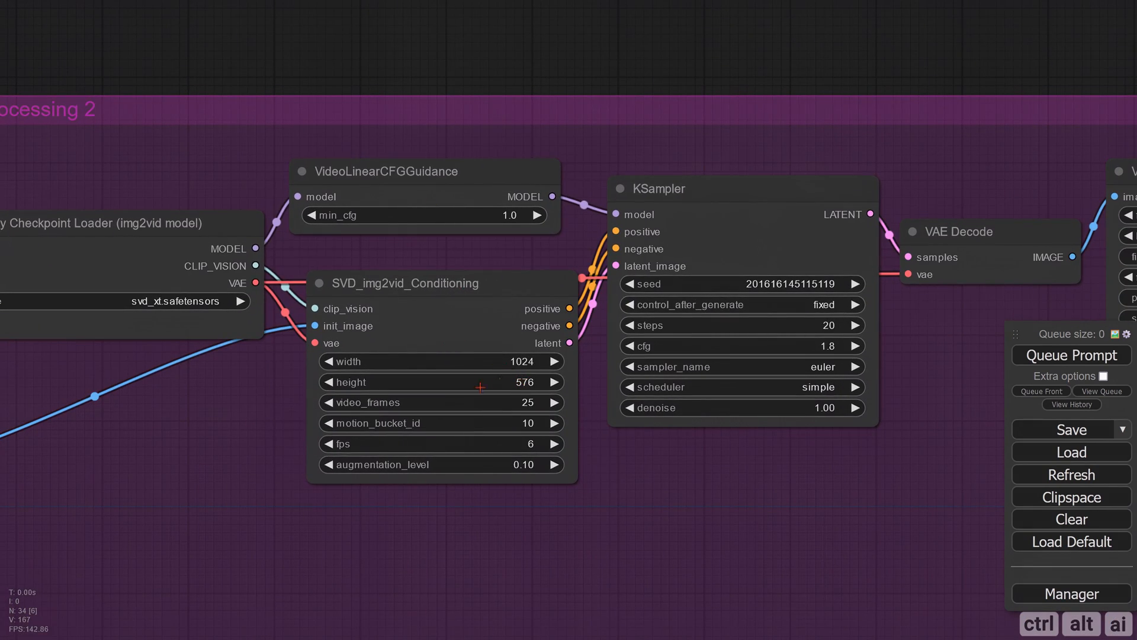
{"action": "double_click", "coordinate": [329, 382]}
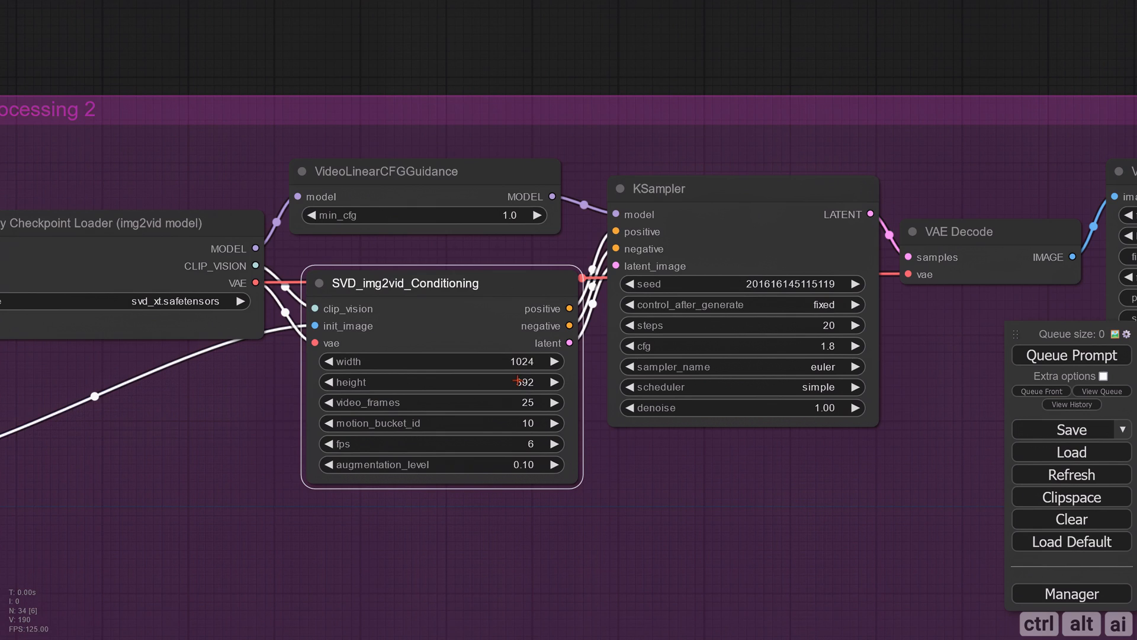
{"action": "left_click", "coordinate": [529, 424]}
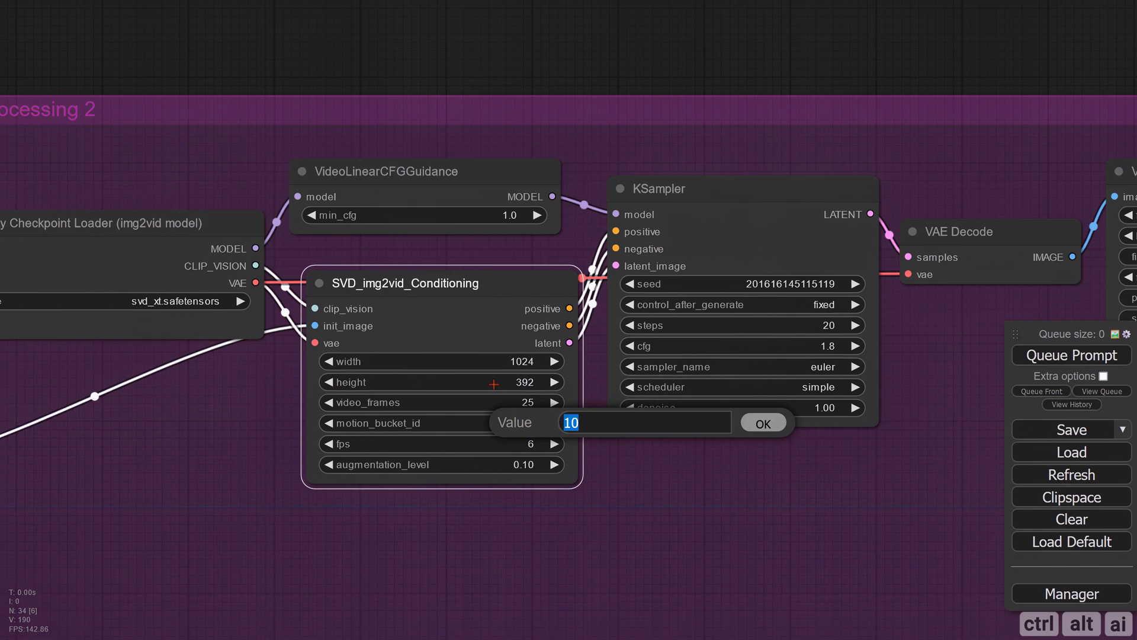
{"action": "key", "text": "Escape"}
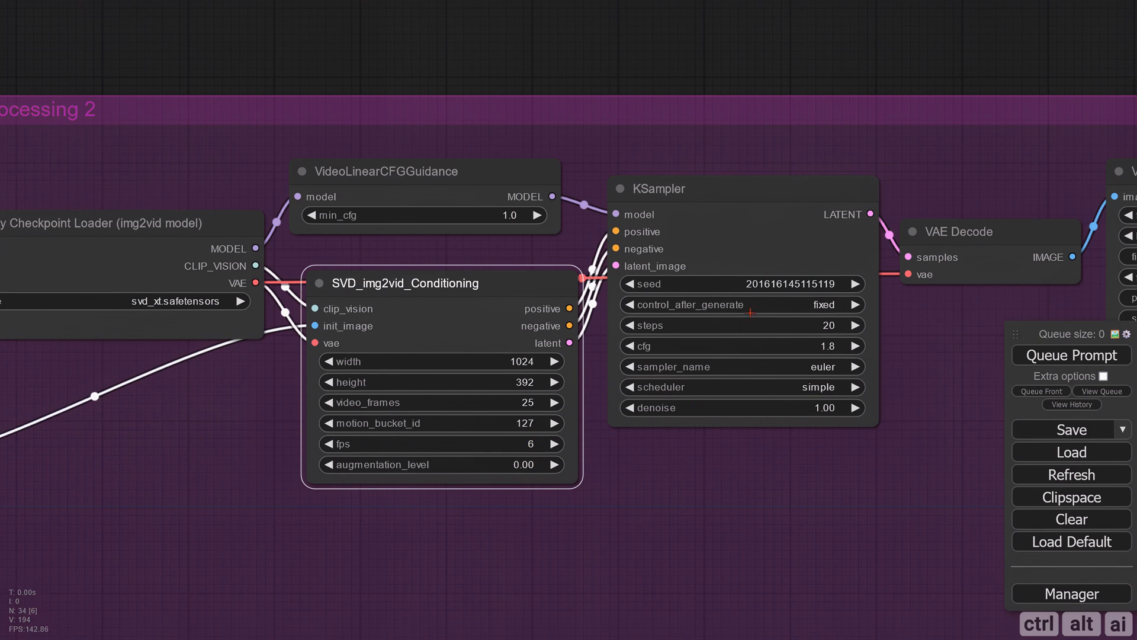
Step: Set the cfg of the Video Processing 2 KSampler to 1.2
{"action": "left_click_drag", "start_coordinate": [771, 54], "coordinate": [522, 74]}
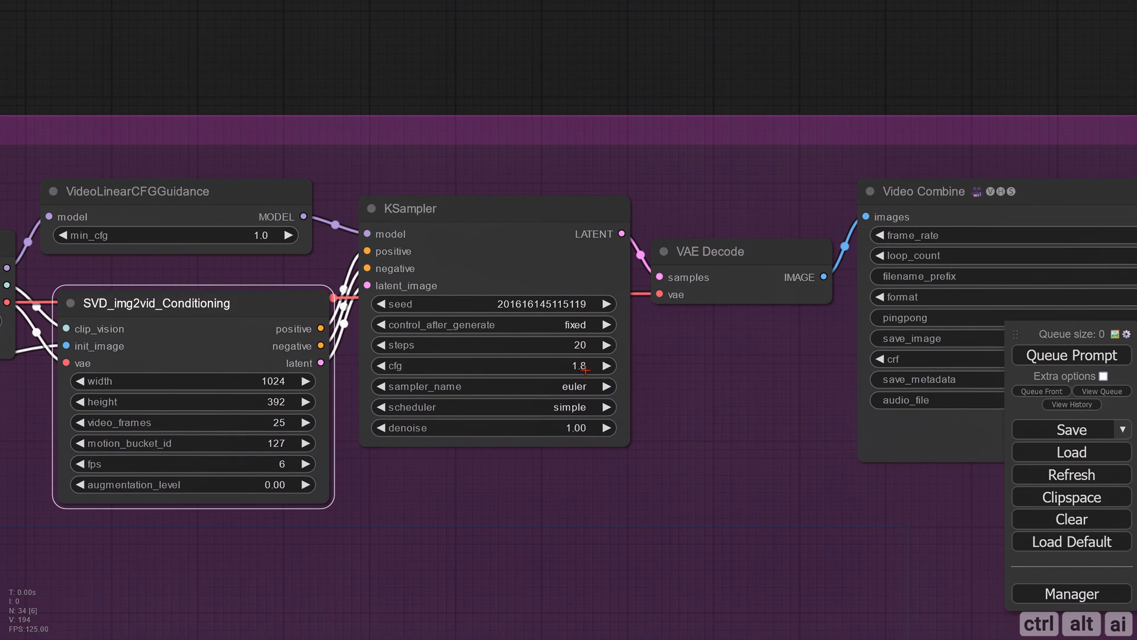
{"action": "left_click", "coordinate": [586, 366]}
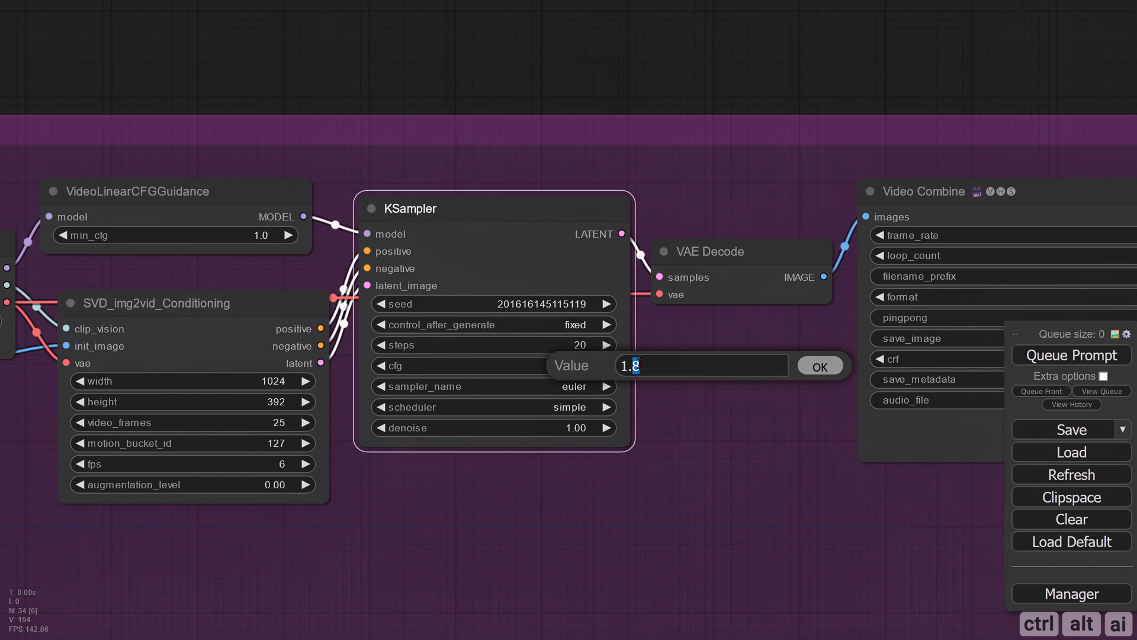
{"action": "key", "text": "Return"}
Step: Set frame_rate to 10 and filename_prefix to svd on the Video Processing 2 Video Combine node
{"action": "left_click_drag", "start_coordinate": [776, 63], "coordinate": [248, 66]}
{"action": "left_click", "coordinate": [699, 239]}
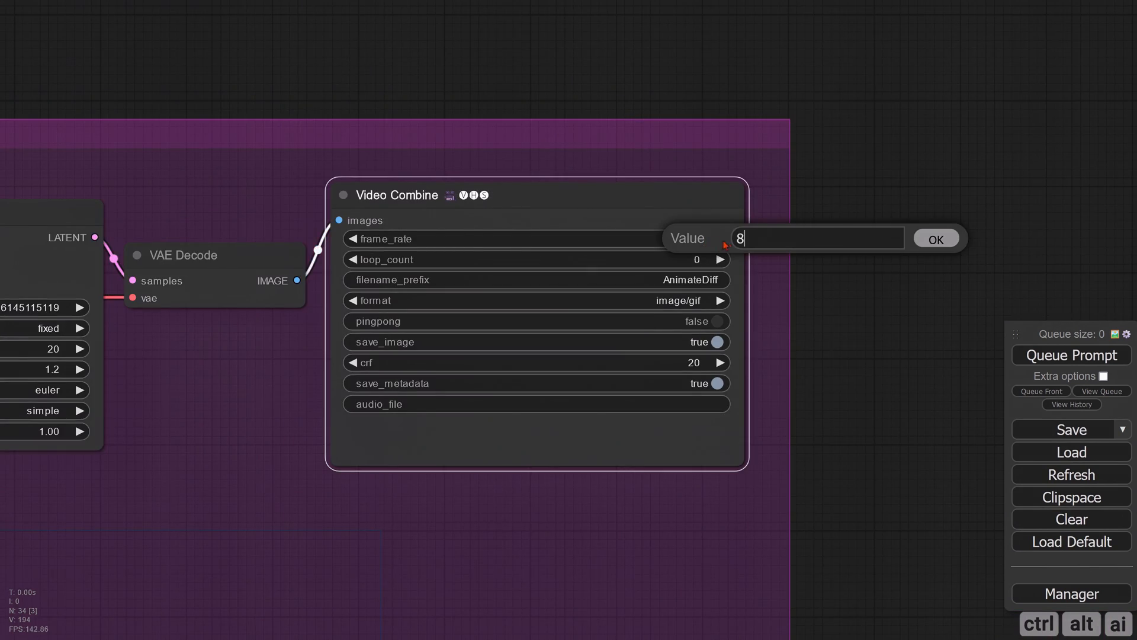
{"action": "left_click", "coordinate": [946, 243]}
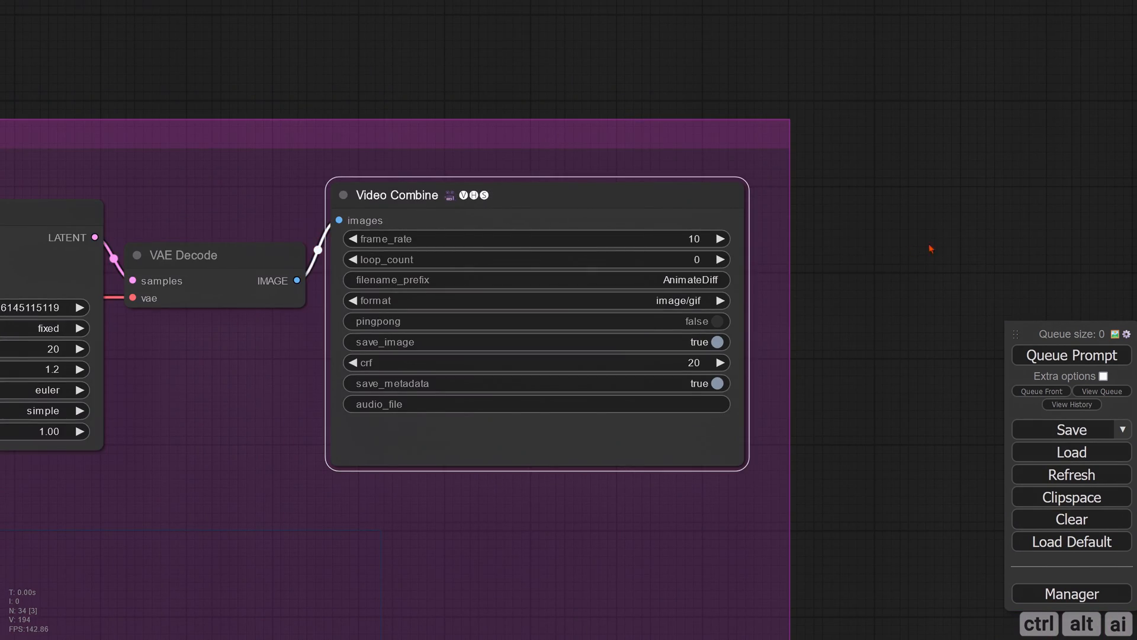
{"action": "left_click", "coordinate": [680, 281]}
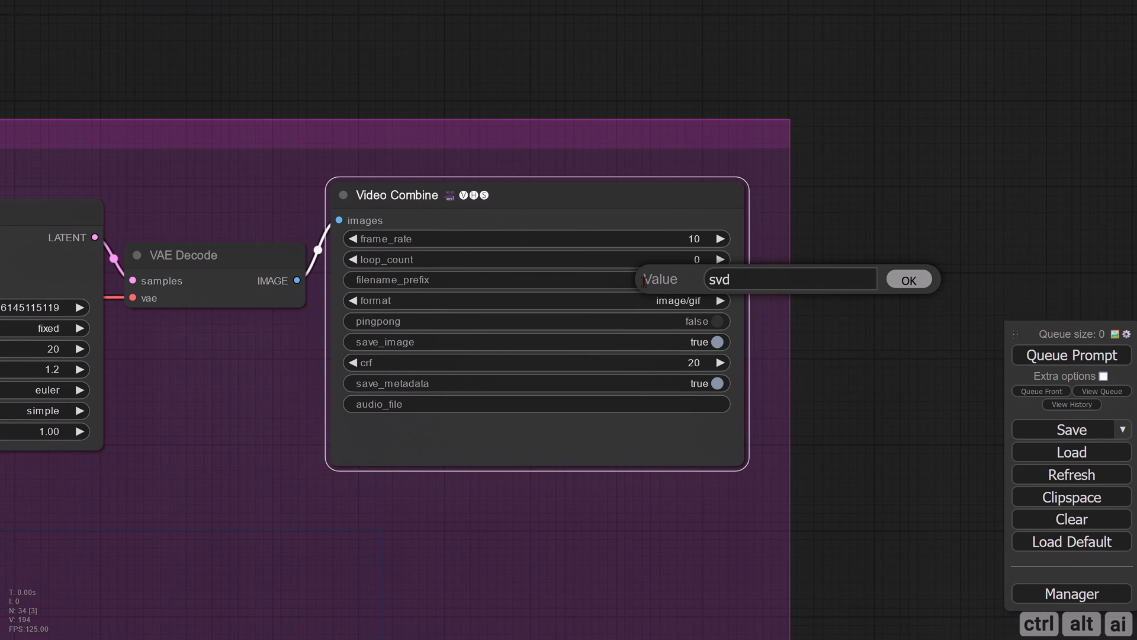
{"action": "type", "text": "svd"}
{"action": "left_click", "coordinate": [910, 280]}
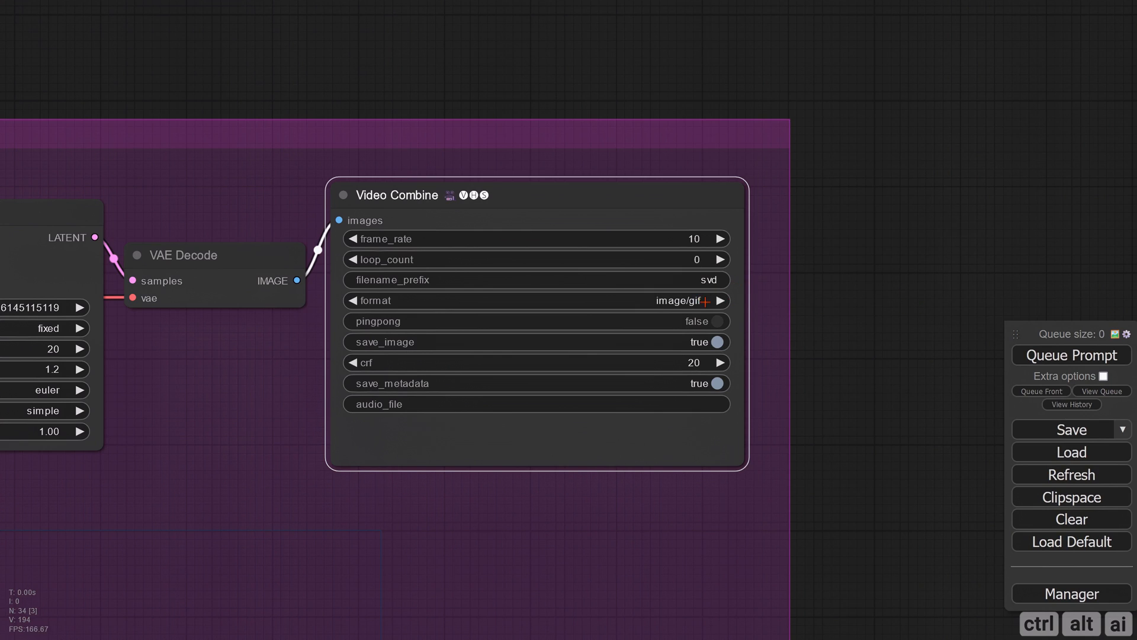
Step: Set the new Video Combine node's format to video/h264-mp4 and its crf to 1
{"action": "left_click", "coordinate": [705, 301]}
{"action": "left_click", "coordinate": [738, 365]}
{"action": "left_click", "coordinate": [707, 366]}
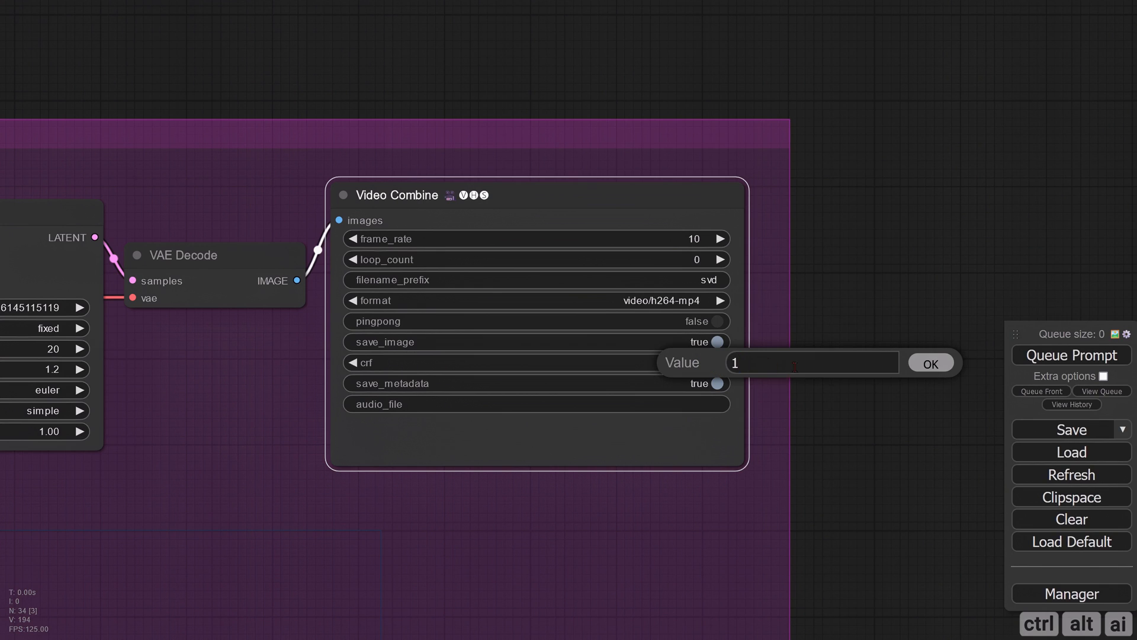
{"action": "type", "text": "1"}
{"action": "left_click", "coordinate": [930, 363]}
Step: Queue the workflow and examine the generated sky video in the Video Processing 2 Video Combine preview
{"action": "key", "text": "ctrl+Return"}
{"action": "scroll", "coordinate": [561, 490], "scroll_direction": "down", "scroll_amount": 9}
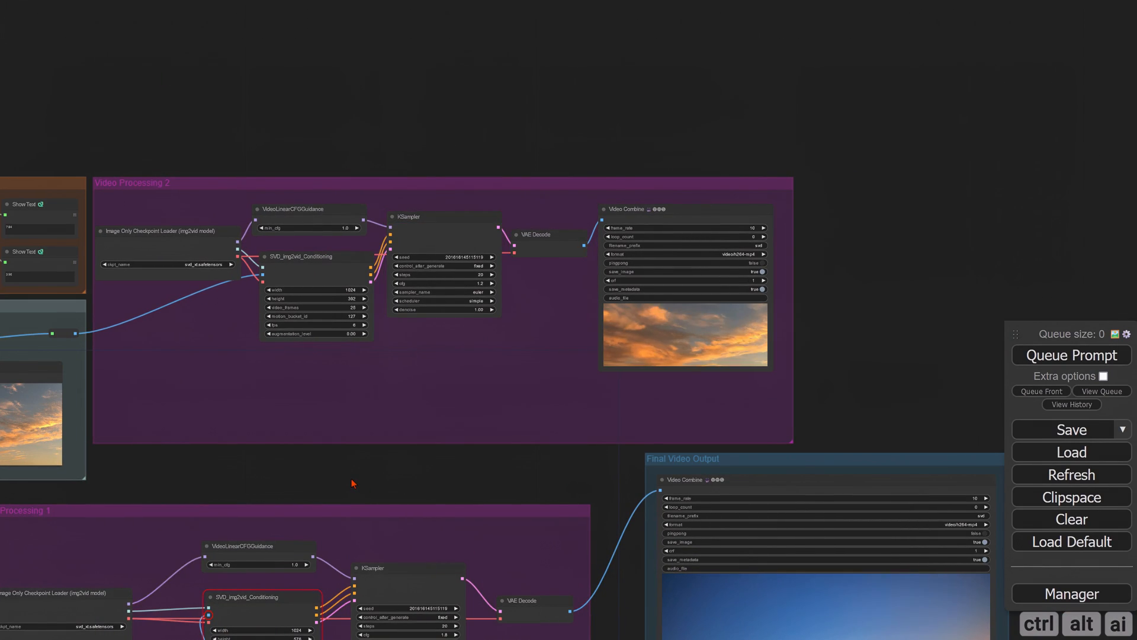
{"action": "scroll", "coordinate": [829, 326], "scroll_direction": "down", "scroll_amount": 2}
{"action": "scroll", "coordinate": [723, 348], "scroll_direction": "up", "scroll_amount": 10}
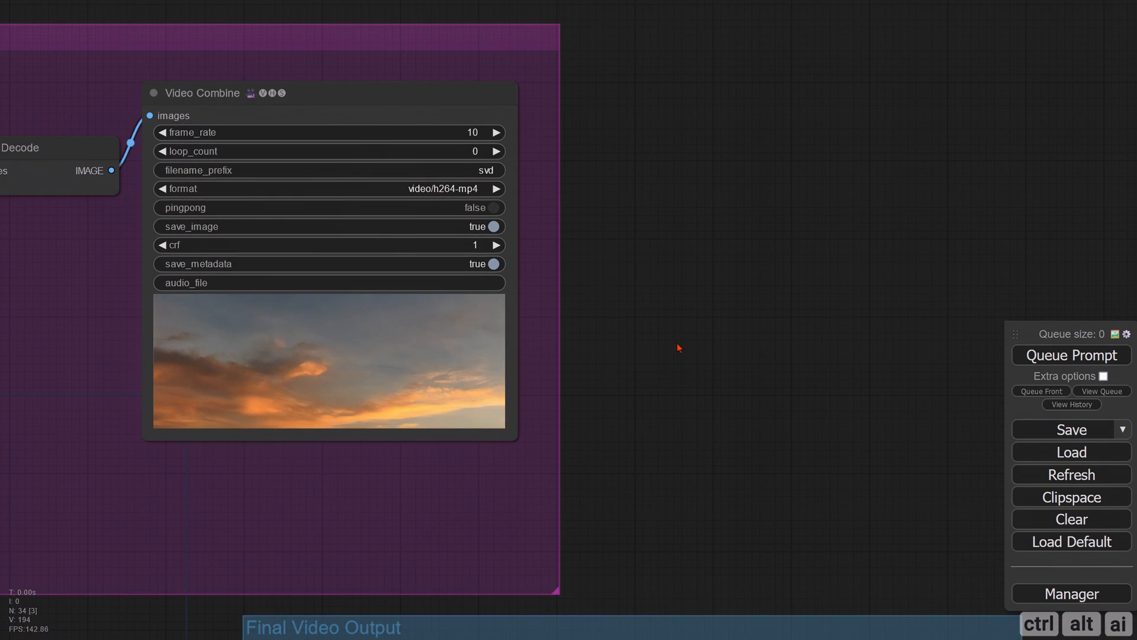
Step: Disconnect the lower VAE Decode from the Final Video Output and move that group well to the right, leaving space for more nodes
{"action": "scroll", "coordinate": [586, 373], "scroll_direction": "up", "scroll_amount": 4}
{"action": "left_click_drag", "start_coordinate": [788, 367], "coordinate": [762, 203]}
{"action": "scroll", "coordinate": [889, 357], "scroll_direction": "down", "scroll_amount": 12}
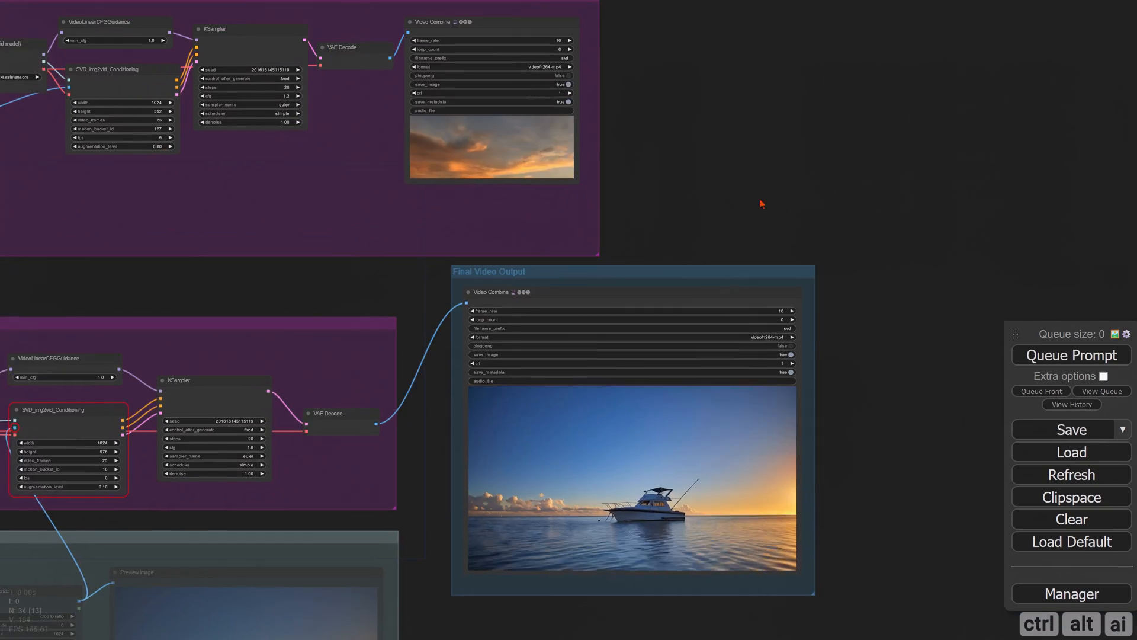
{"action": "left_click_drag", "start_coordinate": [659, 173], "coordinate": [598, 236]}
{"action": "scroll", "coordinate": [599, 237], "scroll_direction": "up", "scroll_amount": 3}
{"action": "scroll", "coordinate": [597, 237], "scroll_direction": "down", "scroll_amount": 8}
{"action": "scroll", "coordinate": [701, 307], "scroll_direction": "up", "scroll_amount": 5}
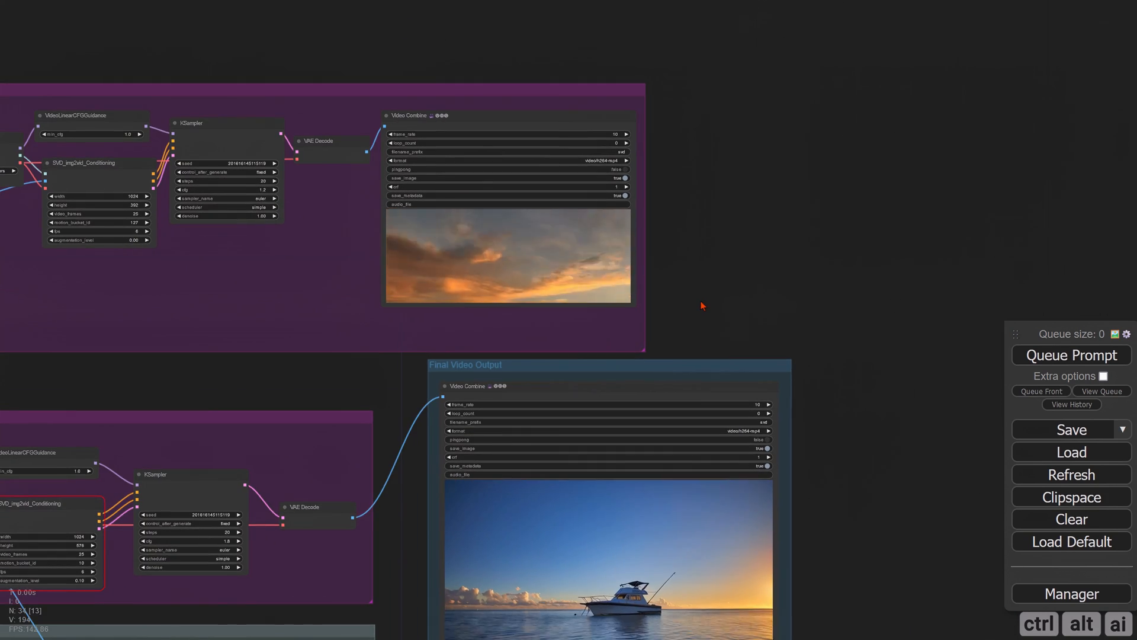
{"action": "left_click_drag", "start_coordinate": [701, 307], "coordinate": [608, 256]}
{"action": "scroll", "coordinate": [768, 107], "scroll_direction": "down", "scroll_amount": 7}
{"action": "left_click_drag", "start_coordinate": [544, 276], "coordinate": [814, 332]}
{"action": "left_click_drag", "start_coordinate": [713, 344], "coordinate": [702, 495]}
{"action": "scroll", "coordinate": [414, 337], "scroll_direction": "up", "scroll_amount": 9}
{"action": "scroll", "coordinate": [543, 332], "scroll_direction": "down", "scroll_amount": 2}
{"action": "left_click_drag", "start_coordinate": [884, 361], "coordinate": [883, 333]}
{"action": "left_click_drag", "start_coordinate": [586, 383], "coordinate": [589, 358]}
{"action": "left_click_drag", "start_coordinate": [248, 84], "coordinate": [247, 152]}
{"action": "left_click_drag", "start_coordinate": [723, 442], "coordinate": [597, 370]}
{"action": "left_click_drag", "start_coordinate": [579, 423], "coordinate": [526, 368]}
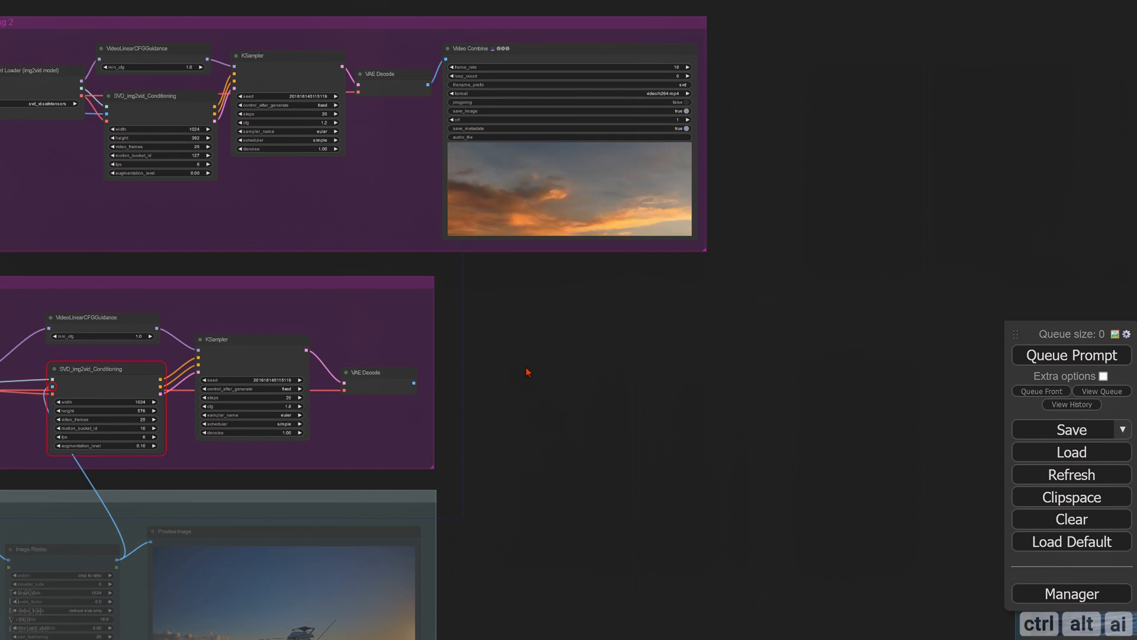
Step: Add a Conditioning (Combine) node in the space beside the lower video processing group and place a copy of it directly below
{"action": "left_click_drag", "start_coordinate": [555, 305], "coordinate": [549, 325]}
{"action": "double_click", "coordinate": [550, 329]}
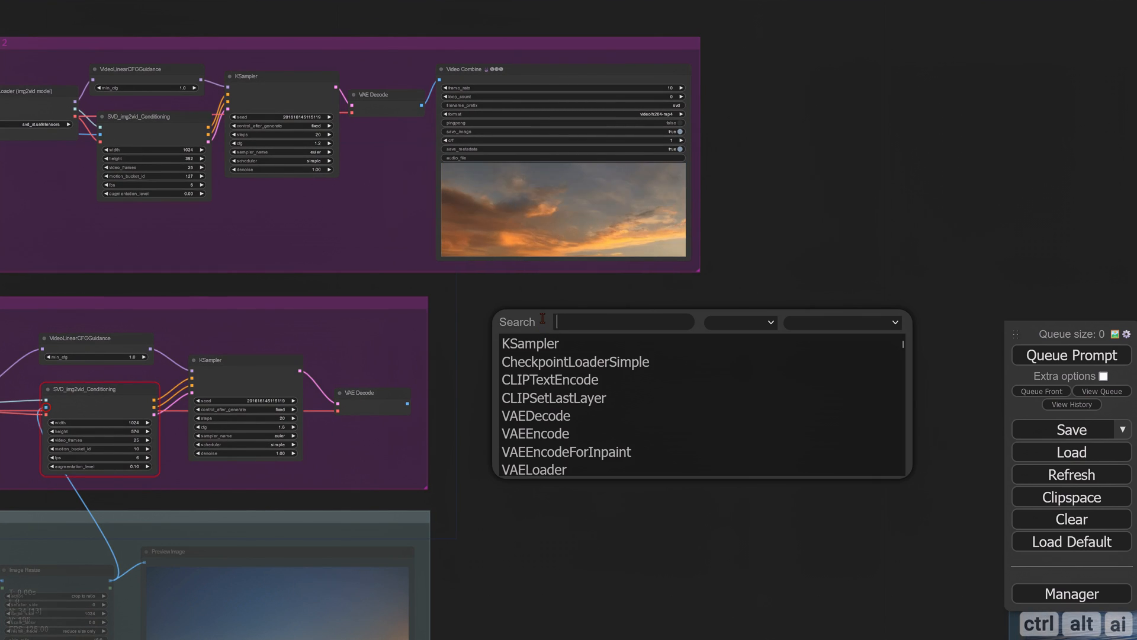
{"action": "type", "text": "condition"}
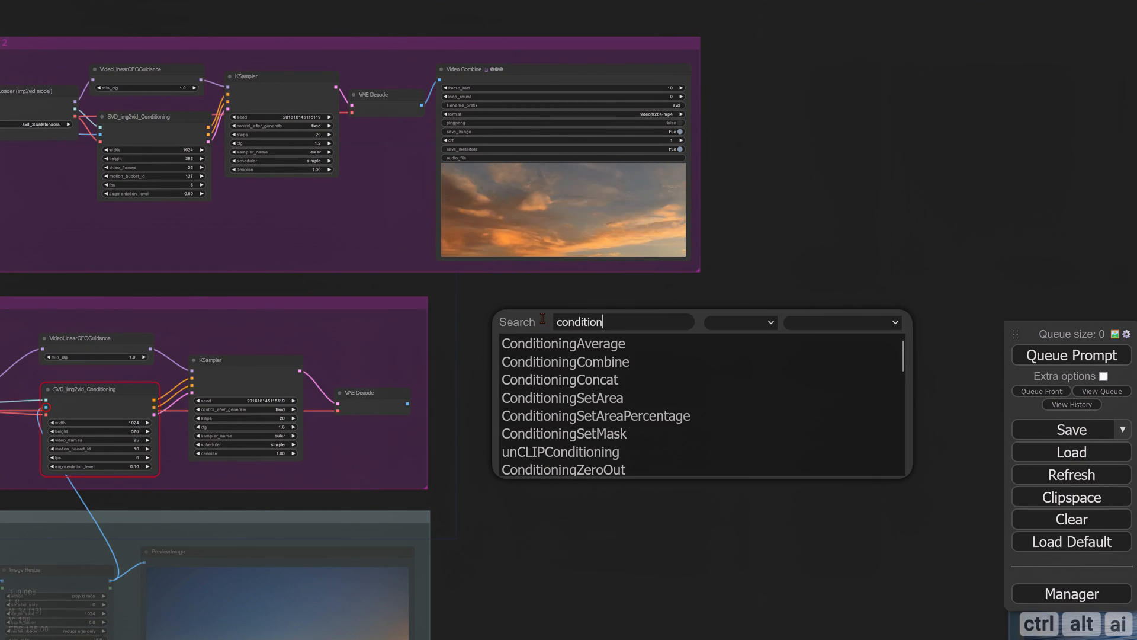
{"action": "left_click", "coordinate": [599, 362]}
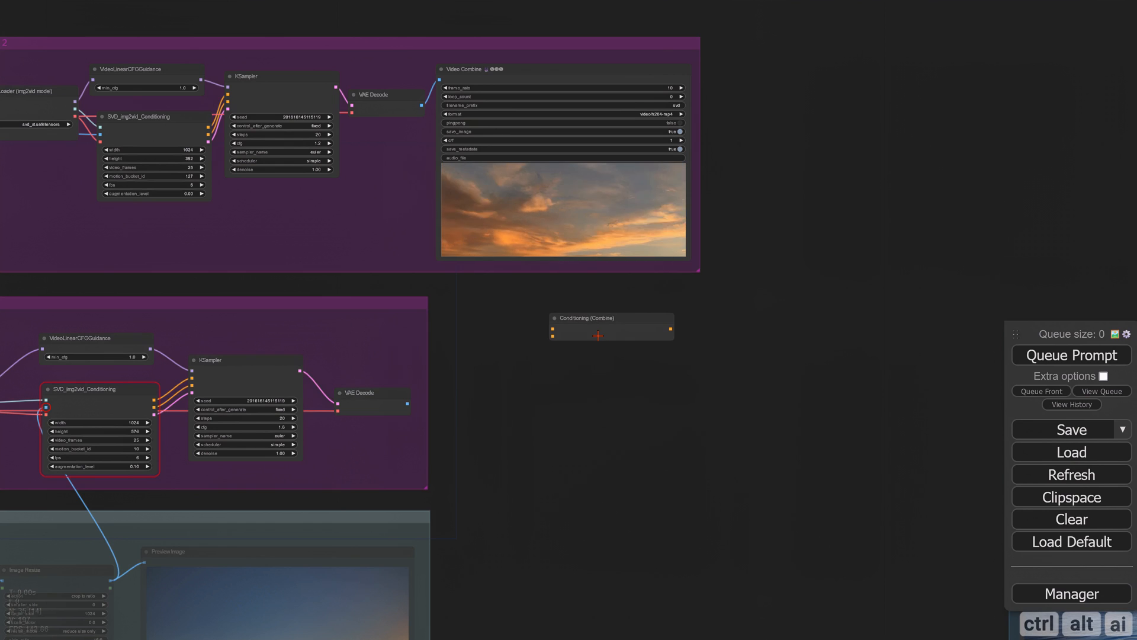
{"action": "scroll", "coordinate": [542, 369], "scroll_direction": "up", "scroll_amount": 4}
{"action": "mouse_move", "coordinate": [596, 349]}
{"action": "left_mouse_down"}
{"action": "mouse_move", "coordinate": [552, 342]}
{"action": "mouse_move", "coordinate": [557, 416]}
{"action": "mouse_move", "coordinate": [557, 405]}
{"action": "left_mouse_up"}
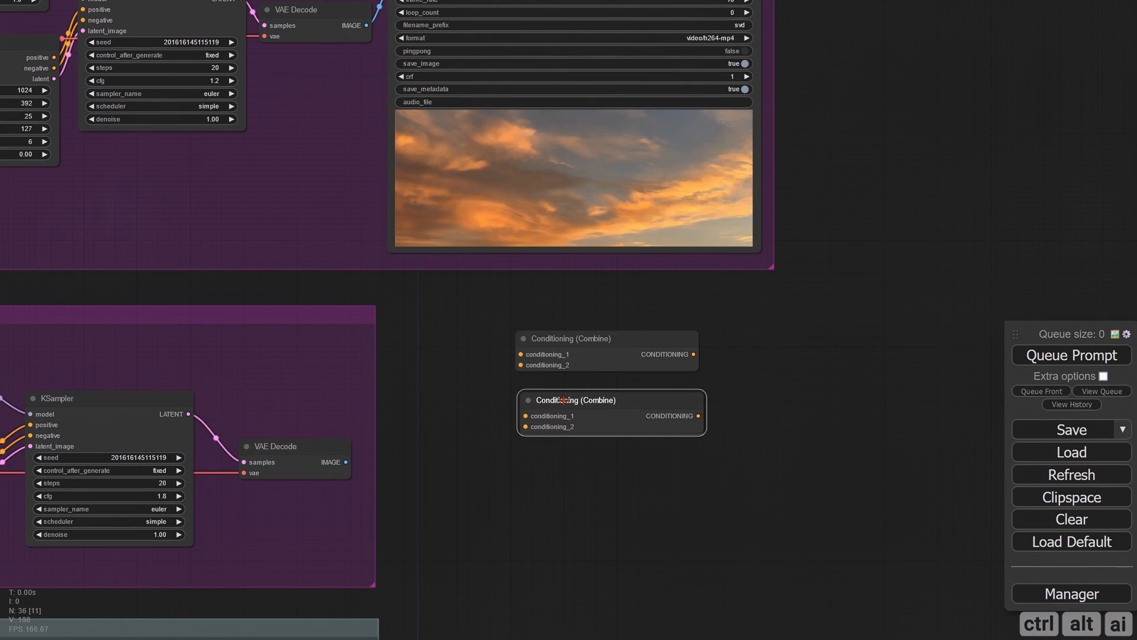
Step: Connect the Video Processing 2 SVD_img2vid_Conditioning's positive and negative outputs to conditioning_1 on the upper and lower Conditioning (Combine) nodes respectively
{"action": "left_click_drag", "start_coordinate": [511, 308], "coordinate": [585, 347]}
{"action": "scroll", "coordinate": [506, 344], "scroll_direction": "down", "scroll_amount": 2}
{"action": "left_click_drag", "start_coordinate": [484, 277], "coordinate": [471, 230]}
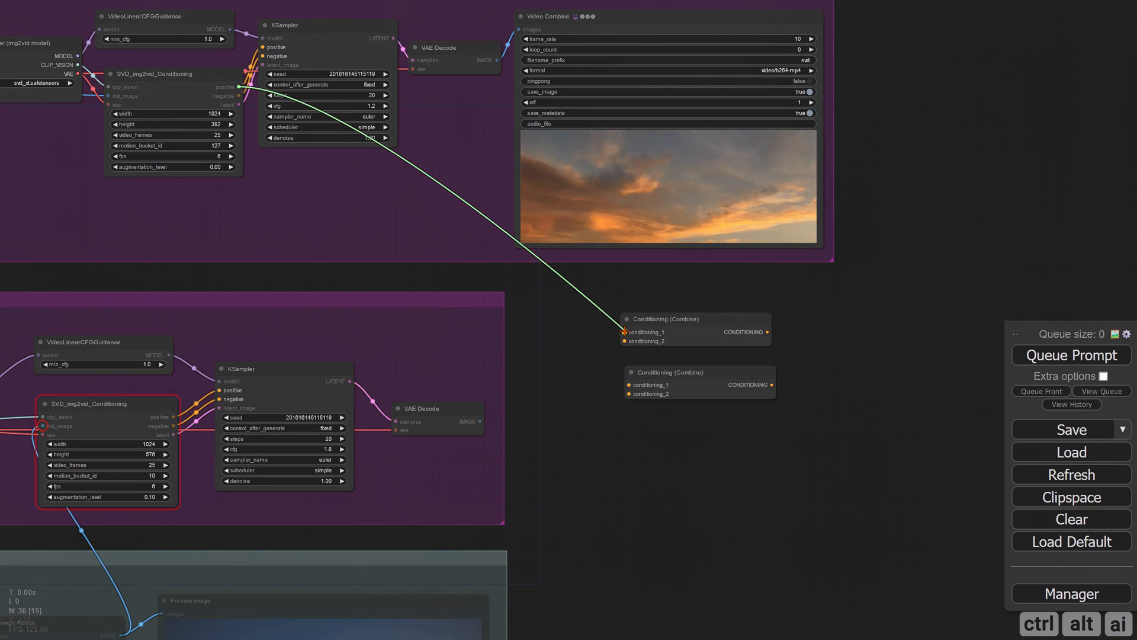
{"action": "left_click_drag", "start_coordinate": [625, 331], "coordinate": [624, 332]}
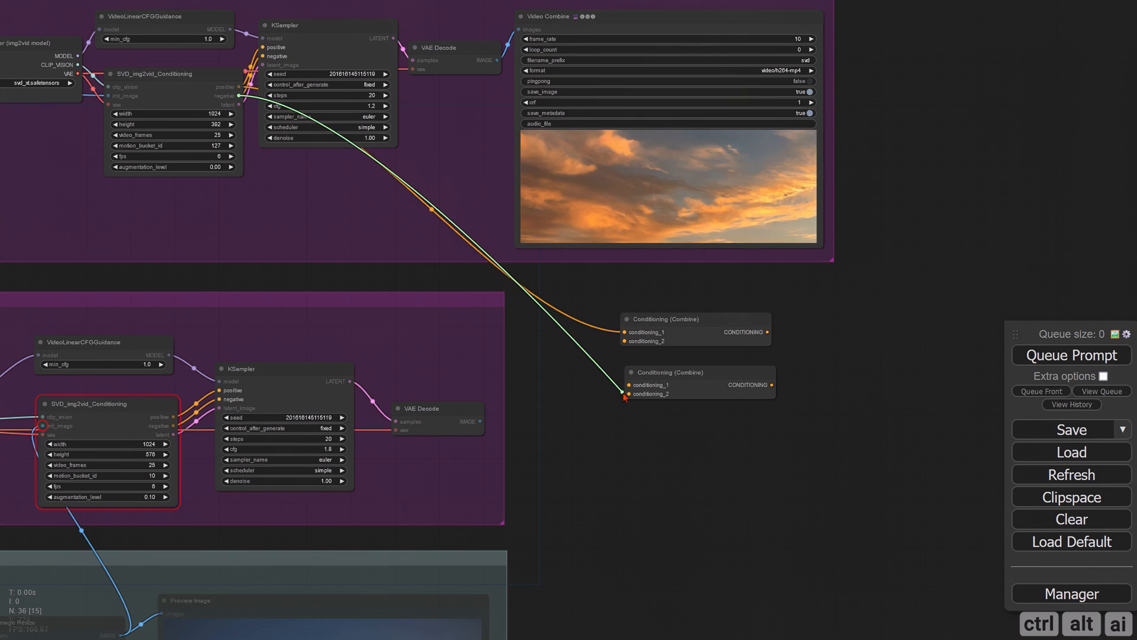
{"action": "left_click_drag", "start_coordinate": [629, 385], "coordinate": [629, 385]}
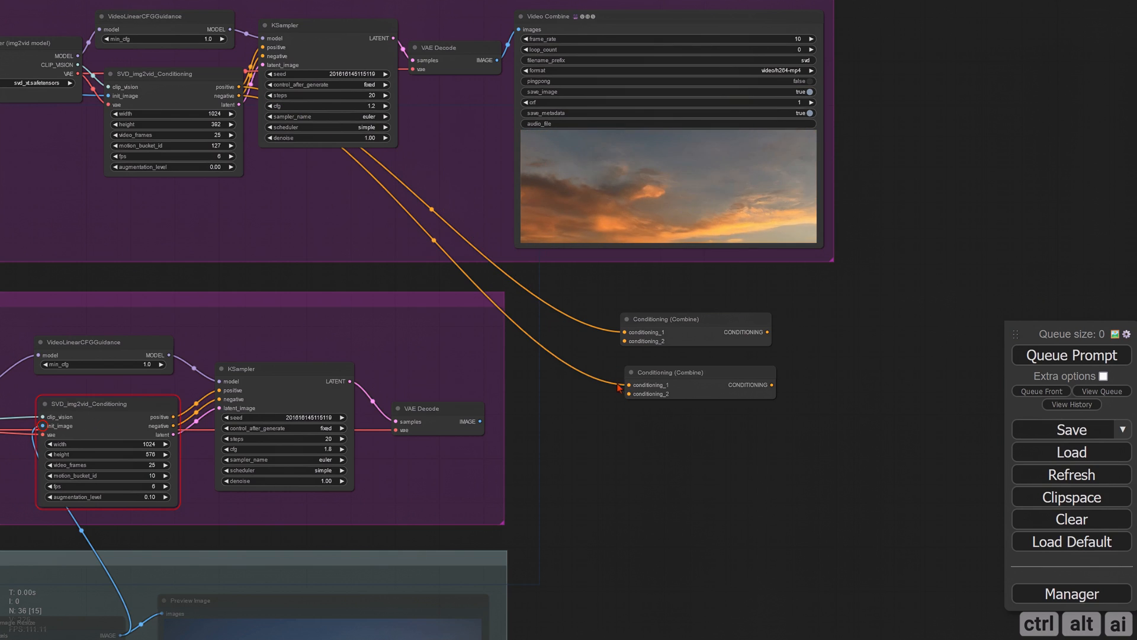
Step: Space the two Conditioning (Combine) nodes farther apart and color the upper one green and the lower one red
{"action": "left_click_drag", "start_coordinate": [640, 436], "coordinate": [593, 431]}
{"action": "left_click_drag", "start_coordinate": [616, 313], "coordinate": [598, 296]}
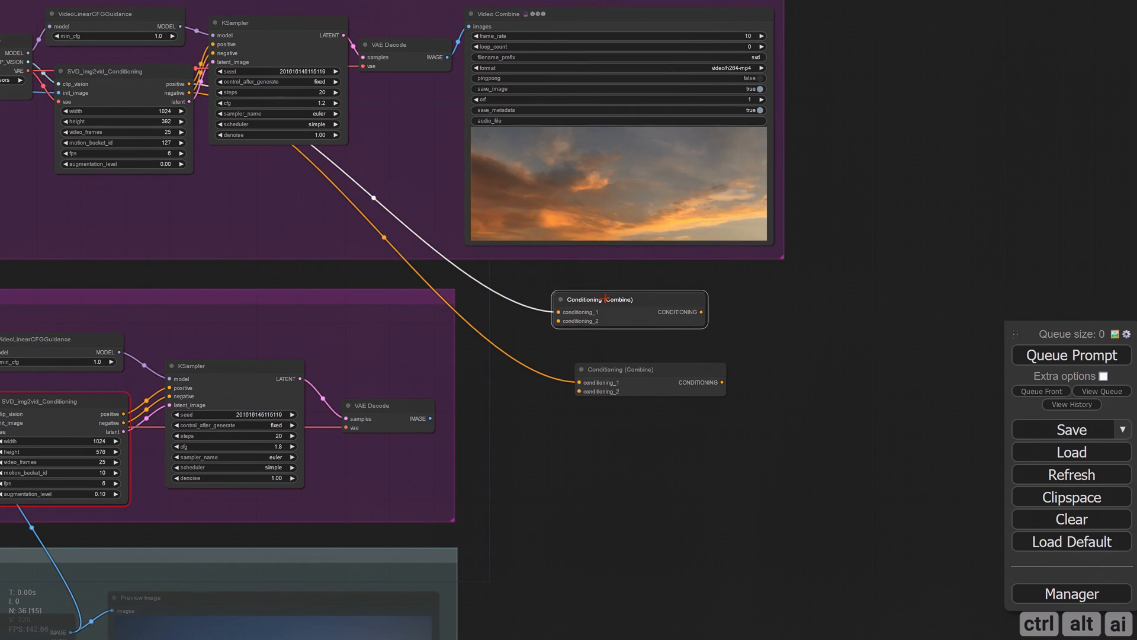
{"action": "left_click", "coordinate": [629, 372]}
{"action": "left_click_drag", "start_coordinate": [626, 432], "coordinate": [519, 426]}
{"action": "scroll", "coordinate": [512, 337], "scroll_direction": "up", "scroll_amount": 4}
{"action": "right_click", "coordinate": [502, 271]}
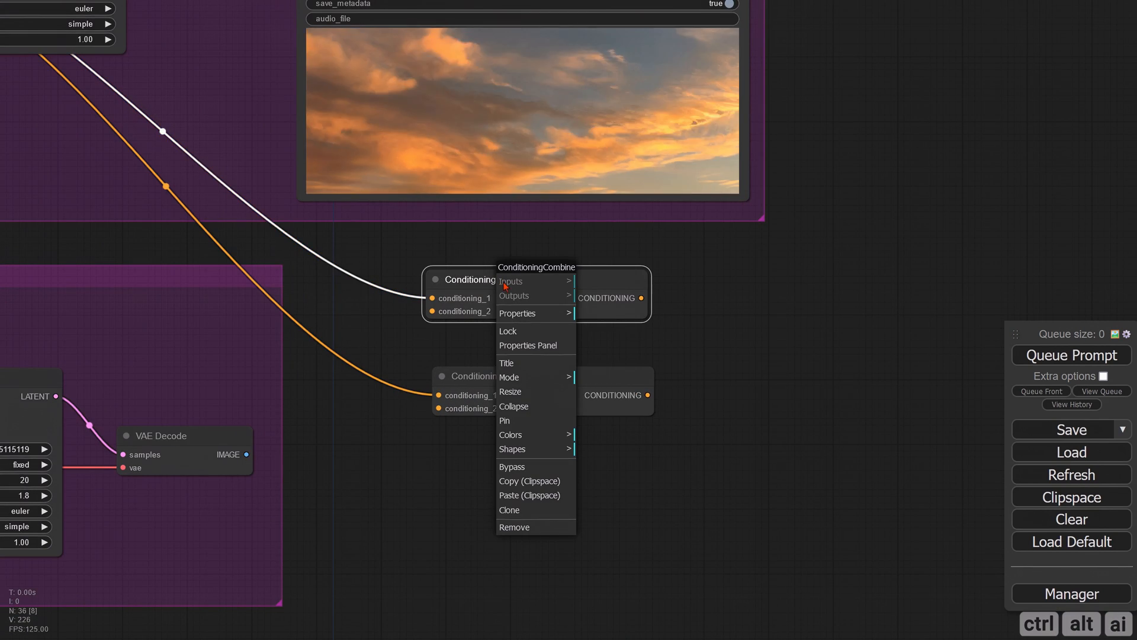
{"action": "left_click", "coordinate": [526, 442]}
{"action": "left_click", "coordinate": [613, 483]}
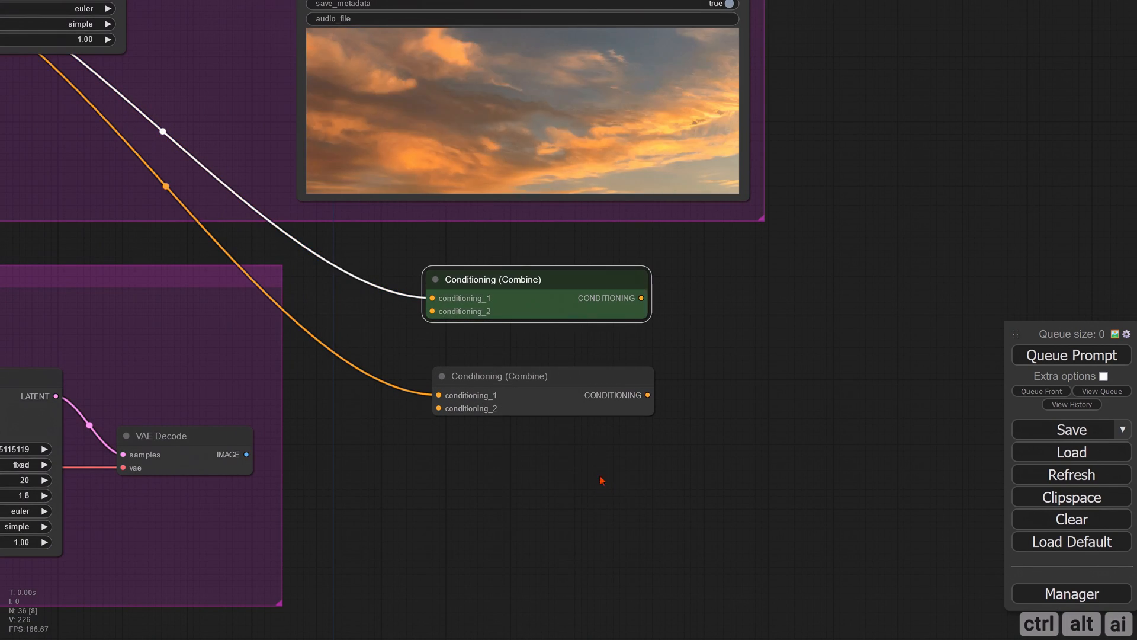
{"action": "right_click", "coordinate": [518, 372]}
{"action": "left_click", "coordinate": [548, 535]}
{"action": "left_click", "coordinate": [620, 516]}
Step: Connect the lower group's SVD_img2vid_Conditioning positive and negative outputs to conditioning_2 on the green and red Conditioning (Combine) nodes, keeping both neatly stacked
{"action": "scroll", "coordinate": [474, 416], "scroll_direction": "down", "scroll_amount": 4}
{"action": "left_click_drag", "start_coordinate": [500, 325], "coordinate": [500, 330]}
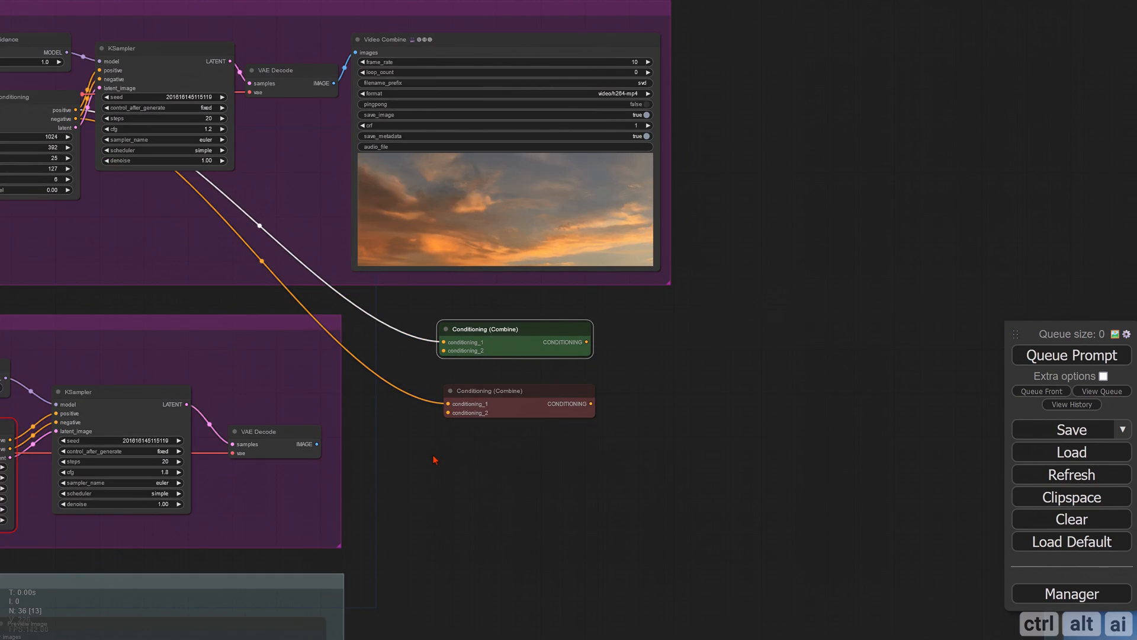
{"action": "left_click_drag", "start_coordinate": [367, 449], "coordinate": [500, 441]}
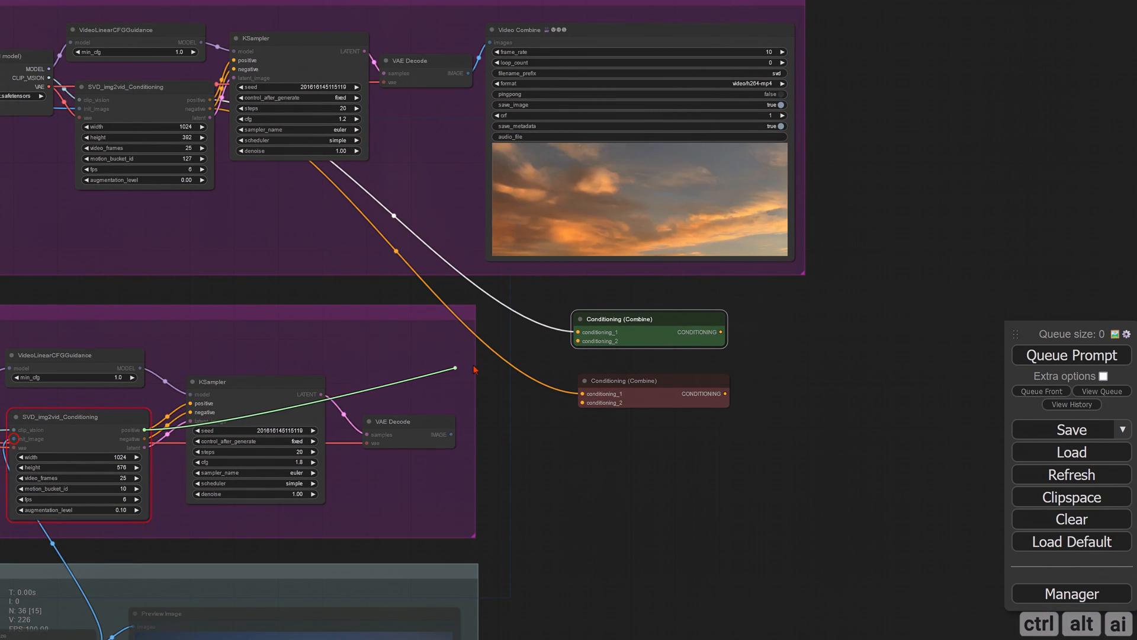
{"action": "left_click_drag", "start_coordinate": [577, 340], "coordinate": [578, 342]}
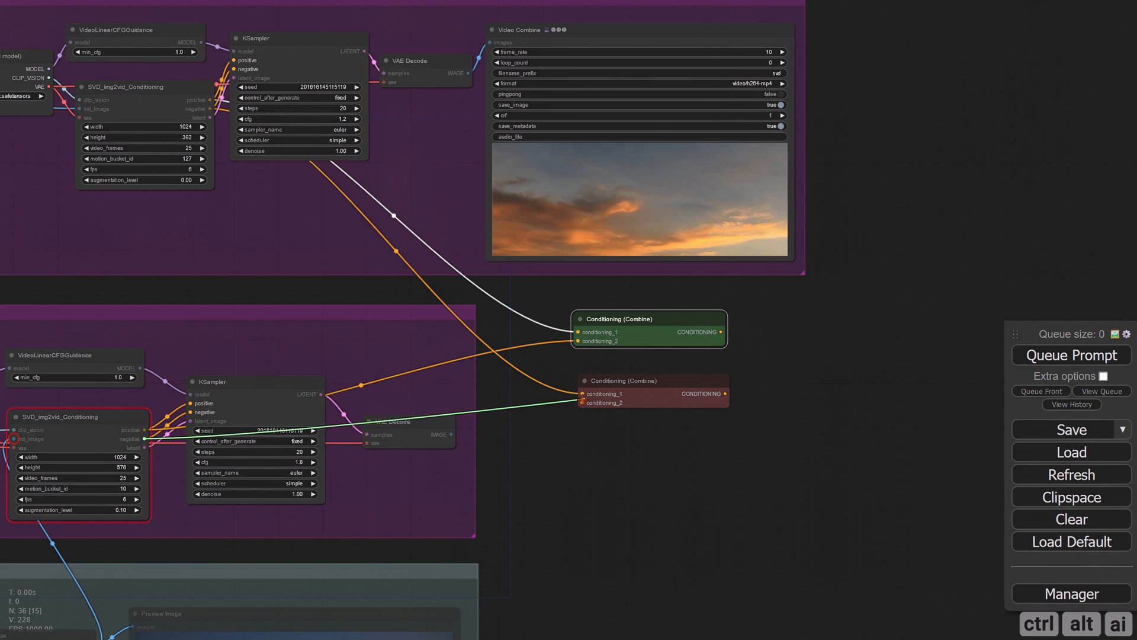
{"action": "left_click_drag", "start_coordinate": [583, 401], "coordinate": [556, 433]}
{"action": "left_click_drag", "start_coordinate": [607, 332], "coordinate": [558, 389]}
Step: Add a Latent Composite node to the right of the Conditioning (Combine) nodes, level with the green one
{"action": "left_click_drag", "start_coordinate": [742, 383], "coordinate": [505, 318]}
{"action": "double_click", "coordinate": [505, 317]}
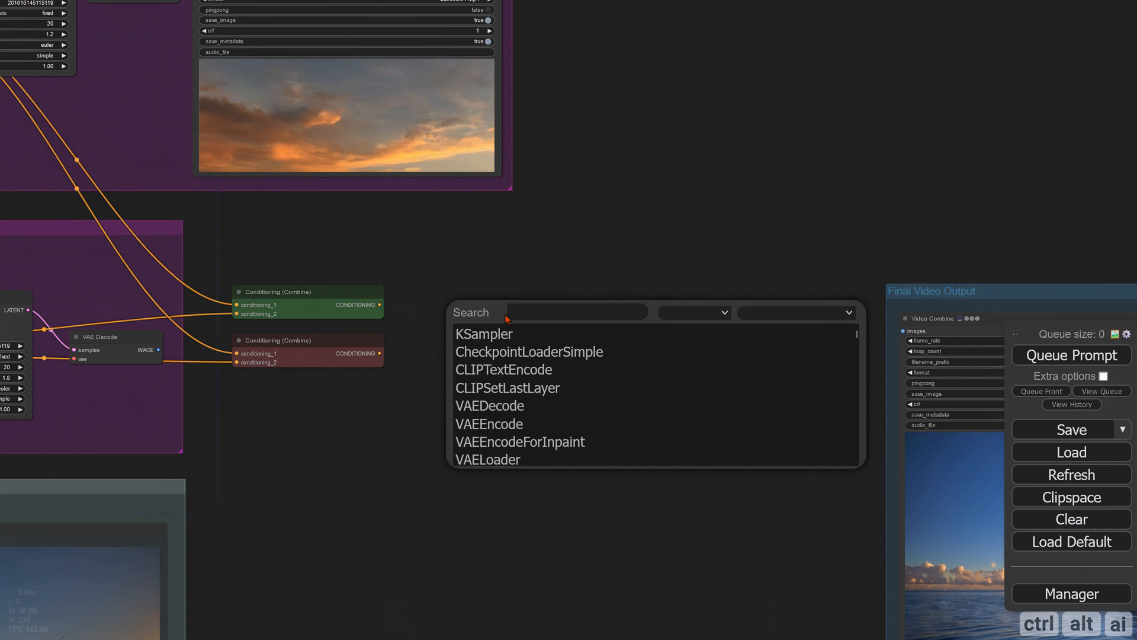
{"action": "type", "text": "latent"}
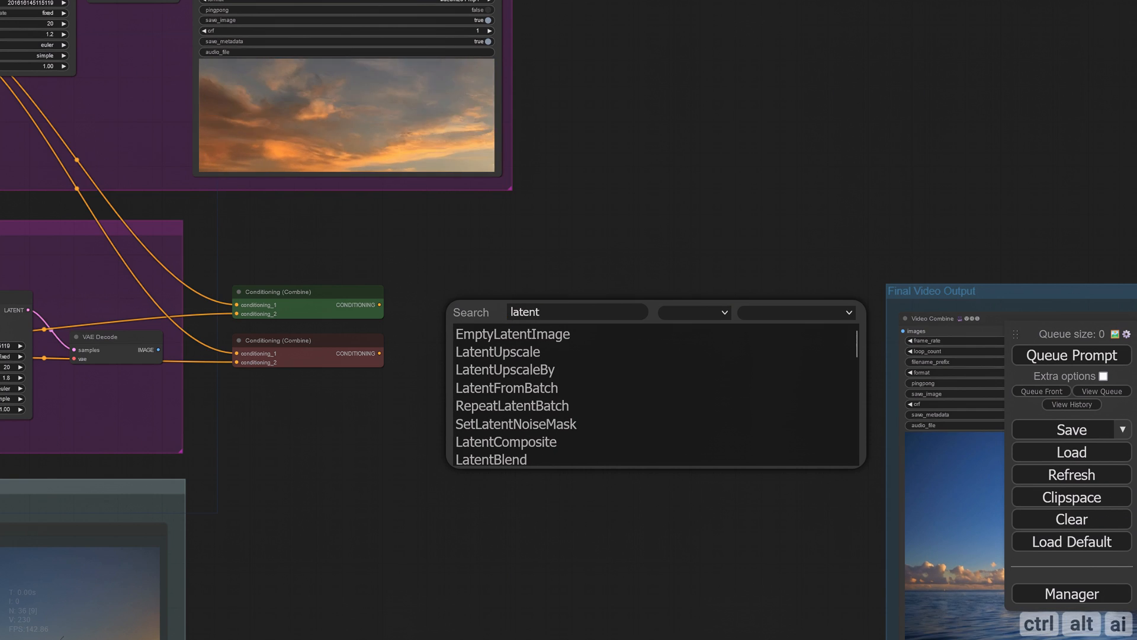
{"action": "left_click", "coordinate": [494, 442]}
{"action": "scroll", "coordinate": [480, 367], "scroll_direction": "up", "scroll_amount": 4}
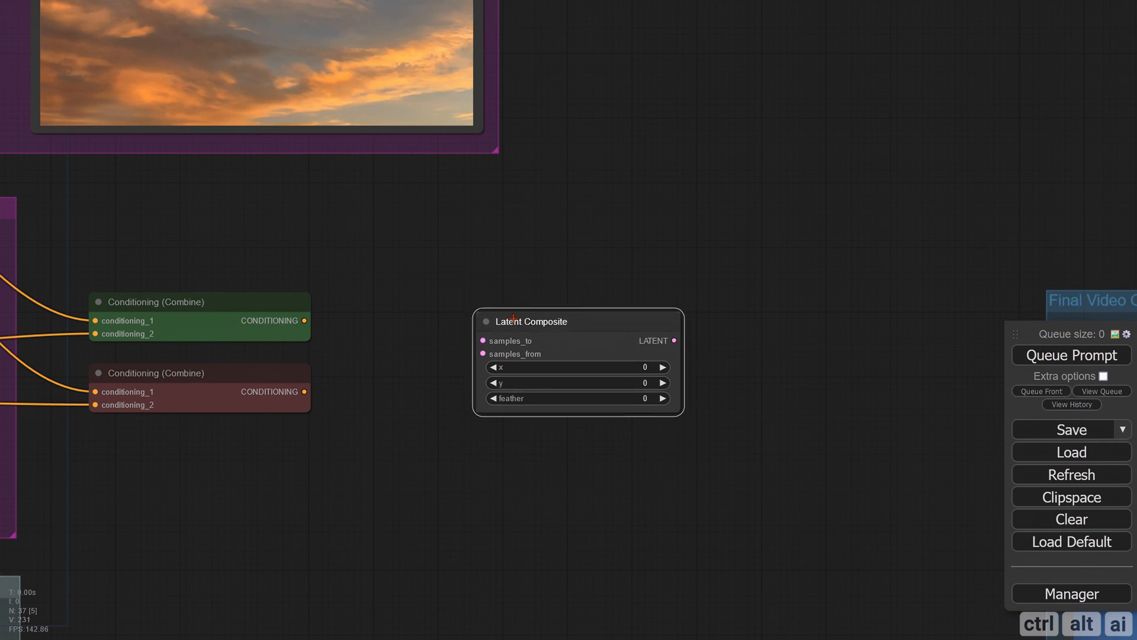
{"action": "left_click_drag", "start_coordinate": [513, 318], "coordinate": [461, 300]}
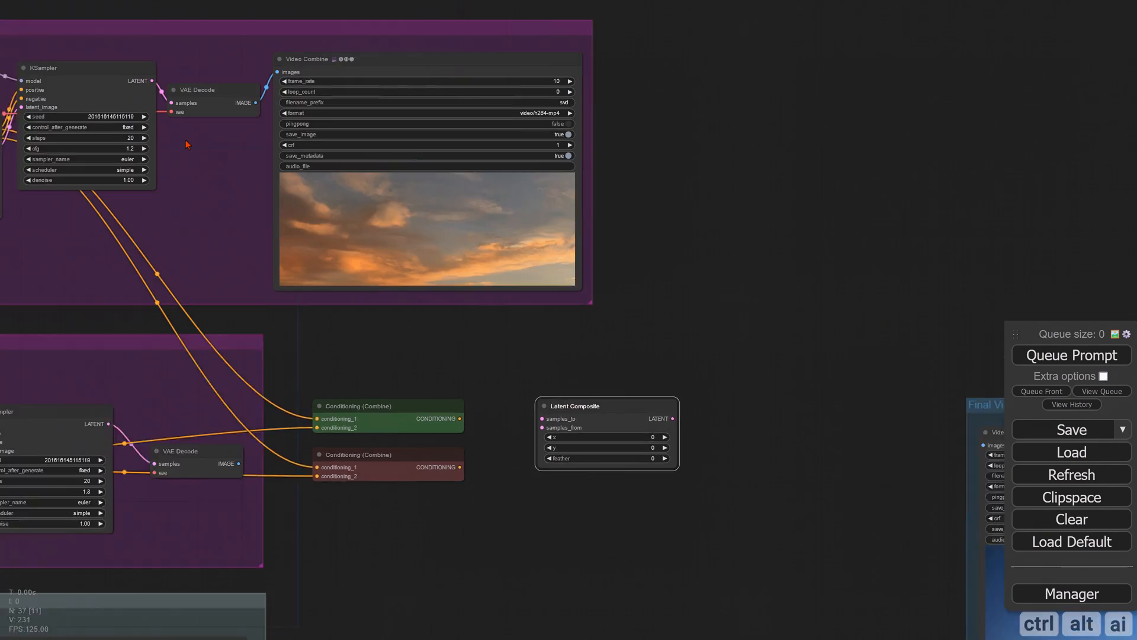
Step: Route the Video Processing 2 KSampler's LATENT output through a Reroute above the green node into samples_from on Latent Composite
{"action": "scroll", "coordinate": [188, 144], "scroll_direction": "up", "scroll_amount": 2}
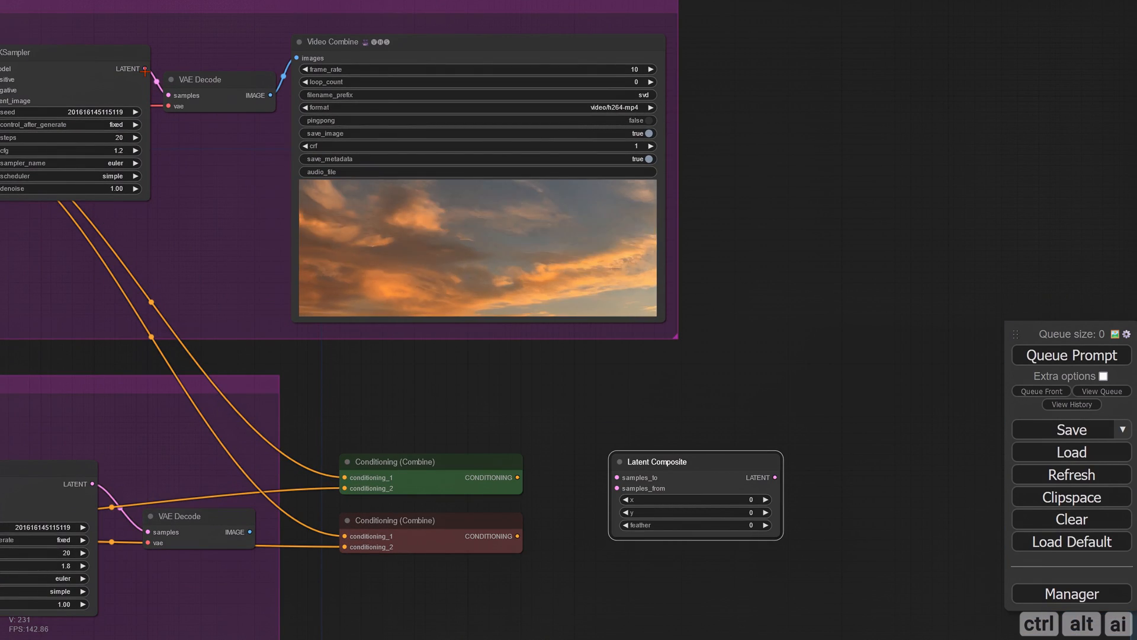
{"action": "left_click_drag", "start_coordinate": [145, 71], "coordinate": [407, 434]}
{"action": "left_click", "coordinate": [421, 464]}
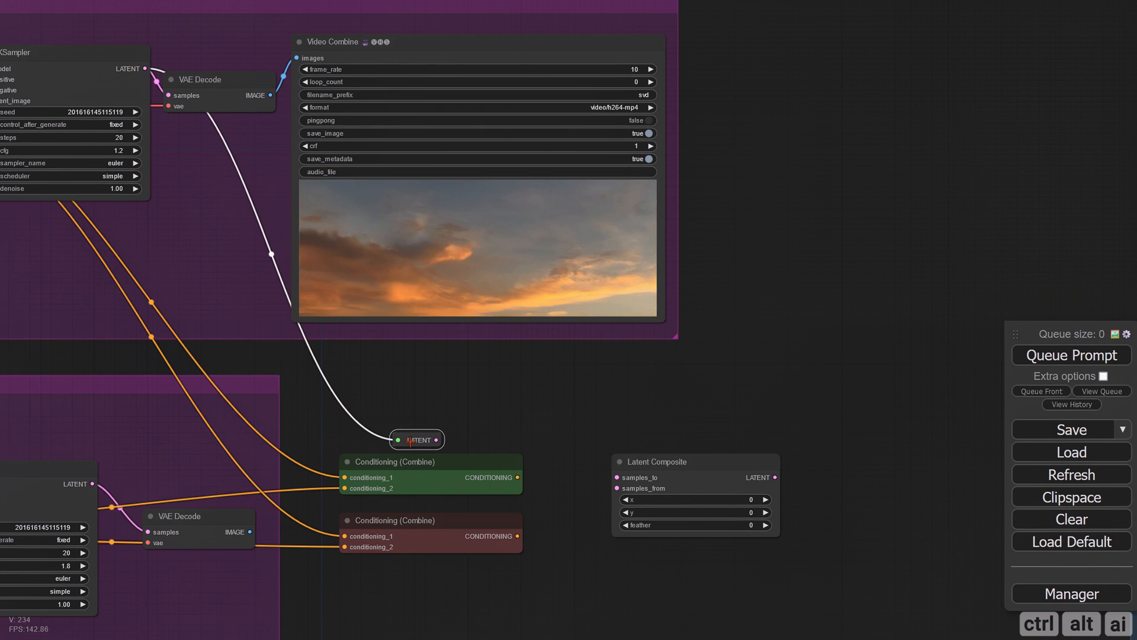
{"action": "left_click_drag", "start_coordinate": [462, 389], "coordinate": [536, 379]}
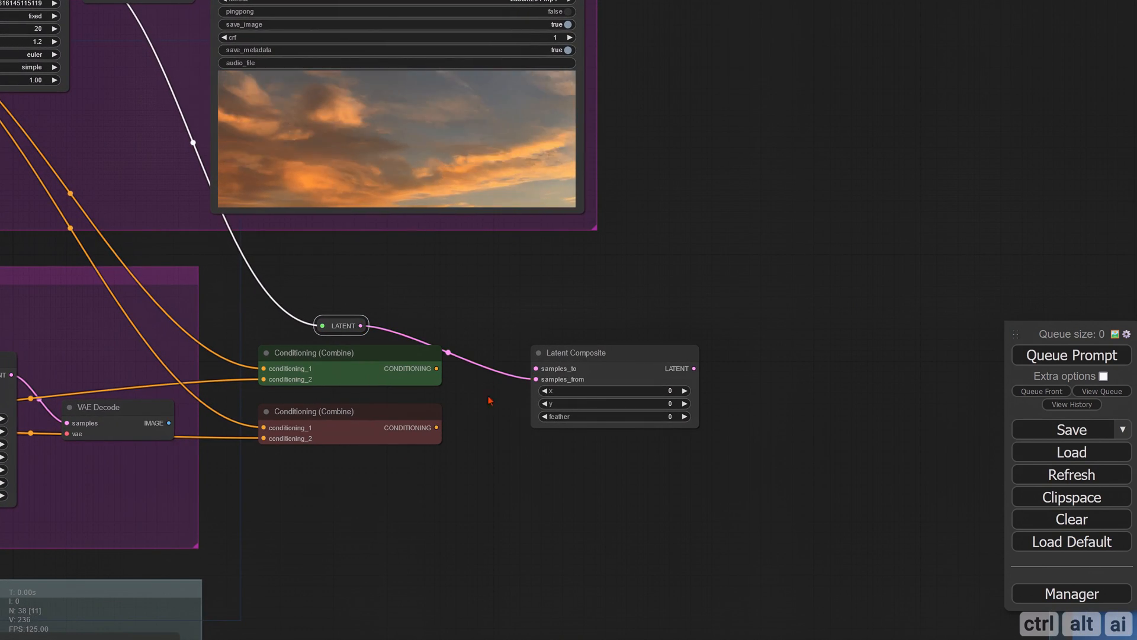
Step: Route the lower group's KSampler LATENT output through a Reroute below the red node into samples_to on Latent Composite
{"action": "left_click_drag", "start_coordinate": [479, 426], "coordinate": [533, 336]}
{"action": "left_click_drag", "start_coordinate": [348, 407], "coordinate": [452, 406]}
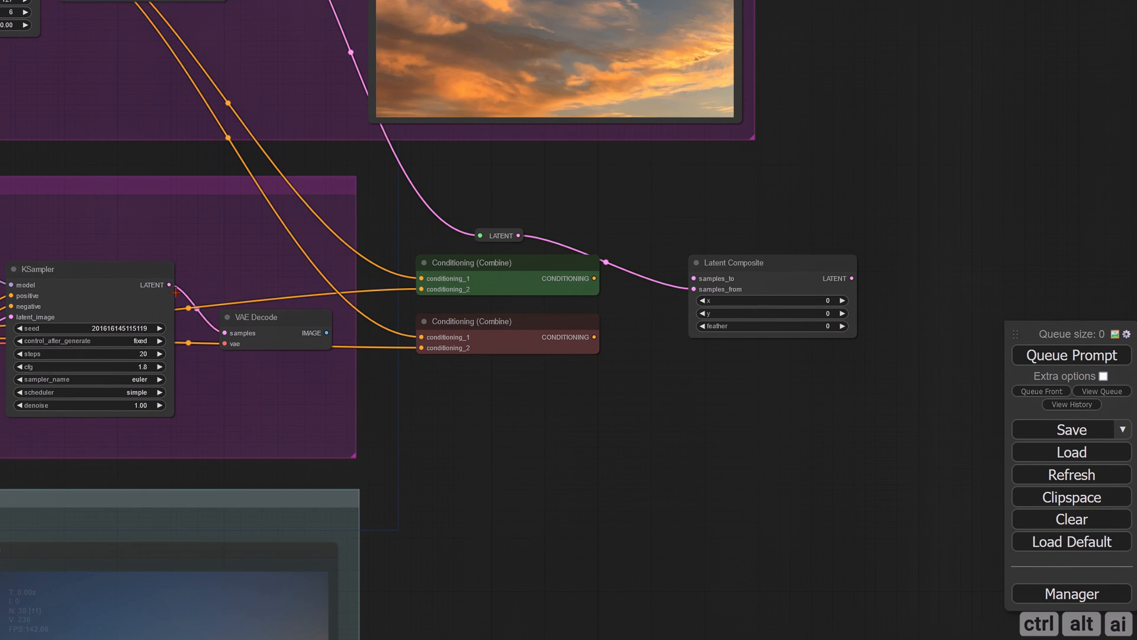
{"action": "left_click_drag", "start_coordinate": [175, 291], "coordinate": [503, 386]}
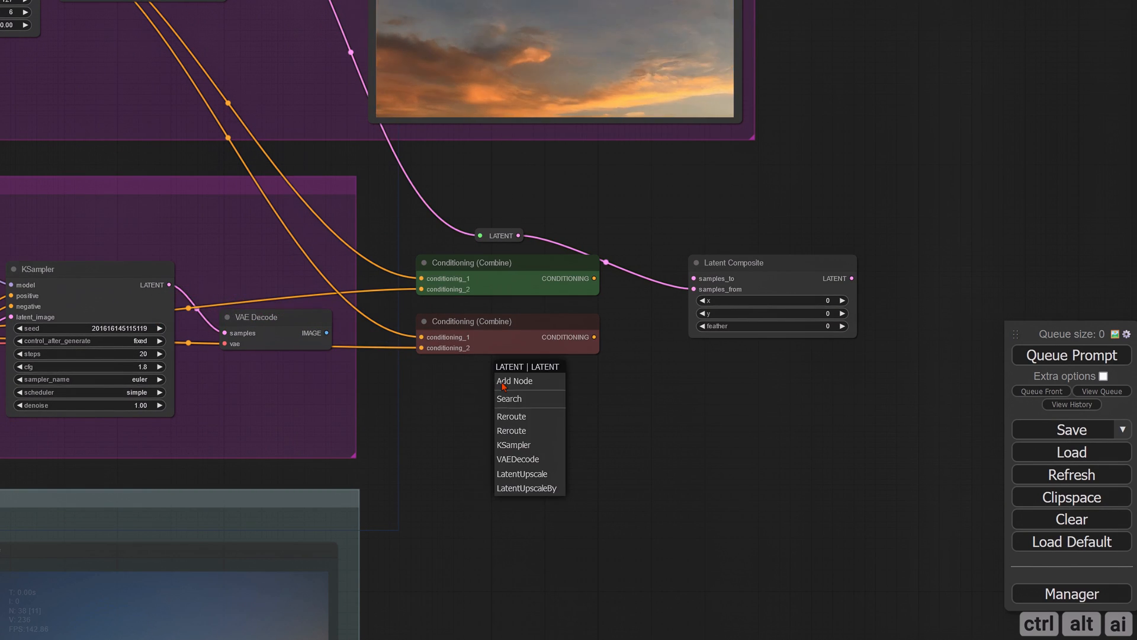
{"action": "left_click", "coordinate": [517, 419]}
{"action": "left_click_drag", "start_coordinate": [562, 418], "coordinate": [499, 422]}
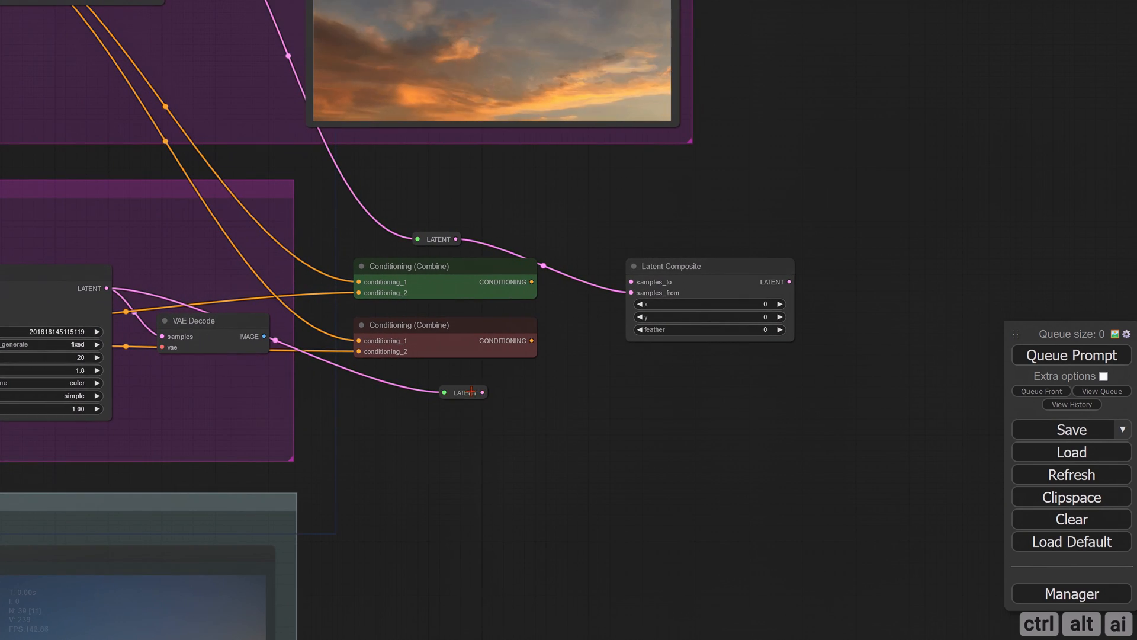
{"action": "left_click_drag", "start_coordinate": [455, 390], "coordinate": [456, 385]}
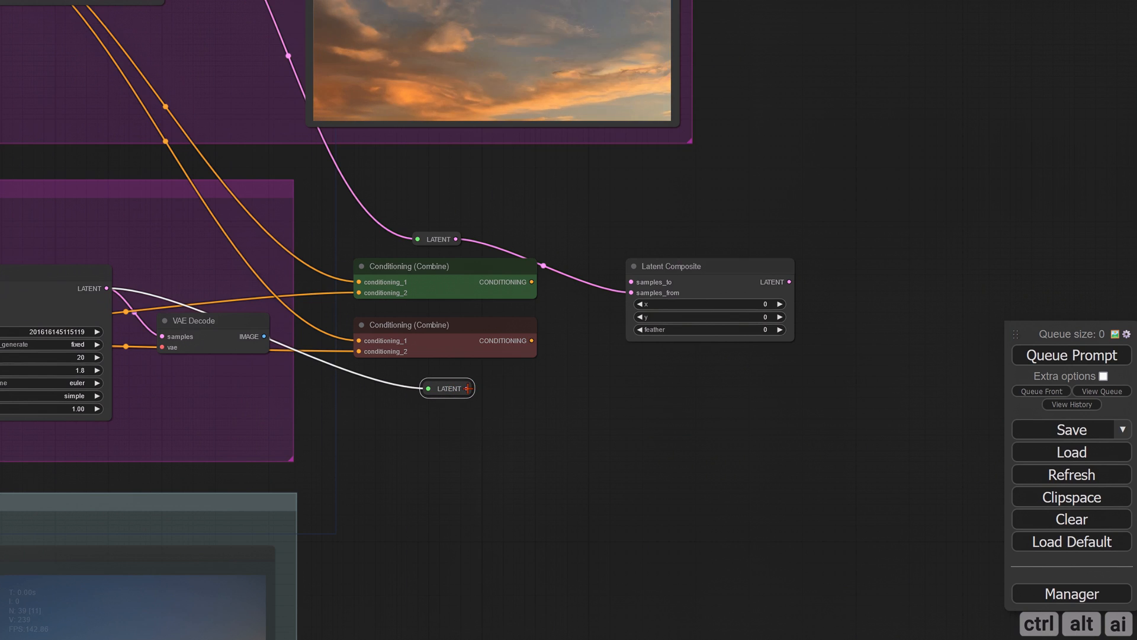
{"action": "left_click_drag", "start_coordinate": [628, 286], "coordinate": [627, 286]}
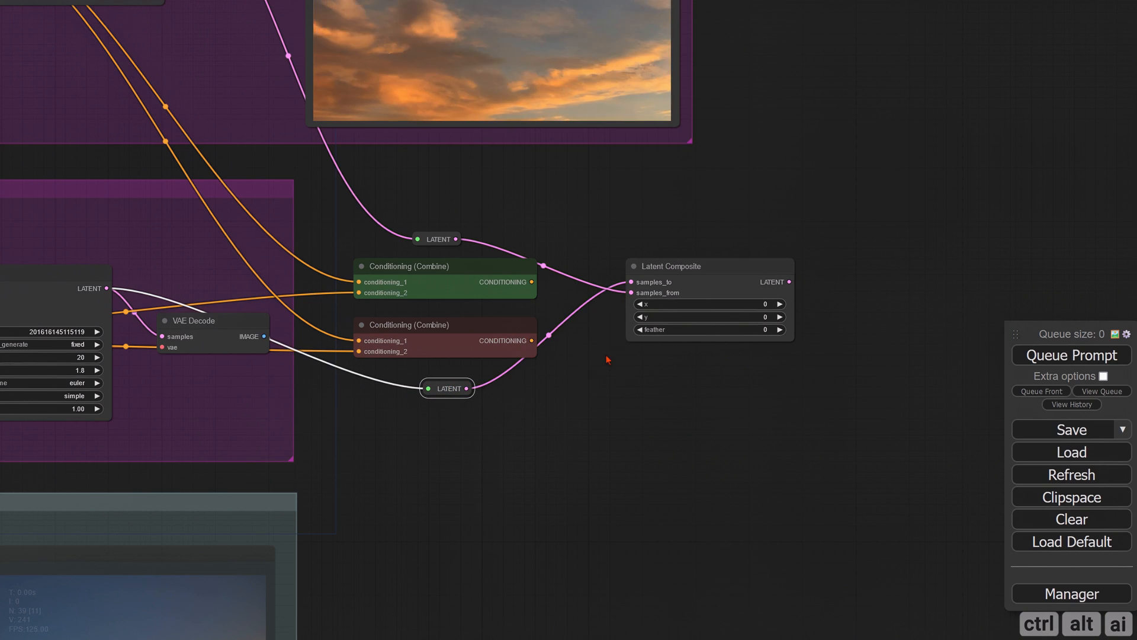
Step: Move the Latent Composite node closer to the Conditioning (Combine) nodes
{"action": "left_click_drag", "start_coordinate": [604, 357], "coordinate": [489, 396]}
{"action": "left_click_drag", "start_coordinate": [333, 413], "coordinate": [336, 408]}
{"action": "left_click_drag", "start_coordinate": [494, 412], "coordinate": [414, 419]}
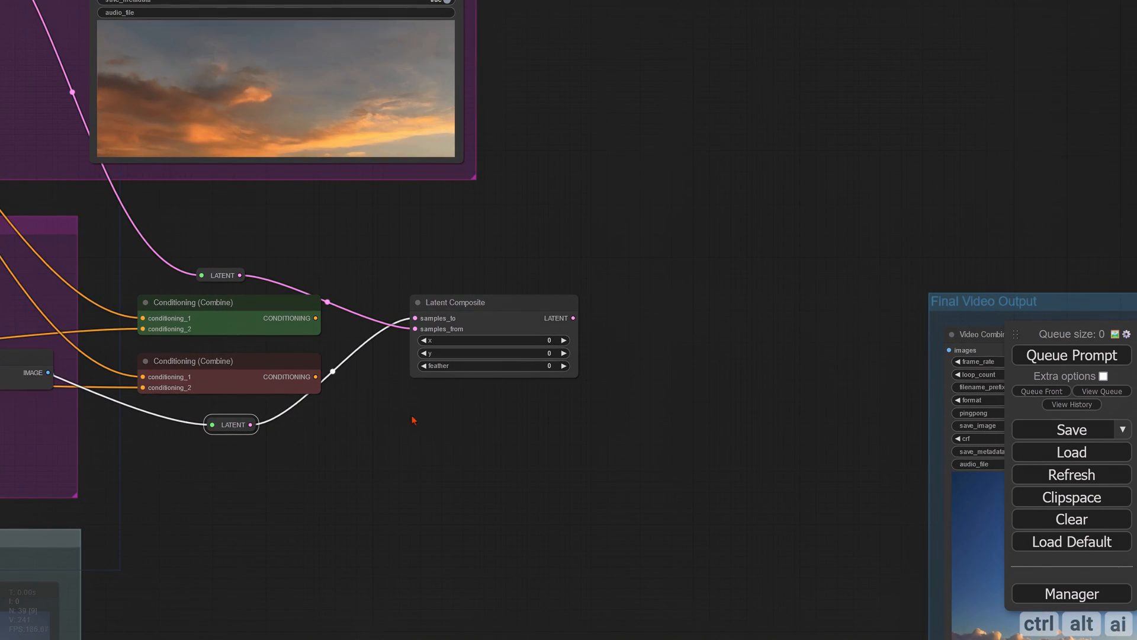
{"action": "left_click_drag", "start_coordinate": [477, 314], "coordinate": [421, 311]}
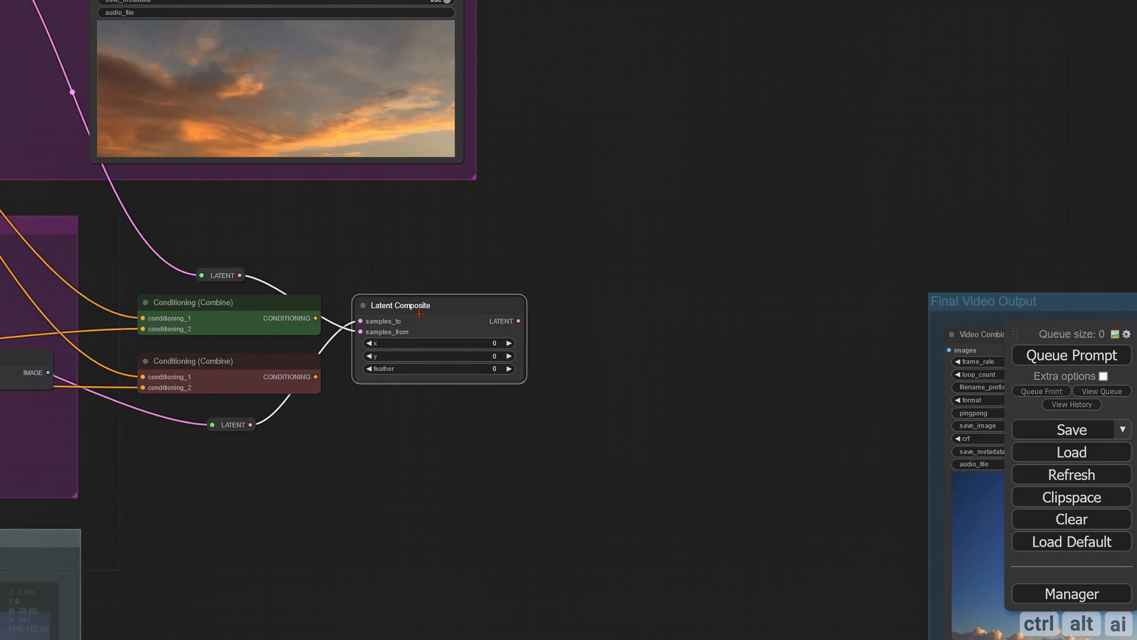
{"action": "left_click_drag", "start_coordinate": [314, 263], "coordinate": [427, 256]}
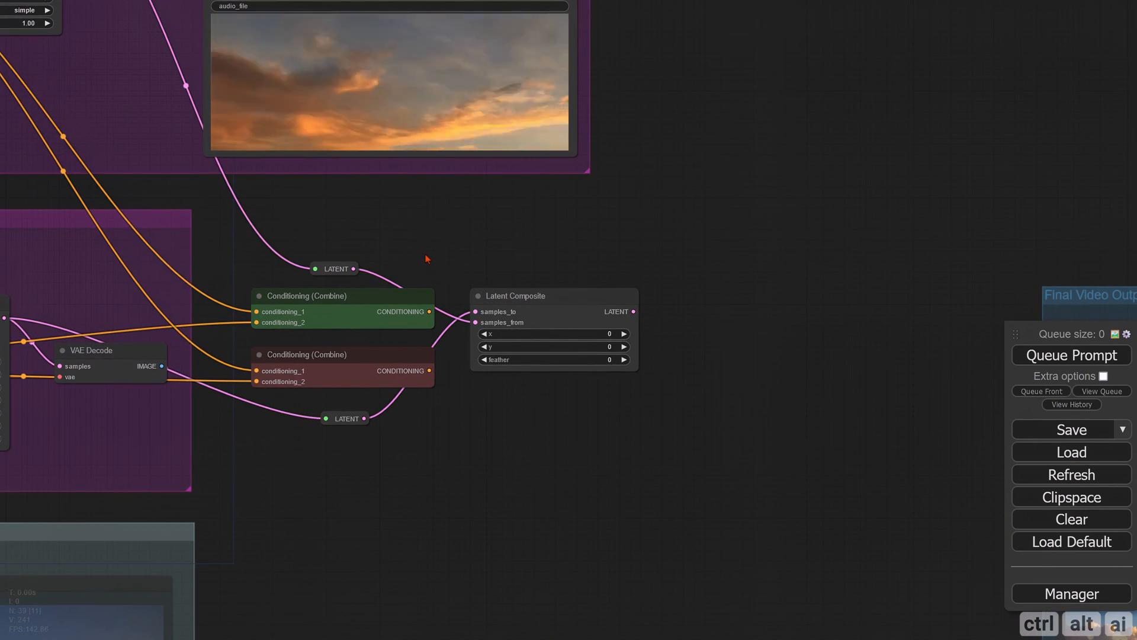
Step: Paste a copy of the KSampler and place it to the right of the Latent Composite node
{"action": "scroll", "coordinate": [577, 459], "scroll_direction": "down", "scroll_amount": 4}
{"action": "key", "text": "ctrl+v"}
{"action": "left_click_drag", "start_coordinate": [479, 322], "coordinate": [457, 327]}
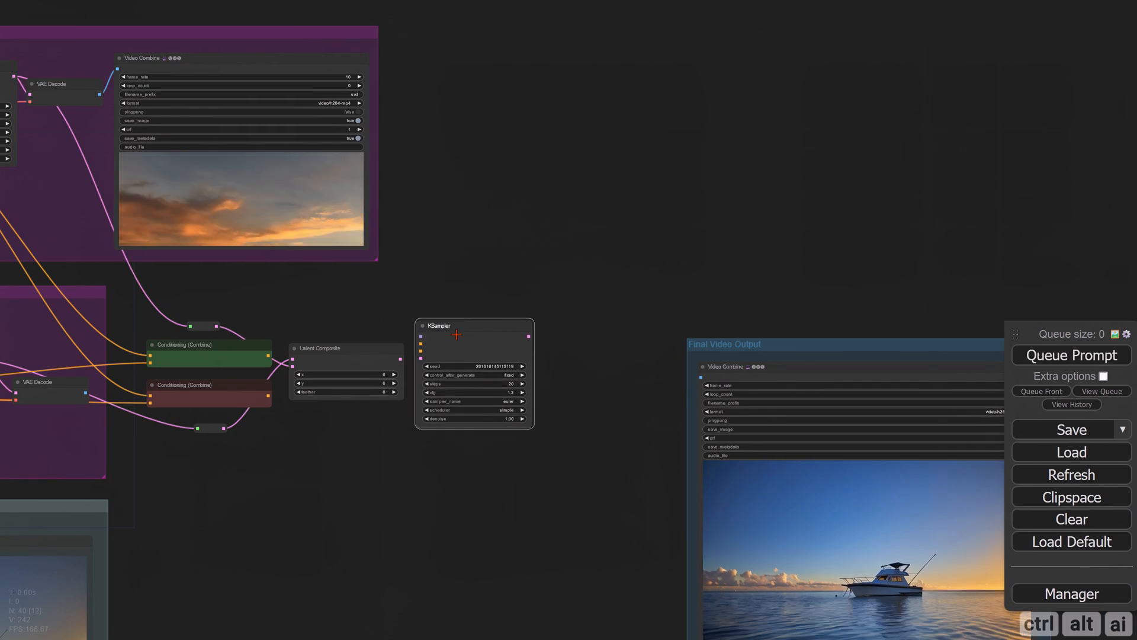
Step: Route the lower group's VideoLinearCFGGuidance MODEL output through a Reroute into the new KSampler's model input
{"action": "left_click_drag", "start_coordinate": [419, 441], "coordinate": [861, 405]}
{"action": "scroll", "coordinate": [693, 467], "scroll_direction": "up", "scroll_amount": 1}
{"action": "left_click_drag", "start_coordinate": [693, 468], "coordinate": [713, 473]}
{"action": "left_click_drag", "start_coordinate": [634, 414], "coordinate": [509, 436]}
{"action": "left_click_drag", "start_coordinate": [123, 310], "coordinate": [351, 310]}
{"action": "left_click", "coordinate": [693, 335]}
{"action": "left_click_drag", "start_coordinate": [366, 309], "coordinate": [777, 309]}
Step: Connect the green and red conditioning outputs to the new KSampler's positive and negative inputs, and the Latent Composite output to latent_image
{"action": "scroll", "coordinate": [941, 330], "scroll_direction": "up", "scroll_amount": 4}
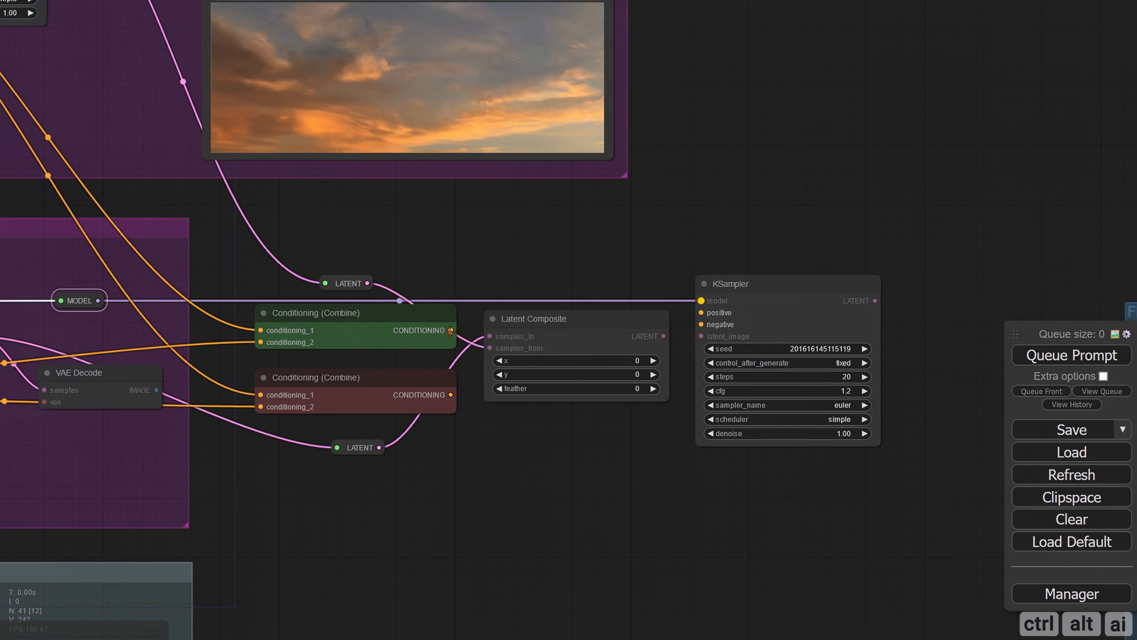
{"action": "left_click_drag", "start_coordinate": [702, 312], "coordinate": [701, 336]}
Step: Set the new KSampler's cfg to 2.5 and its denoise to 0.30
{"action": "left_click_drag", "start_coordinate": [633, 440], "coordinate": [447, 429]}
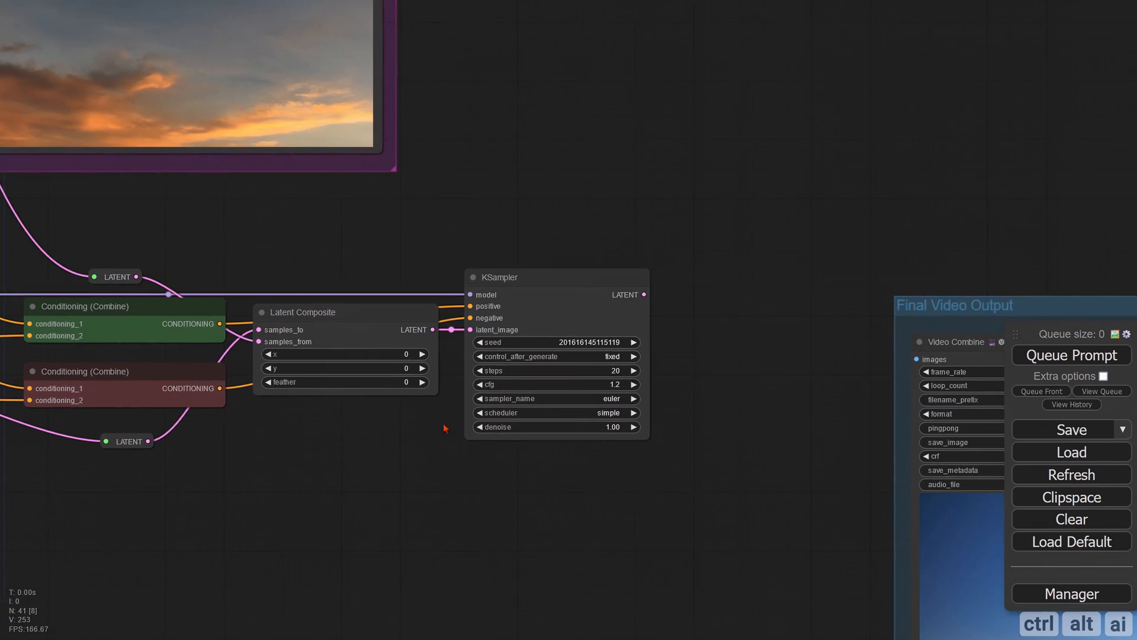
{"action": "left_click_drag", "start_coordinate": [610, 391], "coordinate": [604, 385]}
{"action": "left_click", "coordinate": [603, 381]}
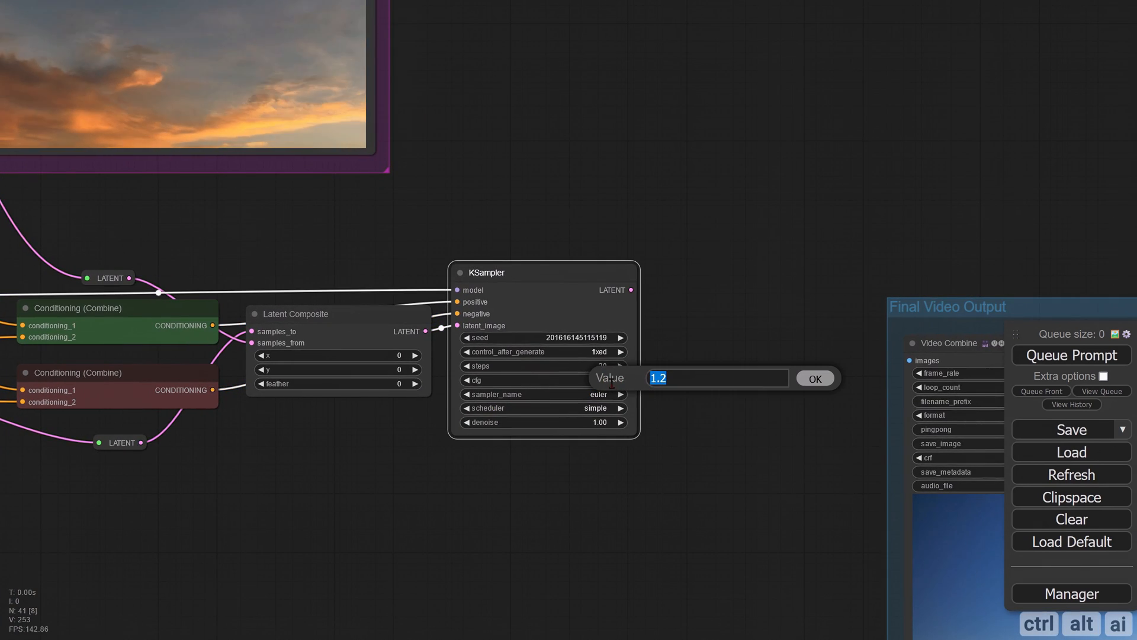
{"action": "type", "text": "2.5"}
{"action": "key", "text": "Return"}
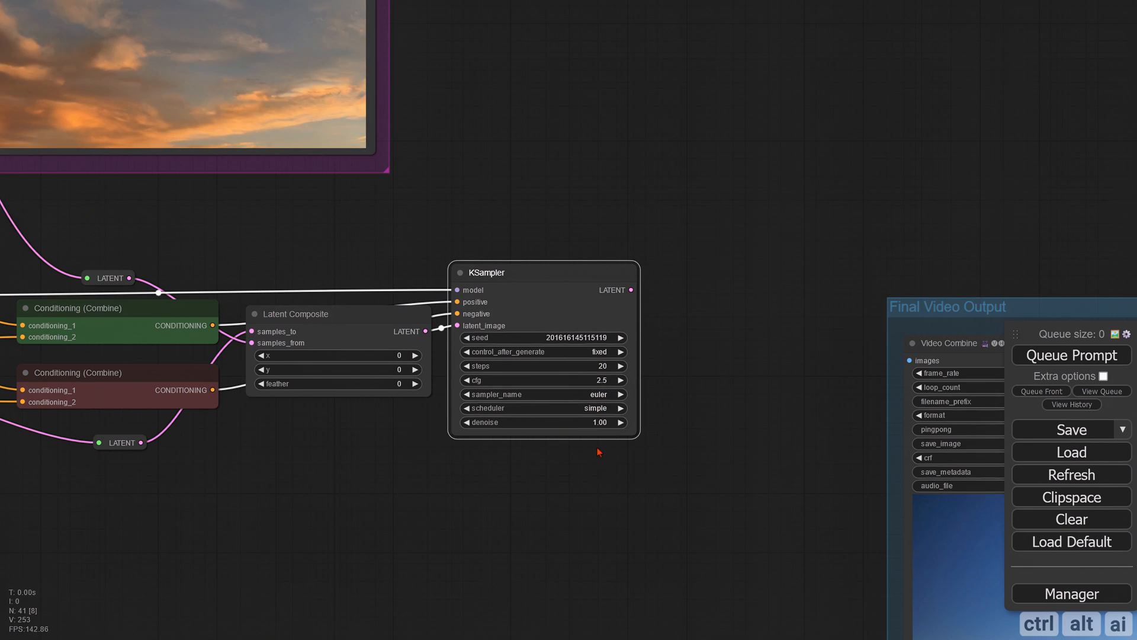
{"action": "scroll", "coordinate": [559, 472], "scroll_direction": "up", "scroll_amount": 3}
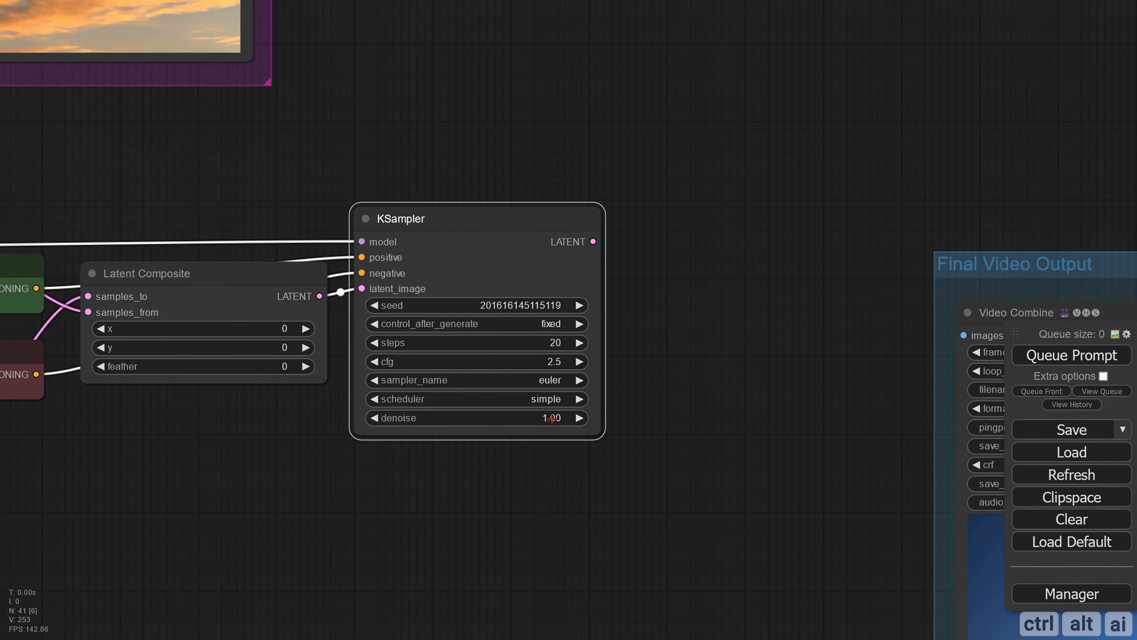
{"action": "left_click", "coordinate": [552, 418]}
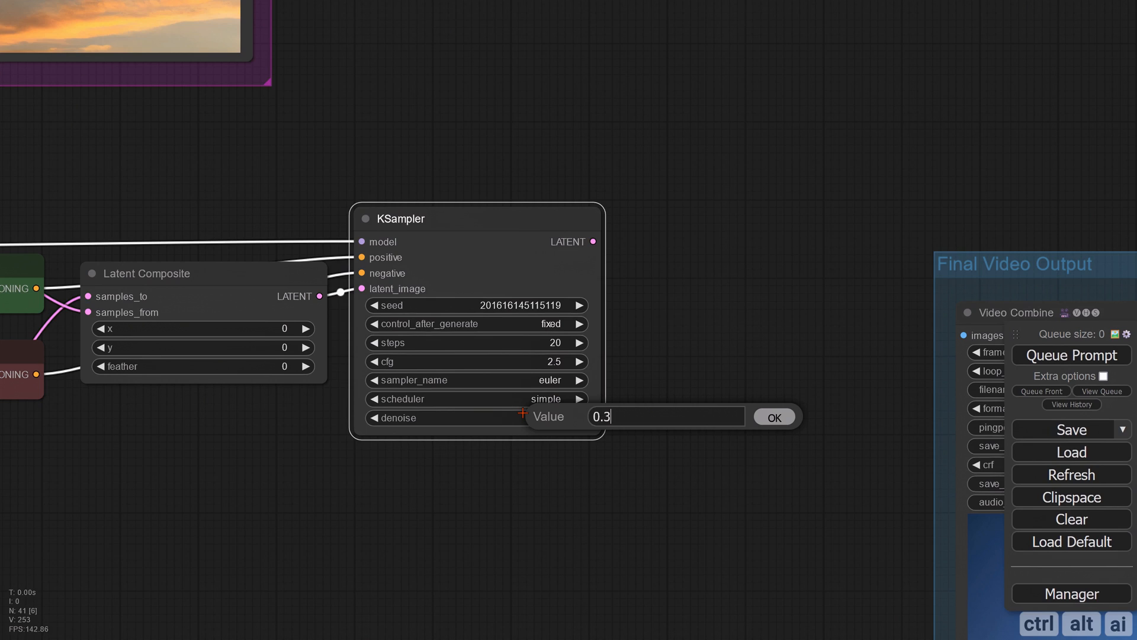
{"action": "key", "text": "Return"}
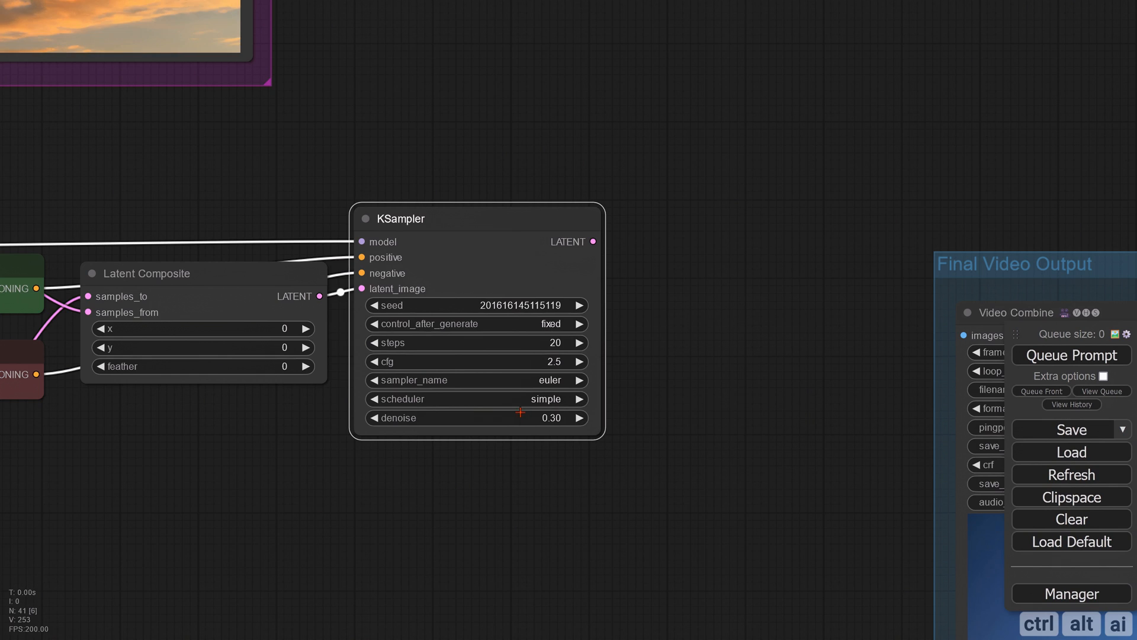
Step: Place a copy of the lower group's VAE Decode beside the new KSampler and connect the KSampler's LATENT output to its samples input
{"action": "scroll", "coordinate": [520, 415], "scroll_direction": "down", "scroll_amount": 5}
{"action": "scroll", "coordinate": [375, 424], "scroll_direction": "down", "scroll_amount": 4}
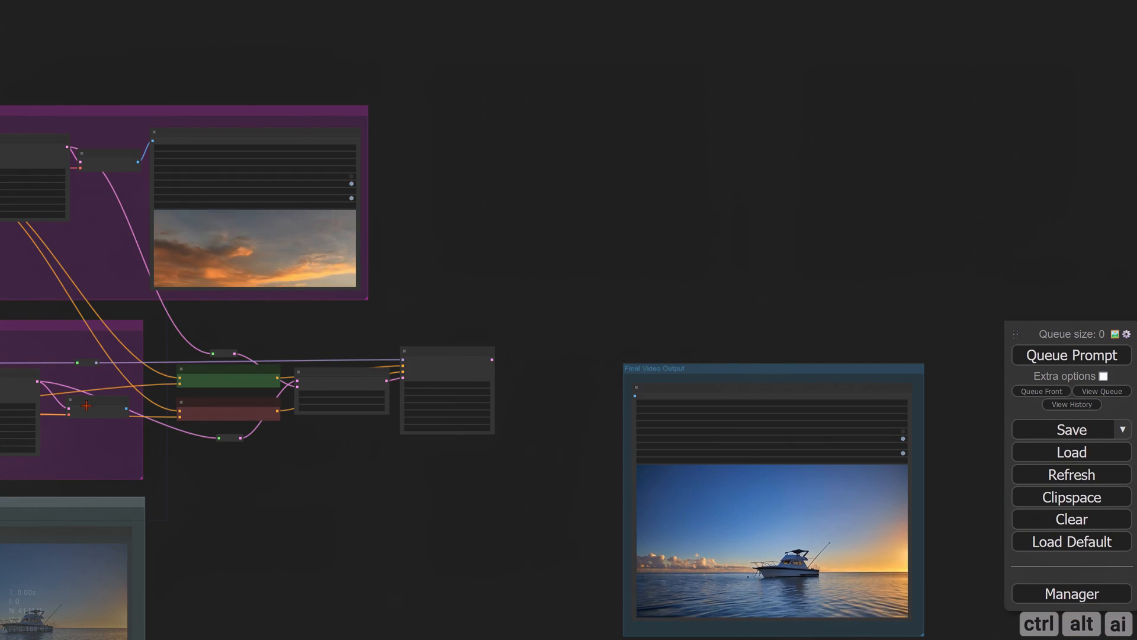
{"action": "left_click", "coordinate": [87, 406]}
{"action": "key", "text": "ctrl+c"}
{"action": "key", "text": "ctrl+v"}
{"action": "left_click_drag", "start_coordinate": [555, 373], "coordinate": [535, 370]}
{"action": "scroll", "coordinate": [532, 400], "scroll_direction": "up", "scroll_amount": 4}
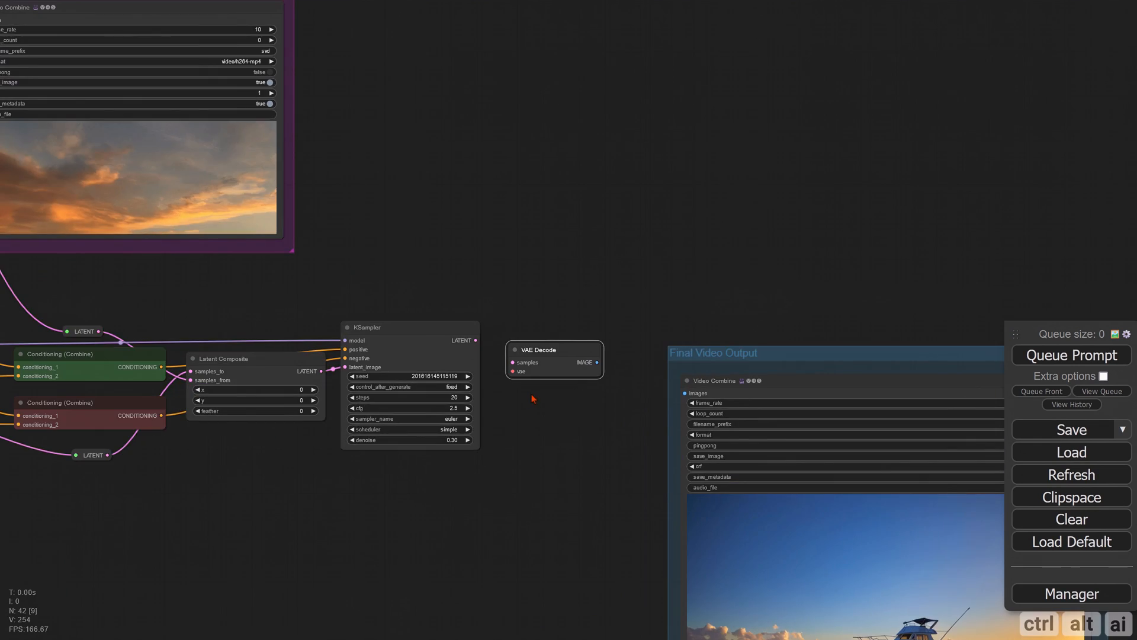
{"action": "scroll", "coordinate": [533, 398], "scroll_direction": "up", "scroll_amount": 4}
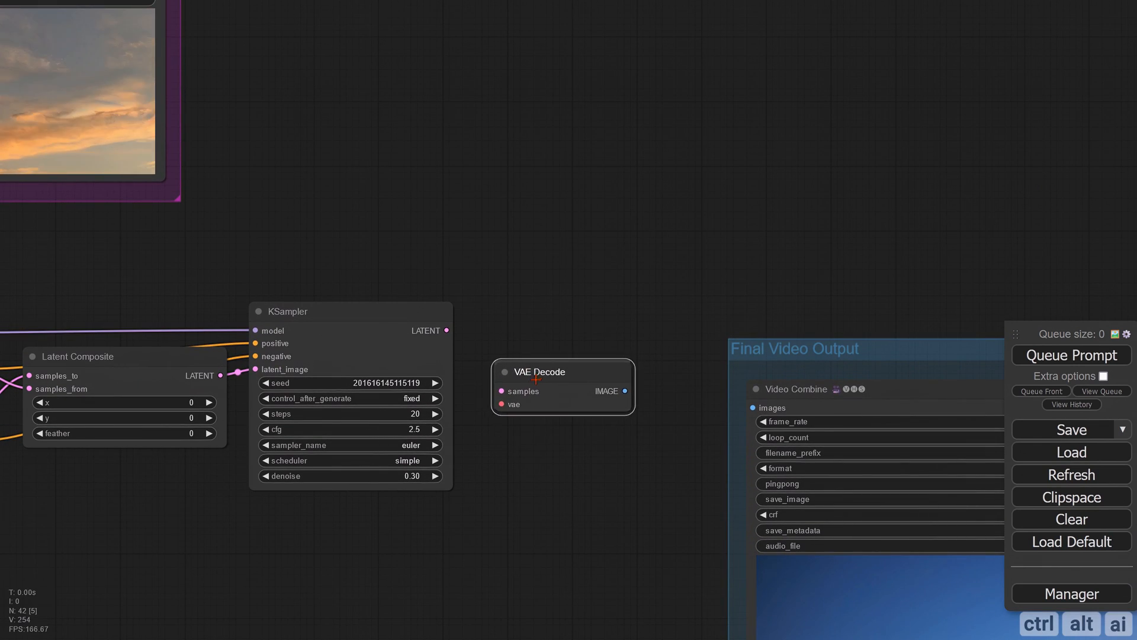
{"action": "mouse_move", "coordinate": [536, 379]}
{"action": "left_mouse_down"}
{"action": "mouse_move", "coordinate": [554, 383]}
{"action": "mouse_move", "coordinate": [520, 395]}
{"action": "left_mouse_up"}
{"action": "scroll", "coordinate": [510, 455], "scroll_direction": "down", "scroll_amount": 3}
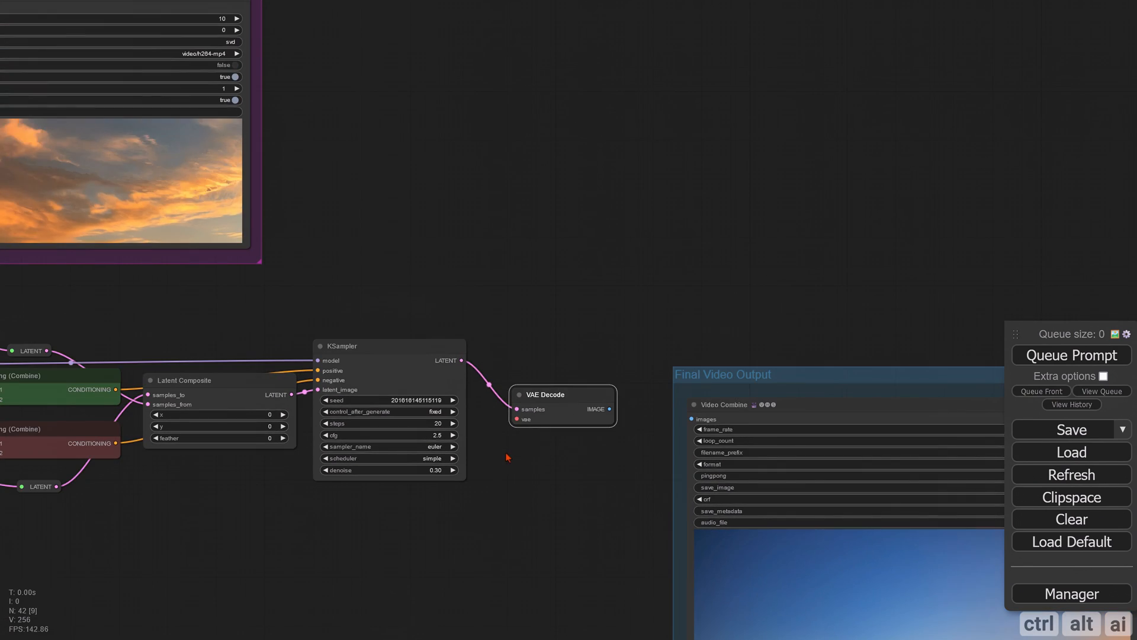
Step: Add a Reroute fed by the VAE output of the Image Only Checkpoint Loader in the Video Processing 1 group
{"action": "left_click_drag", "start_coordinate": [517, 466], "coordinate": [715, 437]}
{"action": "scroll", "coordinate": [389, 454], "scroll_direction": "down", "scroll_amount": 1}
{"action": "left_click_drag", "start_coordinate": [359, 456], "coordinate": [998, 441]}
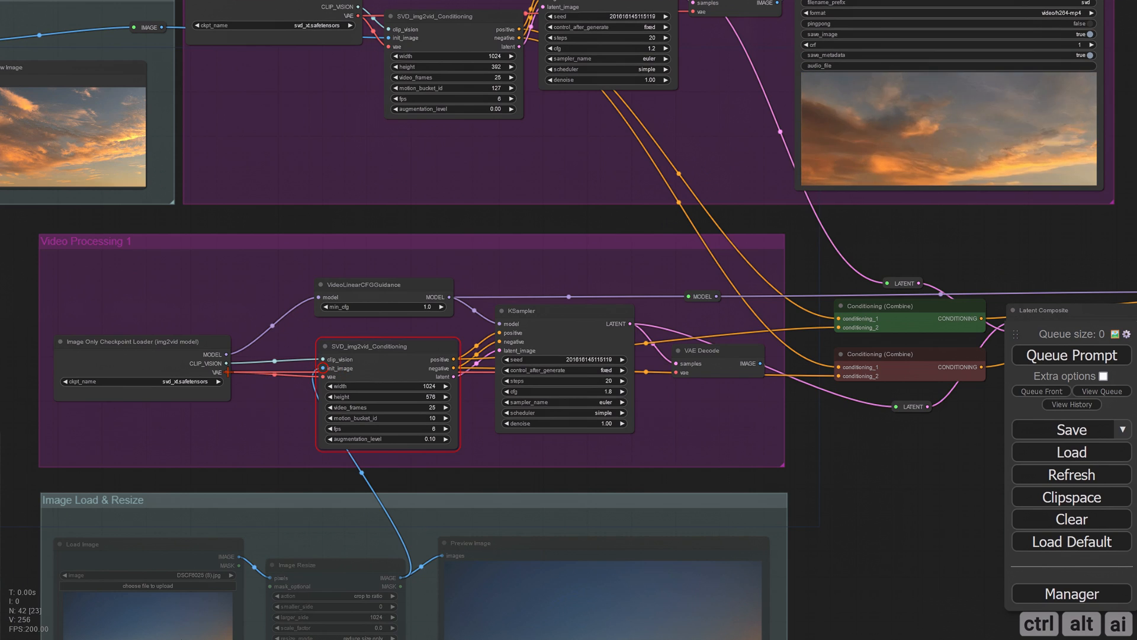
{"action": "left_click_drag", "start_coordinate": [228, 372], "coordinate": [720, 404]}
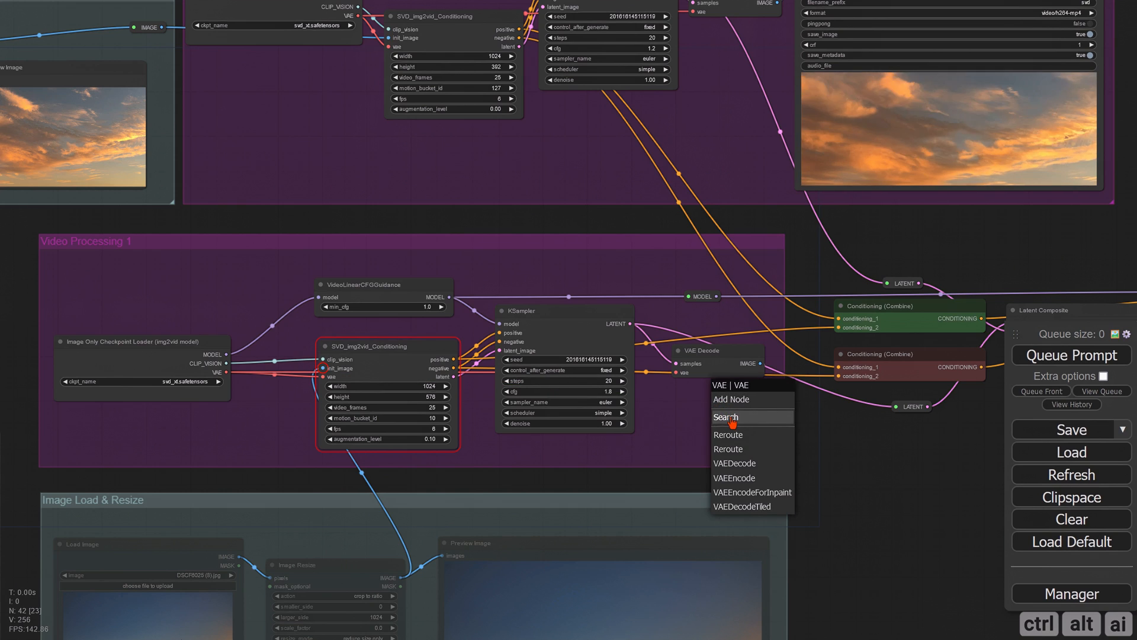
{"action": "left_click", "coordinate": [735, 437]}
Step: Connect the VAE Reroute's output to the vae input of the new VAE Decode node
{"action": "left_click_drag", "start_coordinate": [800, 439], "coordinate": [404, 396]}
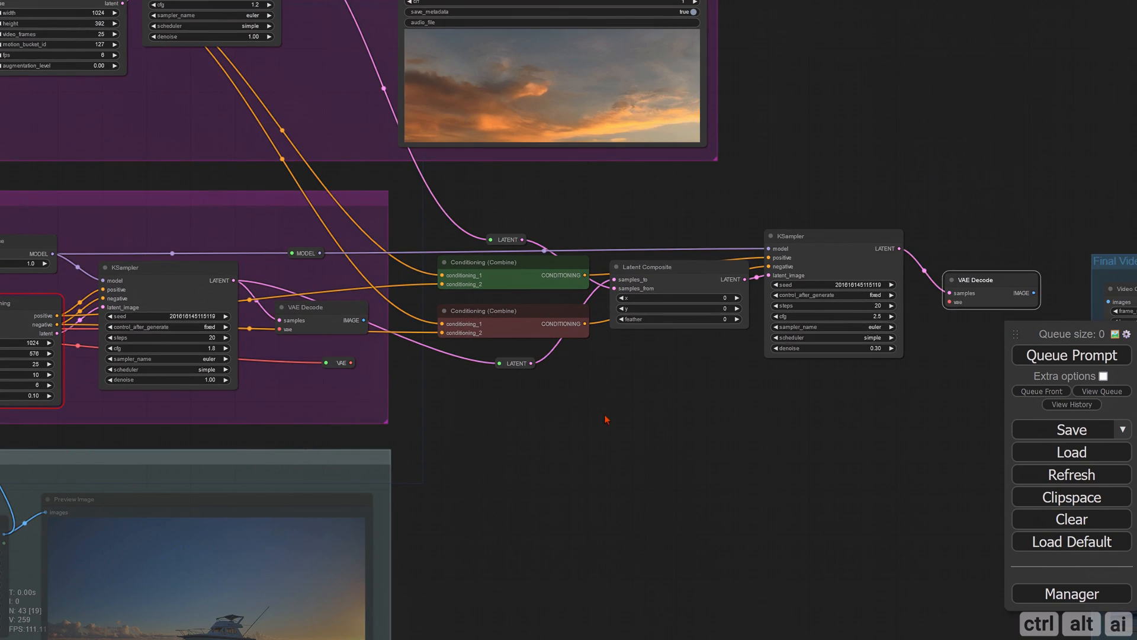
{"action": "left_click_drag", "start_coordinate": [573, 395], "coordinate": [576, 432]}
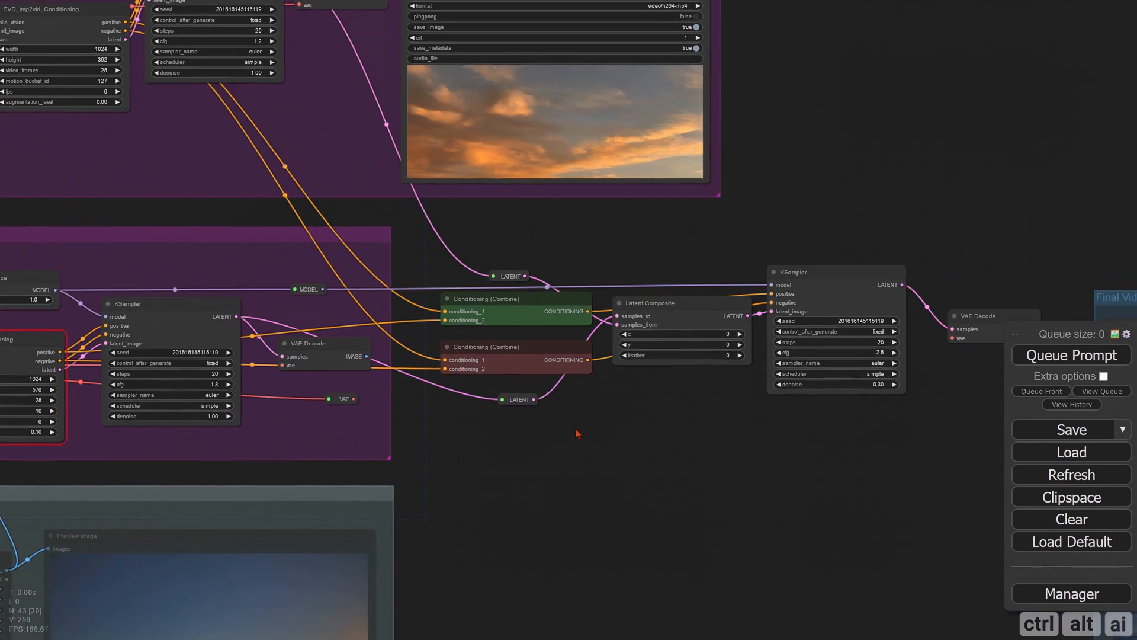
{"action": "scroll", "coordinate": [388, 422], "scroll_direction": "up", "scroll_amount": 5}
{"action": "left_click_drag", "start_coordinate": [677, 456], "coordinate": [359, 457]}
{"action": "scroll", "coordinate": [361, 457], "scroll_direction": "down", "scroll_amount": 2}
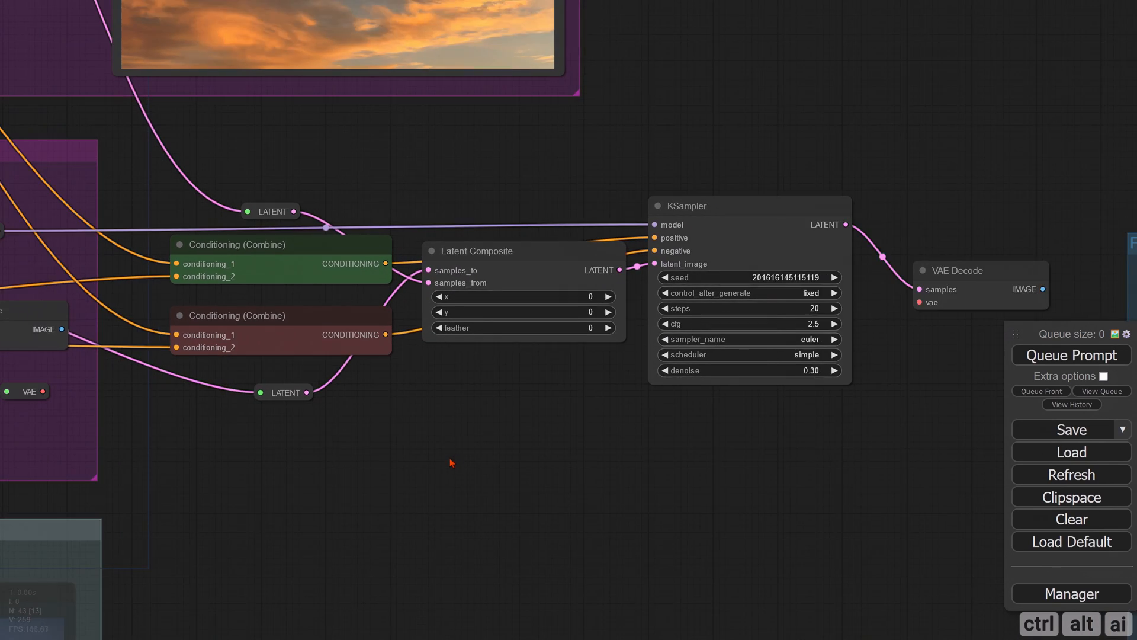
{"action": "left_click_drag", "start_coordinate": [431, 462], "coordinate": [488, 484]}
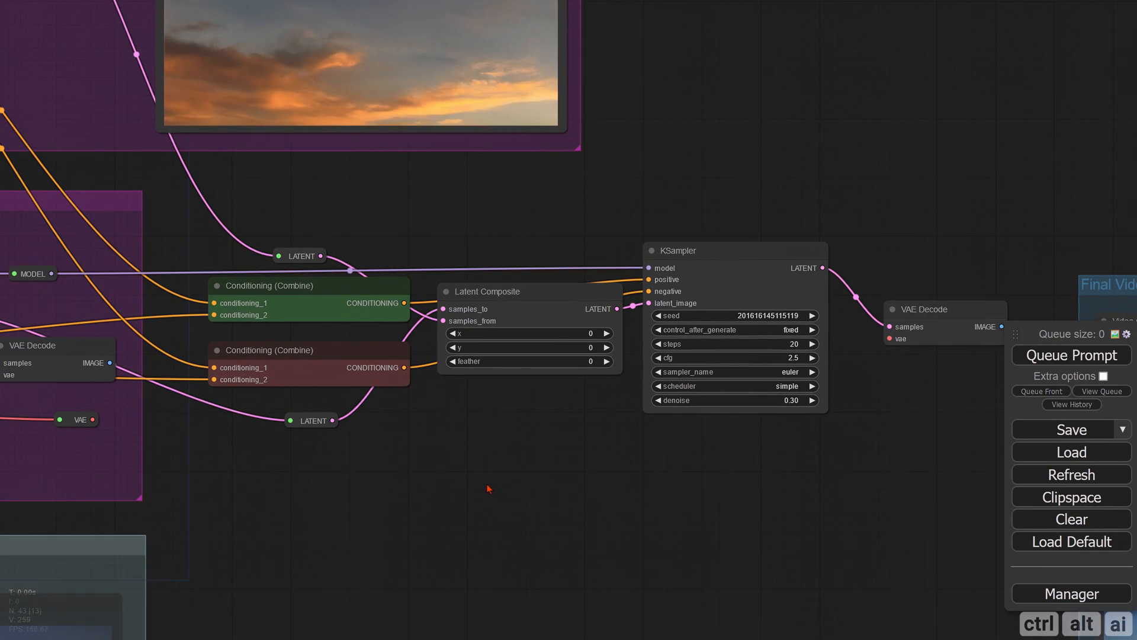
{"action": "left_click_drag", "start_coordinate": [93, 419], "coordinate": [890, 339]}
Step: Create a group enclosing the Conditioning (Combine) nodes, Latent Composite, new KSampler and new VAE Decode
{"action": "left_click_drag", "start_coordinate": [525, 462], "coordinate": [512, 501]}
{"action": "left_click", "coordinate": [275, 293]}
{"action": "left_click_drag", "start_coordinate": [276, 293], "coordinate": [185, 297]}
{"action": "scroll", "coordinate": [261, 475], "scroll_direction": "down", "scroll_amount": 3}
{"action": "right_click", "coordinate": [236, 264]}
{"action": "left_click", "coordinate": [247, 278]}
{"action": "left_click_drag", "start_coordinate": [235, 326], "coordinate": [826, 517]}
{"action": "left_click_drag", "start_coordinate": [448, 303], "coordinate": [452, 300]}
{"action": "left_click_drag", "start_coordinate": [830, 514], "coordinate": [830, 518]}
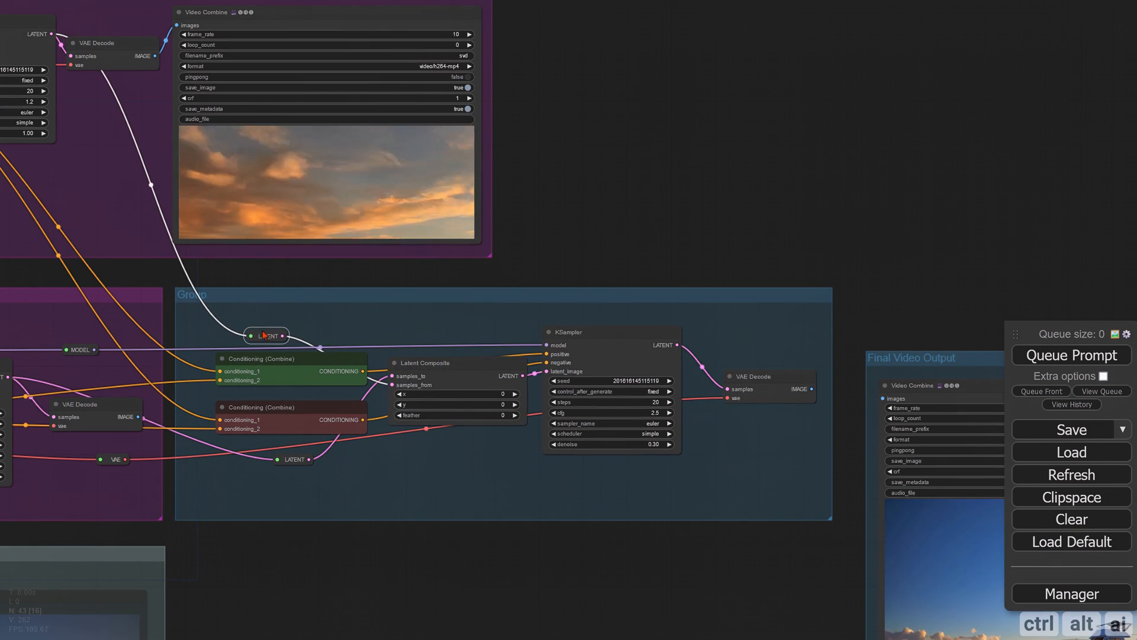
Step: Shift the two LATENT Reroutes within the new group and title the group "Video Combining & Processing"
{"action": "left_click_drag", "start_coordinate": [267, 336], "coordinate": [339, 319]}
{"action": "left_click_drag", "start_coordinate": [294, 460], "coordinate": [344, 465]}
{"action": "right_click", "coordinate": [203, 295]}
{"action": "left_click", "coordinate": [253, 519]}
{"action": "left_click", "coordinate": [331, 525]}
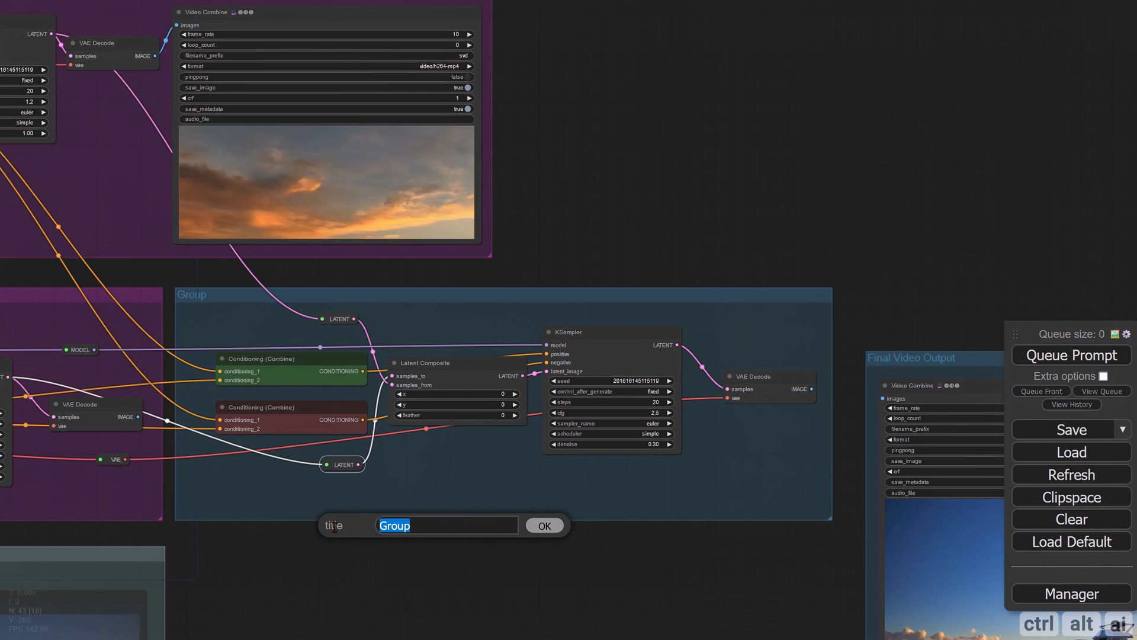
{"action": "type", "text": "Video Combining & Processing"}
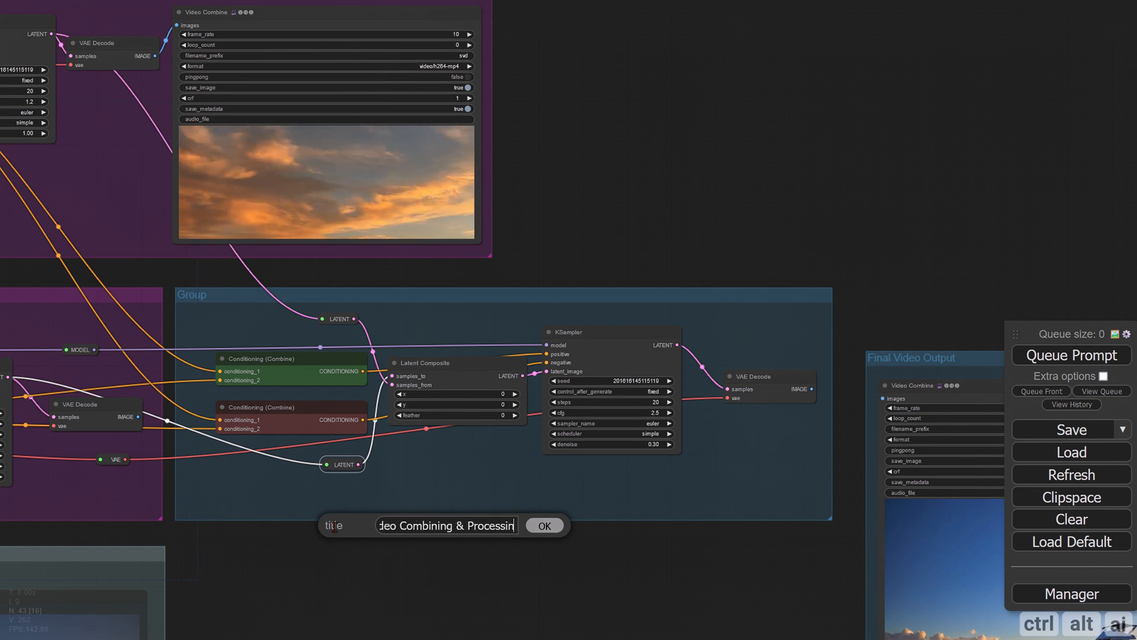
{"action": "key", "text": "Return"}
Step: Line up the two LATENT Reroutes at the left edge of the Video Combining & Processing group and color the group yellow
{"action": "left_click_drag", "start_coordinate": [339, 318], "coordinate": [212, 332]}
{"action": "left_click_drag", "start_coordinate": [344, 464], "coordinate": [212, 460]}
{"action": "right_click", "coordinate": [228, 294]}
{"action": "left_click", "coordinate": [279, 510]}
{"action": "left_click", "coordinate": [357, 542]}
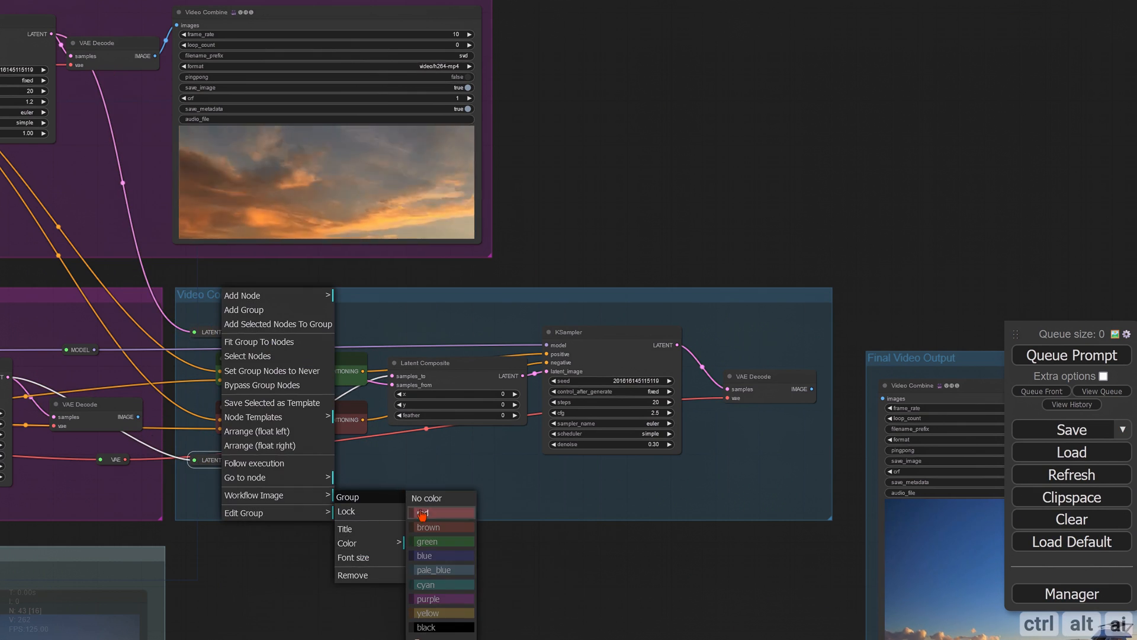
{"action": "left_click", "coordinate": [424, 515]}
{"action": "right_click", "coordinate": [242, 294]}
{"action": "left_click", "coordinate": [287, 512]}
{"action": "left_click", "coordinate": [373, 542]}
{"action": "left_click", "coordinate": [437, 614]}
Step: Move the Final Video Output group beside the yellow group and connect the new VAE Decode's IMAGE output to Video Combine's images input
{"action": "left_click_drag", "start_coordinate": [459, 552], "coordinate": [289, 555]}
{"action": "scroll", "coordinate": [343, 529], "scroll_direction": "up", "scroll_amount": 2}
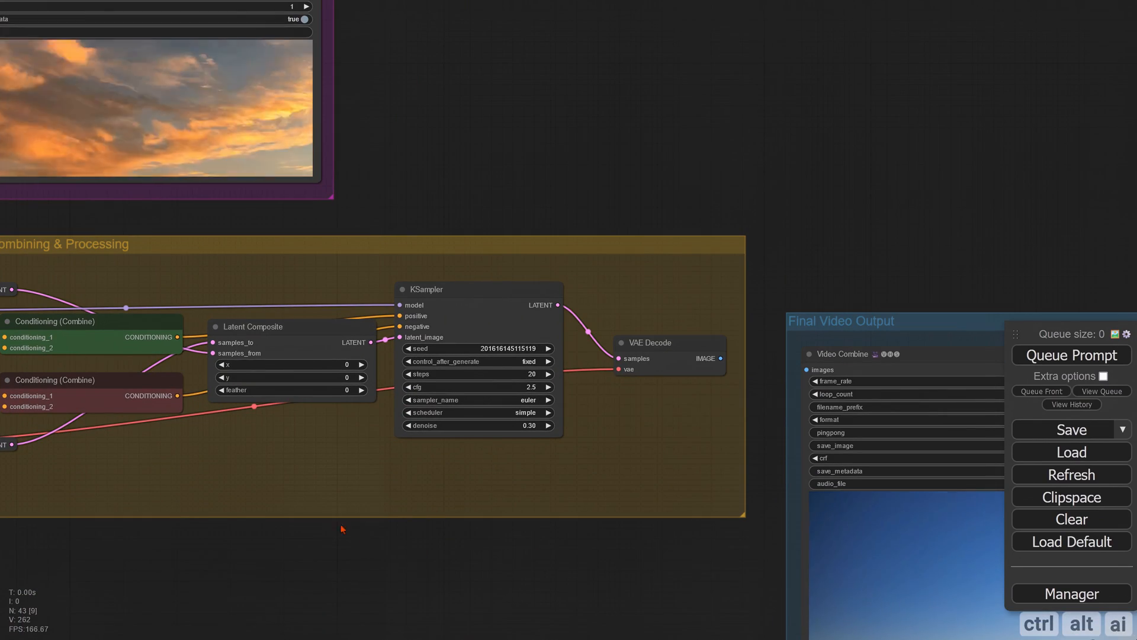
{"action": "scroll", "coordinate": [356, 527], "scroll_direction": "down", "scroll_amount": 2}
{"action": "left_click_drag", "start_coordinate": [379, 264], "coordinate": [445, 194]}
{"action": "scroll", "coordinate": [413, 345], "scroll_direction": "up", "scroll_amount": 3}
{"action": "scroll", "coordinate": [829, 367], "scroll_direction": "down", "scroll_amount": 2}
{"action": "left_click_drag", "start_coordinate": [829, 368], "coordinate": [649, 405]}
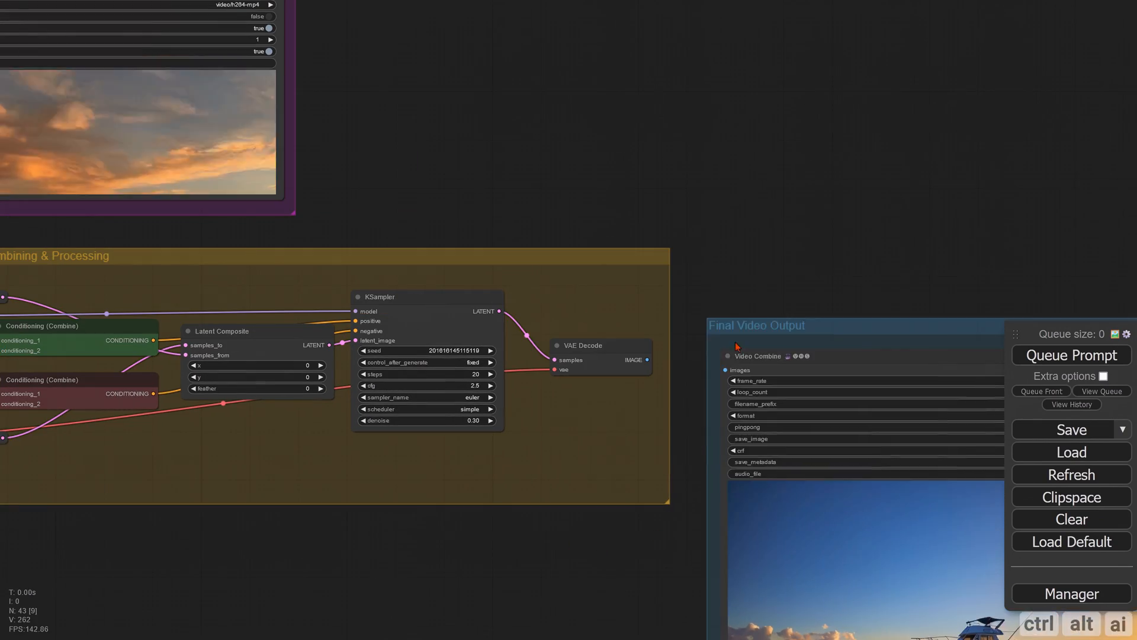
{"action": "left_click_drag", "start_coordinate": [747, 326], "coordinate": [736, 256]}
{"action": "left_click_drag", "start_coordinate": [646, 359], "coordinate": [714, 300]}
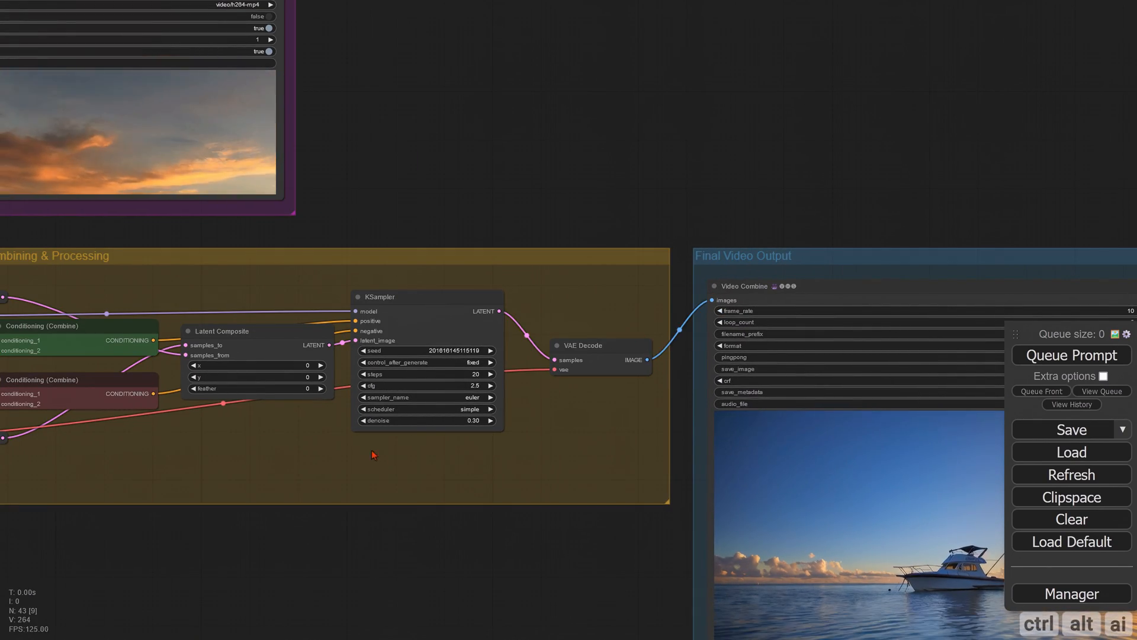
Step: Queue the completed boat and sky workflow for generation
{"action": "left_click_drag", "start_coordinate": [373, 454], "coordinate": [285, 365]}
{"action": "scroll", "coordinate": [285, 366], "scroll_direction": "up", "scroll_amount": 1}
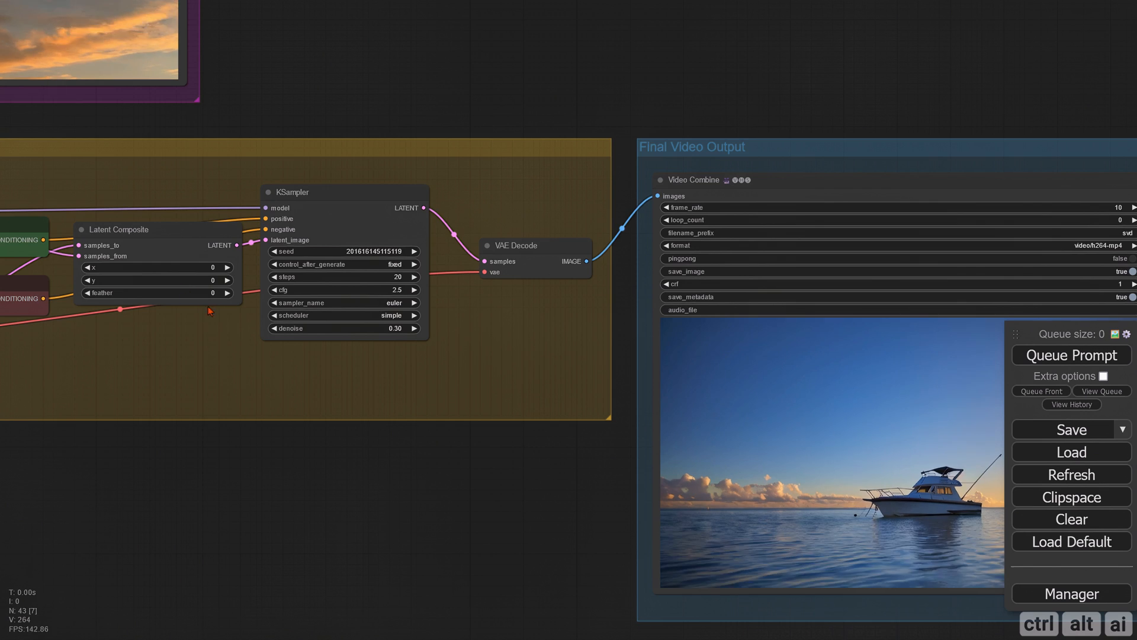
{"action": "scroll", "coordinate": [317, 418], "scroll_direction": "down", "scroll_amount": 5}
{"action": "scroll", "coordinate": [302, 437], "scroll_direction": "down", "scroll_amount": 6}
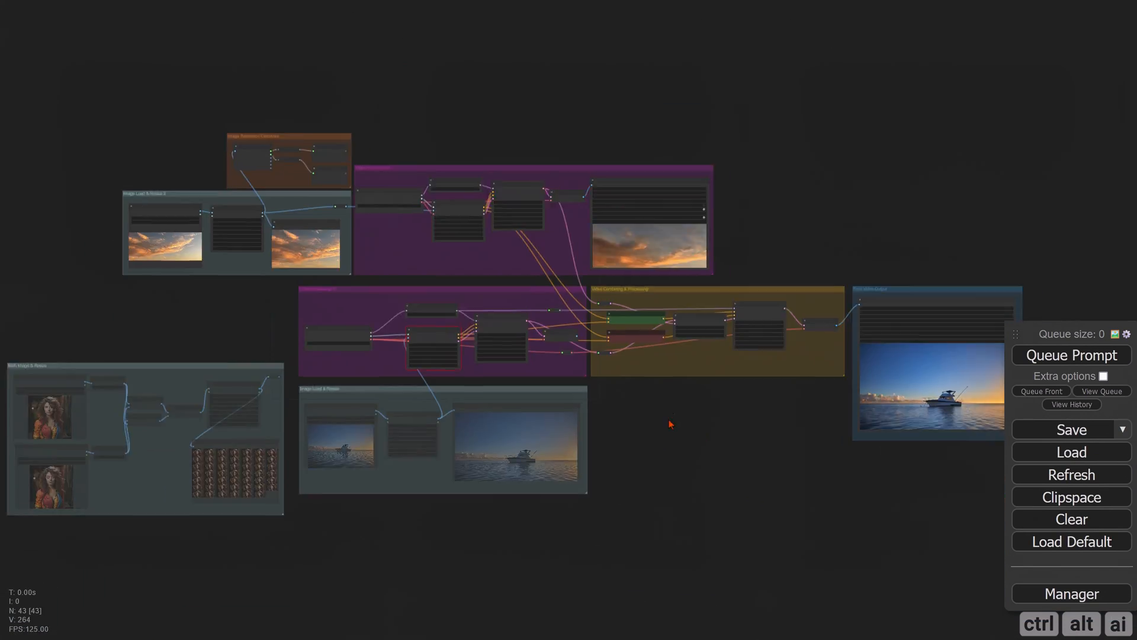
{"action": "scroll", "coordinate": [414, 267], "scroll_direction": "up", "scroll_amount": 7}
{"action": "scroll", "coordinate": [343, 457], "scroll_direction": "down", "scroll_amount": 4}
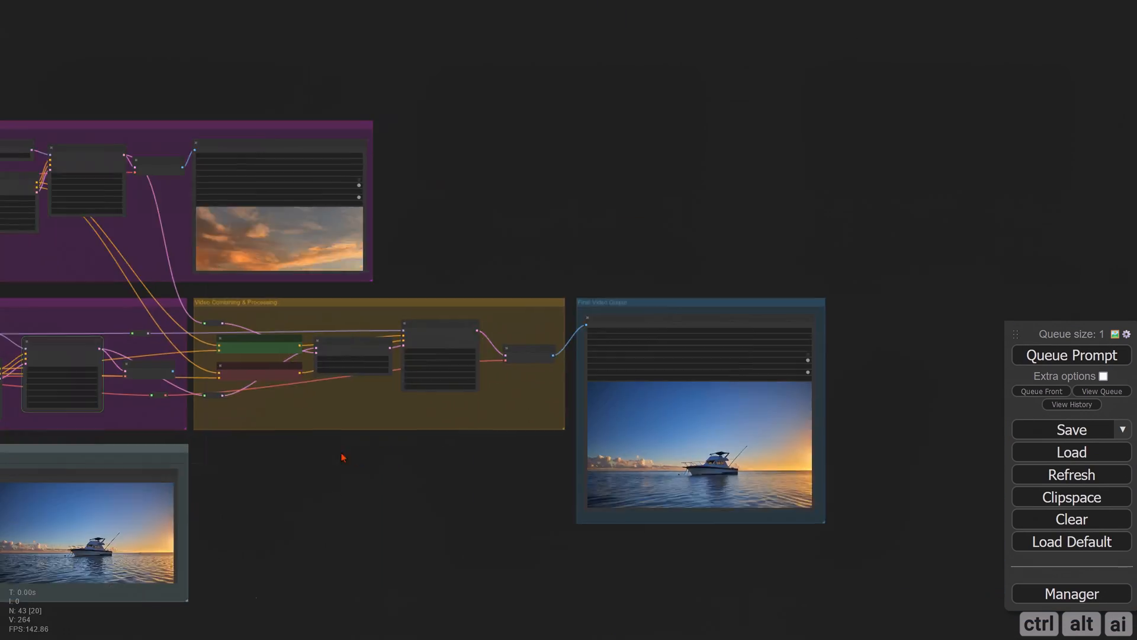
Step: Follow the run through the node groups and examine how boat and sky are blended in the final video
{"action": "left_click_drag", "start_coordinate": [343, 457], "coordinate": [380, 459]}
{"action": "scroll", "coordinate": [380, 459], "scroll_direction": "up", "scroll_amount": 4}
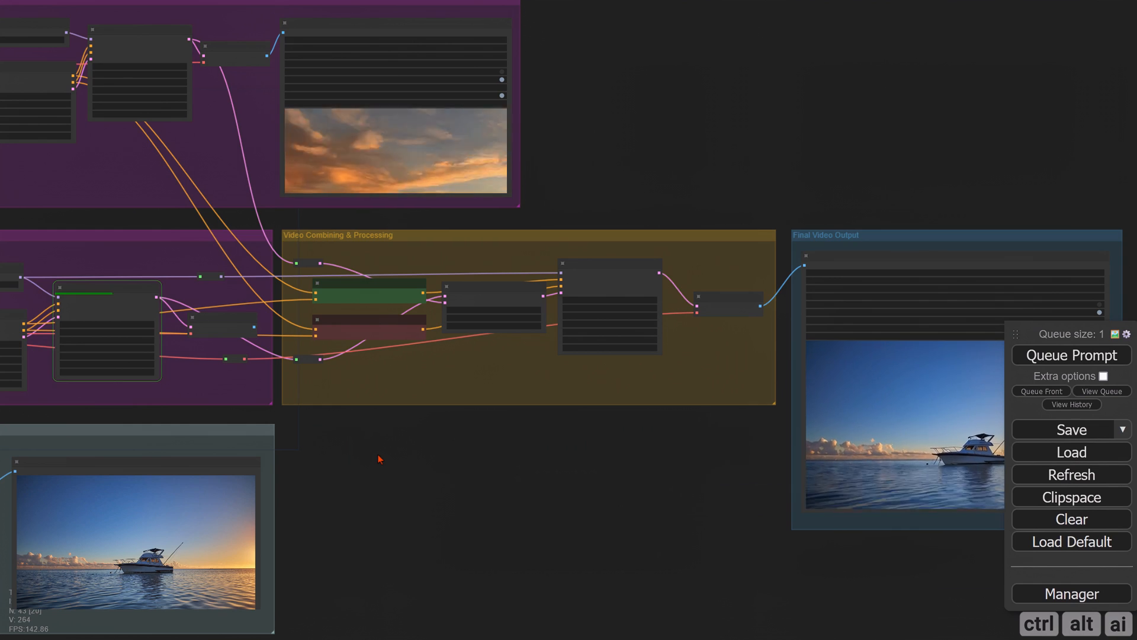
{"action": "scroll", "coordinate": [567, 446], "scroll_direction": "up", "scroll_amount": 5}
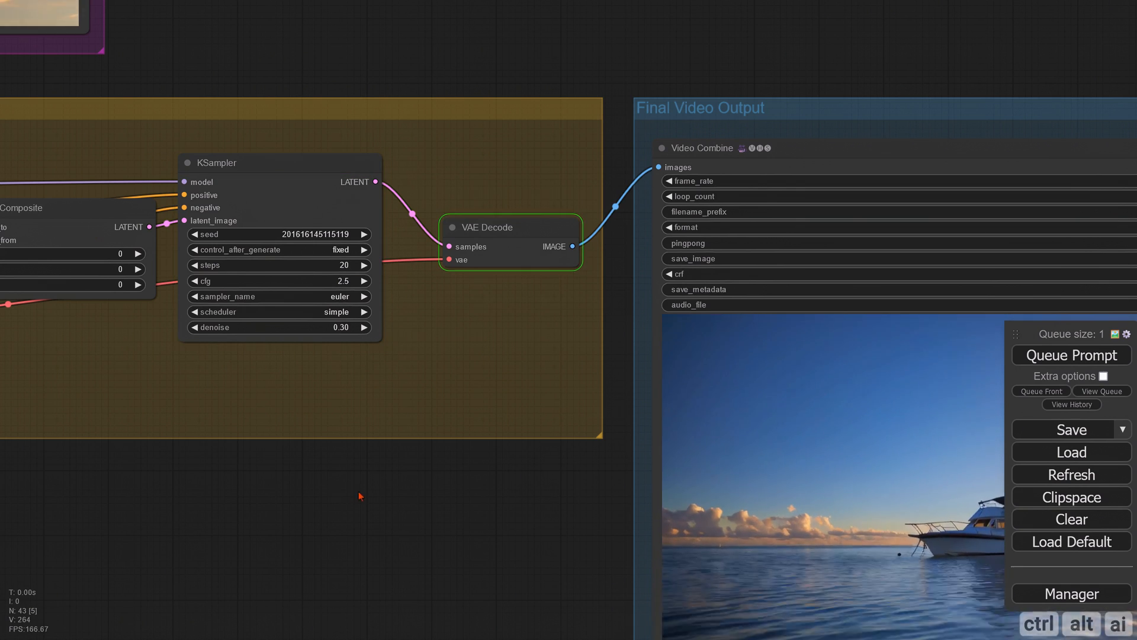
{"action": "left_click_drag", "start_coordinate": [478, 519], "coordinate": [190, 438]}
{"action": "scroll", "coordinate": [290, 450], "scroll_direction": "down", "scroll_amount": 4}
{"action": "scroll", "coordinate": [799, 456], "scroll_direction": "up", "scroll_amount": 5}
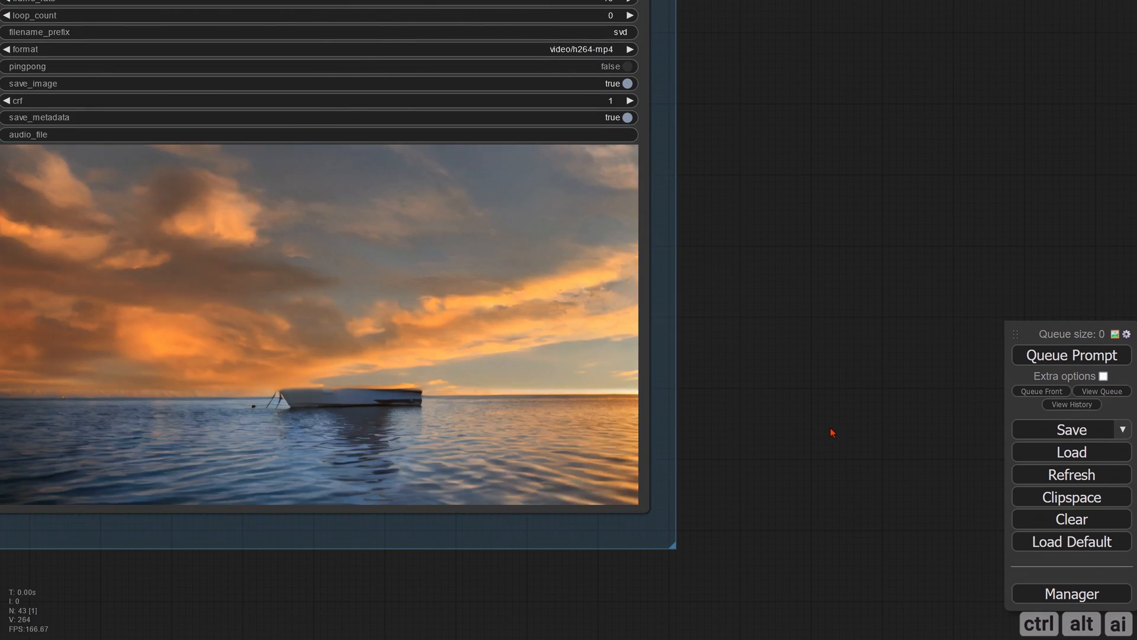
{"action": "left_click_drag", "start_coordinate": [832, 432], "coordinate": [992, 415]}
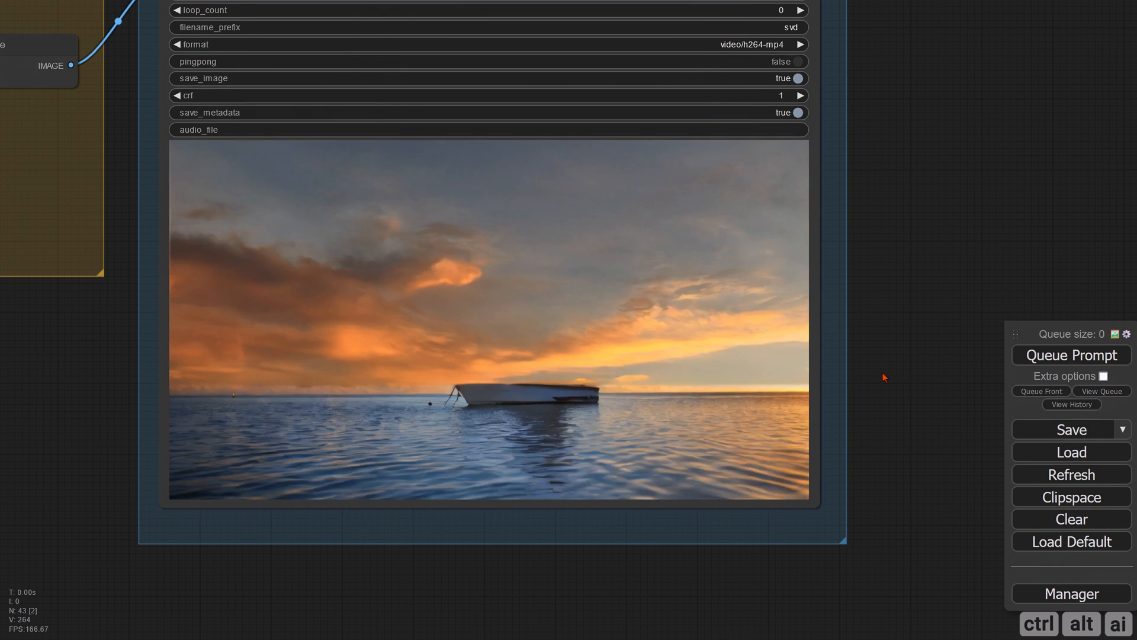
{"action": "left_click_drag", "start_coordinate": [891, 376], "coordinate": [1068, 373]}
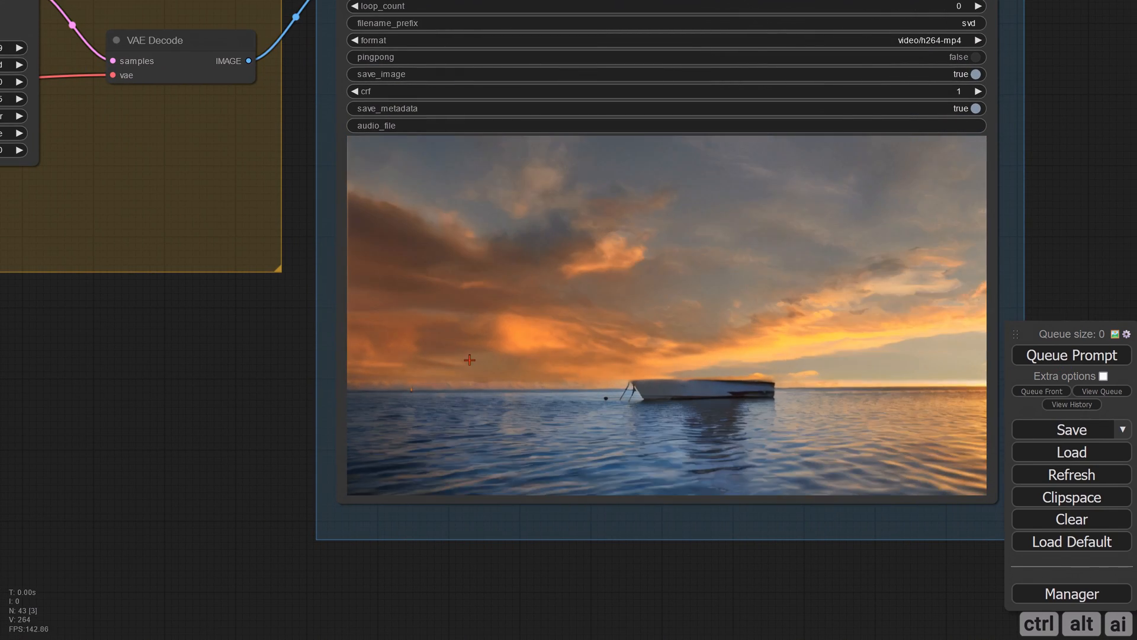
Step: Set the Latent Composite node's feather to 256
{"action": "scroll", "coordinate": [275, 378], "scroll_direction": "down", "scroll_amount": 4}
{"action": "left_click_drag", "start_coordinate": [176, 386], "coordinate": [435, 455]}
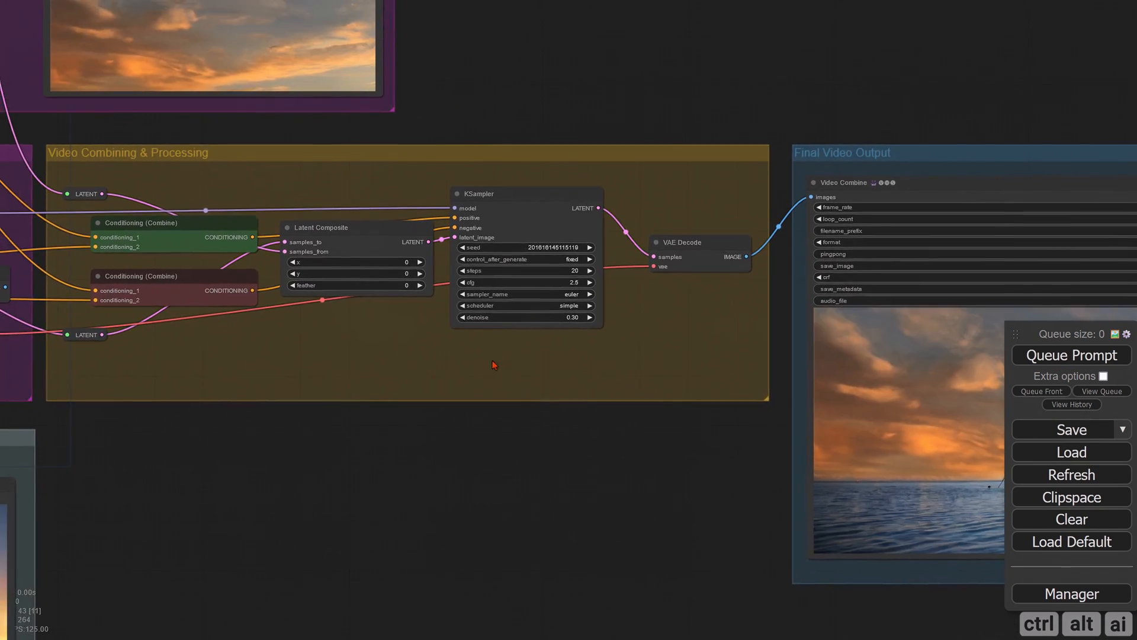
{"action": "scroll", "coordinate": [358, 325], "scroll_direction": "up", "scroll_amount": 6}
{"action": "left_click", "coordinate": [365, 262]}
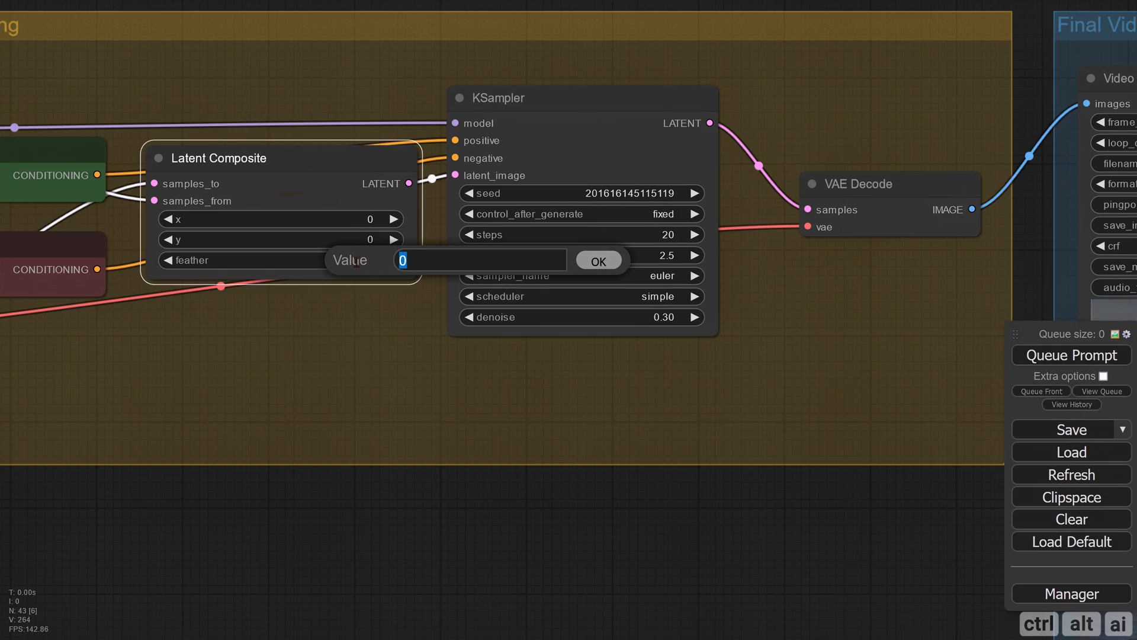
{"action": "scroll", "coordinate": [375, 323], "scroll_direction": "down", "scroll_amount": 8}
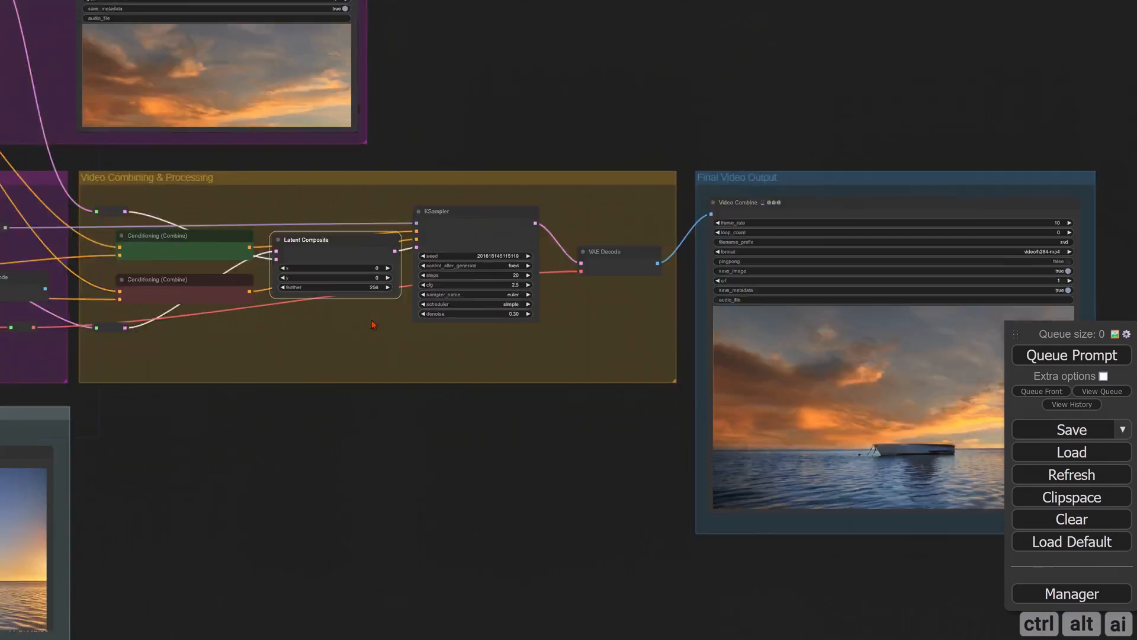
Step: Queue the workflow again with the feathered composite and bring up the Final Video Output preview
{"action": "key", "text": "ctrl+Return"}
{"action": "scroll", "coordinate": [176, 424], "scroll_direction": "up", "scroll_amount": 4}
{"action": "left_click_drag", "start_coordinate": [548, 434], "coordinate": [224, 445]}
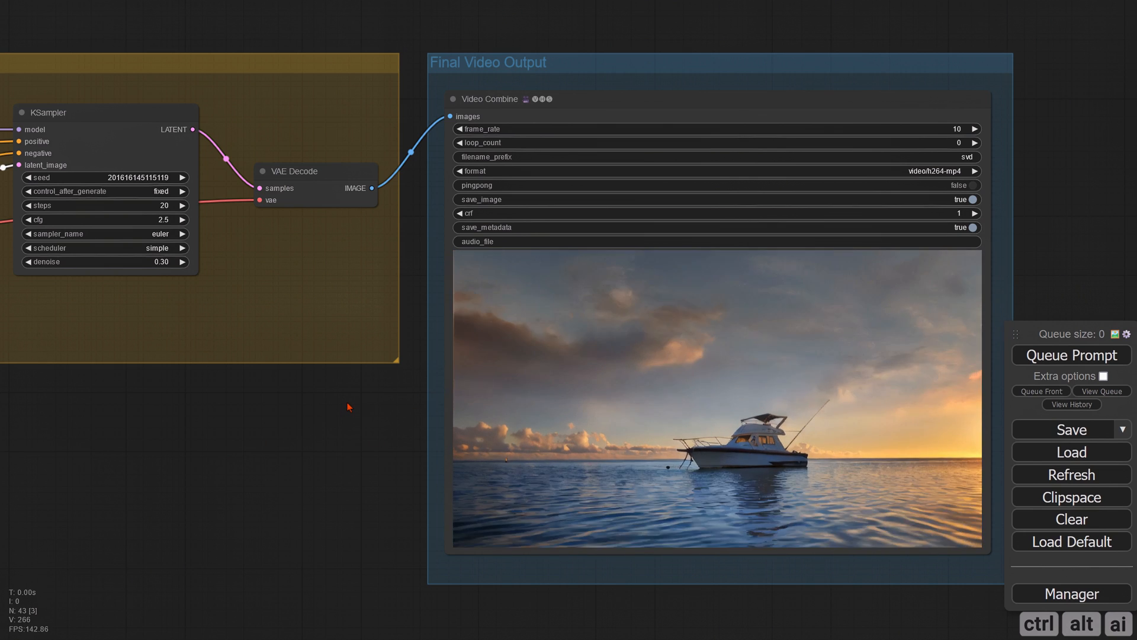
Step: Examine the feathered boat and sky composite up close in the Final Video Output preview
{"action": "left_click_drag", "start_coordinate": [311, 428], "coordinate": [112, 410]}
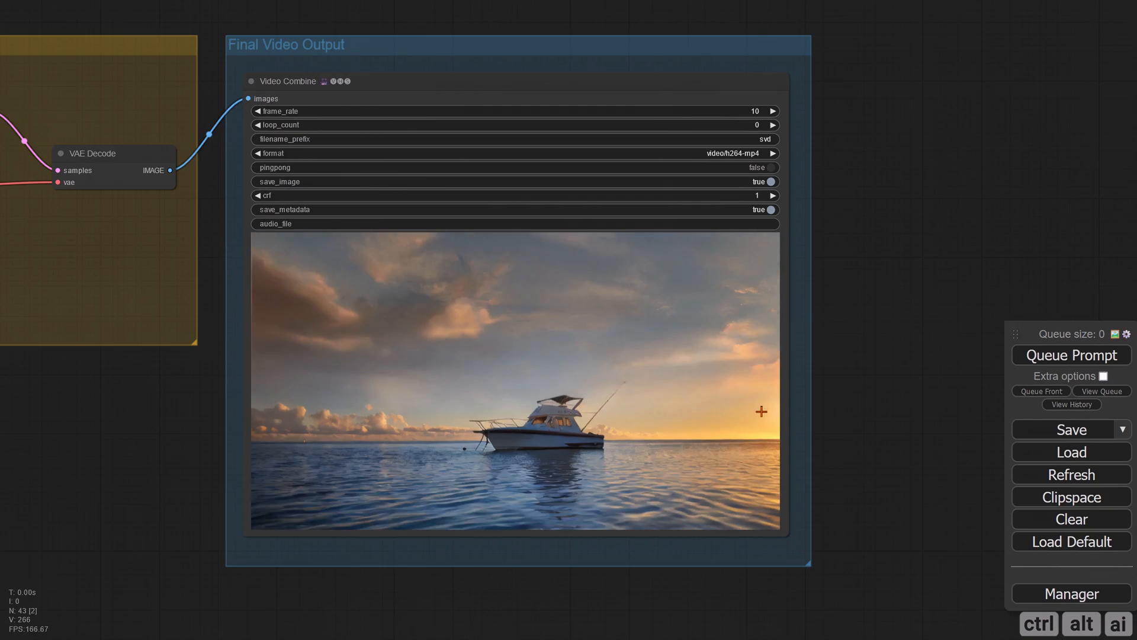
{"action": "scroll", "coordinate": [786, 400], "scroll_direction": "up", "scroll_amount": 4}
{"action": "left_click_drag", "start_coordinate": [836, 372], "coordinate": [943, 348]}
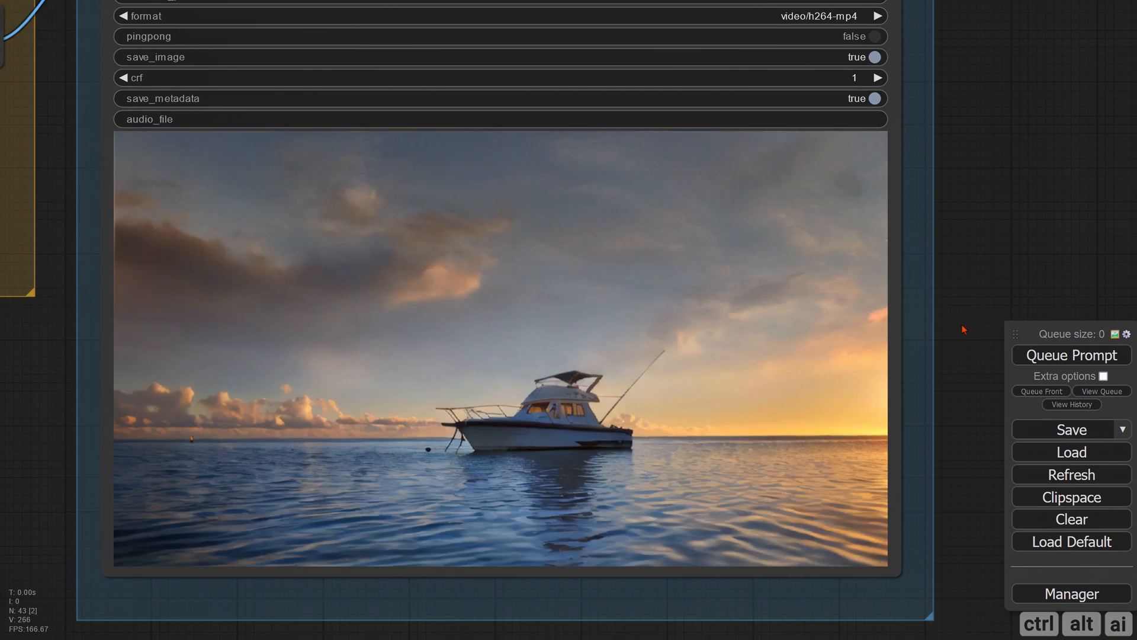
{"action": "scroll", "coordinate": [963, 328], "scroll_direction": "down", "scroll_amount": 10}
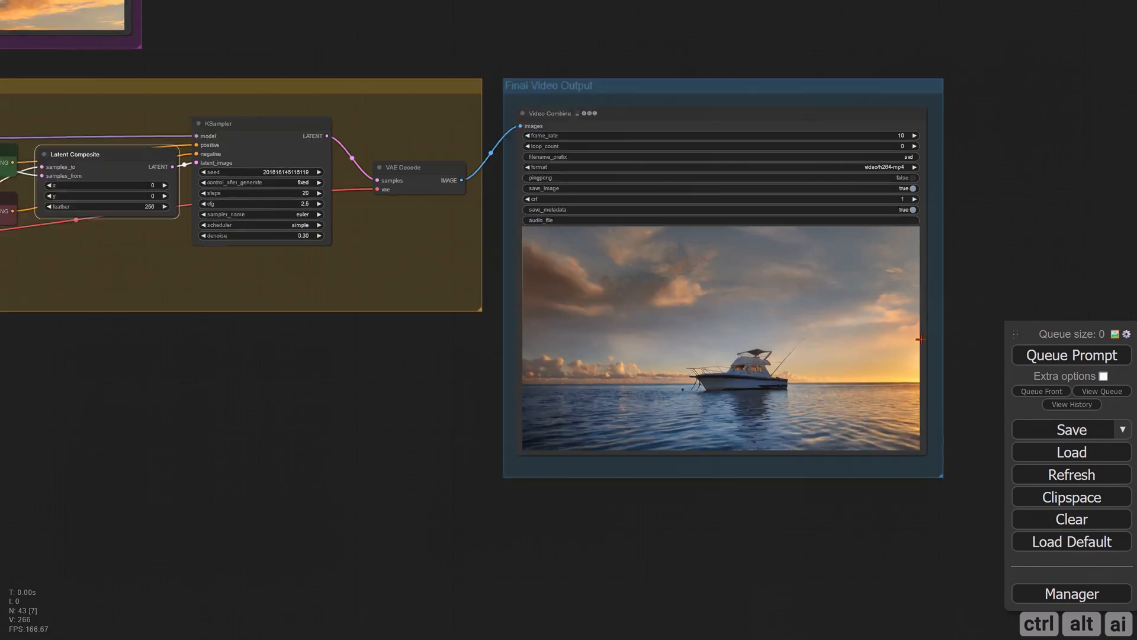
{"action": "scroll", "coordinate": [452, 422], "scroll_direction": "down", "scroll_amount": 2}
{"action": "left_click_drag", "start_coordinate": [452, 422], "coordinate": [695, 391]}
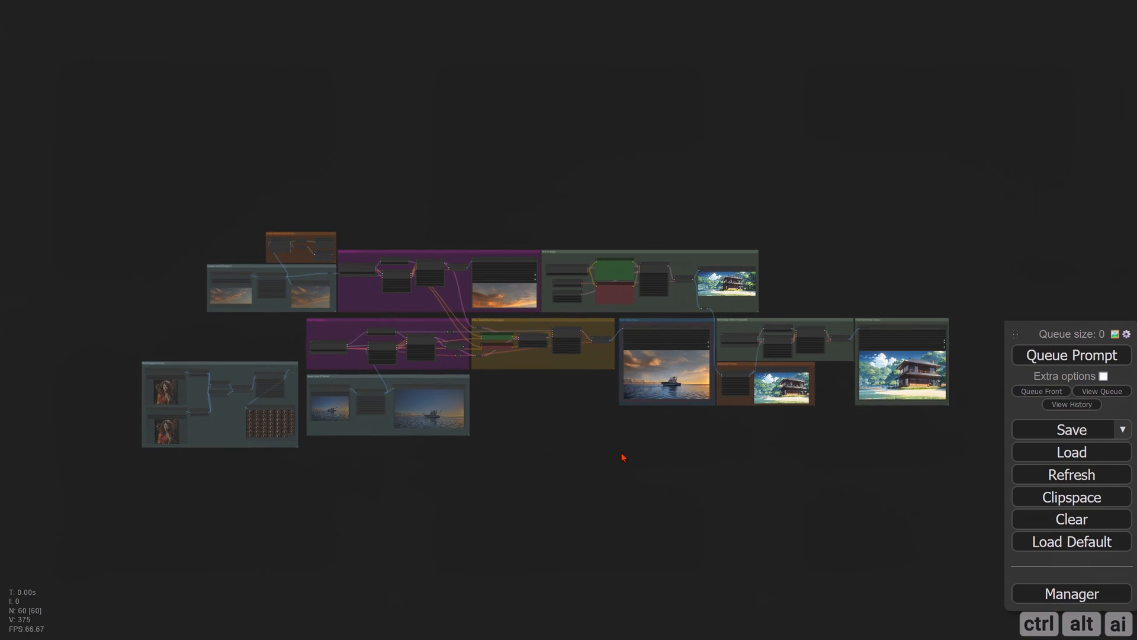
Step: Examine the Text to Image group, including its checkpoint, VAE, prompts, latent size, KSampler (Advanced) settings and image preview
{"action": "scroll", "coordinate": [662, 249], "scroll_direction": "up", "scroll_amount": 5}
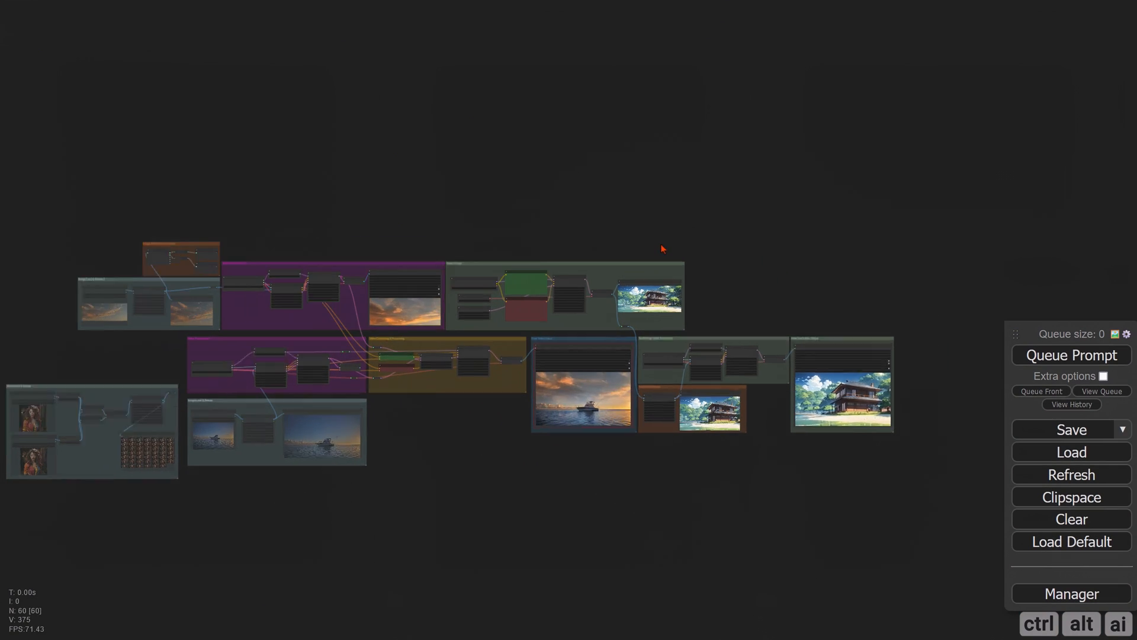
{"action": "scroll", "coordinate": [320, 240], "scroll_direction": "up", "scroll_amount": 6}
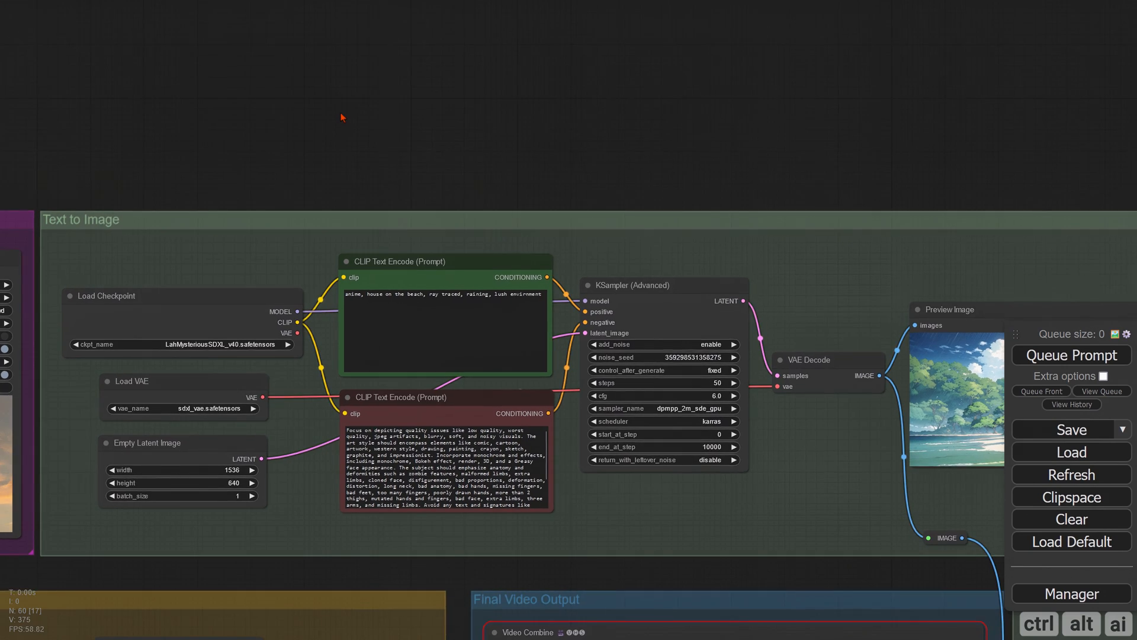
{"action": "left_click_drag", "start_coordinate": [341, 113], "coordinate": [328, 103]}
{"action": "left_click_drag", "start_coordinate": [473, 122], "coordinate": [444, 103]}
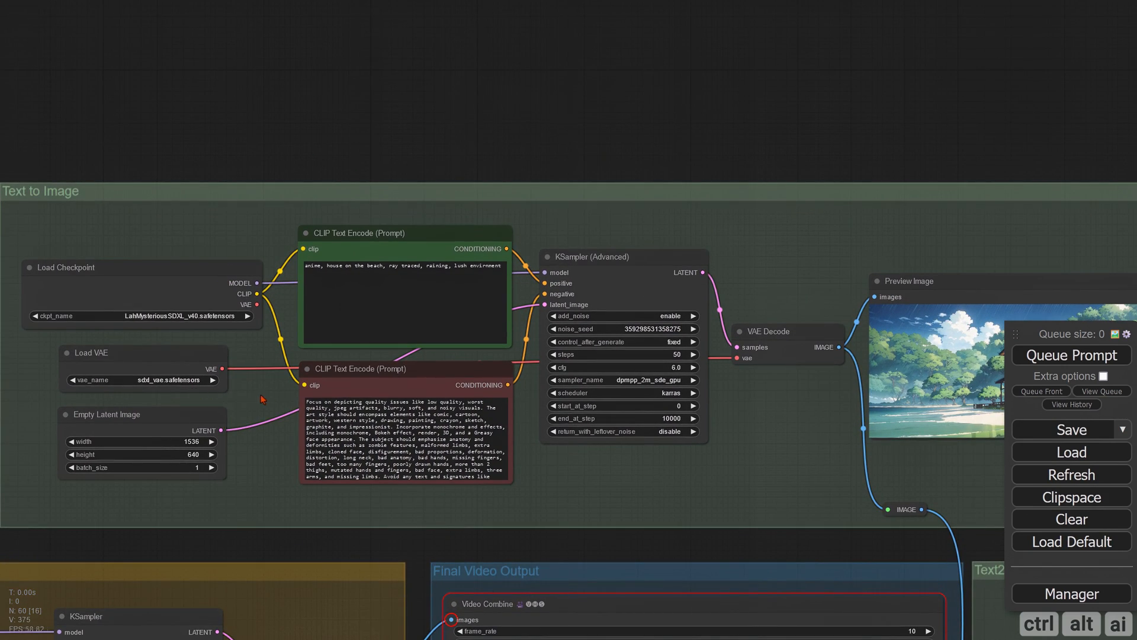
{"action": "left_click_drag", "start_coordinate": [684, 121], "coordinate": [408, 71]}
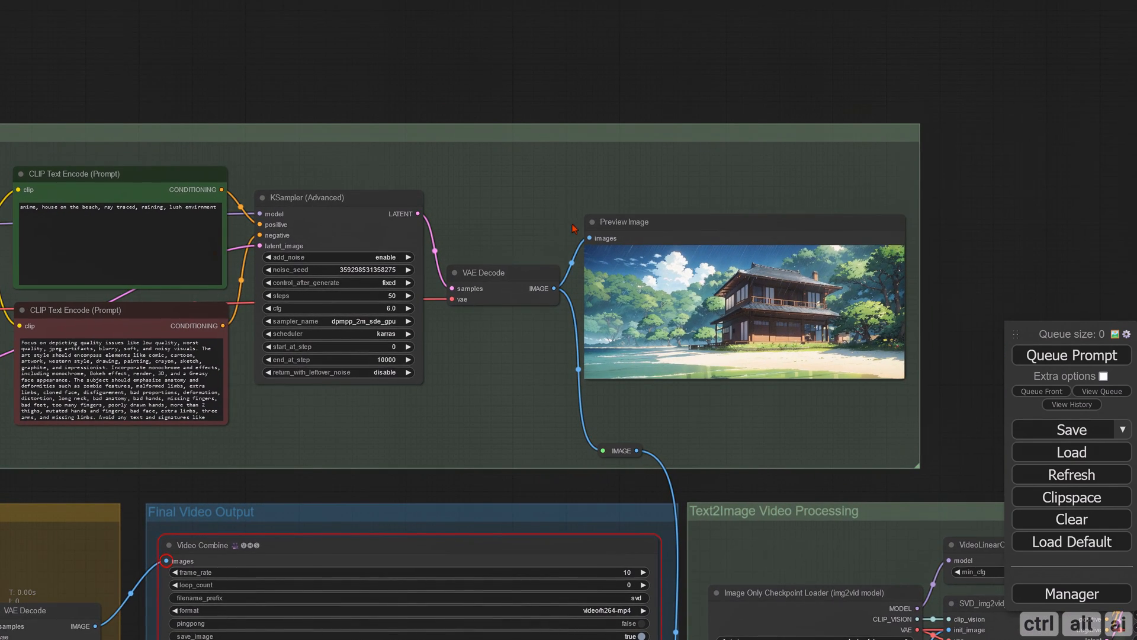
{"action": "left_click_drag", "start_coordinate": [255, 61], "coordinate": [623, 36]}
{"action": "scroll", "coordinate": [311, 376], "scroll_direction": "up", "scroll_amount": 8}
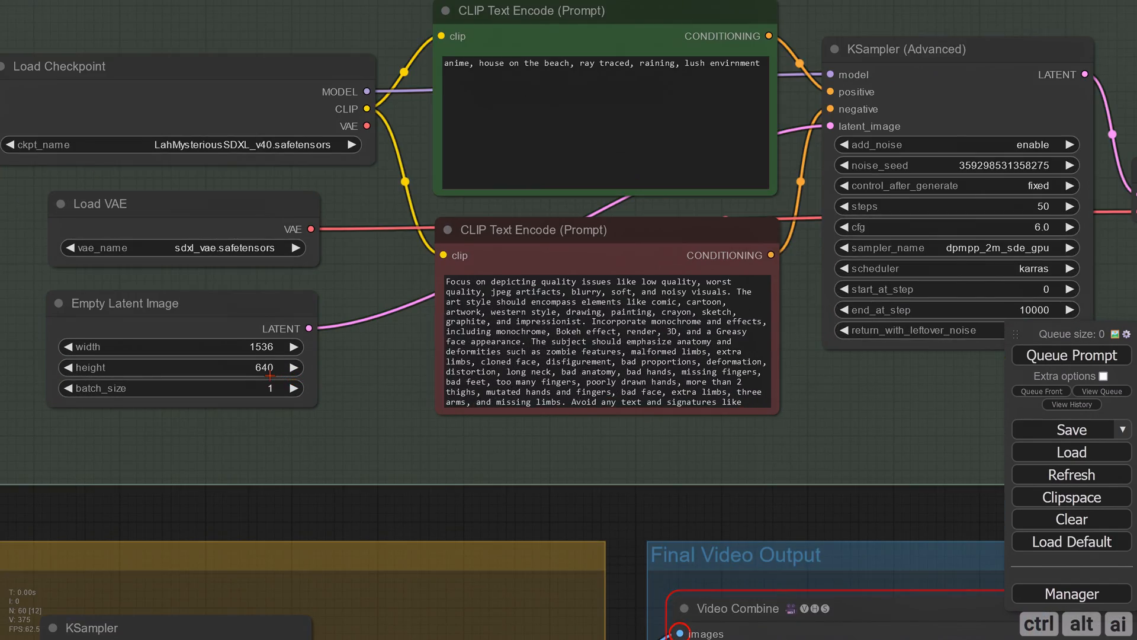
{"action": "scroll", "coordinate": [301, 452], "scroll_direction": "down", "scroll_amount": 3}
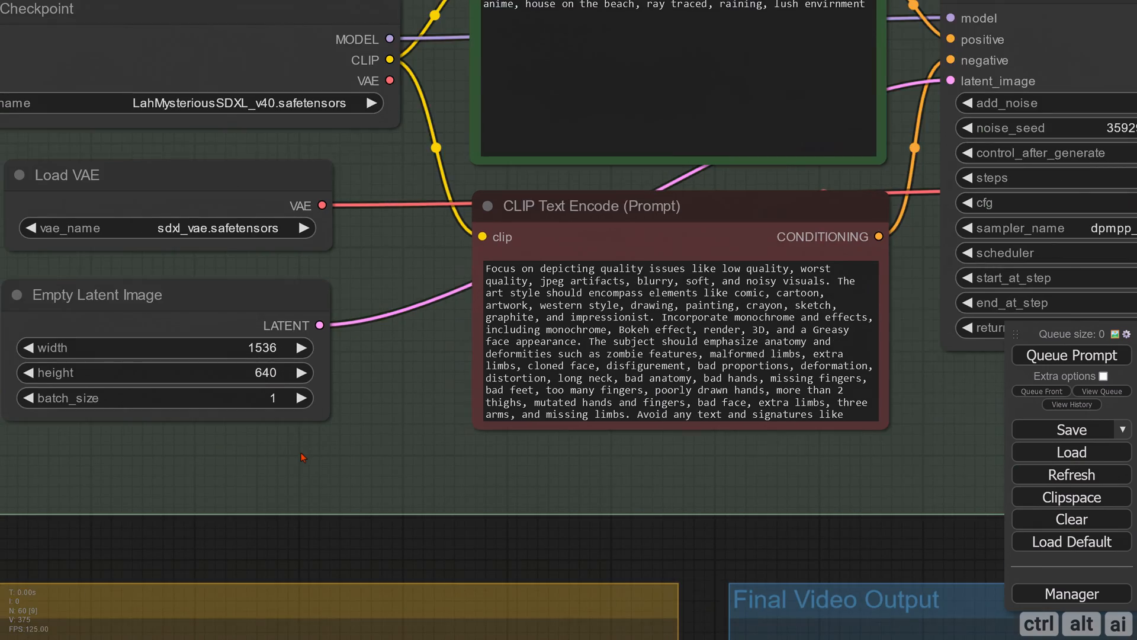
{"action": "scroll", "coordinate": [392, 444], "scroll_direction": "down", "scroll_amount": 3}
{"action": "scroll", "coordinate": [610, 460], "scroll_direction": "down", "scroll_amount": 2}
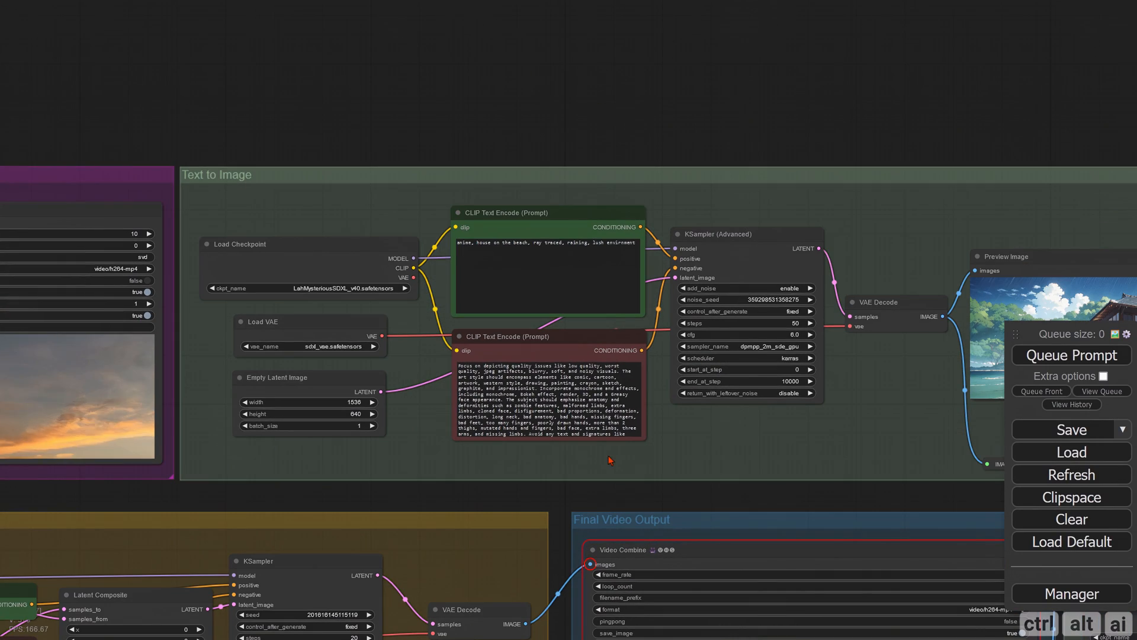
Step: Follow the generated image into the Text2Image Resize and Text2Image Video Processing groups and examine their node settings
{"action": "left_click_drag", "start_coordinate": [611, 477], "coordinate": [164, 393]}
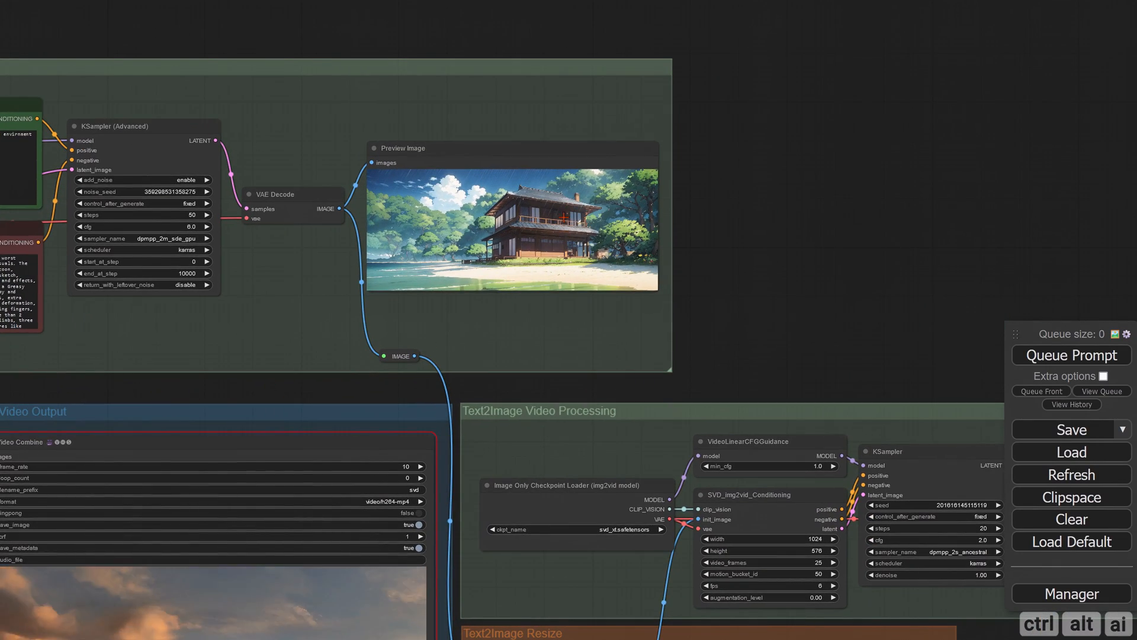
{"action": "left_click_drag", "start_coordinate": [795, 305], "coordinate": [776, 168]}
{"action": "left_click_drag", "start_coordinate": [738, 205], "coordinate": [673, 43]}
{"action": "scroll", "coordinate": [555, 576], "scroll_direction": "up", "scroll_amount": 4}
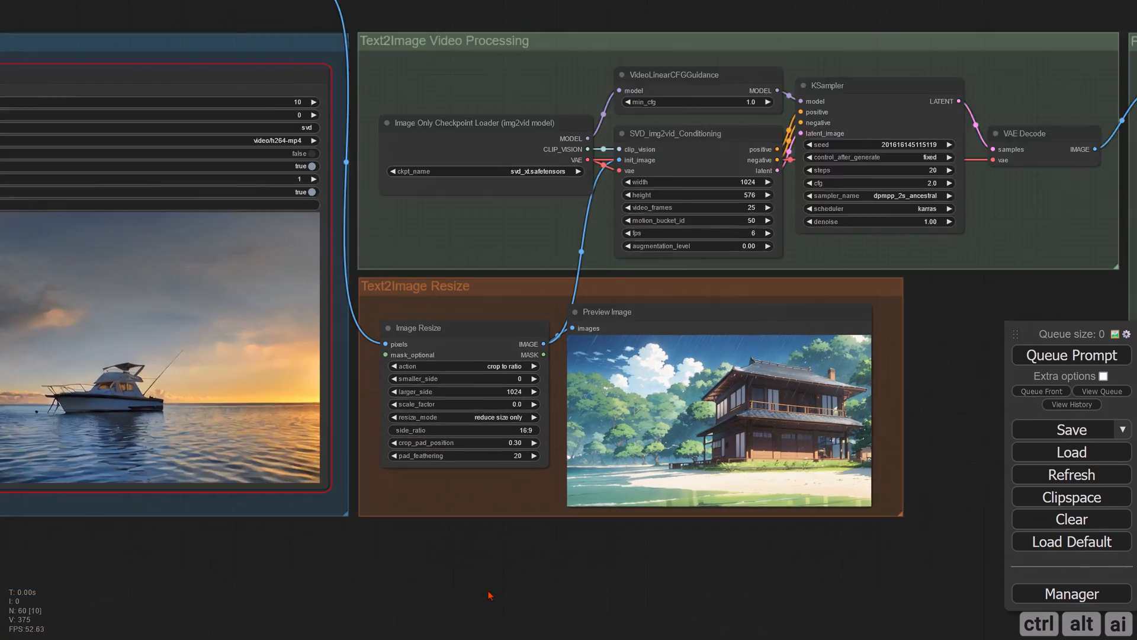
{"action": "left_click_drag", "start_coordinate": [556, 577], "coordinate": [446, 606]}
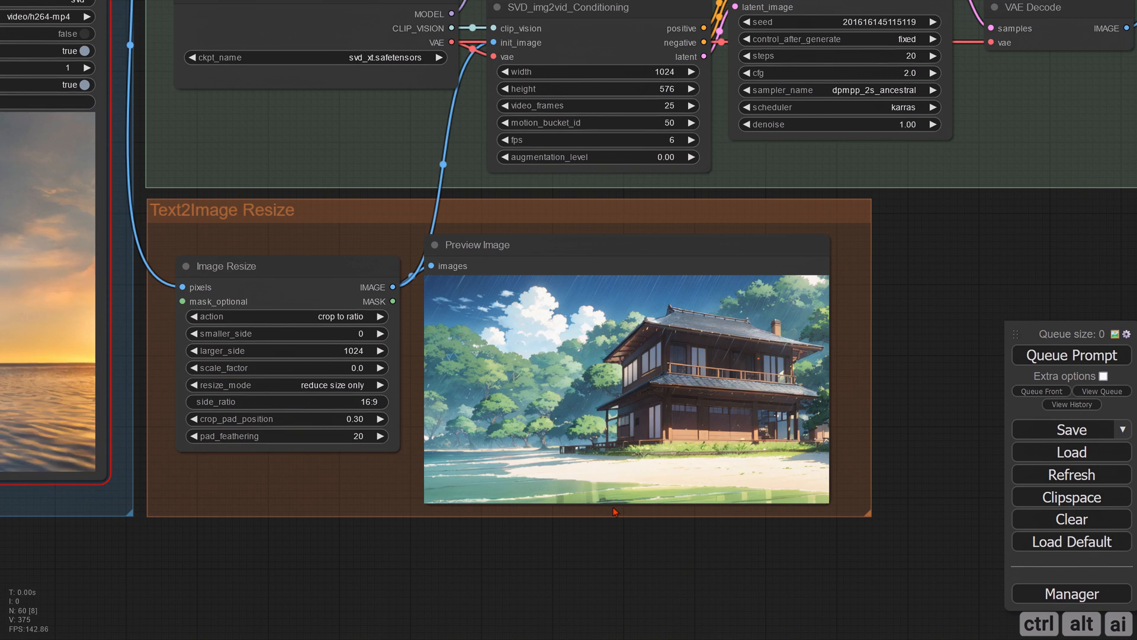
{"action": "scroll", "coordinate": [912, 380], "scroll_direction": "down", "scroll_amount": 3}
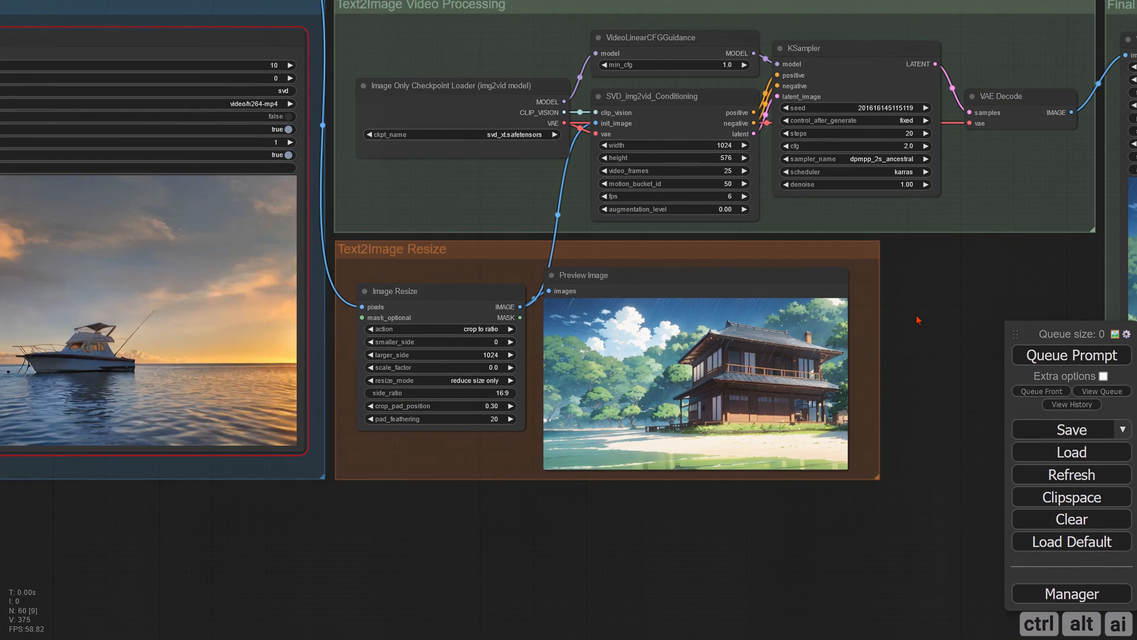
{"action": "left_click_drag", "start_coordinate": [916, 320], "coordinate": [823, 500]}
{"action": "scroll", "coordinate": [687, 472], "scroll_direction": "up", "scroll_amount": 3}
{"action": "scroll", "coordinate": [822, 501], "scroll_direction": "down", "scroll_amount": 3}
Step: Examine the Video Combine settings and the animated house preview in the Final Text2Video Output group
{"action": "left_click_drag", "start_coordinate": [828, 539], "coordinate": [358, 359]}
{"action": "left_click_drag", "start_coordinate": [651, 547], "coordinate": [516, 588]}
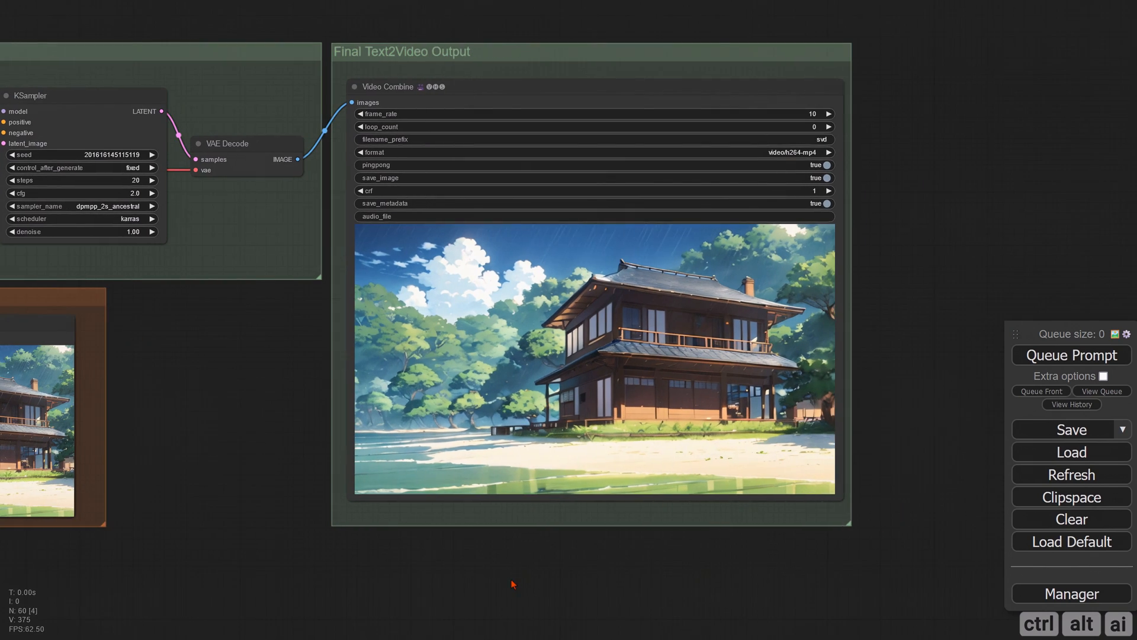
{"action": "scroll", "coordinate": [584, 560], "scroll_direction": "up", "scroll_amount": 2}
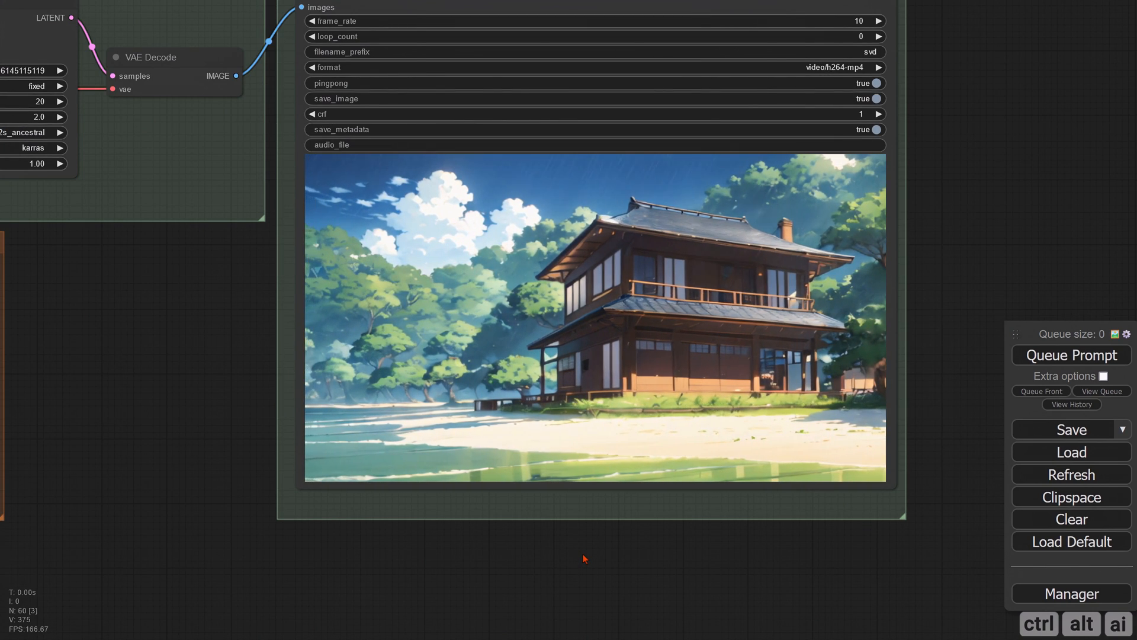
{"action": "scroll", "coordinate": [586, 559], "scroll_direction": "down", "scroll_amount": 3}
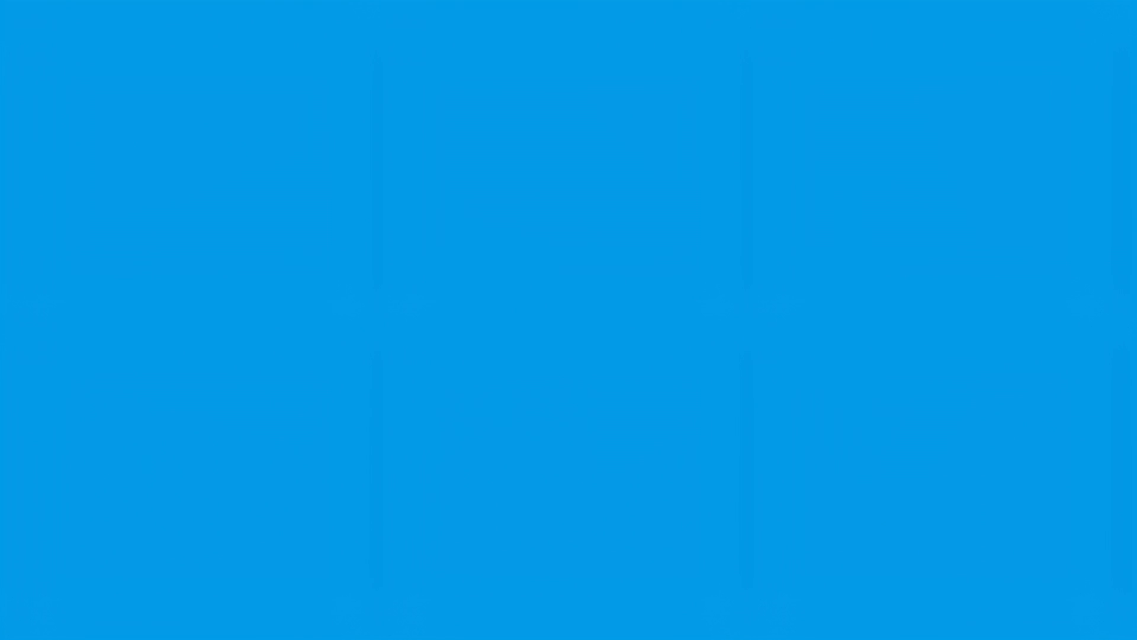